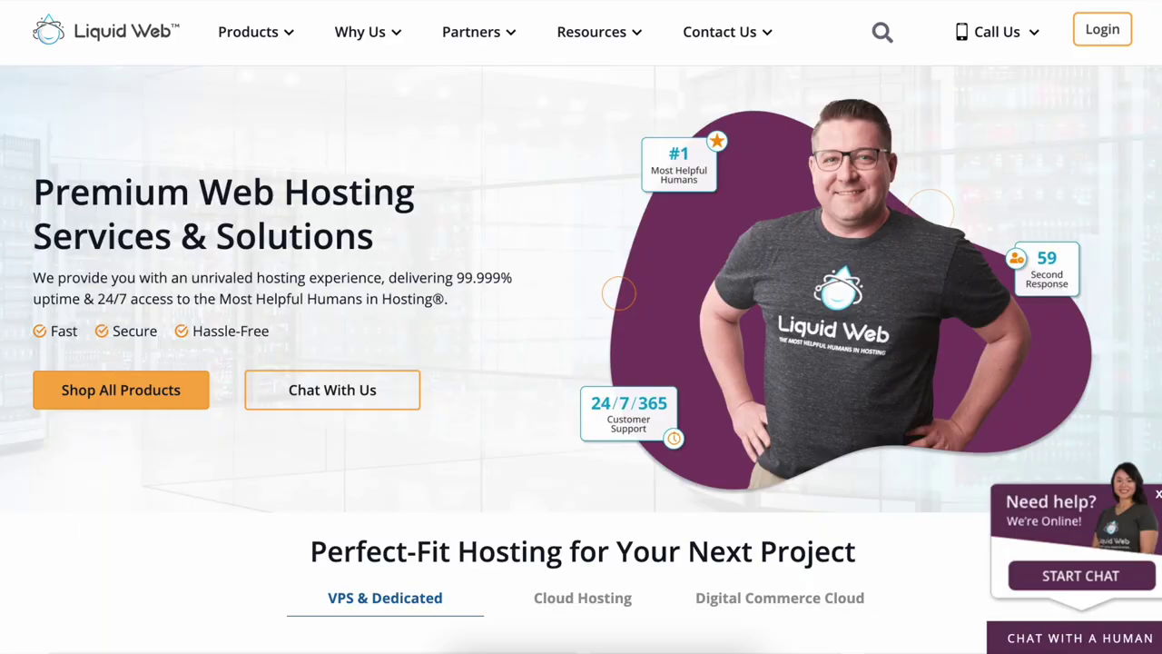
# - Look through the Liquid Web homepage, including its VPS and dedicated hosting options and the Cloud Studio section
pyautogui.scroll(-2, 581, 364)
pyautogui.scroll(-5, 581, 363)
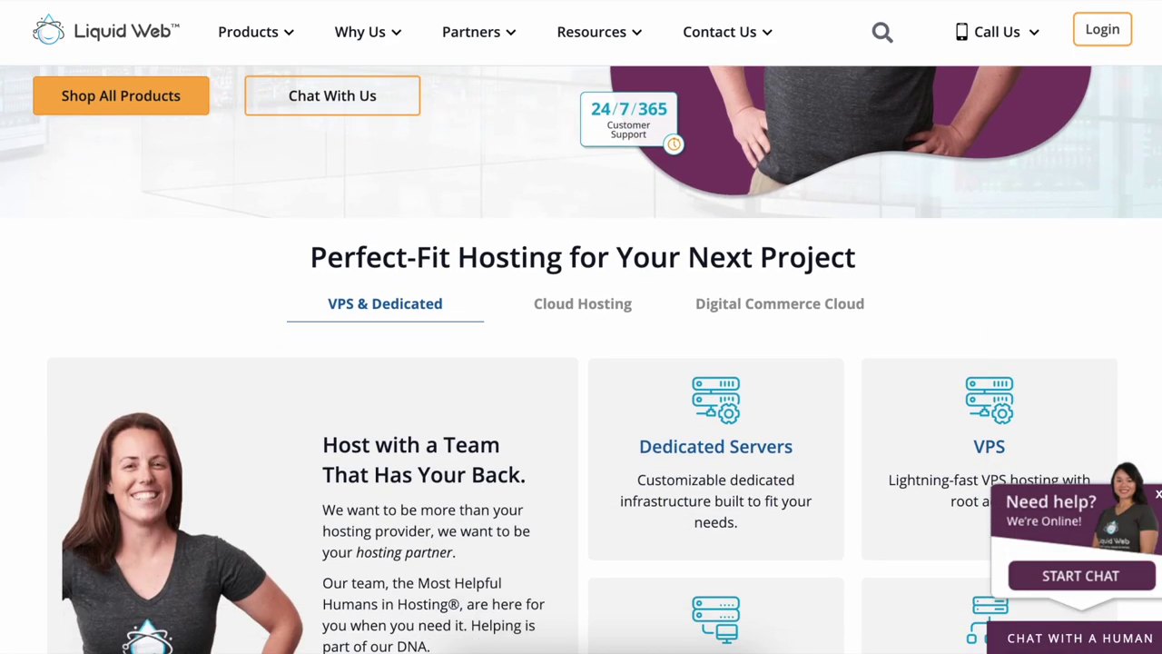
pyautogui.scroll(-3, 582, 363)
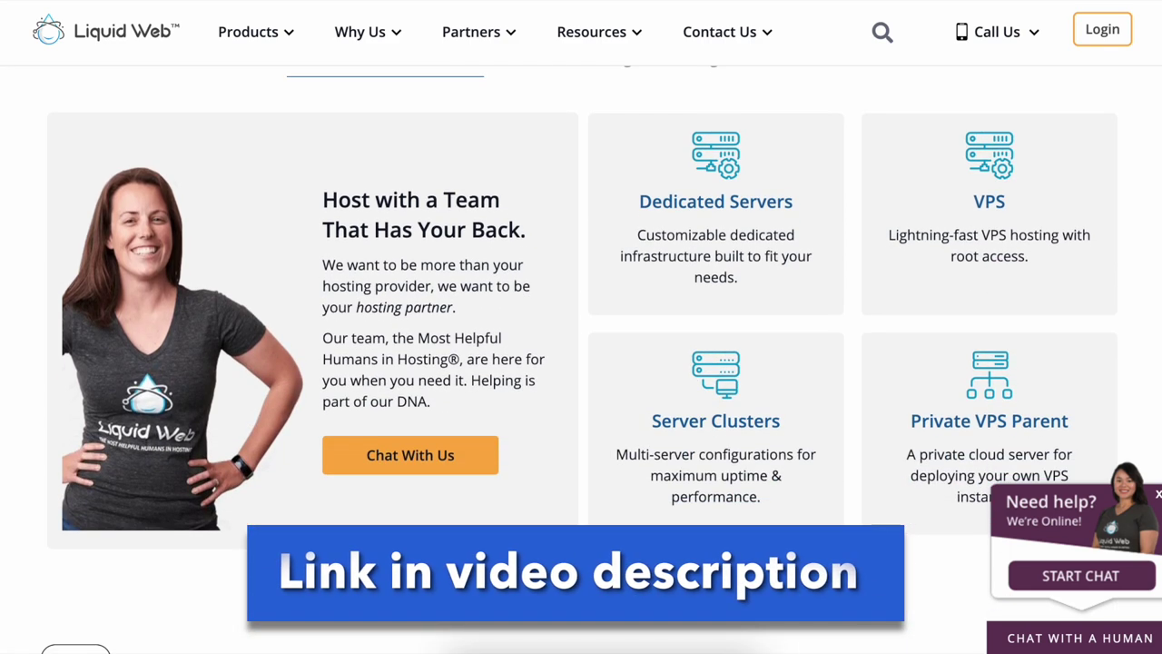
pyautogui.scroll(-5, 581, 363)
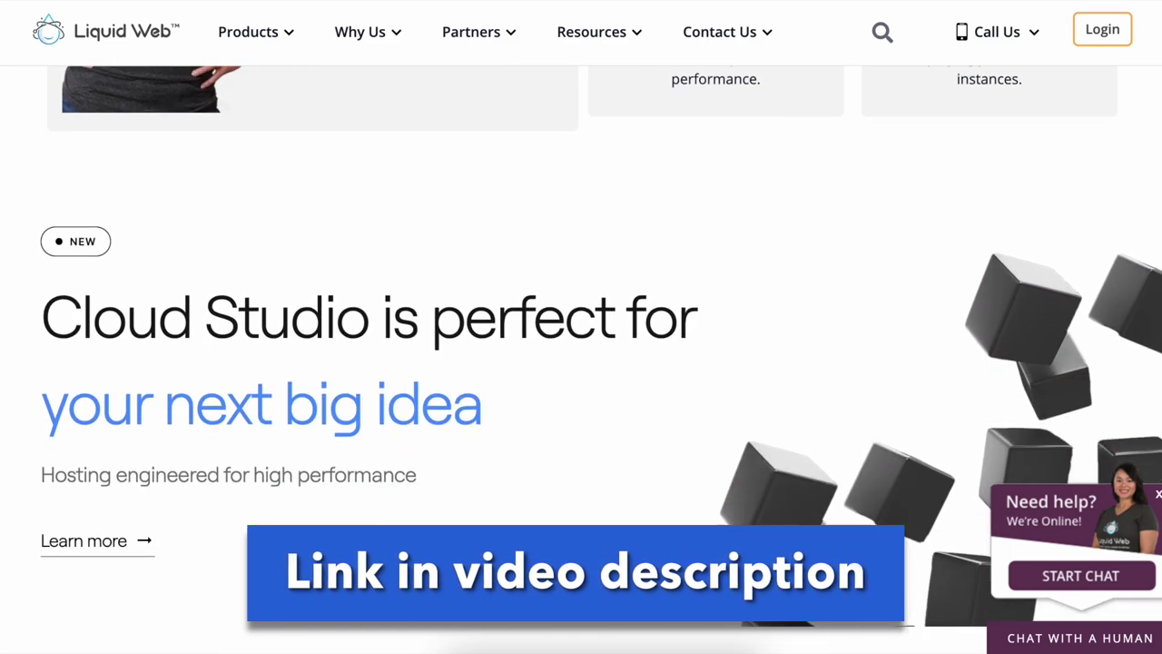
pyautogui.scroll(-1, 581, 363)
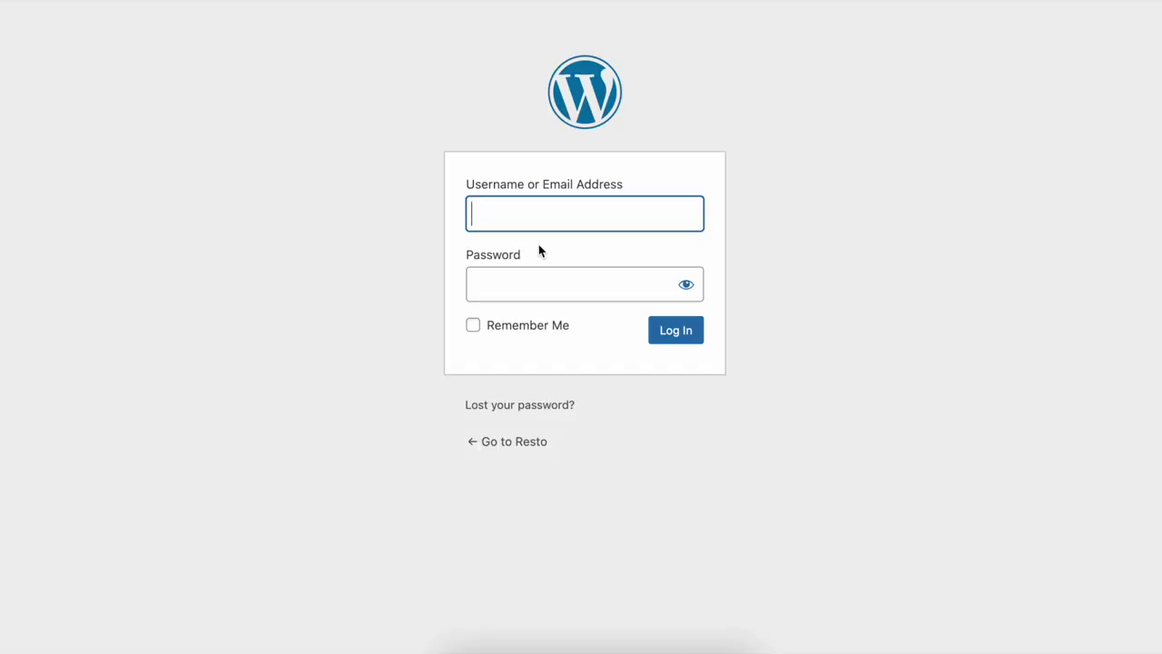
# - Log in to the WordPress site with the username and account password
pyautogui.write('user')
pyautogui.click(544, 284)
pyautogui.write('********')
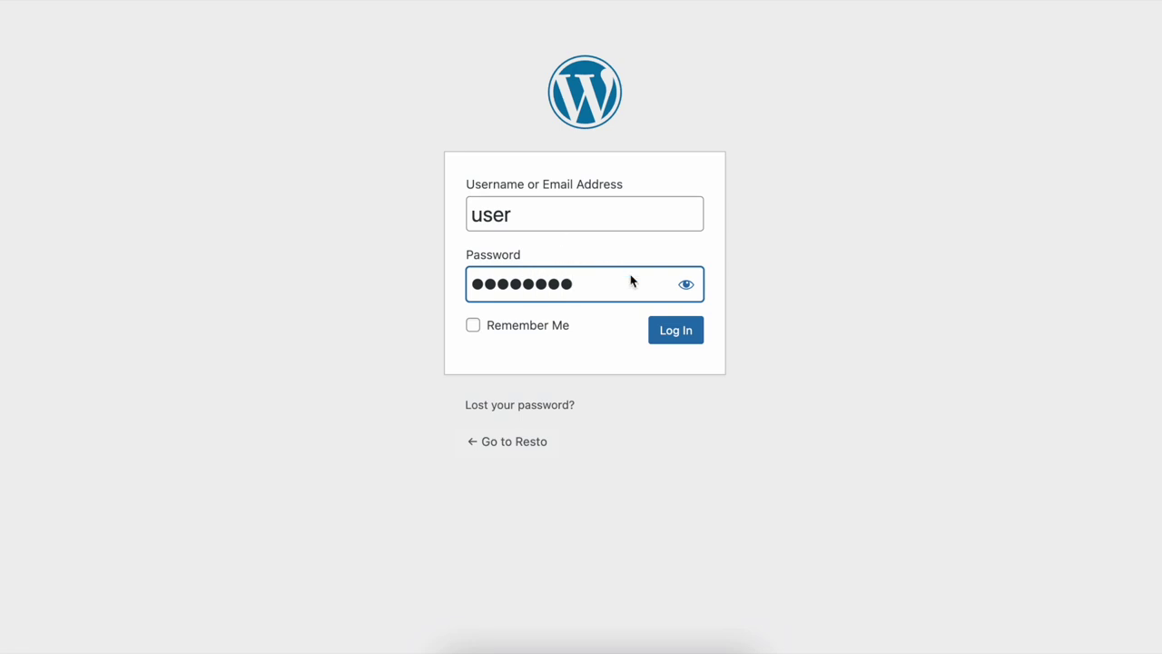
pyautogui.click(678, 331)
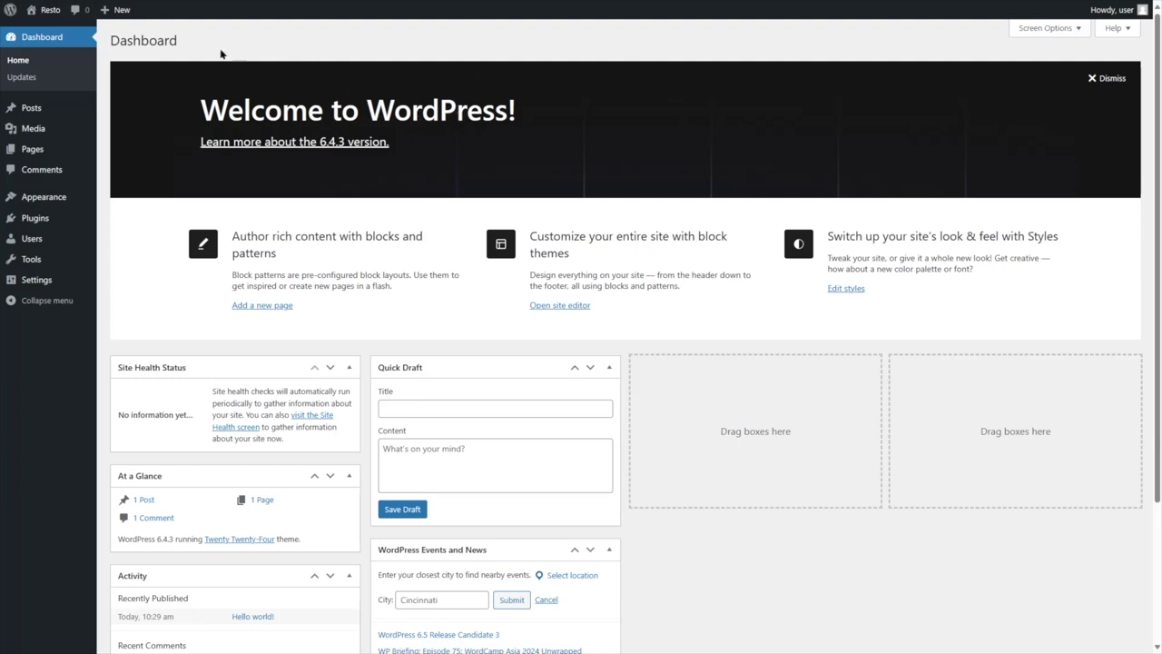
# - View the live front page of the Resto site and return to the dashboard
pyautogui.moveTo(47, 10)
pyautogui.click(45, 36)
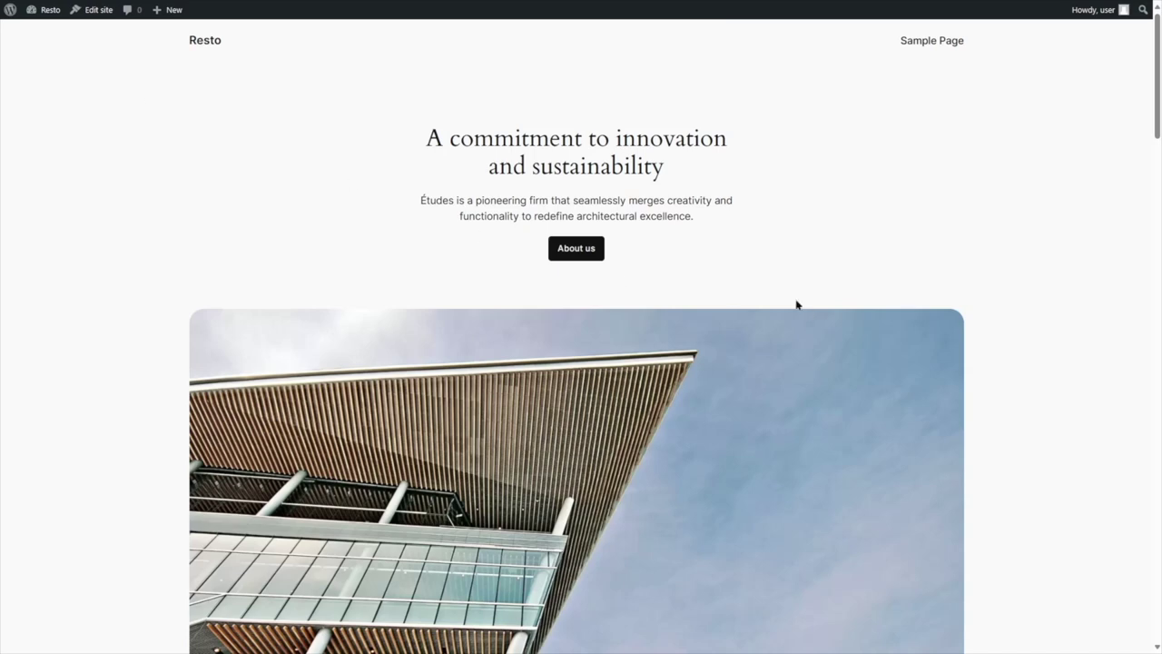
pyautogui.scroll(-5, 802, 304)
pyautogui.scroll(5, 805, 303)
pyautogui.click(45, 29)
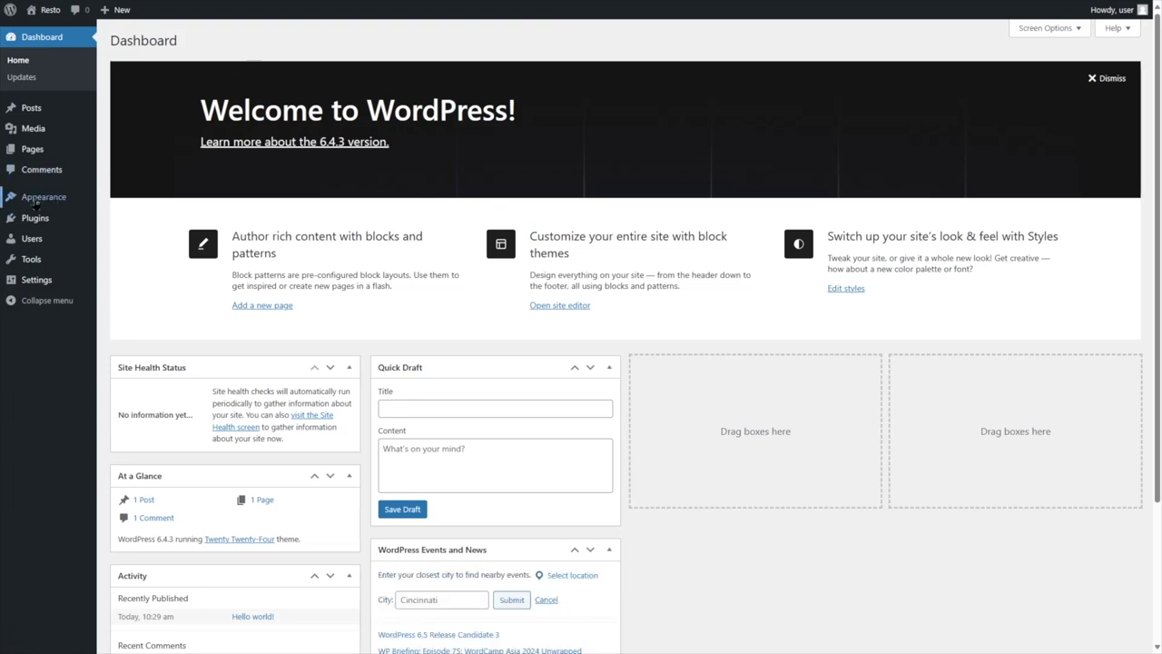
# - Install the Kadence theme from the WordPress theme directory and activate it
pyautogui.moveTo(43, 204)
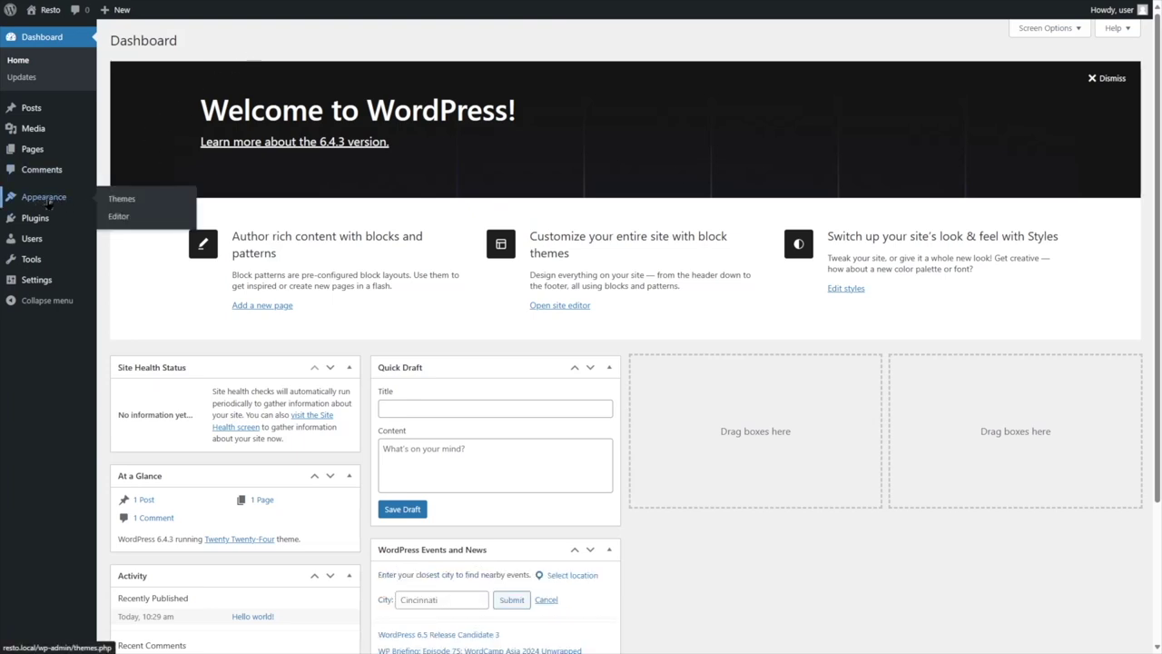
pyautogui.click(123, 199)
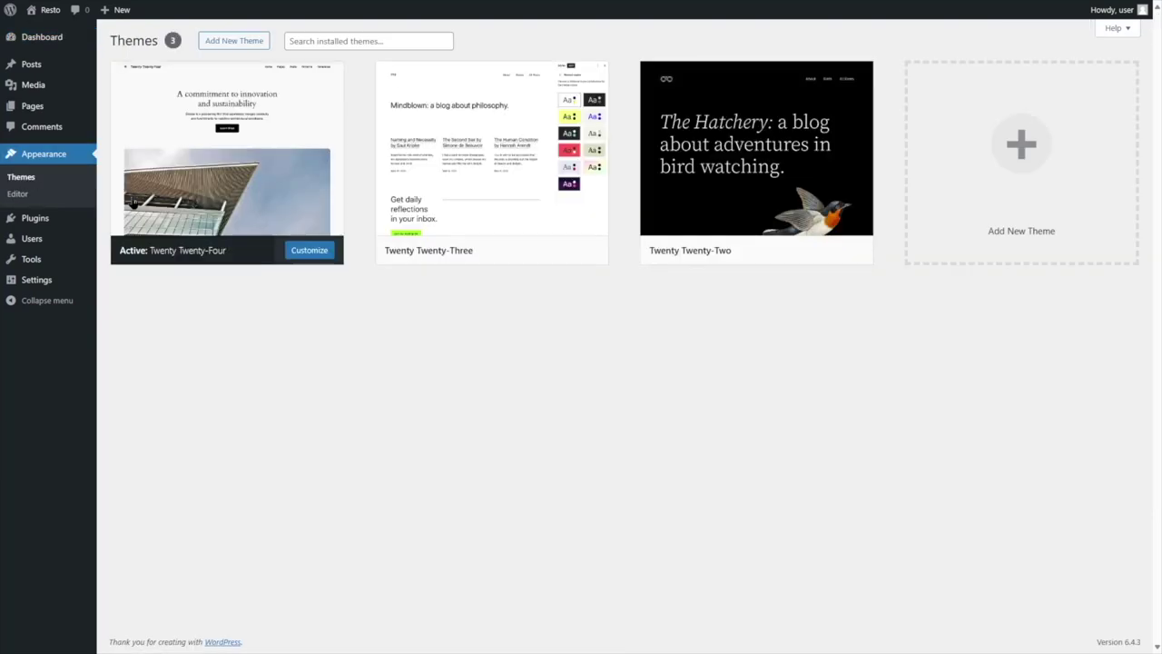
pyautogui.click(232, 42)
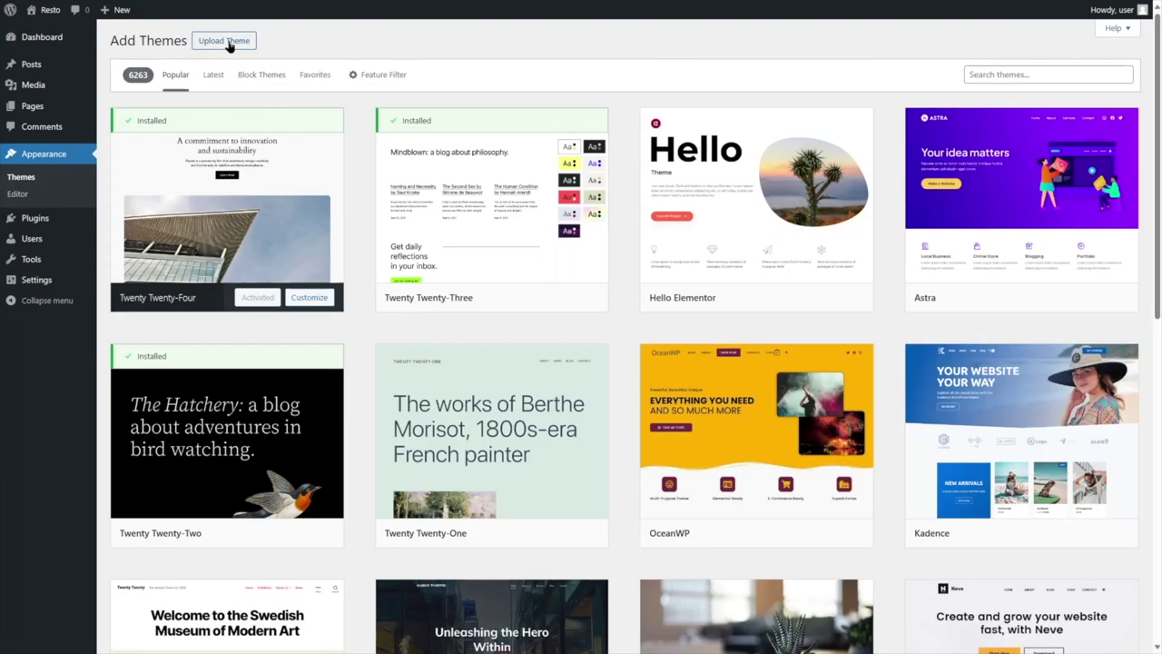
pyautogui.moveTo(452, 211)
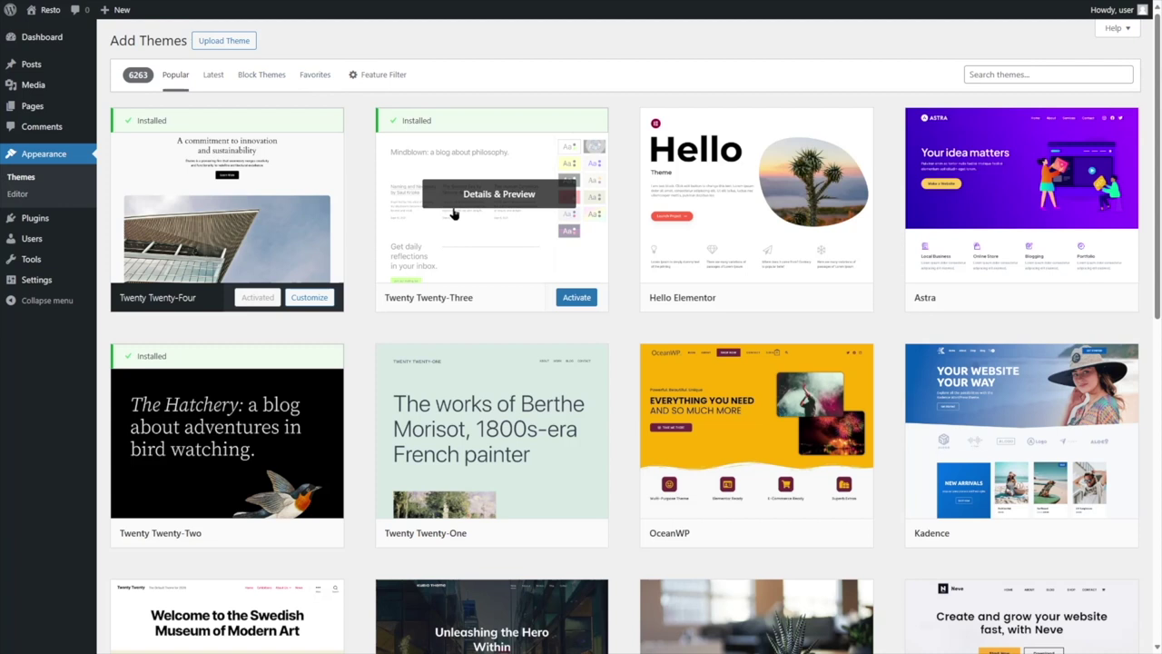
pyautogui.moveTo(949, 411)
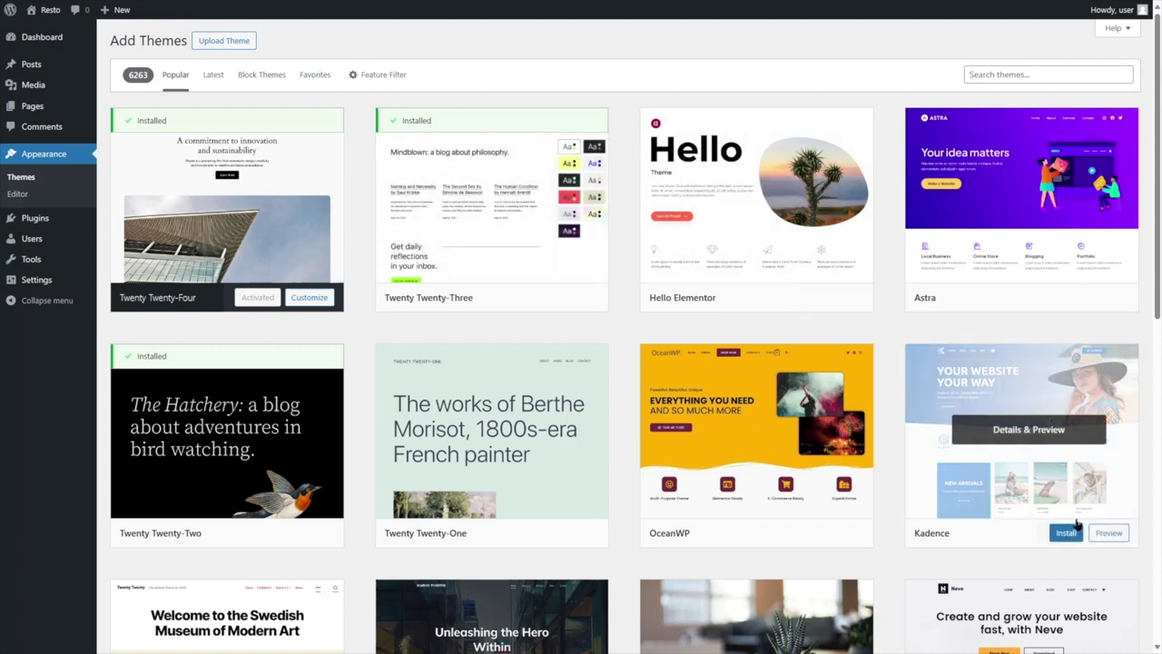
pyautogui.click(1063, 536)
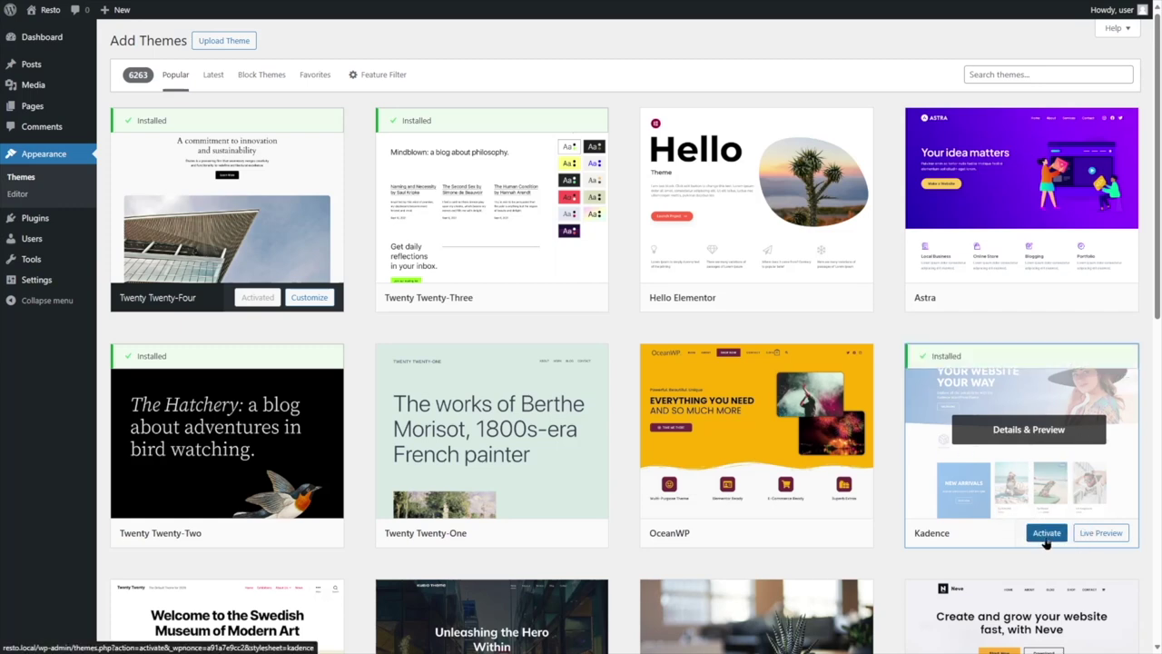
pyautogui.click(1047, 536)
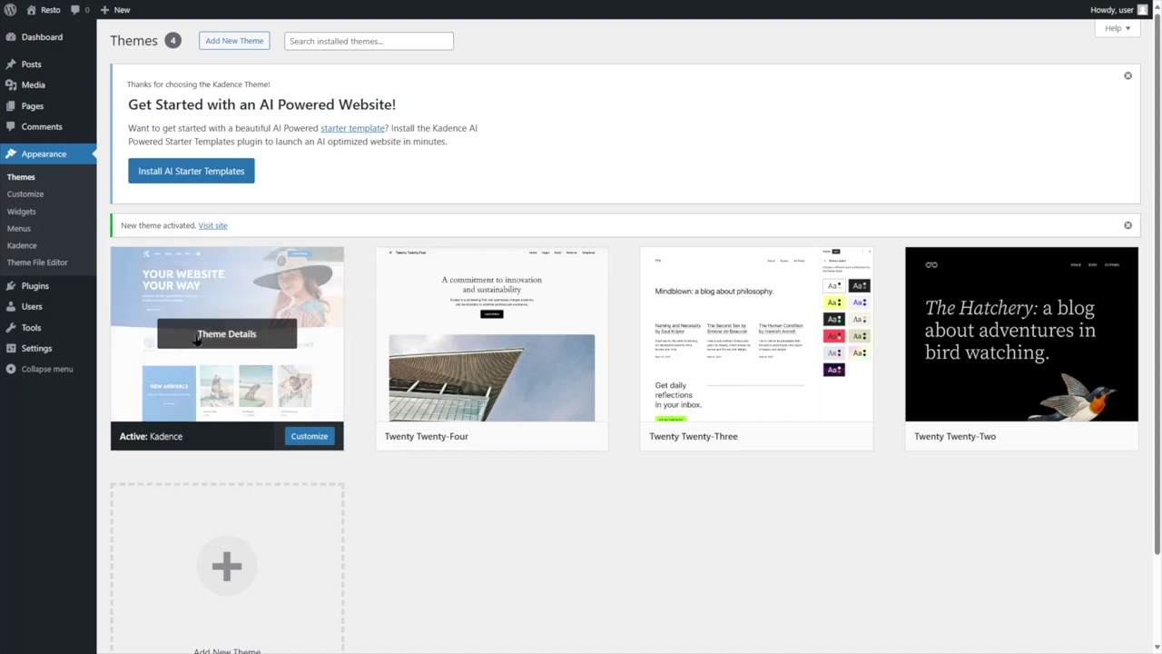
# - Install Kadence's AI Starter Templates plugin and open the Classic Starter Templates library
pyautogui.click(192, 173)
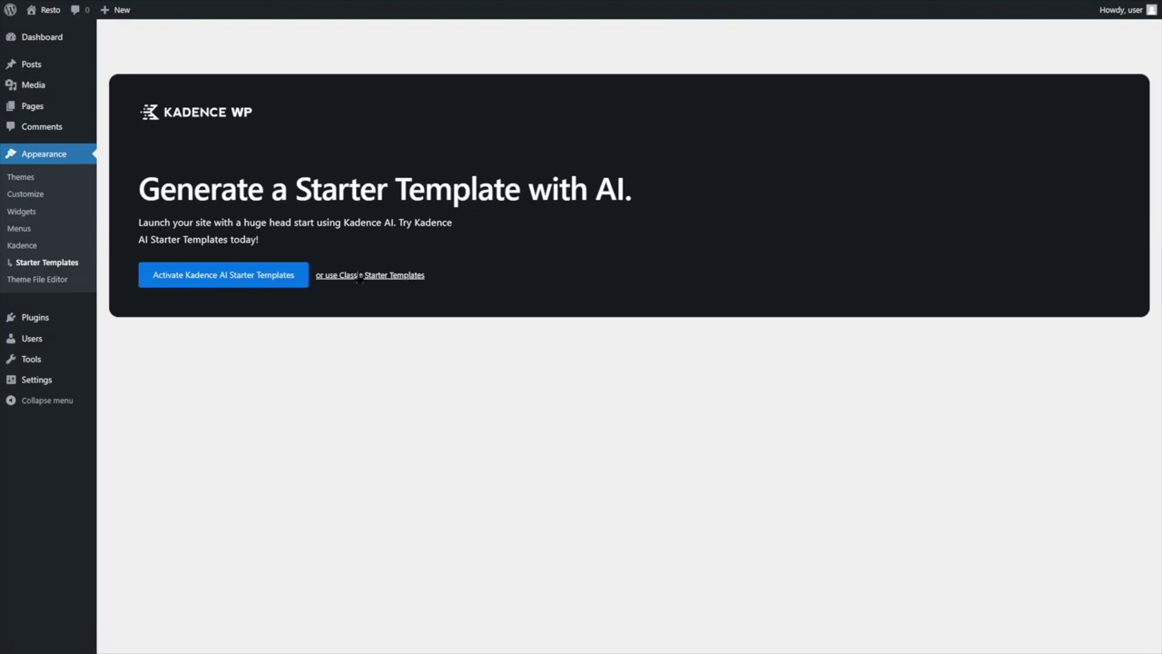
pyautogui.click(372, 276)
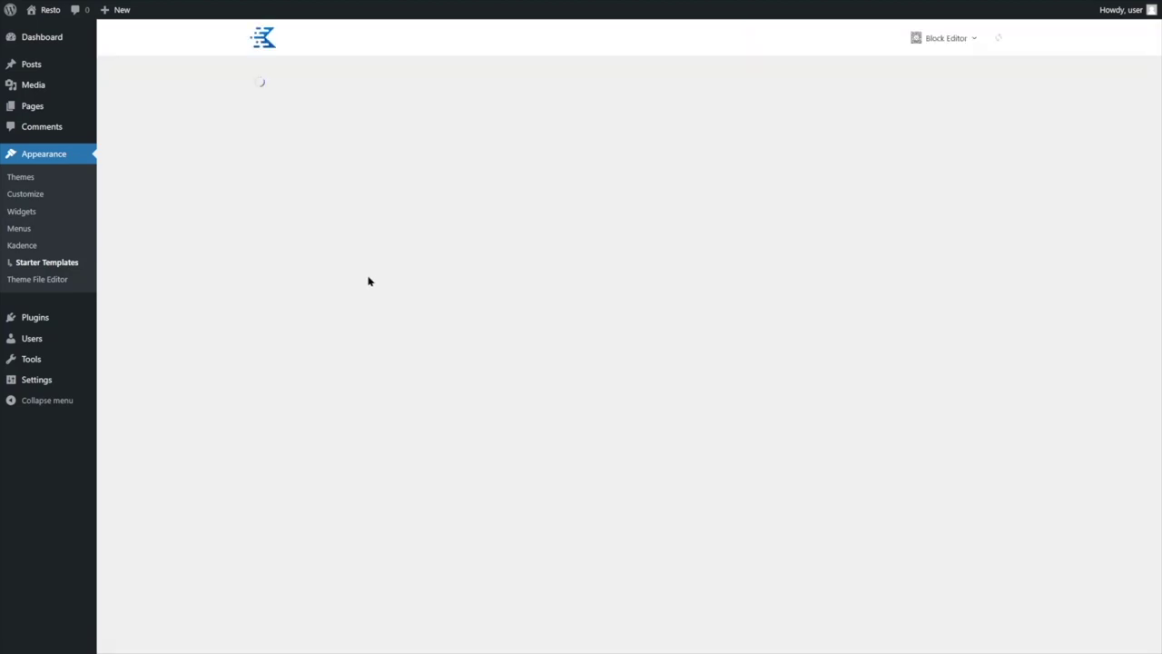
pyautogui.scroll(-5, 1112, 254)
pyautogui.scroll(1, 1113, 254)
pyautogui.scroll(4, 1044, 254)
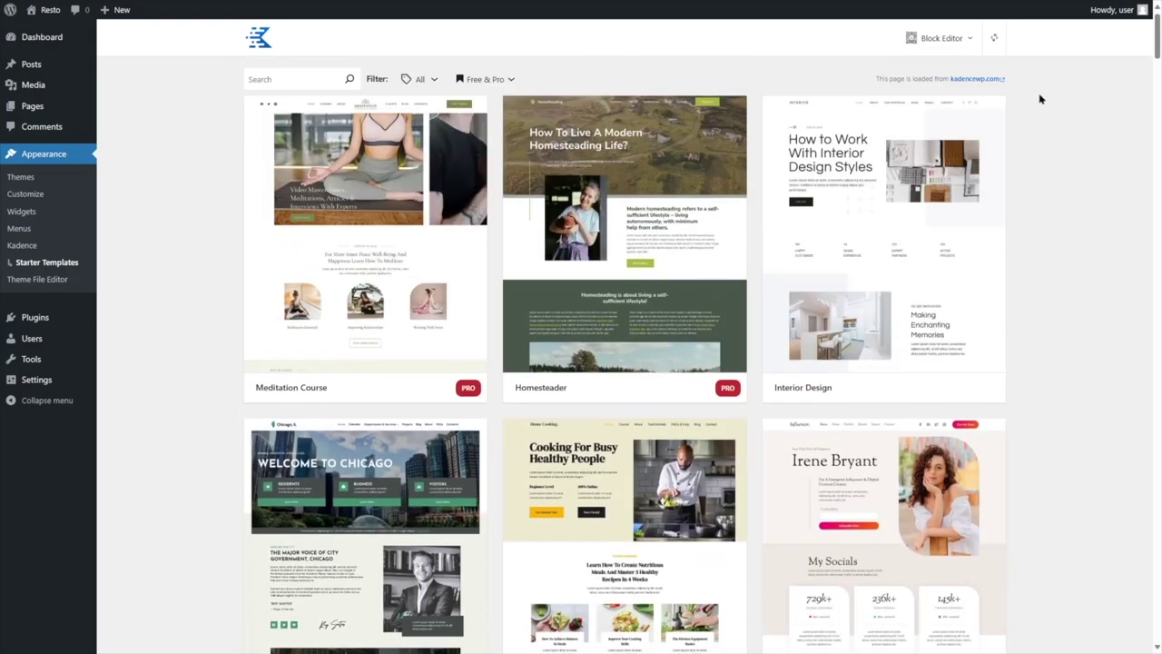
# - Choose Block Editor as the template builder and filter the starter templates to Free Only, keeping all categories
pyautogui.click(969, 41)
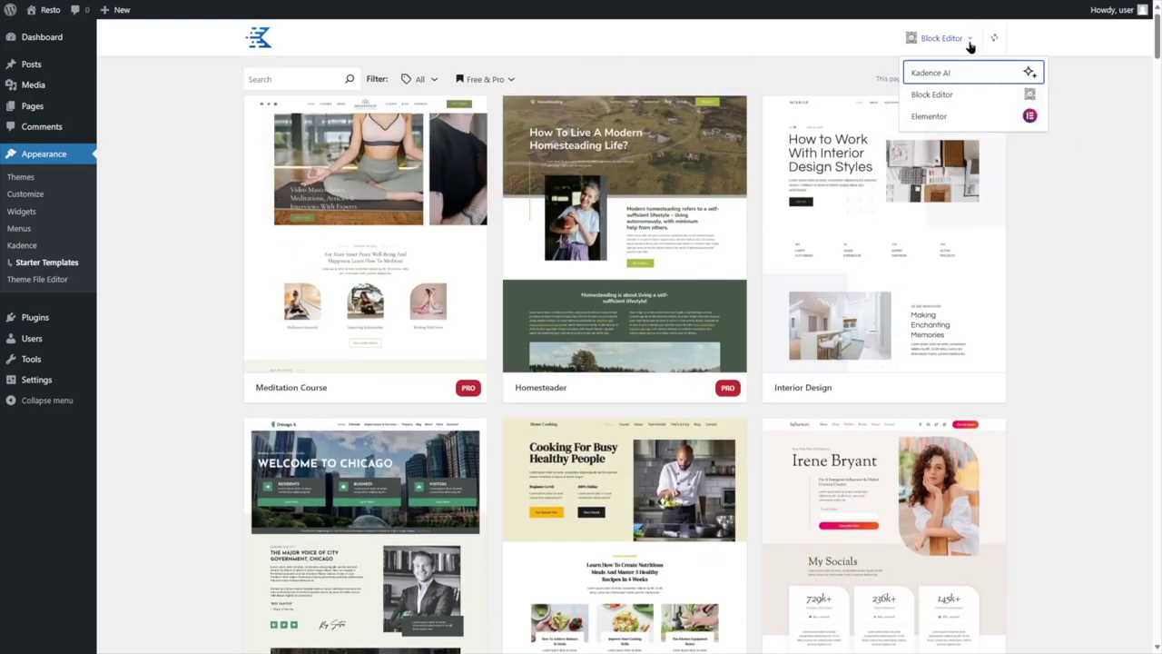
pyautogui.click(954, 99)
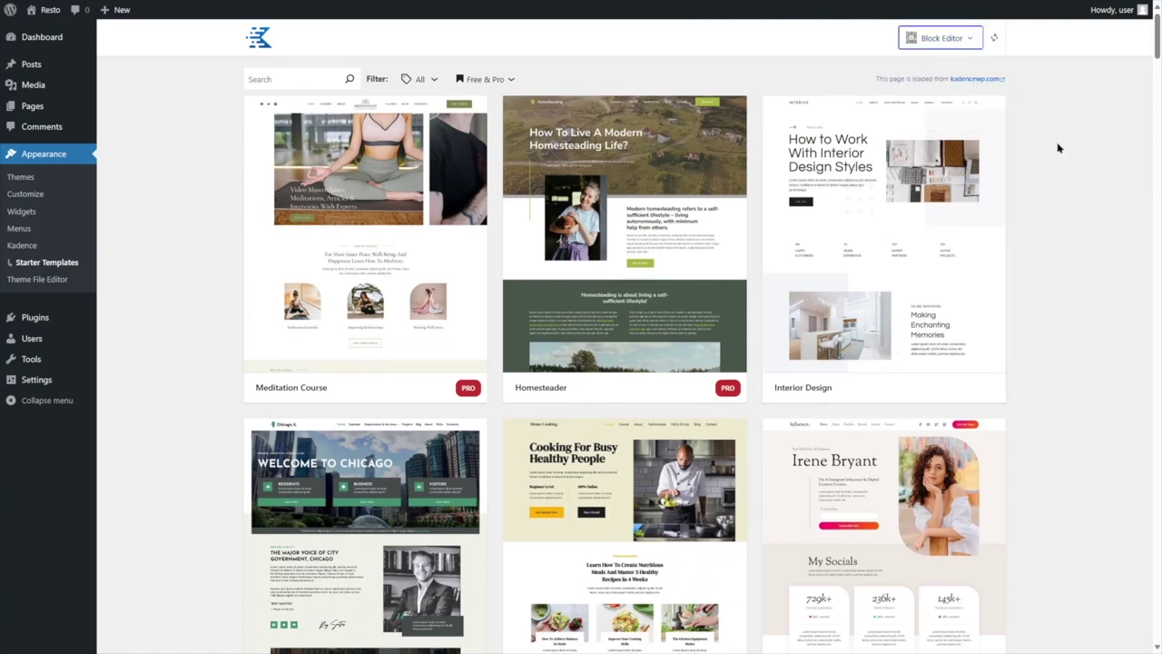
pyautogui.click(477, 80)
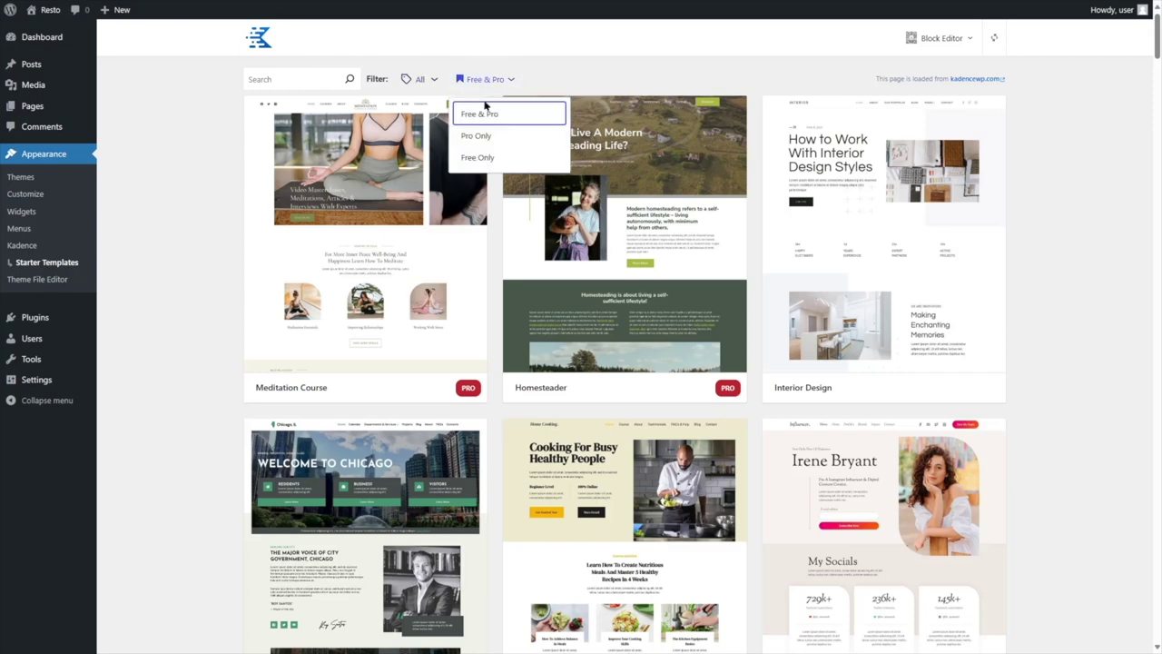
pyautogui.click(477, 157)
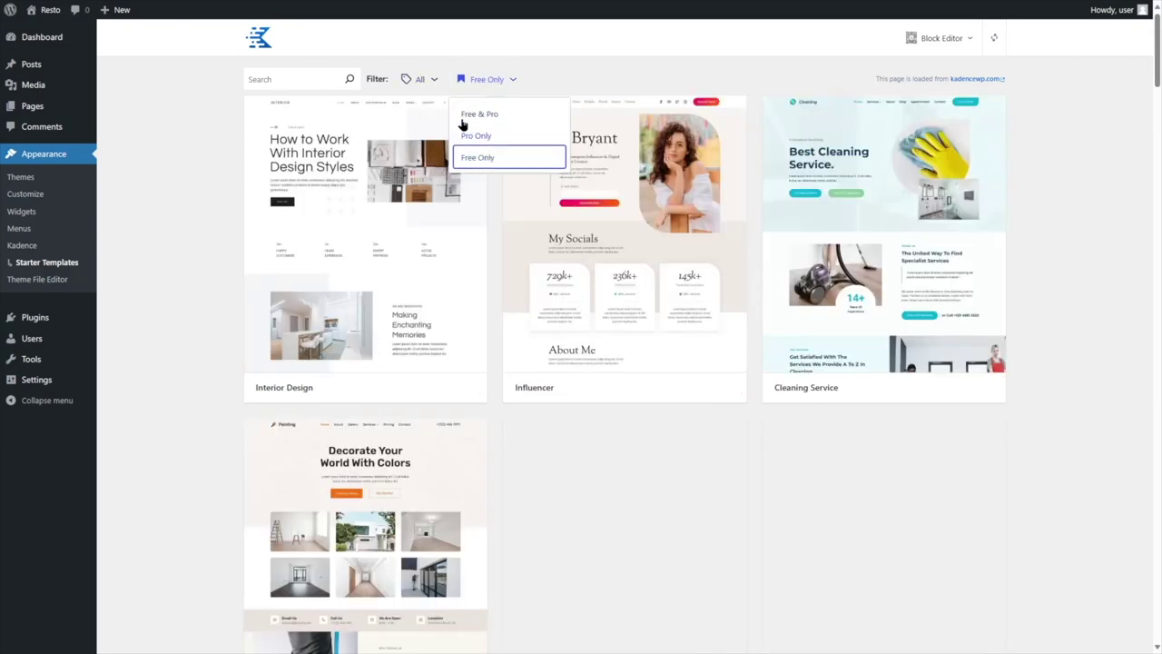
pyautogui.click(422, 80)
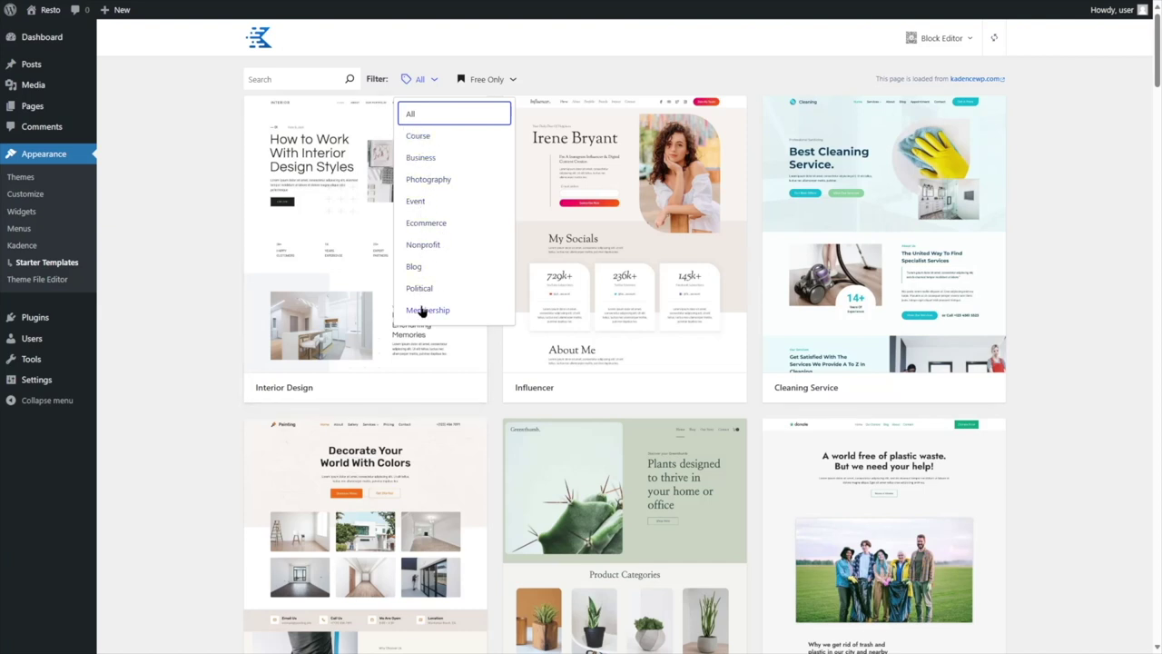
pyautogui.click(234, 137)
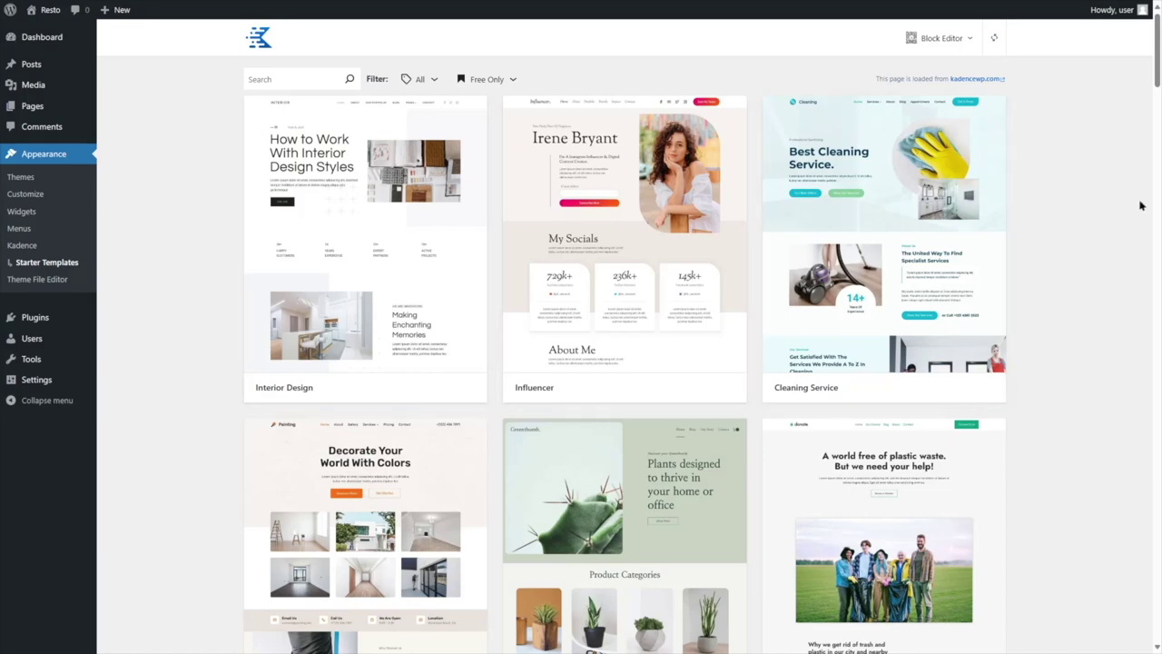
# - Find the Resto restaurant template among the free starter templates and open it
pyautogui.scroll(-5, 1088, 209)
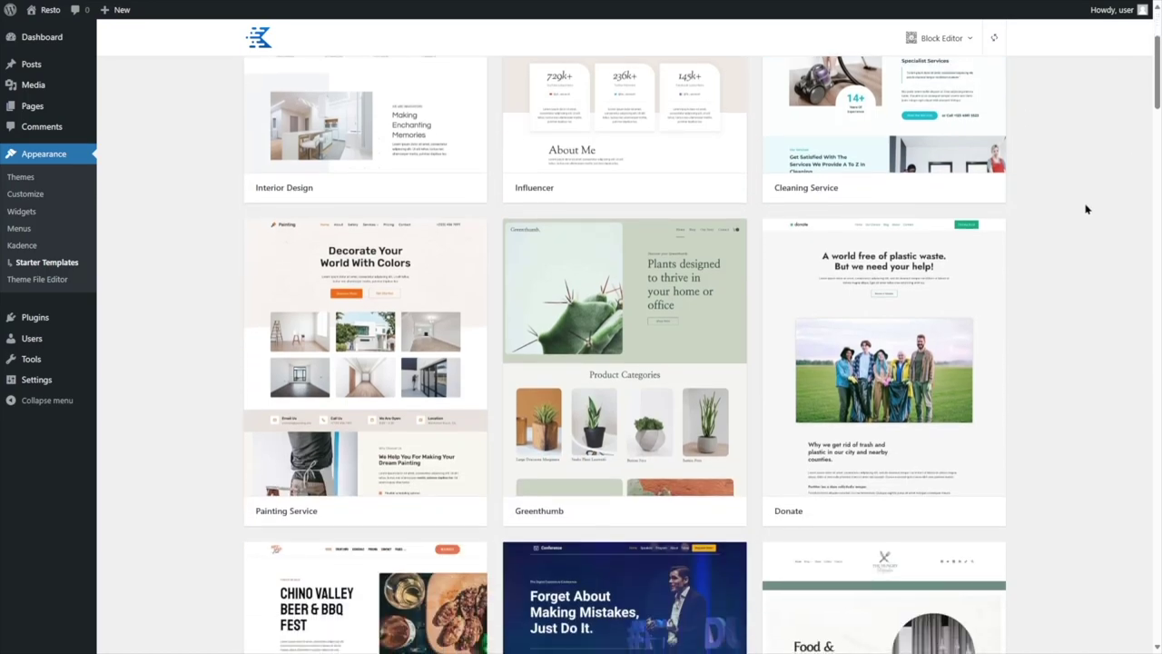
pyautogui.scroll(-3, 899, 277)
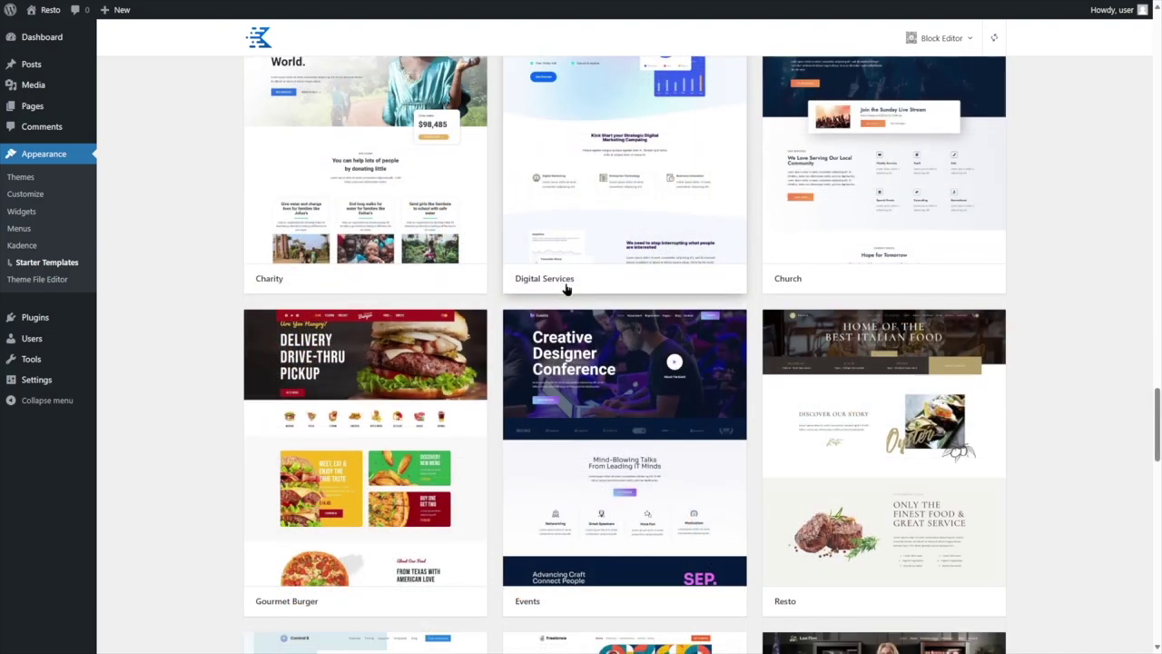
pyautogui.scroll(-1, 565, 288)
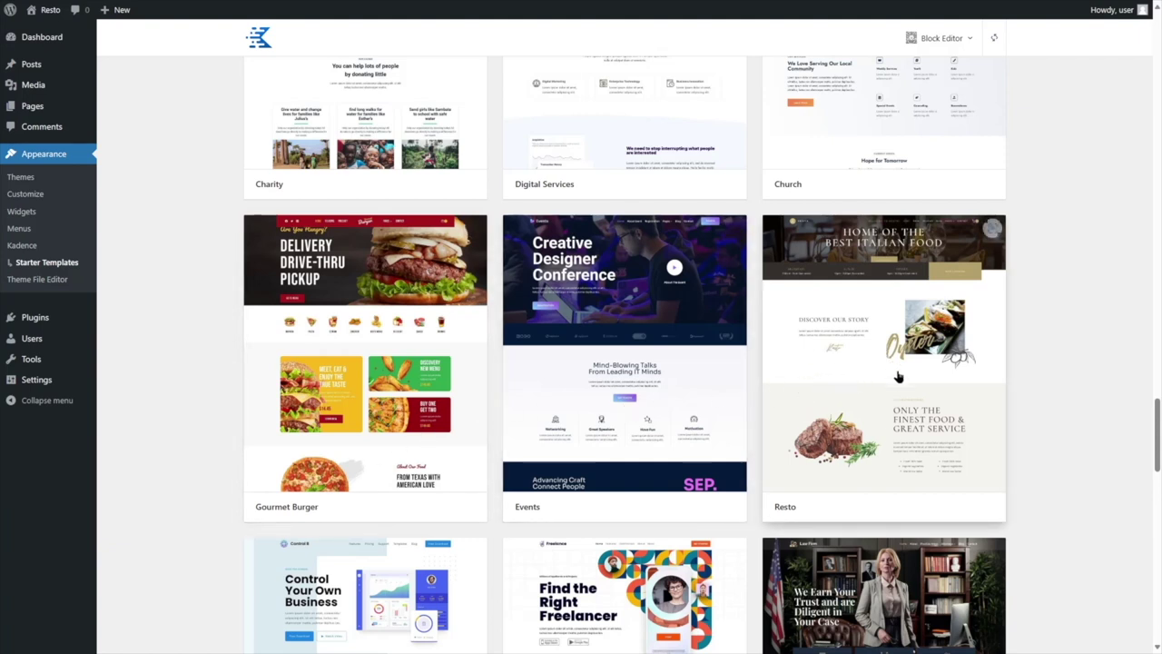
pyautogui.scroll(-2, 892, 369)
pyautogui.scroll(2, 878, 279)
pyautogui.click(858, 363)
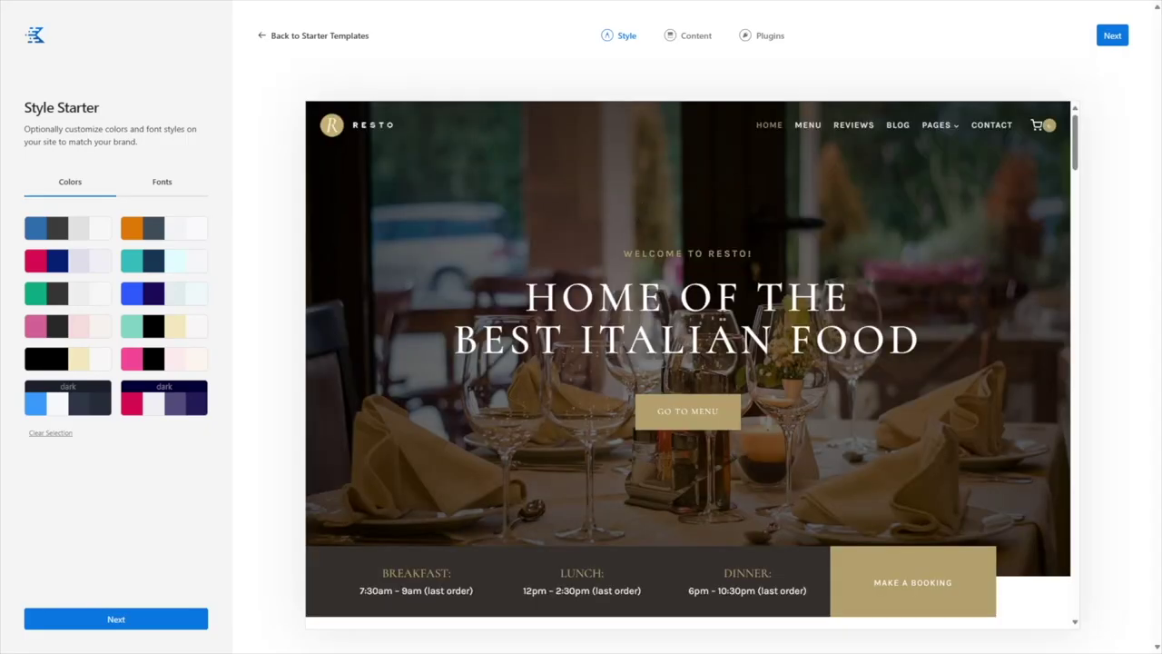
# - Examine the Resto template preview from its header through the menu, testimonial and map sections to the footer
pyautogui.scroll(-10, 781, 263)
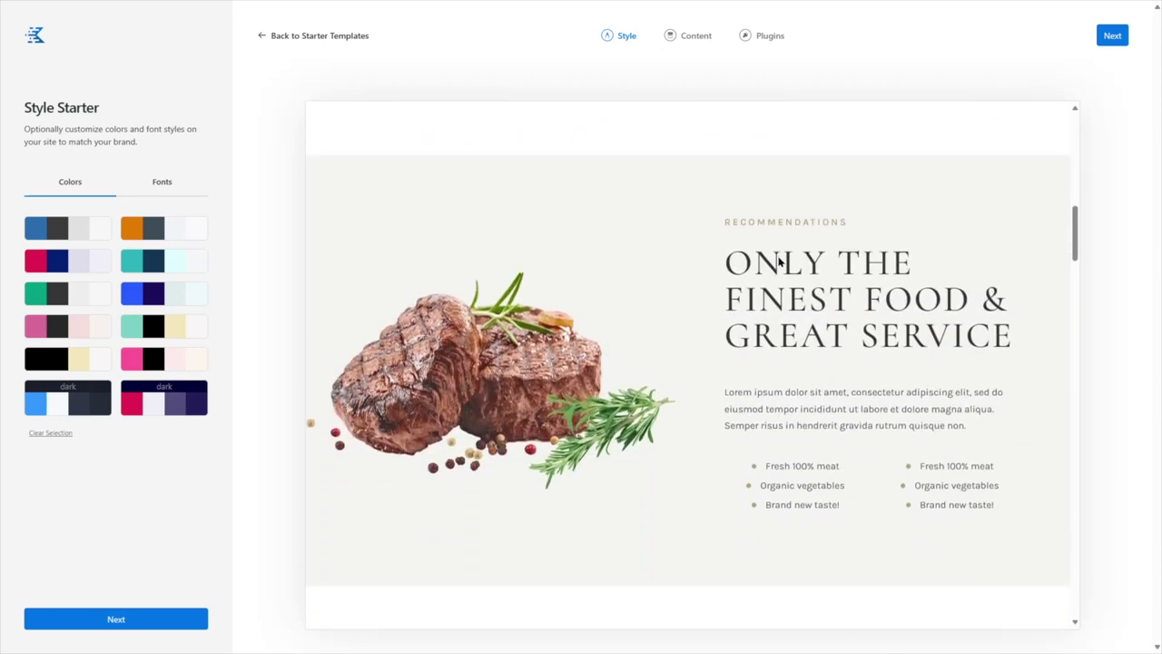
pyautogui.scroll(-8, 778, 261)
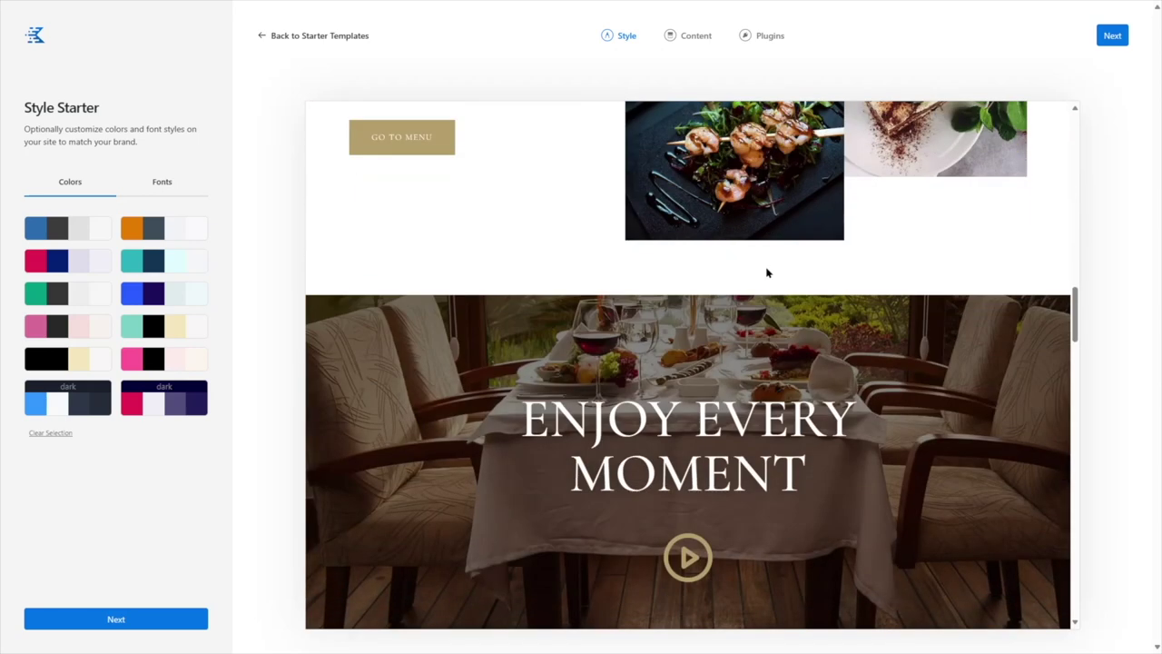
pyautogui.scroll(-10, 767, 272)
pyautogui.scroll(-1, 767, 272)
pyautogui.scroll(-6, 660, 323)
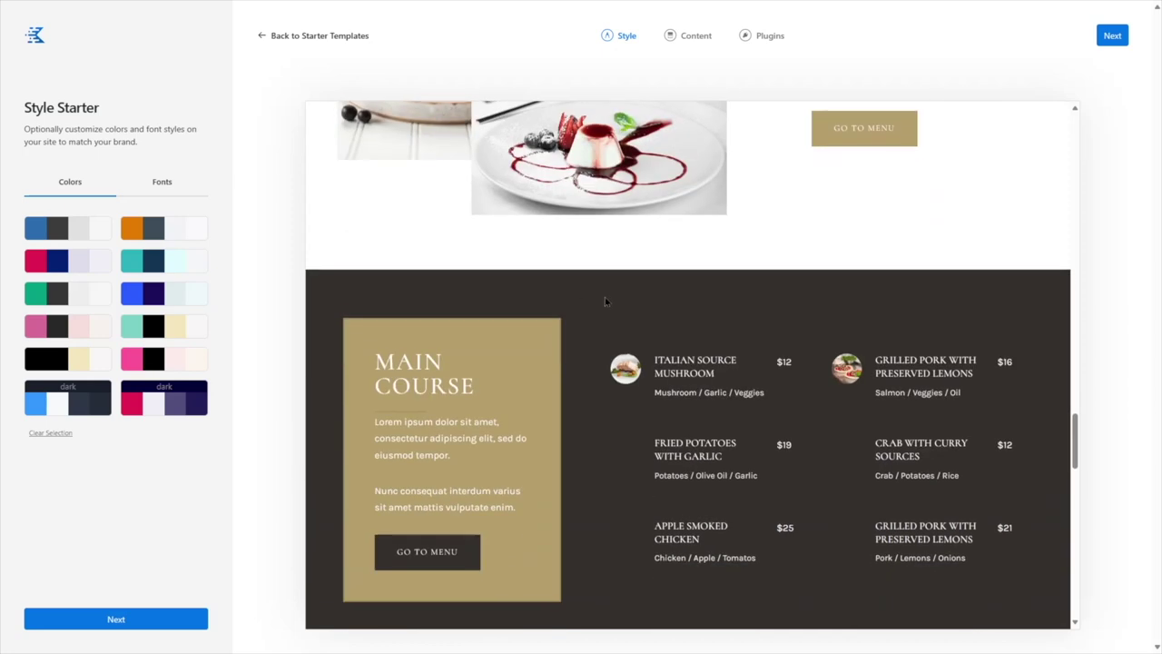
pyautogui.scroll(-6, 548, 337)
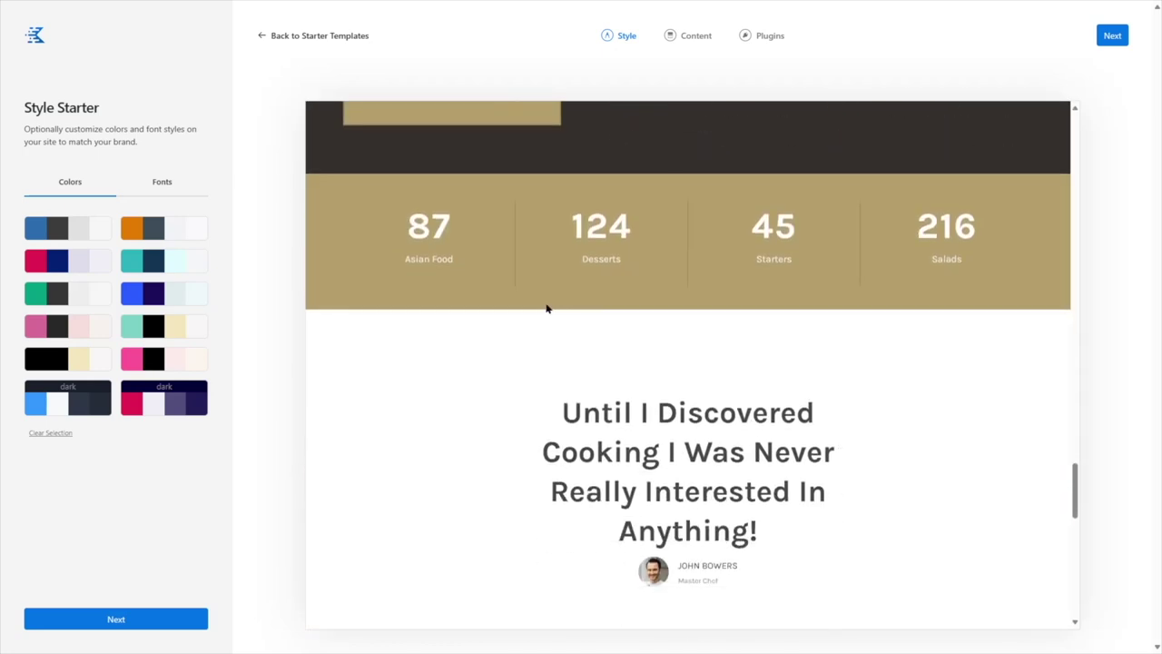
pyautogui.scroll(-6, 555, 236)
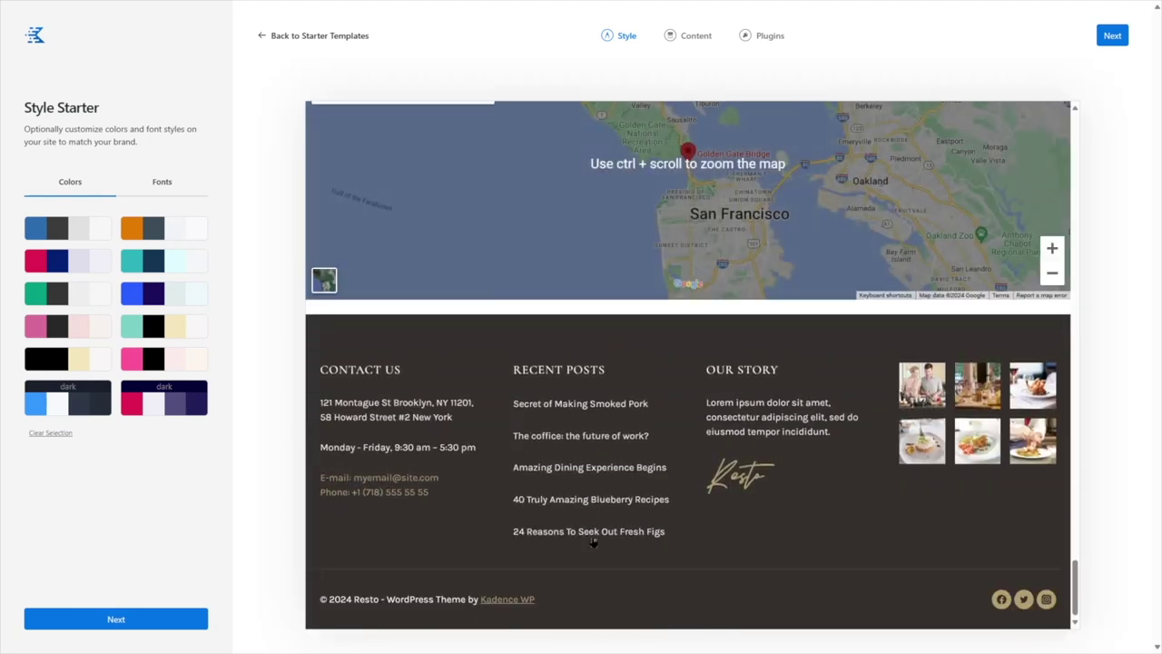
pyautogui.scroll(2, 489, 339)
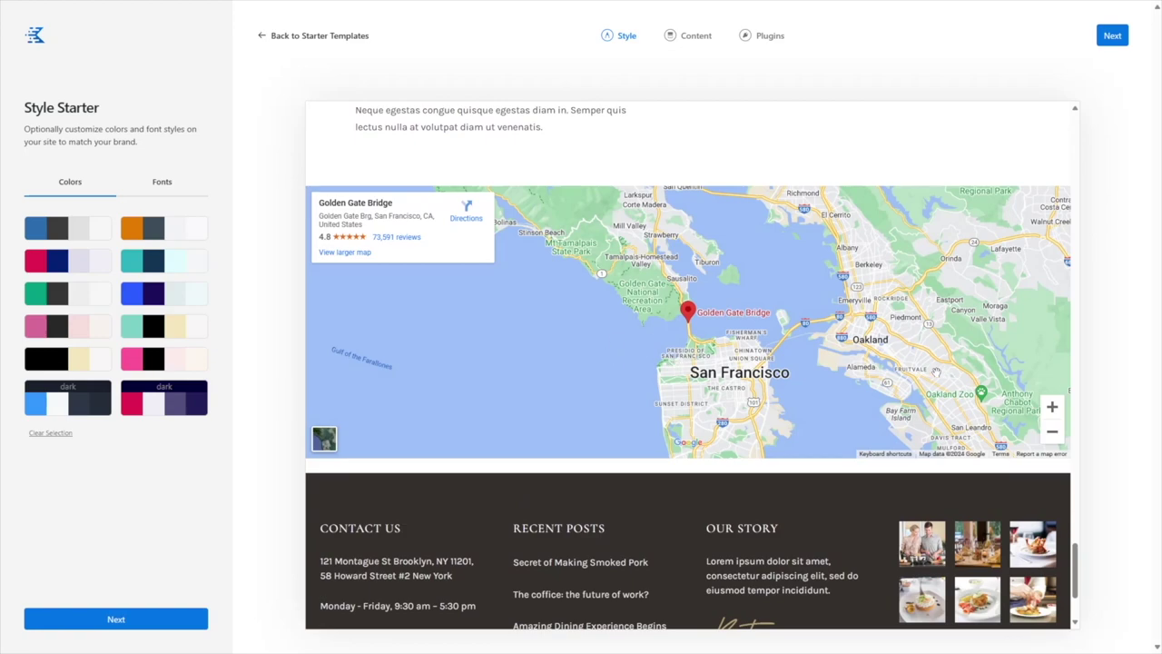
pyautogui.scroll(15, 936, 373)
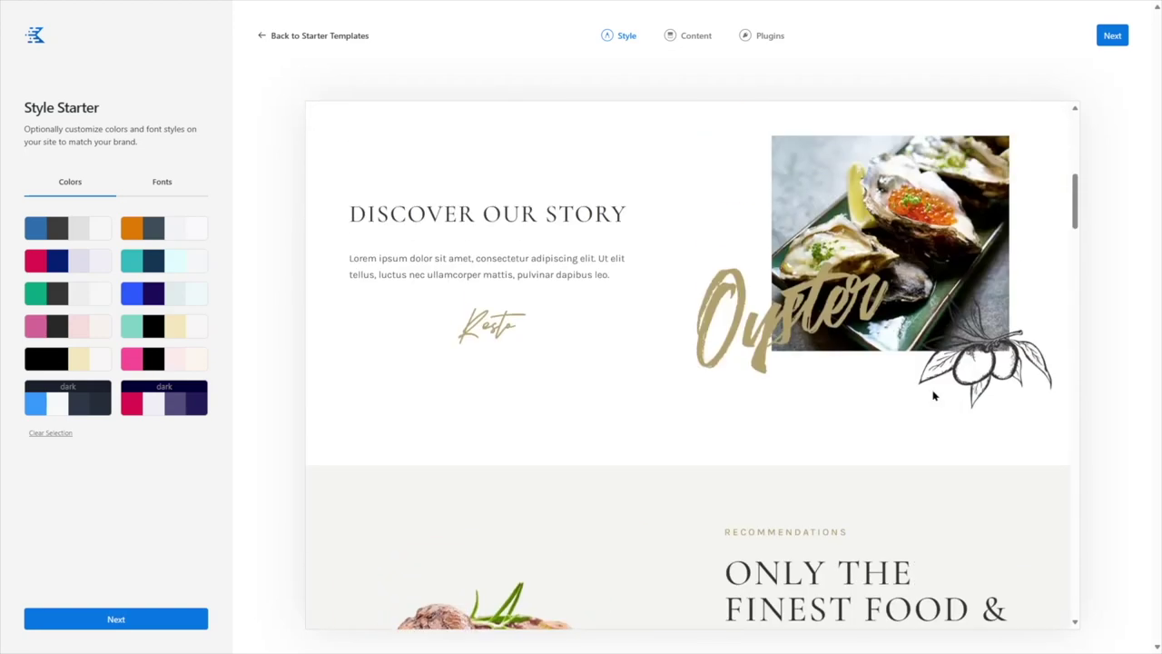
# - Try the orange, red, green, pink and black color palettes on the Resto template, and clear the palette selection
pyautogui.scroll(5, 934, 395)
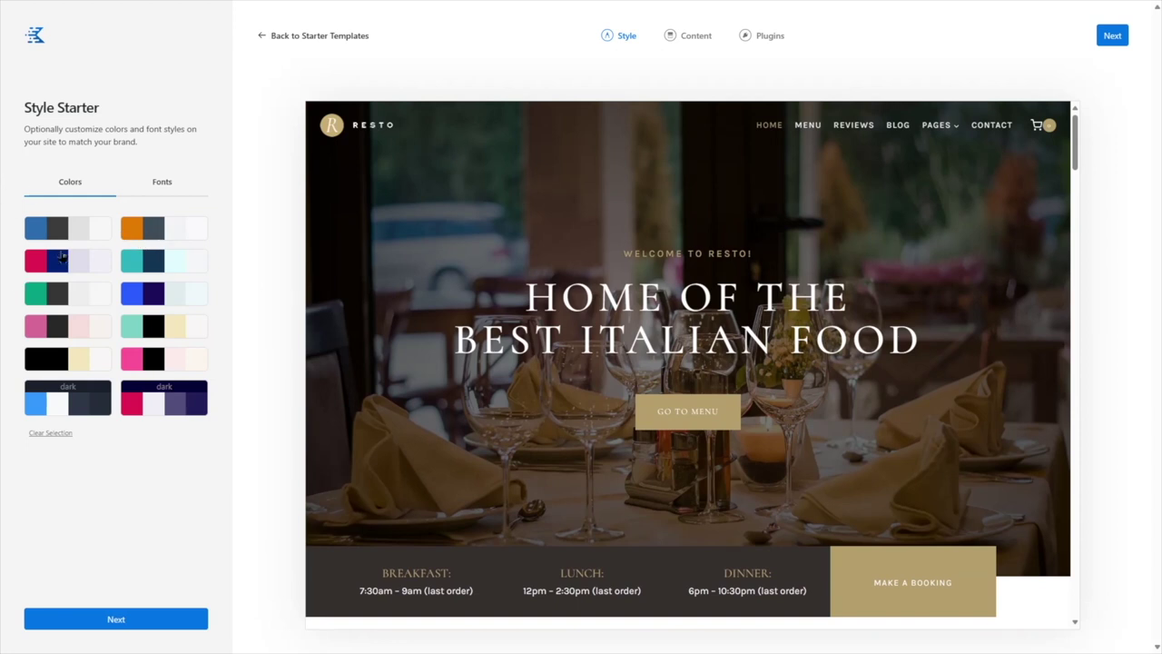
pyautogui.click(171, 234)
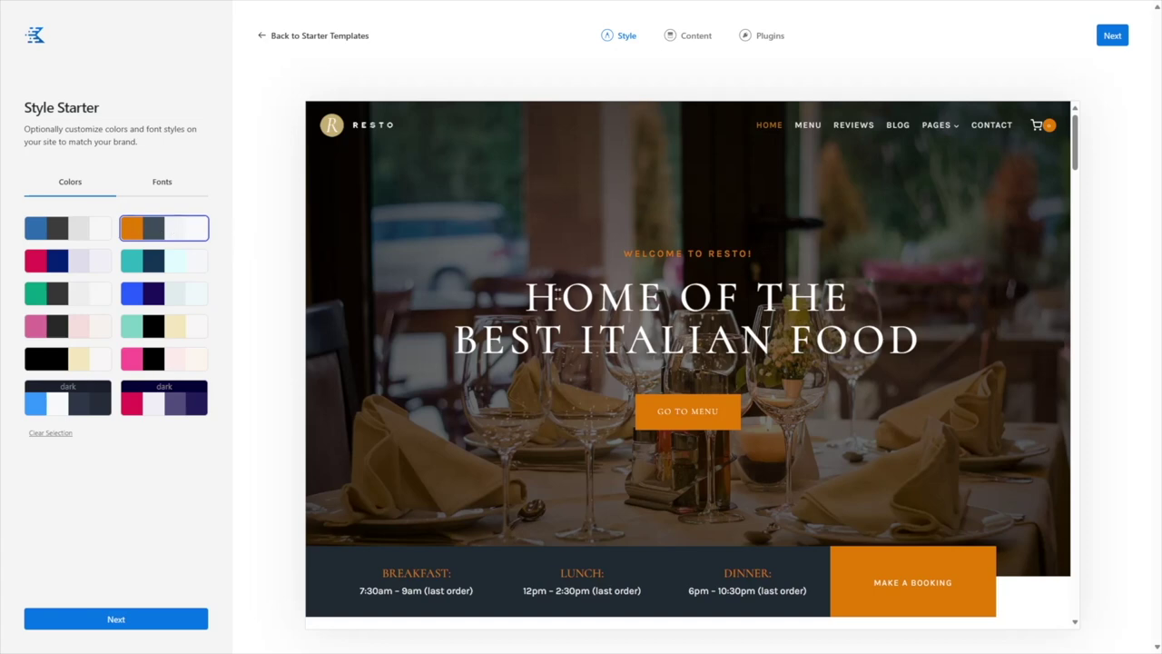
pyautogui.scroll(-3, 773, 457)
pyautogui.scroll(3, 450, 373)
pyautogui.click(69, 261)
pyautogui.click(57, 303)
pyautogui.click(63, 327)
pyautogui.click(67, 360)
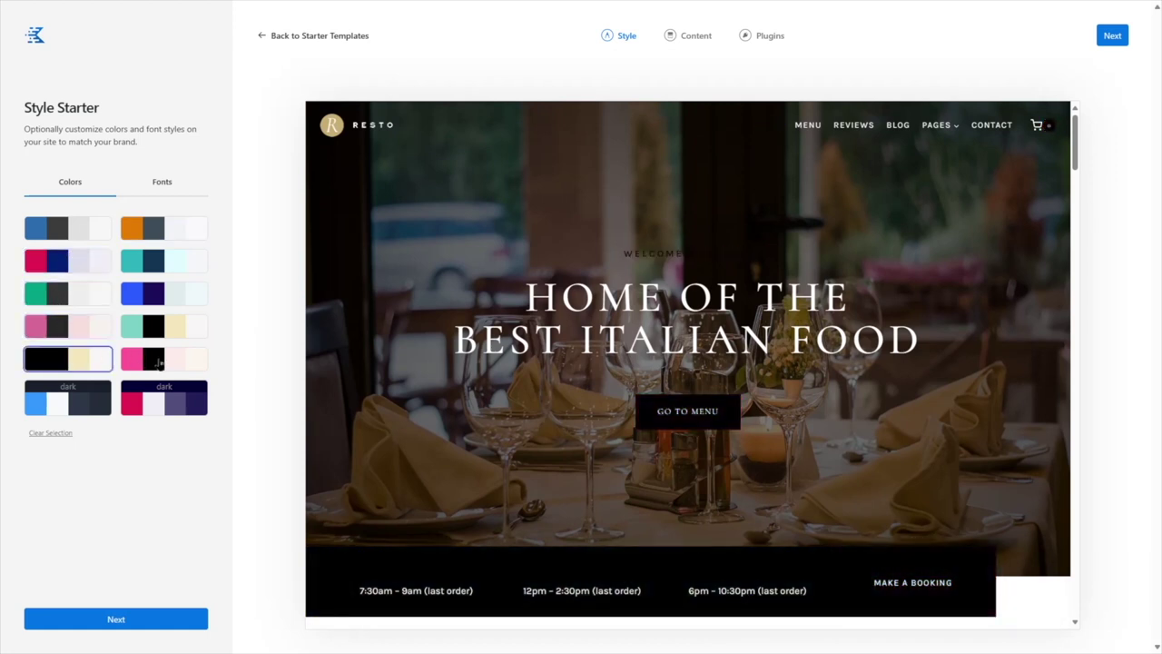
pyautogui.scroll(-6, 541, 381)
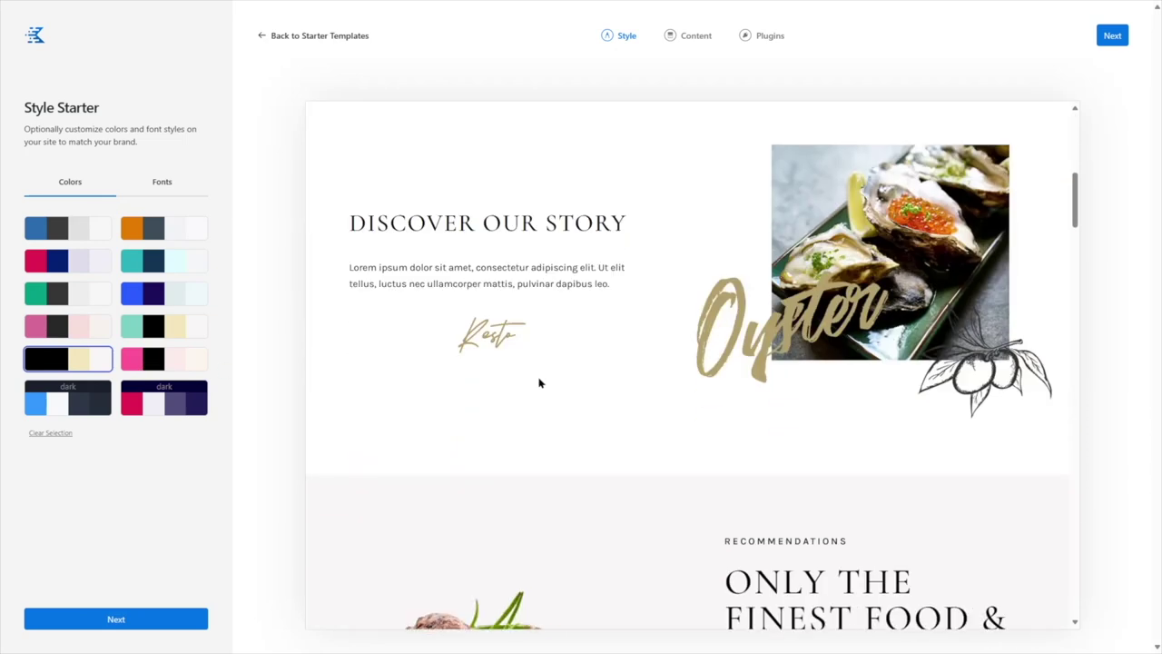
pyautogui.scroll(6, 534, 383)
pyautogui.click(52, 433)
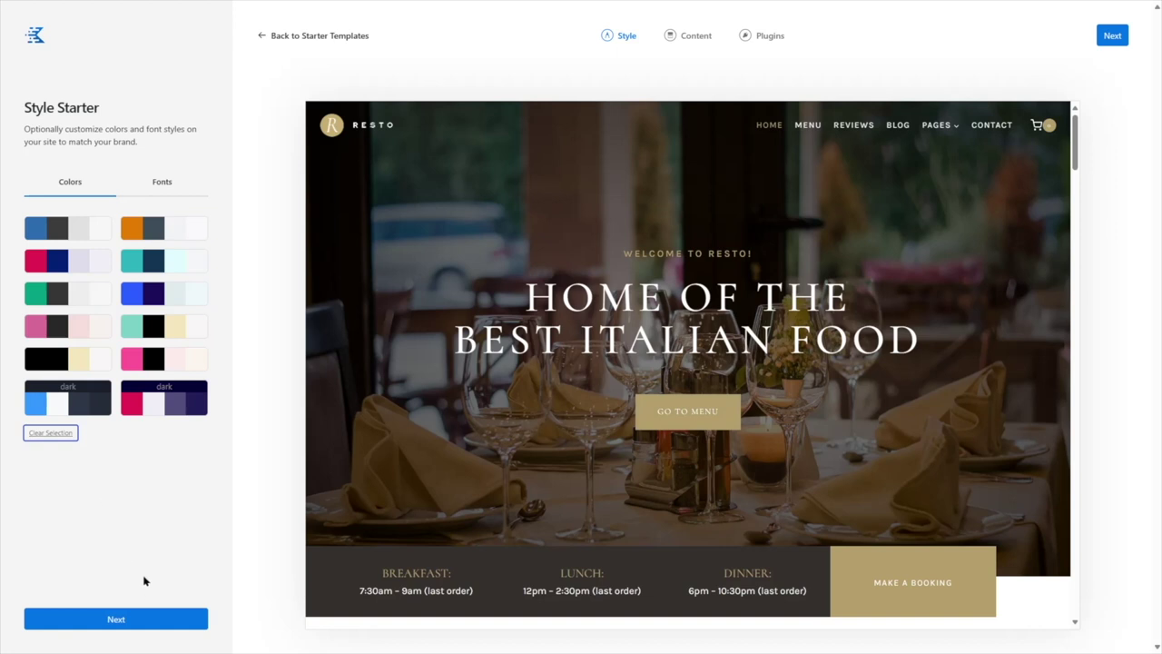
# - Keep the template's original style and accept a full site import including Customizer settings and widgets
pyautogui.click(119, 619)
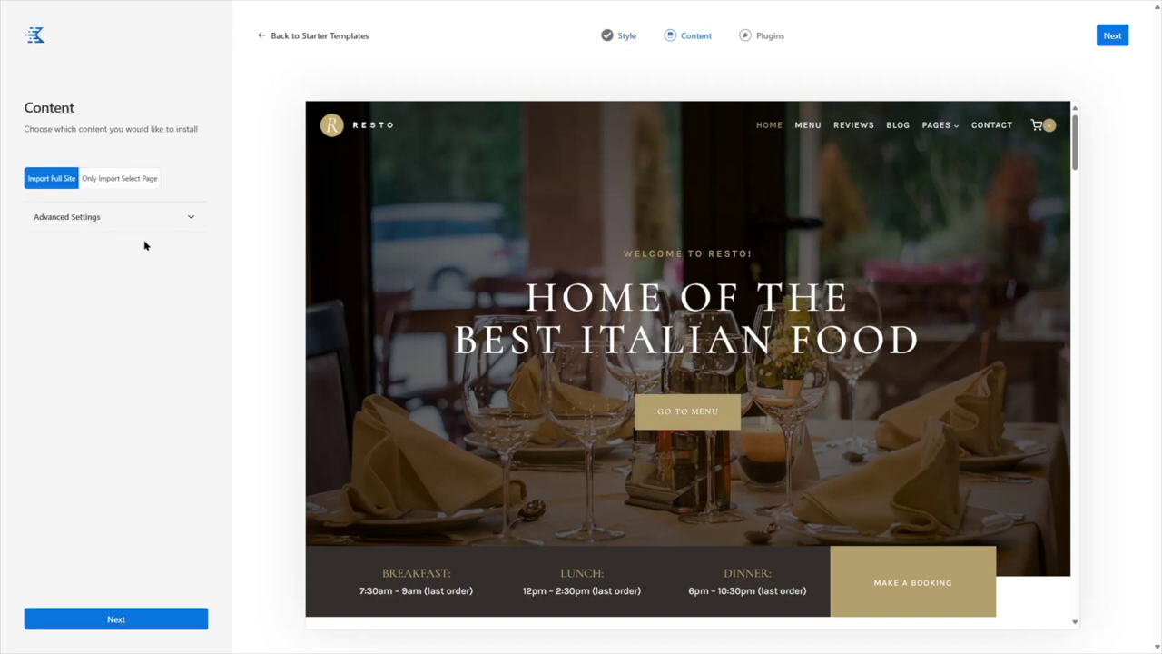
pyautogui.click(176, 221)
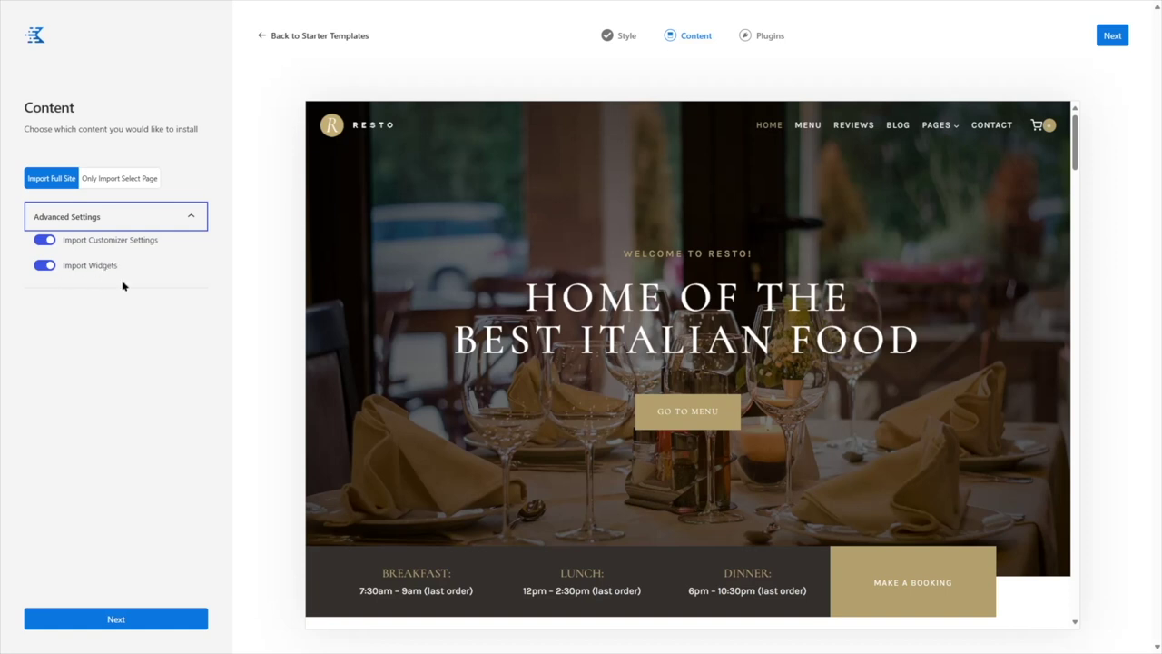
pyautogui.click(122, 627)
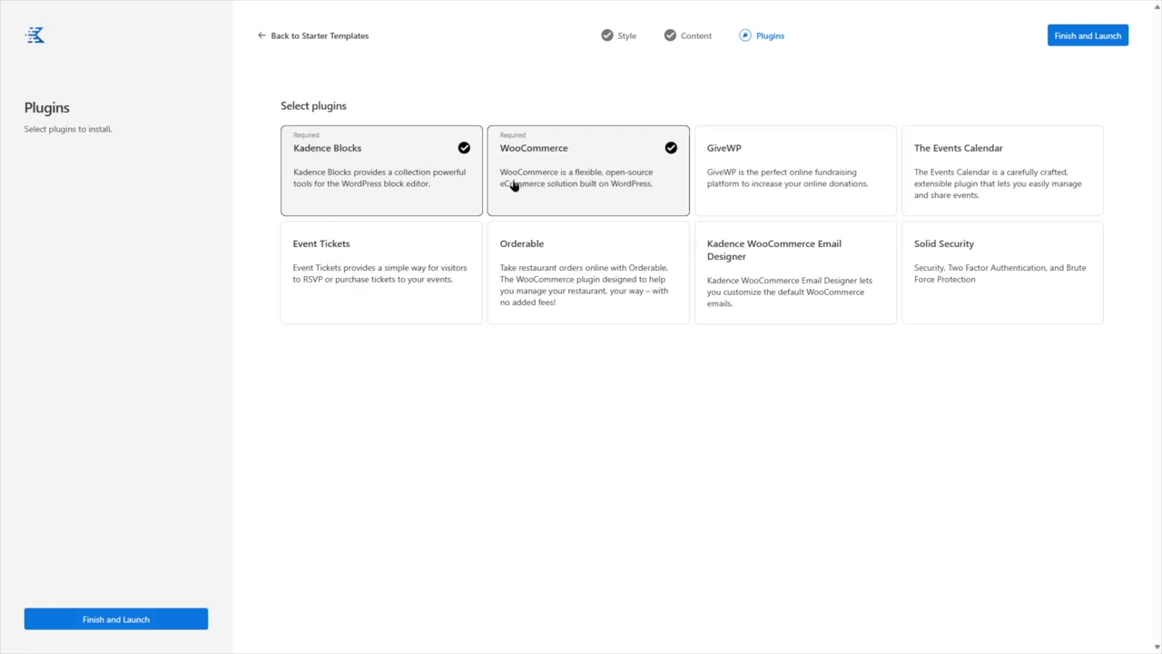
# - Add Orderable to the required plugins and start importing the Resto starter site
pyautogui.click(564, 270)
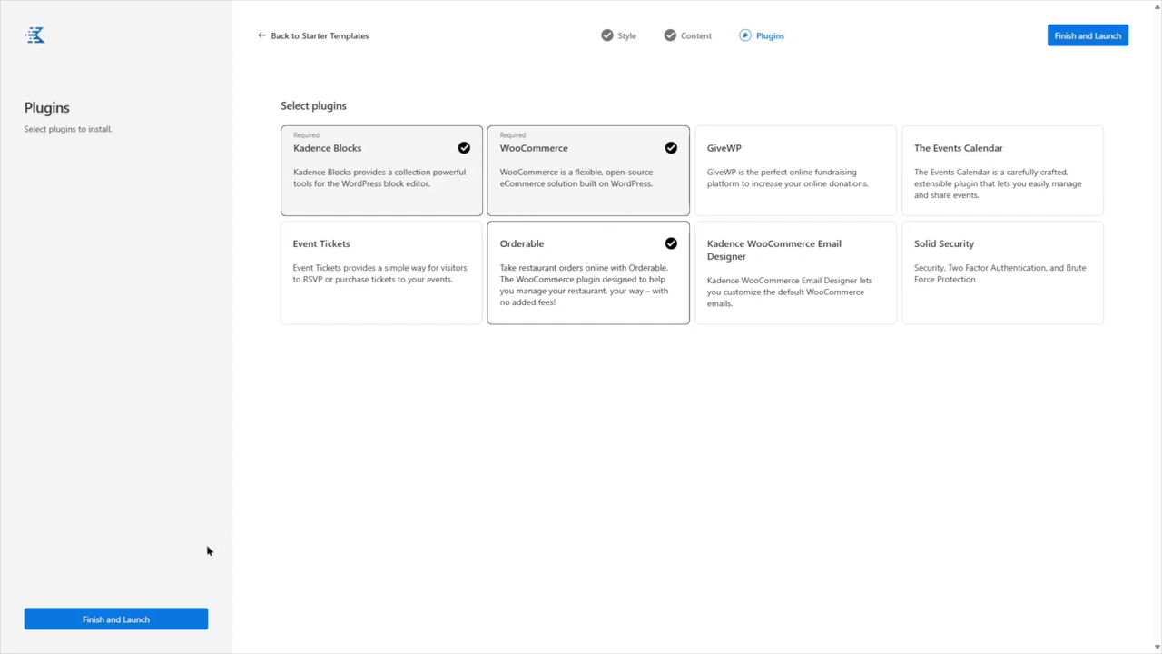
pyautogui.click(104, 620)
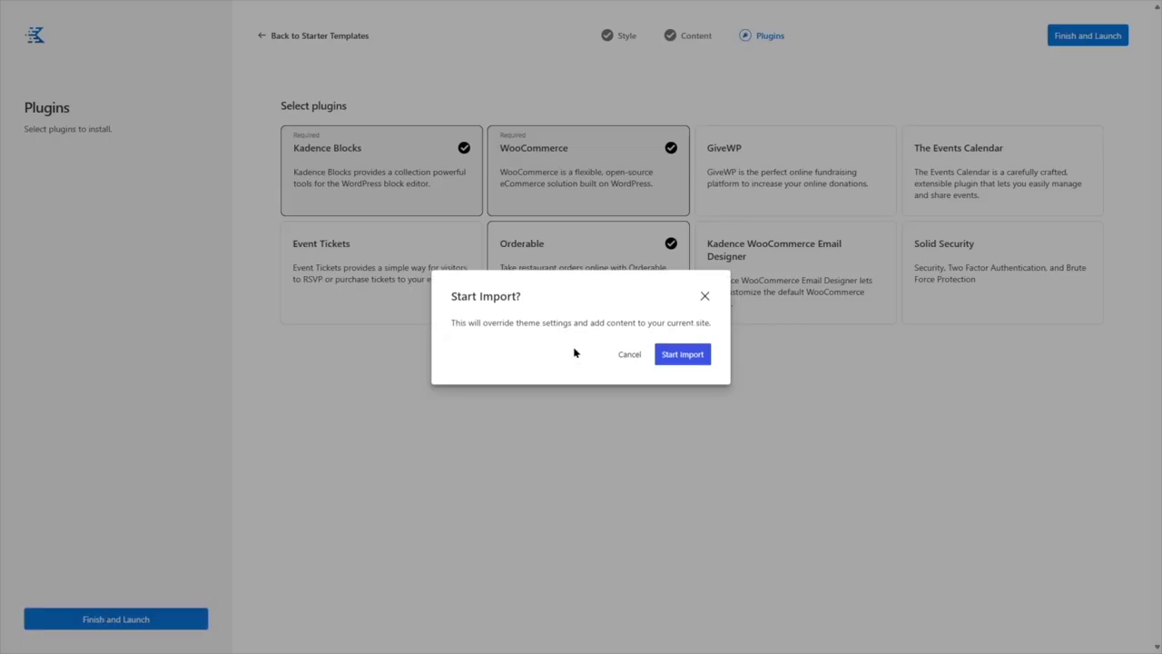
pyautogui.click(679, 360)
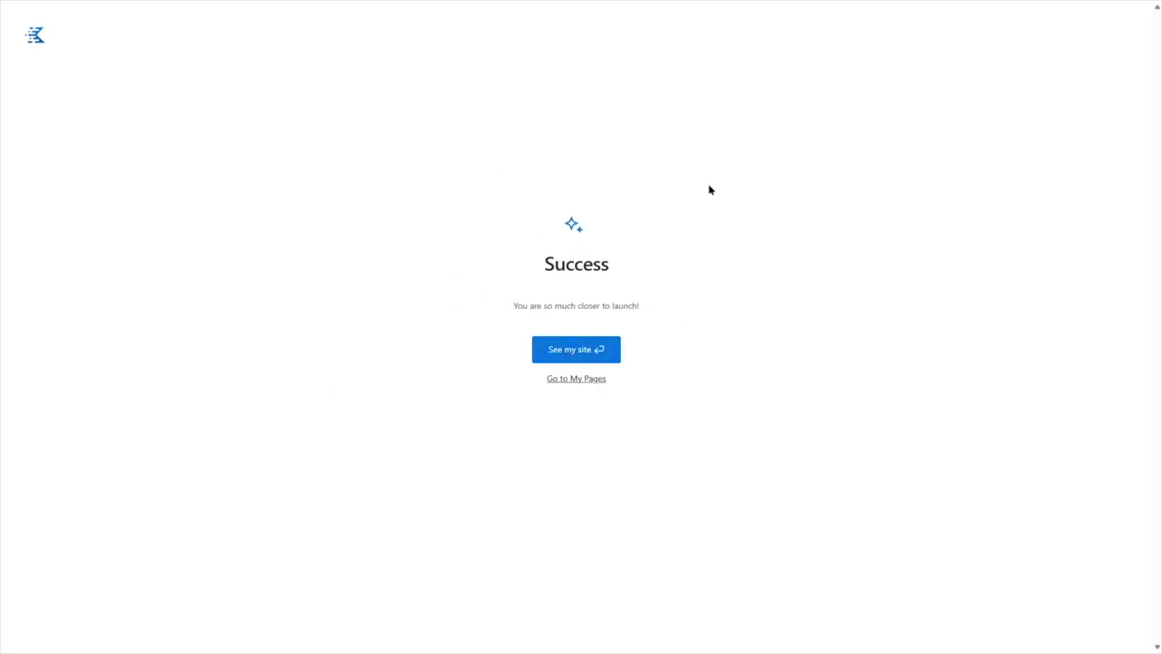
# - Open the imported site and review its home page from the hero banner to the contact and map sections
pyautogui.click(586, 360)
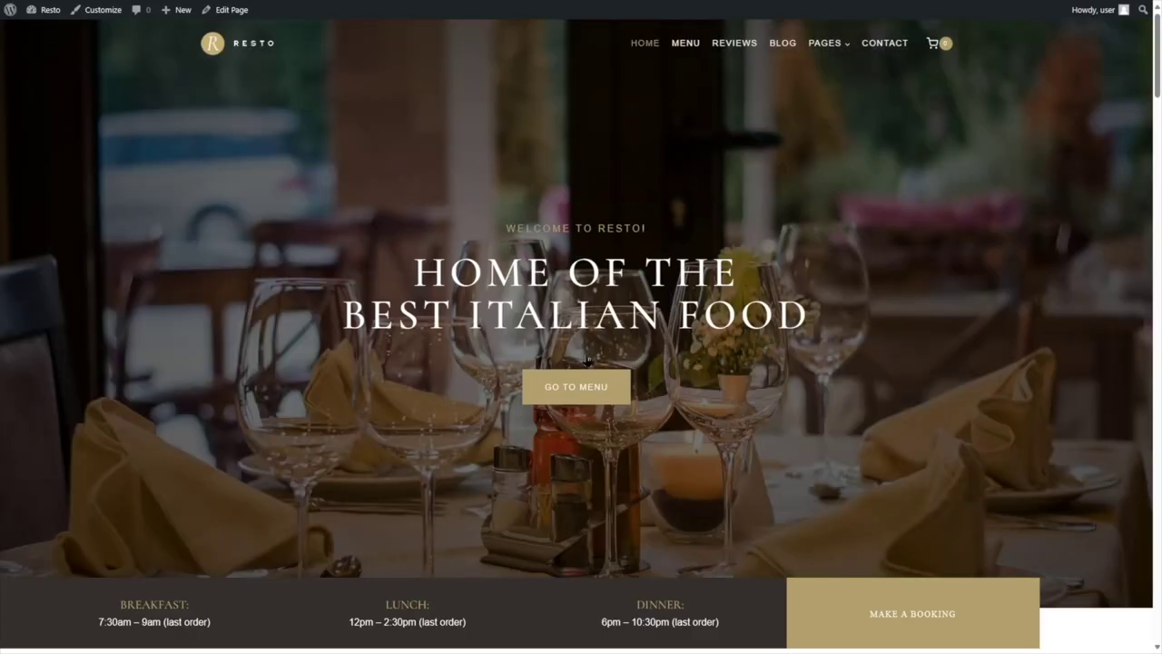
pyautogui.scroll(-7, 574, 329)
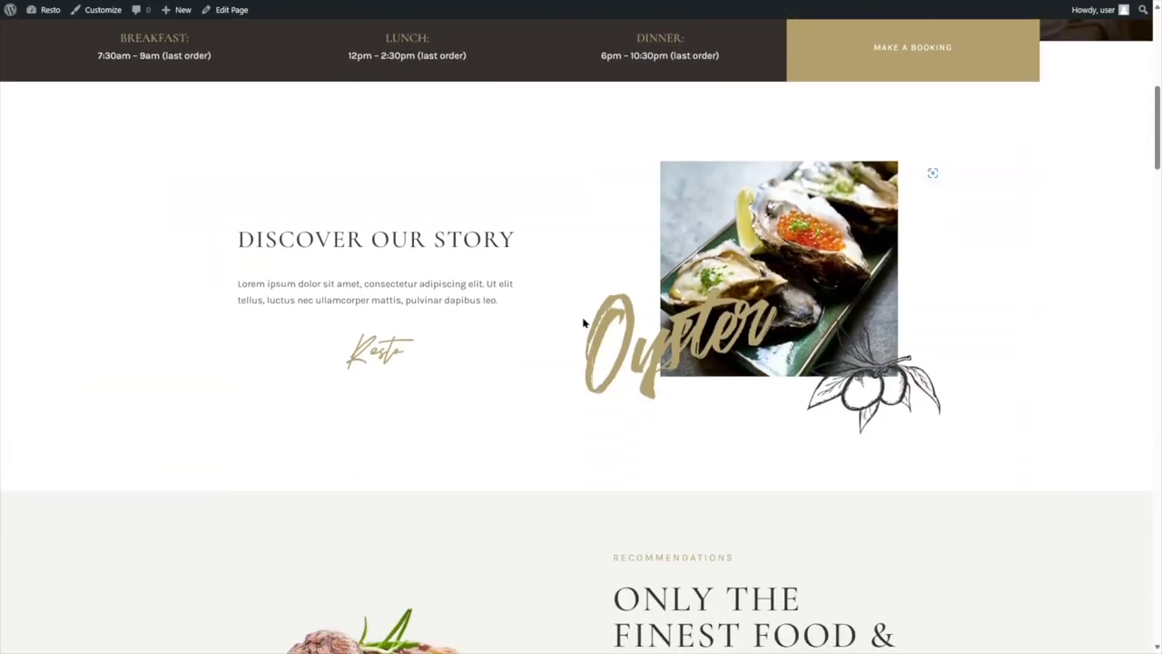
pyautogui.scroll(2, 586, 322)
pyautogui.scroll(-8, 584, 321)
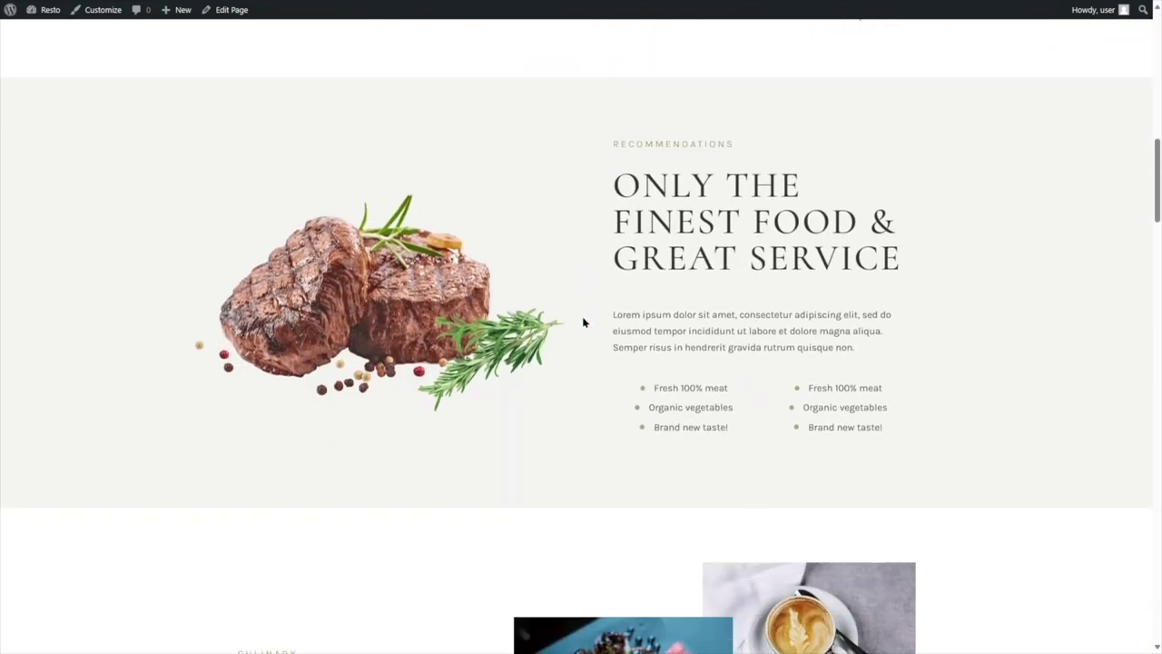
pyautogui.scroll(-18, 584, 322)
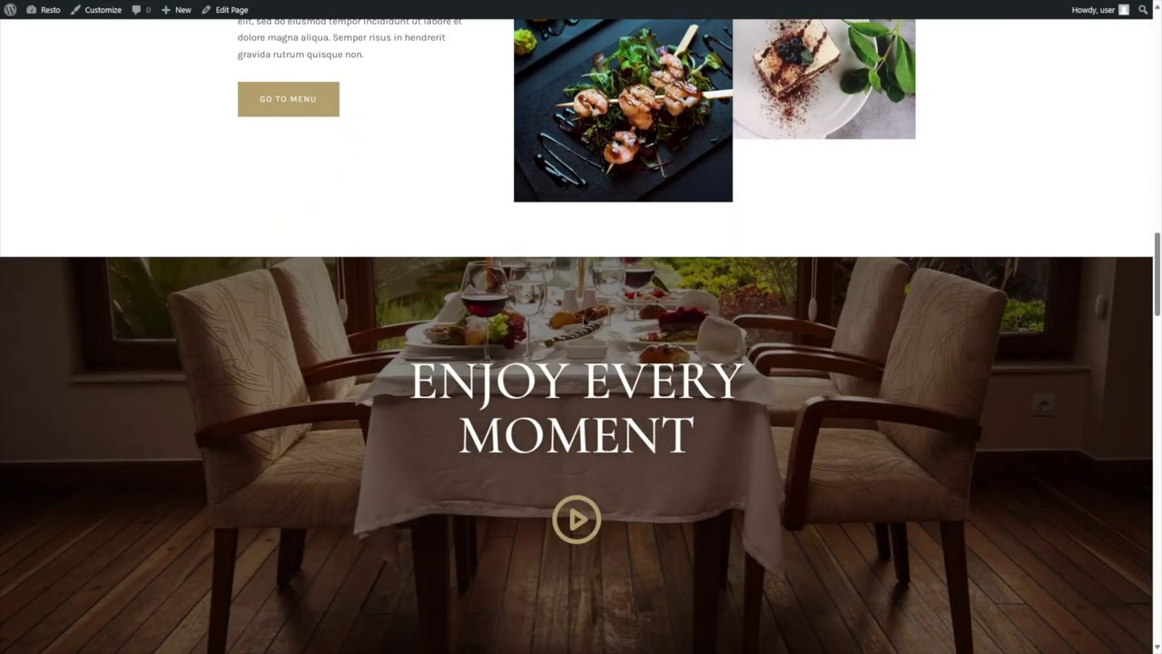
pyautogui.scroll(-20, 578, 322)
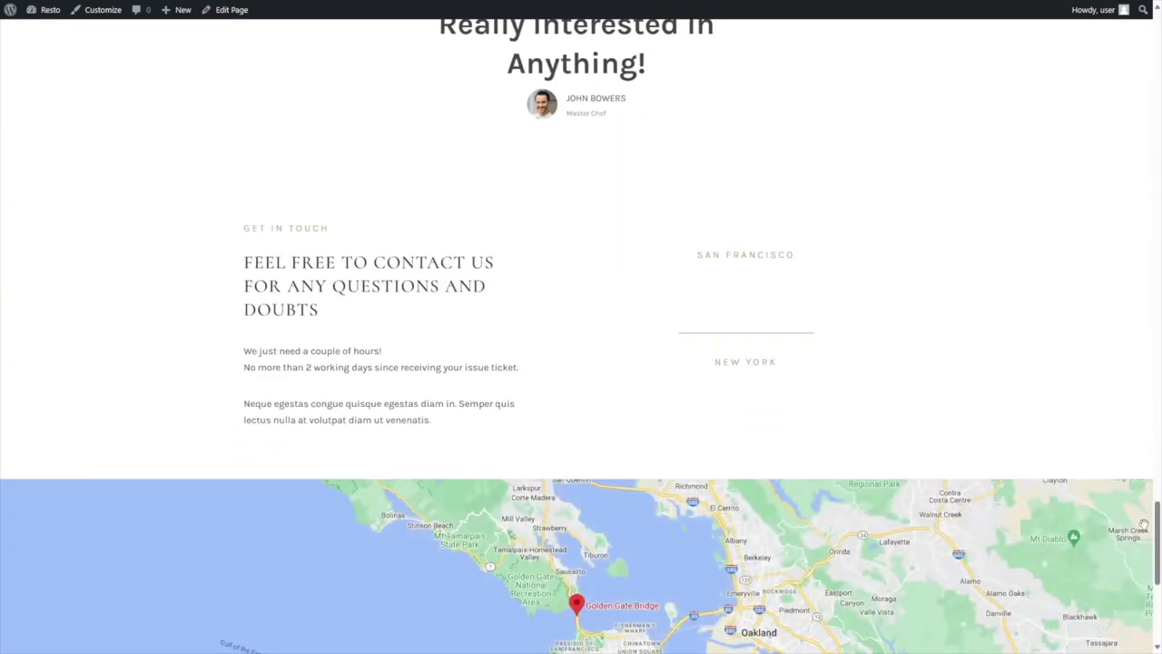
pyautogui.moveTo(1158, 526); pyautogui.dragTo(1159, 45)
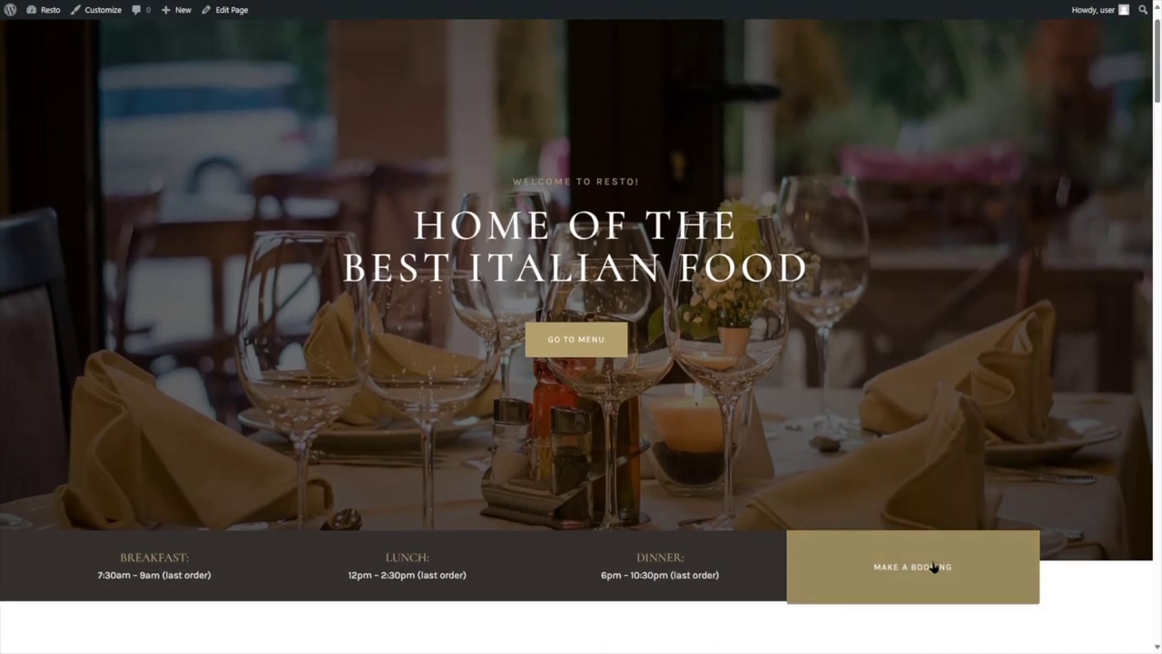
pyautogui.scroll(1, 871, 536)
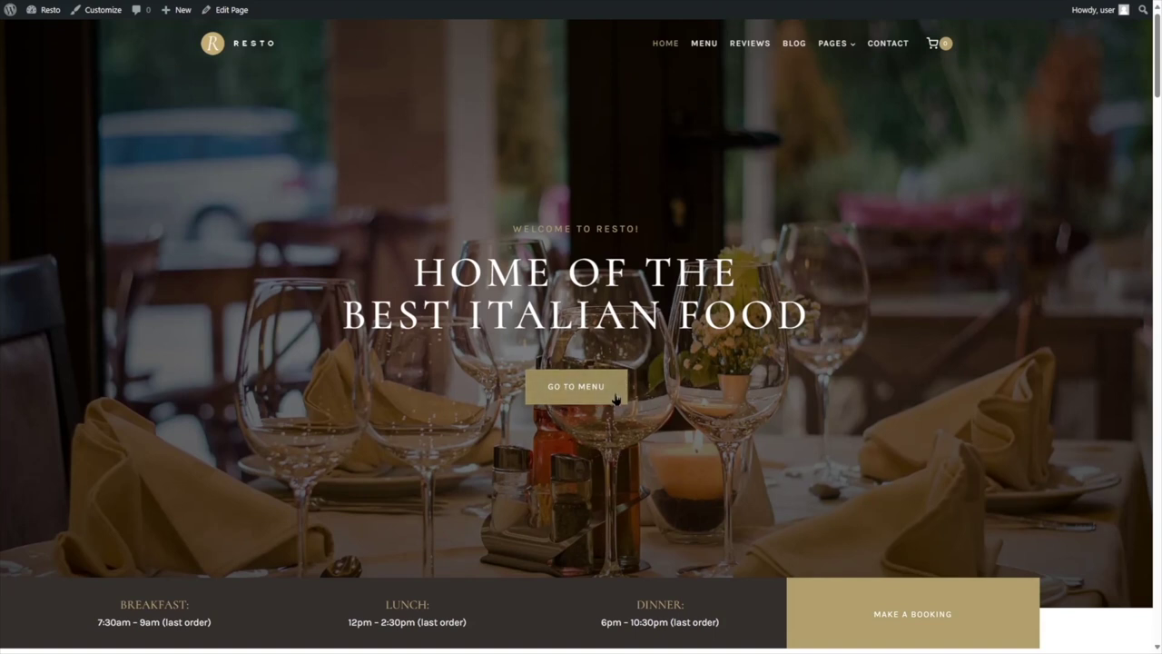
# - Open the site's Menu page and examine its menus of the day, recommended dishes, specialties and footer
pyautogui.click(703, 44)
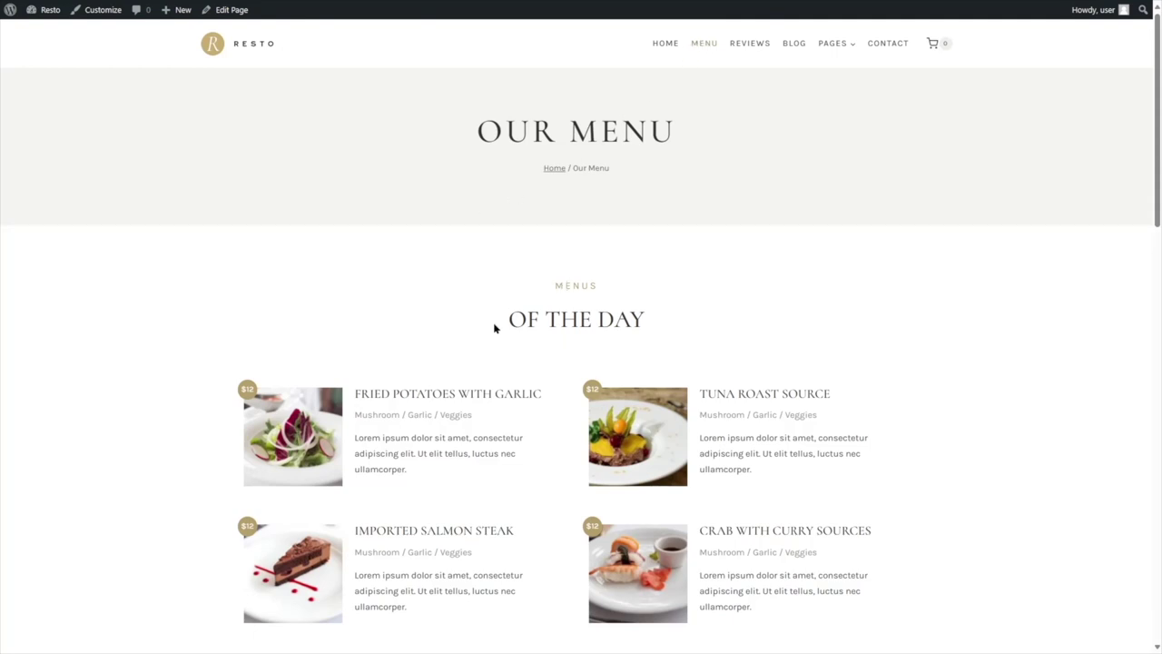
pyautogui.scroll(-2, 495, 328)
pyautogui.scroll(1, 554, 272)
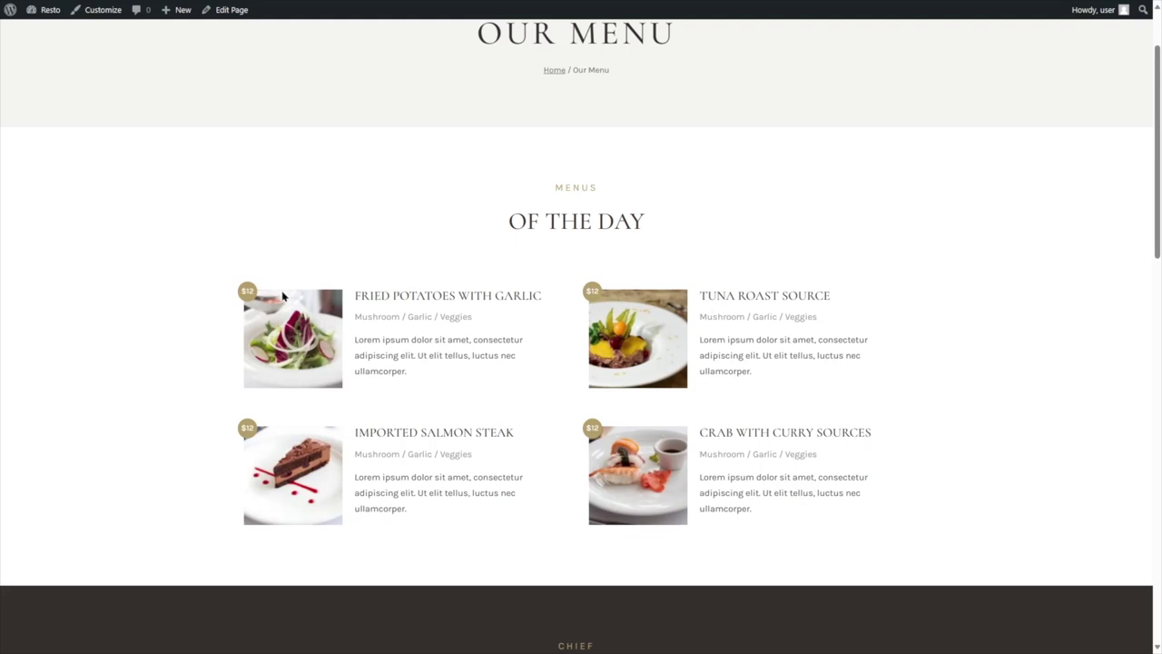
pyautogui.scroll(-5, 268, 300)
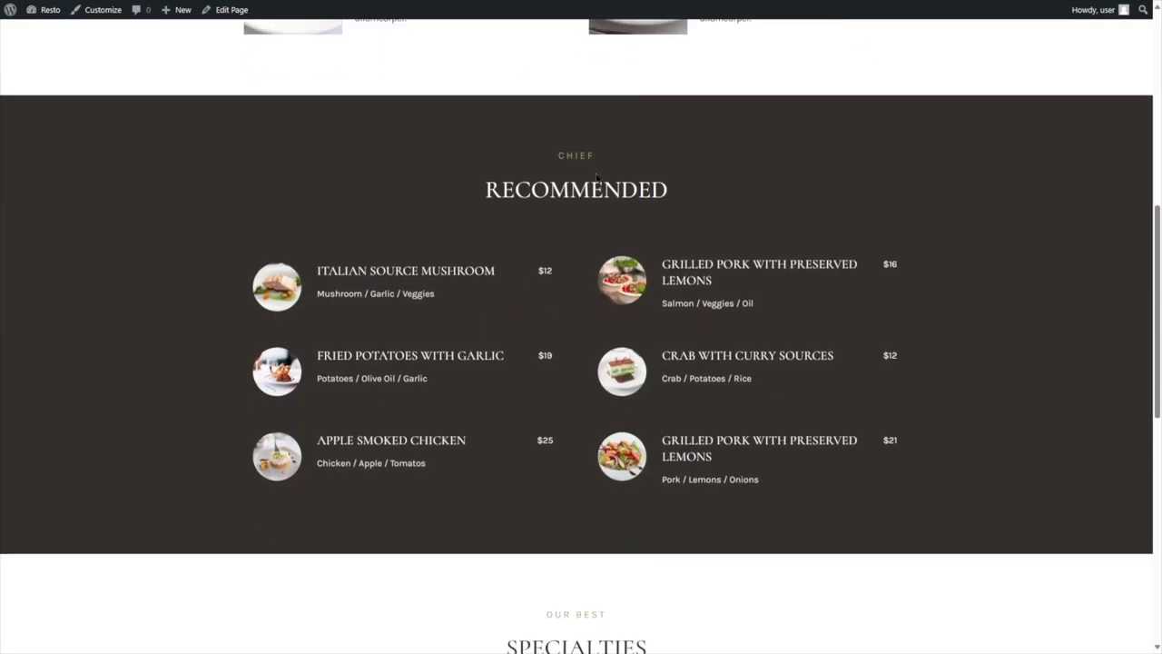
pyautogui.scroll(-5, 221, 313)
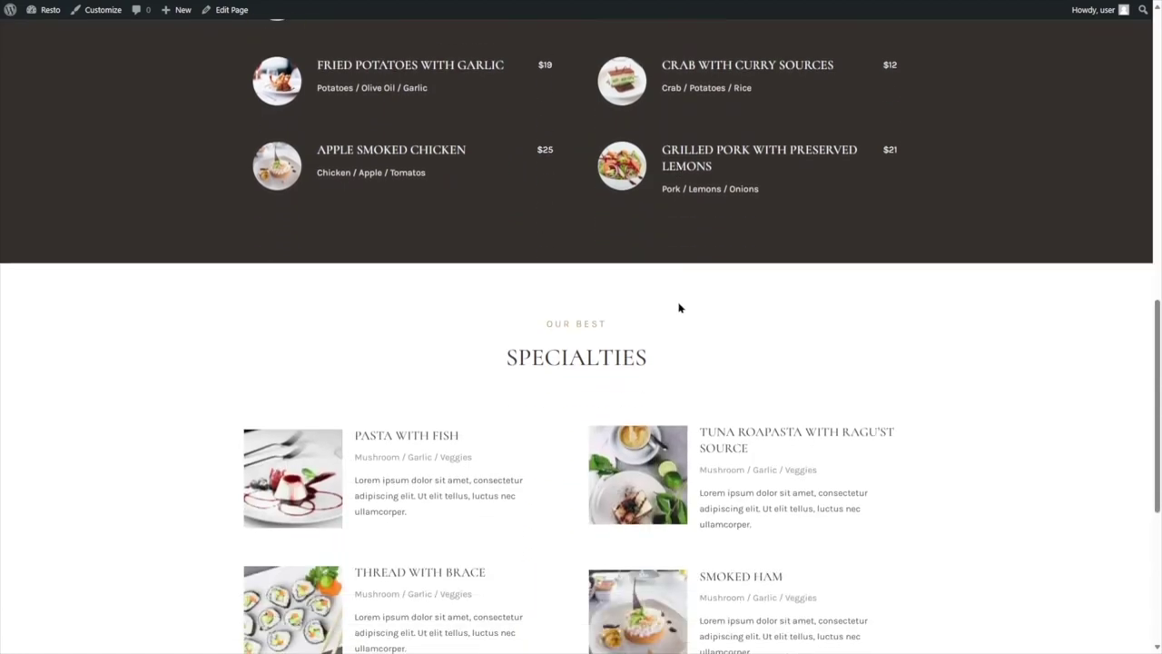
pyautogui.scroll(-2, 705, 211)
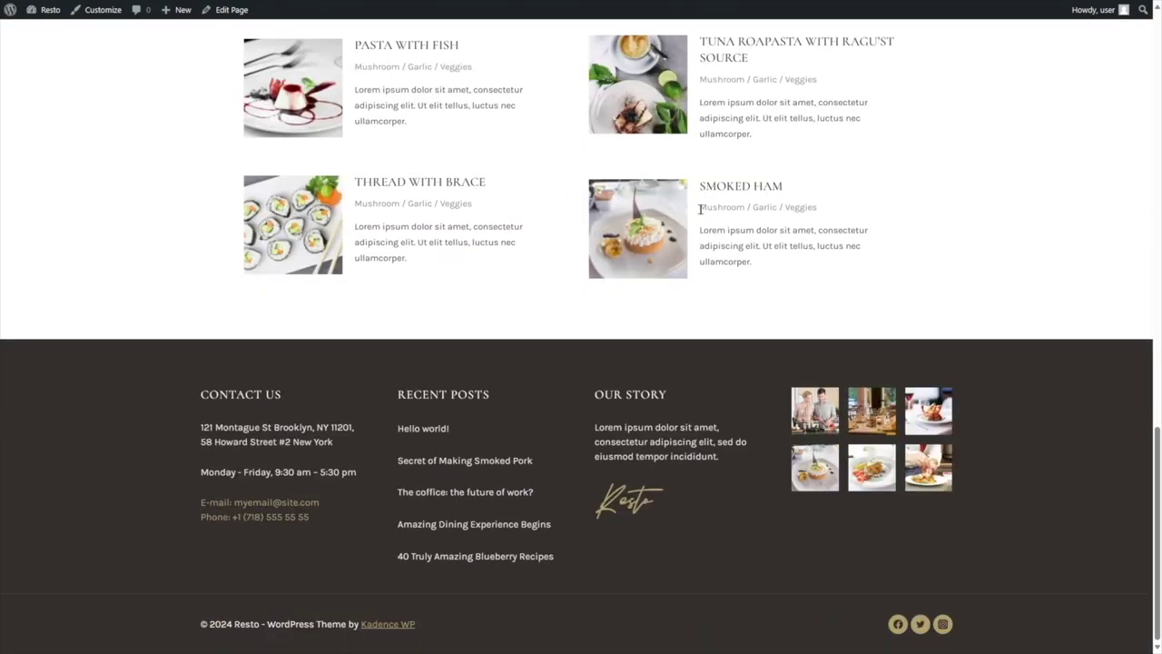
pyautogui.scroll(14, 700, 209)
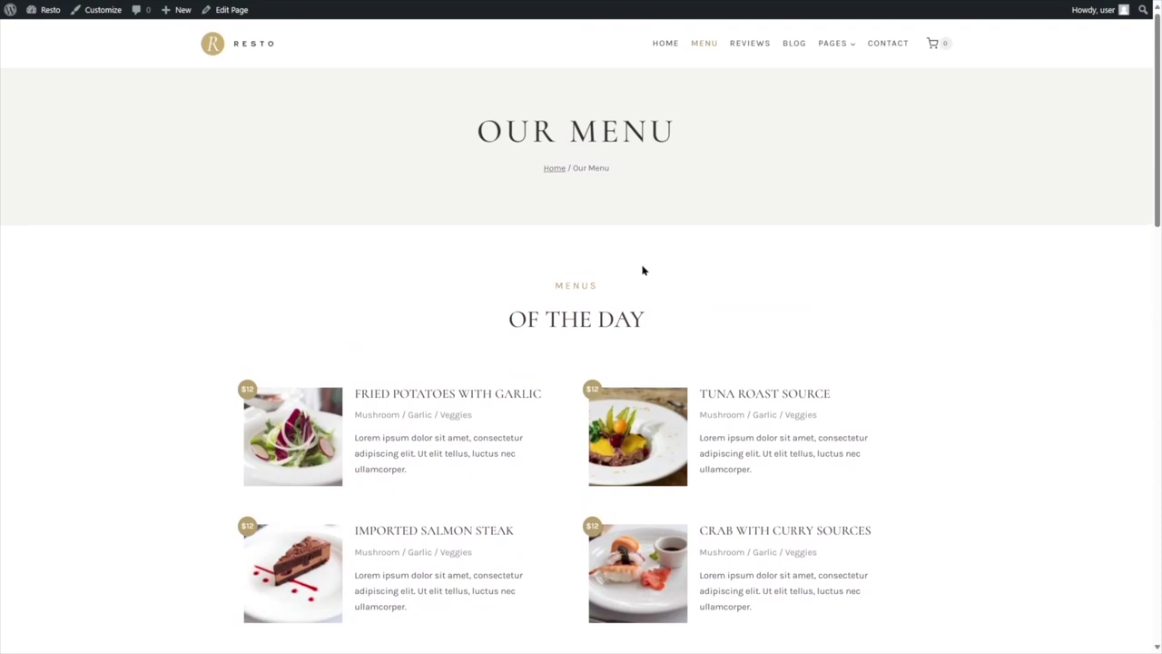
pyautogui.scroll(-1, 618, 304)
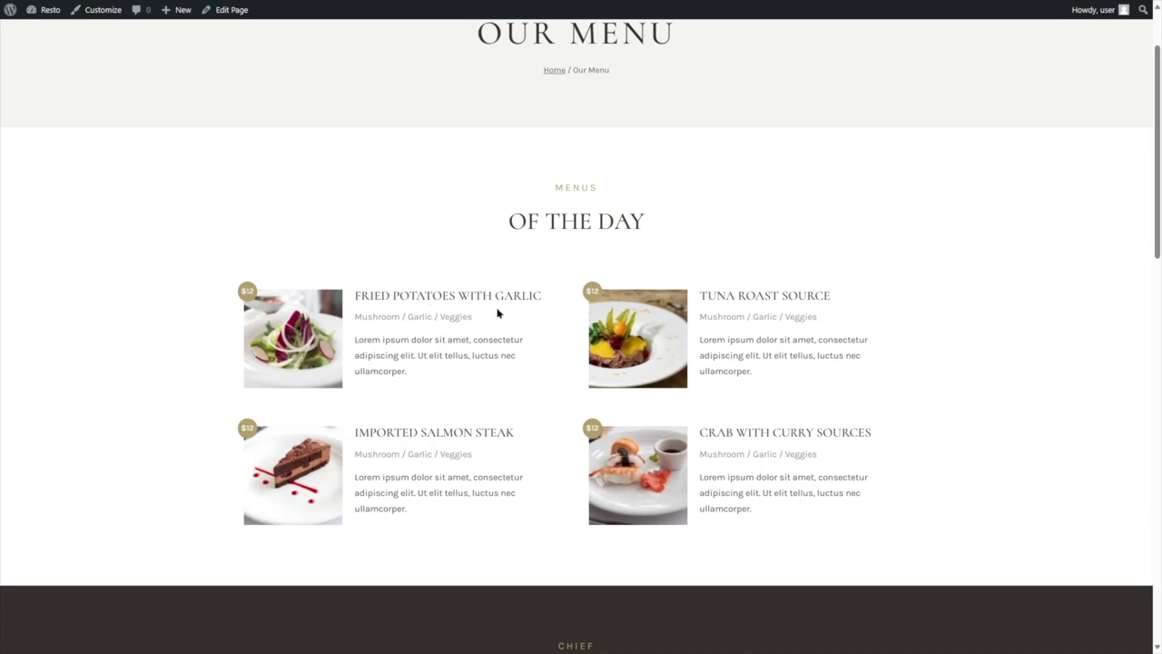
pyautogui.scroll(1, 498, 313)
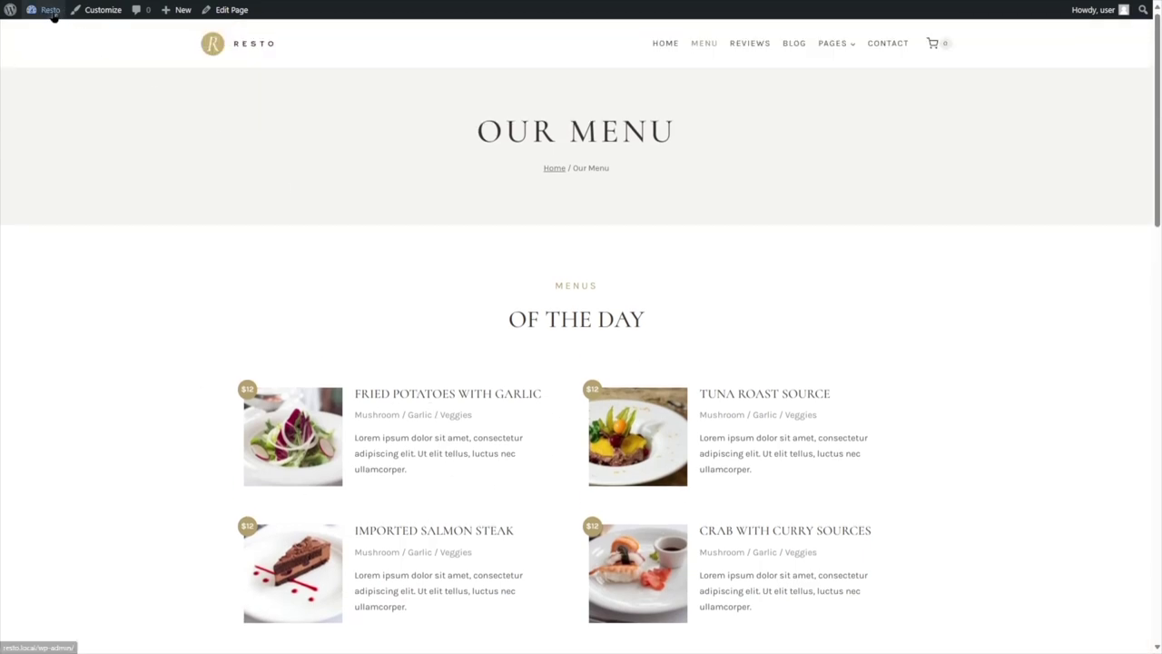
# - Return to the WordPress dashboard and begin the Orderable setup wizard
pyautogui.moveTo(48, 11)
pyautogui.click(45, 31)
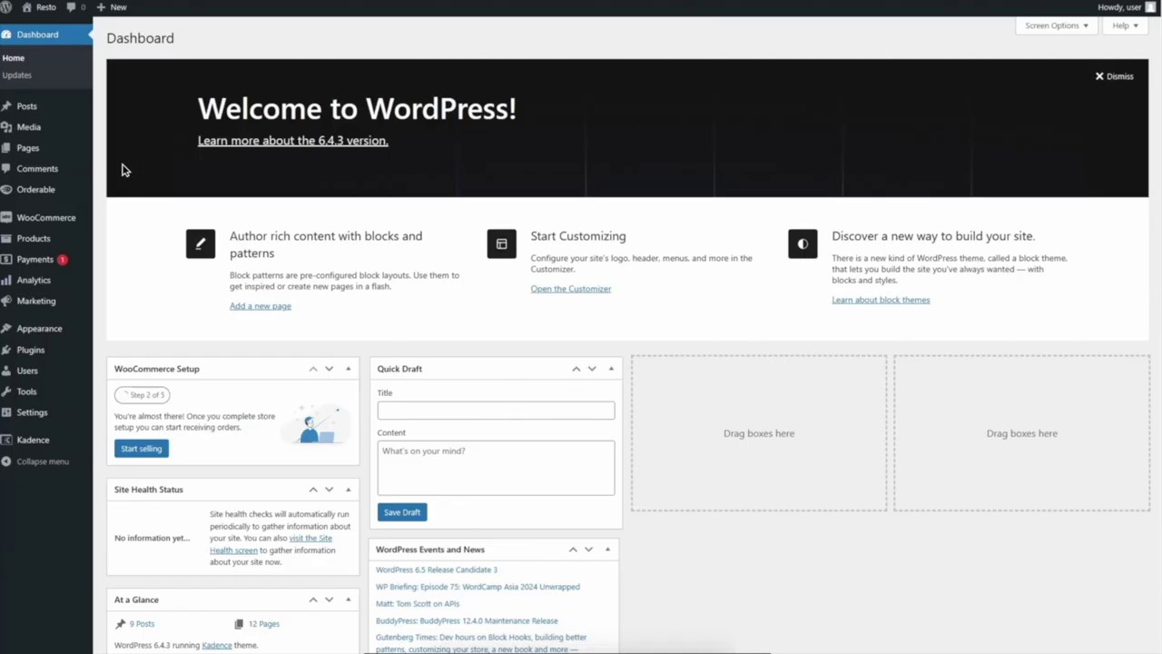
pyautogui.click(38, 190)
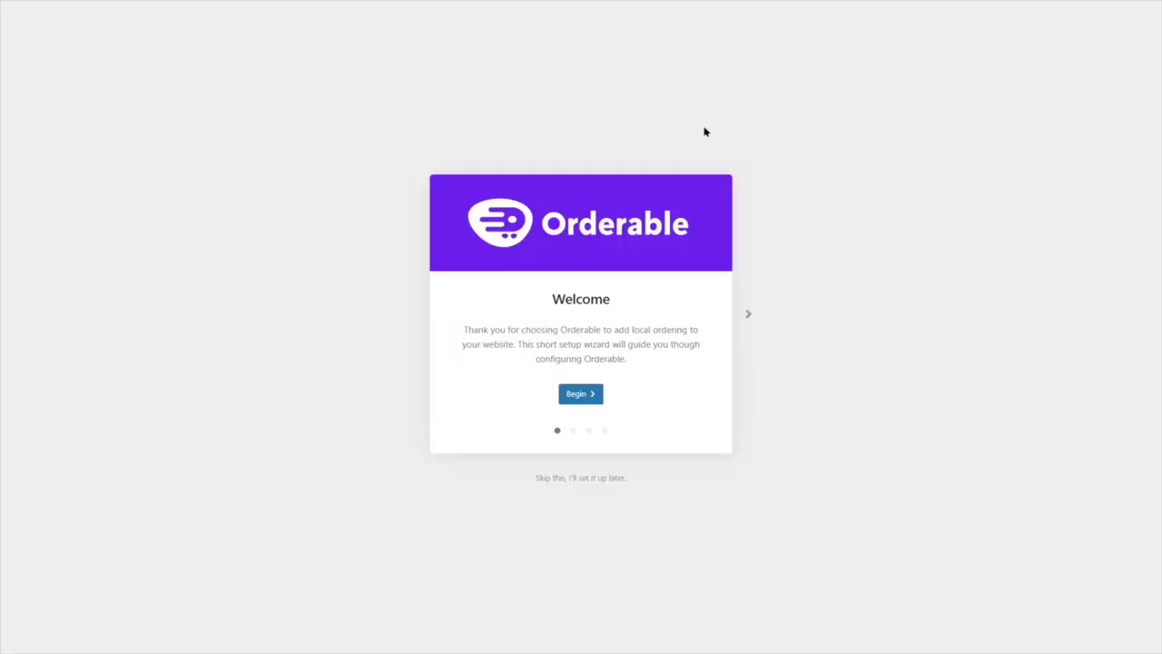
pyautogui.click(591, 398)
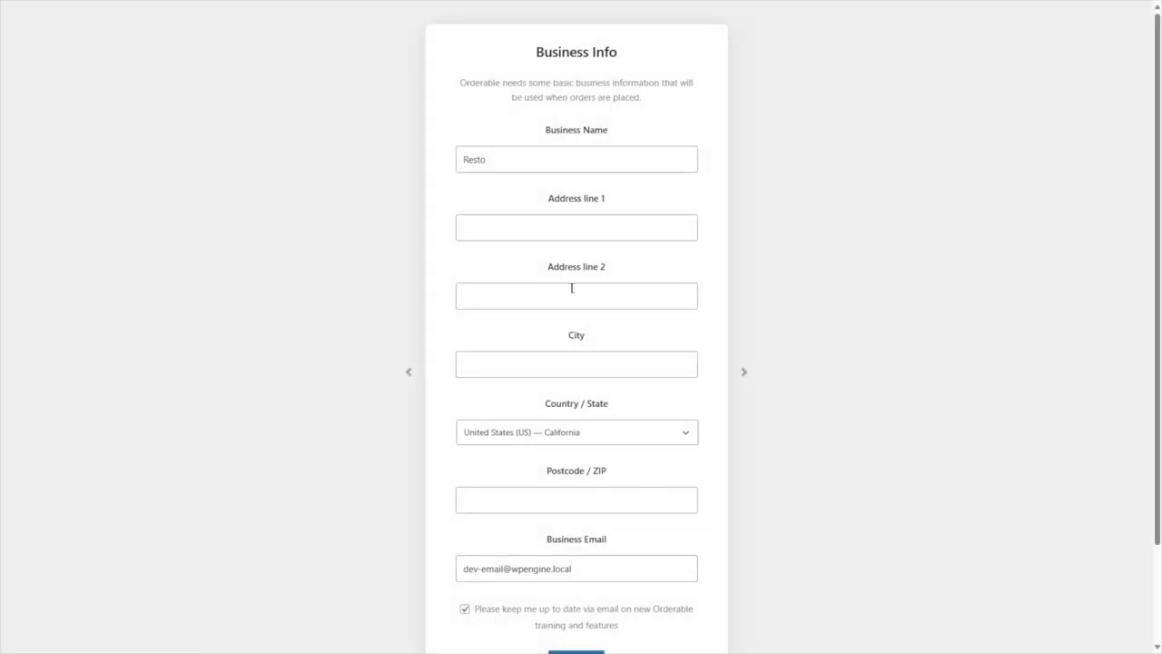
# - Complete Orderable's Business Info with the business street address, city, state and postcode, decline email updates, and continue to Location Info
pyautogui.scroll(-2, 599, 209)
pyautogui.scroll(2, 573, 164)
pyautogui.scroll(-2, 585, 362)
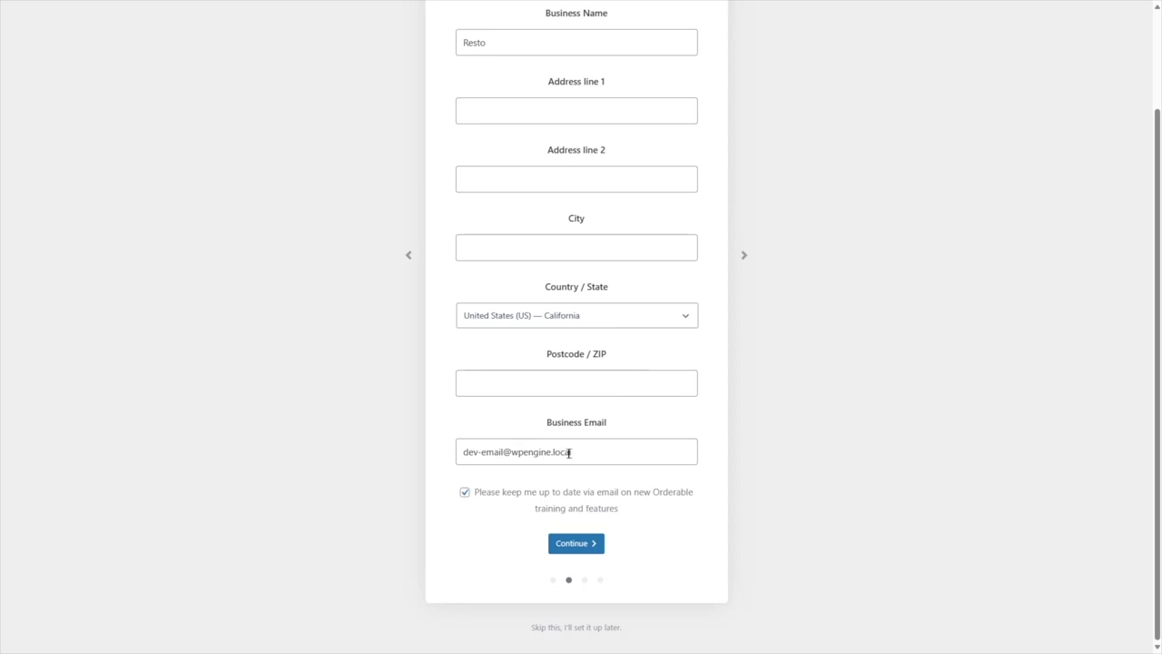
pyautogui.scroll(2, 559, 439)
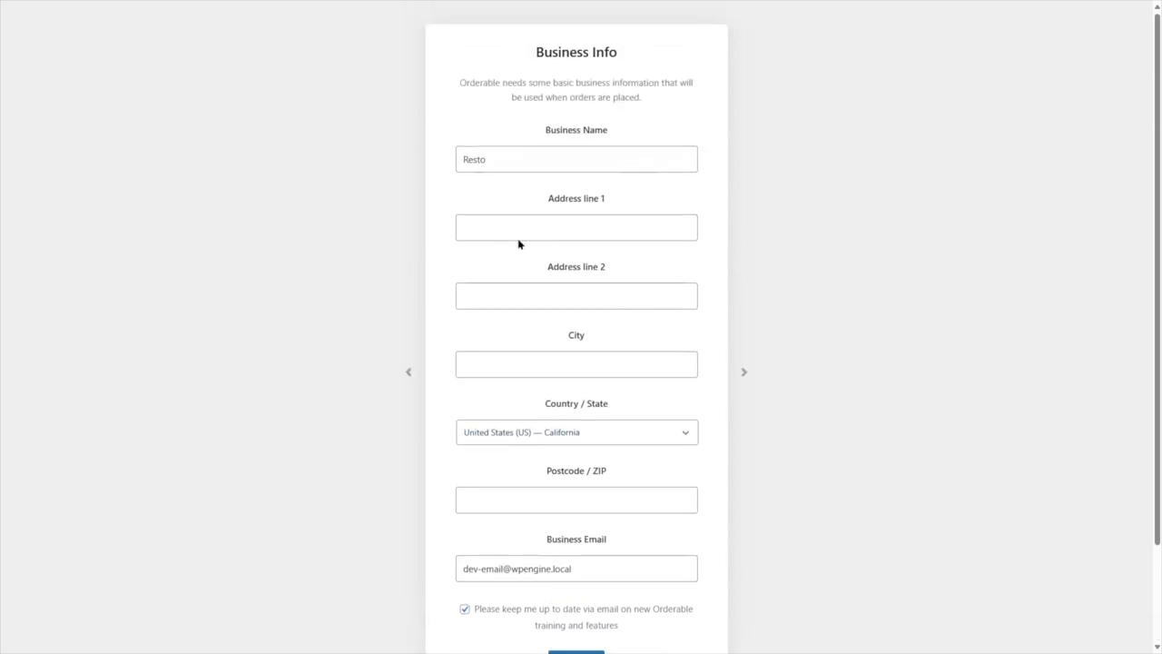
pyautogui.click(619, 233)
pyautogui.press('Down')
pyautogui.press('Return')
pyautogui.scroll(-1, 833, 366)
pyautogui.scroll(1, 623, 261)
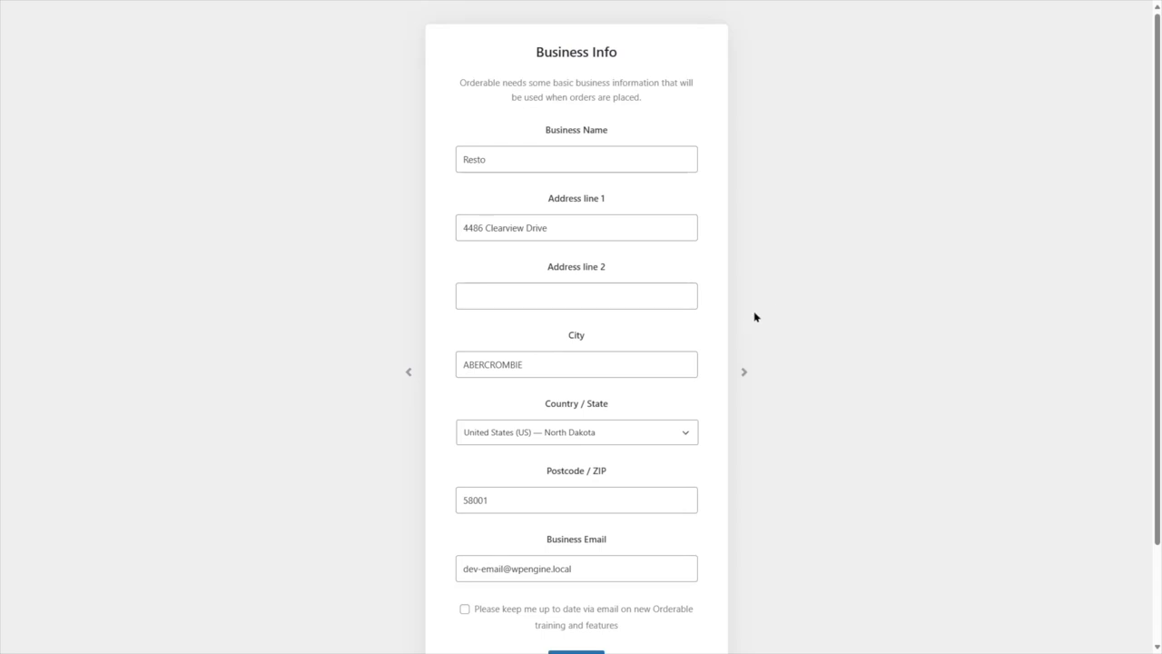
pyautogui.scroll(-2, 709, 317)
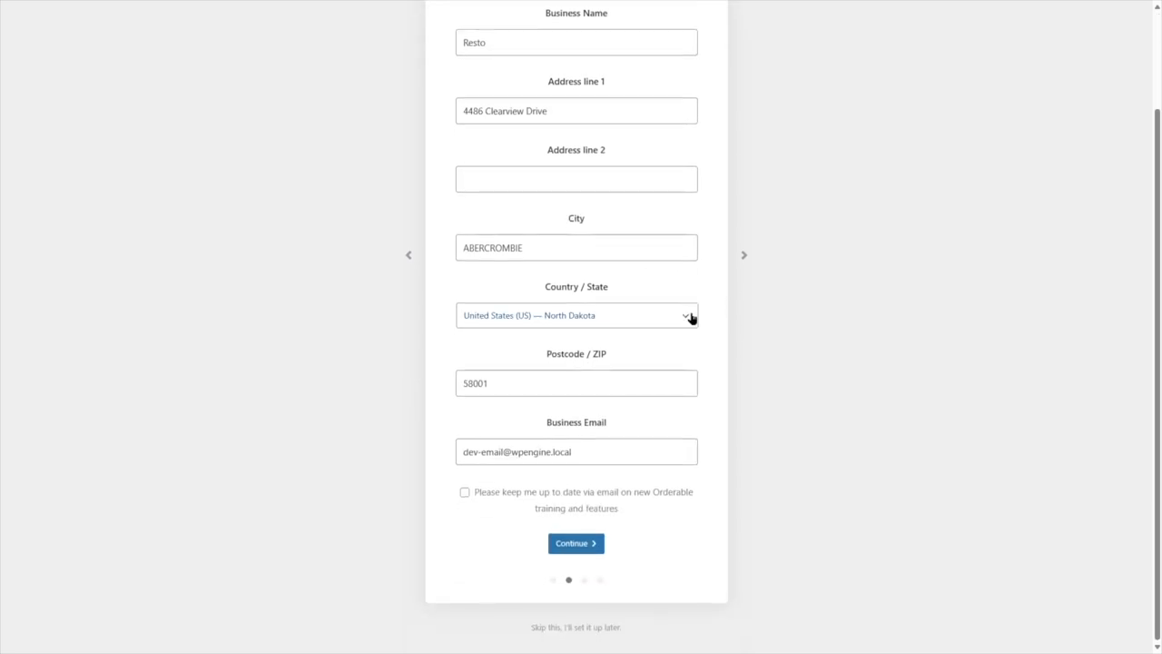
pyautogui.click(580, 548)
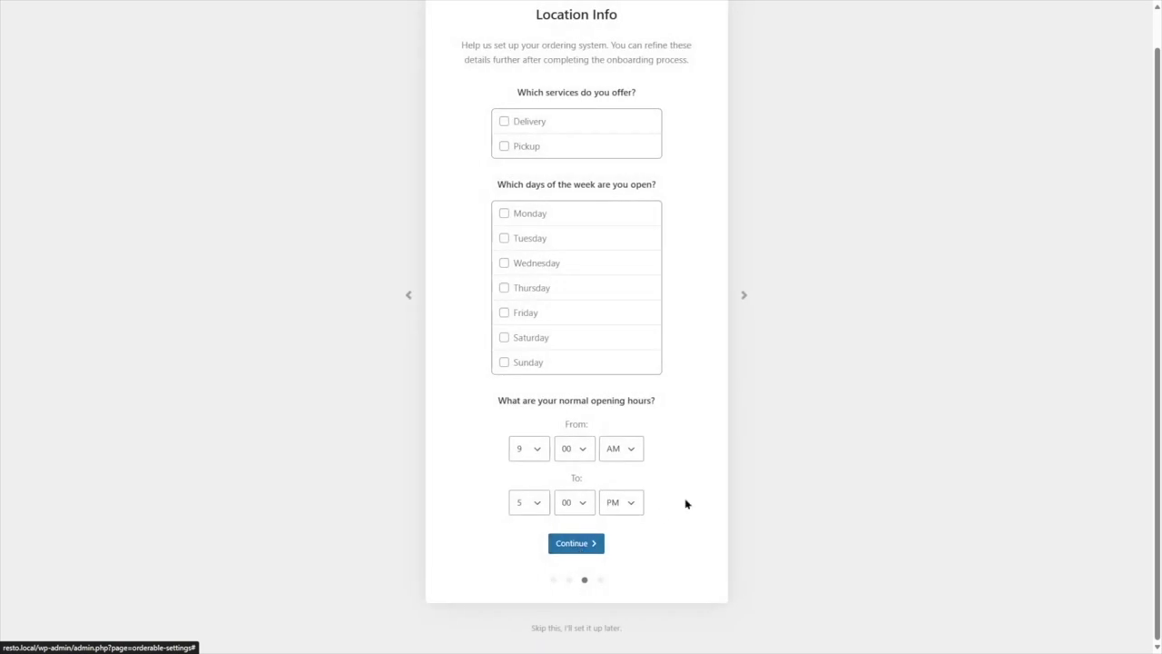
pyautogui.scroll(1, 690, 495)
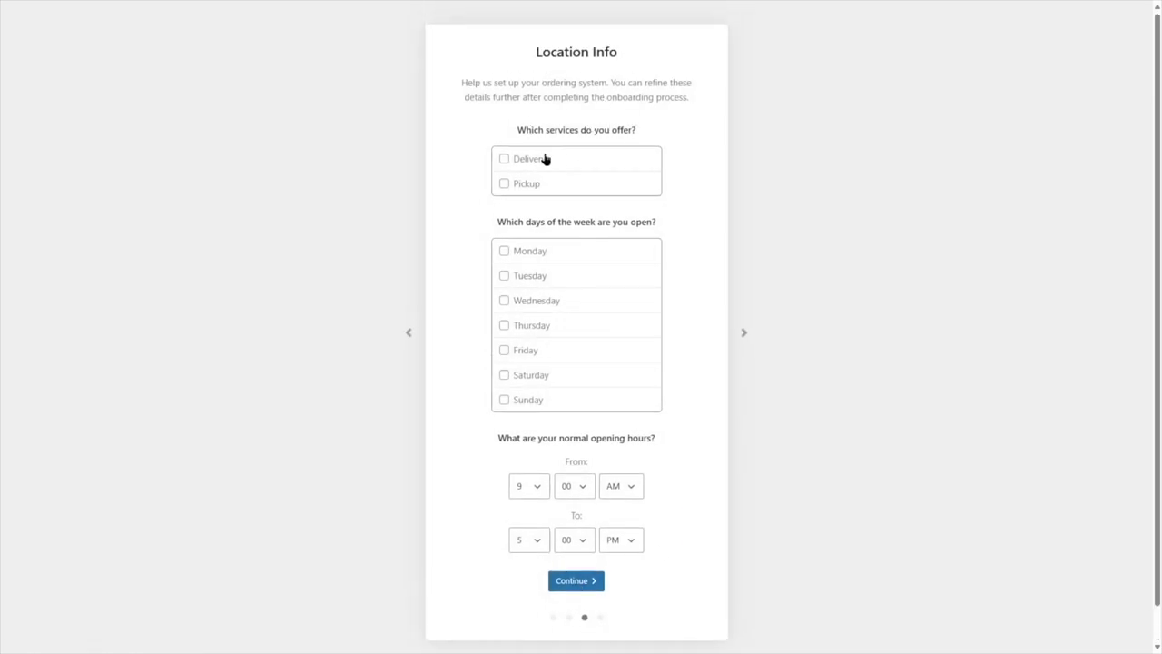
# - In Location Info, offer both Delivery and Pickup and mark Monday through Saturday as open days
pyautogui.click(506, 160)
pyautogui.click(502, 184)
pyautogui.click(503, 252)
pyautogui.click(505, 276)
pyautogui.click(505, 301)
pyautogui.click(505, 326)
pyautogui.click(505, 350)
pyautogui.click(504, 375)
# - Set the normal opening hours from 10:00 AM to 8:00 PM, then save and finish the Orderable setup wizard
pyautogui.scroll(-1, 656, 379)
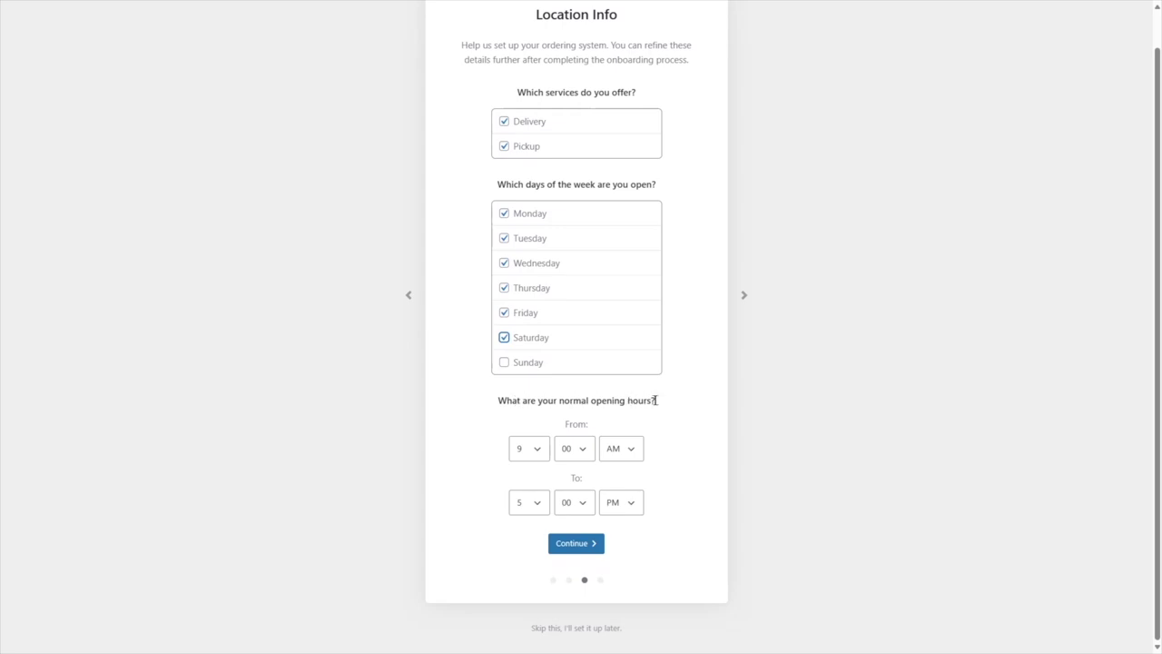
pyautogui.click(531, 452)
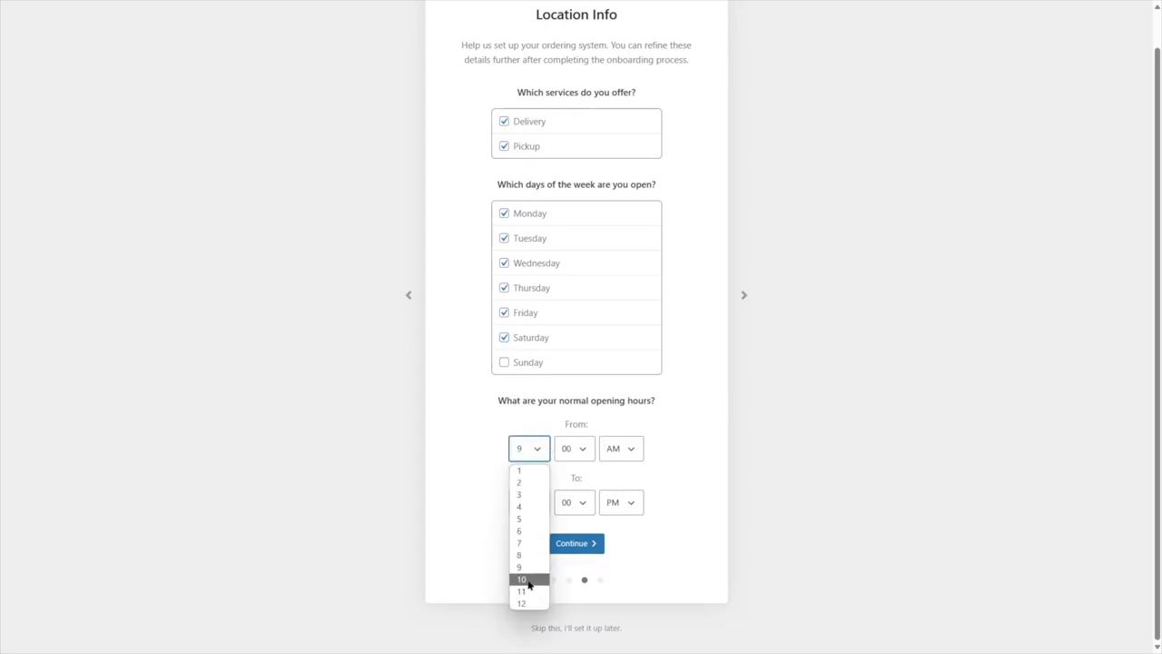
pyautogui.click(526, 581)
pyautogui.click(538, 502)
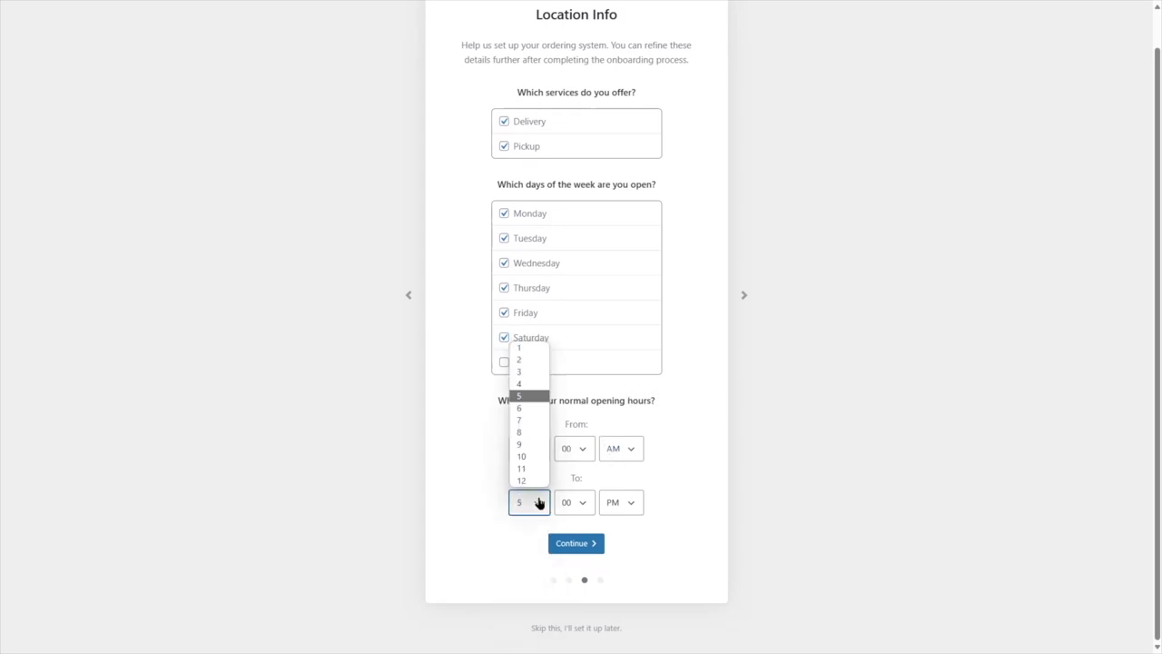
pyautogui.click(525, 432)
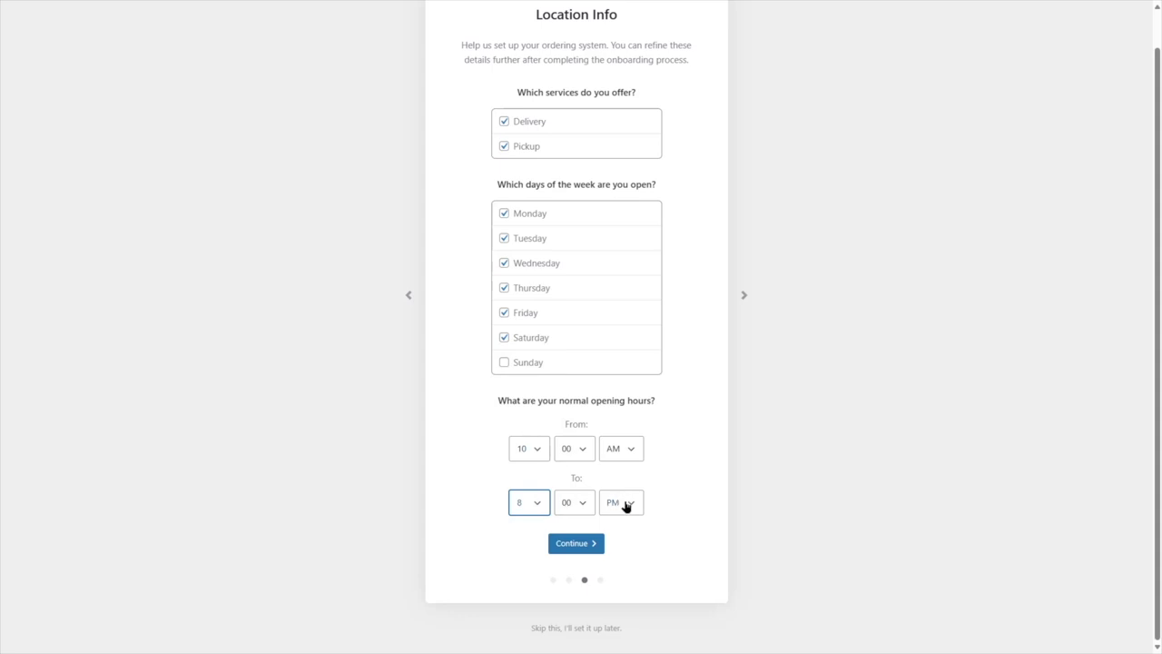
pyautogui.click(595, 546)
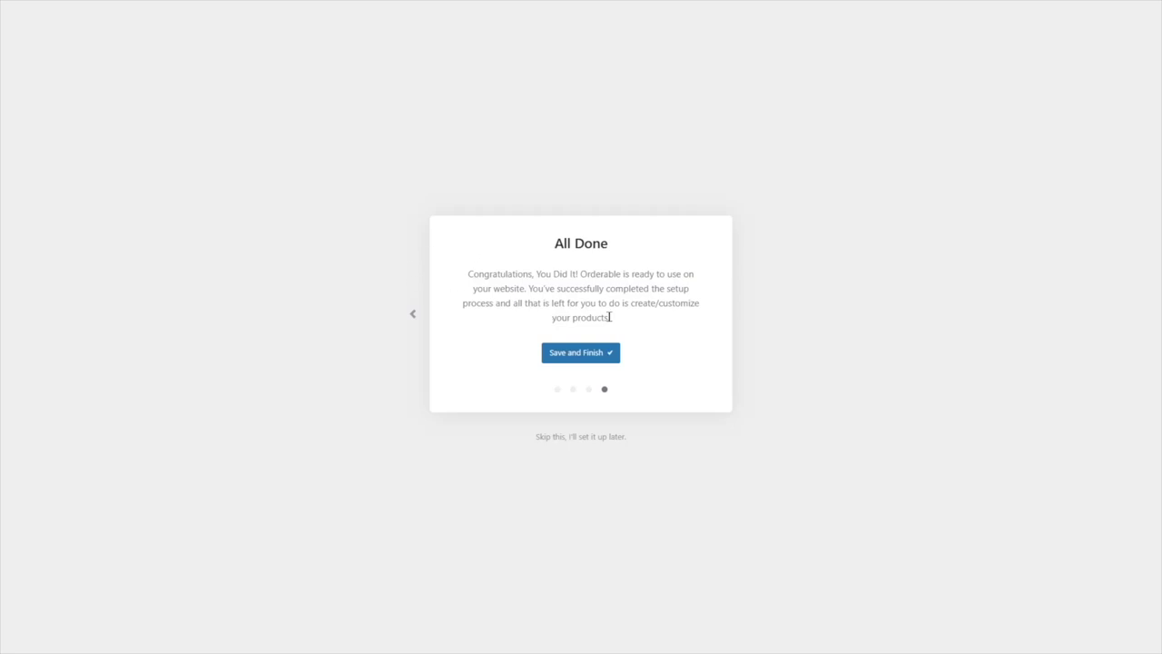
pyautogui.click(580, 356)
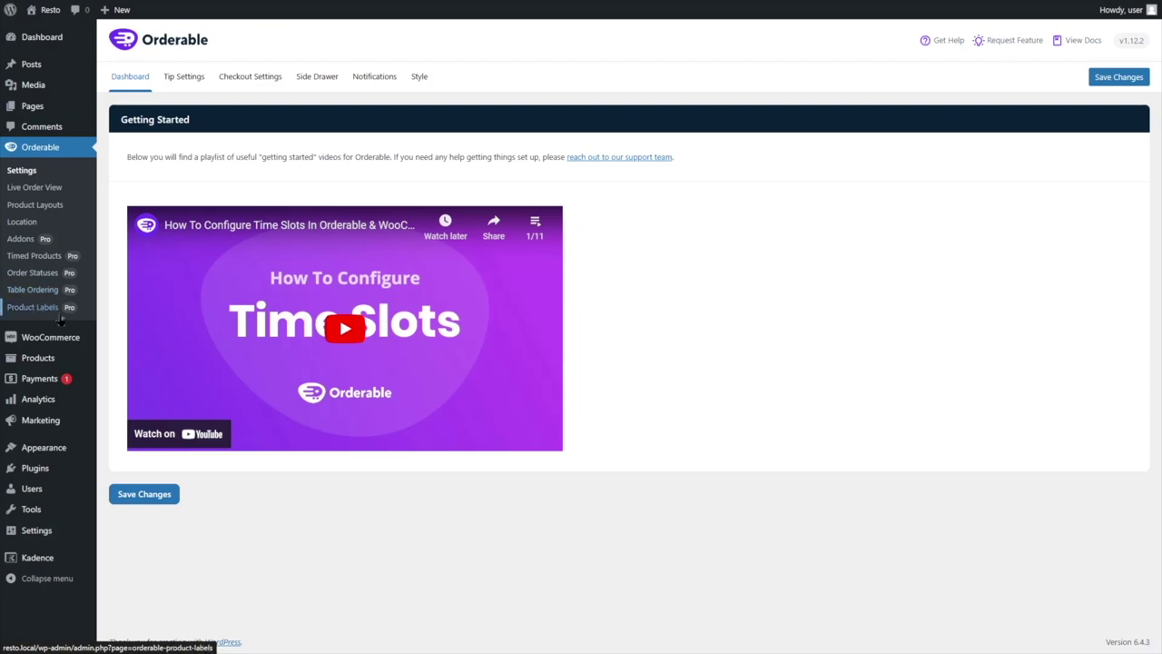
# - Open Orderable's Addons page and review the Pro features it offers
pyautogui.click(77, 239)
pyautogui.scroll(-6, 581, 200)
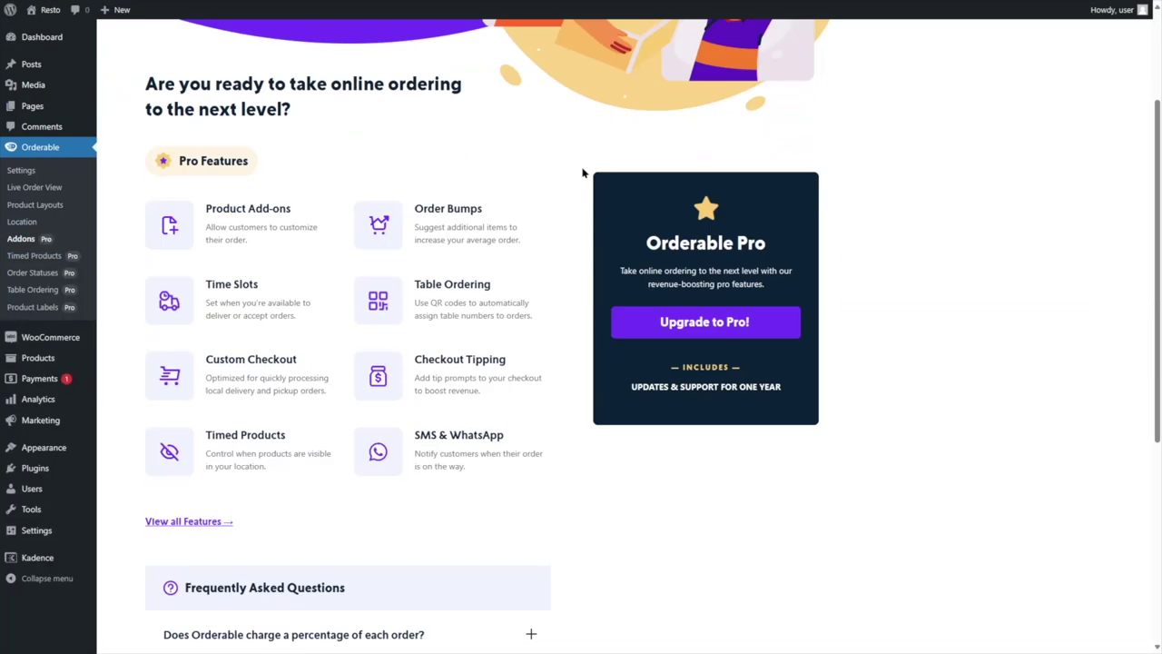
pyautogui.scroll(6, 542, 239)
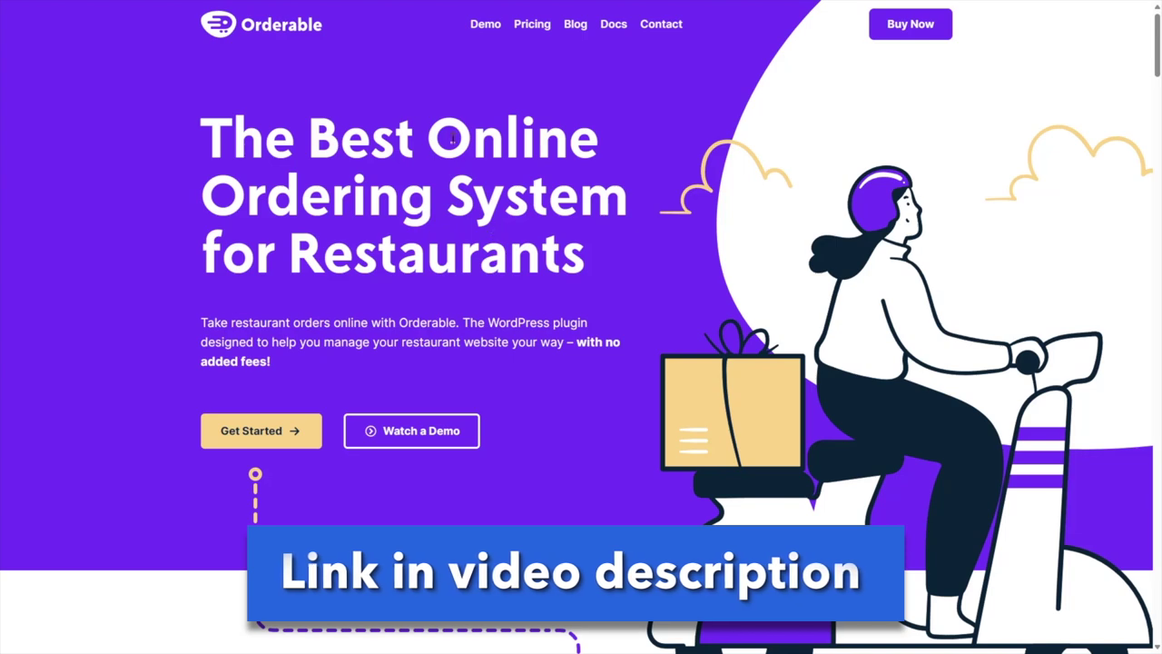
# - Open the pricing page on the Orderable website and compare the features of the Free and Pro plans
pyautogui.click(534, 25)
pyautogui.scroll(-2, 559, 318)
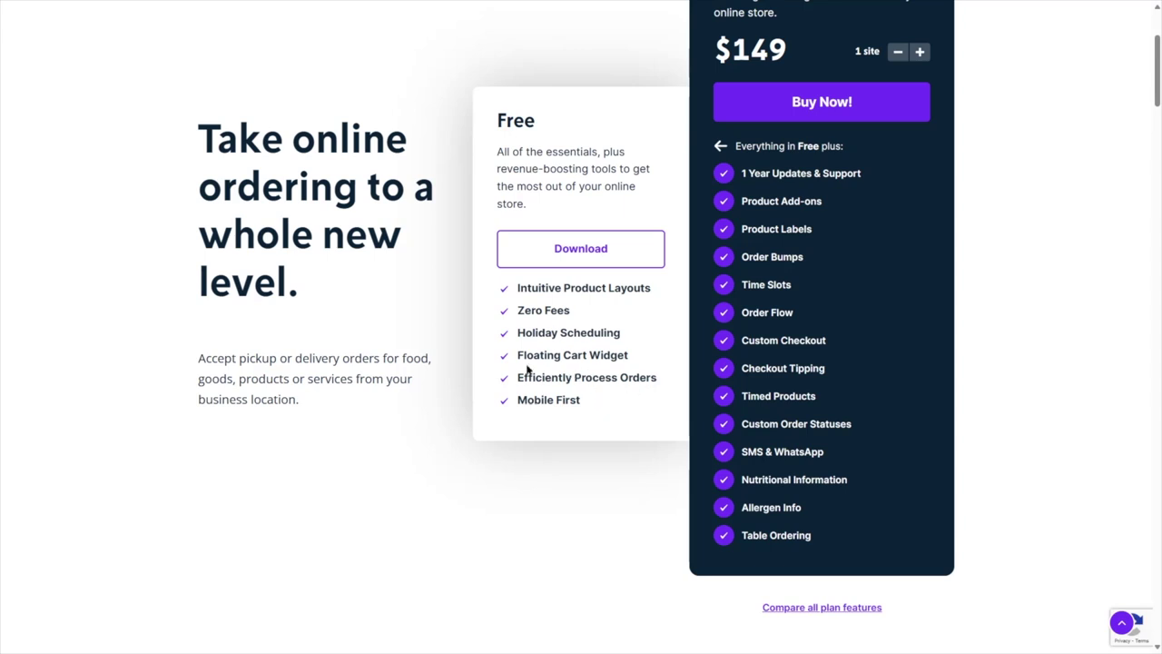
pyautogui.scroll(2, 535, 381)
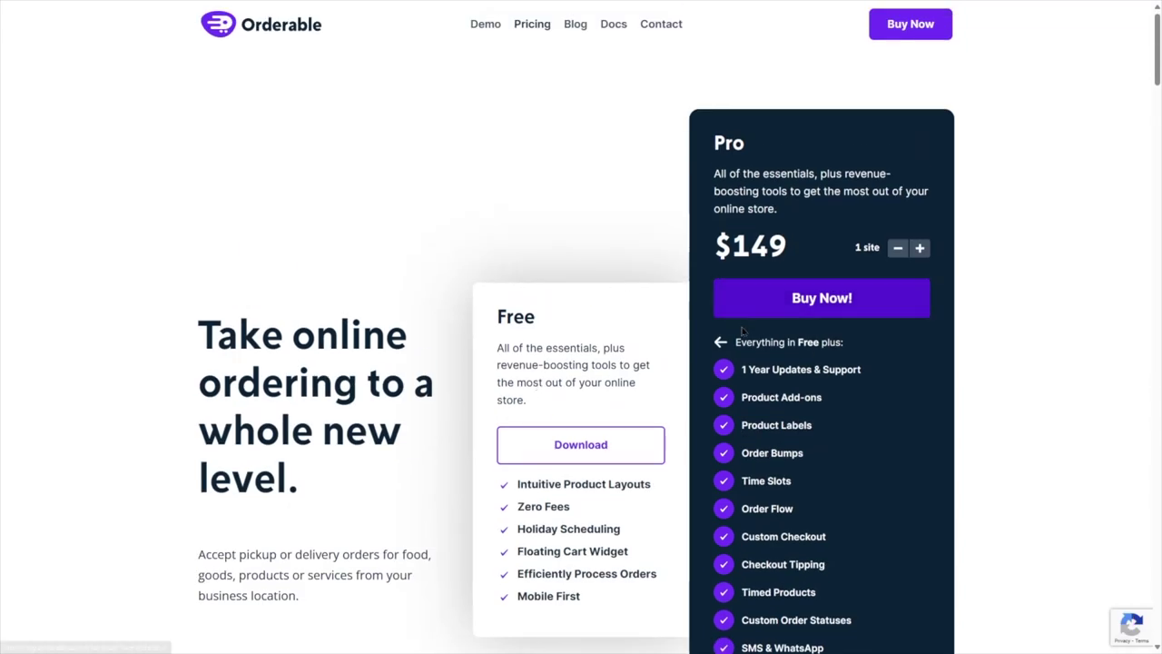
pyautogui.scroll(-1, 563, 454)
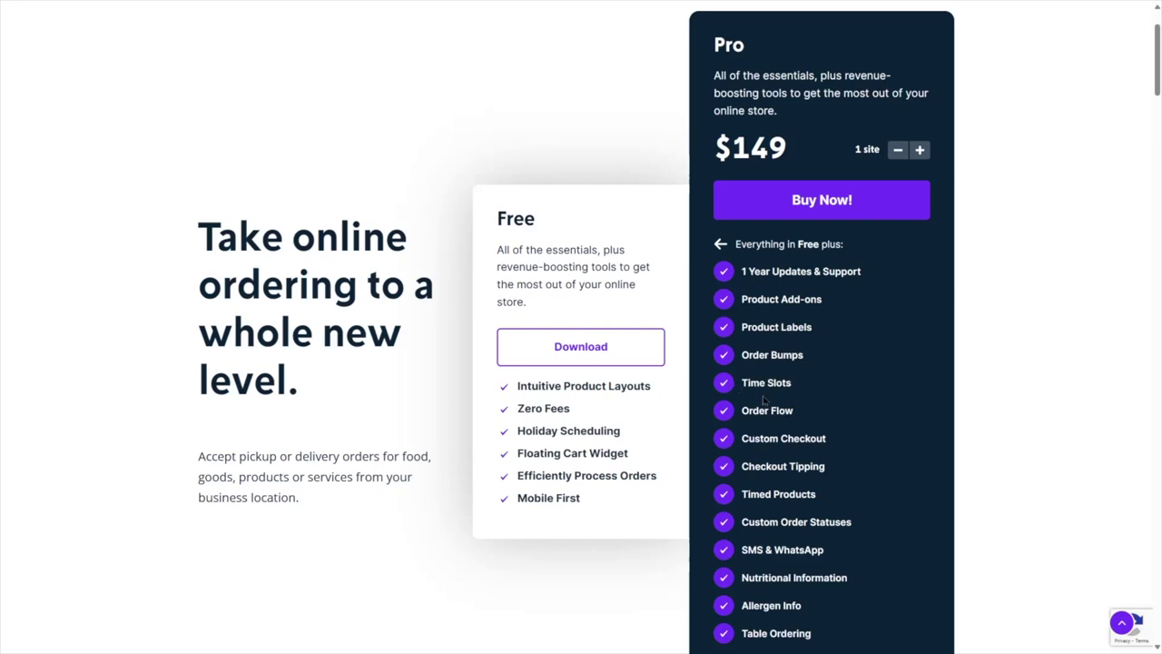
pyautogui.scroll(-1, 783, 436)
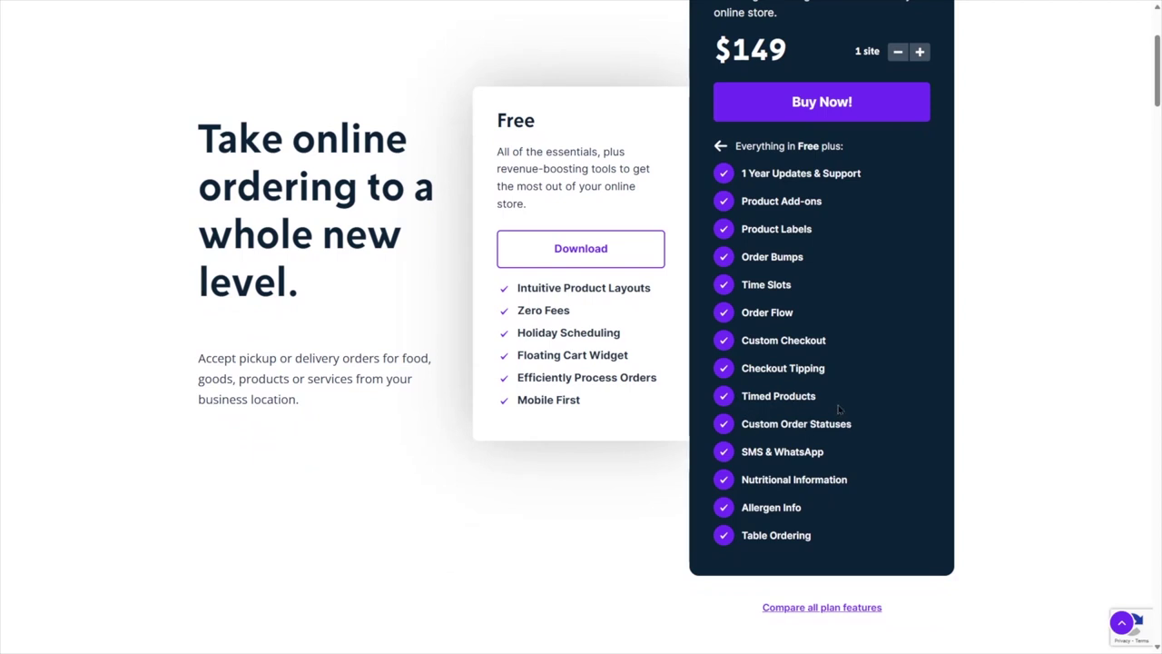
pyautogui.scroll(-2, 783, 272)
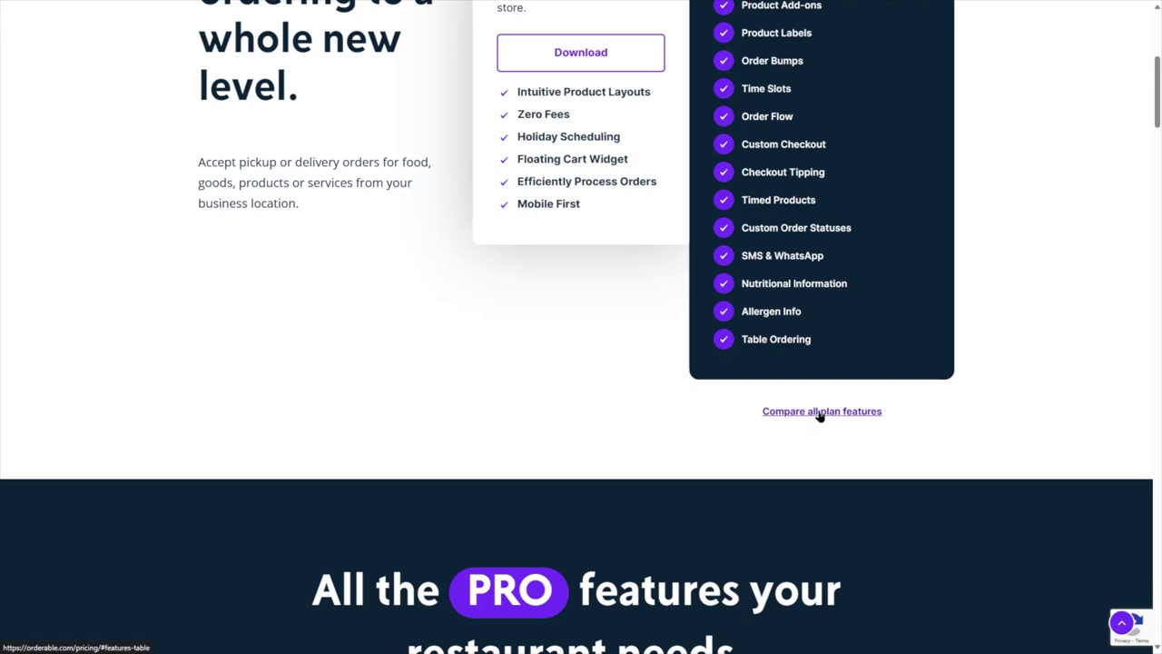
pyautogui.scroll(2, 524, 86)
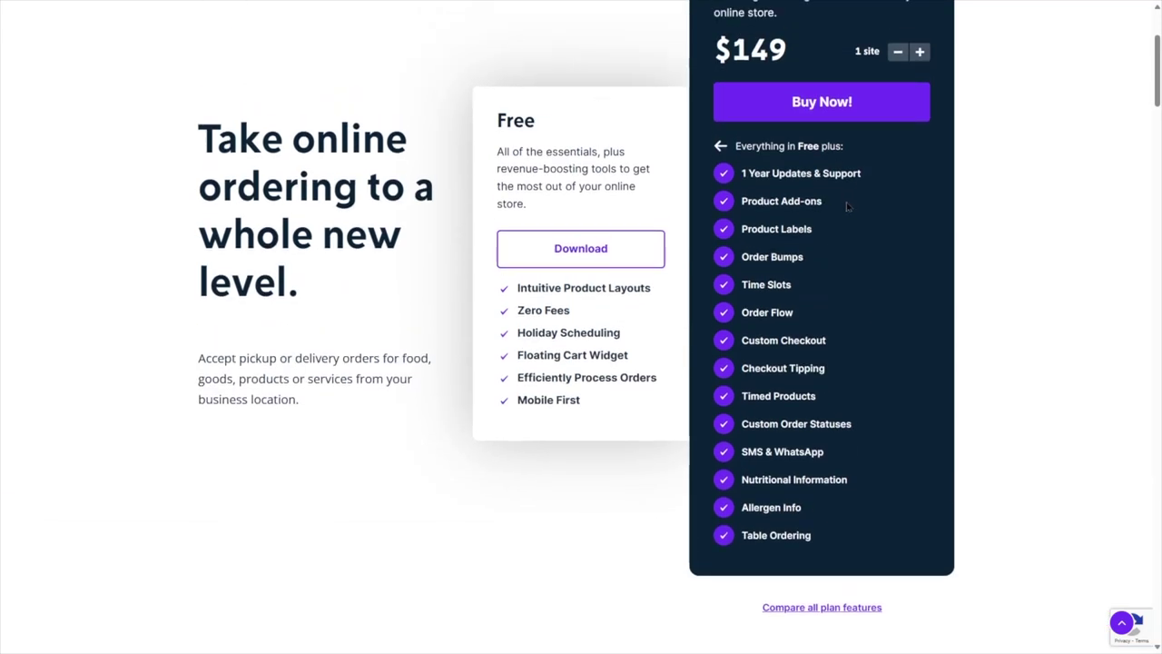
pyautogui.scroll(1, 851, 207)
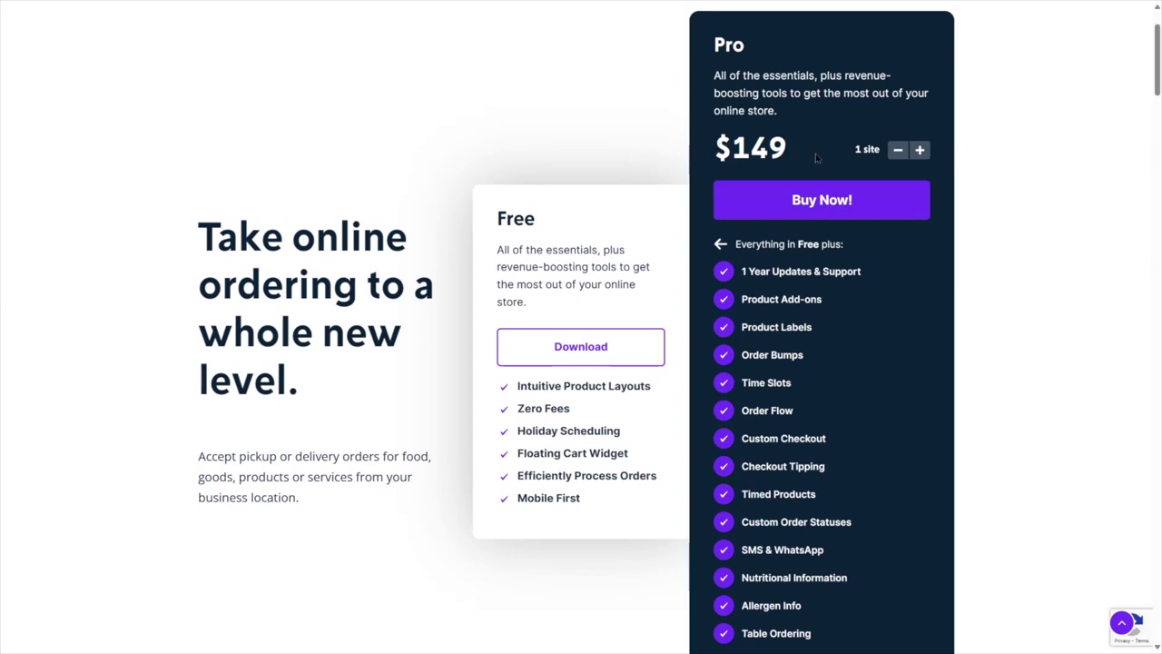
# - Compare the Pro plan's prices for larger site counts, including 10 and 25 sites, and return the selection to 1 site
pyautogui.click(920, 150)
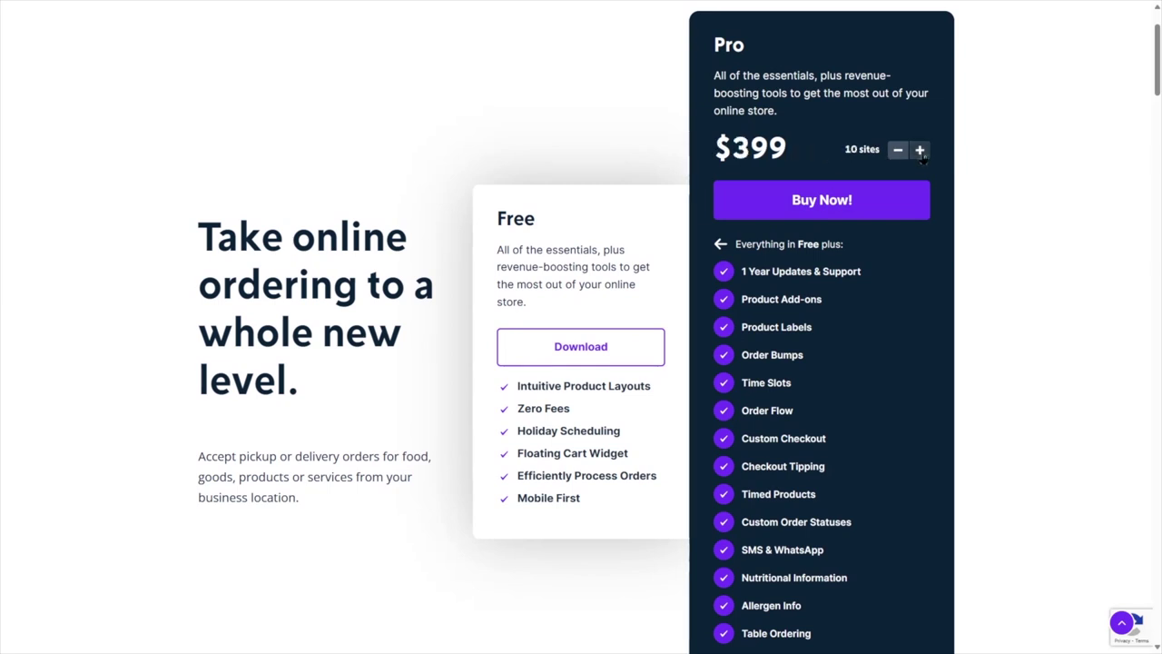
pyautogui.click(920, 151)
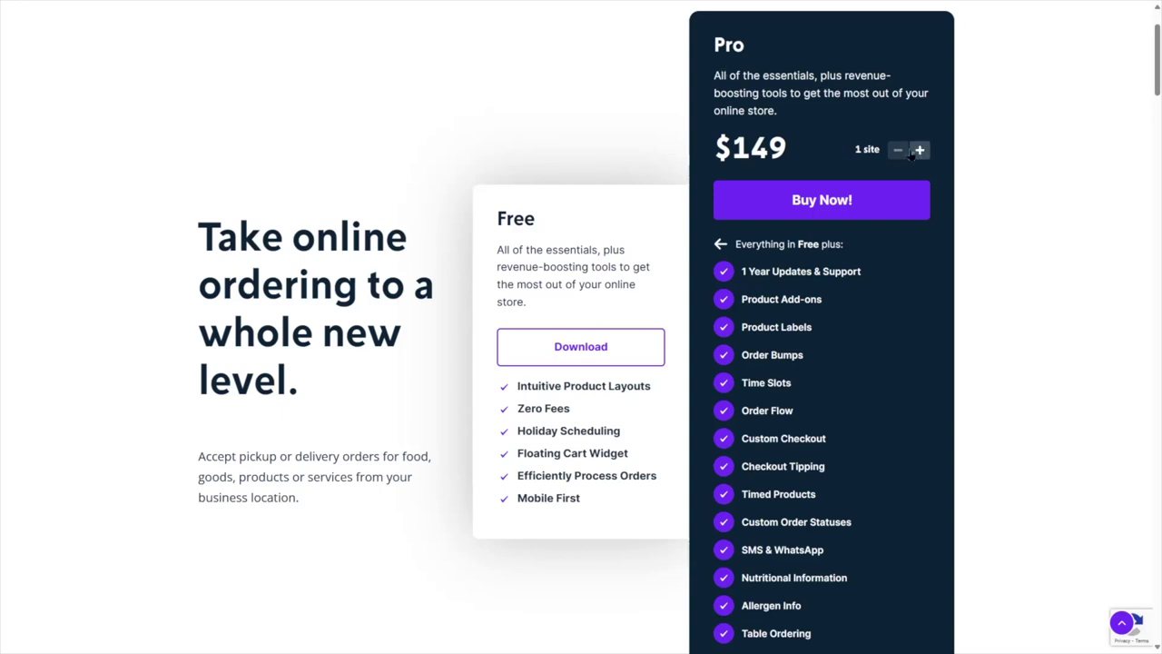
pyautogui.click(913, 152)
pyautogui.click(920, 151)
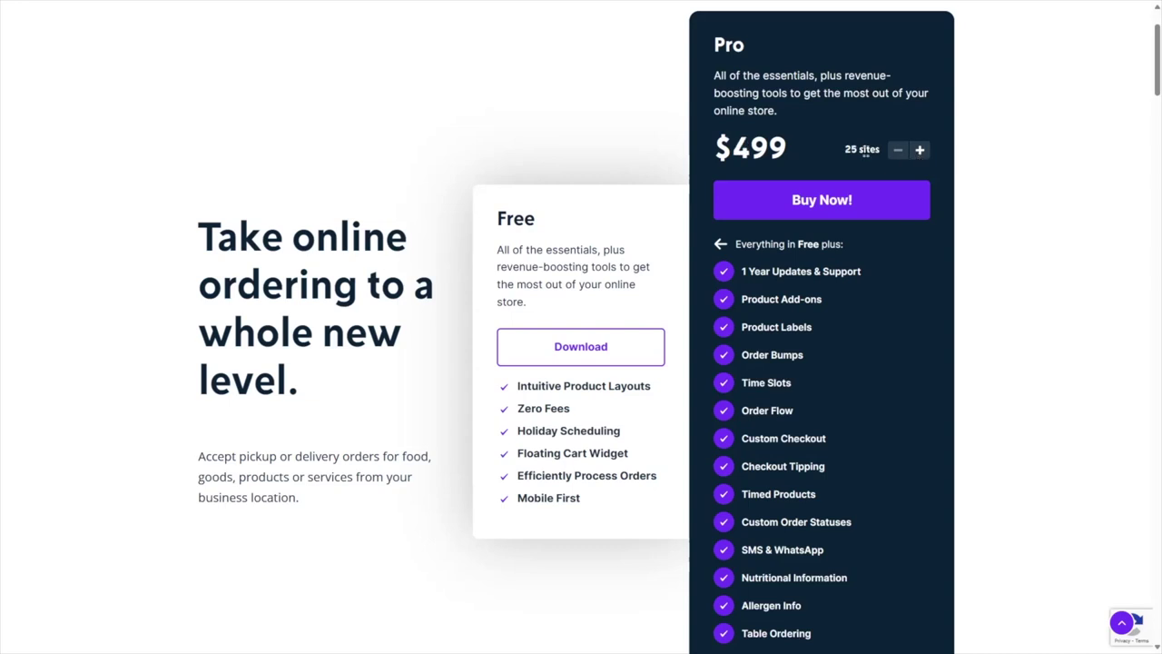
pyautogui.click(920, 150)
pyautogui.click(920, 150)
pyautogui.click(920, 150)
pyautogui.click(898, 150)
pyautogui.click(898, 149)
pyautogui.click(899, 150)
pyautogui.click(898, 150)
pyautogui.click(898, 150)
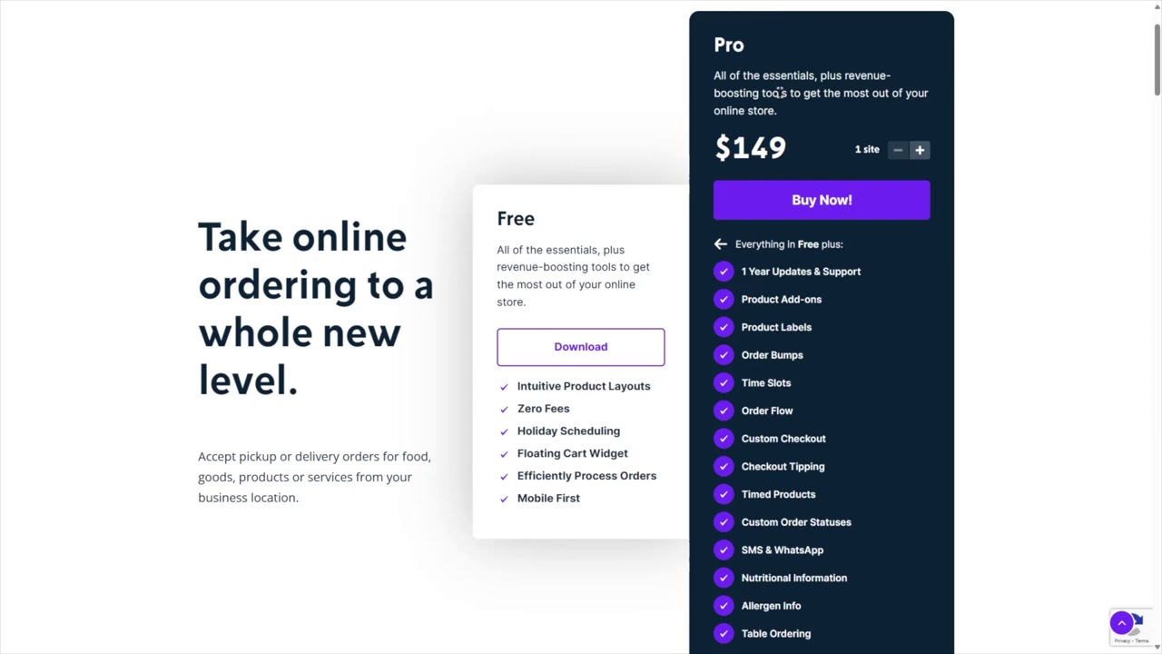
# - Examine the Pro feature descriptions and the Free versus Pro comparison table, and return to the Pro plan's purchase offer
pyautogui.scroll(-8, 754, 130)
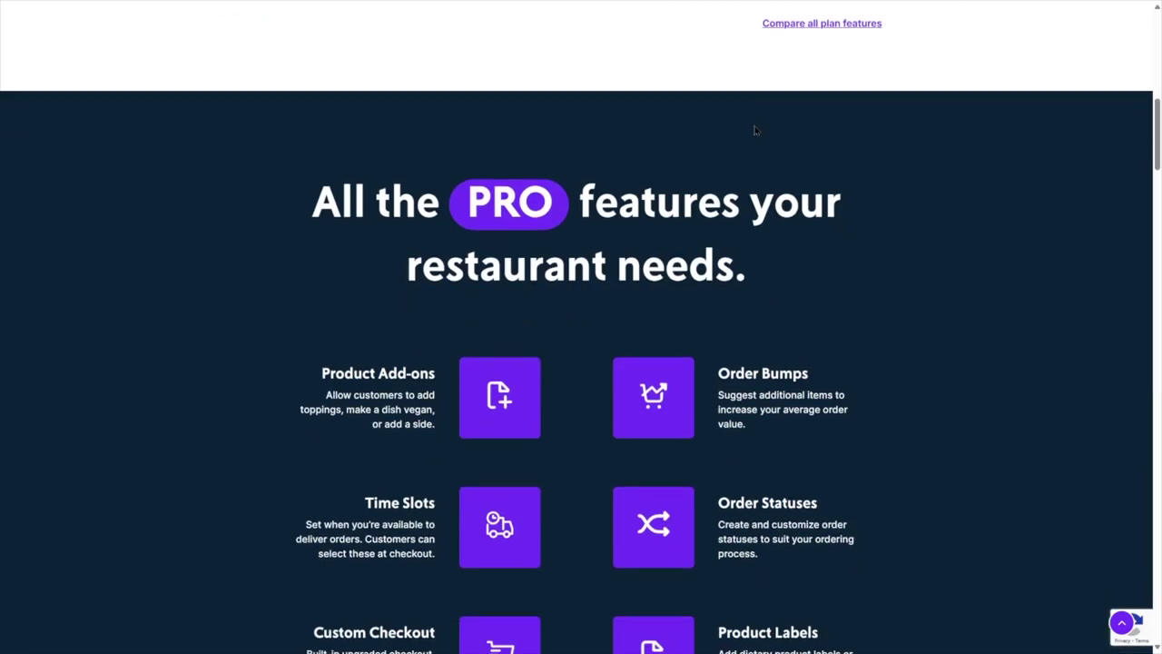
pyautogui.scroll(-1, 755, 130)
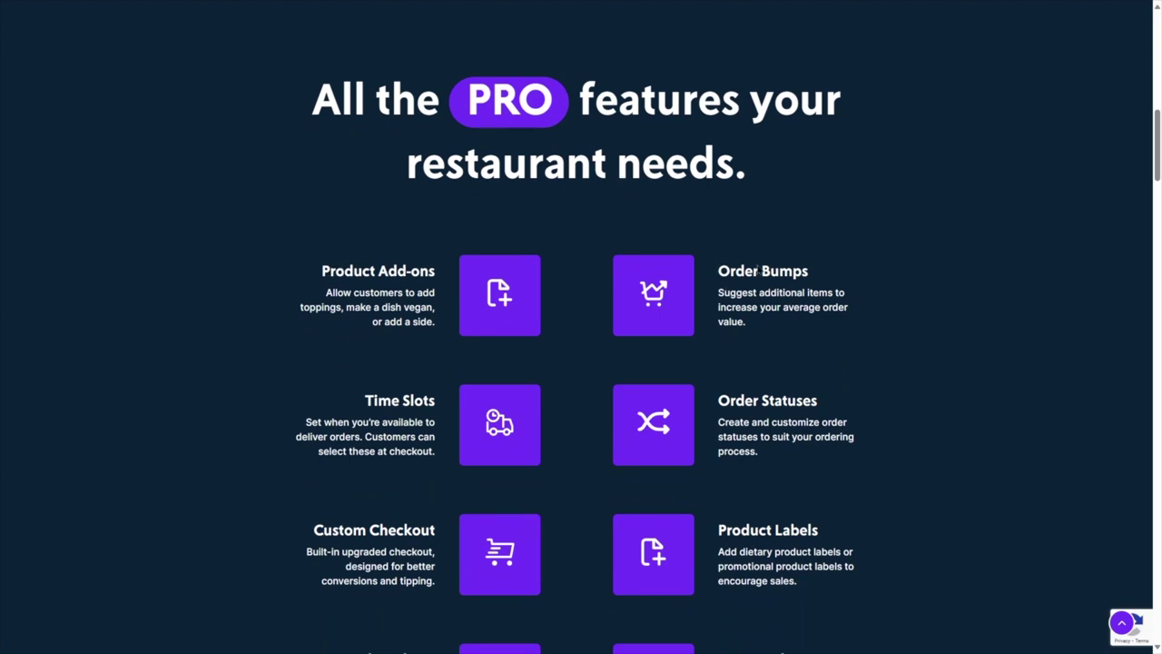
pyautogui.scroll(-1, 805, 266)
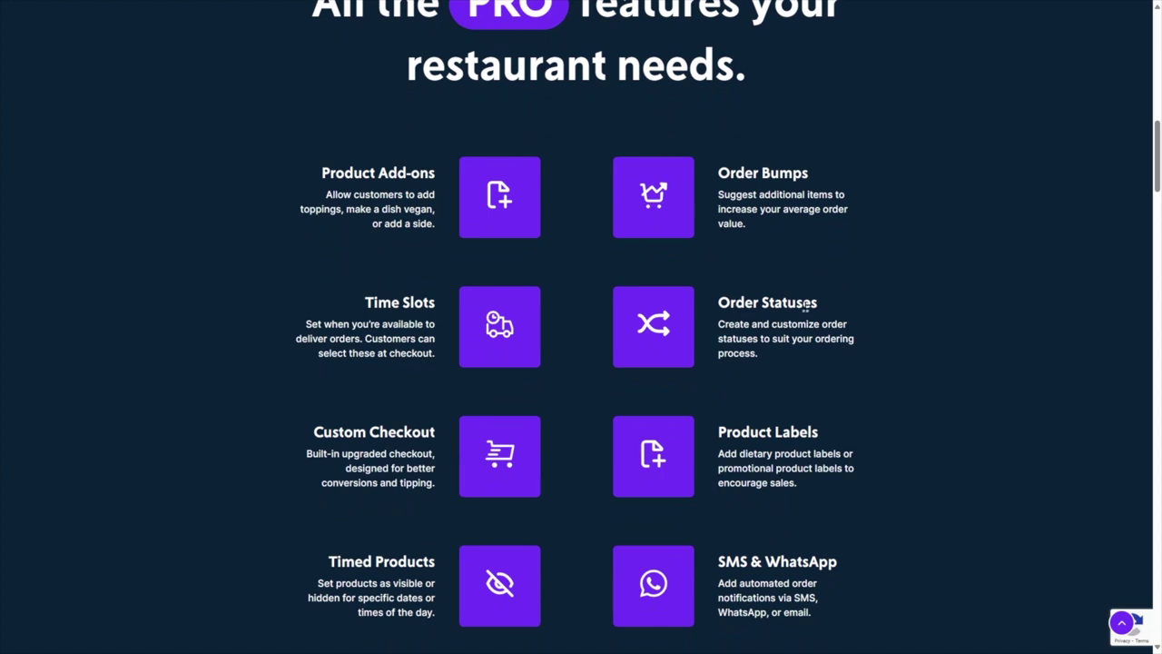
pyautogui.scroll(-2, 778, 305)
pyautogui.scroll(1, 392, 285)
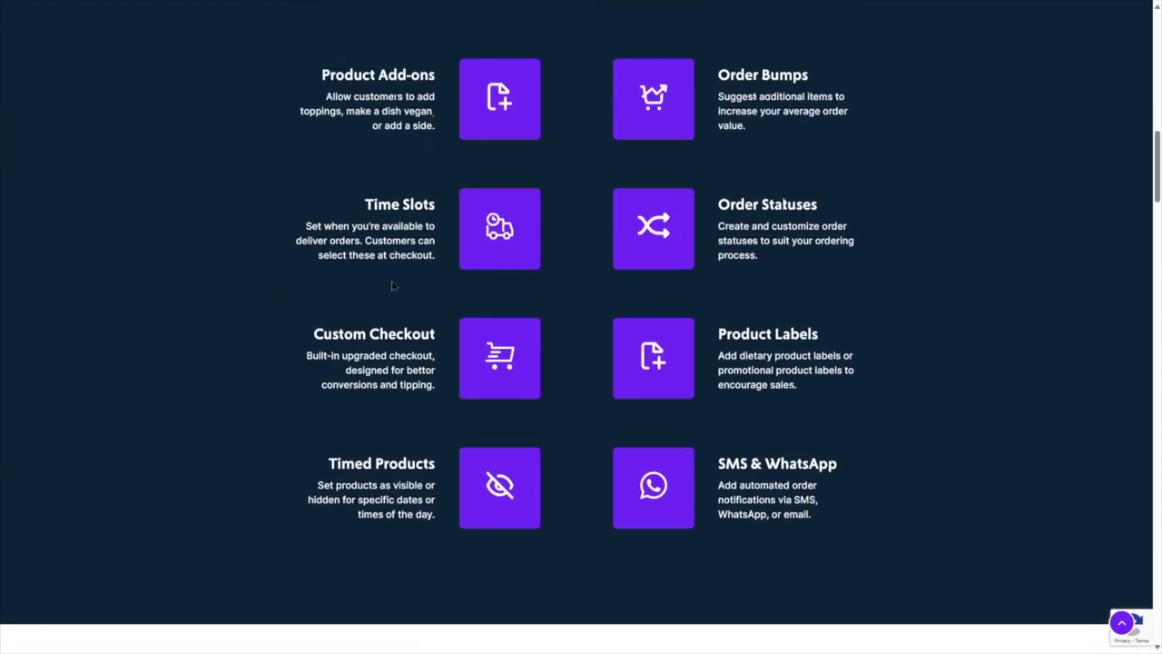
pyautogui.scroll(1, 392, 285)
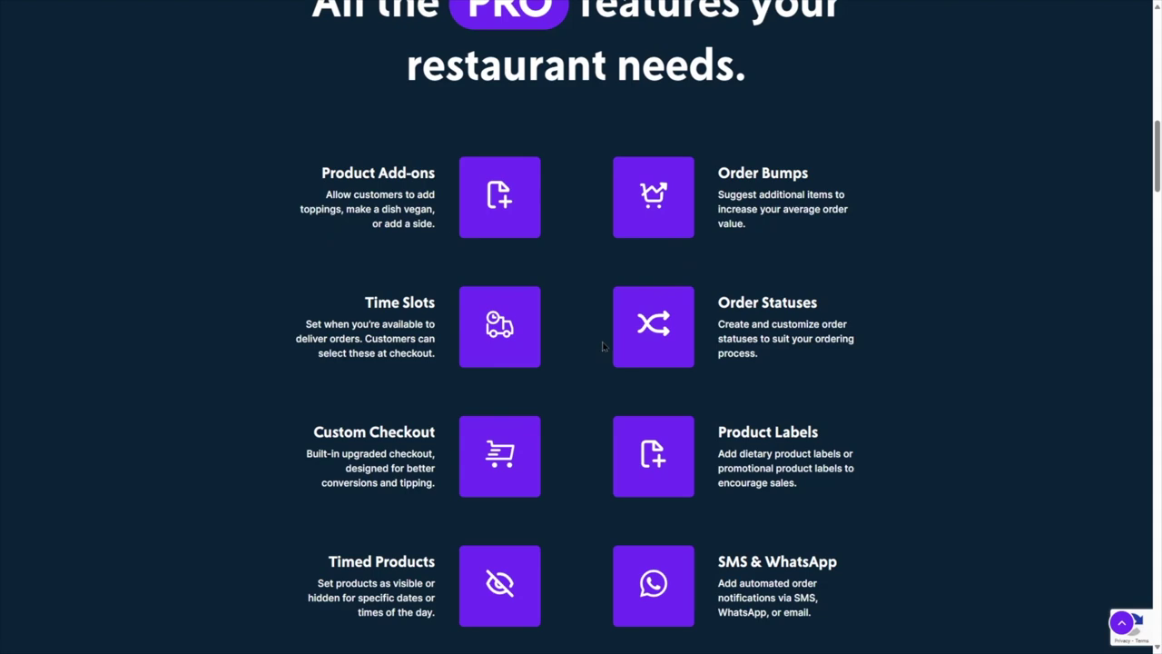
pyautogui.scroll(-4, 347, 236)
pyautogui.scroll(-4, 349, 251)
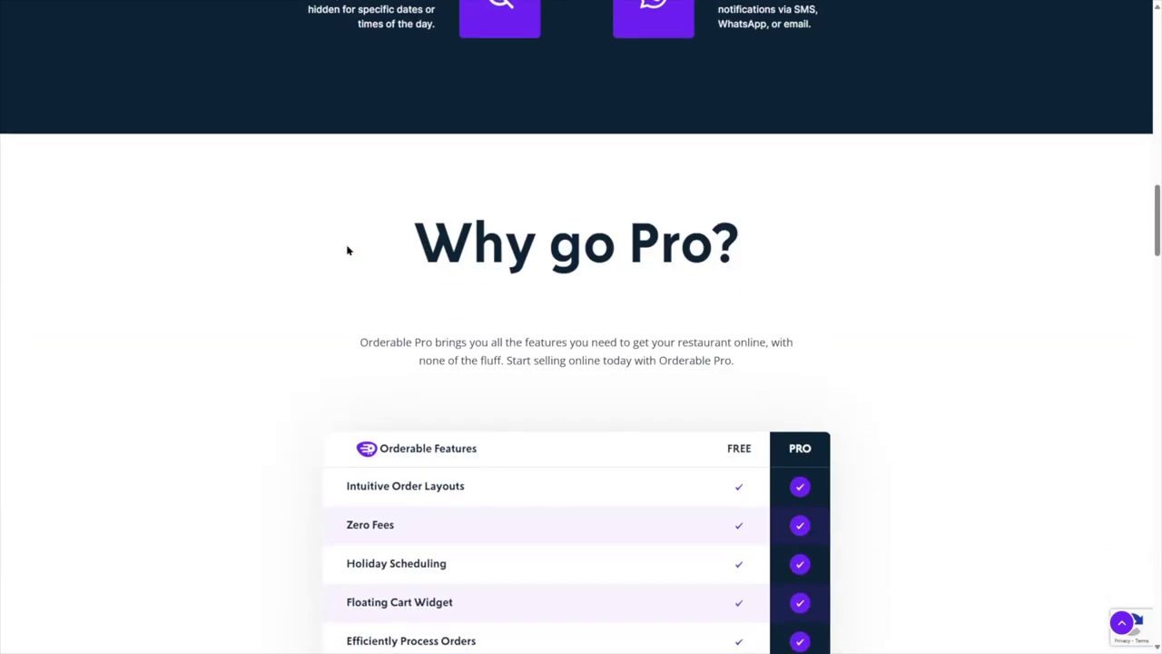
pyautogui.scroll(15, 910, 348)
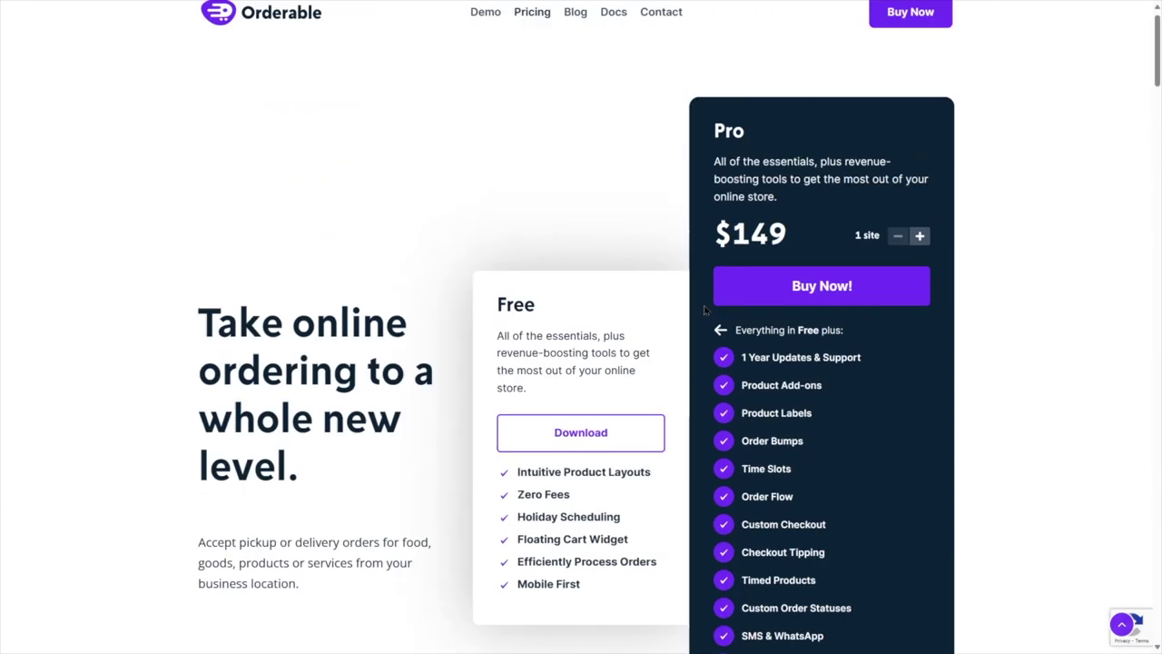
# - Start checkout for Orderable Pro Annual – 1 Site and review the customer, billing and payment fields
pyautogui.click(822, 298)
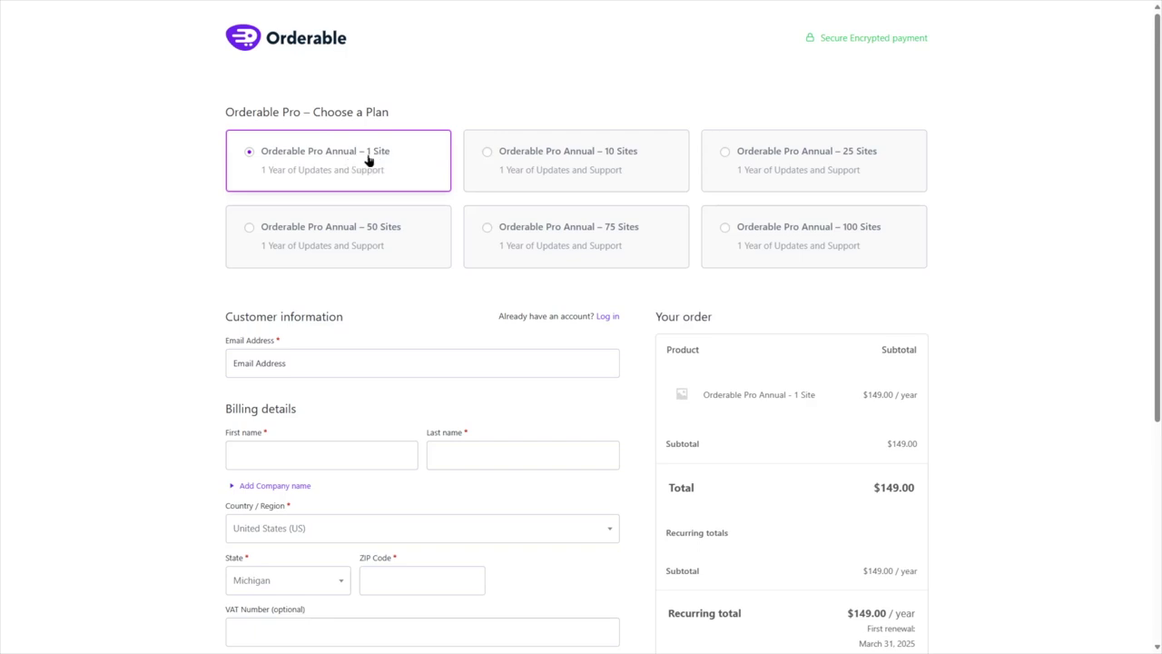
pyautogui.scroll(-1, 371, 173)
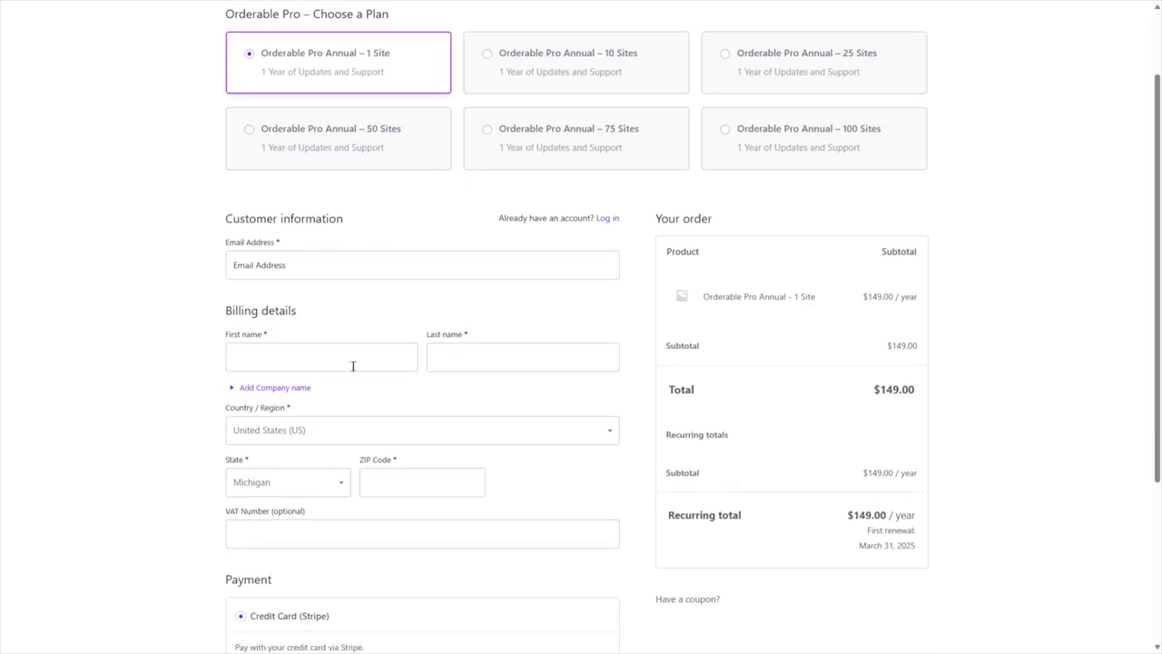
pyautogui.scroll(-1, 495, 355)
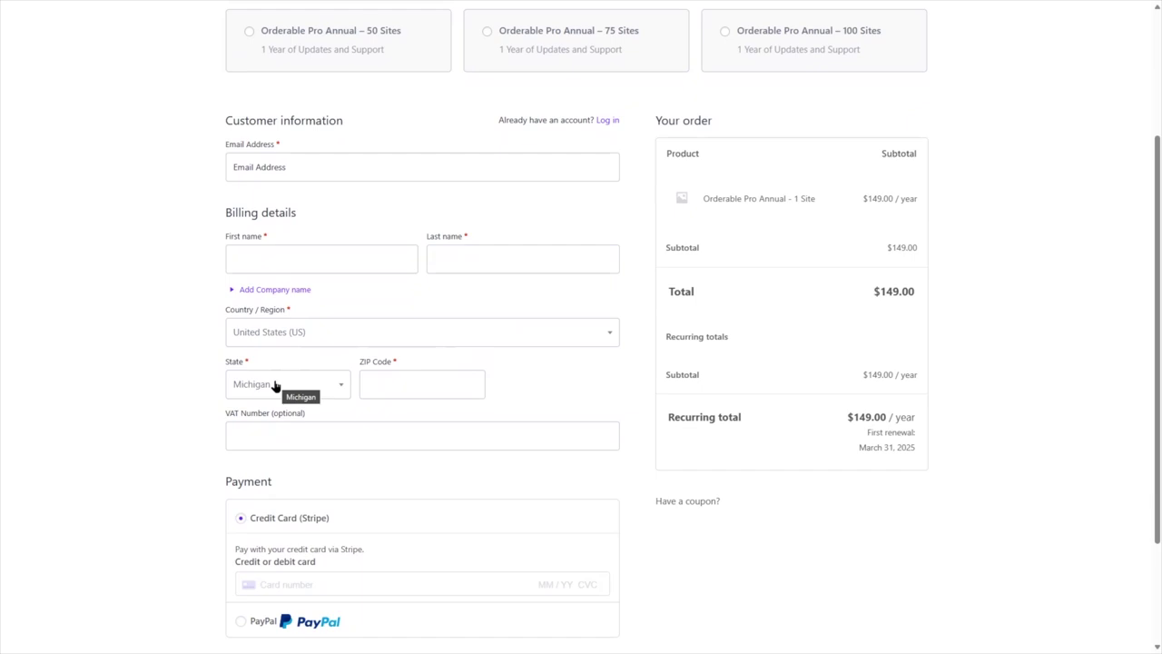
pyautogui.scroll(-1, 351, 389)
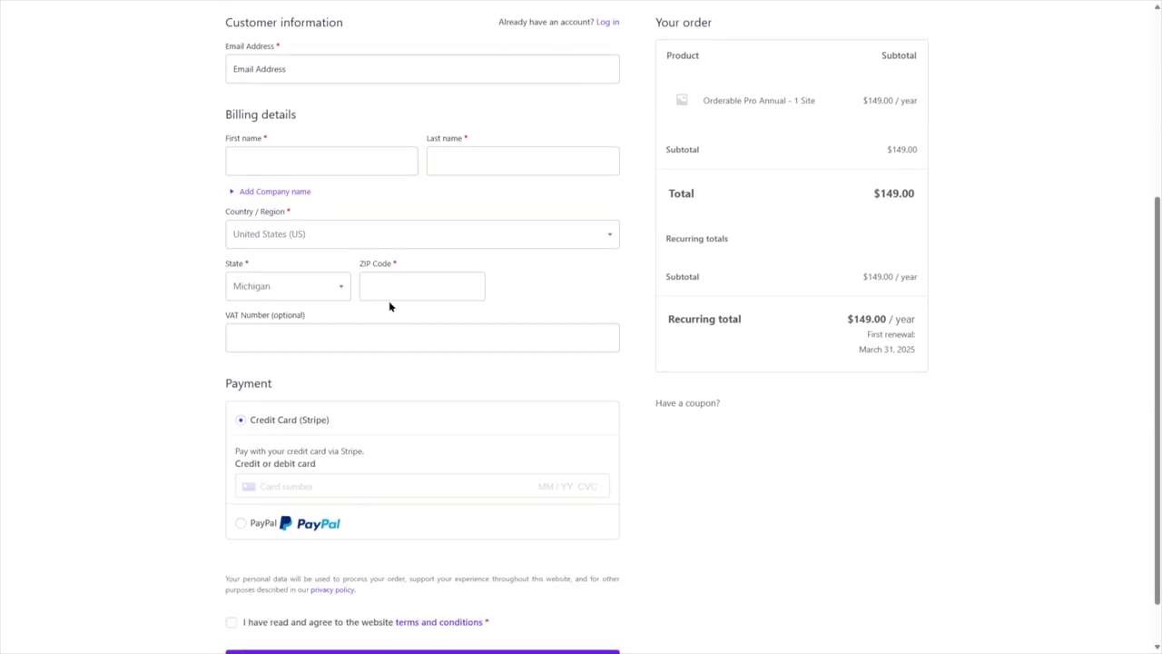
pyautogui.scroll(-1, 388, 306)
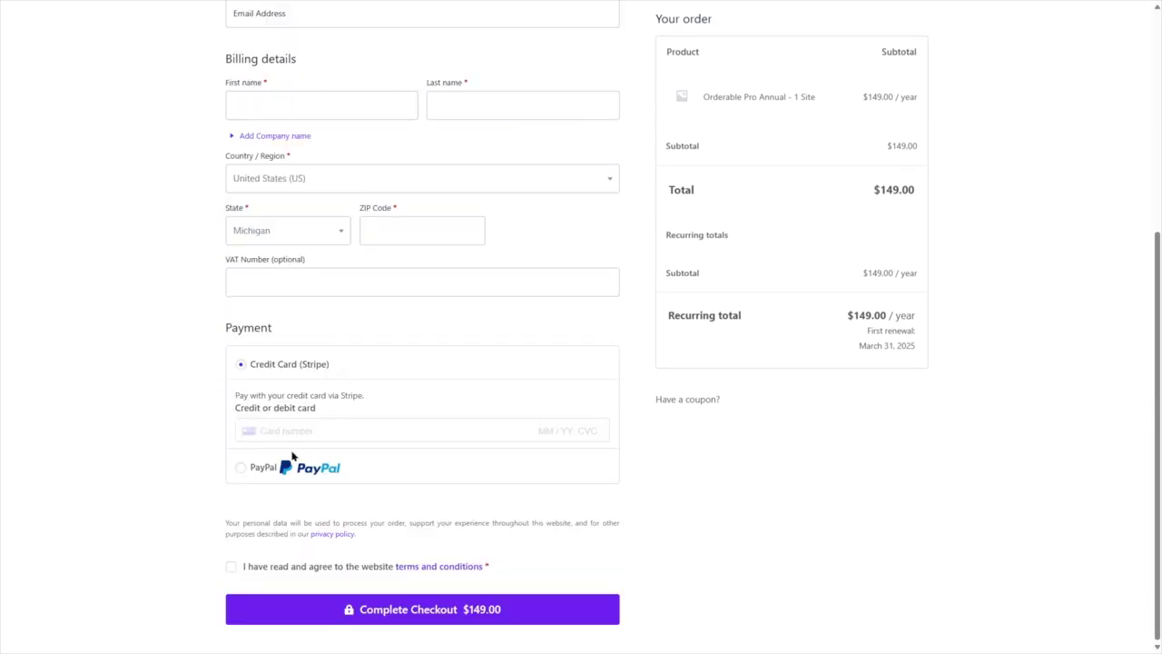
# - Choose PayPal as the payment method, agree to the terms and conditions, and review the order
pyautogui.click(246, 470)
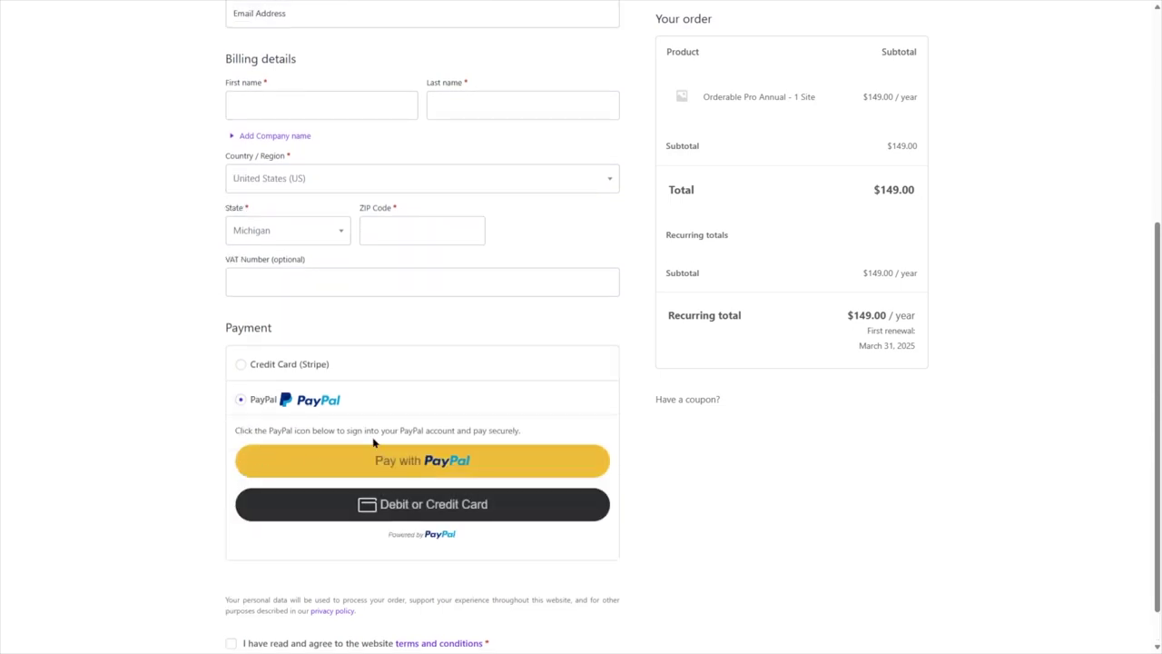
pyautogui.scroll(-1, 552, 519)
pyautogui.click(230, 598)
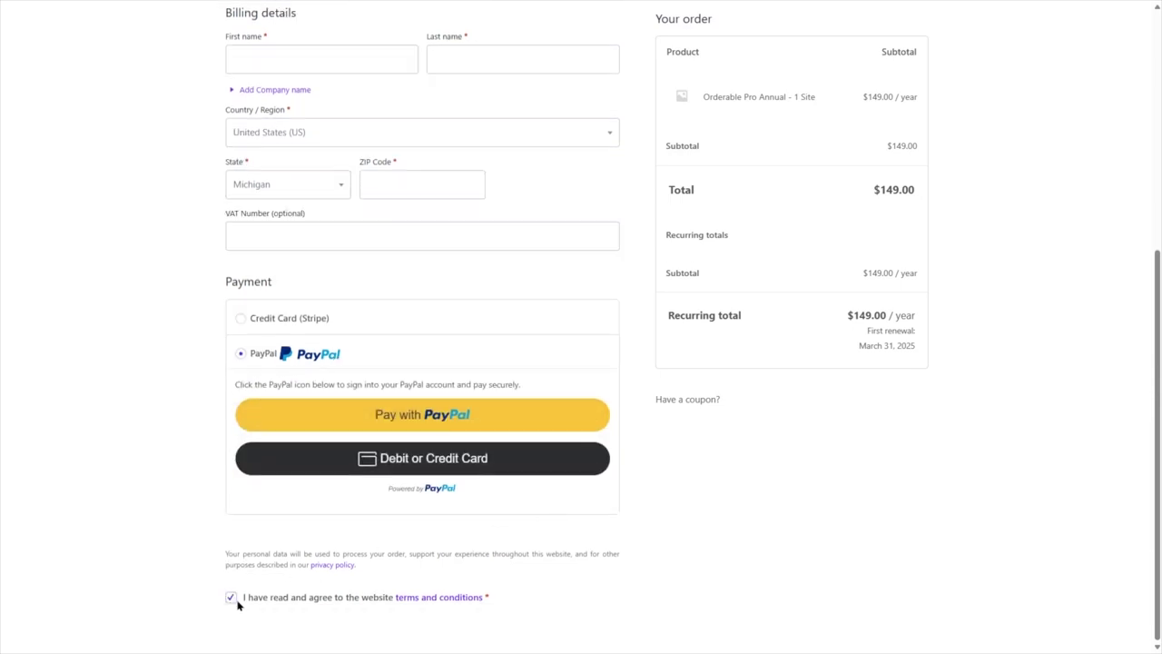
pyautogui.scroll(5, 692, 522)
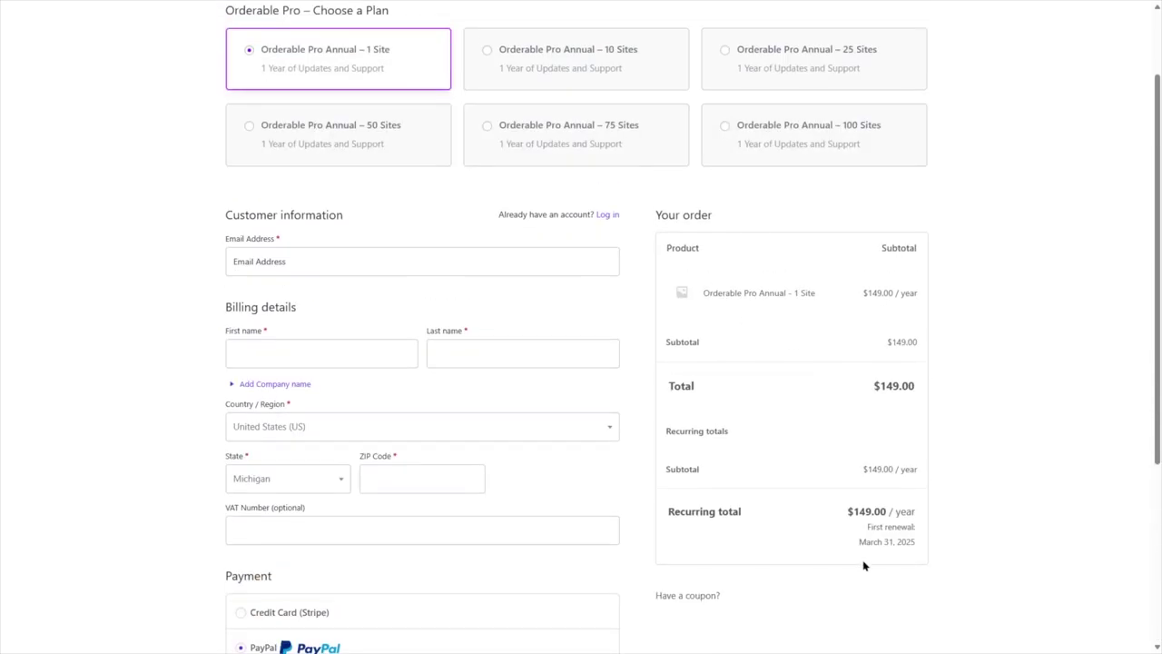
pyautogui.scroll(-3, 858, 563)
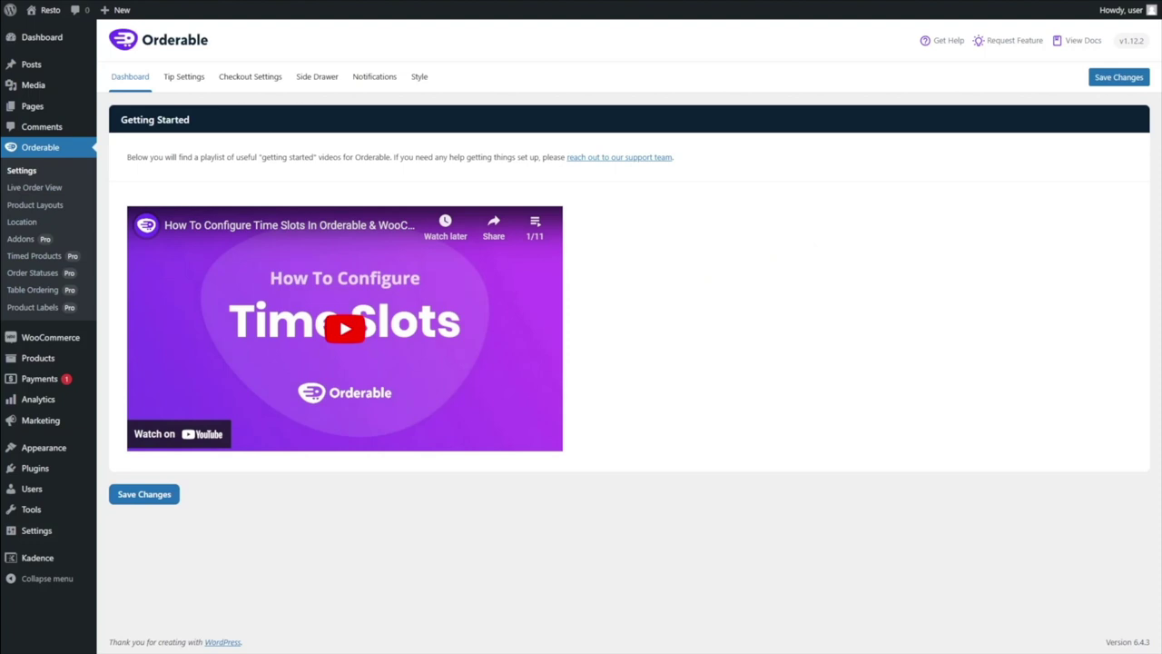
# - Upload the plugin file orderable-pro.1.12.0-egjar5.zip, install it and activate Orderable Pro
pyautogui.moveTo(37, 468)
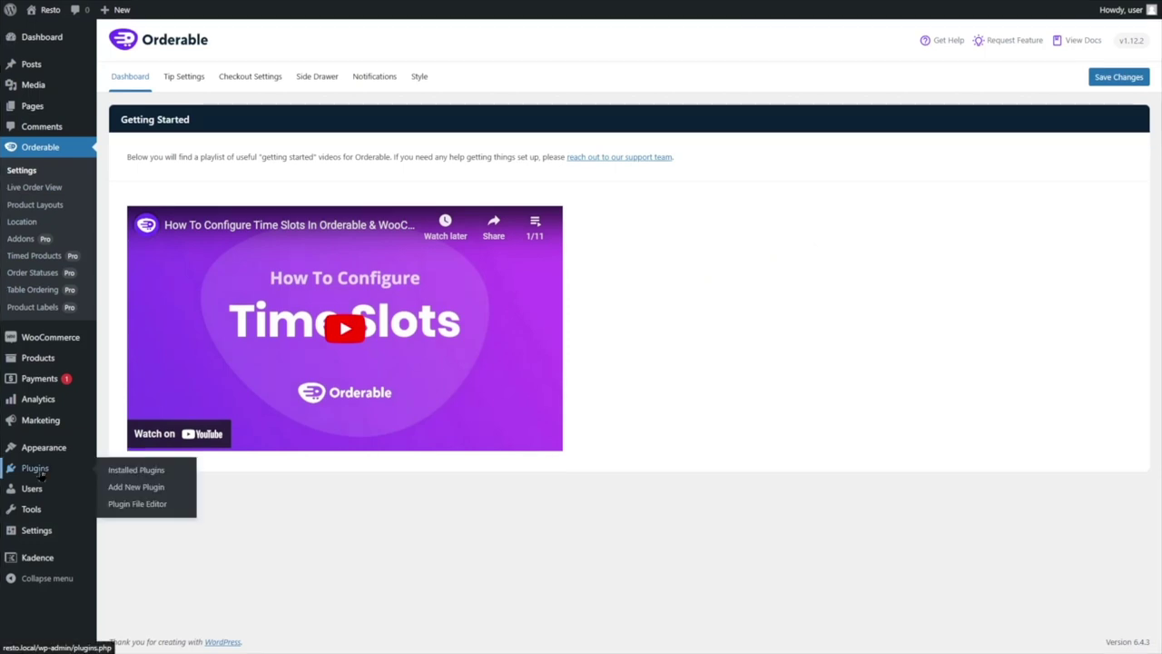
pyautogui.click(137, 486)
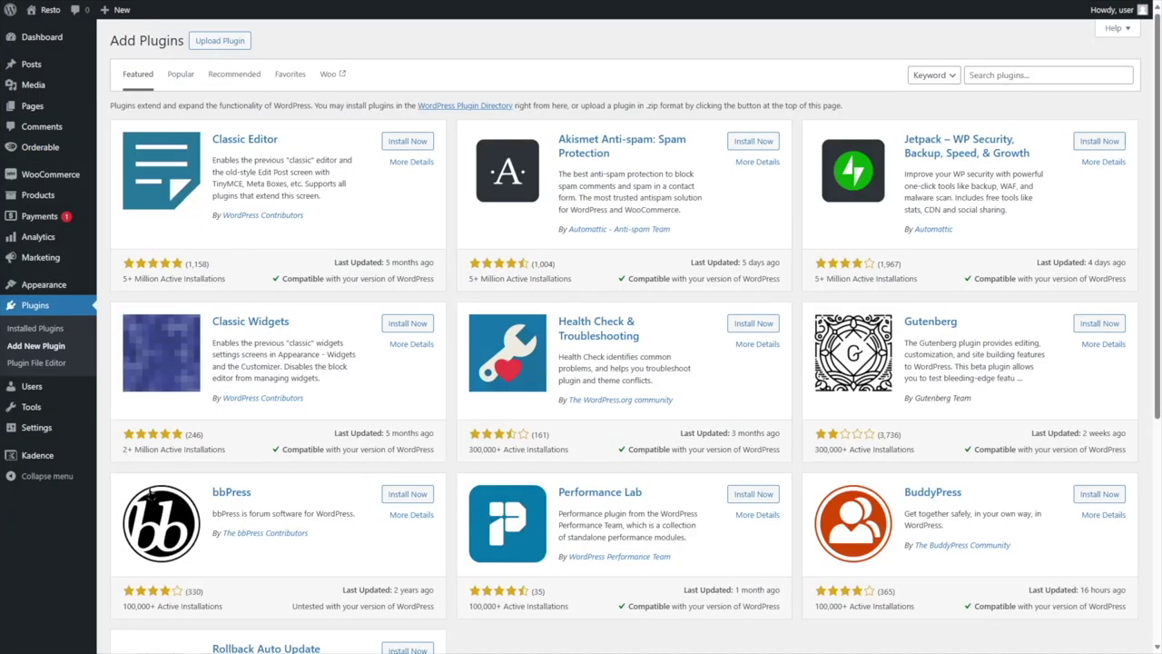
pyautogui.click(223, 41)
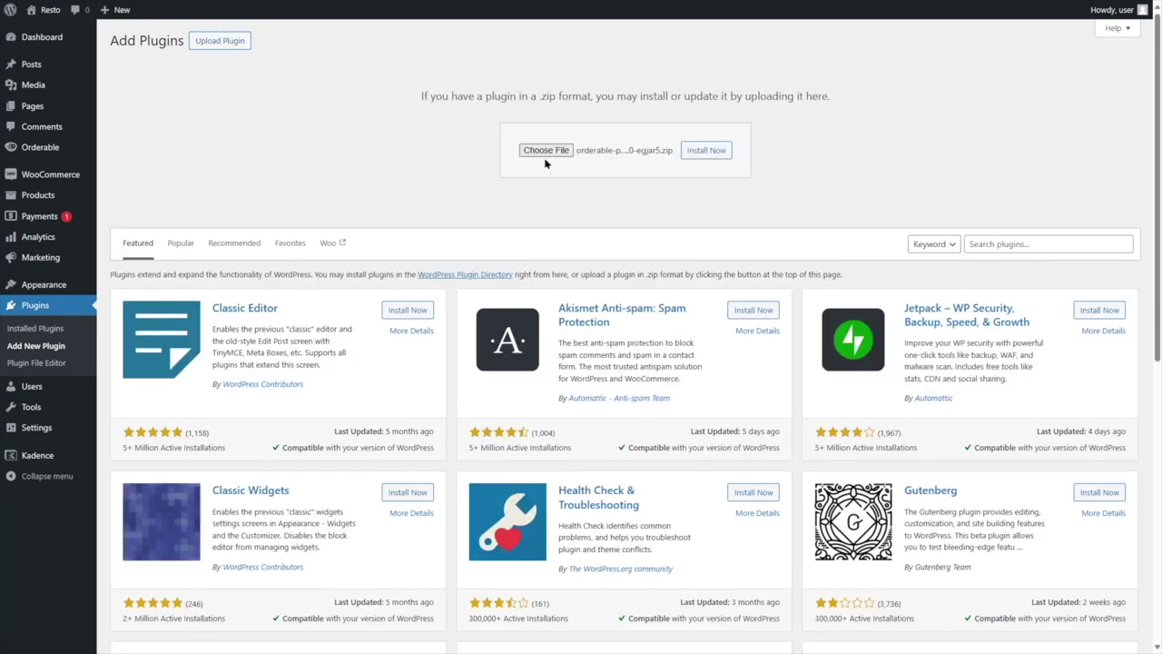
pyautogui.click(707, 155)
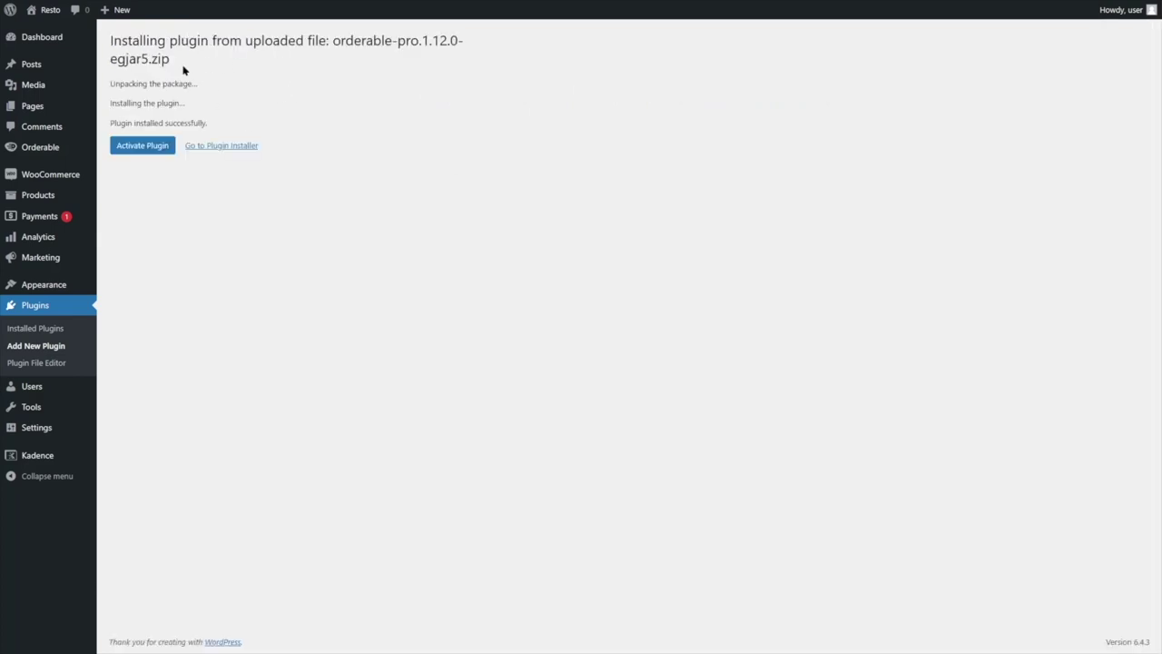
pyautogui.click(136, 150)
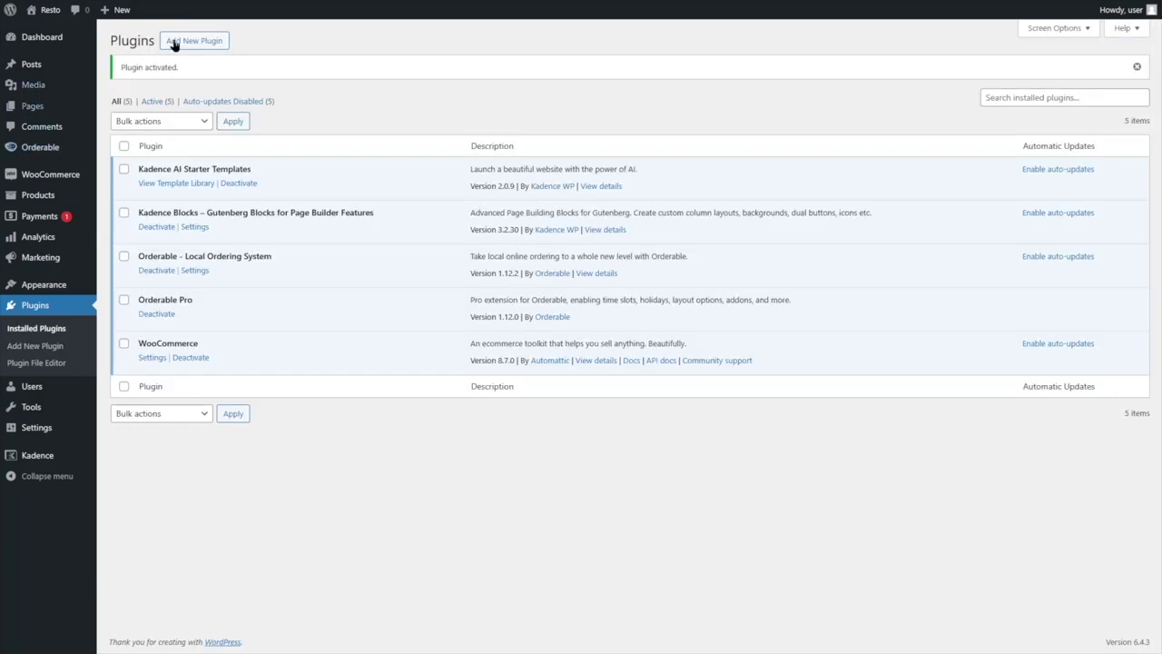
# - Enter the licence key in Orderable's License Settings and submit it
pyautogui.click(31, 155)
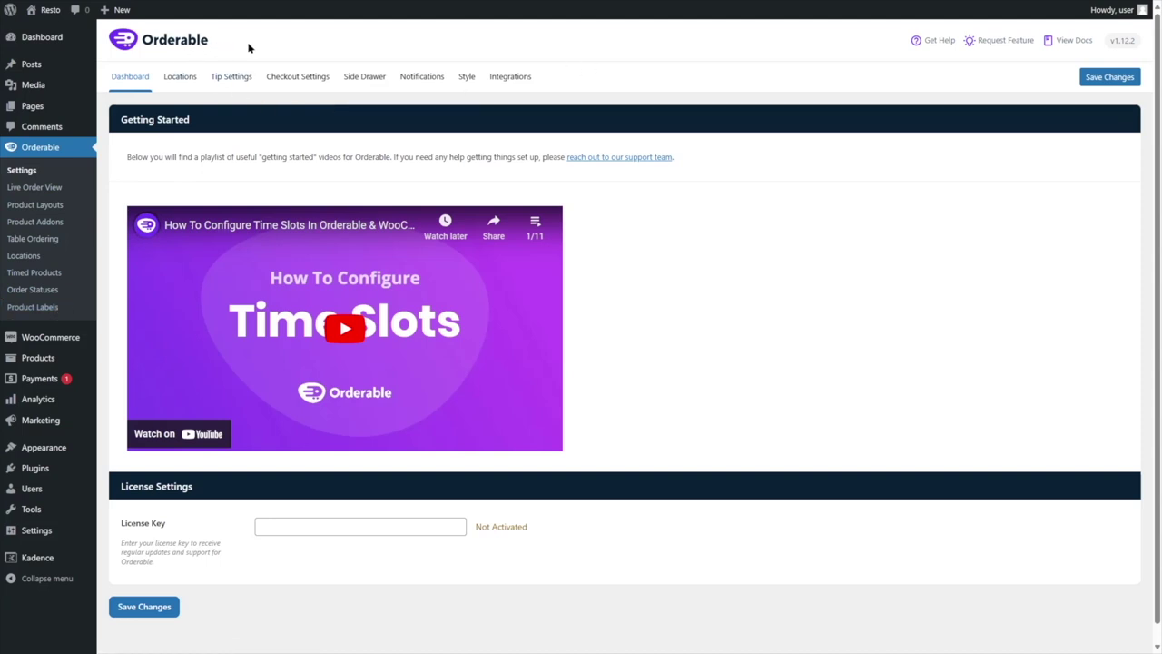
pyautogui.click(278, 525)
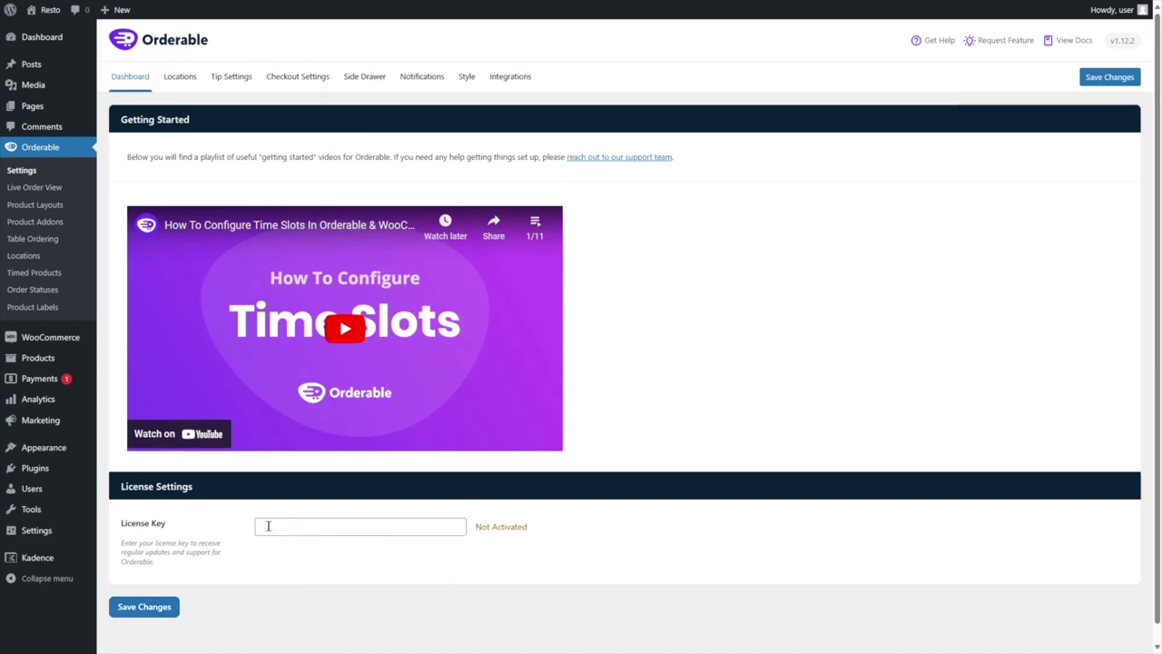
pyautogui.click(304, 524)
pyautogui.hotkey('ctrl', 'v')
pyautogui.press('Return')
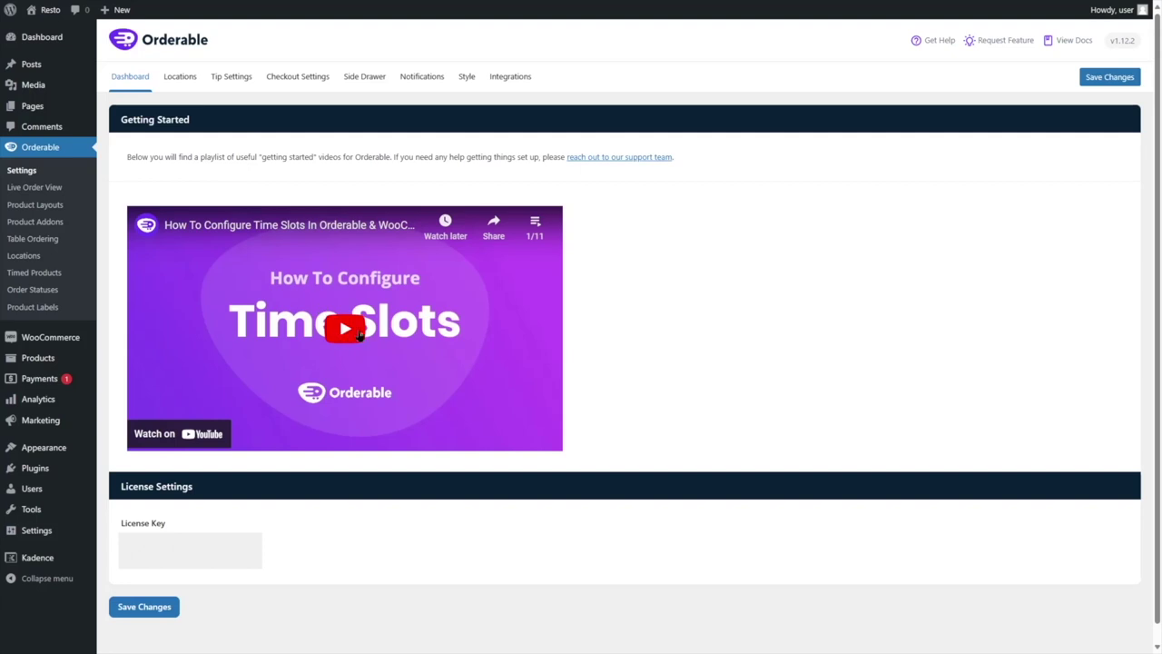
# - Play part of the getting-started video on configuring time slots in Orderable
pyautogui.click(360, 334)
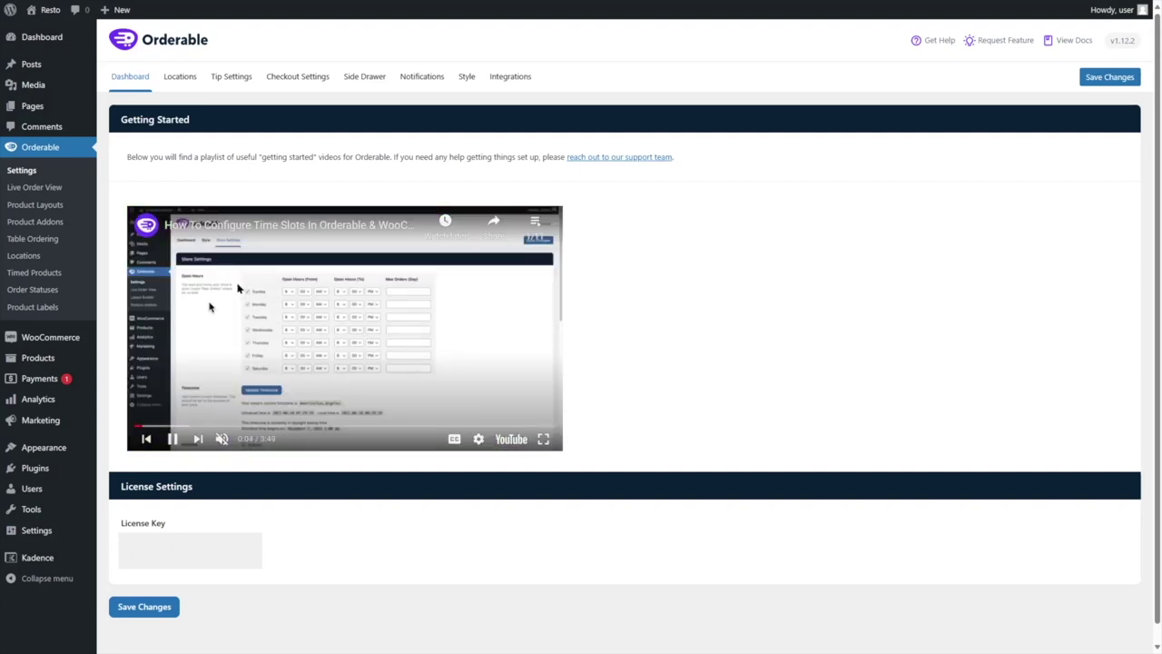
pyautogui.press('Left')
pyautogui.click(209, 307)
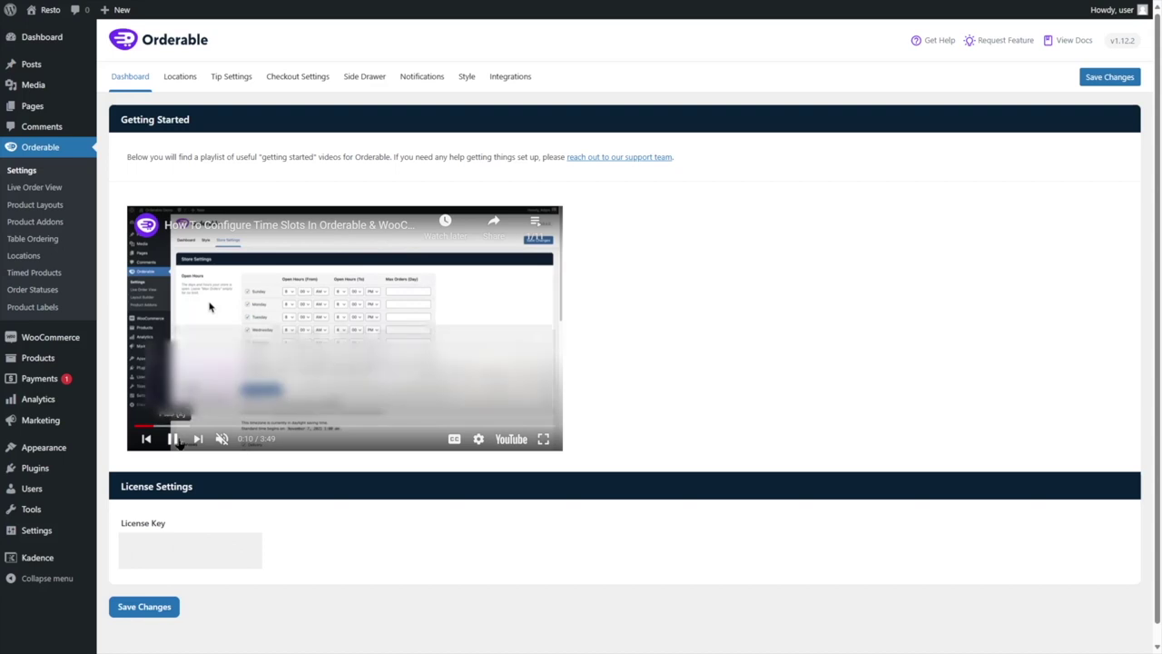
# - Visit the site's Menu page, open it in the block editor and dismiss the welcome guide
pyautogui.moveTo(54, 13)
pyautogui.click(42, 31)
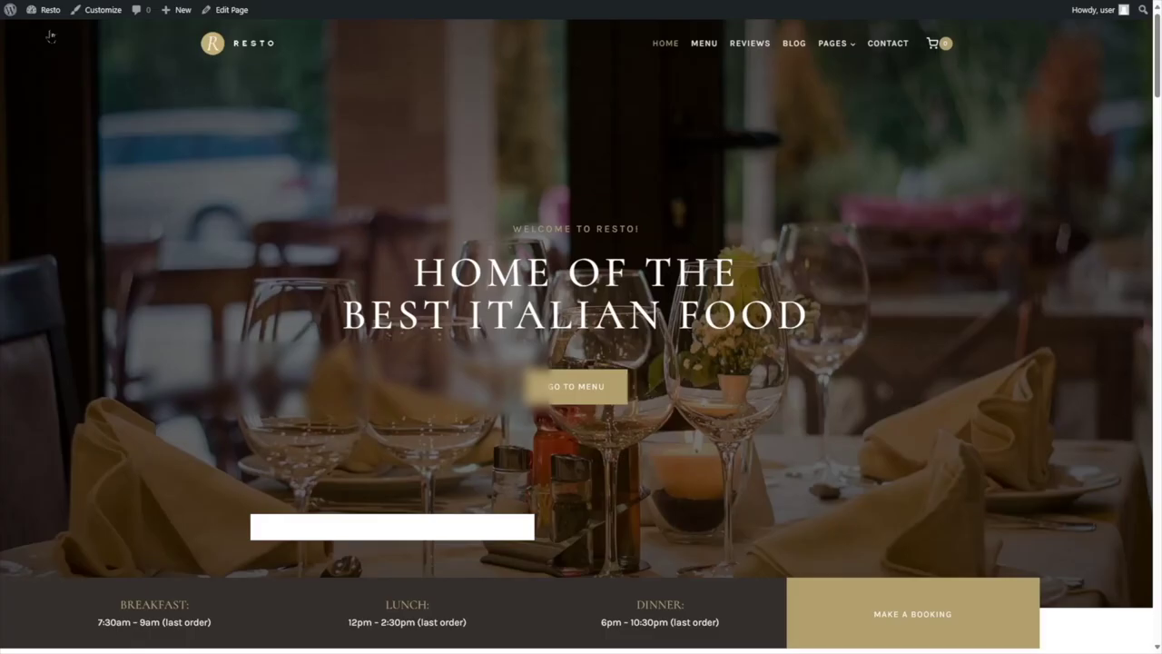
pyautogui.click(705, 44)
pyautogui.scroll(-2, 569, 287)
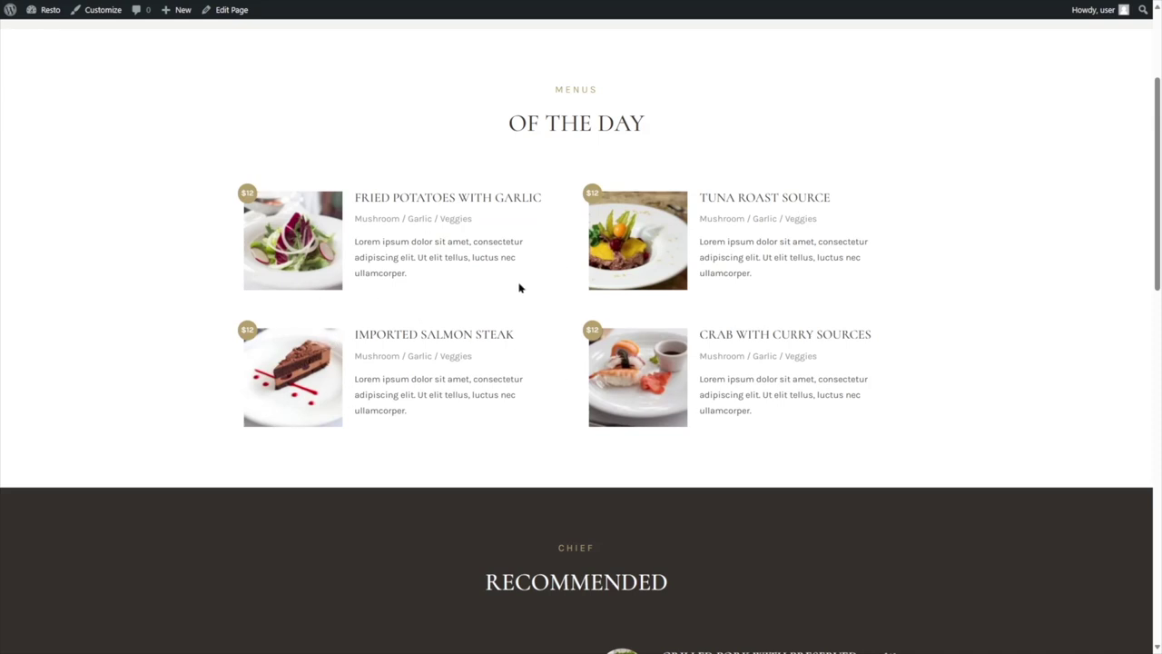
pyautogui.click(219, 18)
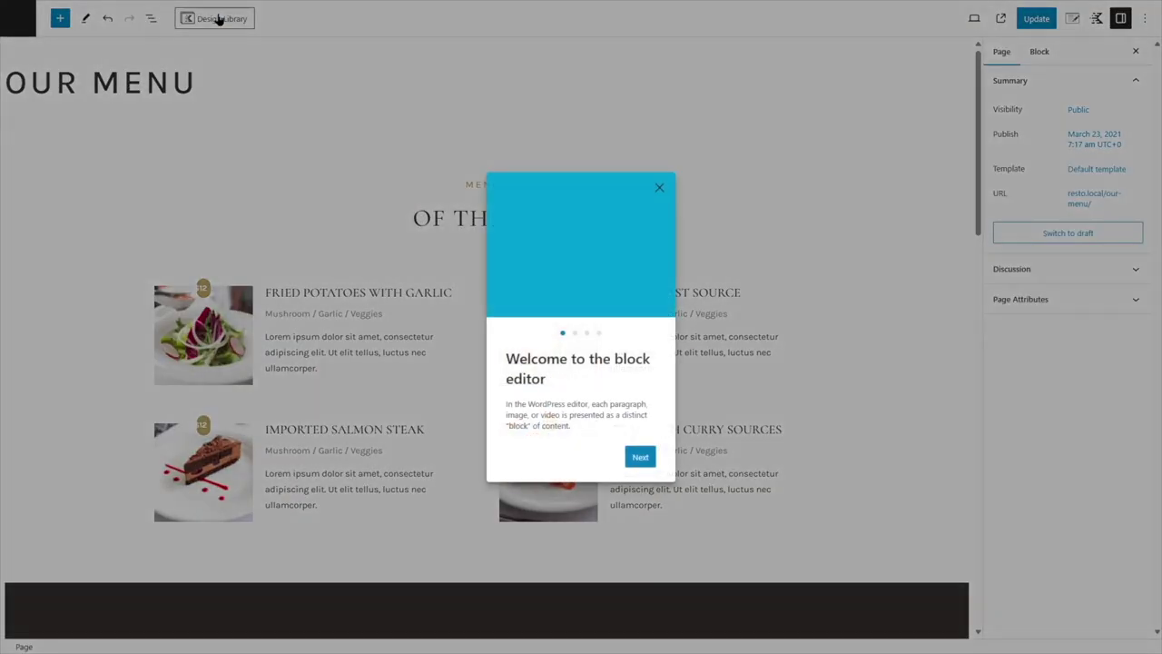
pyautogui.click(659, 188)
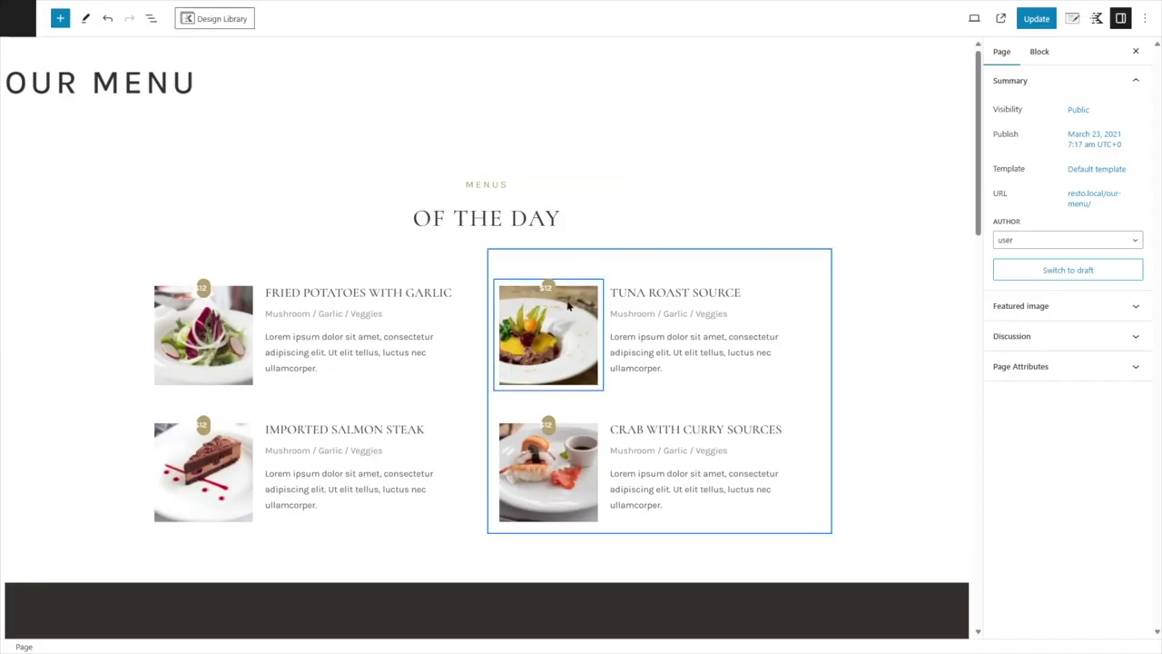
# - Add an empty block after the two-column dish row under the Of the Day heading
pyautogui.click(449, 263)
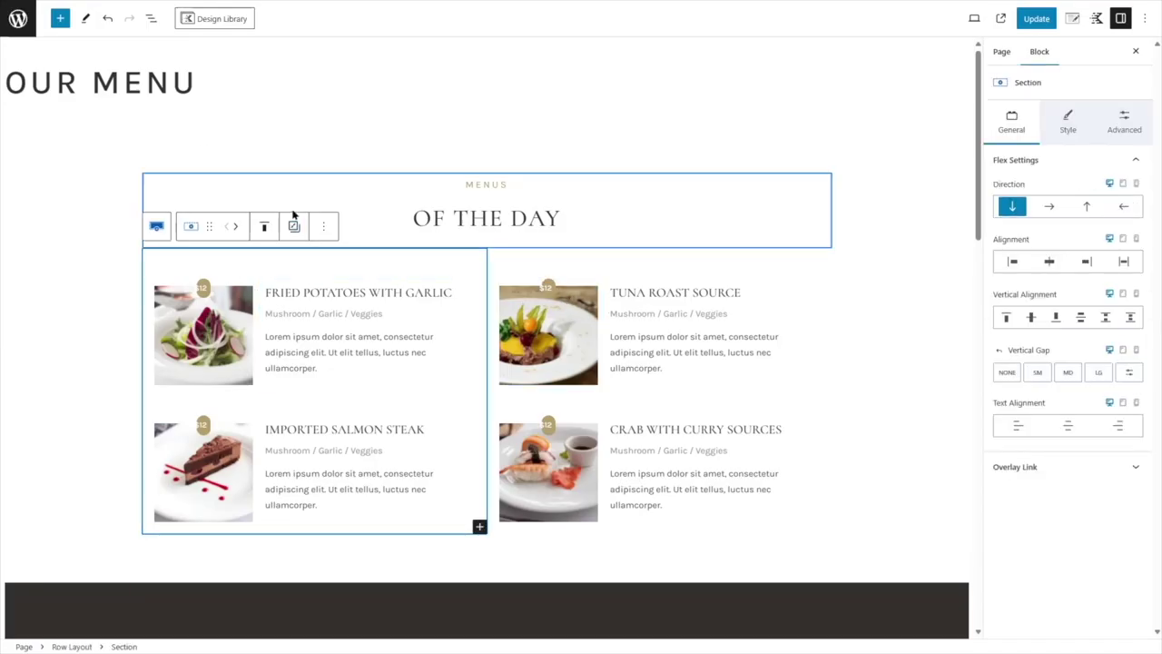
pyautogui.click(153, 19)
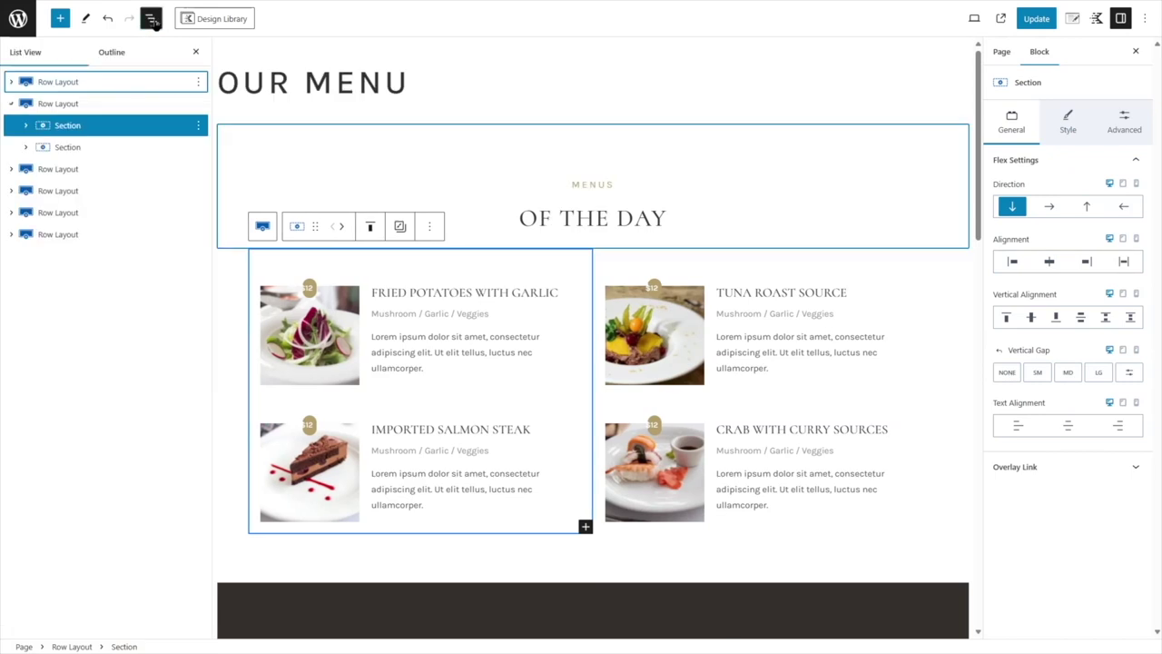
pyautogui.click(97, 105)
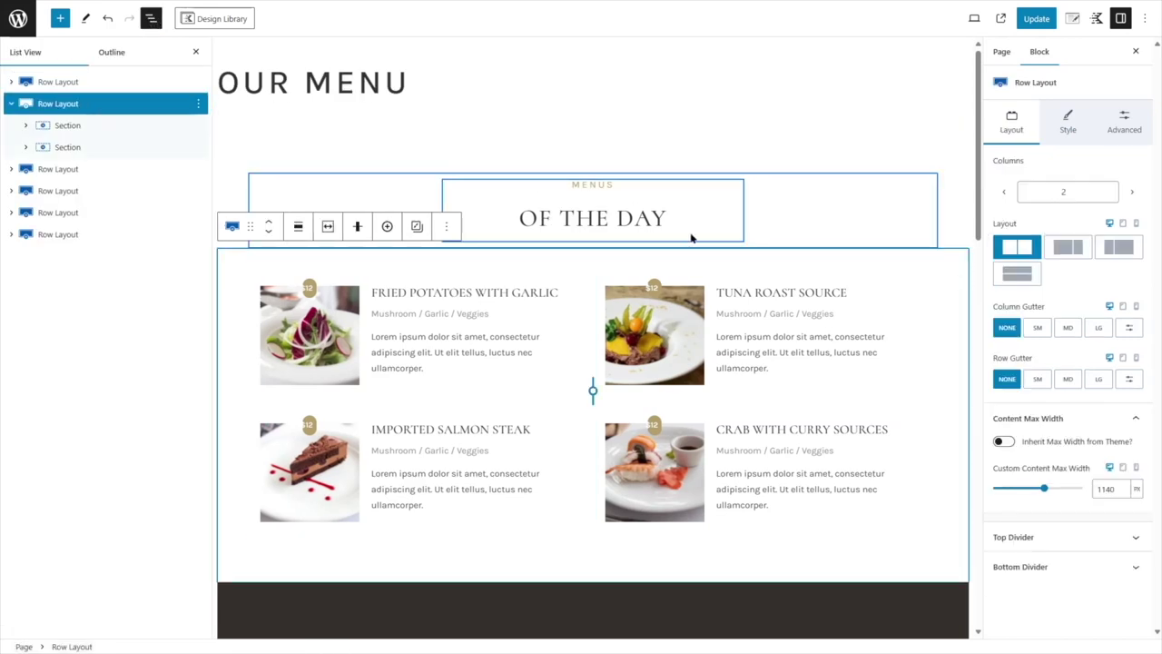
pyautogui.hotkey('ctrl', 'alt', 'y')
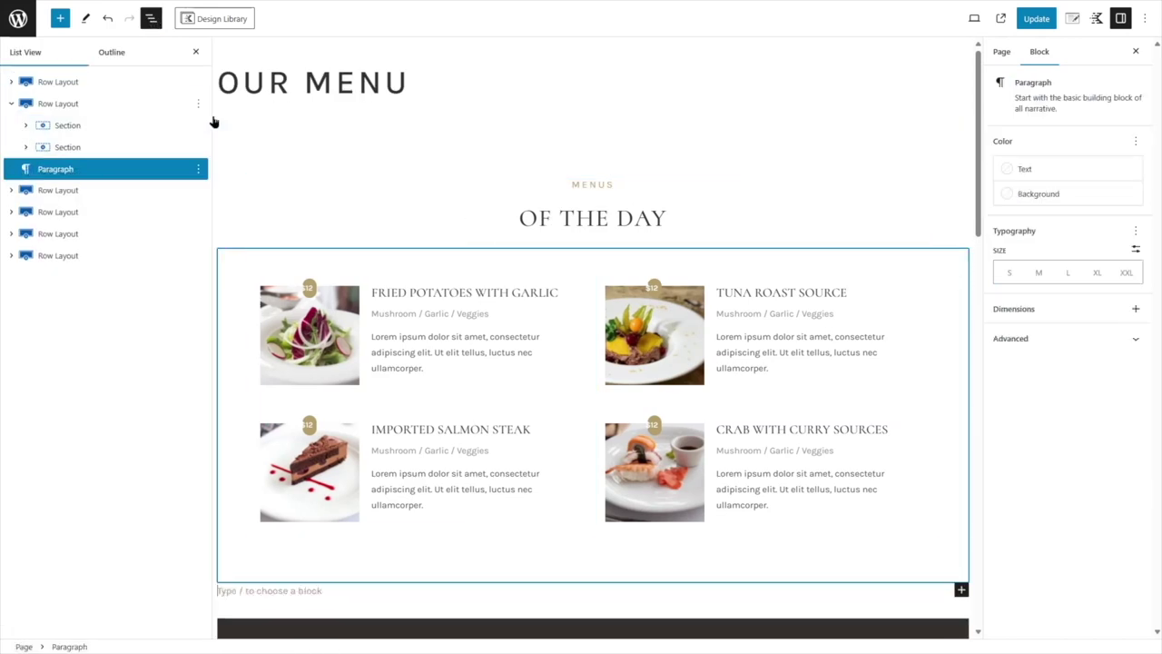
pyautogui.scroll(-2, 363, 409)
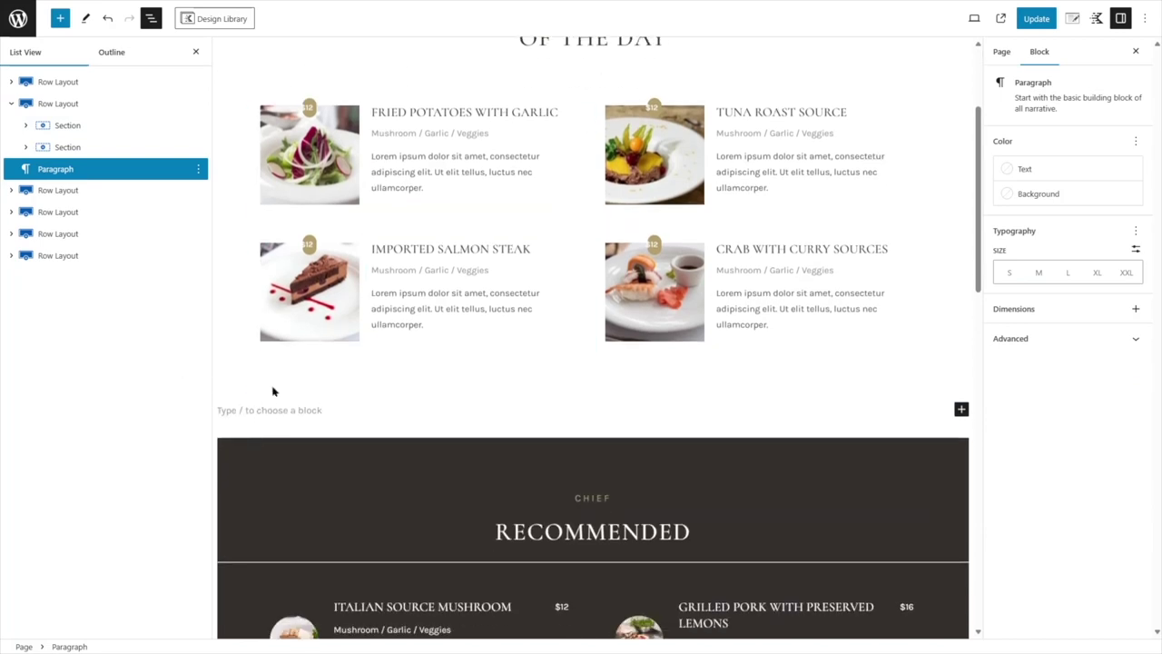
pyautogui.click(195, 52)
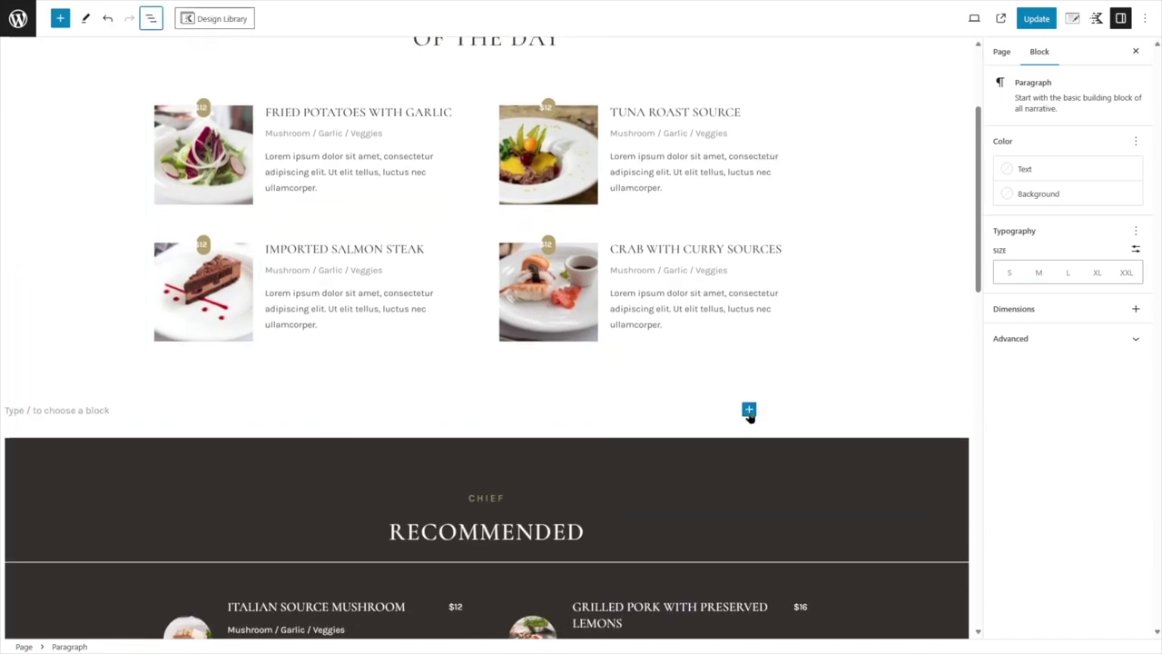
# - Search the blocks for "orderable" and insert the Orderable: Product Layout block below the dish row
pyautogui.click(749, 411)
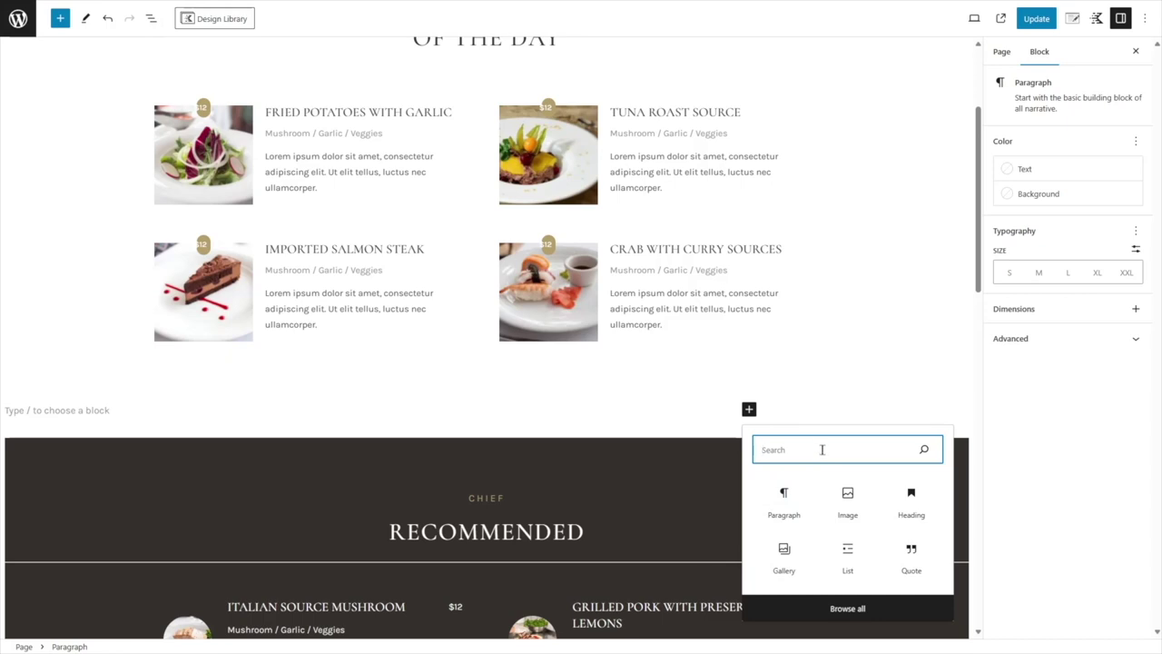
pyautogui.write('o')
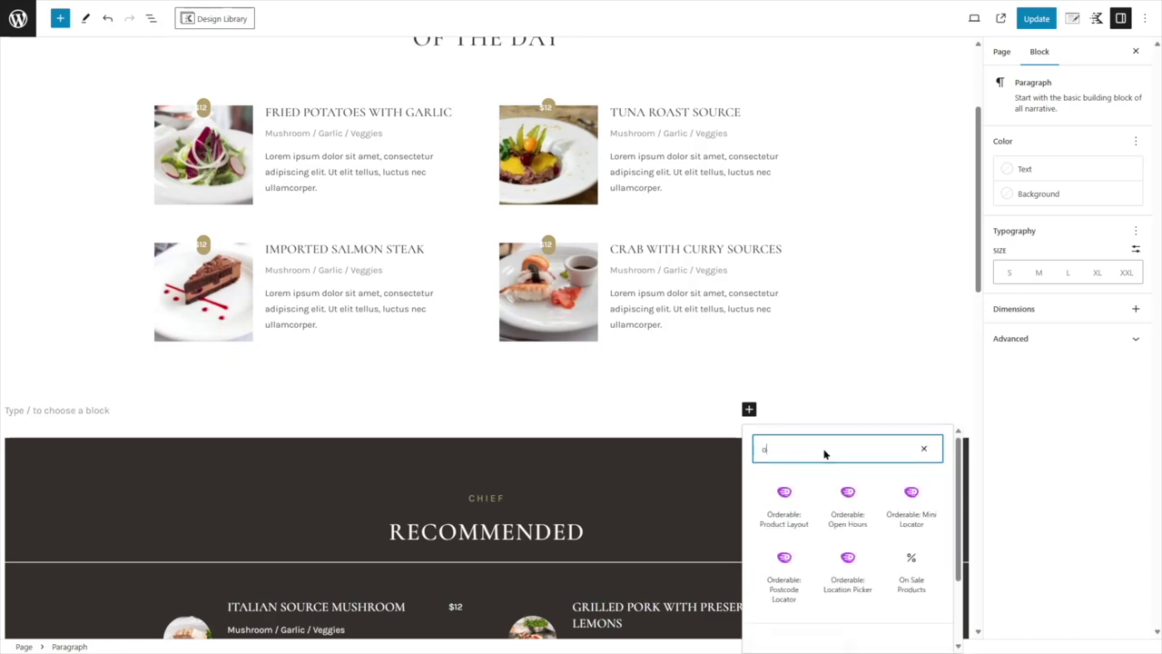
pyautogui.write('rderable')
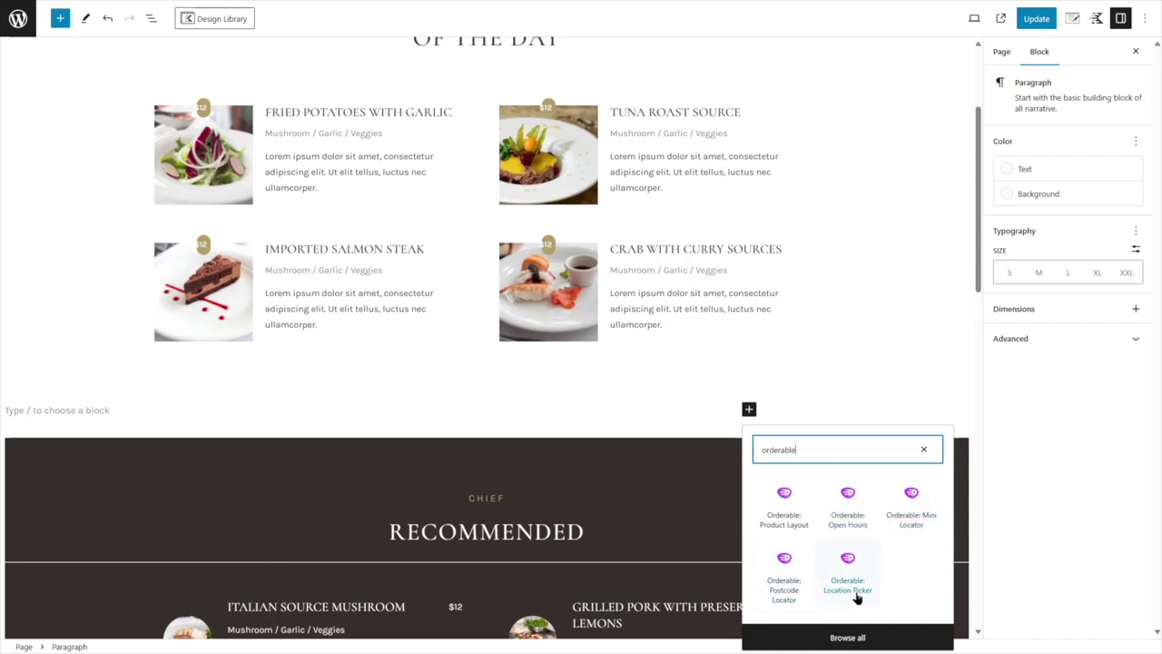
pyautogui.click(784, 517)
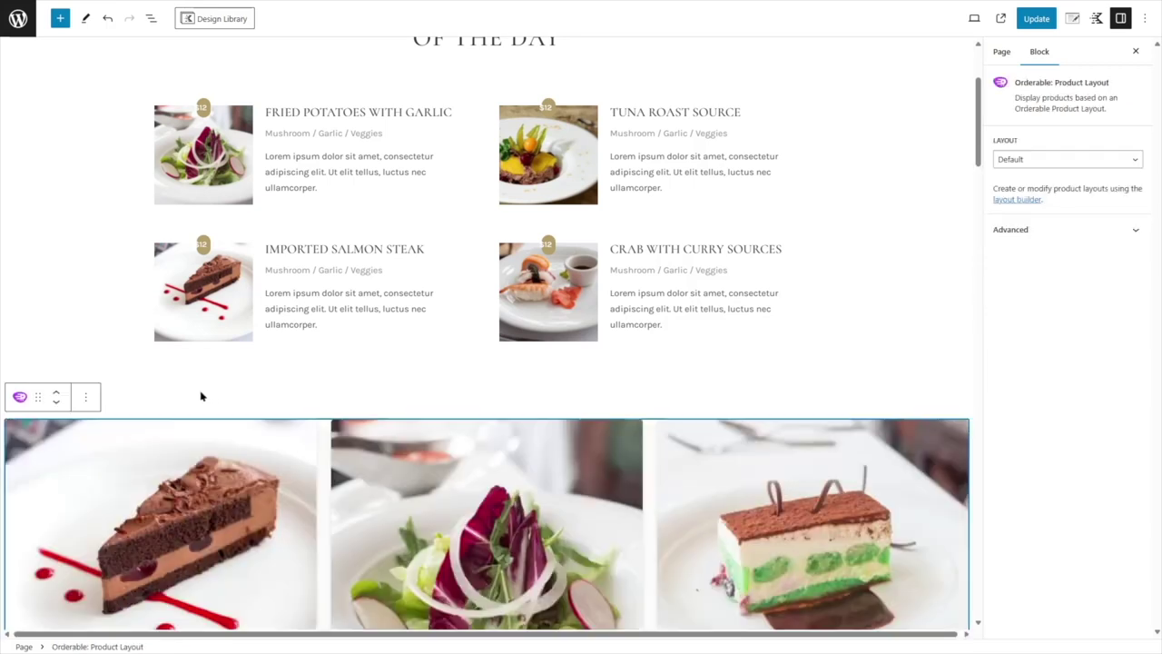
# - Examine the product cards in the inserted Product Layout block and check its available layout choices
pyautogui.scroll(-3, 185, 326)
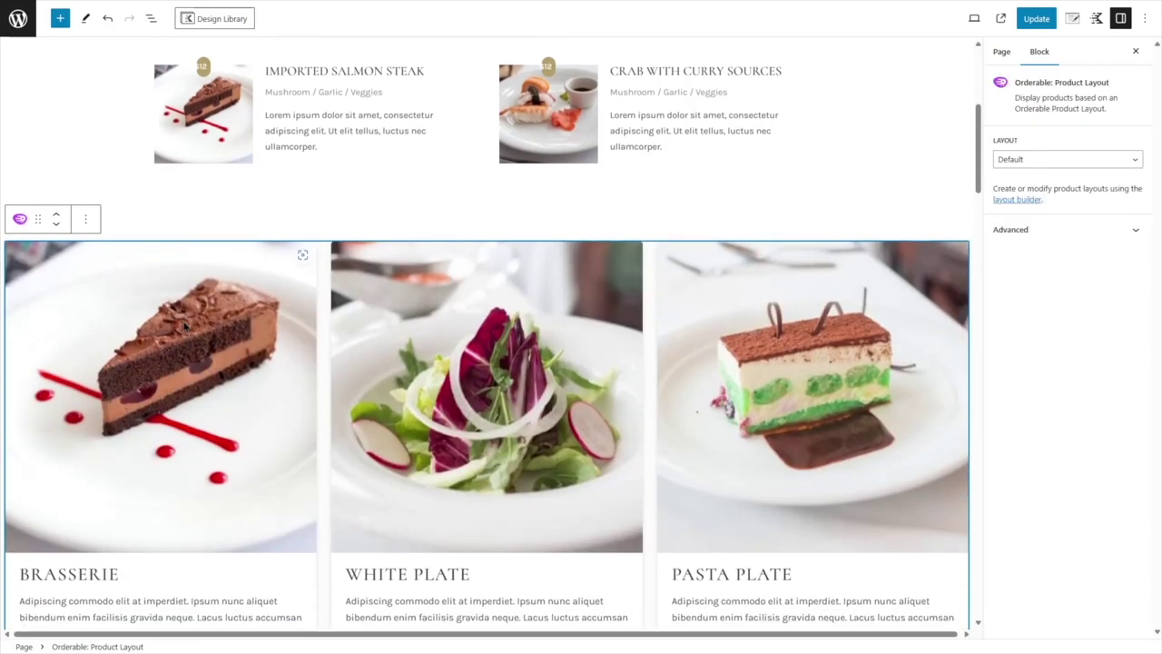
pyautogui.scroll(-12, 167, 312)
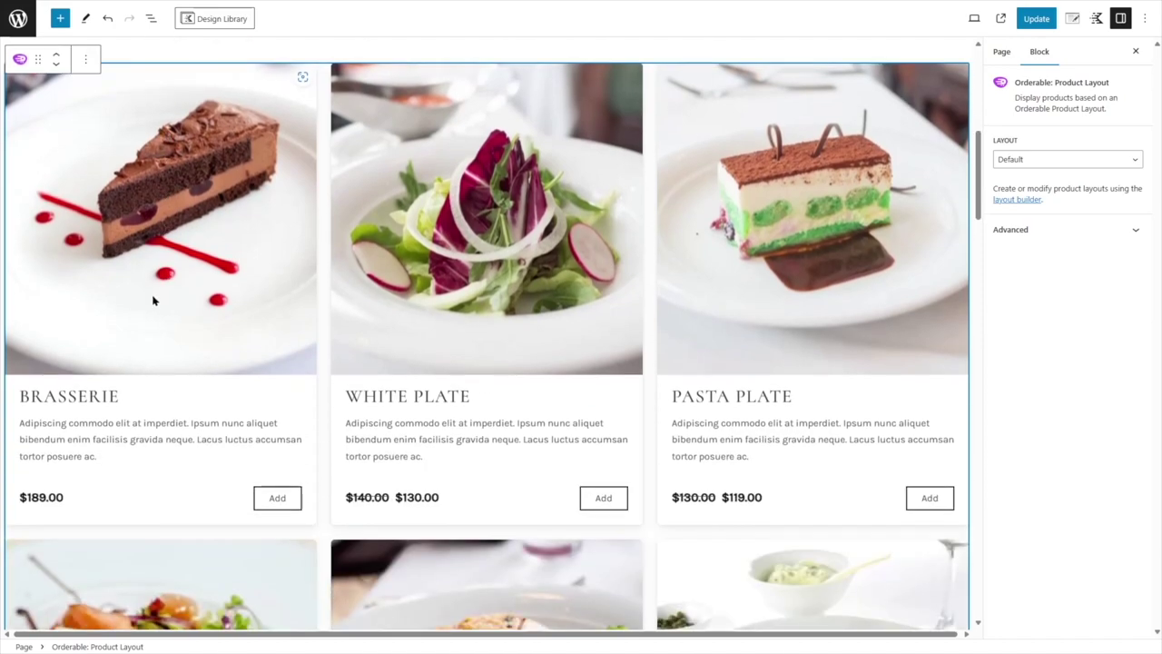
pyautogui.scroll(-6, 590, 481)
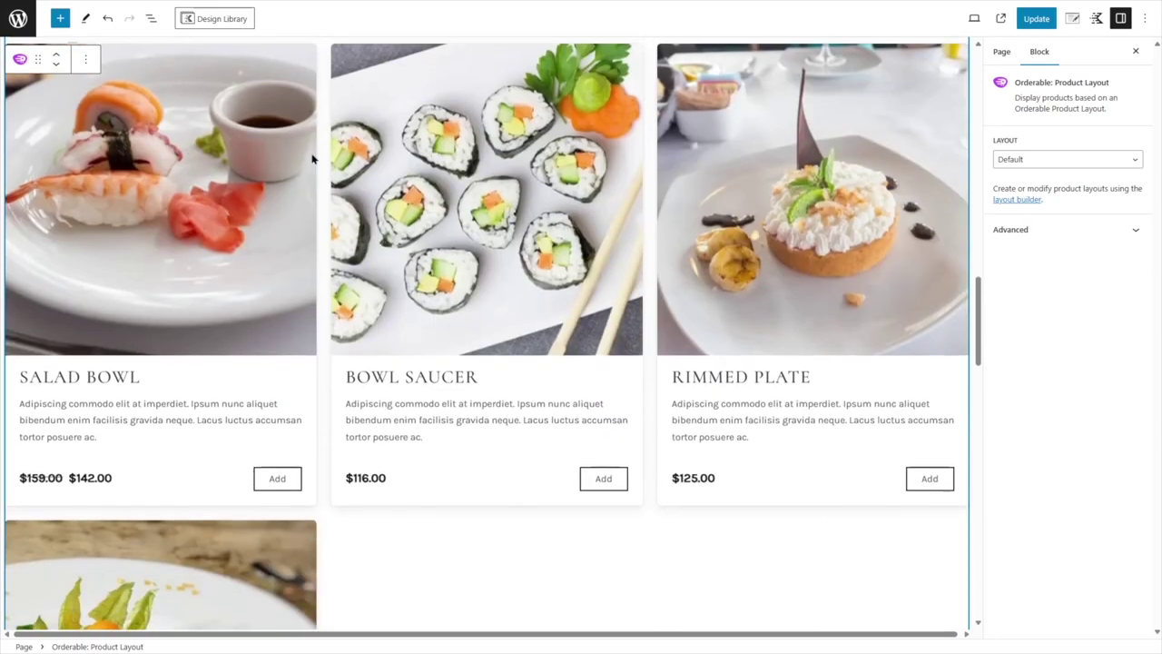
pyautogui.scroll(1, 590, 480)
pyautogui.scroll(-5, 569, 445)
pyautogui.scroll(5, 548, 428)
pyautogui.scroll(15, 548, 428)
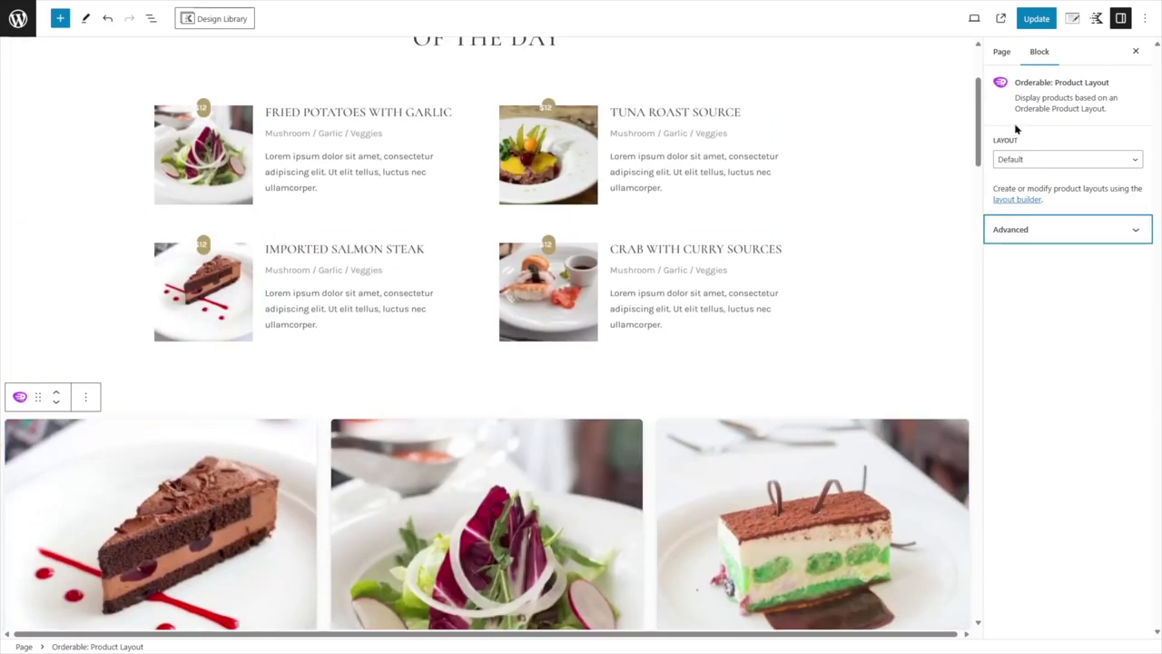
pyautogui.click(1035, 158)
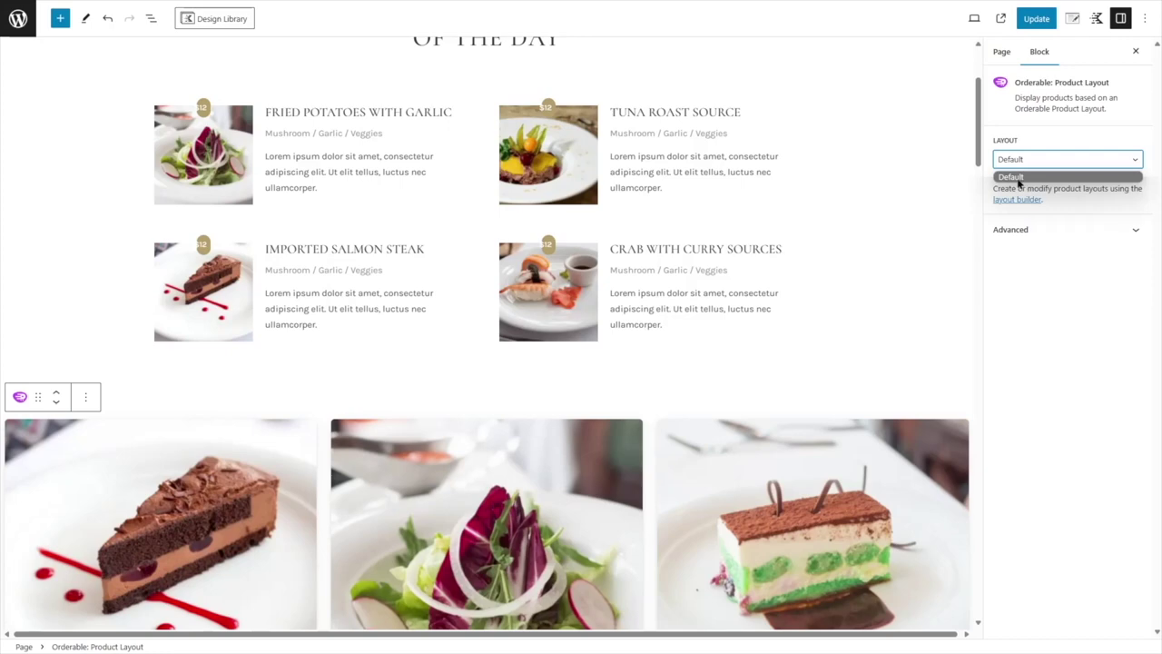
# - Delete the template's two-column dish row between the Of the Day heading and the Orderable products
pyautogui.click(623, 386)
pyautogui.scroll(-2, 415, 355)
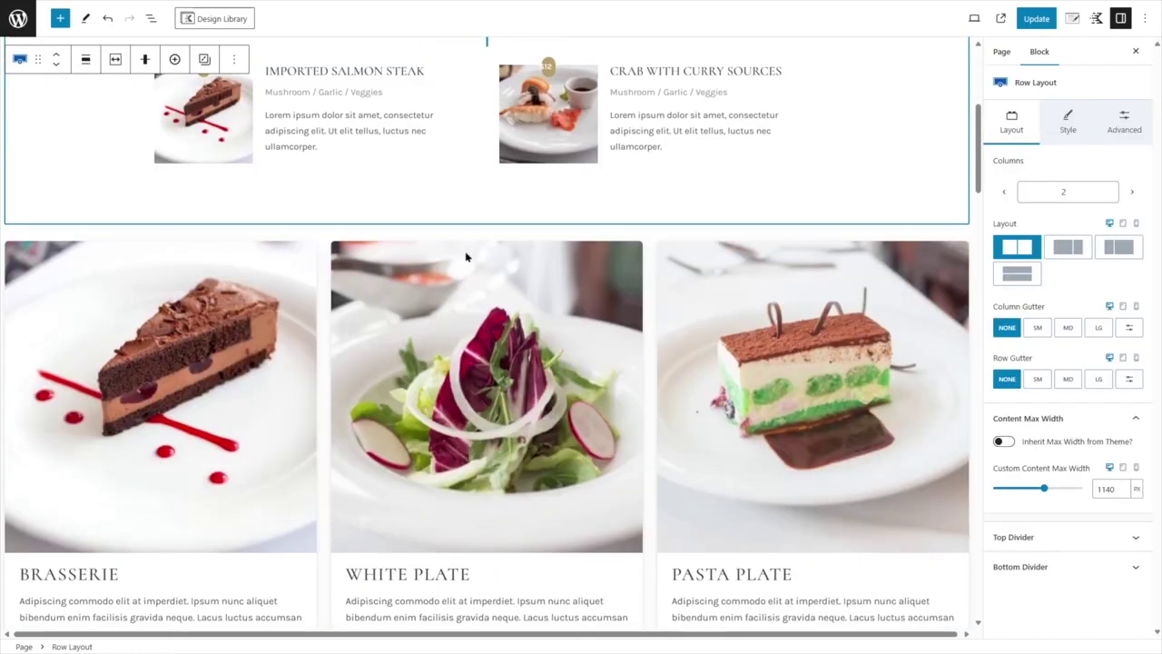
pyautogui.scroll(3, 701, 310)
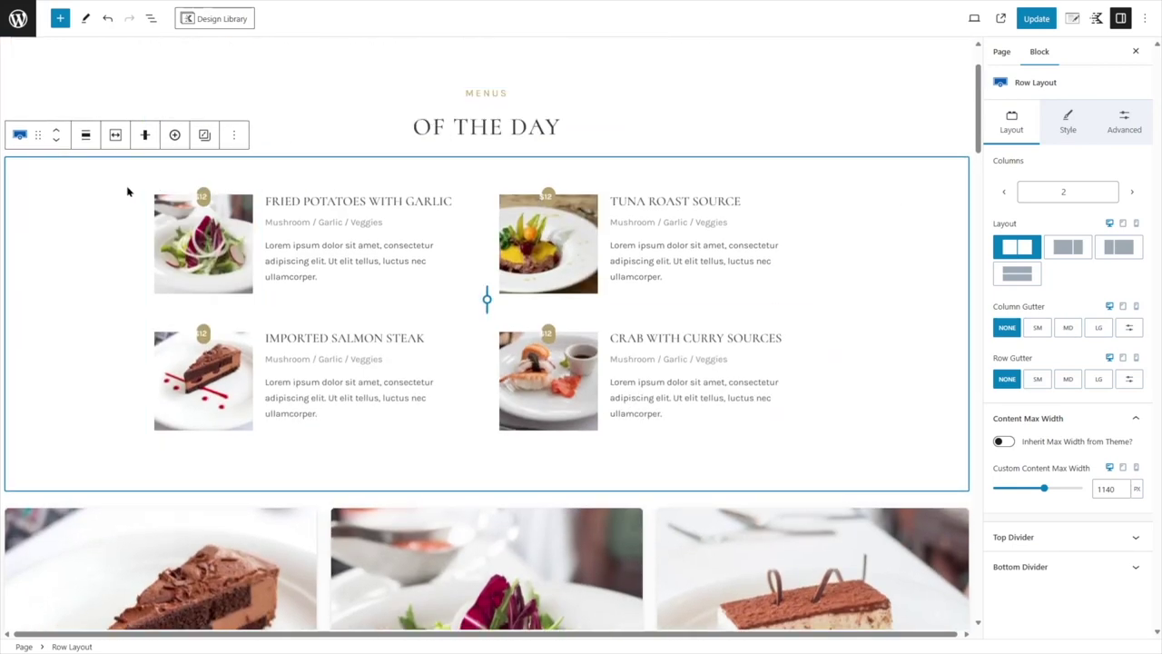
pyautogui.click(233, 134)
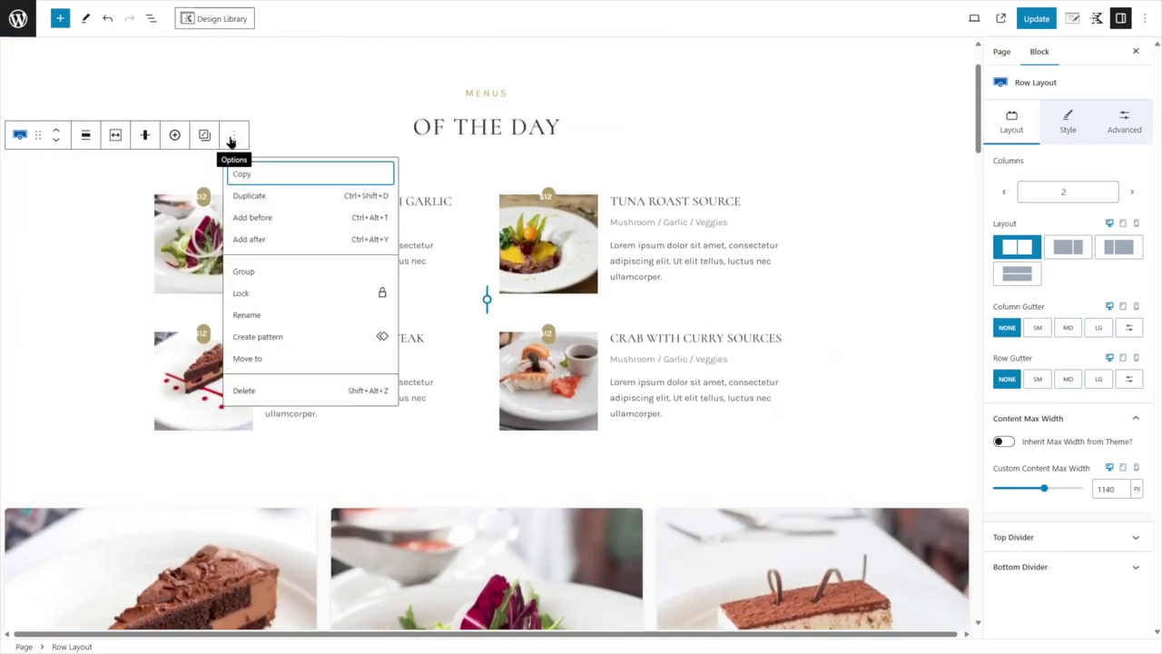
pyautogui.click(247, 390)
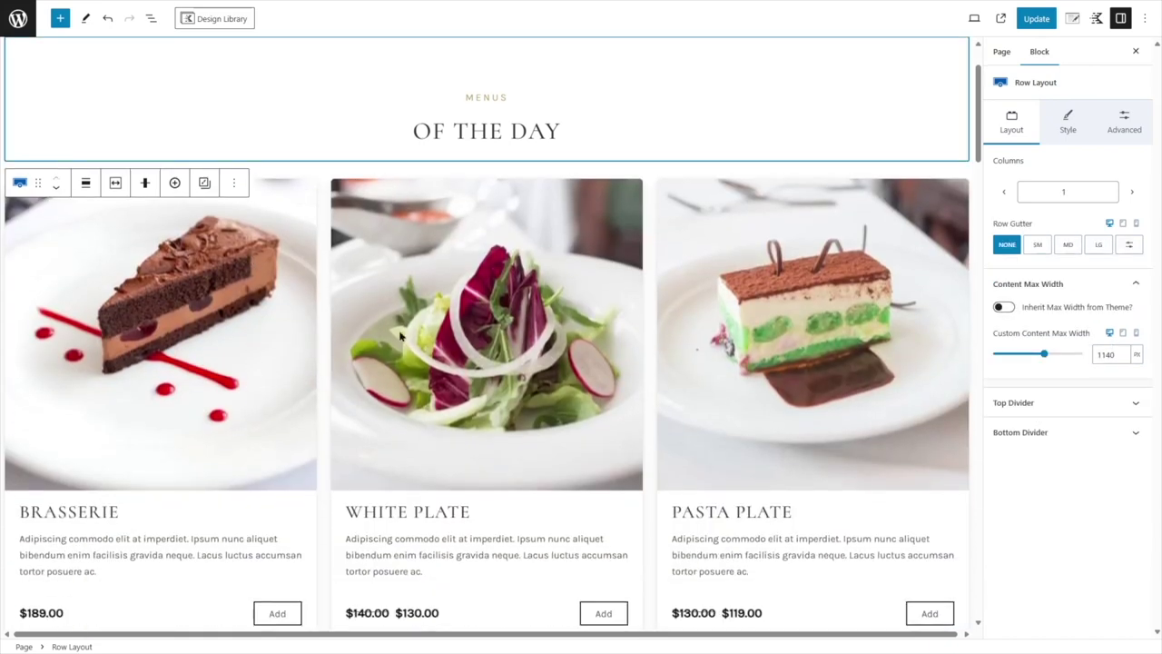
# - Select the Orderable Product Layout block under the Of the Day heading and review its product cards
pyautogui.click(647, 217)
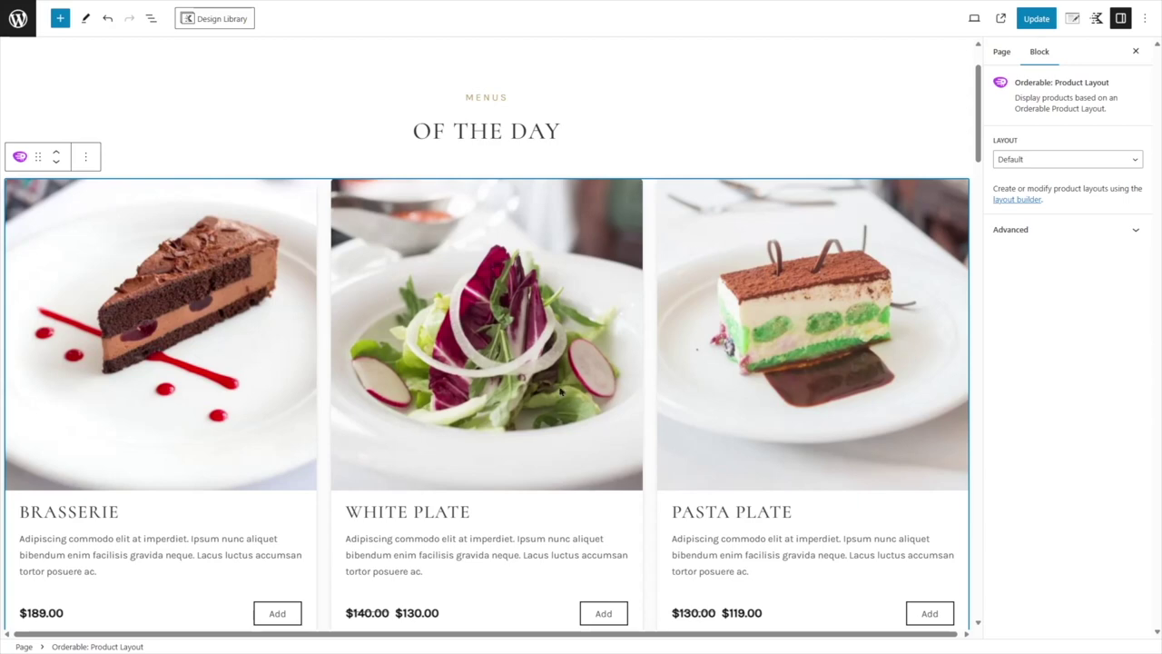
pyautogui.scroll(-5, 554, 350)
pyautogui.scroll(5, 554, 349)
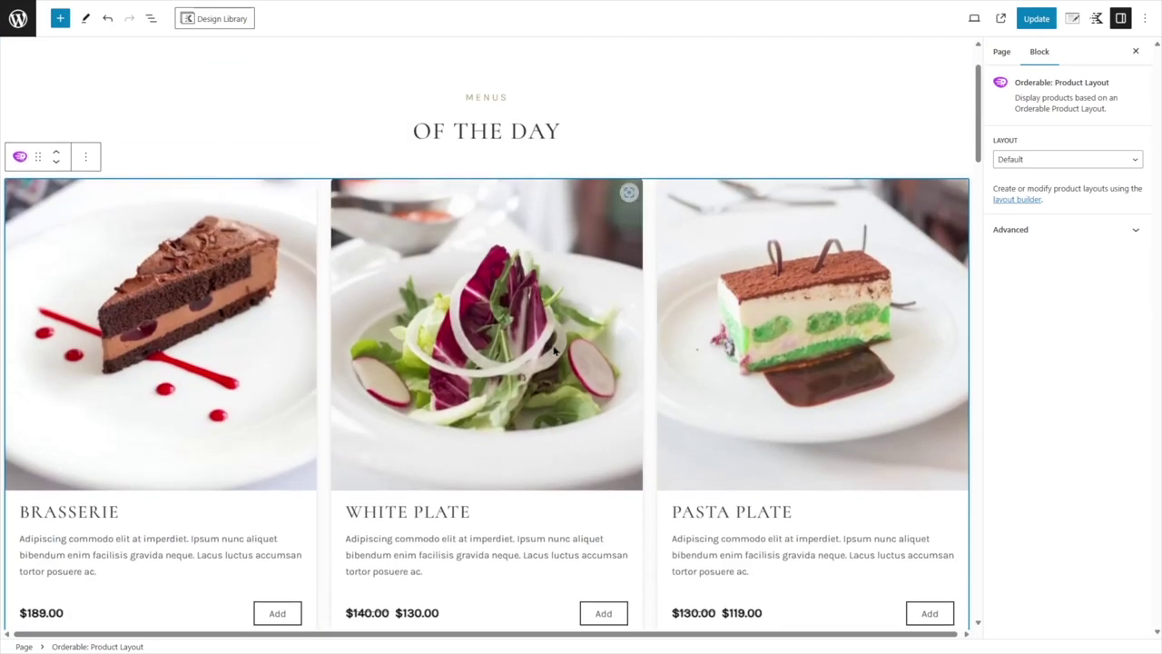
# - Update the Our Menu page with the Orderable product block and review its product cards under Of the Day
pyautogui.click(1036, 18)
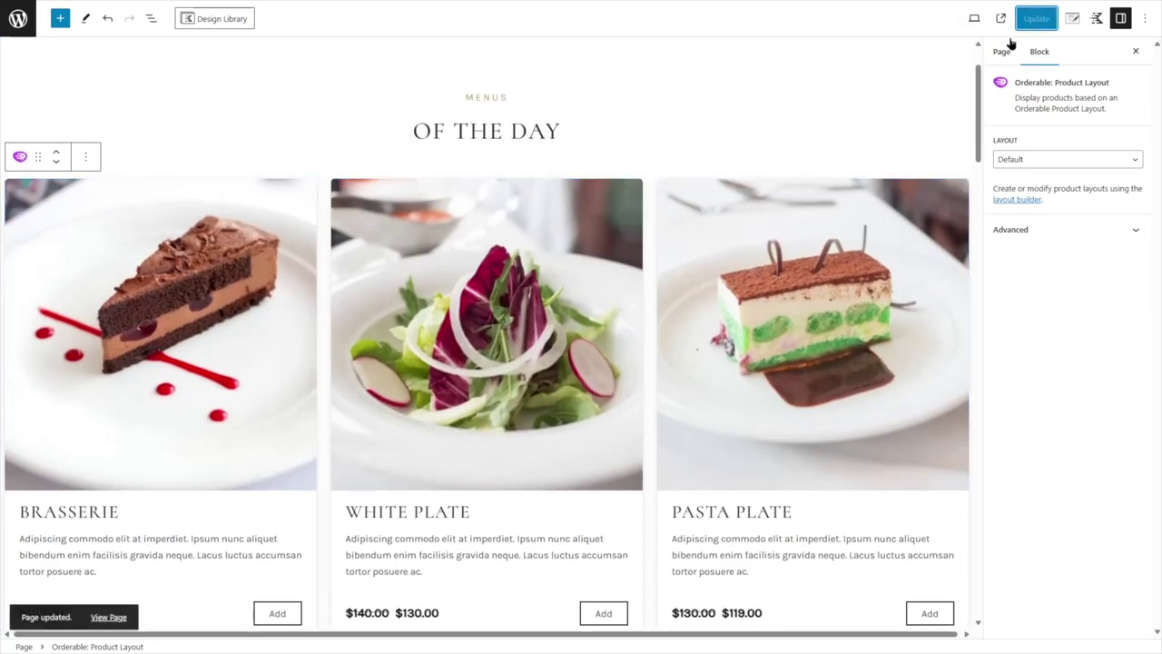
pyautogui.scroll(-2, 184, 397)
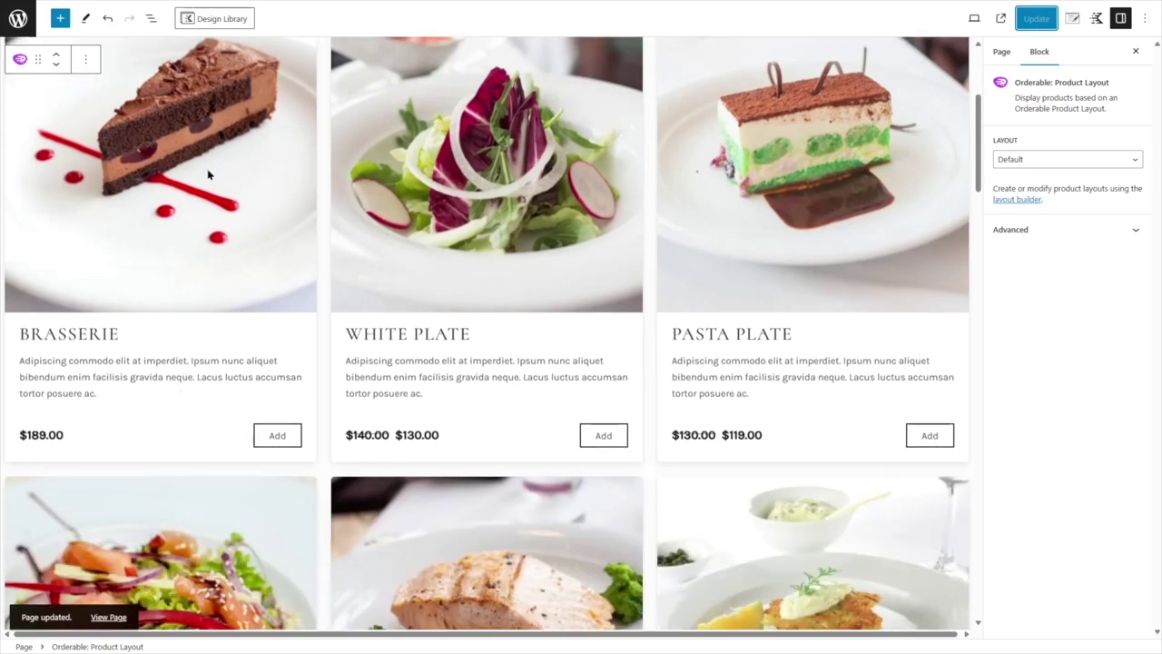
pyautogui.scroll(-1, 900, 181)
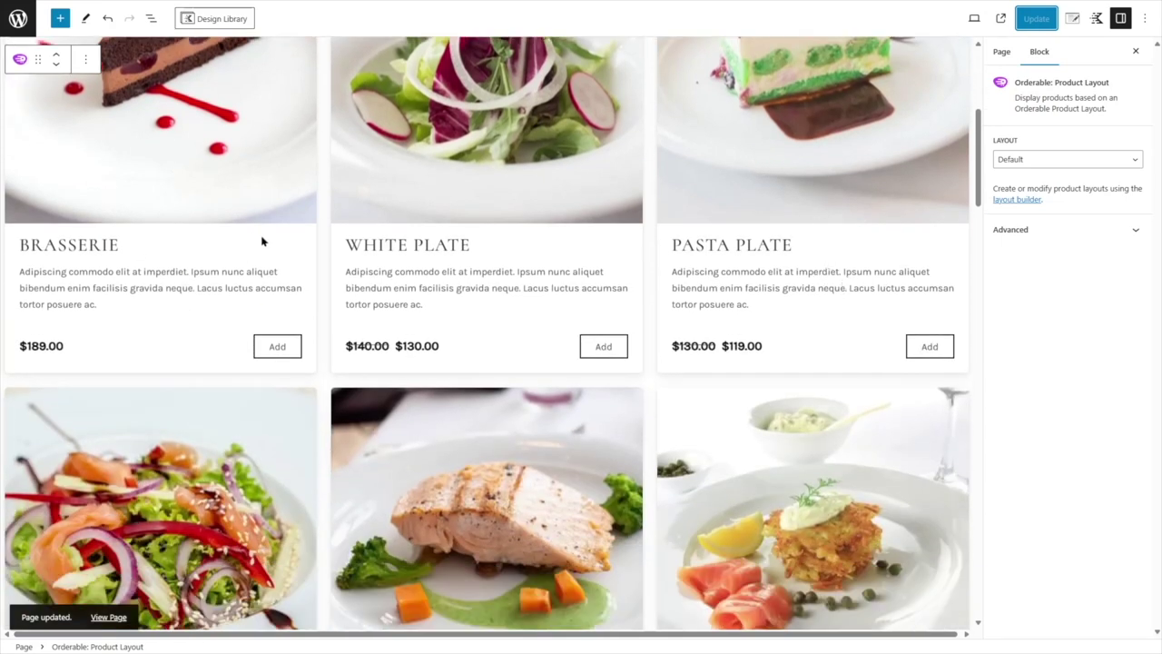
pyautogui.scroll(4, 264, 241)
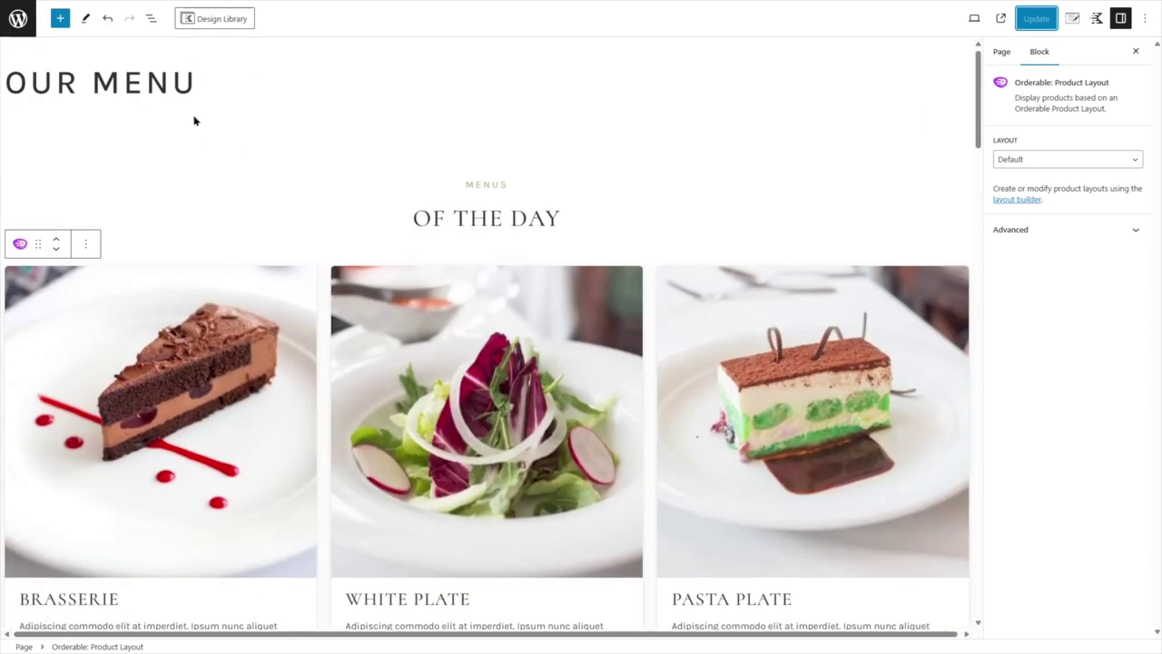
pyautogui.scroll(-2, 858, 359)
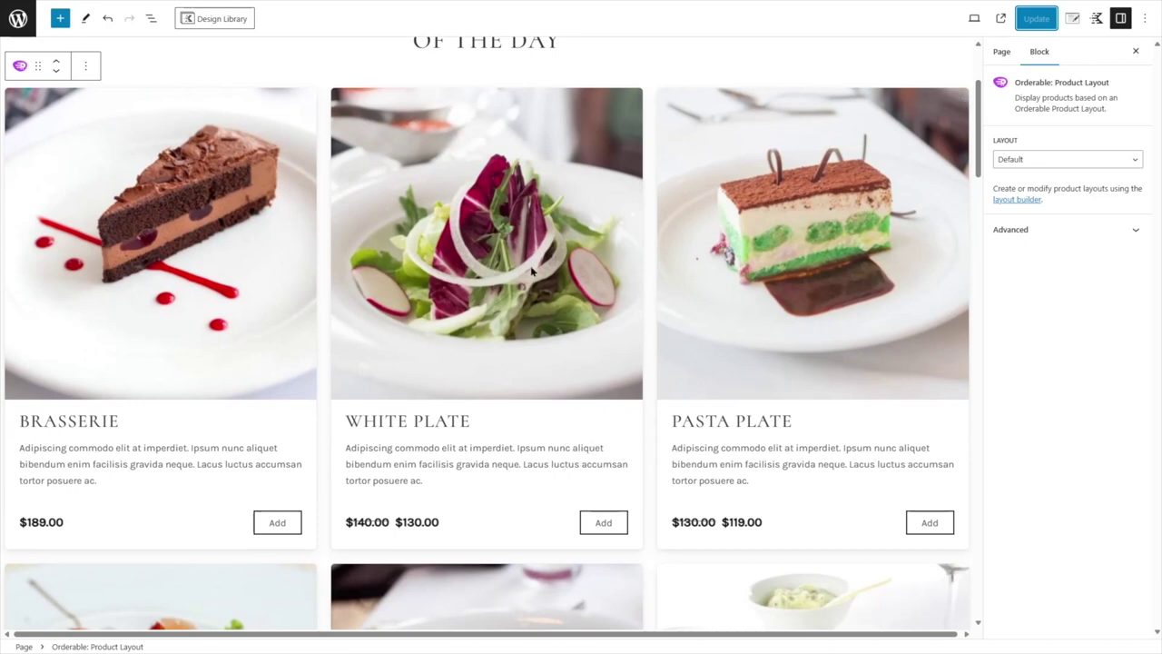
pyautogui.scroll(2, 522, 277)
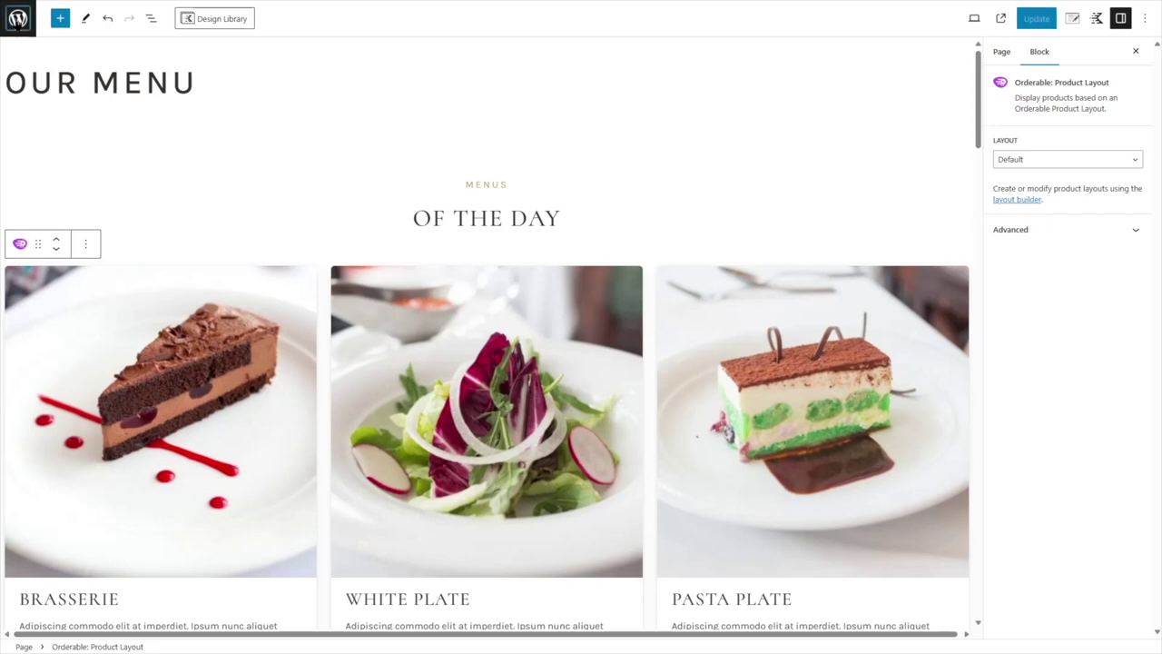
# - Leave the page editor for the dashboard, go to the WooCommerce product list and start adding a new product
pyautogui.click(18, 20)
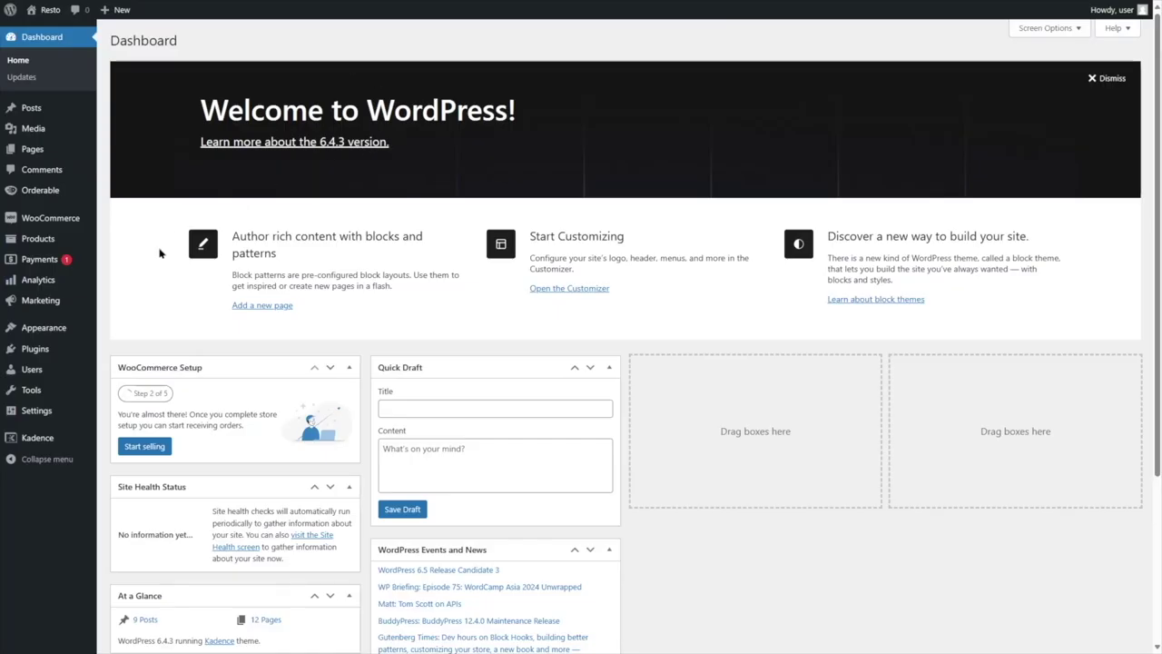
pyautogui.click(47, 245)
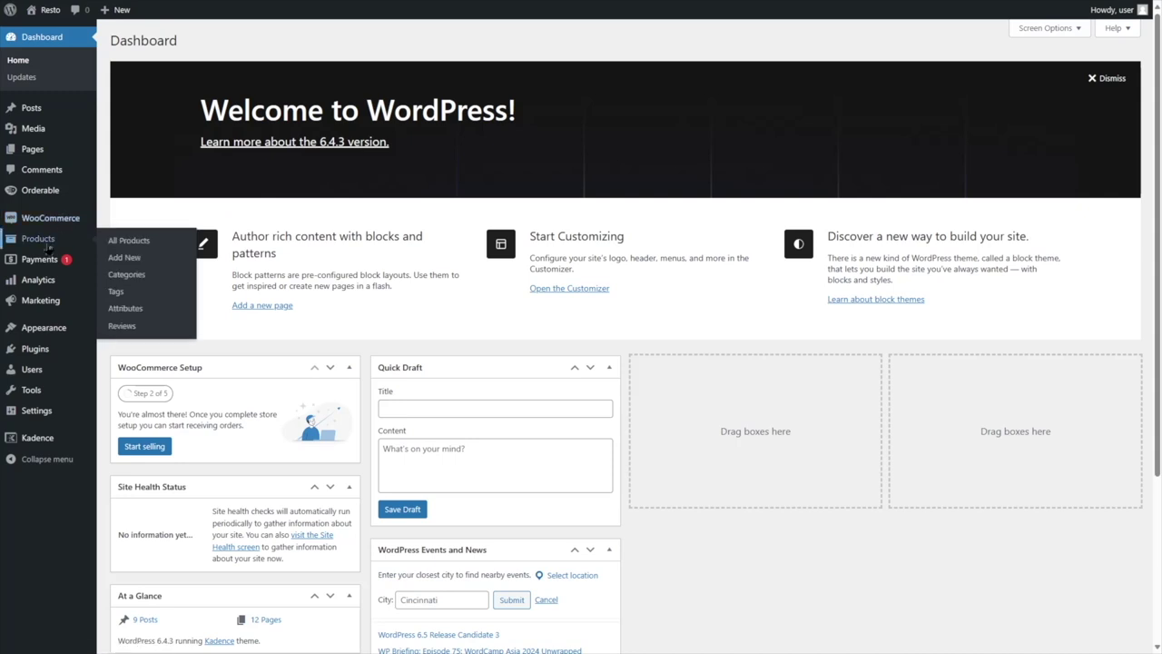
pyautogui.moveTo(320, 517)
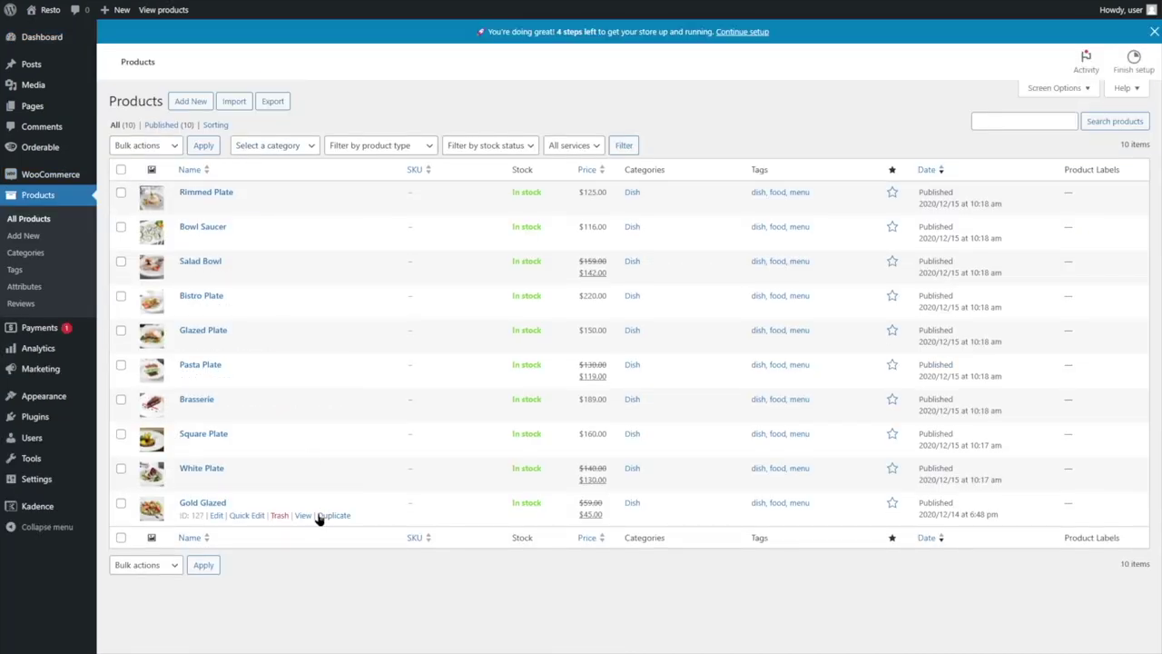
pyautogui.moveTo(277, 204)
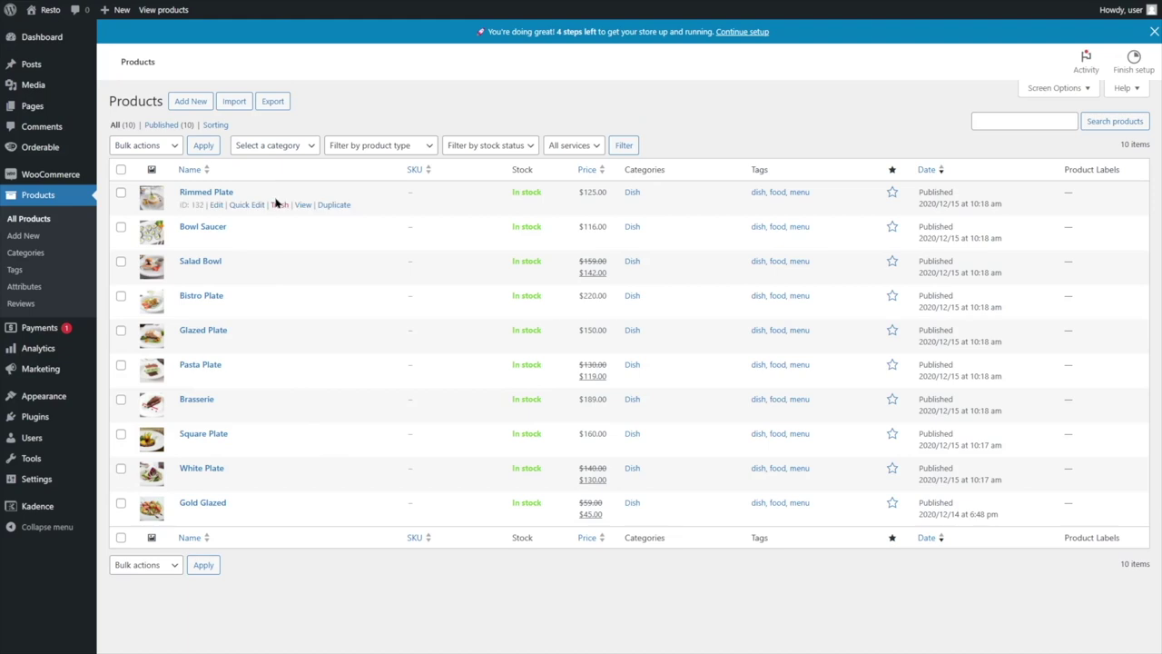
pyautogui.click(195, 106)
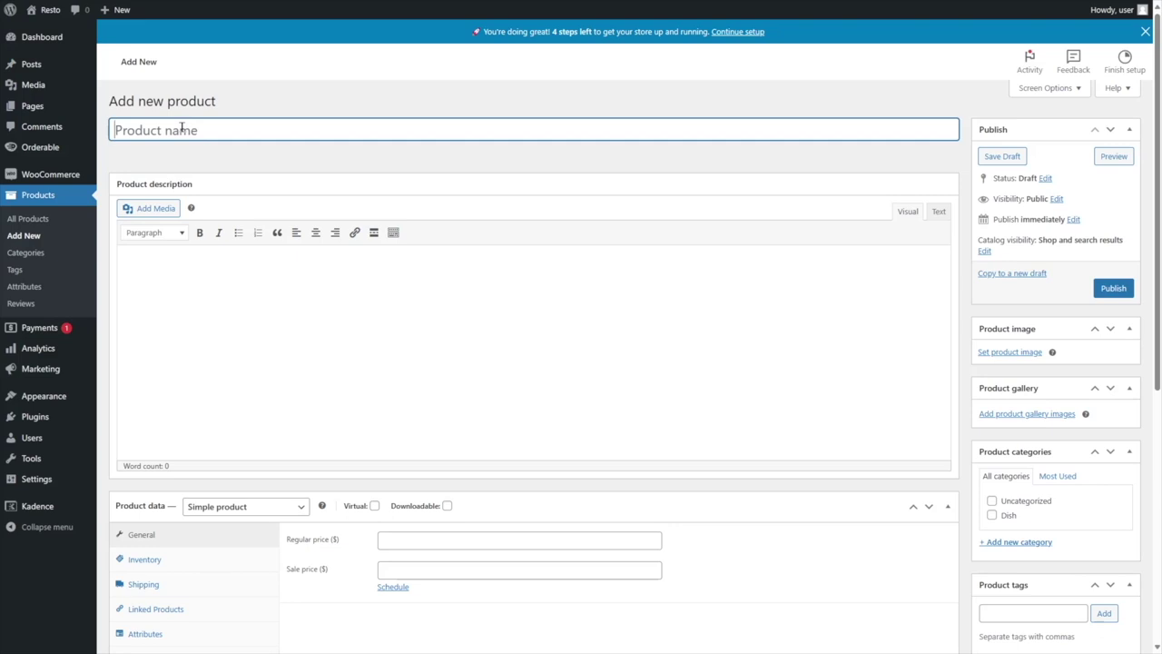
# - Name the new product ITALIAN SOURCE MUSHROOM and fill its main description with a Lorem ipsum placeholder paragraph
pyautogui.write('ITALIAN SOURCE MUSHROOM')
pyautogui.click(448, 242)
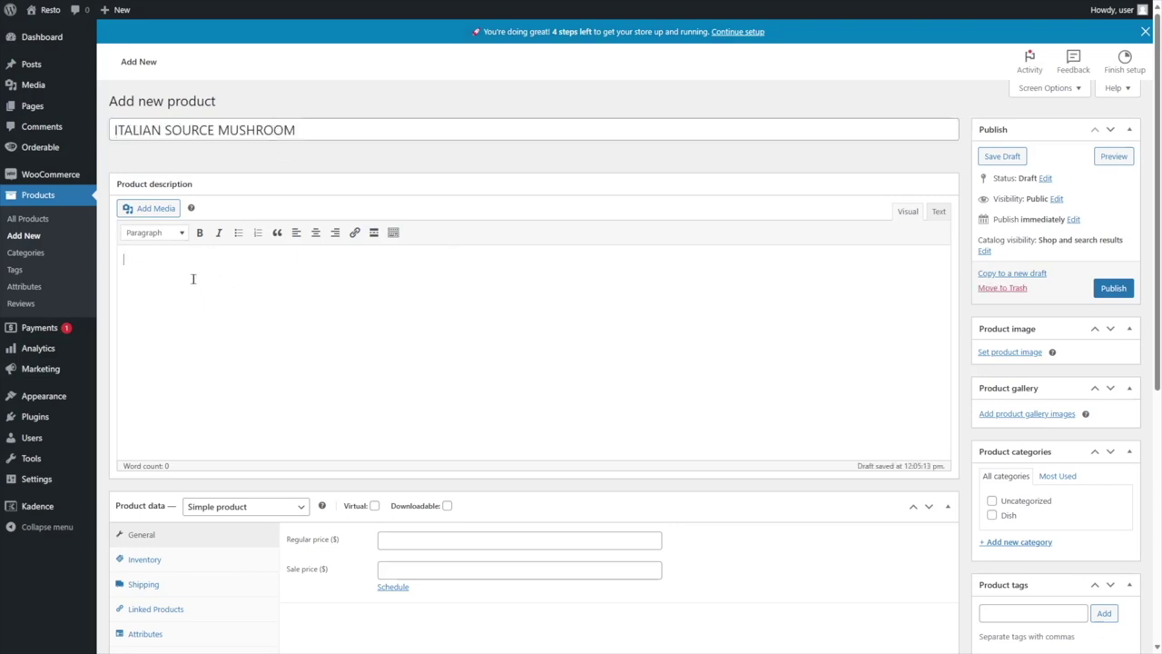
pyautogui.write('Lorem ipsum dolor sit amet, consectetur adipiscing elit, sed do eiusmod tempor incididunt ut labore et dolore magna aliqua. Ut enim ad minim veniam, quis nostrud exercitation ullamco laboris nisi ut aliquip ex ea commodo consequat. Duis aute irure dolor in reprehenderit in voluptate velit esse cillum dolore eu fugiat nulla pariatur. Excepteur sint occaecat cupidatat non proident, sunt in culpa qui officia deserunt mollit anim id est laborum.')
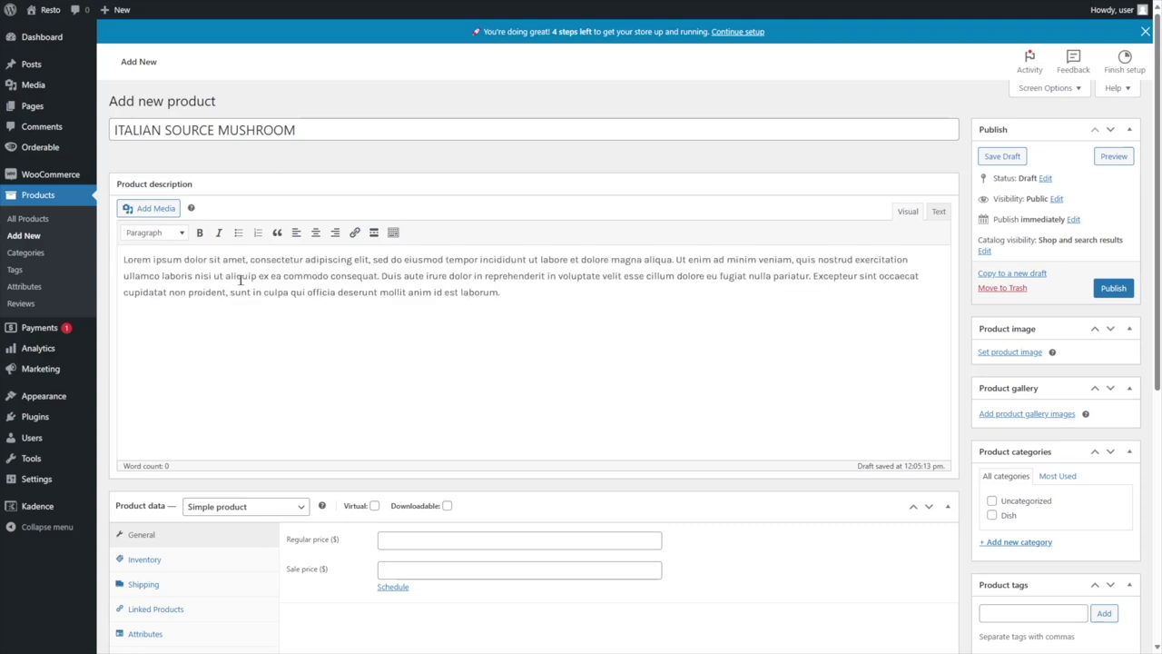
# - Set the grilled skewers photo Layer-0.jpg from the media library as the product image
pyautogui.scroll(-1, 591, 272)
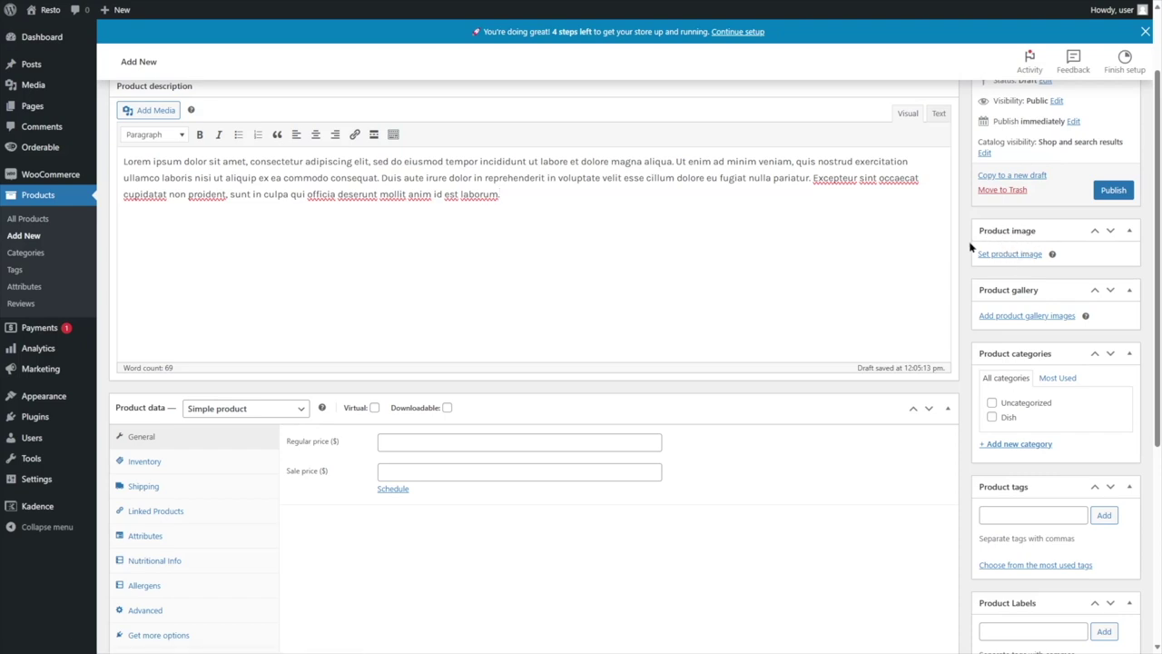
pyautogui.click(1019, 255)
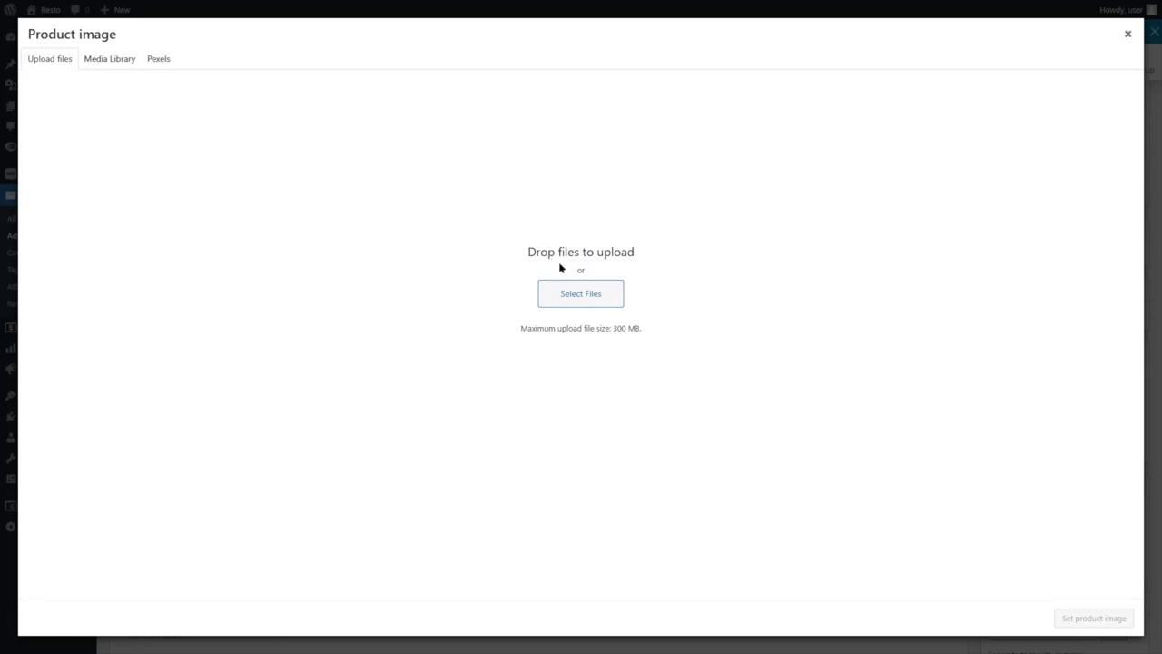
pyautogui.click(112, 69)
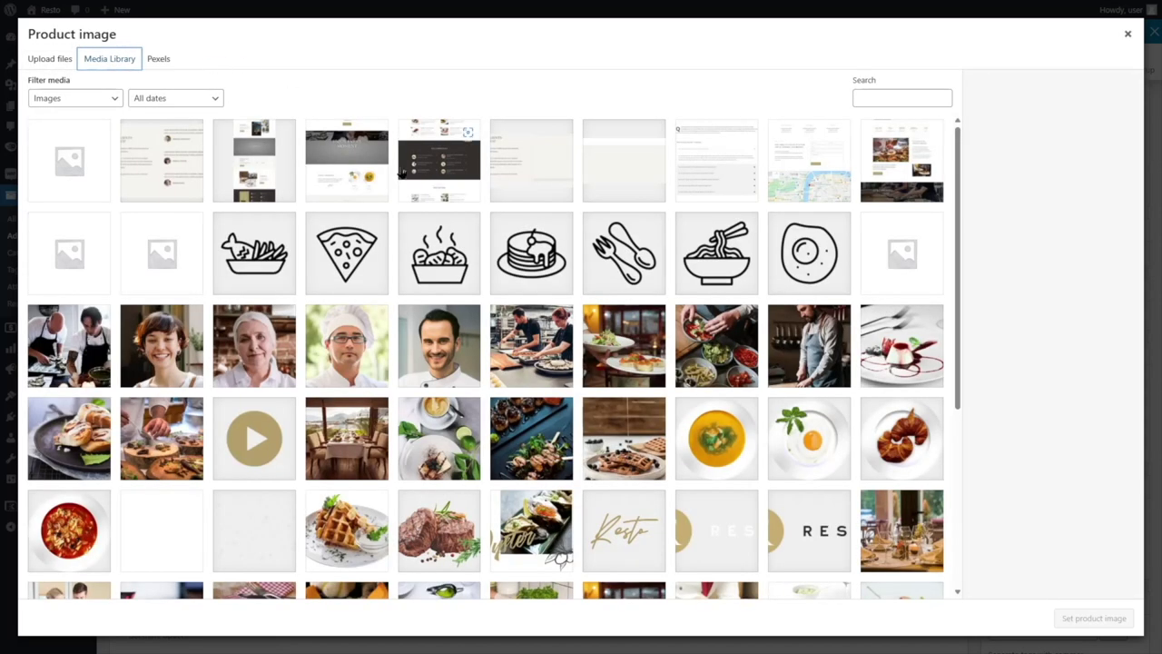
pyautogui.scroll(-1, 405, 190)
pyautogui.scroll(-1, 408, 199)
pyautogui.click(531, 274)
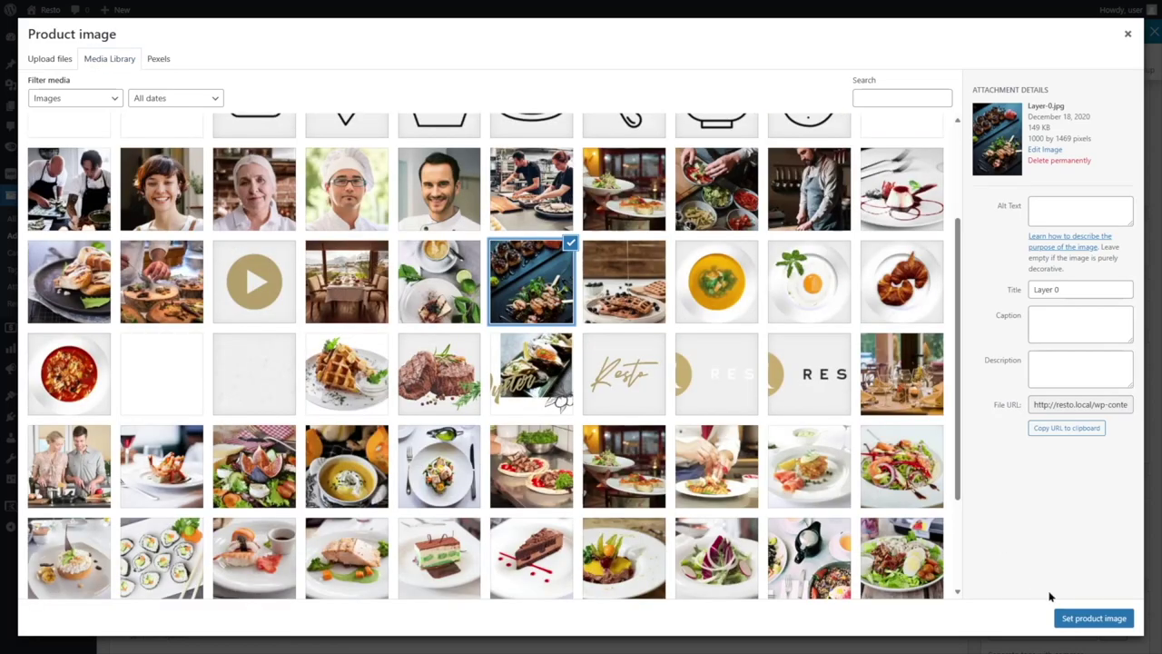
pyautogui.click(1095, 618)
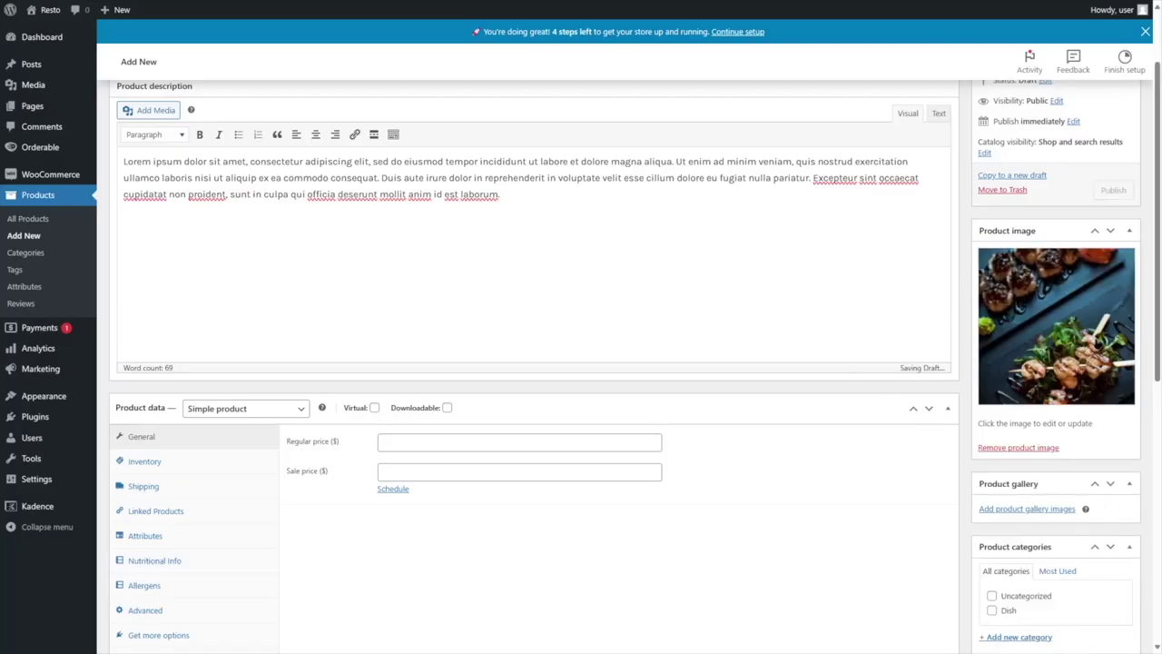
# - Create a new product category named Fish and Meat for the product
pyautogui.scroll(-2, 1041, 335)
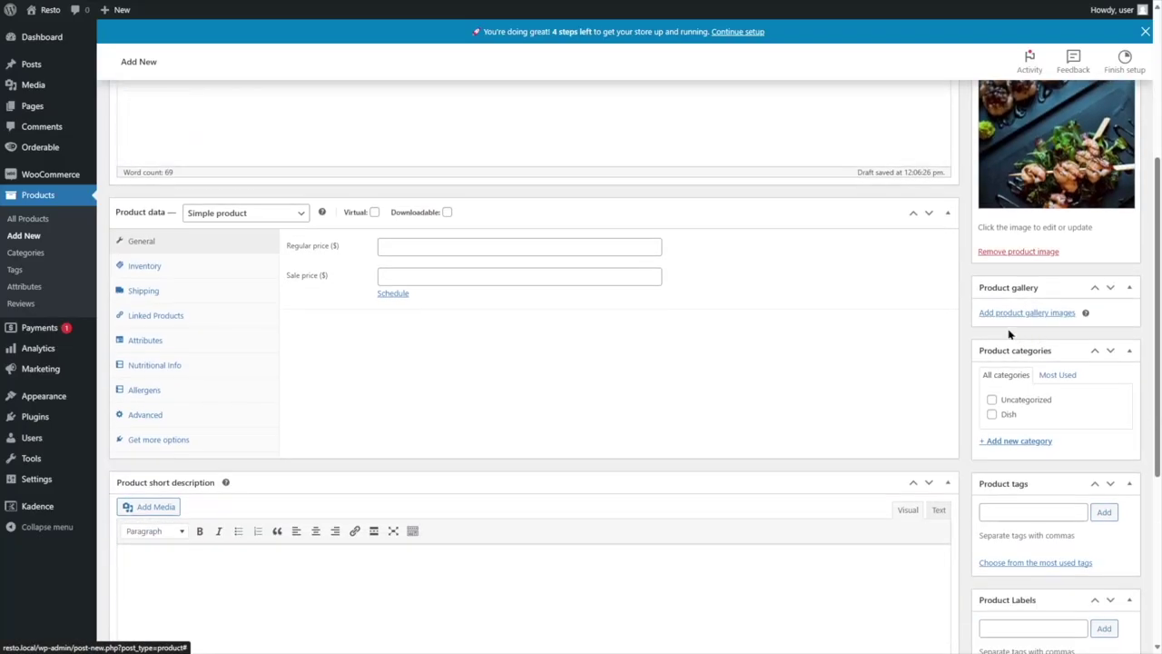
pyautogui.scroll(1, 1045, 310)
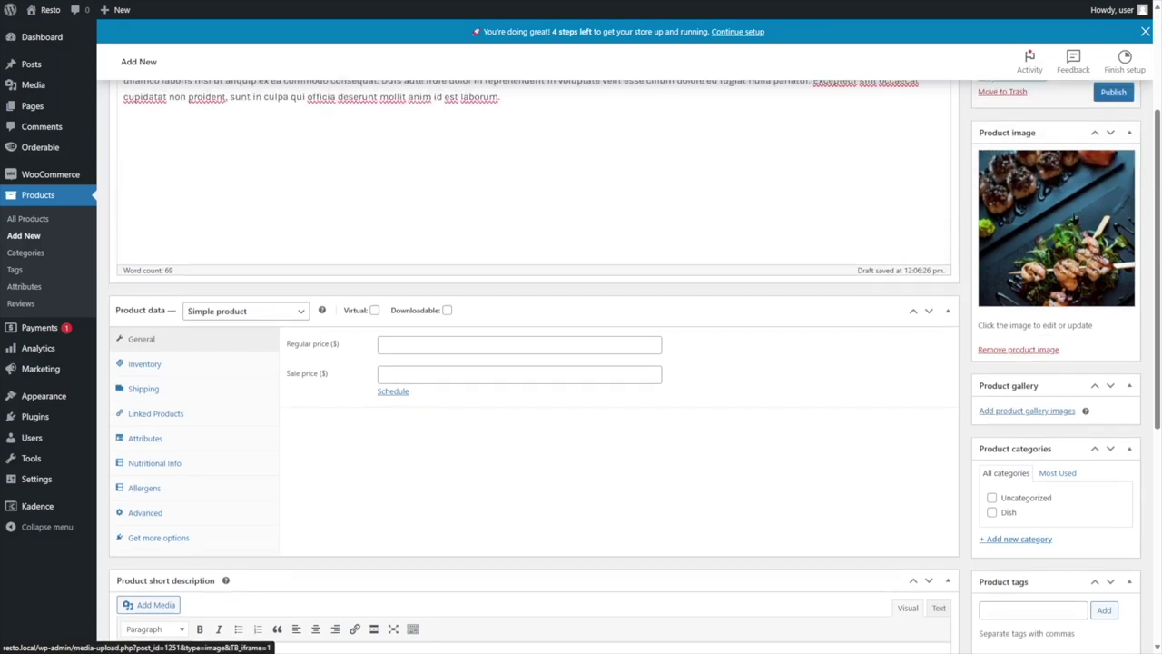
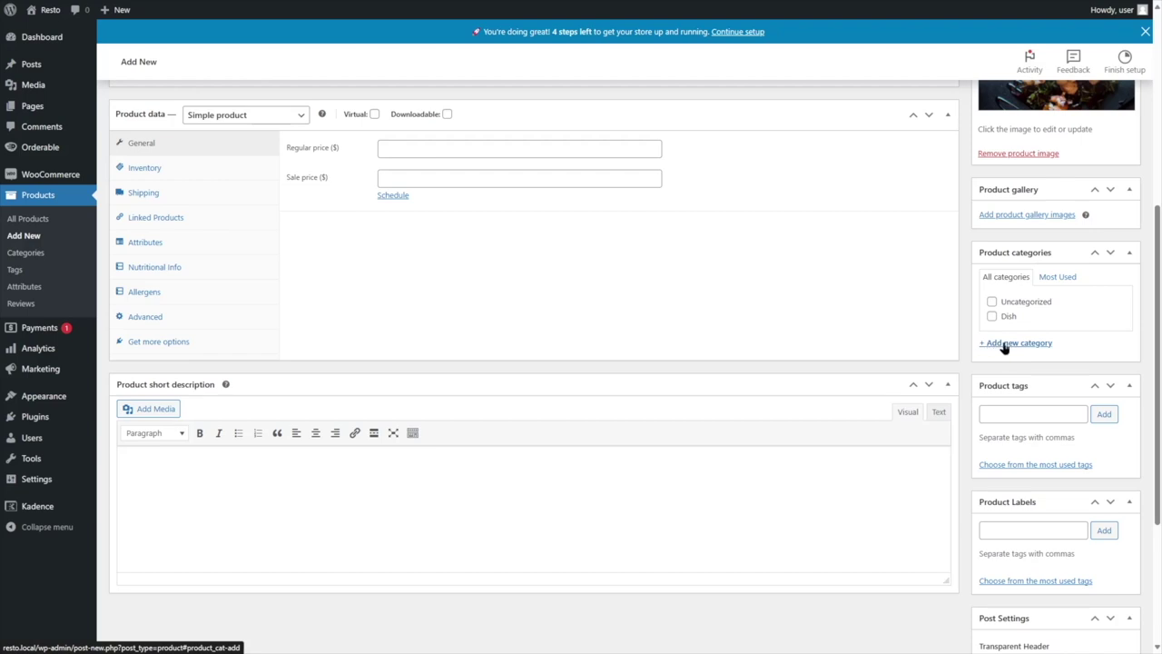
pyautogui.click(1017, 343)
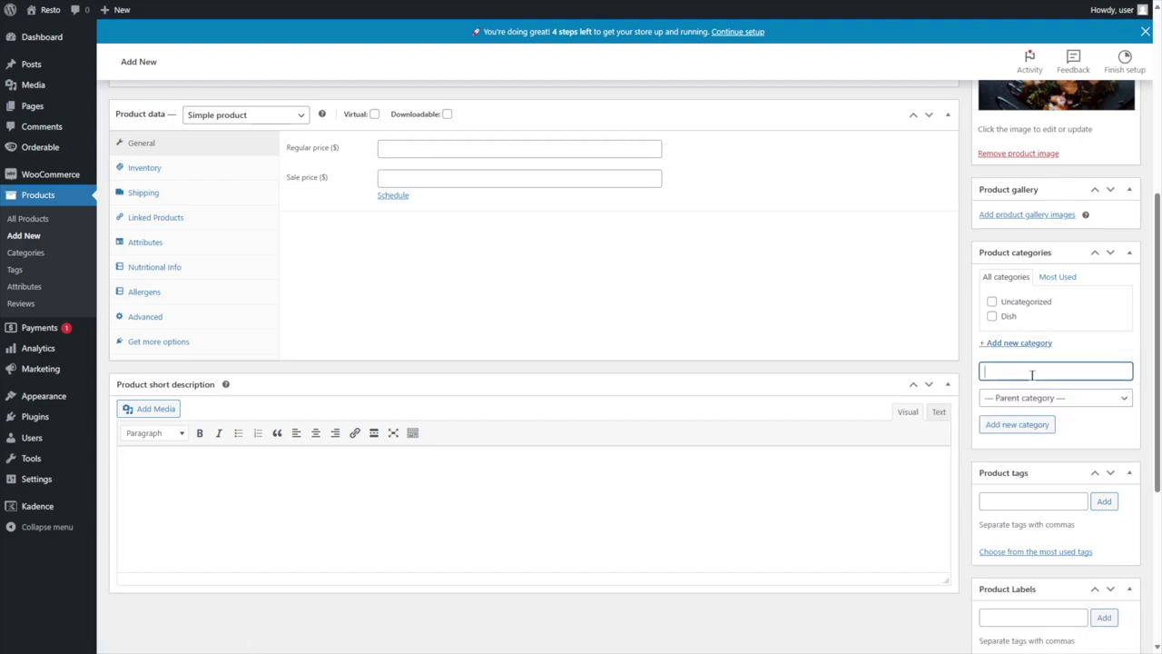
pyautogui.write('Fish and Meat')
pyautogui.press('Return')
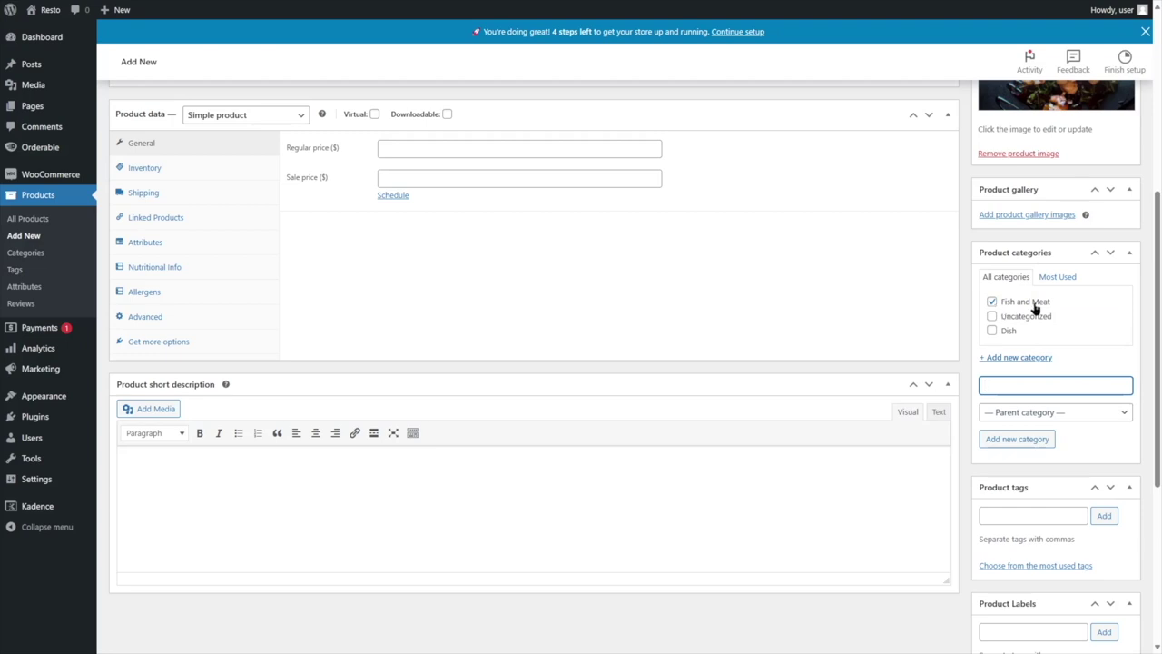
# - Add the product categories Desserts and Salads, and leave only Salads assigned to the product
pyautogui.click(1017, 414)
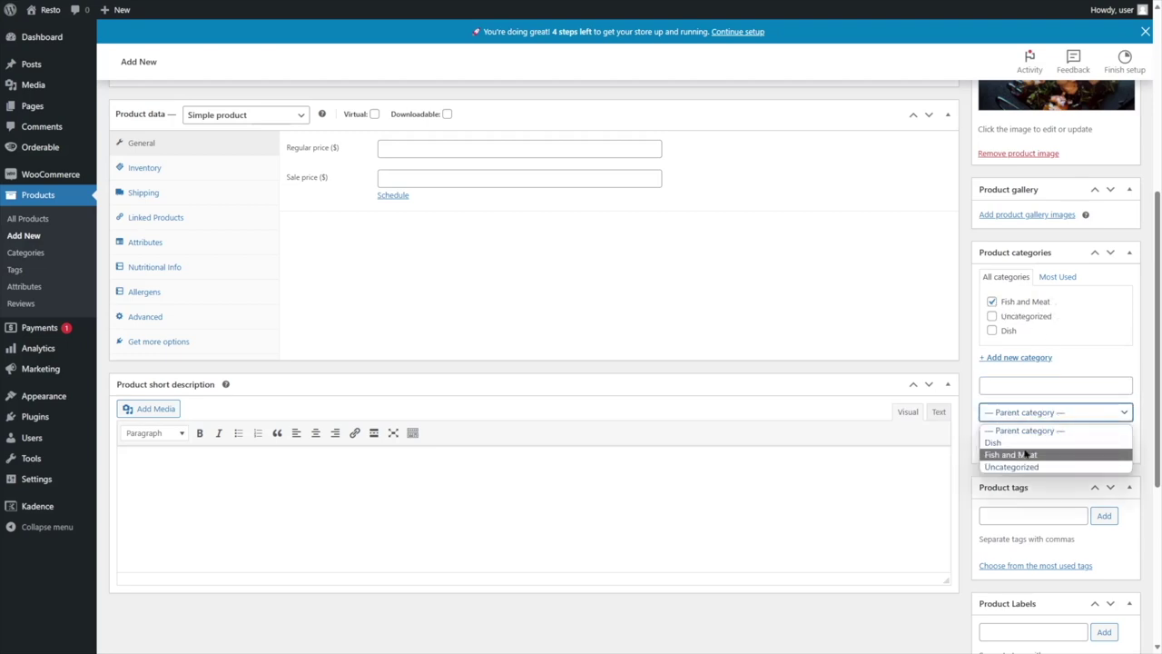
pyautogui.click(1014, 383)
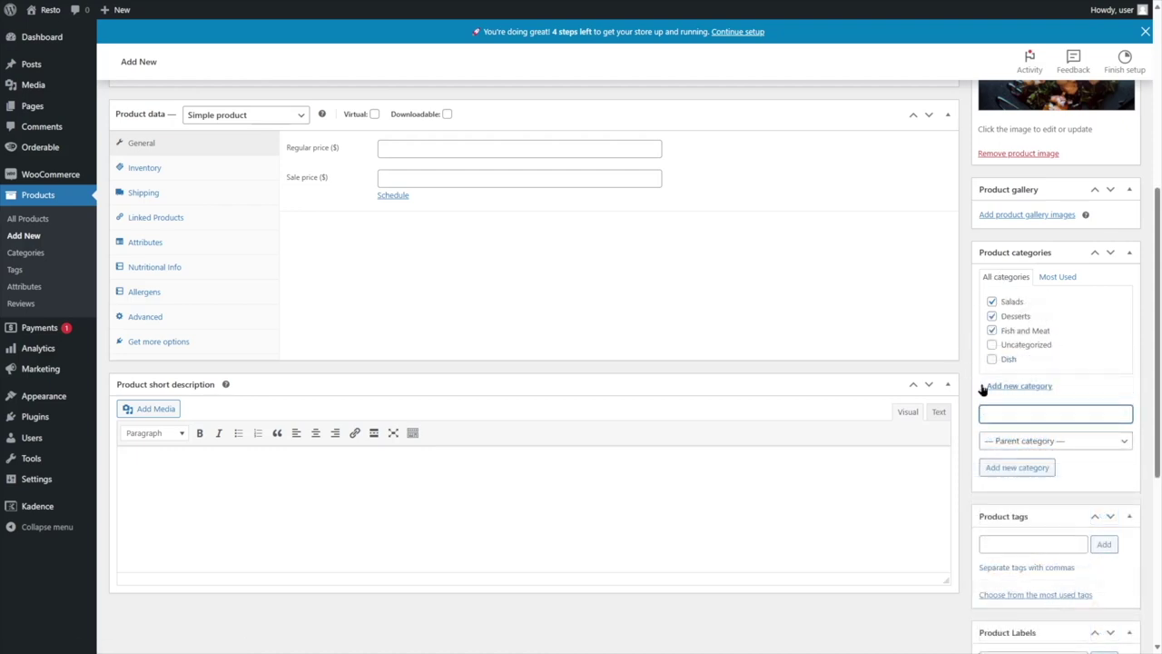
pyautogui.click(992, 331)
pyautogui.click(993, 316)
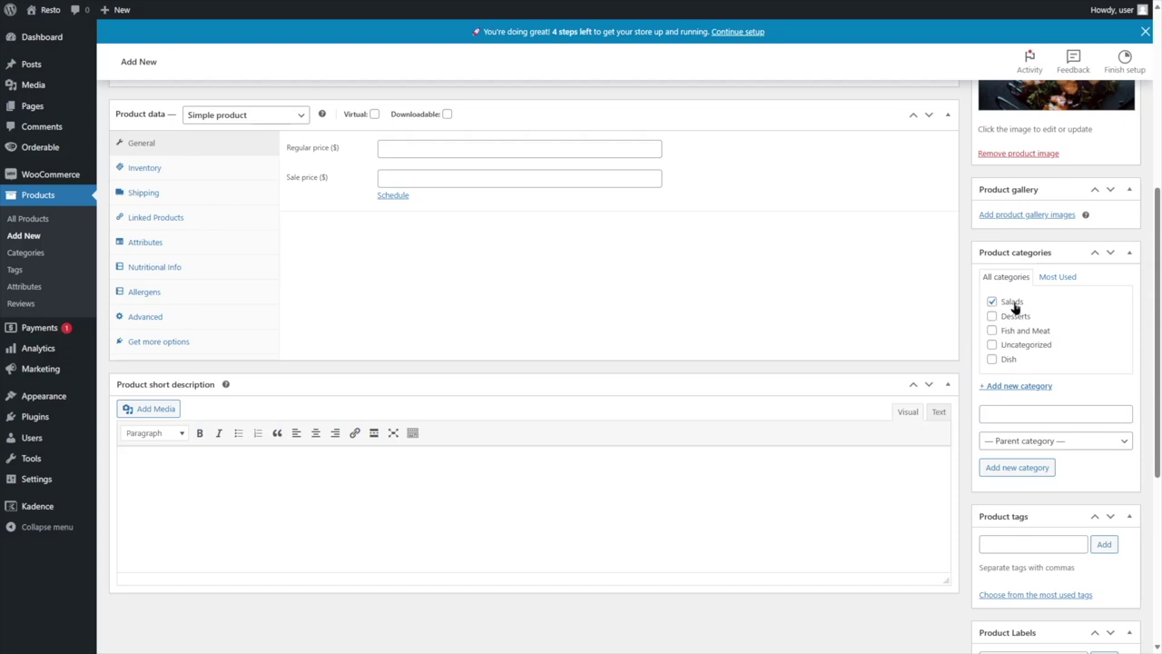
# - Look over the remaining product fields and set the product's regular price to 14.99
pyautogui.scroll(3, 1015, 308)
pyautogui.scroll(-2, 792, 324)
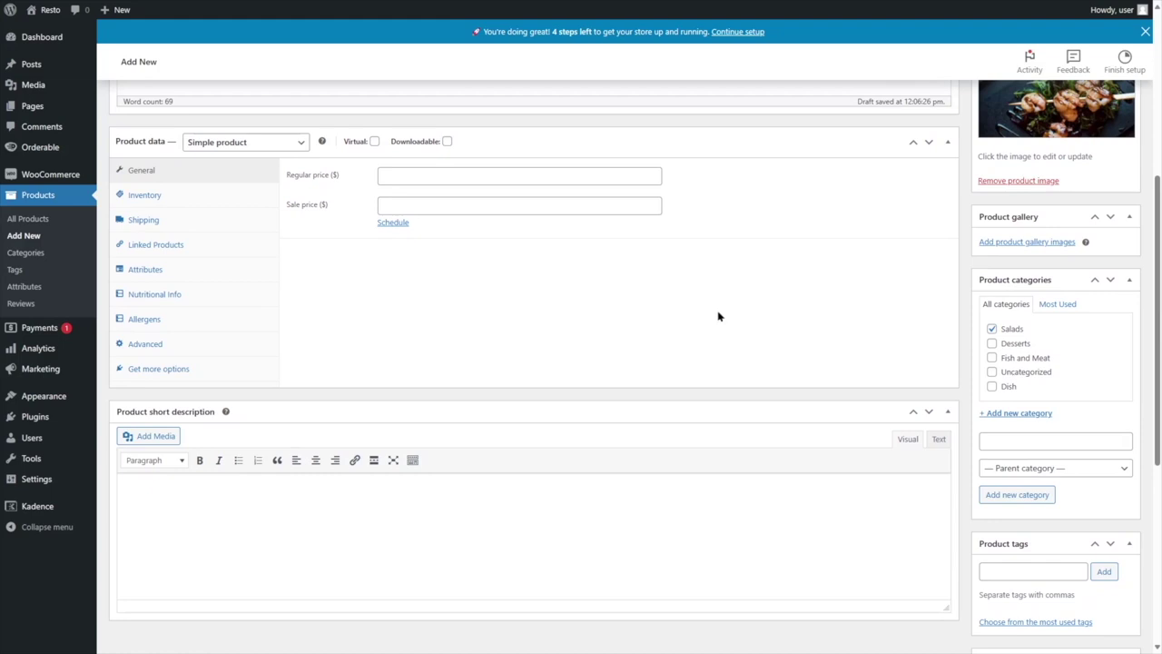
pyautogui.scroll(-3, 348, 439)
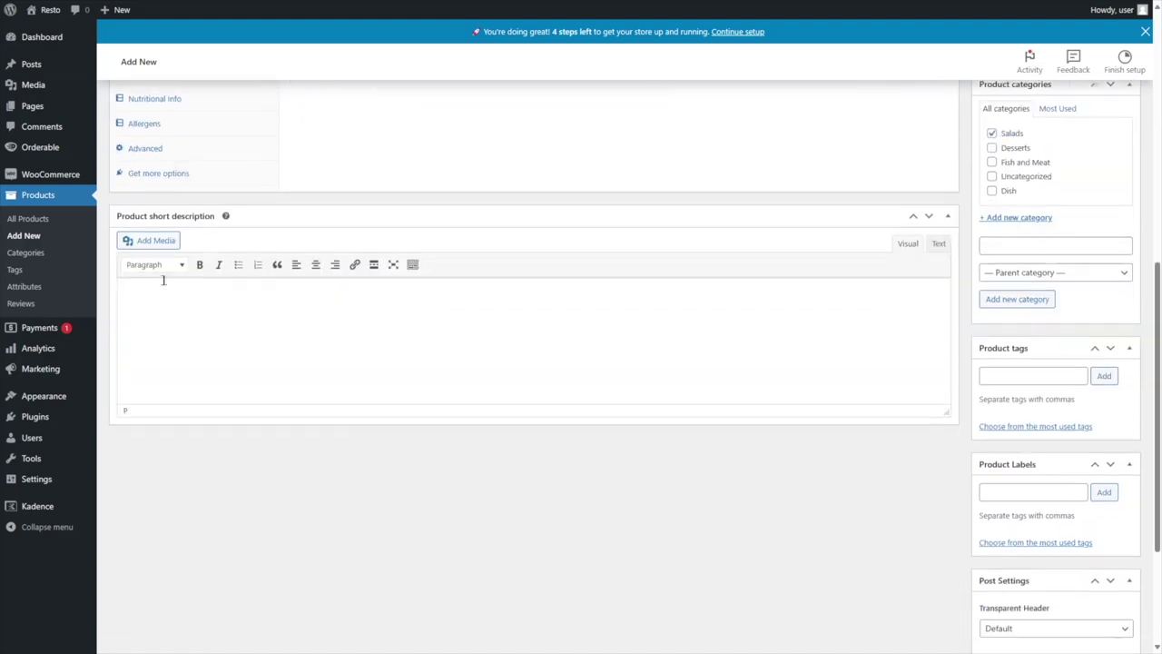
pyautogui.scroll(4, 470, 359)
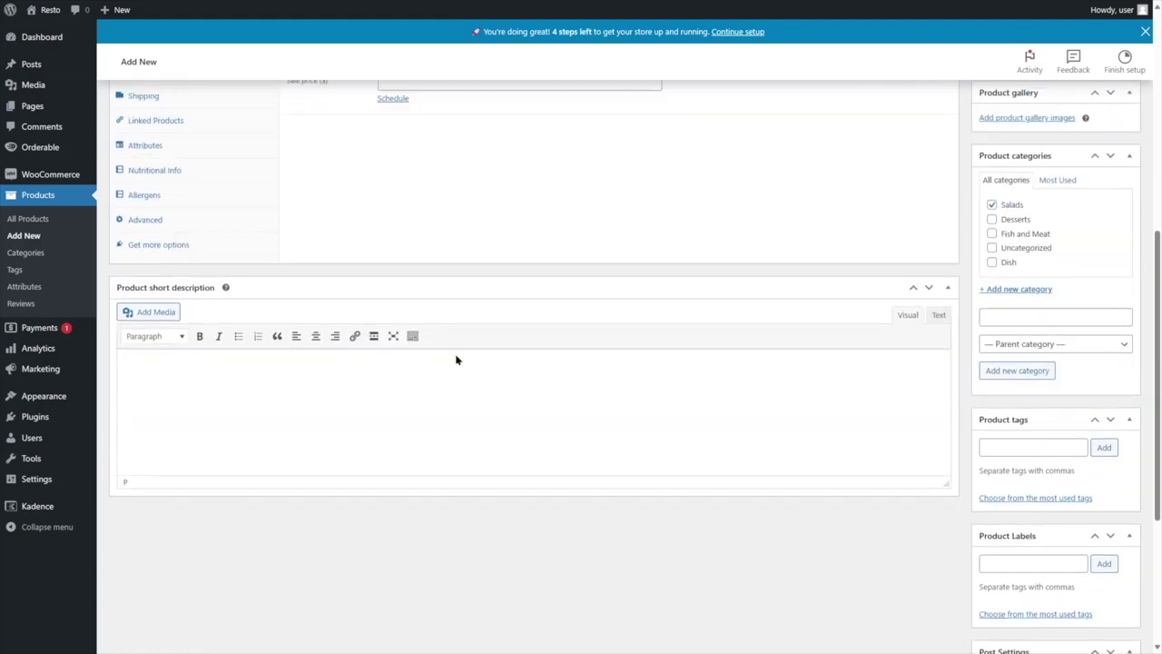
pyautogui.scroll(2, 516, 364)
pyautogui.scroll(-2, 499, 345)
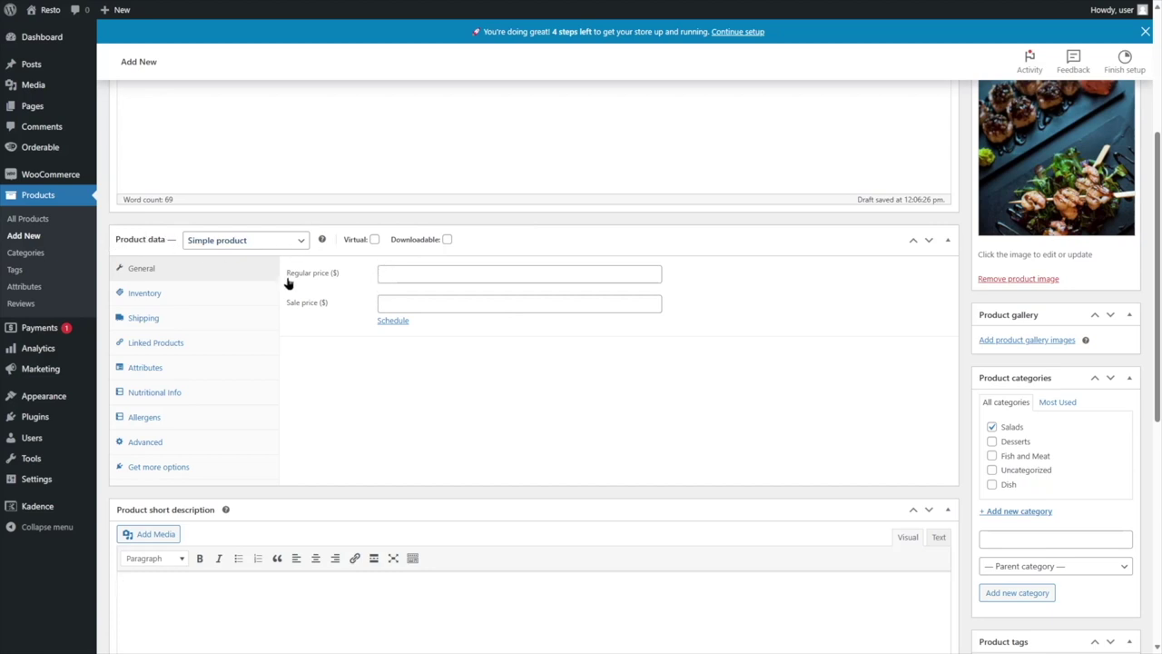
pyautogui.click(403, 275)
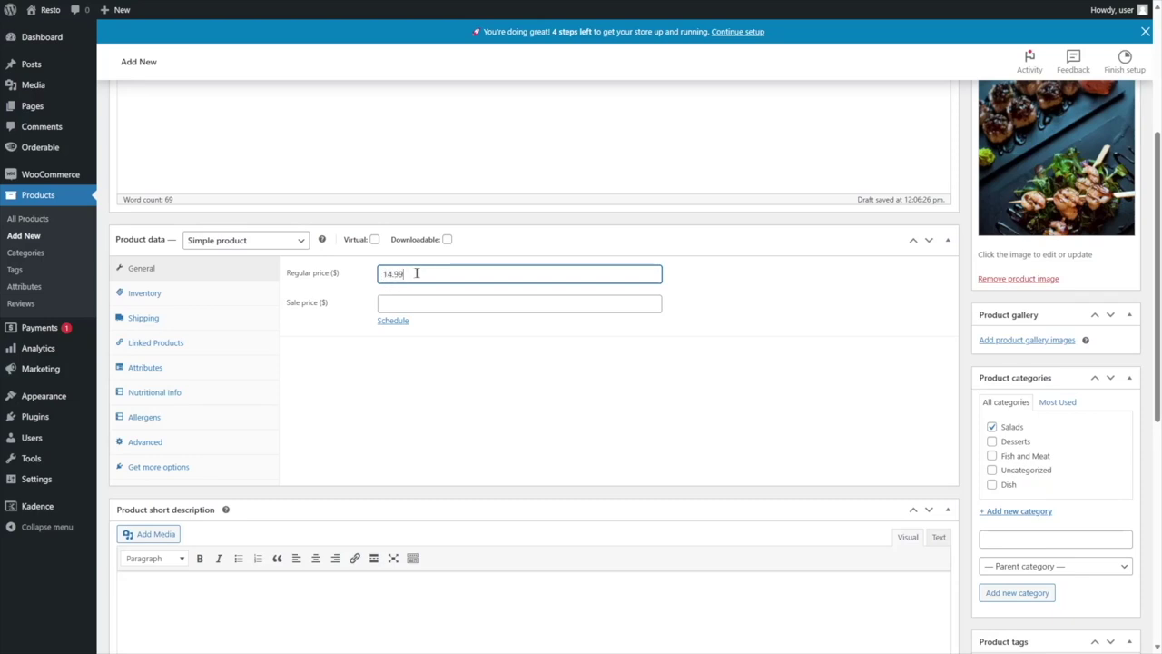
pyautogui.click(859, 271)
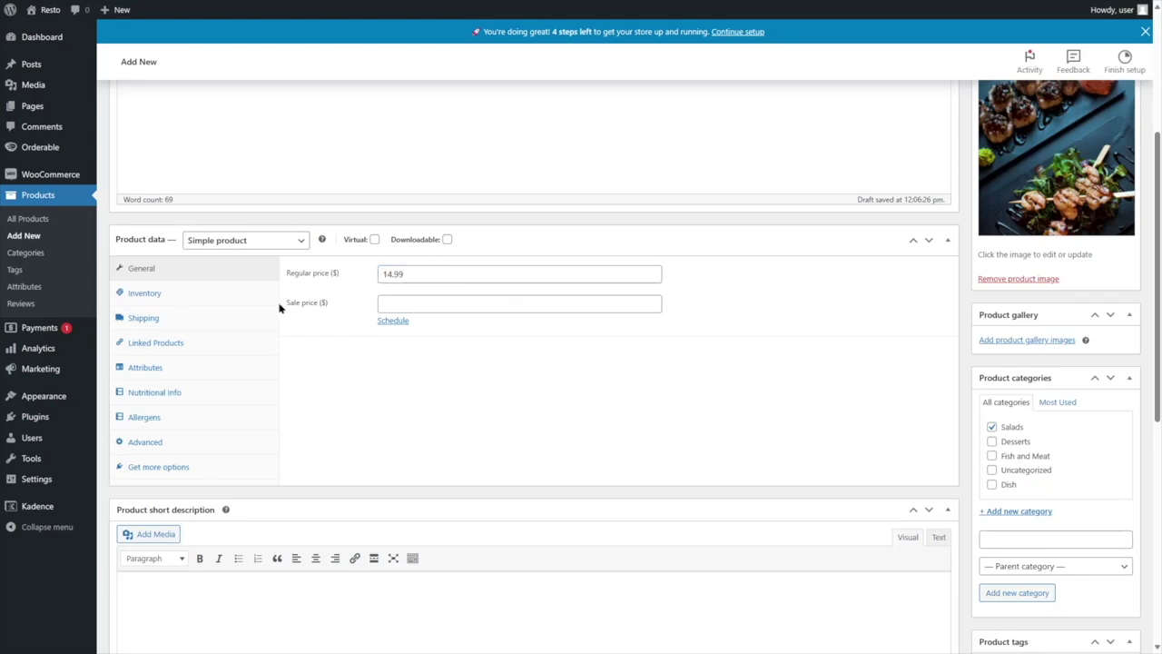
# - Set the product's sale price to 10.99
pyautogui.scroll(3, 1045, 344)
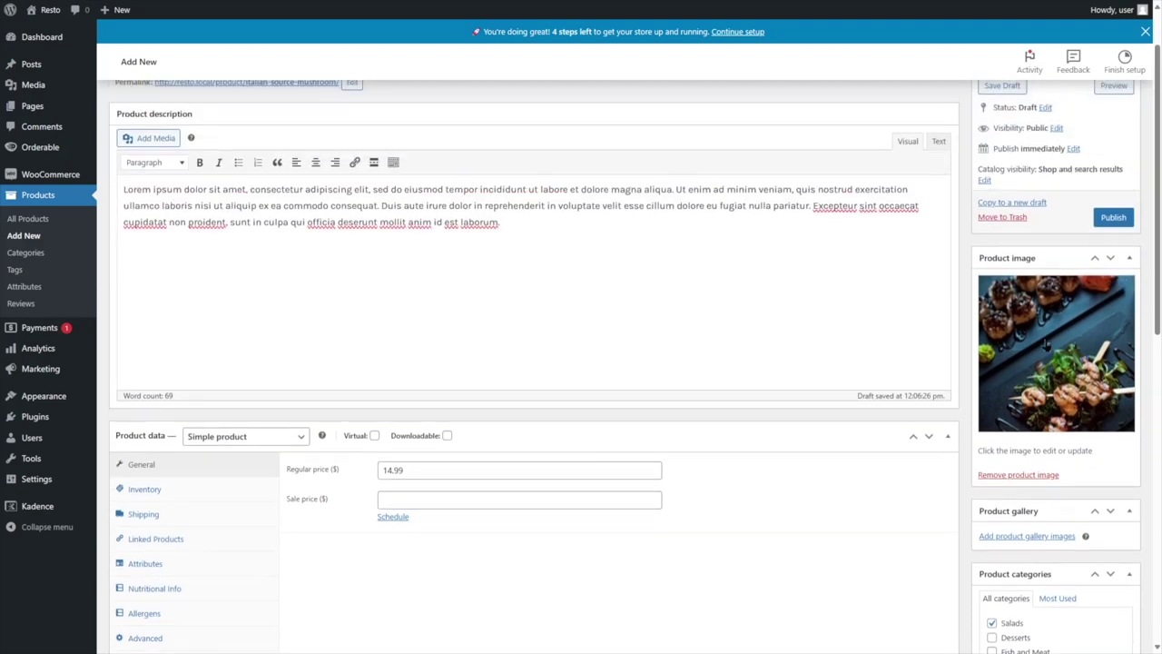
pyautogui.scroll(-1, 336, 426)
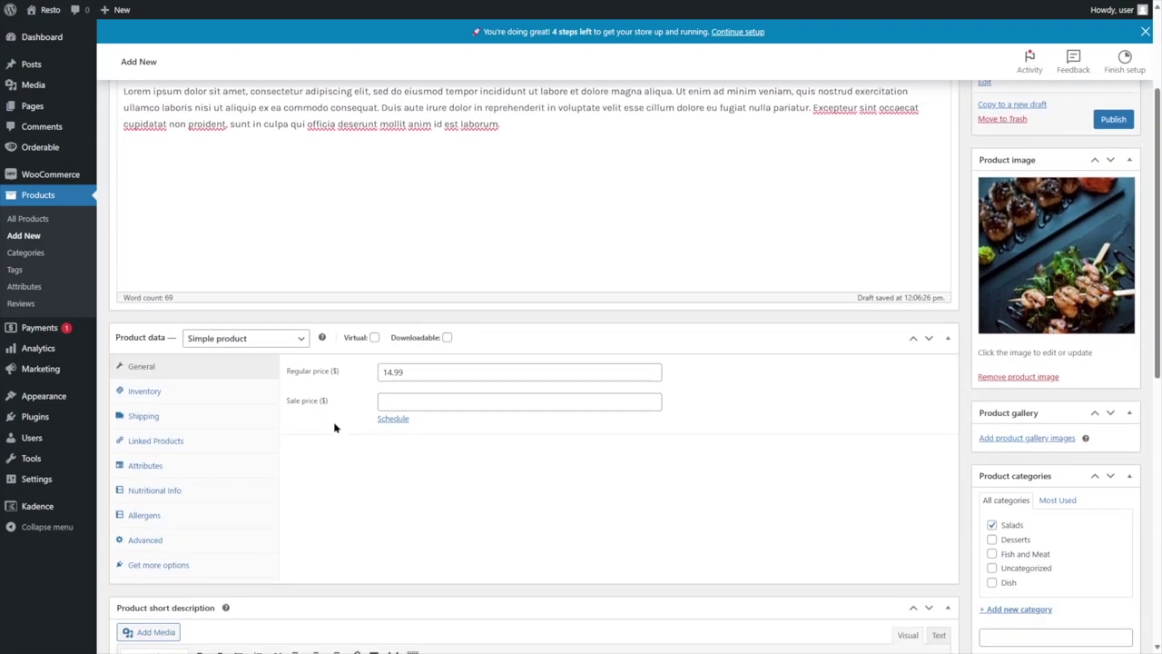
pyautogui.click(395, 400)
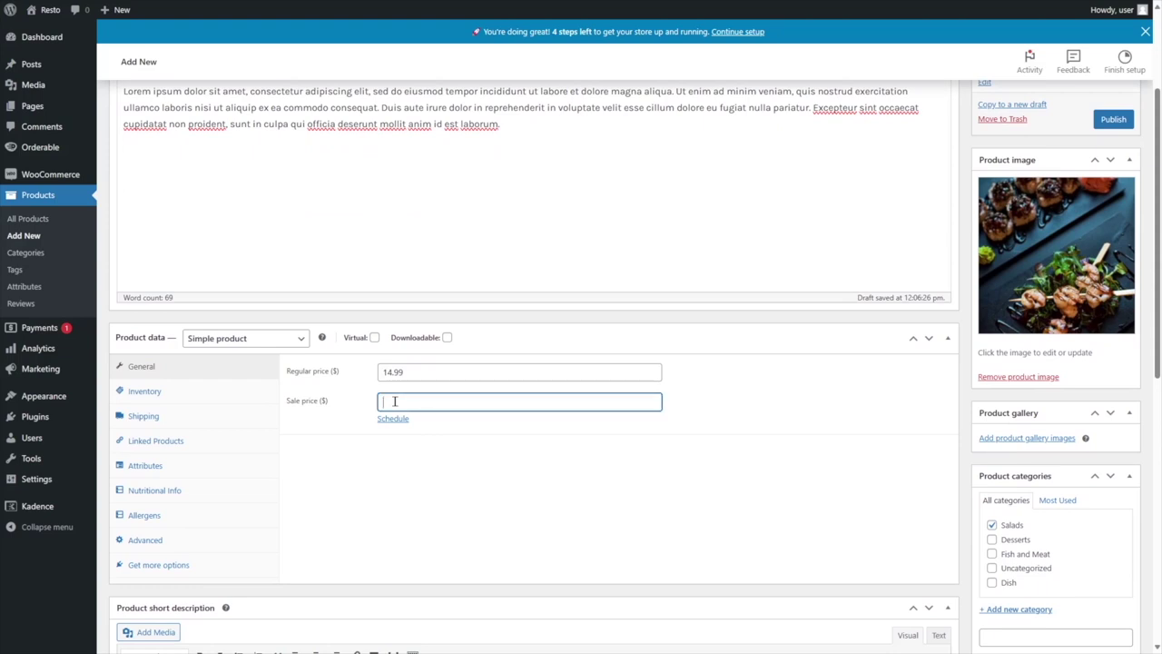
pyautogui.click(566, 464)
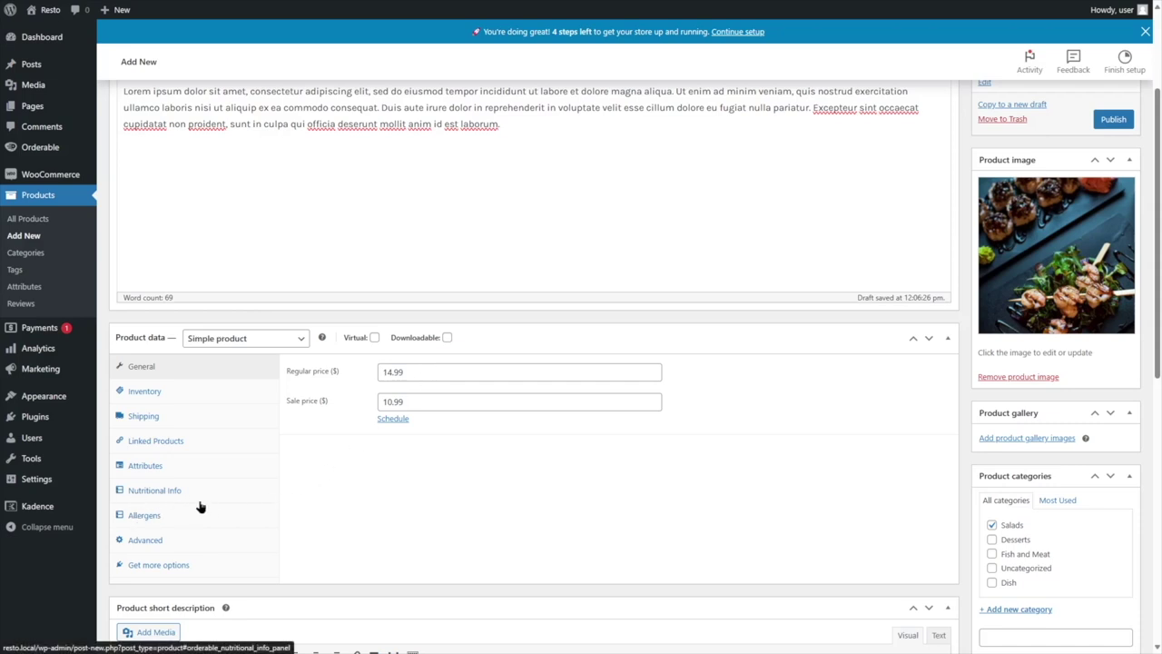
# - Save nutritional info: 700g serving, 3.61 calories, 5 servings, fats 0.34/0.28/0.16, cholesterol 3.26, sodium 5, fiber 1.0, sugars 2.23/1.01, protein 53, Vitamin B6 0.6, Niacin 3.16
pyautogui.click(167, 496)
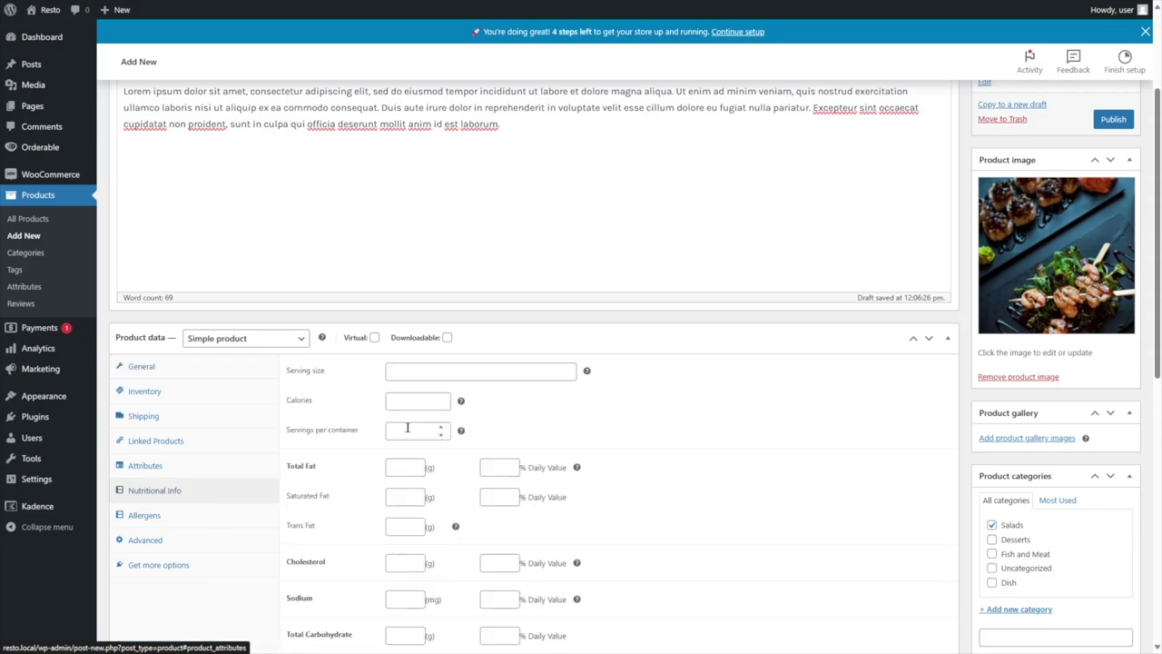
pyautogui.scroll(-2, 406, 423)
pyautogui.scroll(-1, 406, 423)
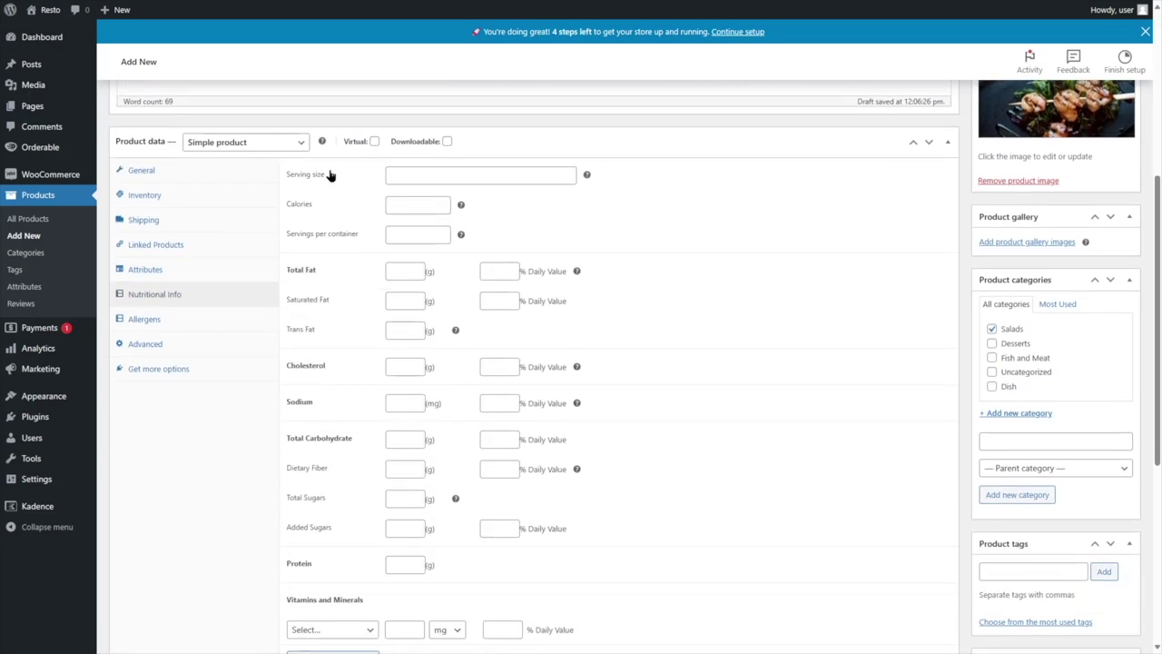
pyautogui.click(414, 171)
pyautogui.scroll(-1, 342, 539)
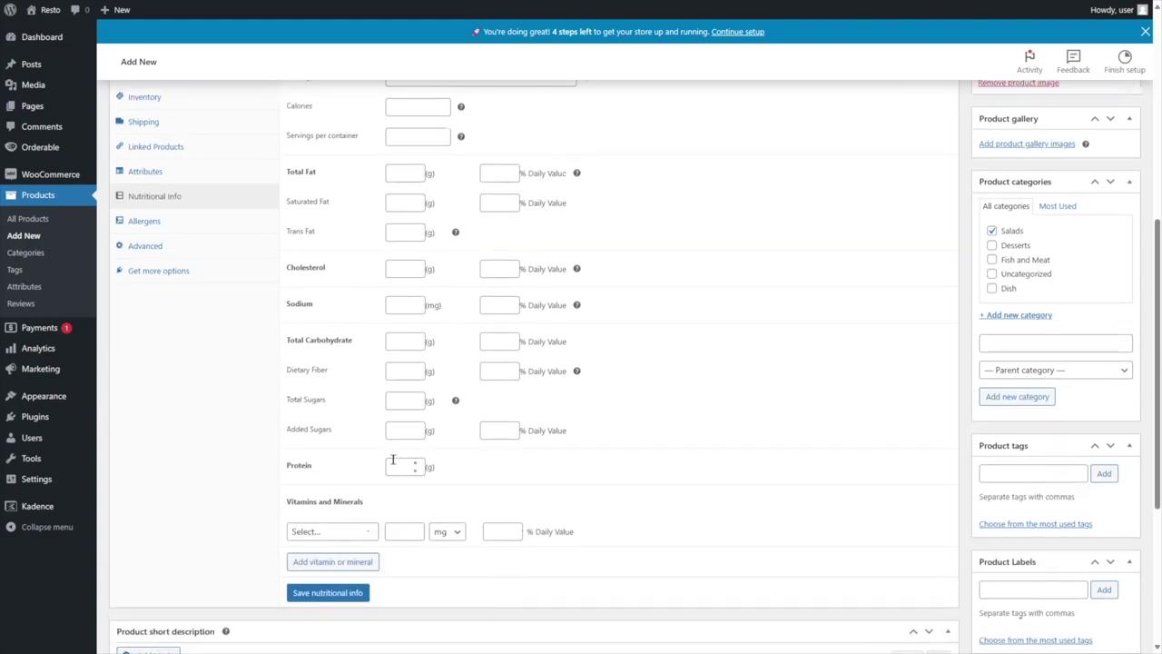
pyautogui.scroll(1, 372, 514)
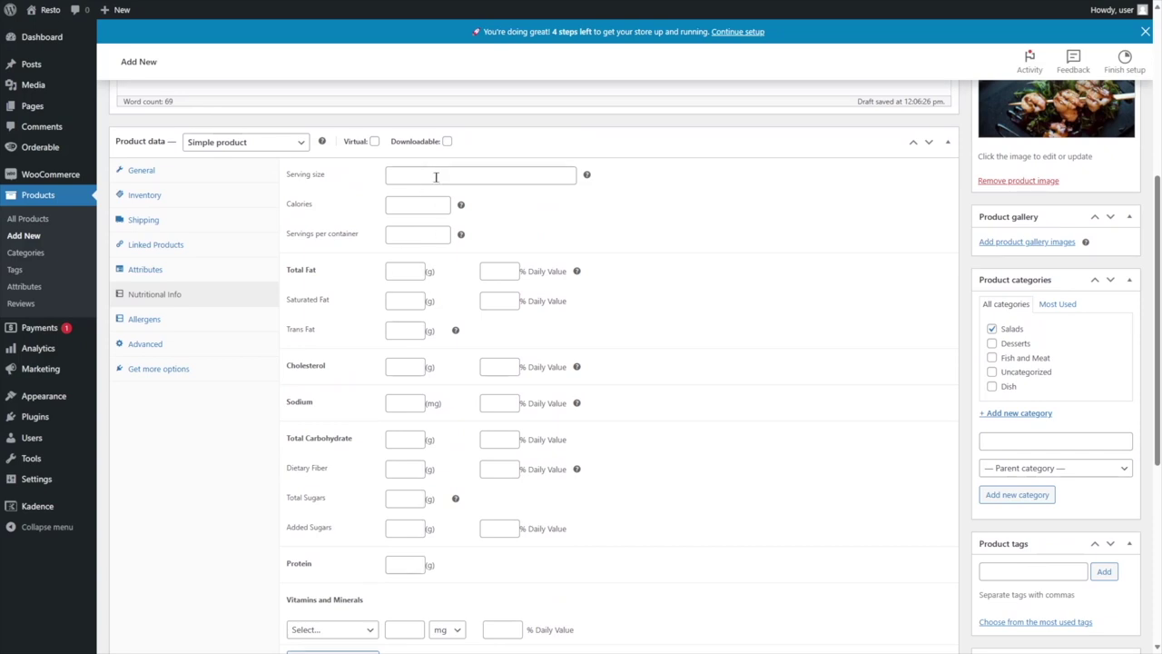
pyautogui.scroll(1, 757, 437)
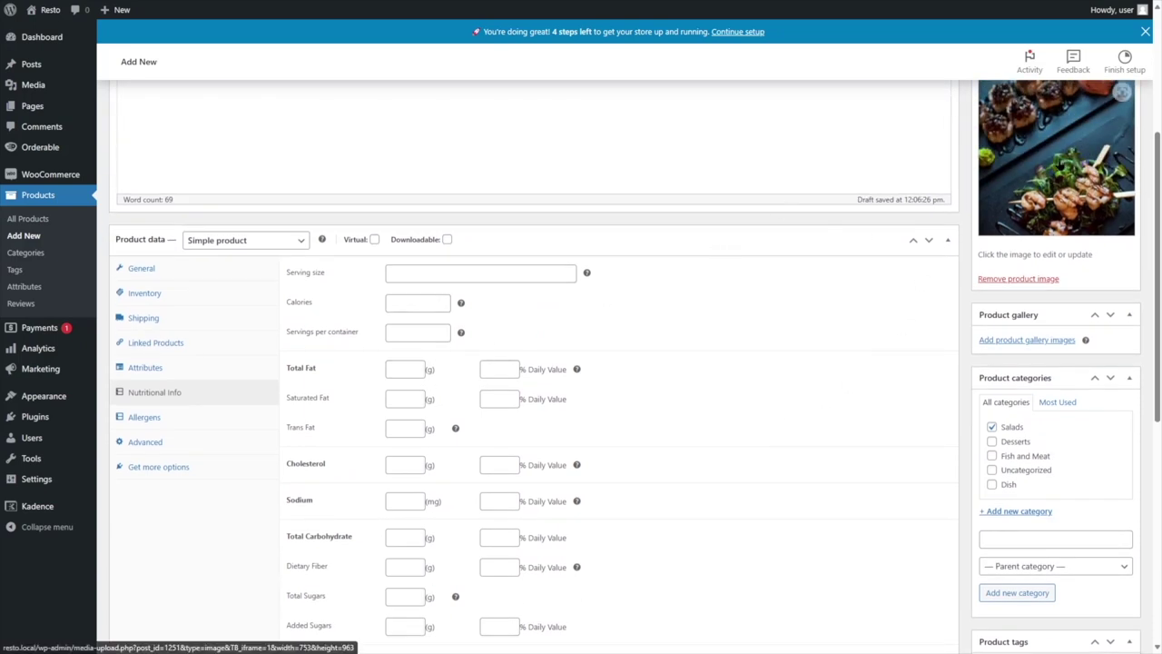
pyautogui.scroll(-1, 409, 345)
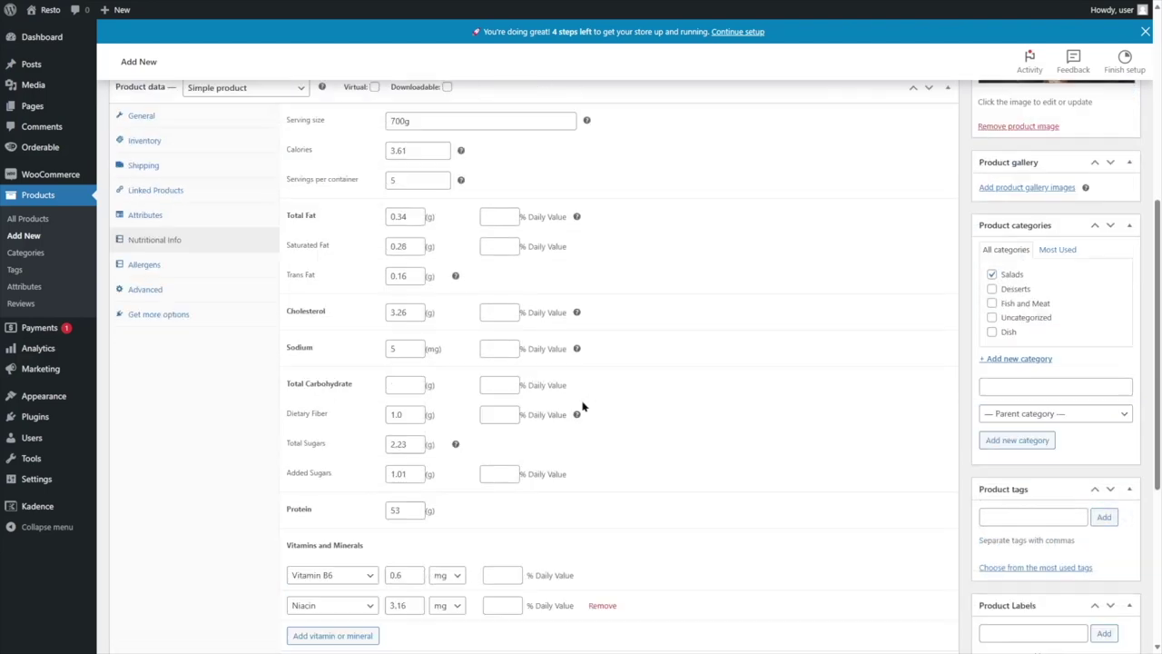
pyautogui.scroll(1, 581, 408)
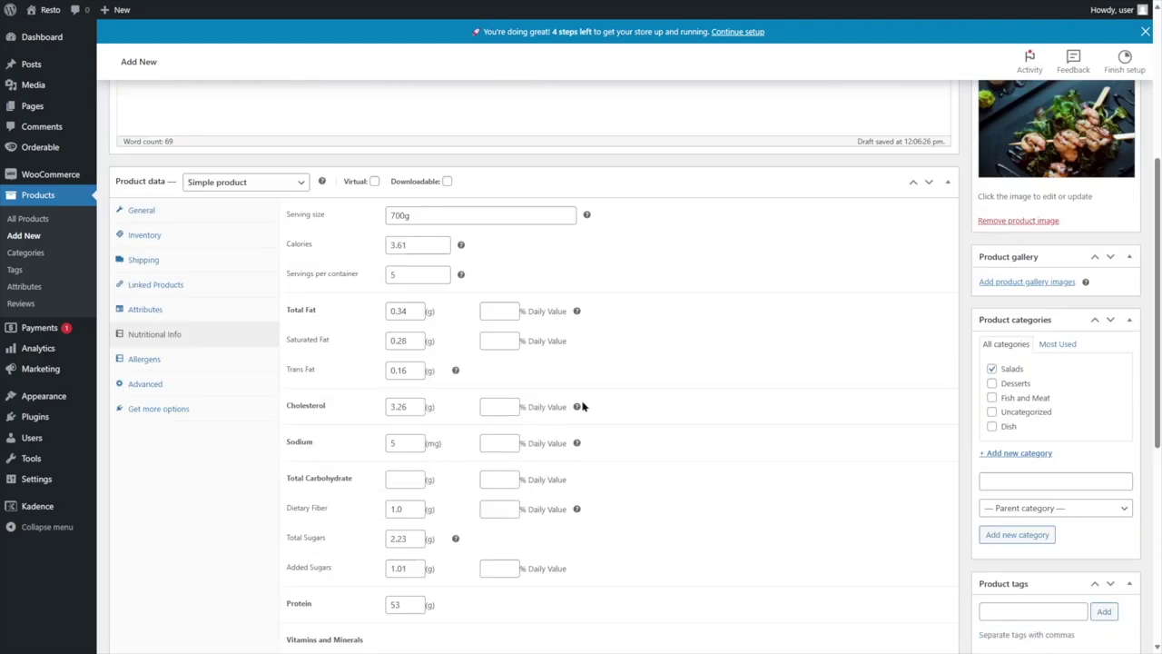
pyautogui.scroll(-2, 432, 486)
pyautogui.scroll(-1, 432, 485)
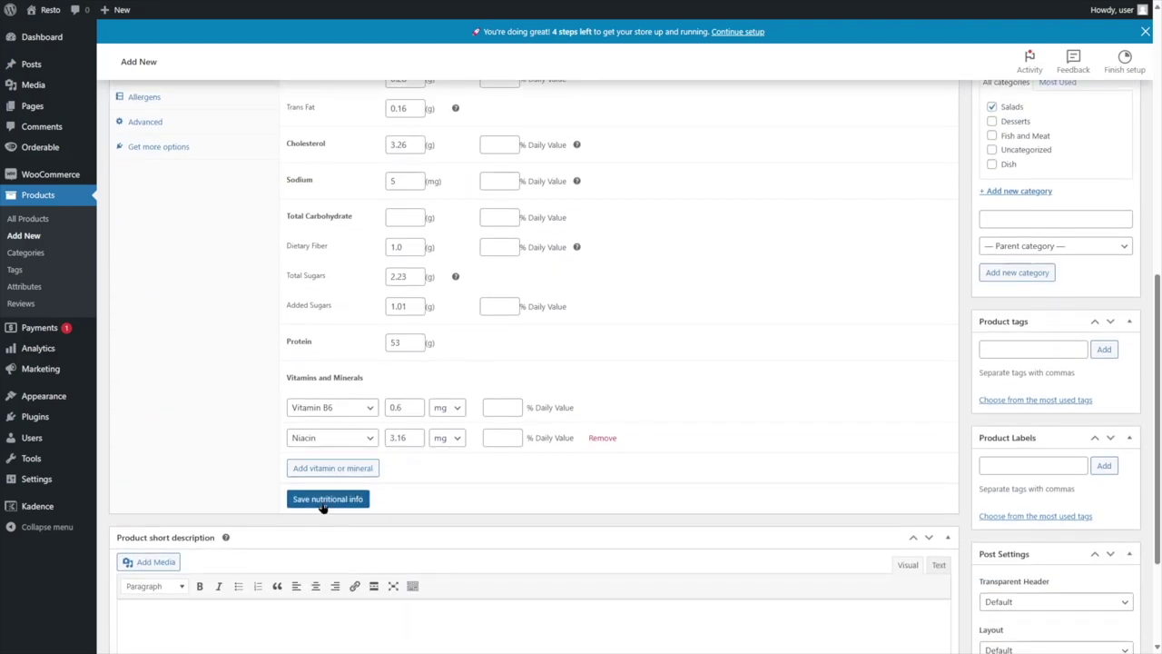
pyautogui.click(323, 505)
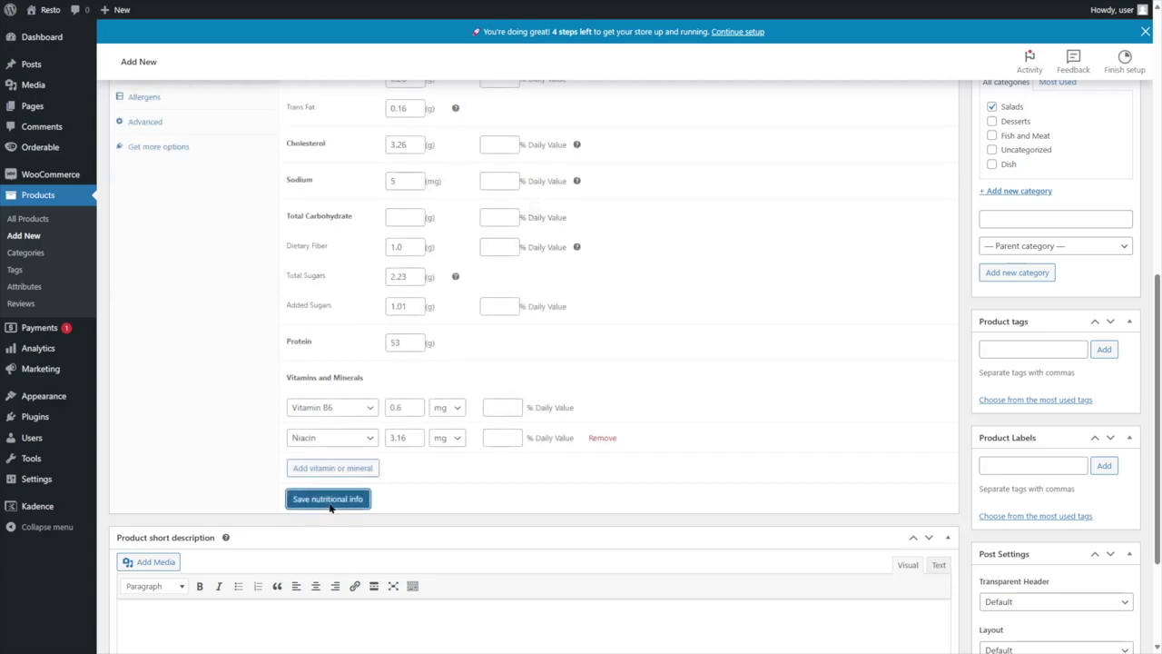
# - Check the product's allergen fields, leave them empty, then publish the product and view it in the list of all products
pyautogui.scroll(4, 298, 350)
pyautogui.click(182, 397)
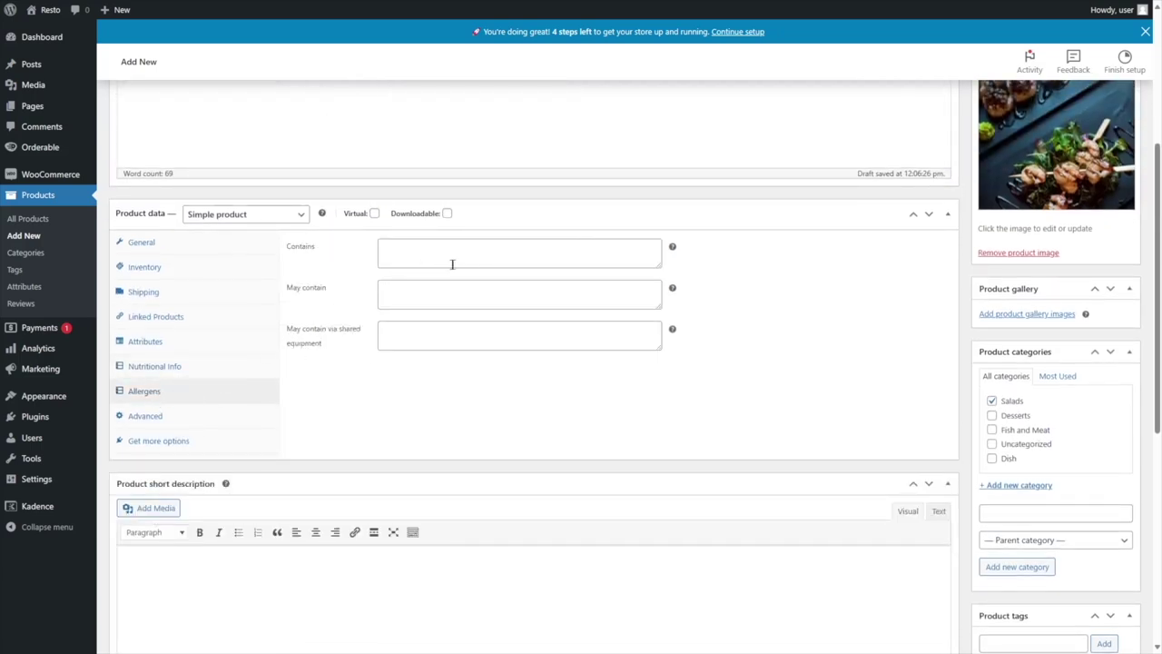
pyautogui.scroll(1, 410, 279)
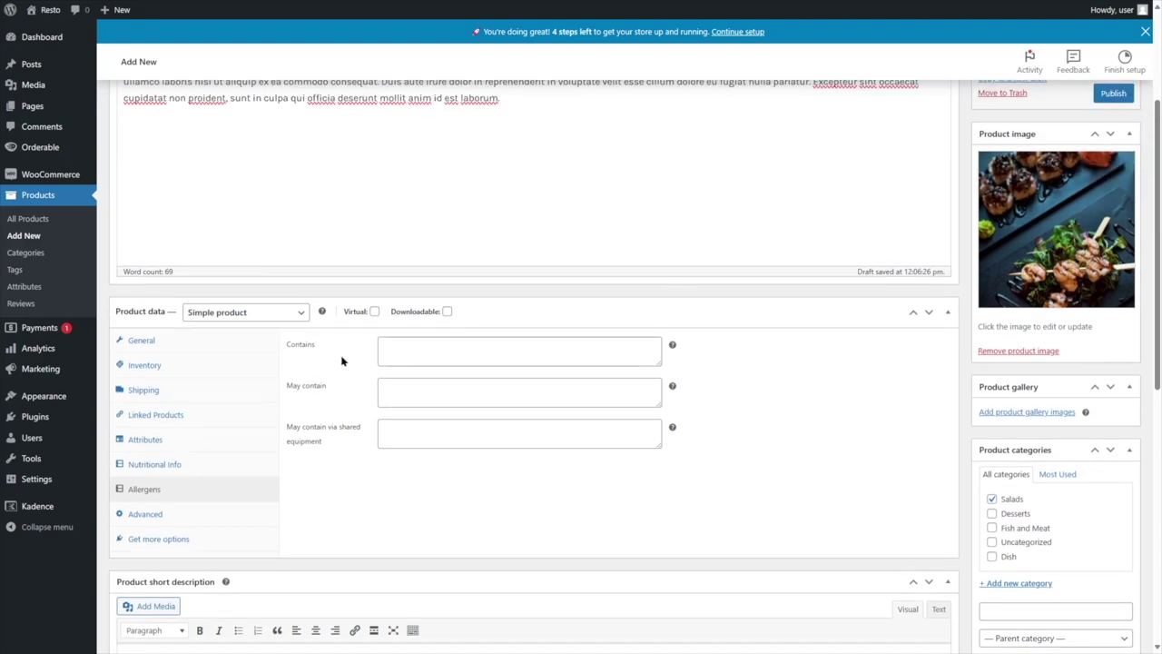
pyautogui.click(388, 351)
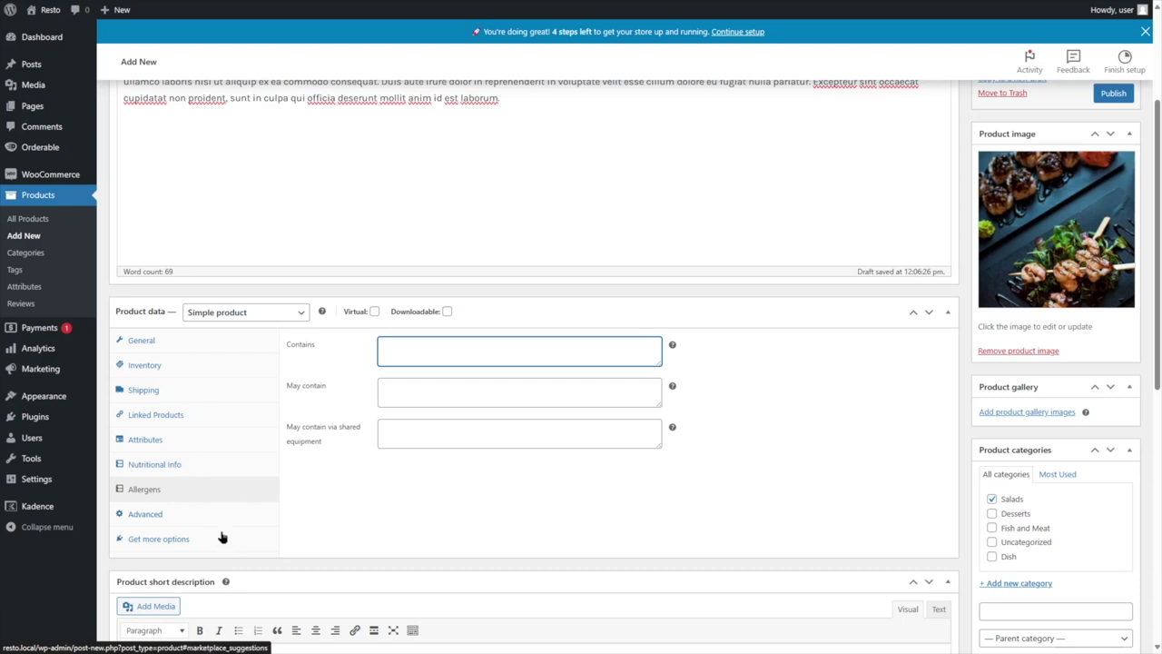
pyautogui.scroll(3, 913, 493)
pyautogui.click(1125, 289)
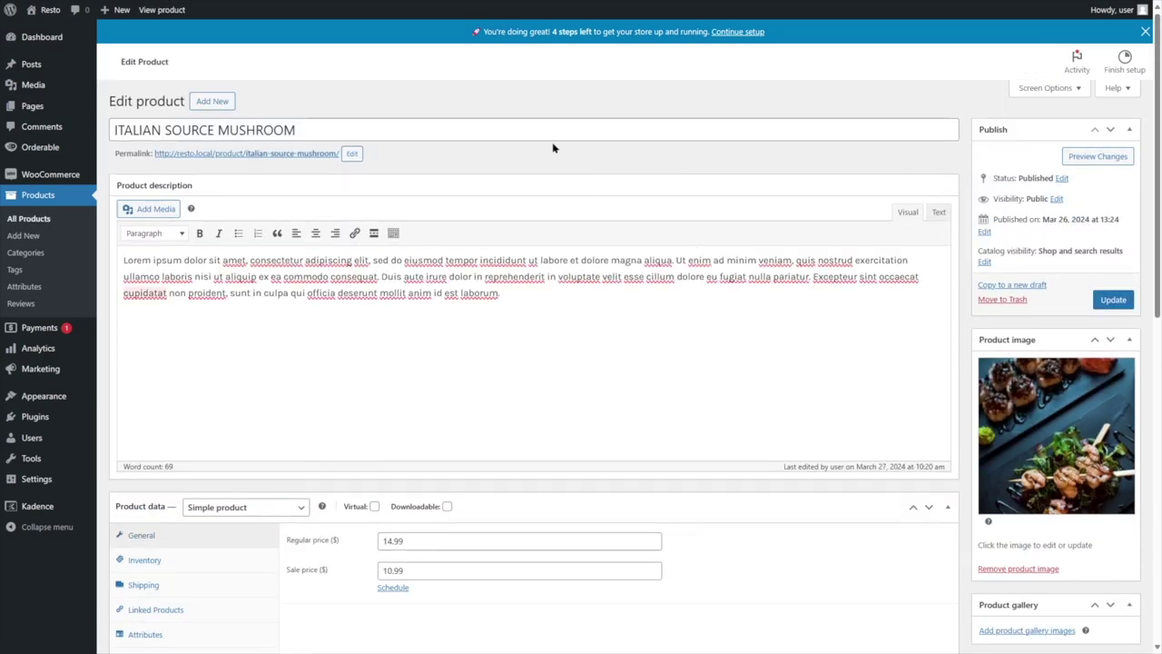
pyautogui.click(35, 221)
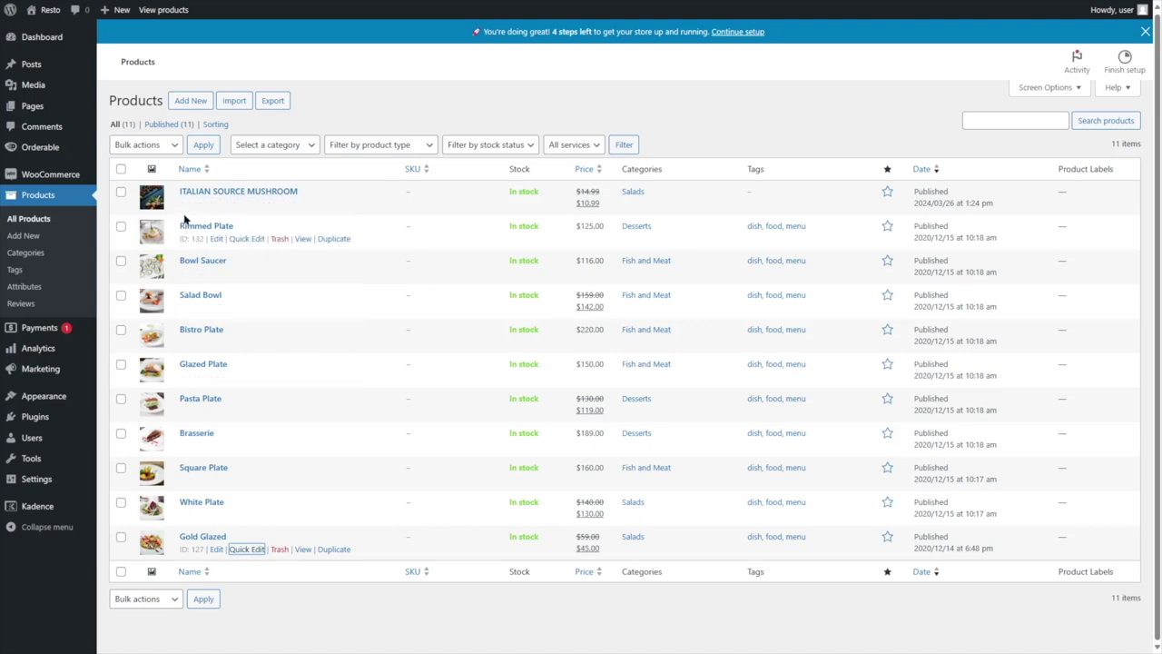
pyautogui.click(548, 110)
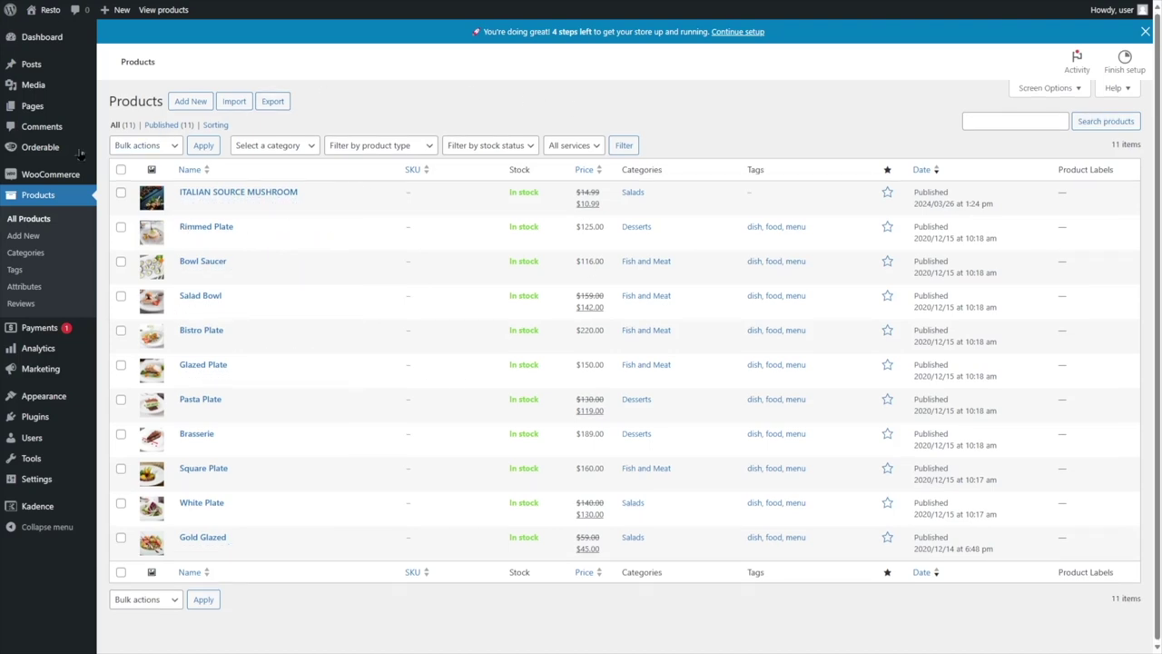
# - Start a new Orderable product layout and set it to display the Desserts category
pyautogui.moveTo(36, 153)
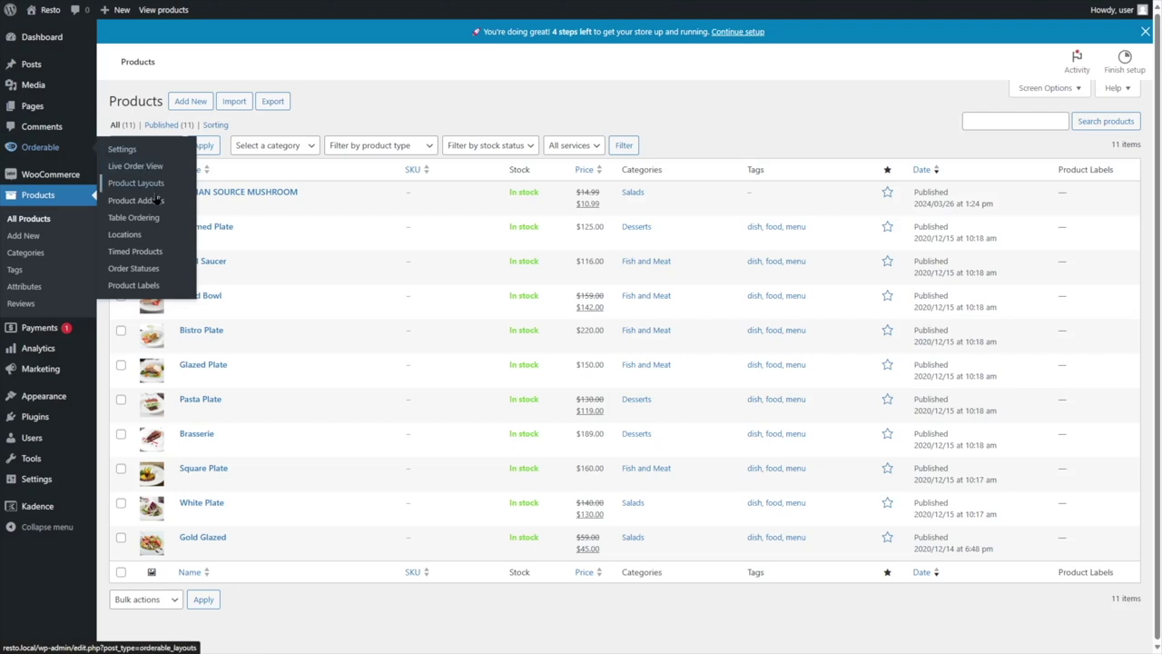
pyautogui.click(128, 183)
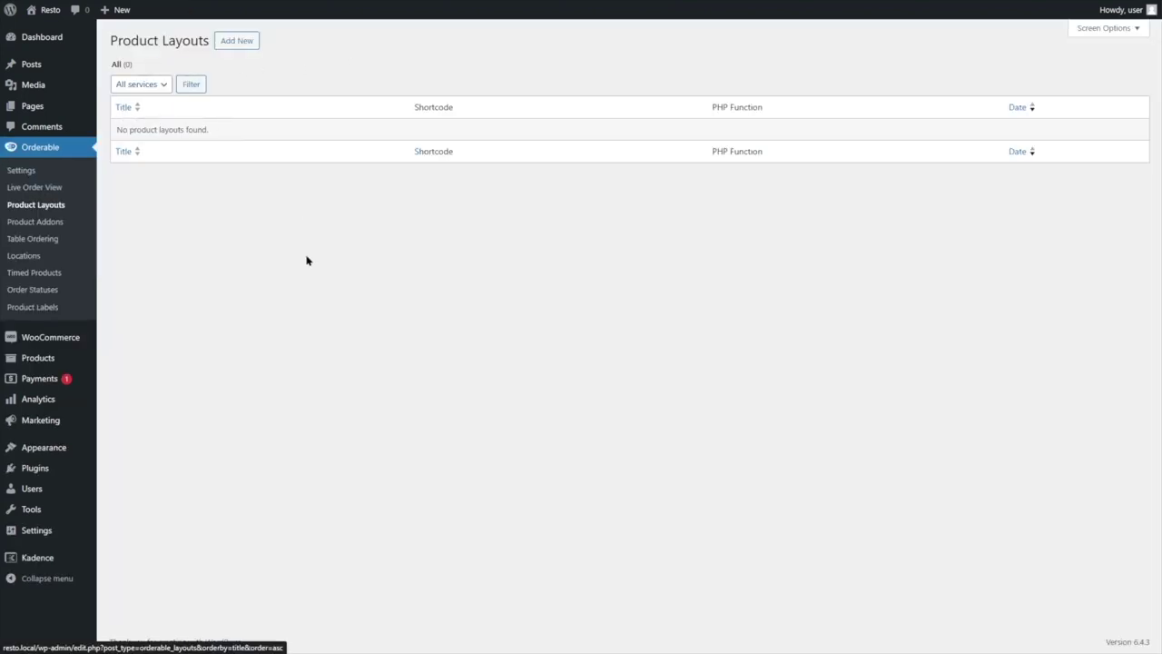
pyautogui.click(233, 45)
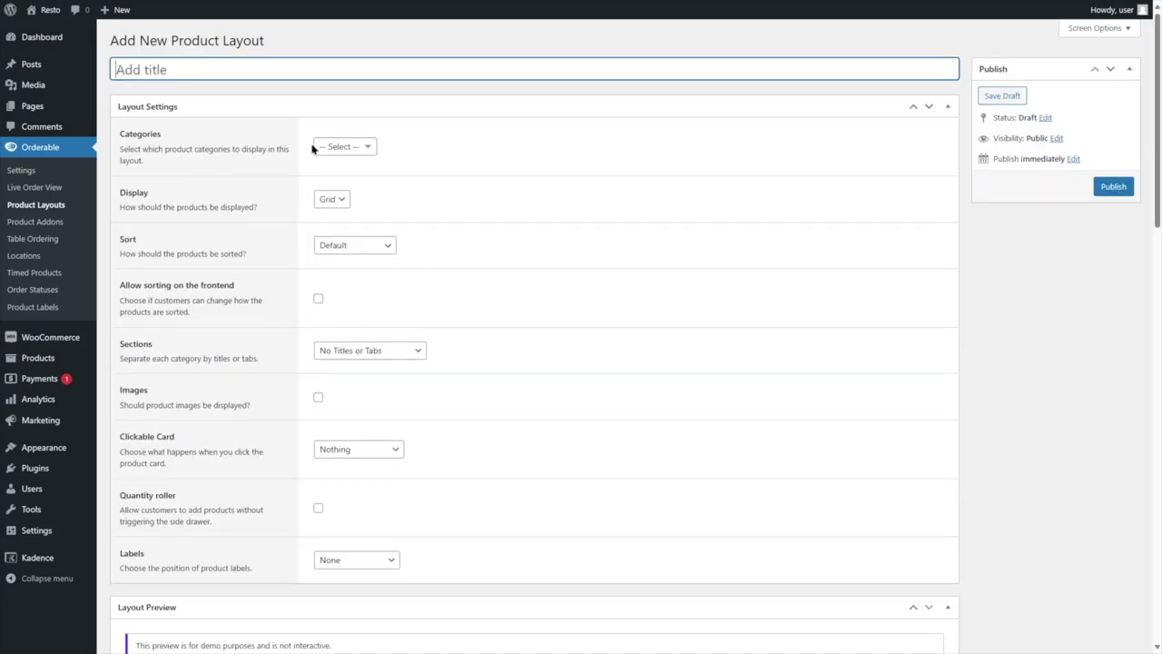
pyautogui.click(348, 149)
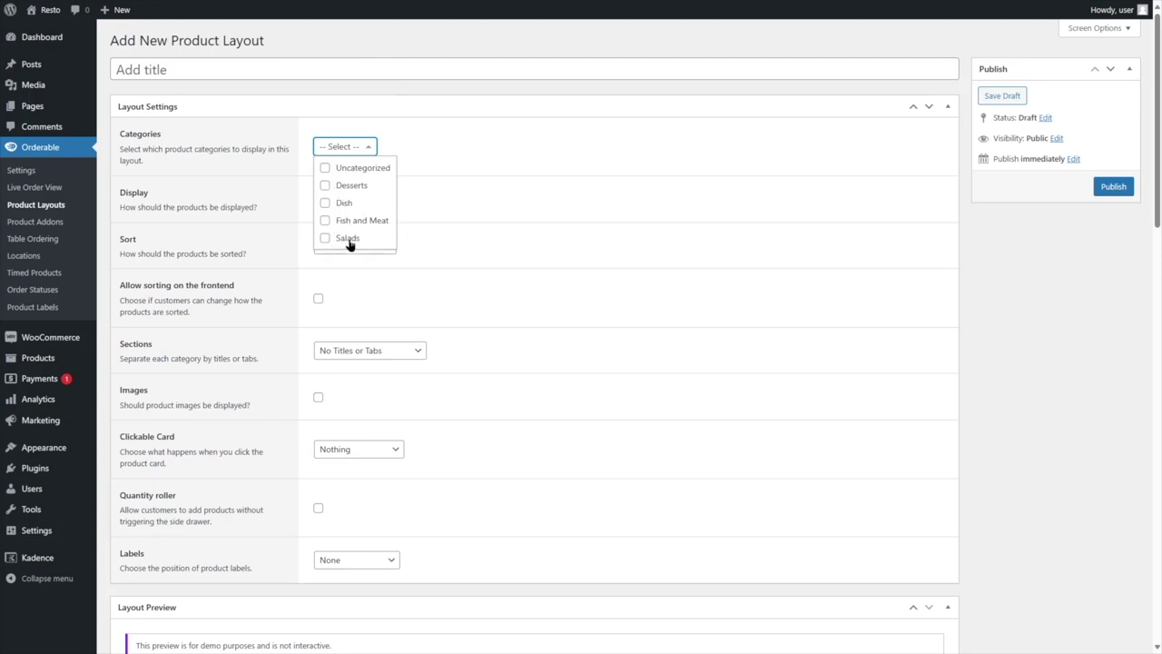
pyautogui.click(325, 185)
pyautogui.click(379, 92)
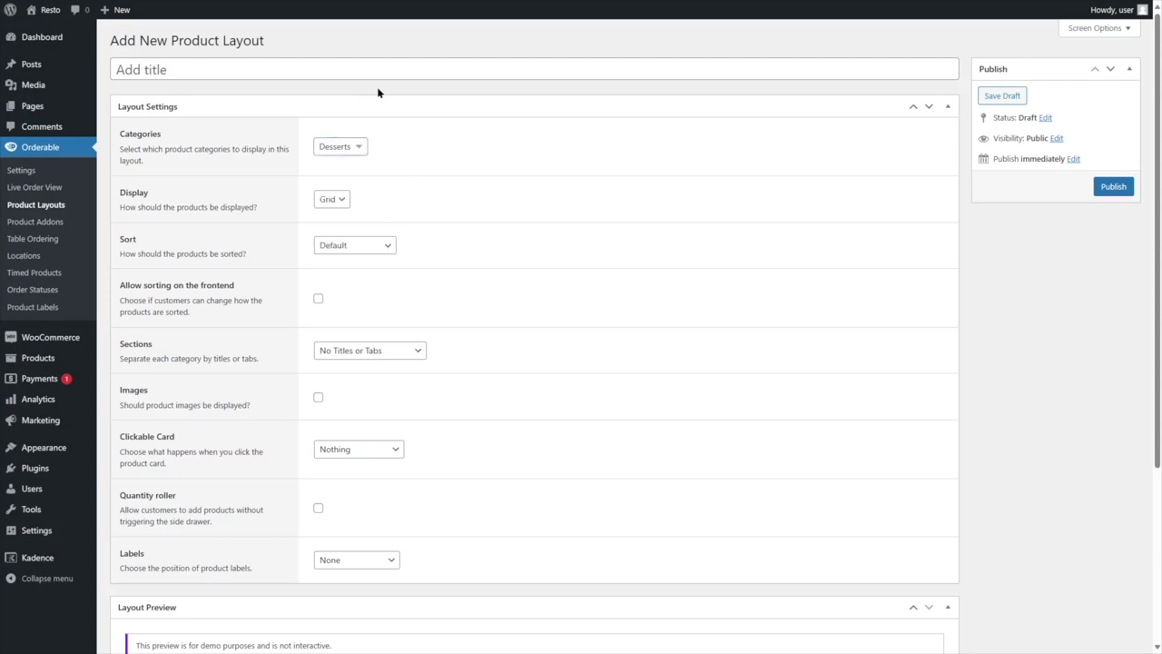
# - Check the layout's display and sort options, keeping Grid and Default
pyautogui.click(331, 201)
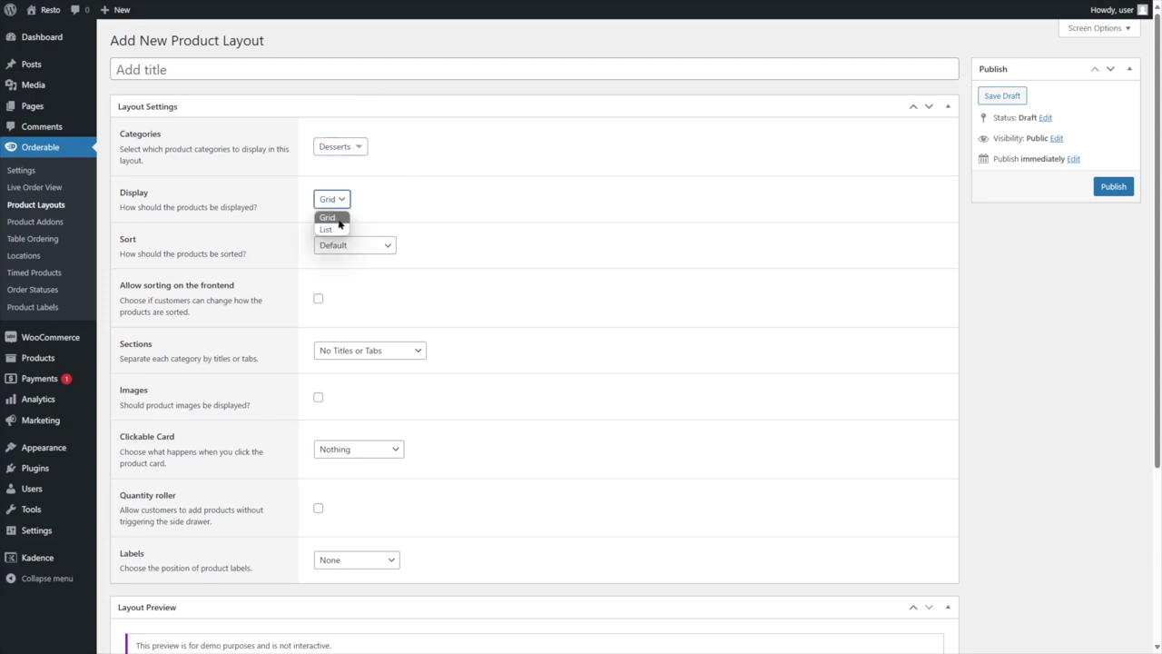
pyautogui.click(435, 89)
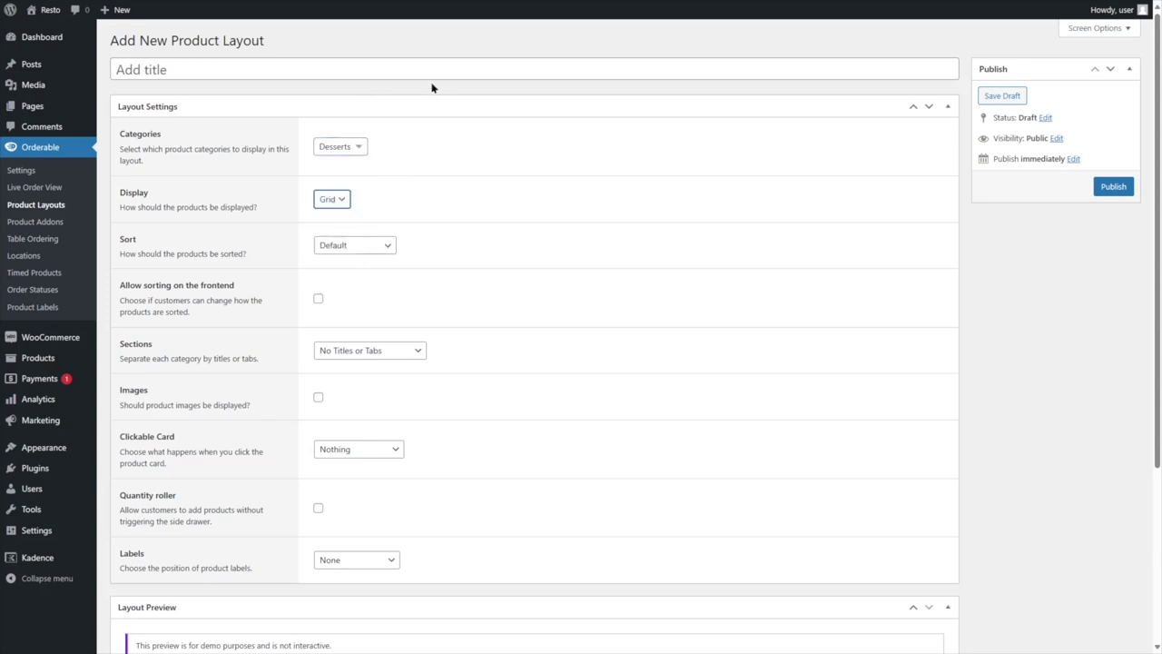
pyautogui.click(375, 247)
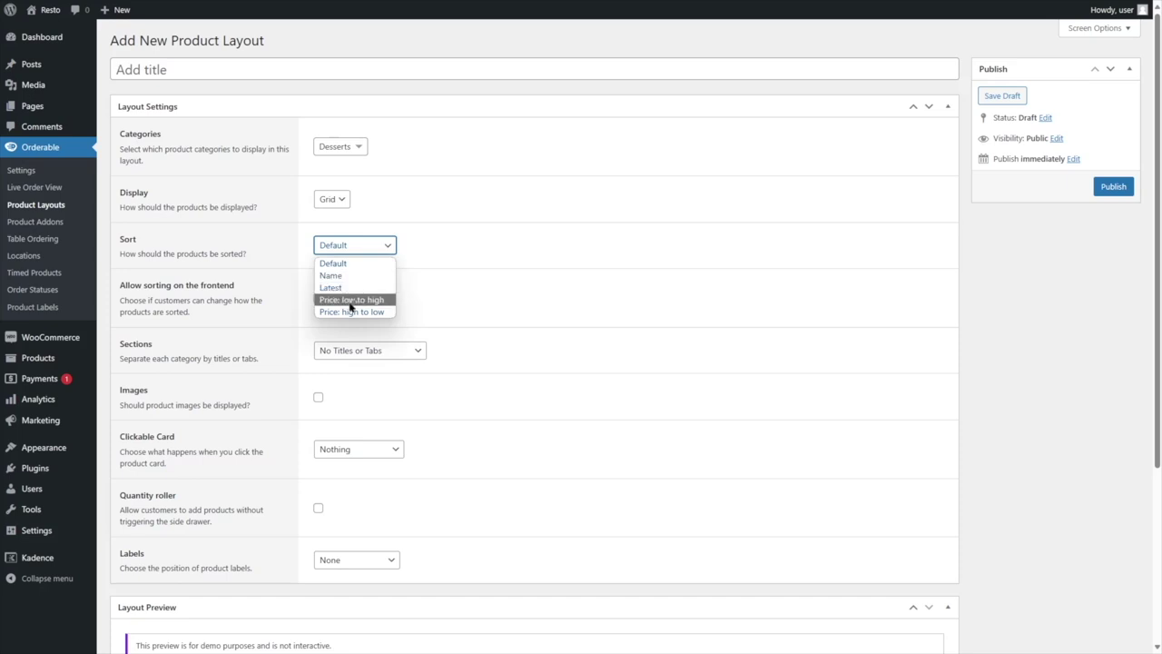
pyautogui.click(354, 97)
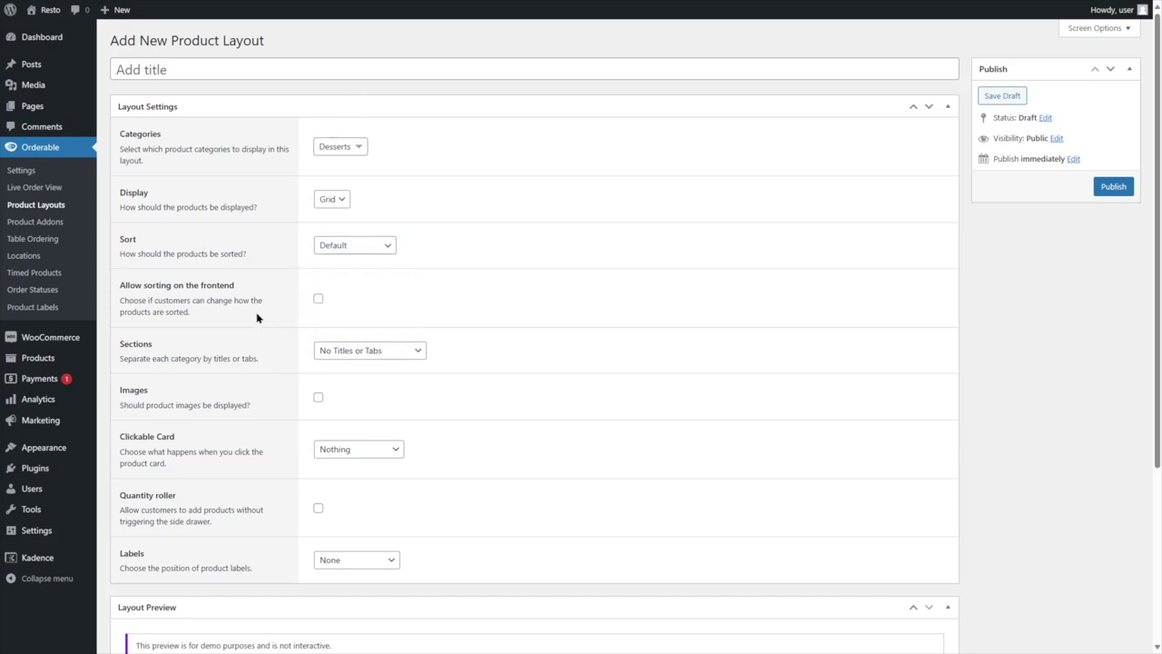
# - Enable product images and the quantity roller for the layout, and check the result in the layout preview
pyautogui.scroll(-2, 294, 304)
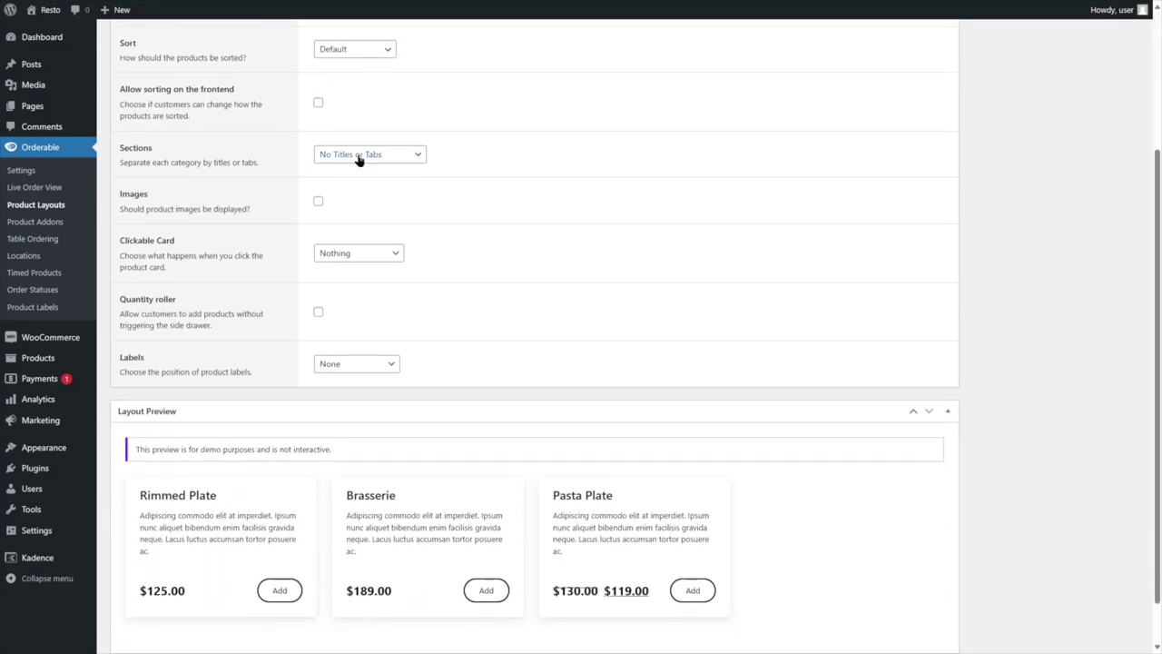
pyautogui.scroll(-1, 278, 205)
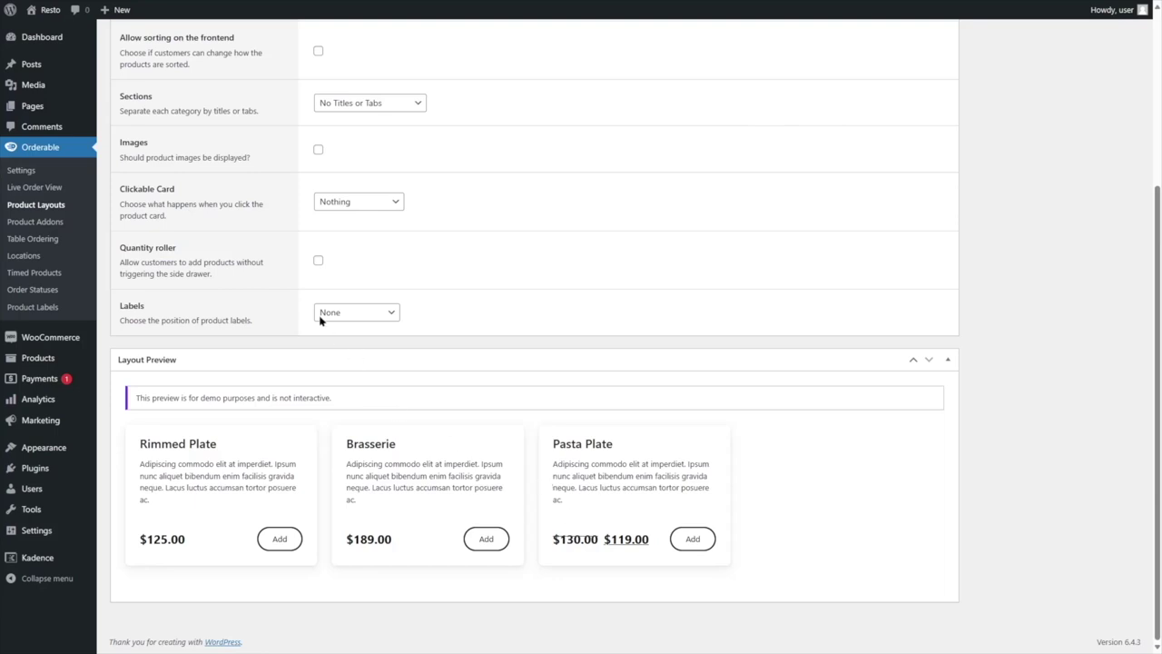
pyautogui.click(317, 149)
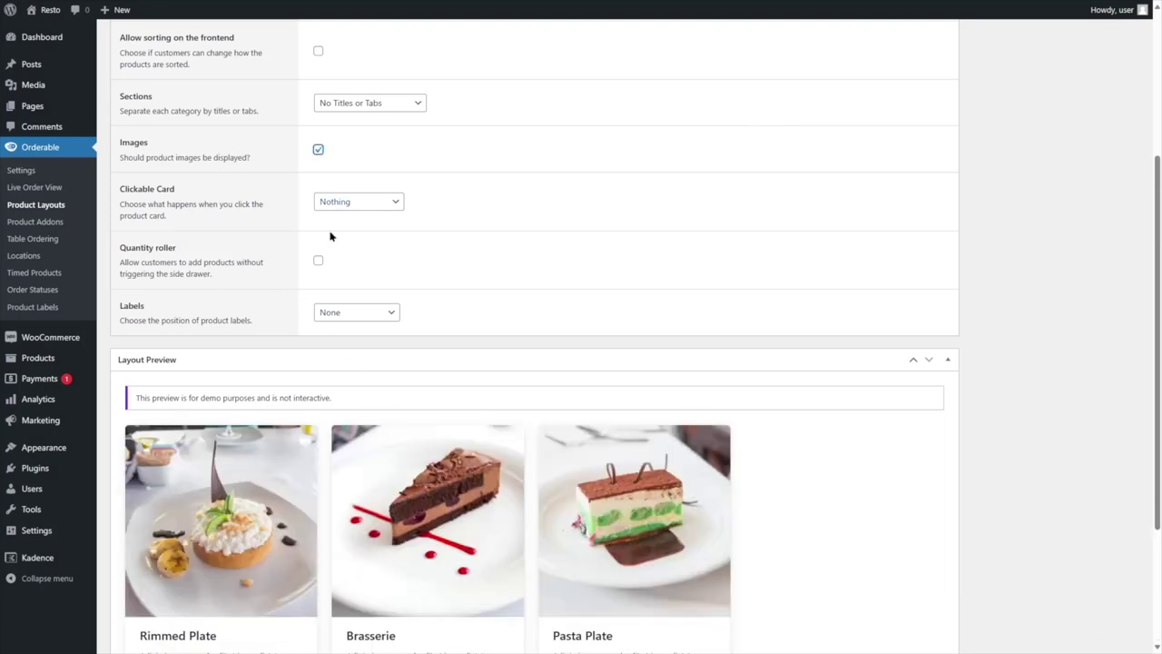
pyautogui.scroll(-2, 457, 333)
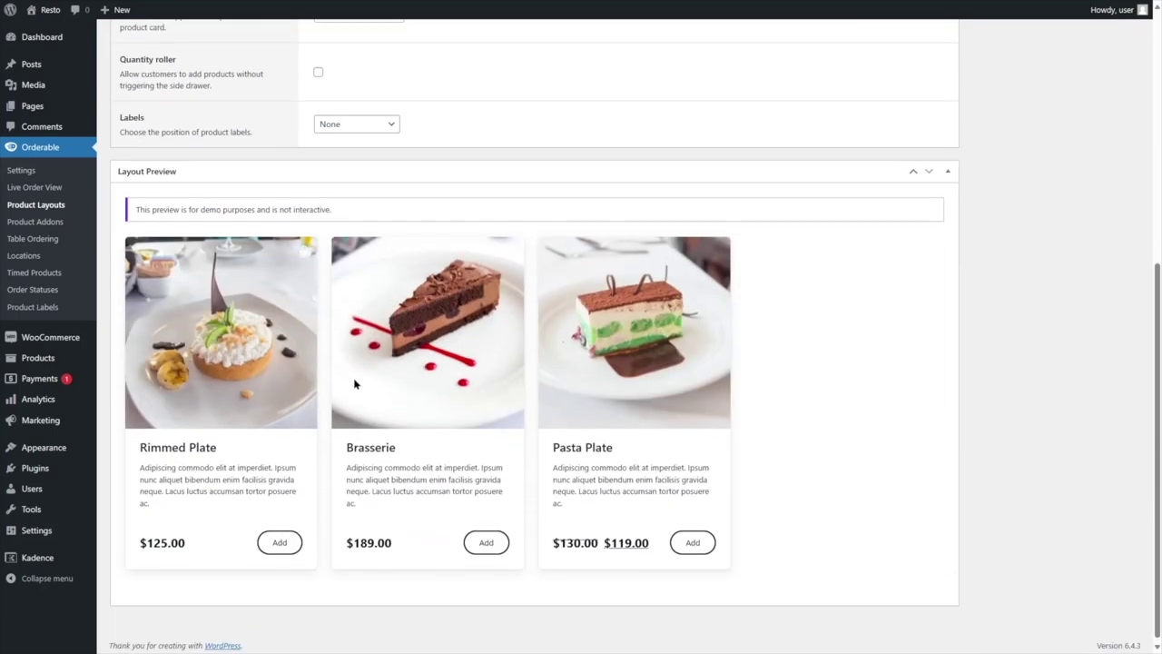
pyautogui.scroll(2, 293, 336)
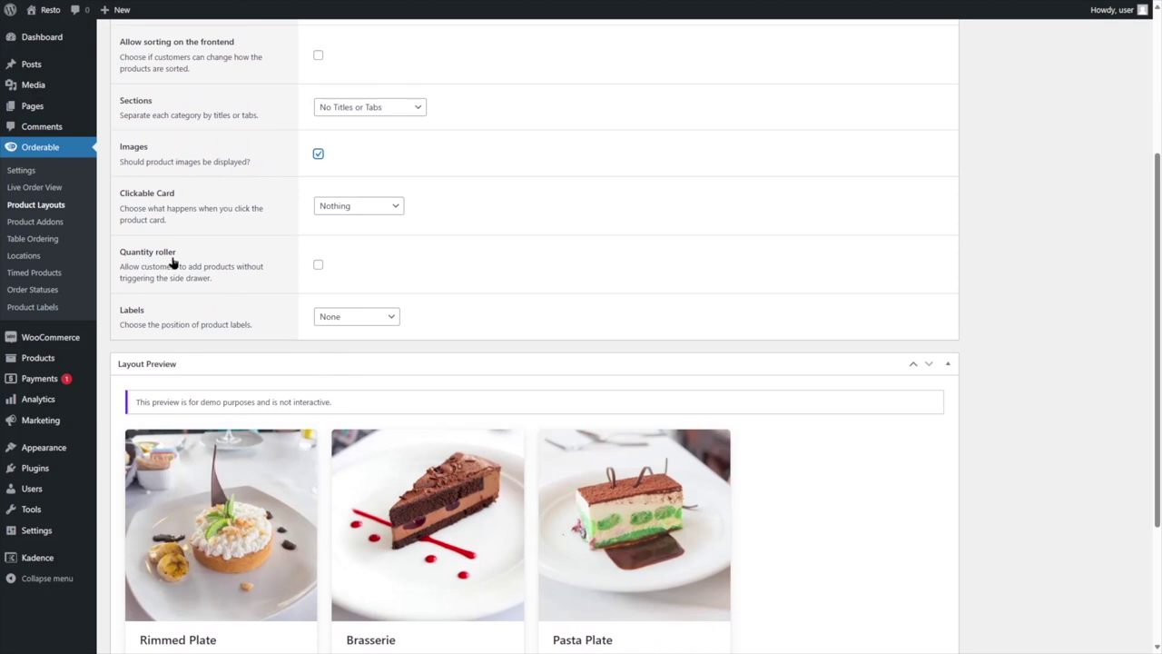
pyautogui.click(317, 265)
pyautogui.scroll(1, 293, 333)
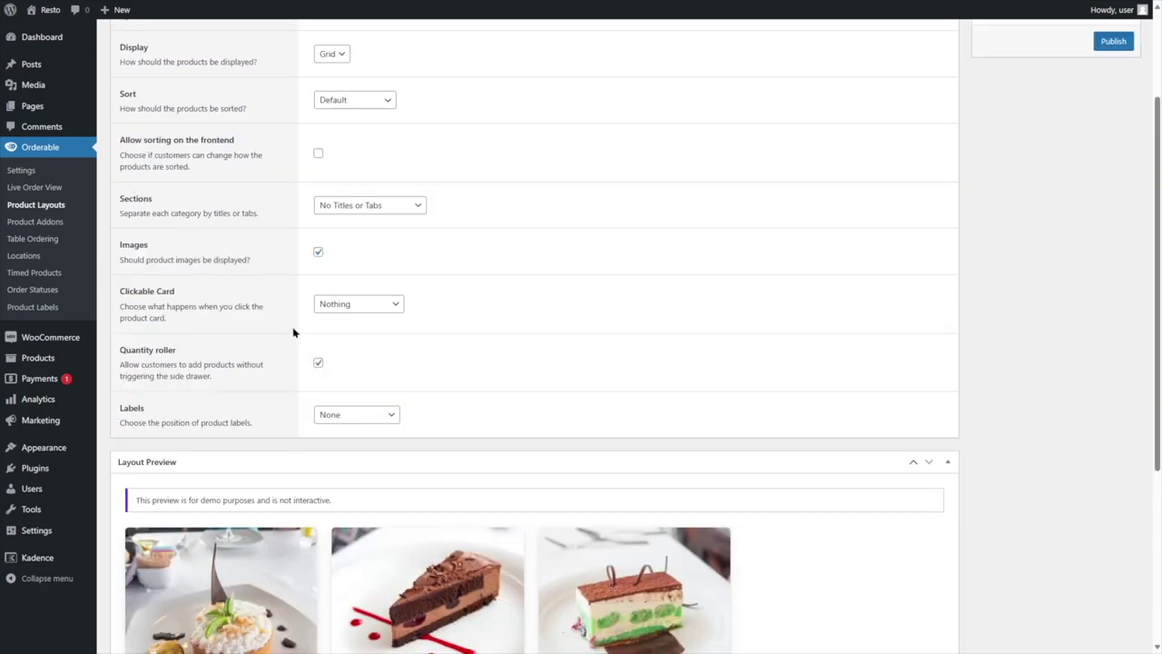
pyautogui.scroll(-1, 255, 301)
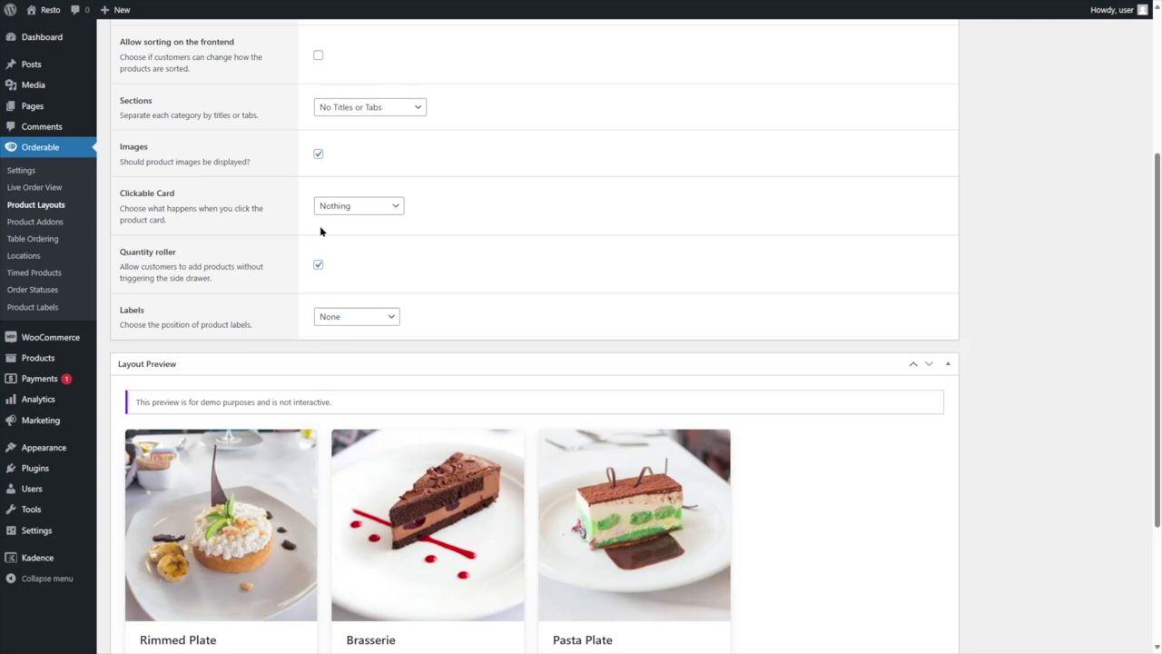
# - Set the layout's clickable card behaviour to Add to Cart and check the product cards in the layout preview
pyautogui.click(355, 206)
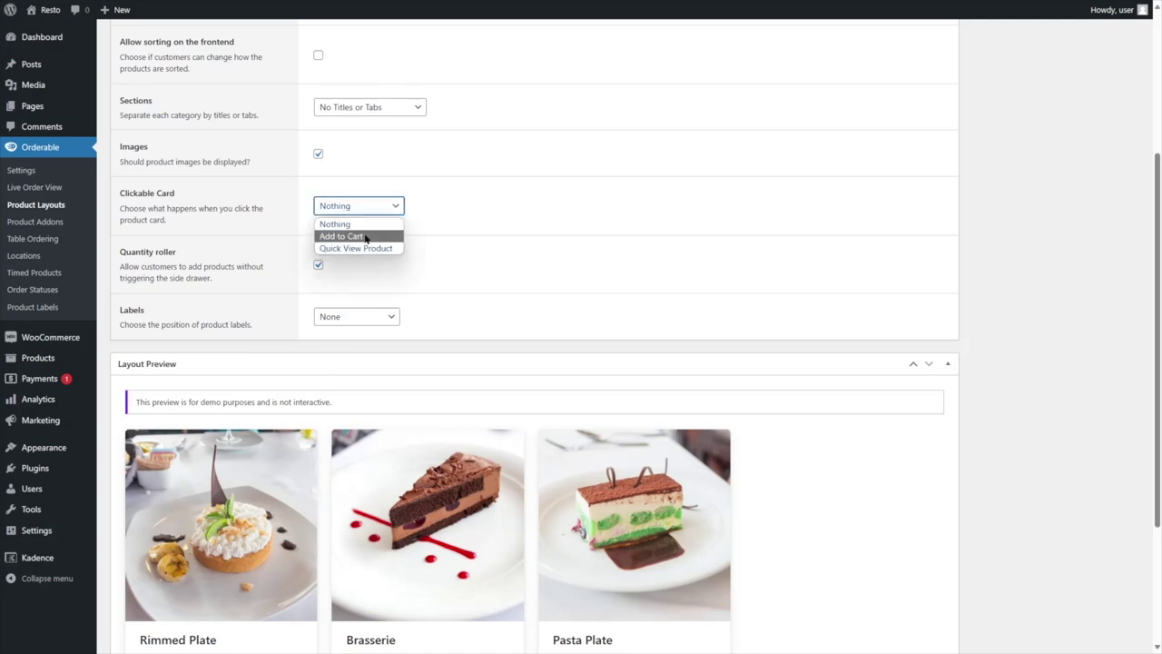
pyautogui.click(365, 237)
pyautogui.scroll(-2, 363, 238)
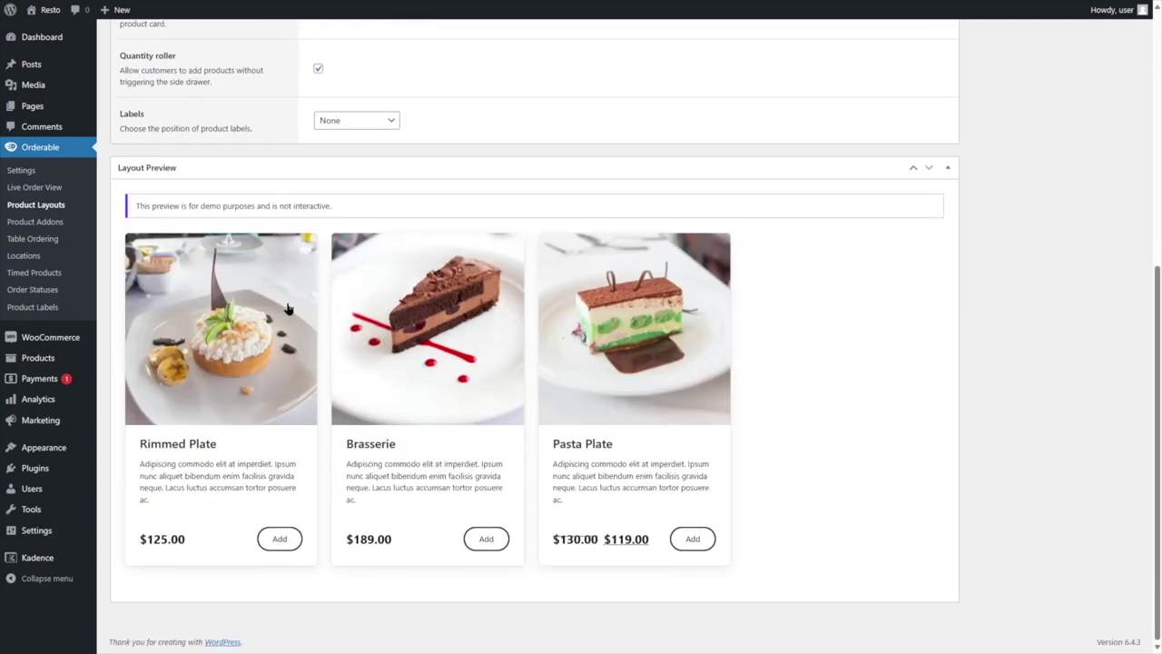
pyautogui.scroll(2, 345, 317)
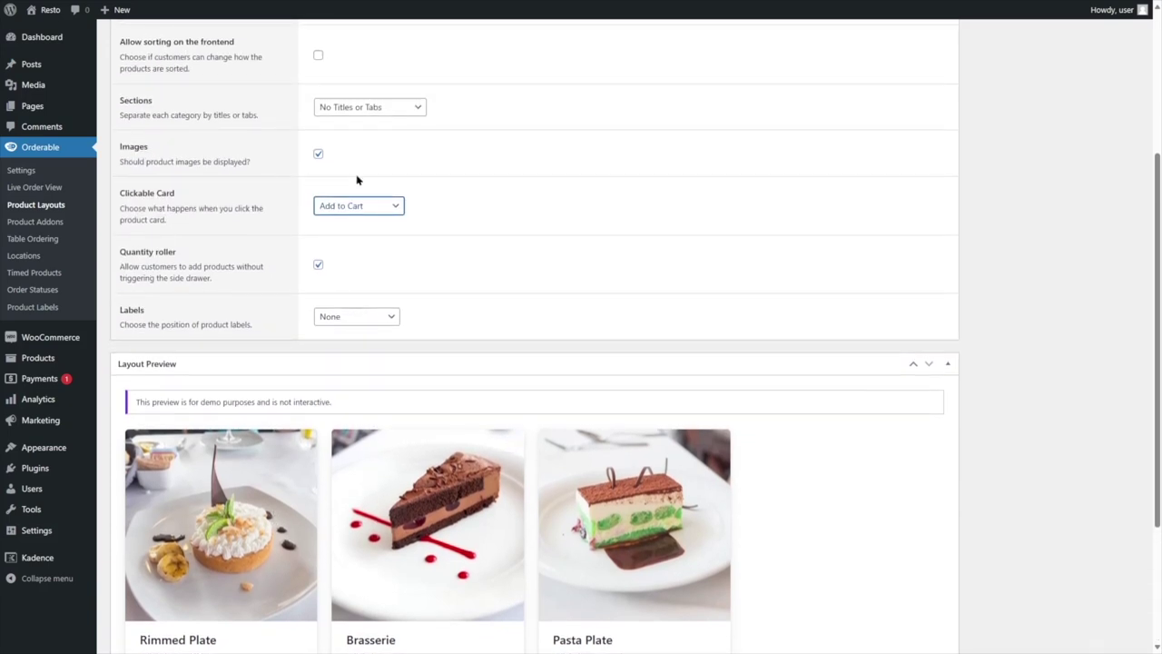
# - Try several product label positions, including Over the image, in the layout preview, then set Labels back to None
pyautogui.click(116, 316)
pyautogui.click(324, 319)
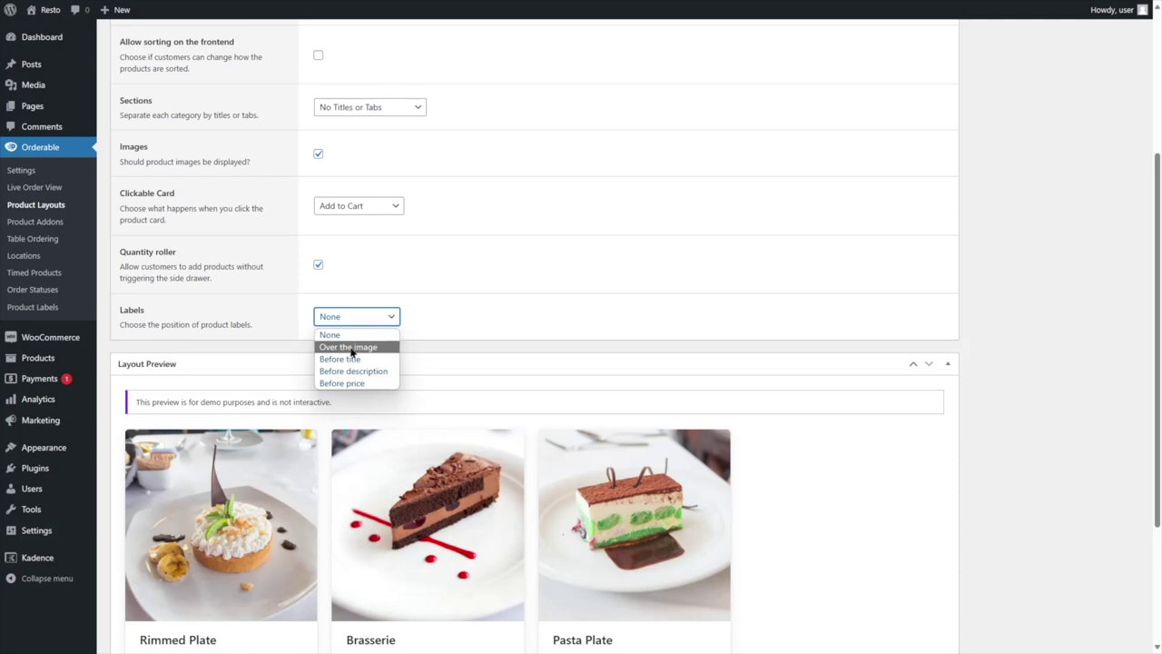
pyautogui.click(348, 347)
pyautogui.scroll(-2, 368, 350)
pyautogui.click(368, 120)
pyautogui.click(366, 163)
pyautogui.click(366, 122)
pyautogui.click(376, 174)
pyautogui.click(367, 121)
pyautogui.click(346, 138)
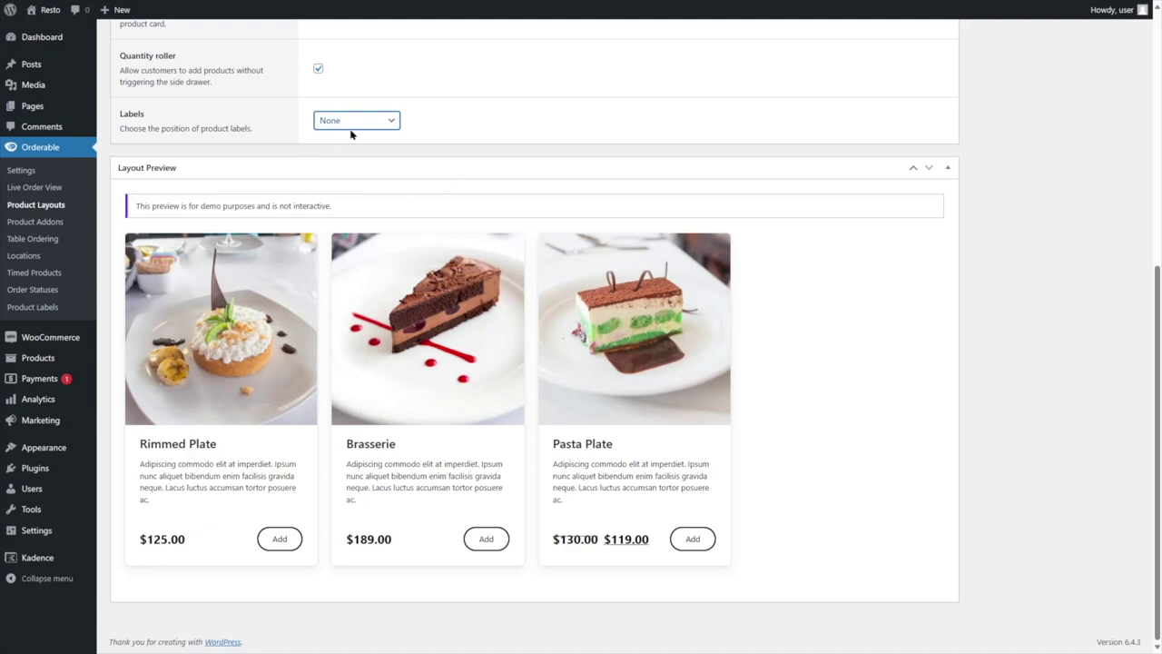
# - Publish the desserts product layout, title it "Deserts" and update it
pyautogui.scroll(5, 399, 318)
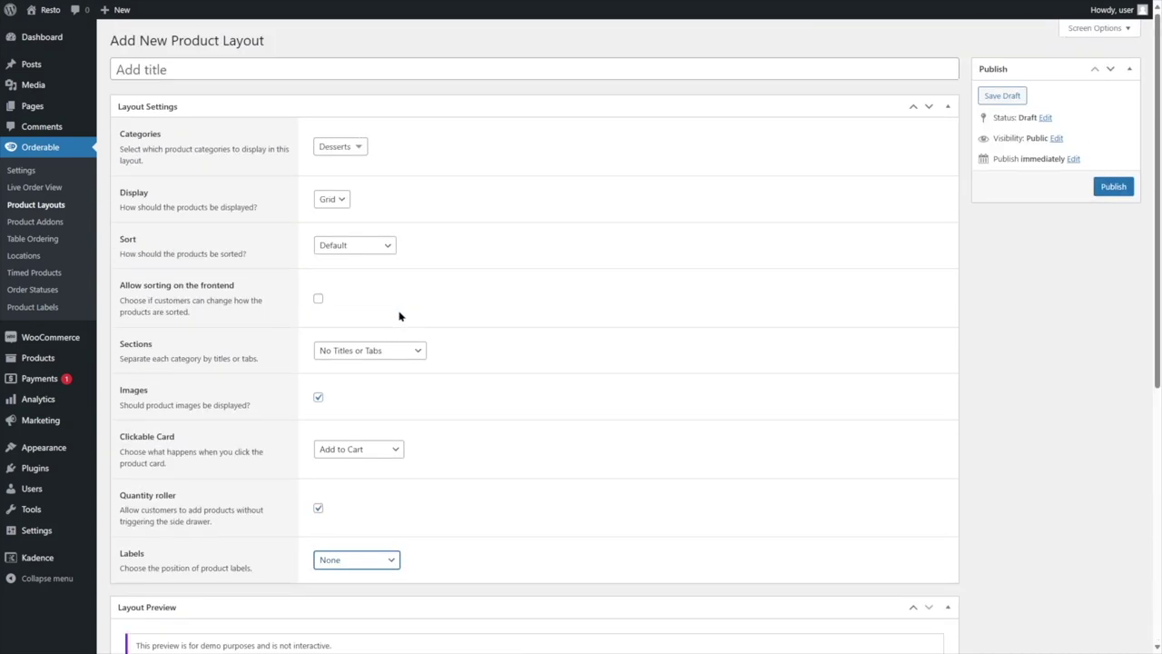
pyautogui.click(1110, 186)
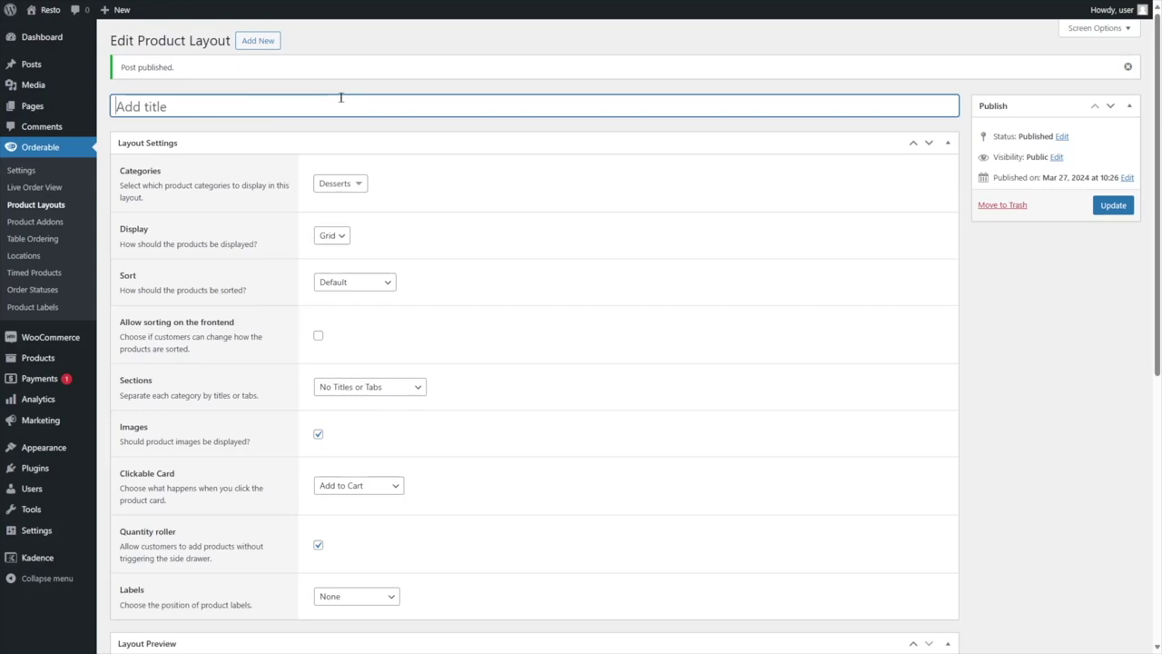
pyautogui.write('Deserts')
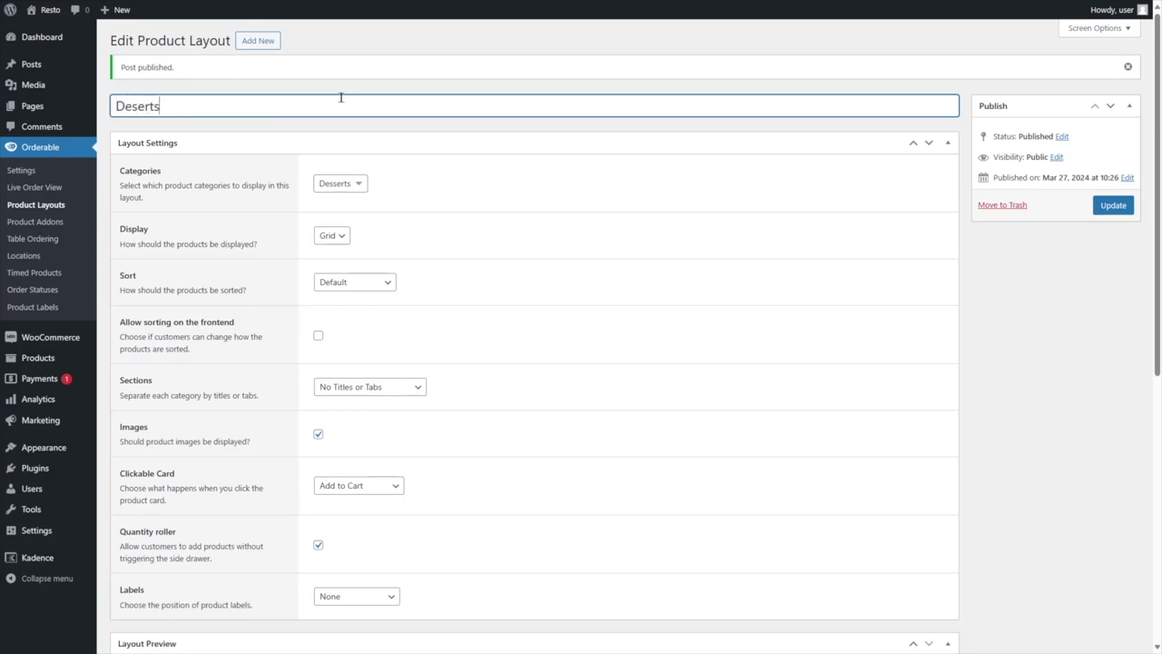
pyautogui.click(1114, 206)
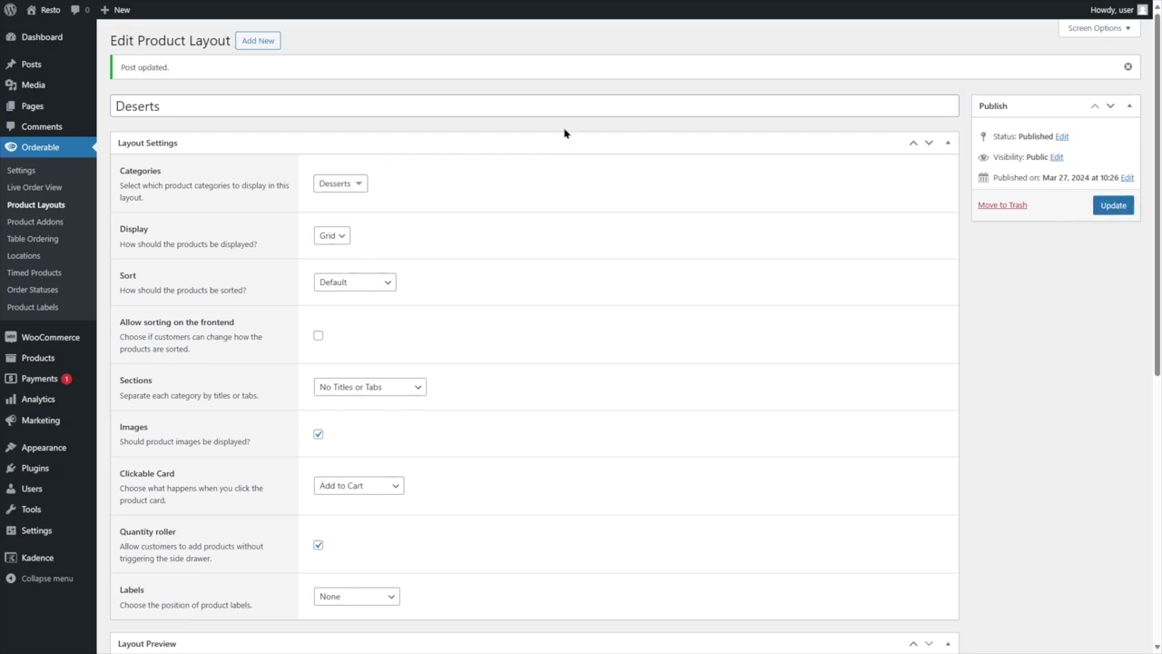
# - Start a new product layout titled "Fish and Meat" and set it to display only the Fish and Meat category
pyautogui.click(267, 48)
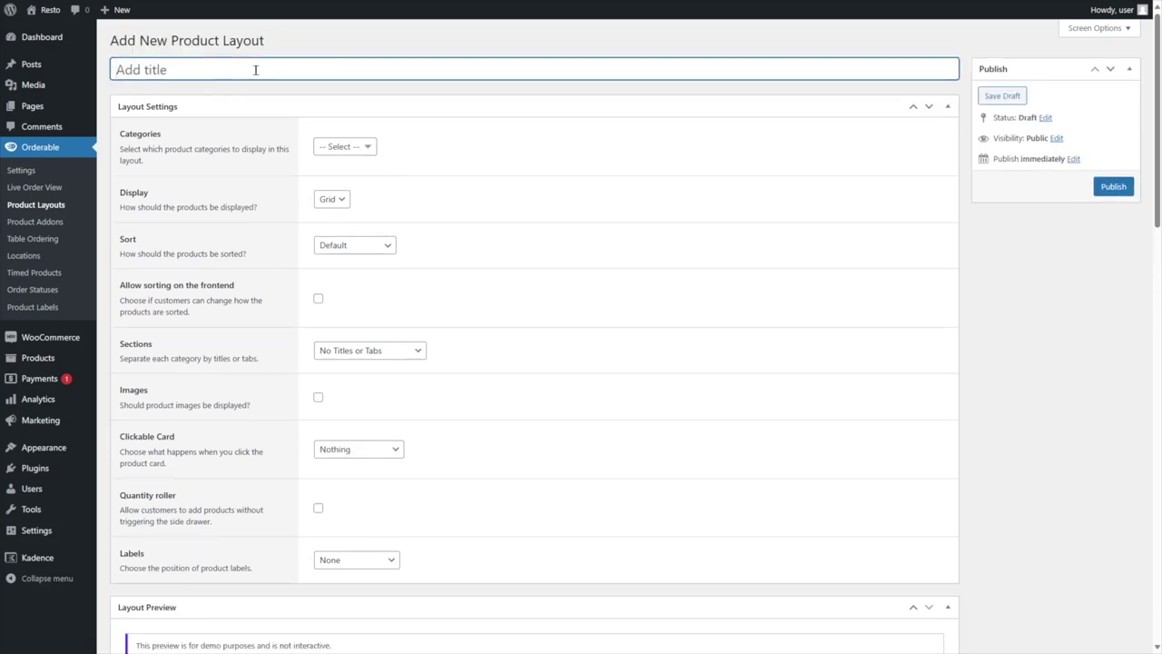
pyautogui.write('Fish and Meat')
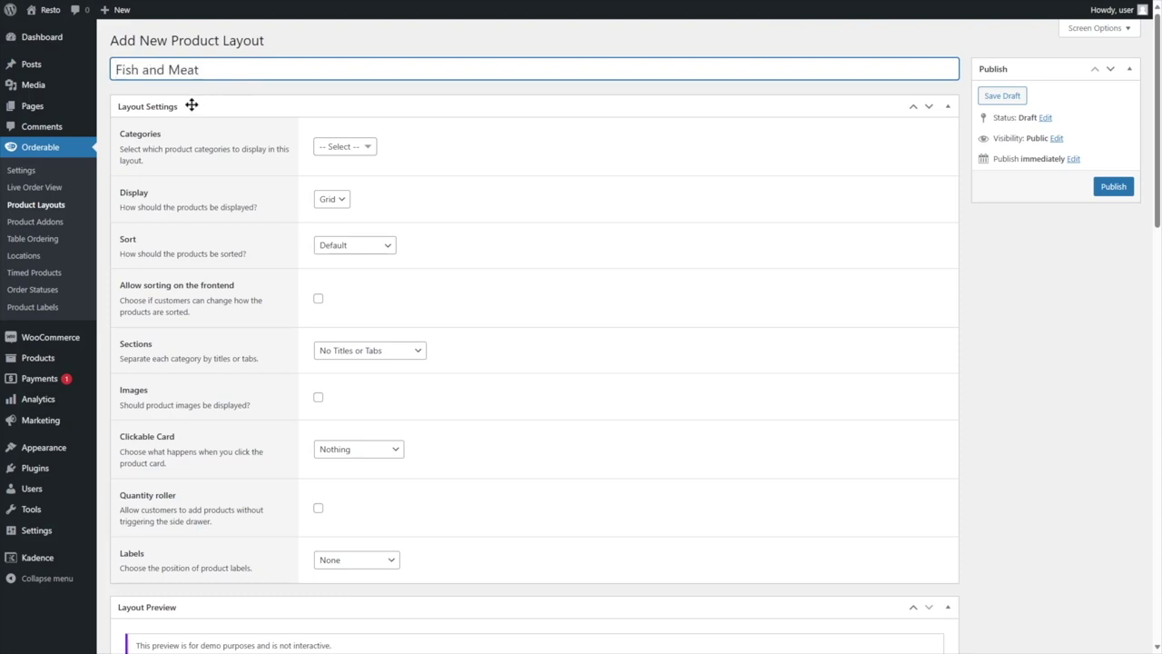
pyautogui.click(346, 150)
pyautogui.click(368, 223)
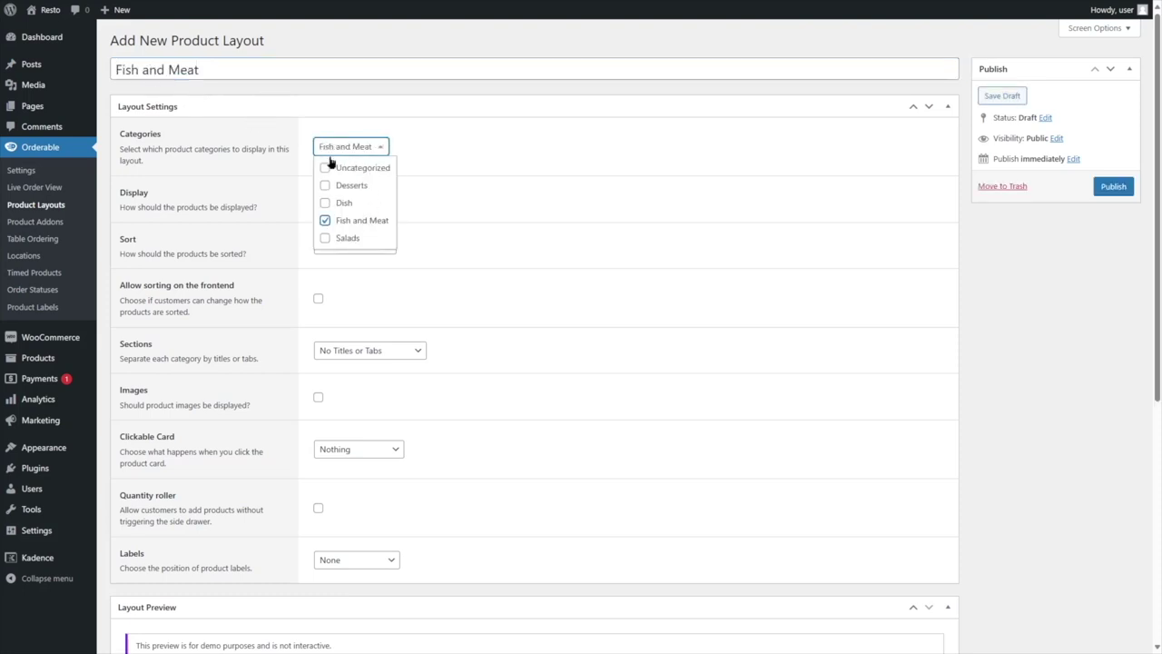
pyautogui.click(345, 202)
pyautogui.click(342, 202)
pyautogui.click(342, 201)
# - Enable product images, set Clickable Card to Add to Cart, and publish the Fish and Meat layout
pyautogui.scroll(-2, 318, 300)
pyautogui.click(318, 202)
pyautogui.click(348, 254)
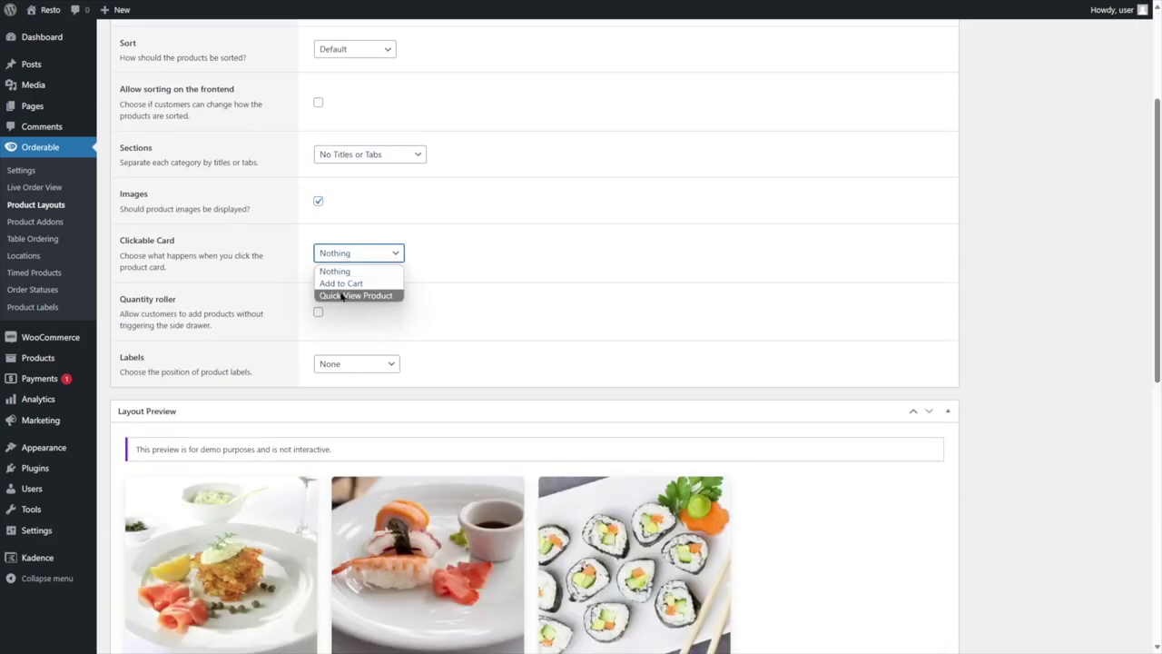
pyautogui.click(346, 280)
pyautogui.scroll(-3, 391, 281)
pyautogui.scroll(8, 402, 270)
pyautogui.click(1113, 188)
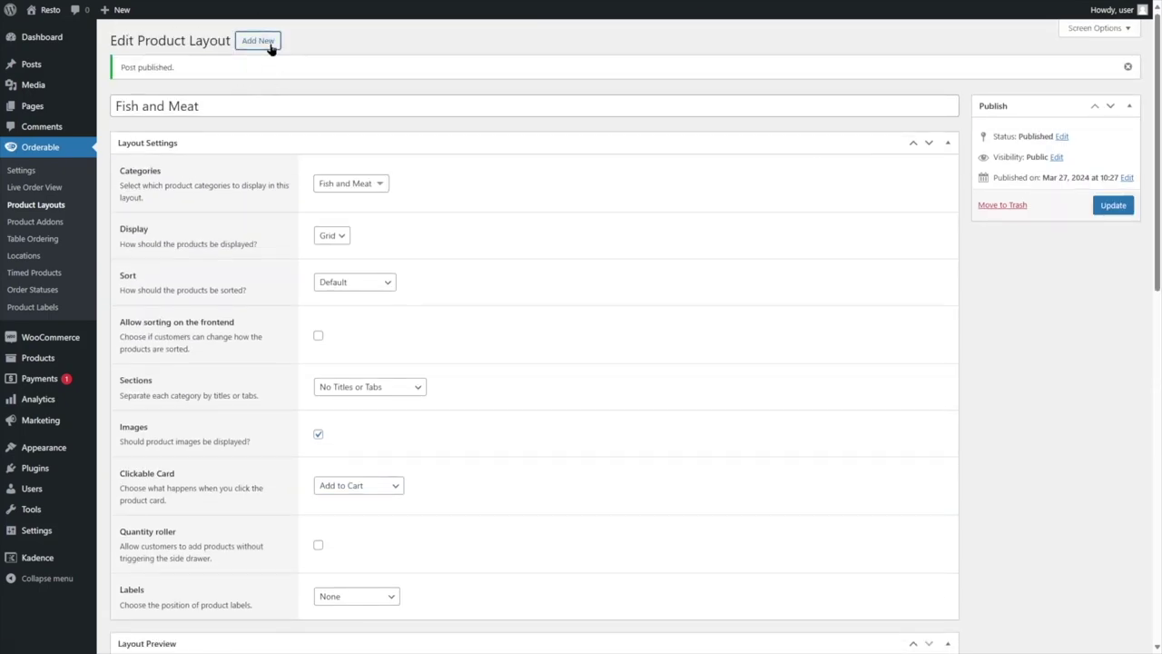
# - Start another product layout titled "Salads" and set it to display the Salads category
pyautogui.click(258, 41)
pyautogui.click(336, 146)
pyautogui.click(327, 238)
pyautogui.click(282, 72)
pyautogui.write('Salads')
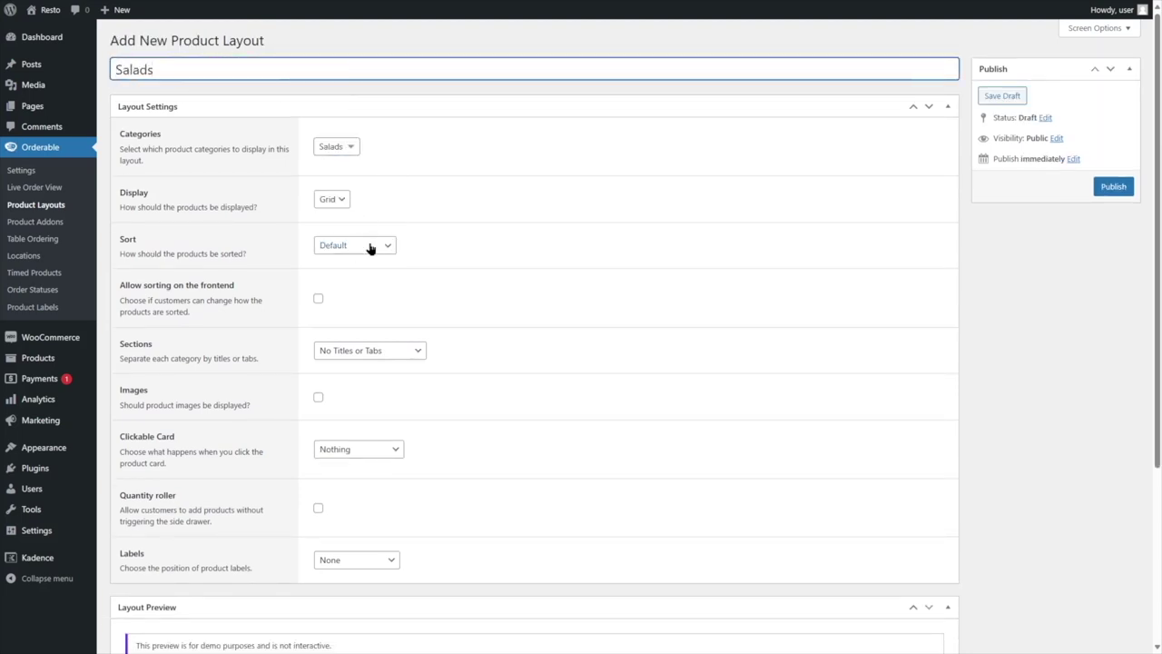
# - Enable product images for the Salads layout, check the preview, and publish the layout
pyautogui.scroll(-5, 345, 218)
pyautogui.click(317, 149)
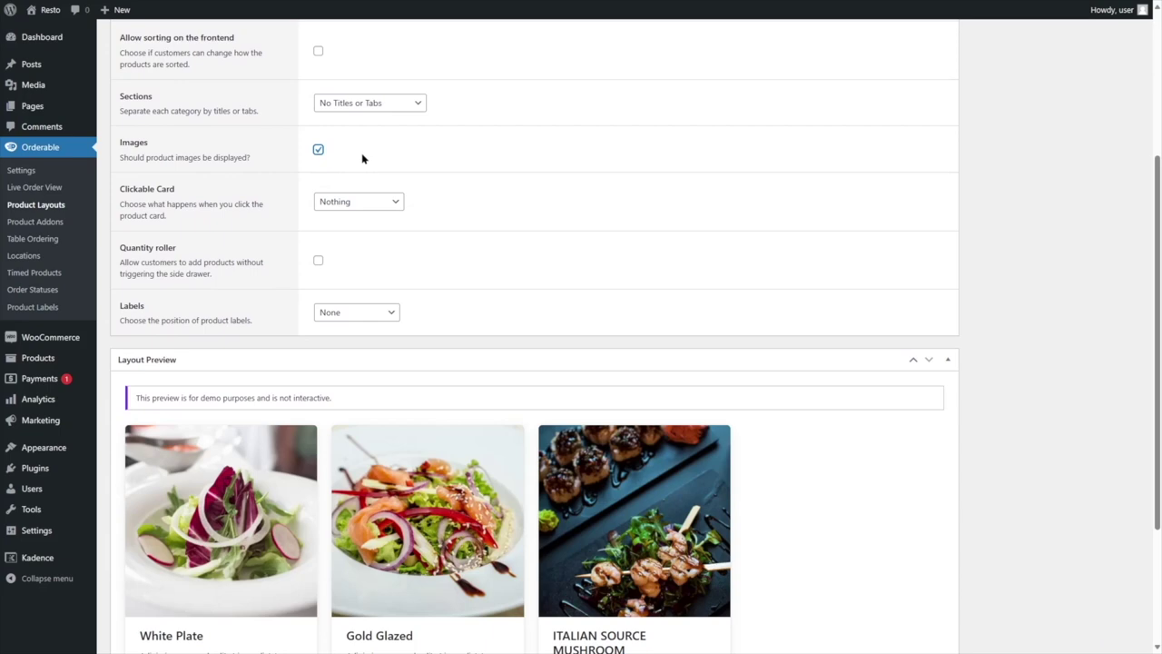
pyautogui.scroll(-2, 406, 163)
pyautogui.scroll(5, 403, 158)
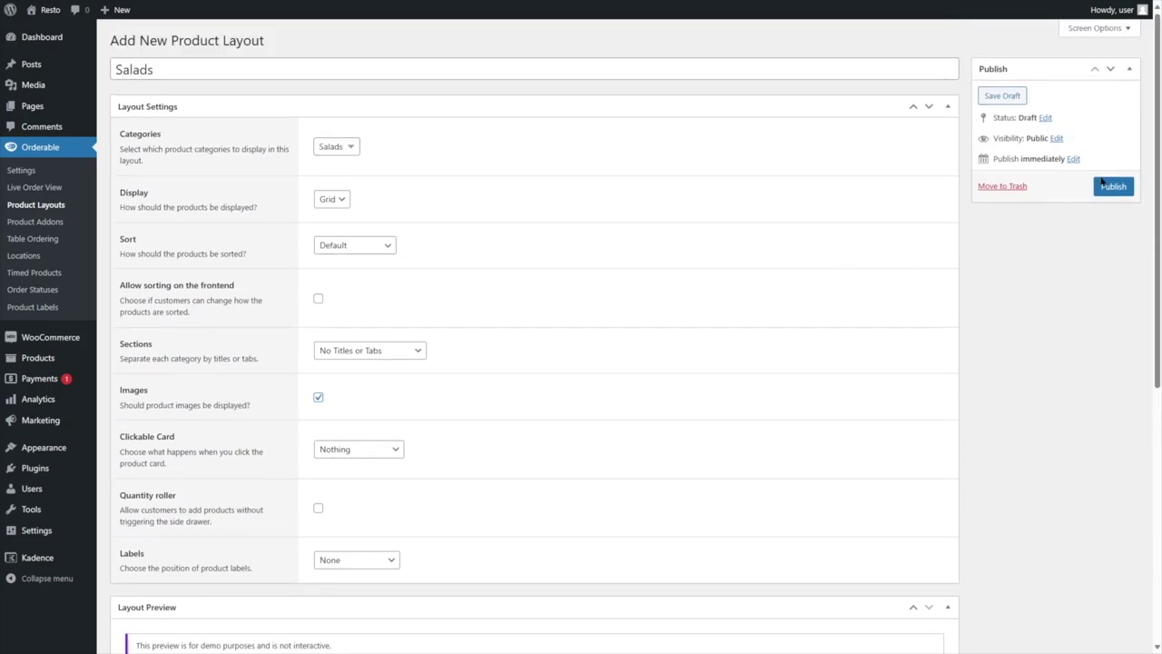
pyautogui.click(1111, 186)
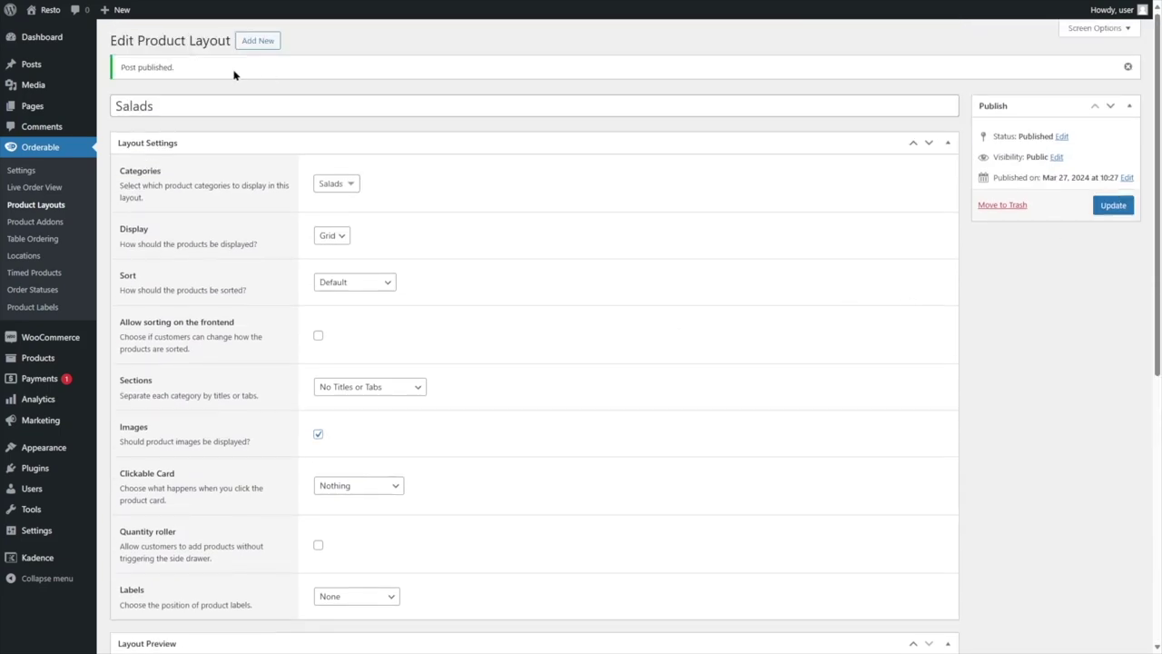
# - Open the list of product layouts and copy the Salads layout's shortcode
pyautogui.click(36, 204)
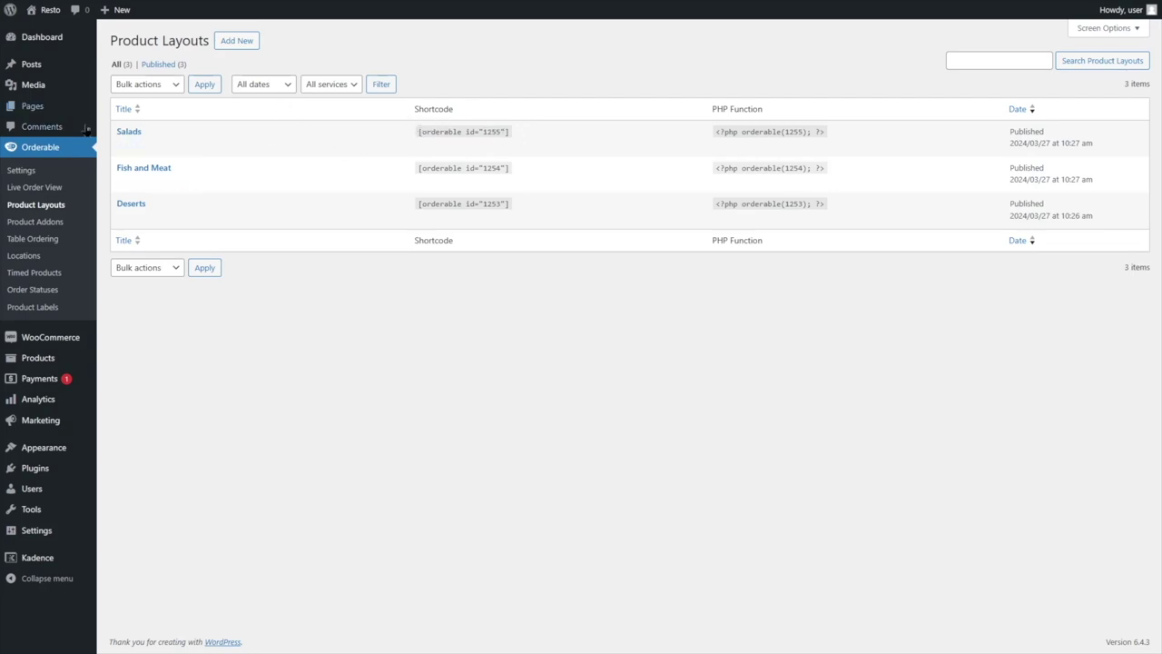
pyautogui.moveTo(418, 132); pyautogui.dragTo(522, 143)
pyautogui.click(435, 145)
pyautogui.moveTo(418, 131); pyautogui.dragTo(524, 137)
pyautogui.hotkey('ctrl', 'c')
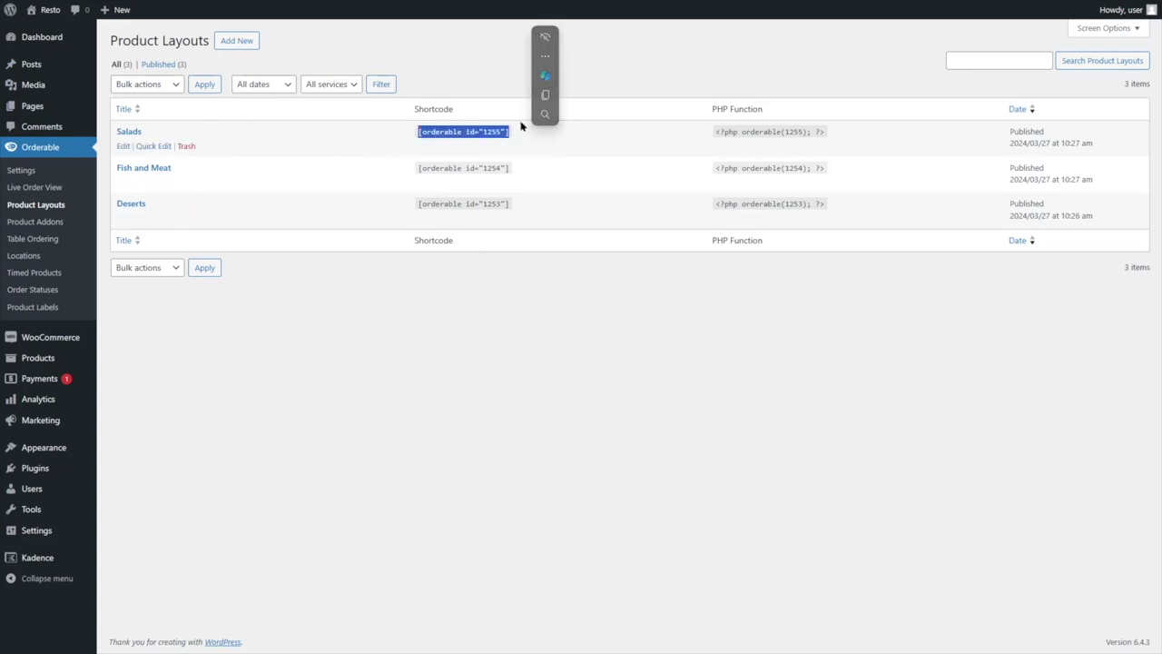
pyautogui.click(504, 135)
# - Visit the live site's Menu page, look over its products, and open the page for editing
pyautogui.moveTo(50, 9)
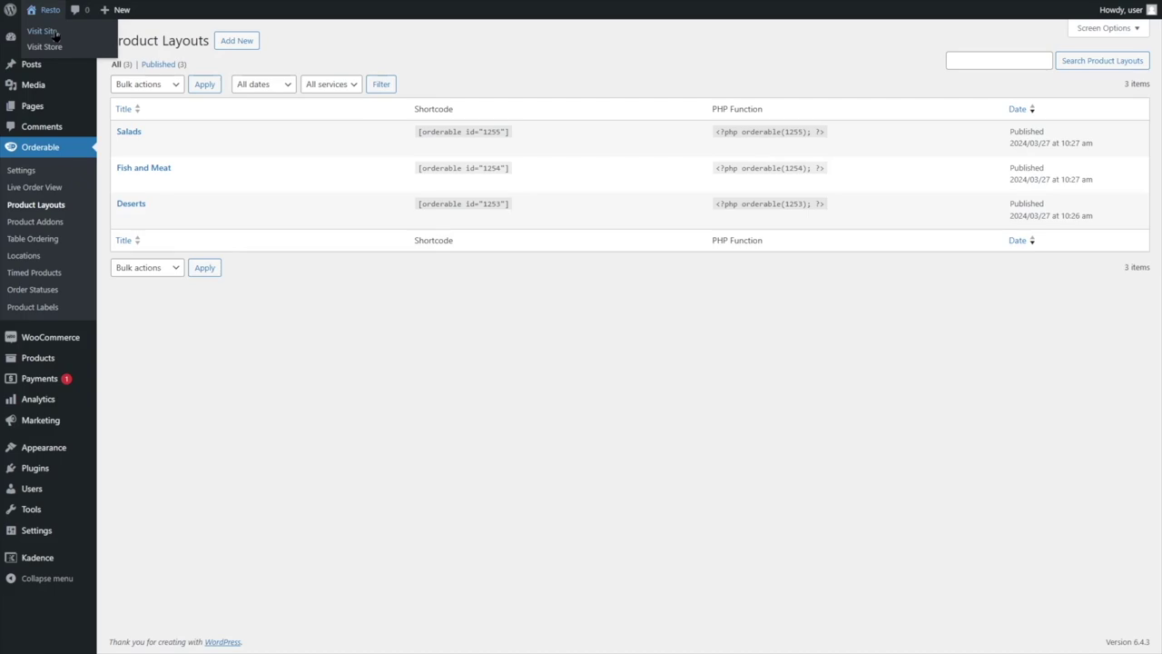
pyautogui.click(42, 31)
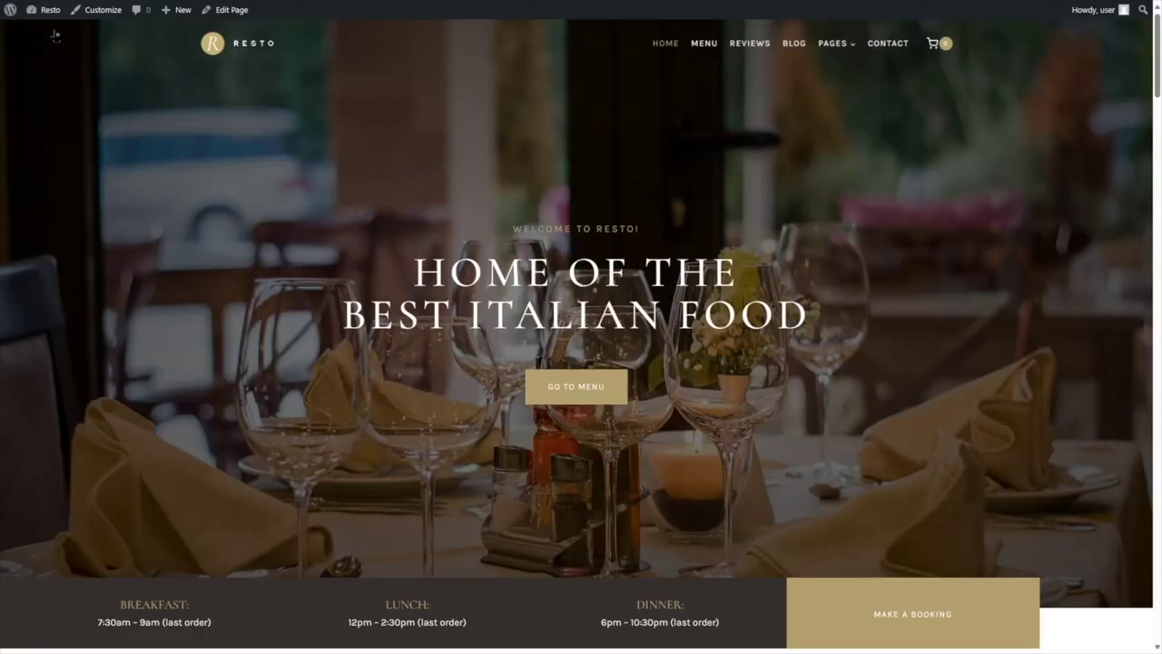
pyautogui.click(701, 44)
pyautogui.scroll(-3, 628, 223)
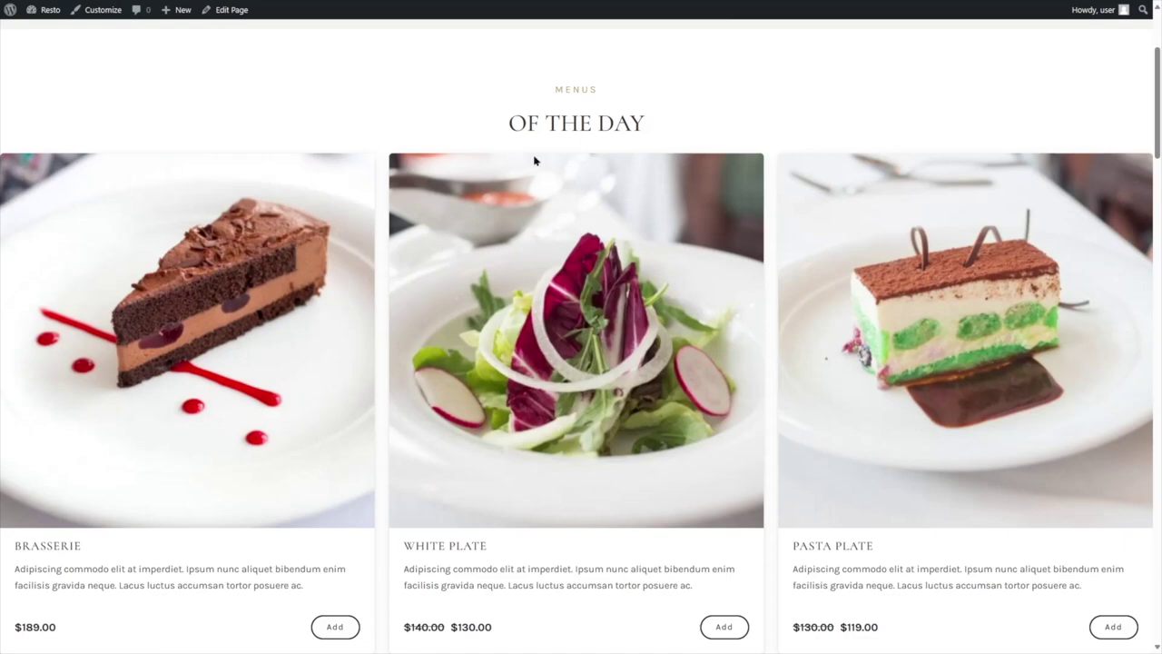
pyautogui.scroll(3, 534, 161)
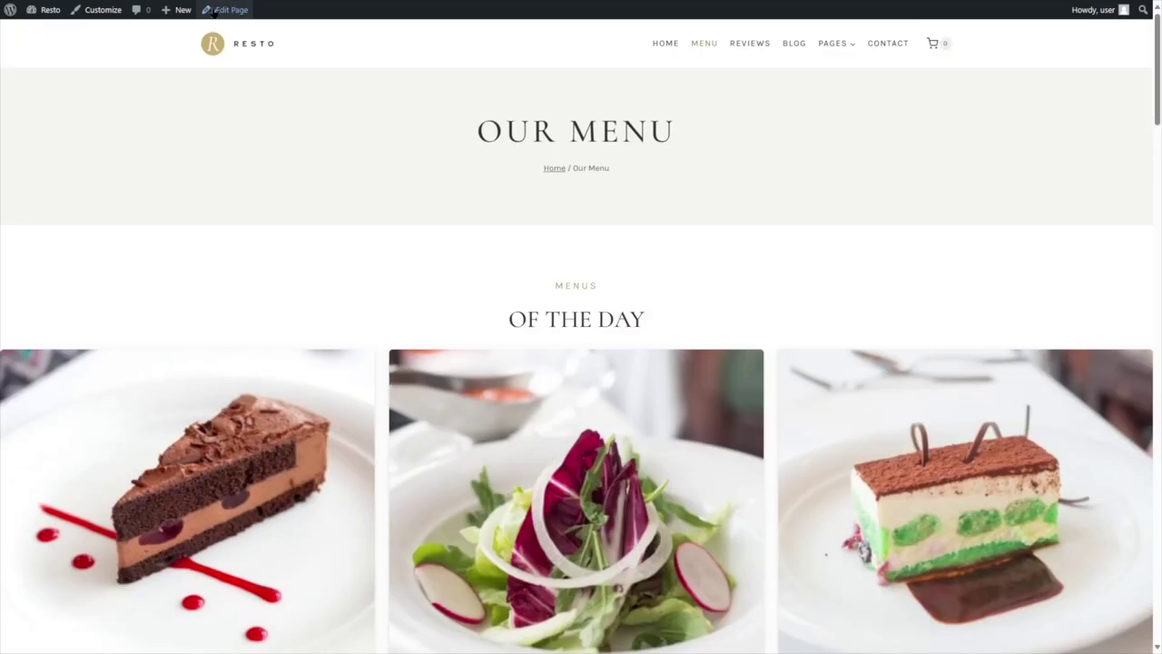
pyautogui.click(209, 10)
# - Delete the existing product grid block beneath the "Of the Day" heading
pyautogui.scroll(-3, 723, 135)
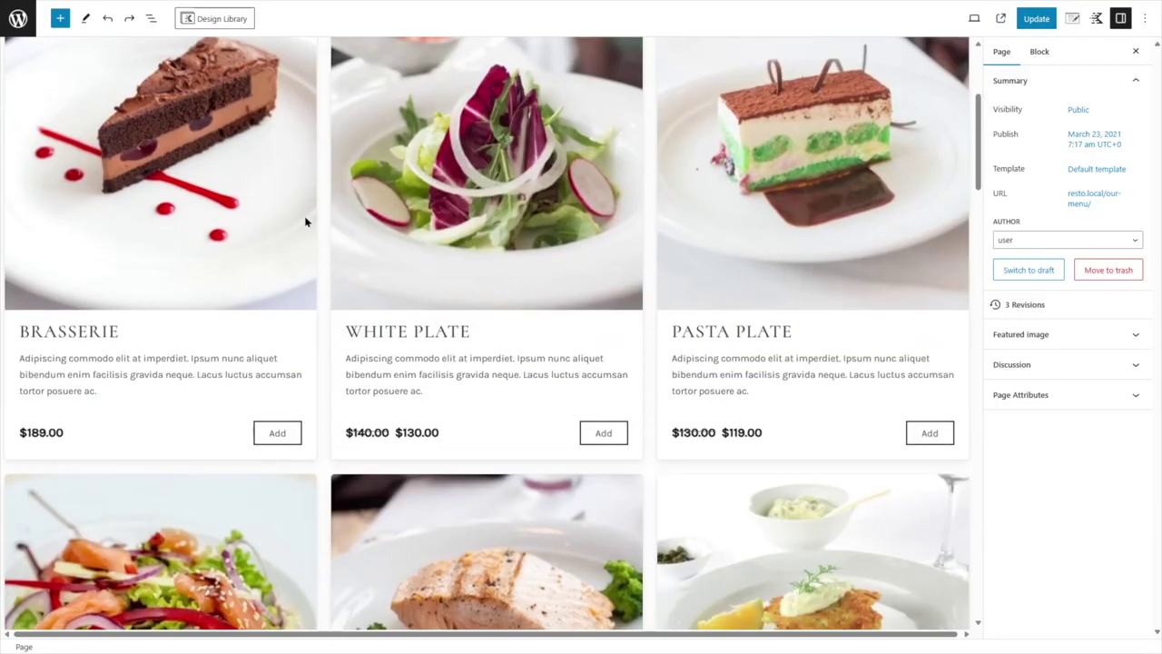
pyautogui.scroll(2, 305, 221)
pyautogui.click(320, 242)
pyautogui.click(86, 153)
pyautogui.click(118, 407)
# - Select the row layout containing the "Of the Day" heading and add an empty paragraph block directly below it
pyautogui.click(772, 124)
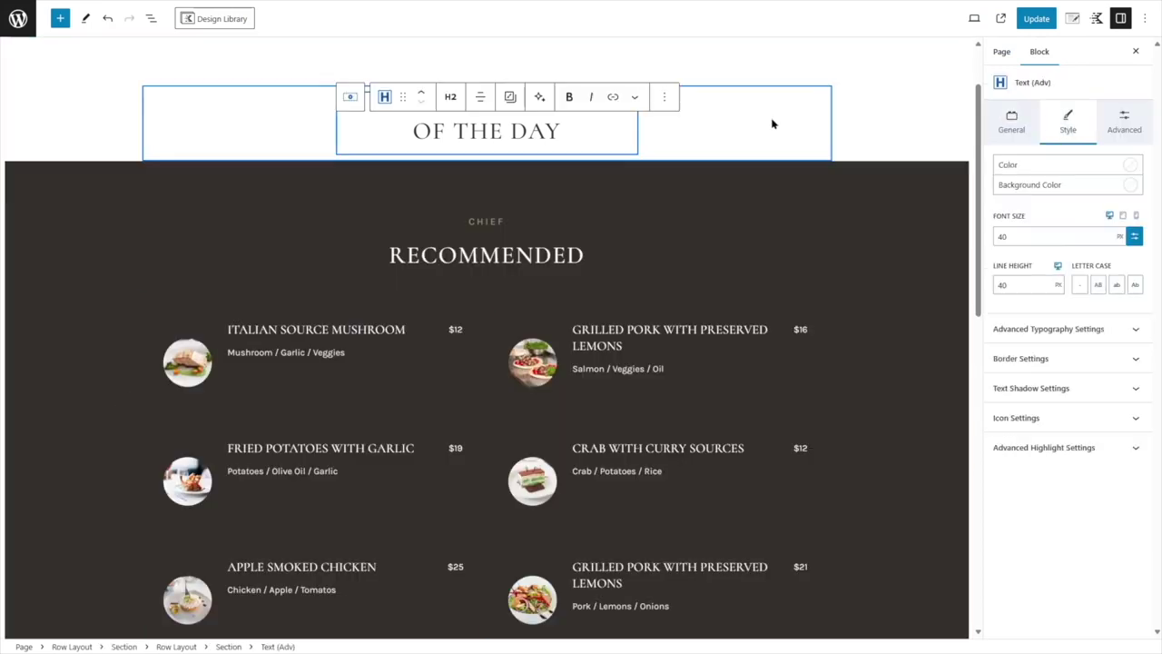
pyautogui.click(863, 145)
pyautogui.click(571, 116)
pyautogui.scroll(1, 599, 116)
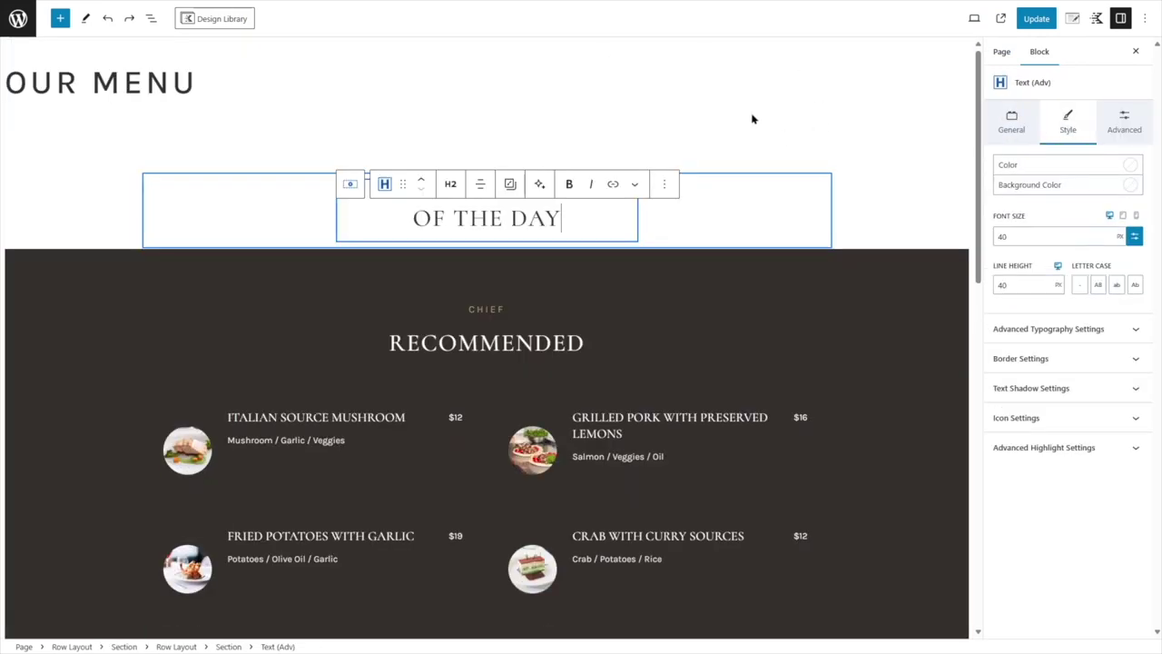
pyautogui.click(316, 135)
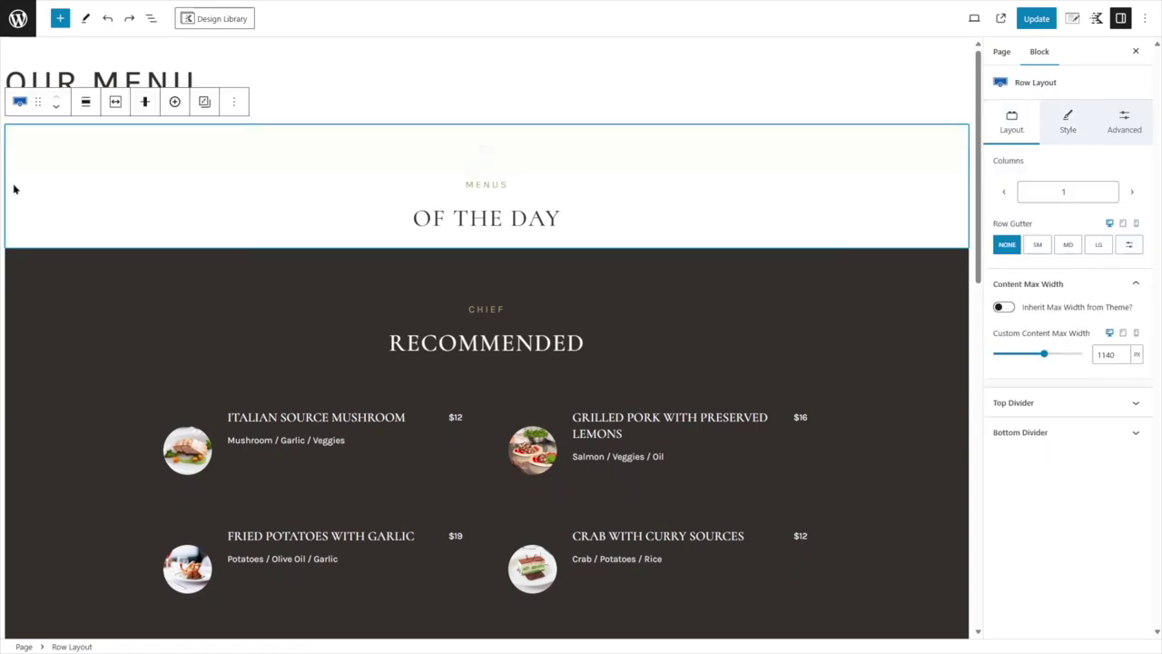
pyautogui.press('Return')
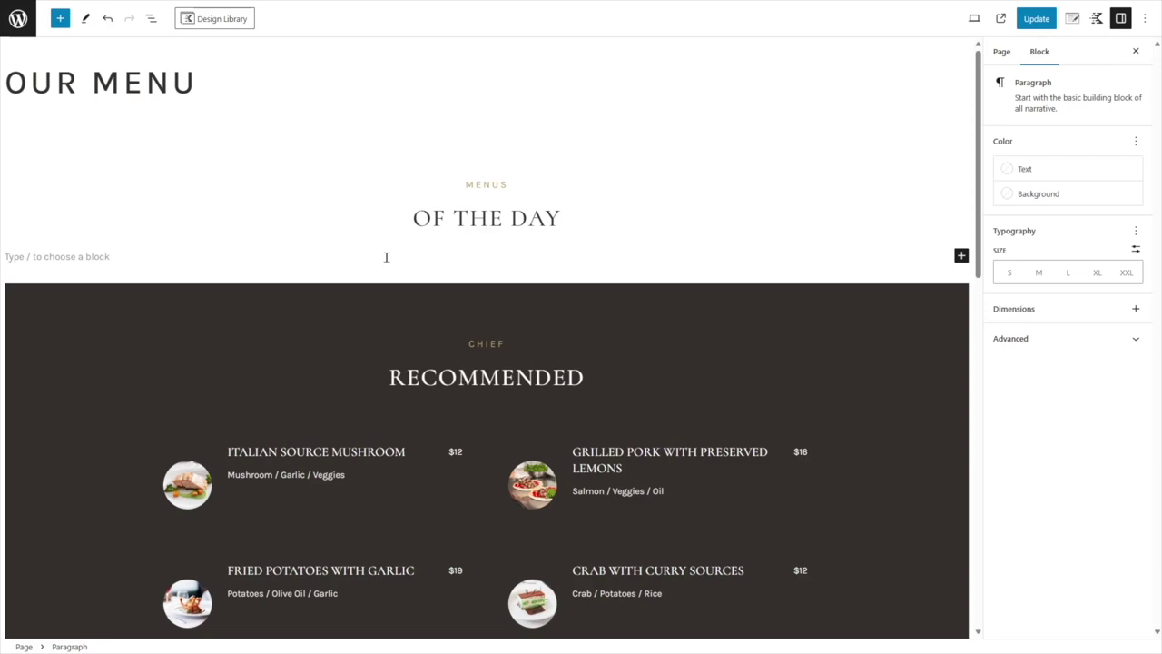
# - Insert a Shortcode block in the empty spot, paste [orderable id="1255"] into it, and update the page
pyautogui.click(962, 255)
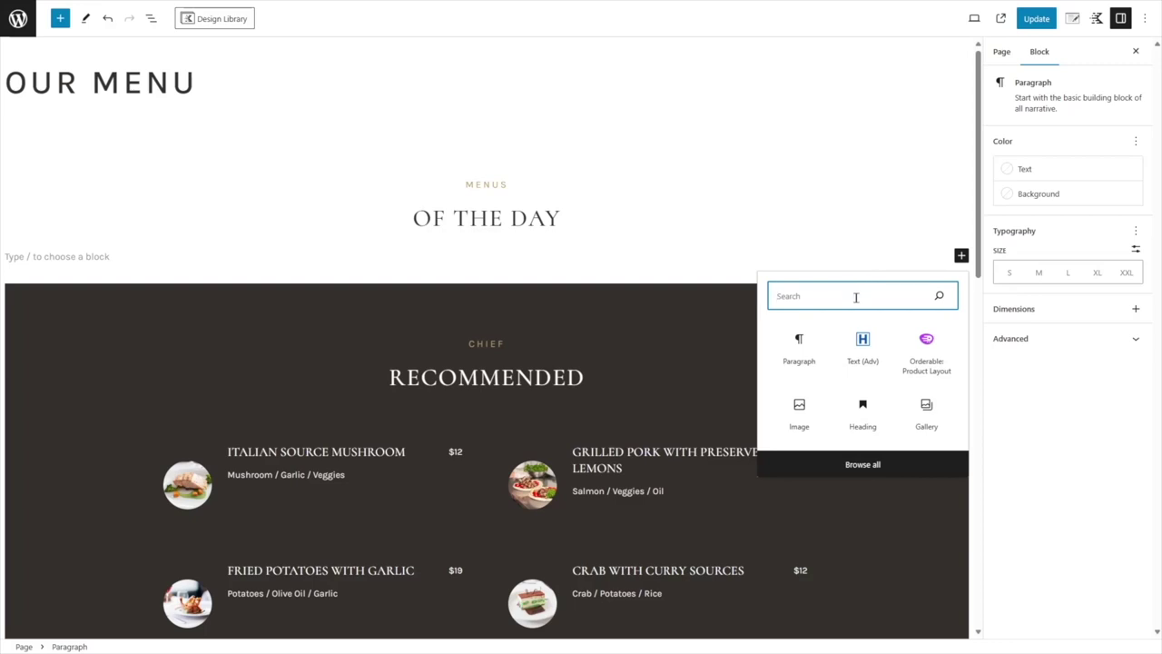
pyautogui.write('shortcode')
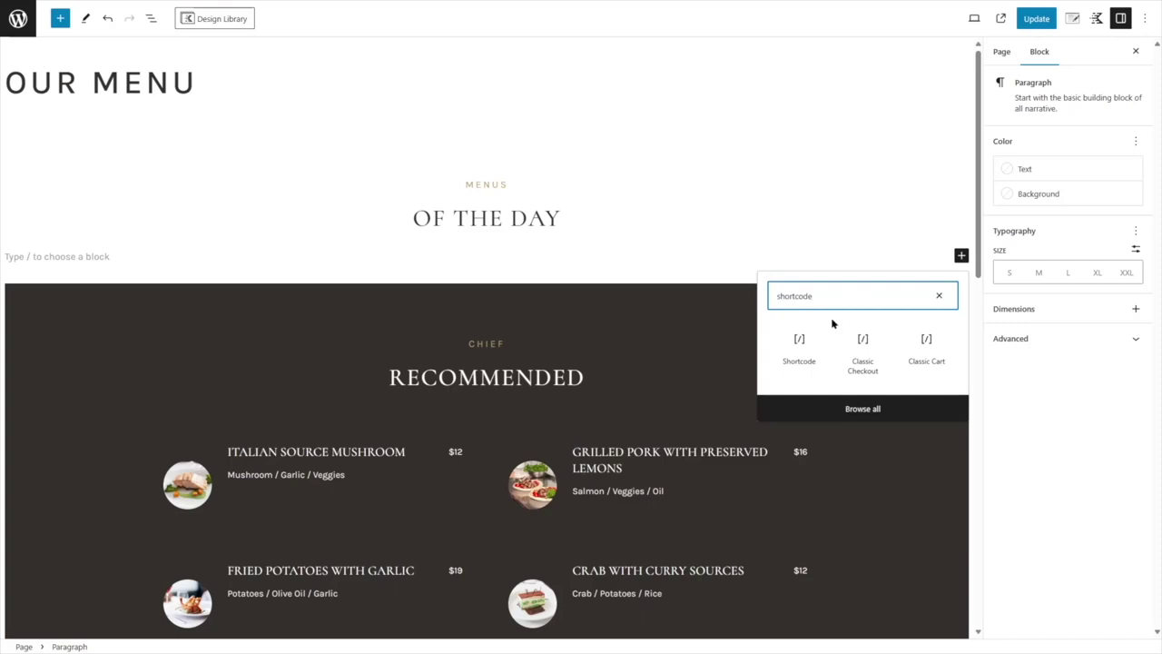
pyautogui.click(799, 352)
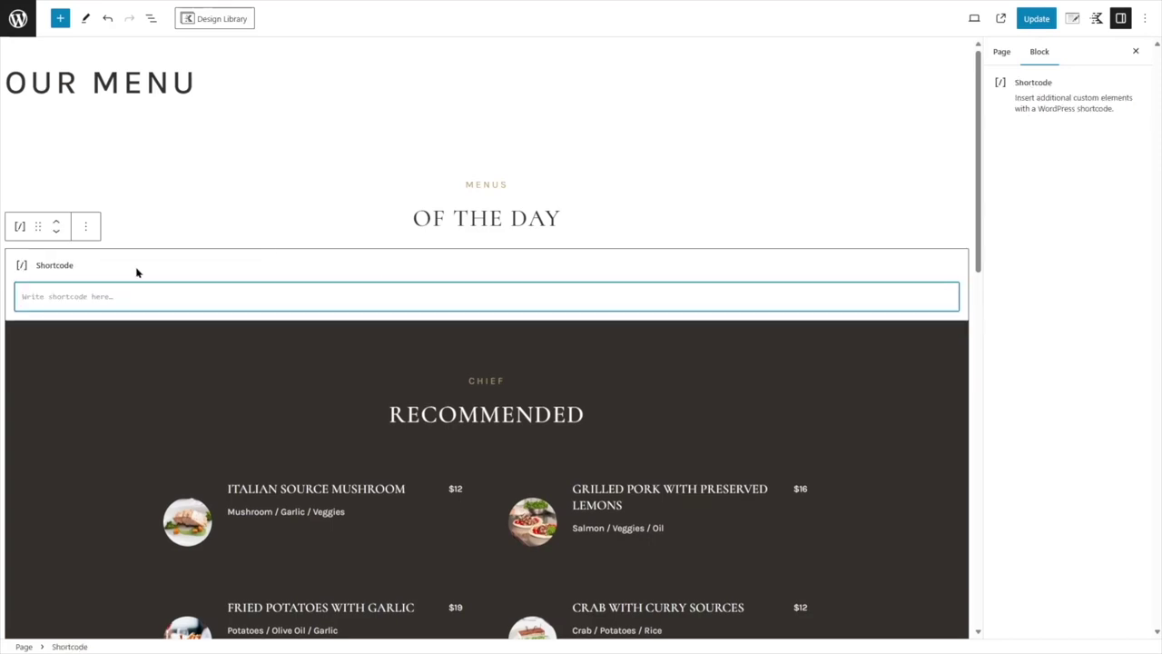
pyautogui.hotkey('ctrl', 'v')
pyautogui.click(1044, 25)
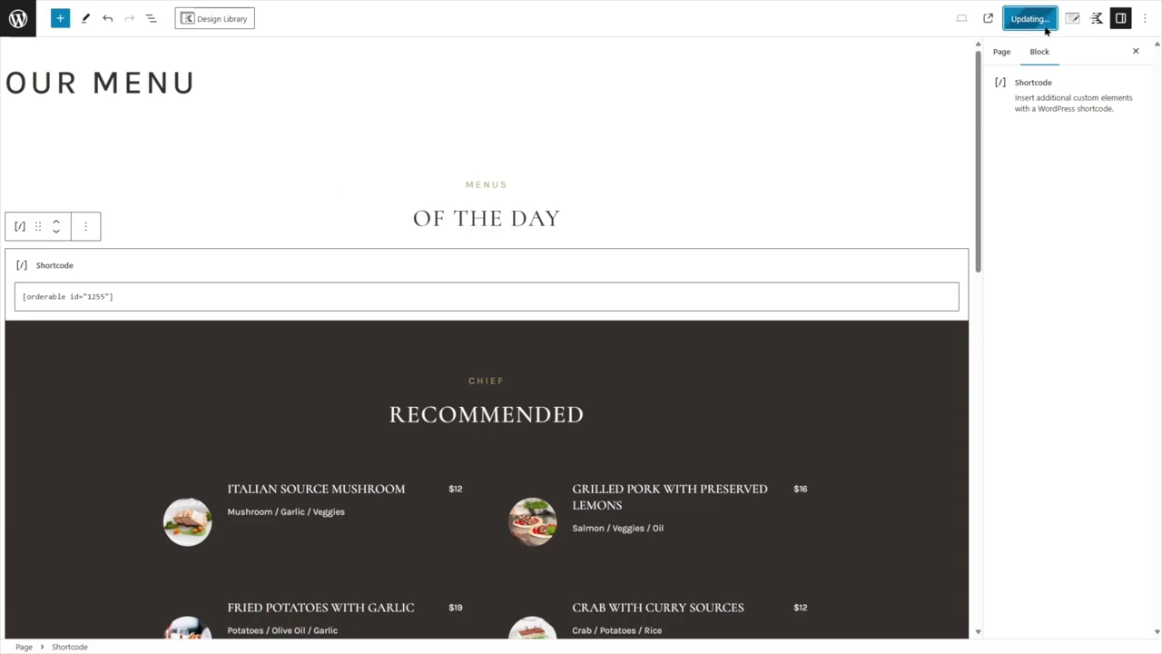
# - View the updated Menu page on the live site and examine the salad products under "Of the Day"
pyautogui.click(115, 619)
pyautogui.scroll(-5, 189, 449)
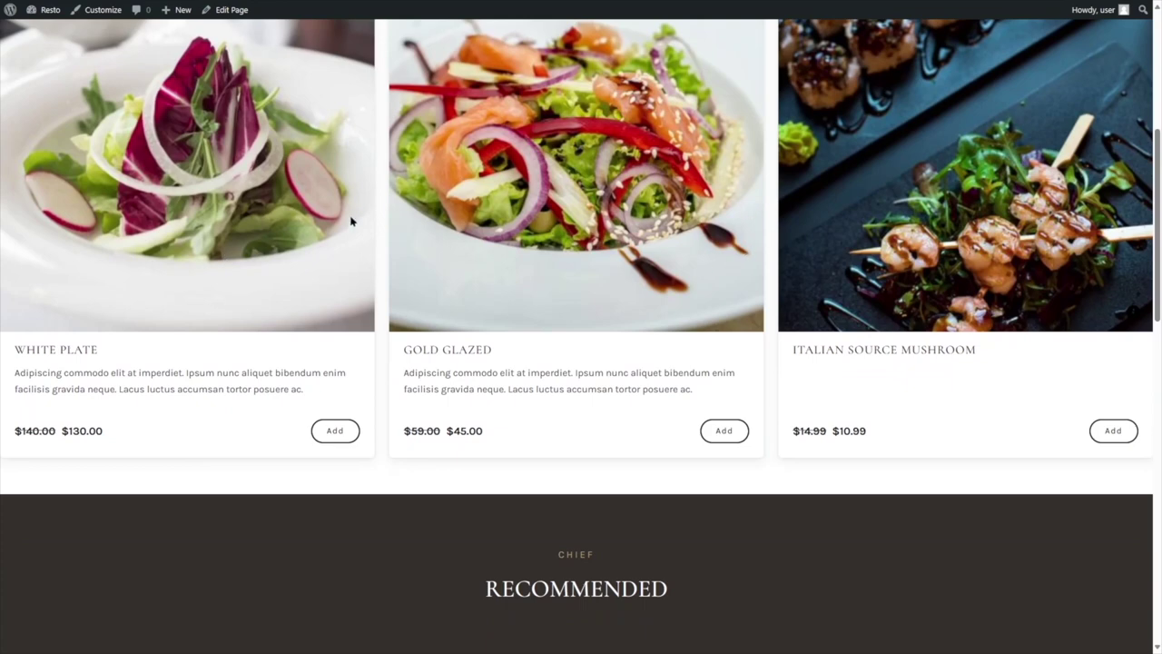
pyautogui.scroll(3, 625, 227)
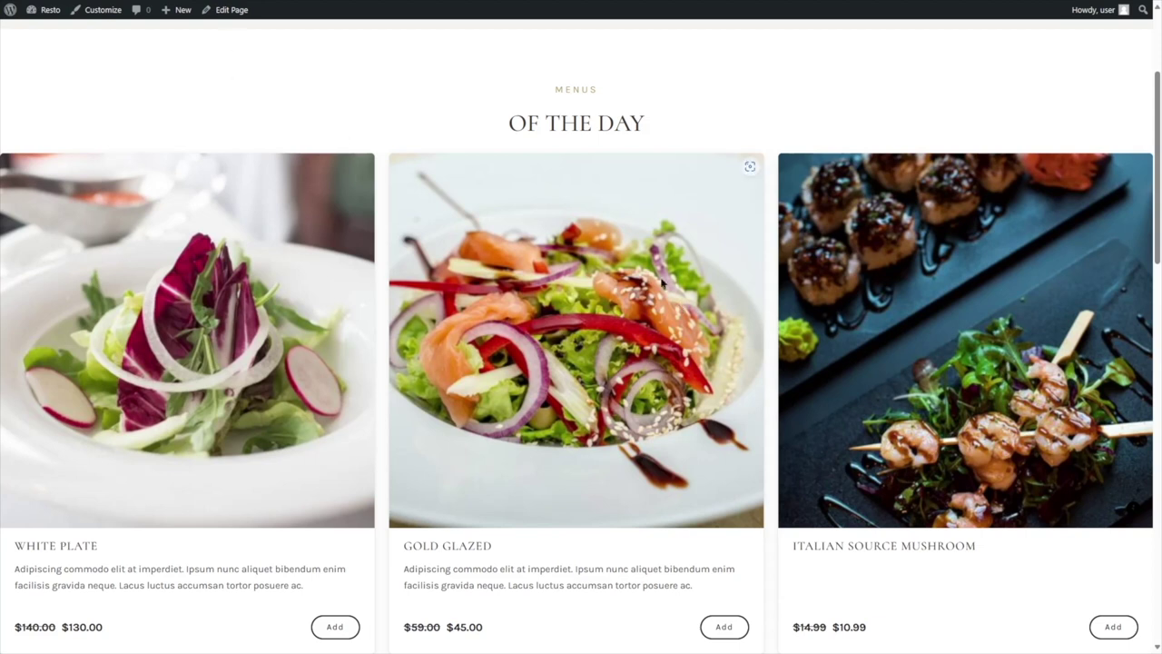
# - Return to the Menu page's editor and delete the Shortcode block beneath the "Of the Day" heading
pyautogui.click(232, 18)
pyautogui.click(294, 262)
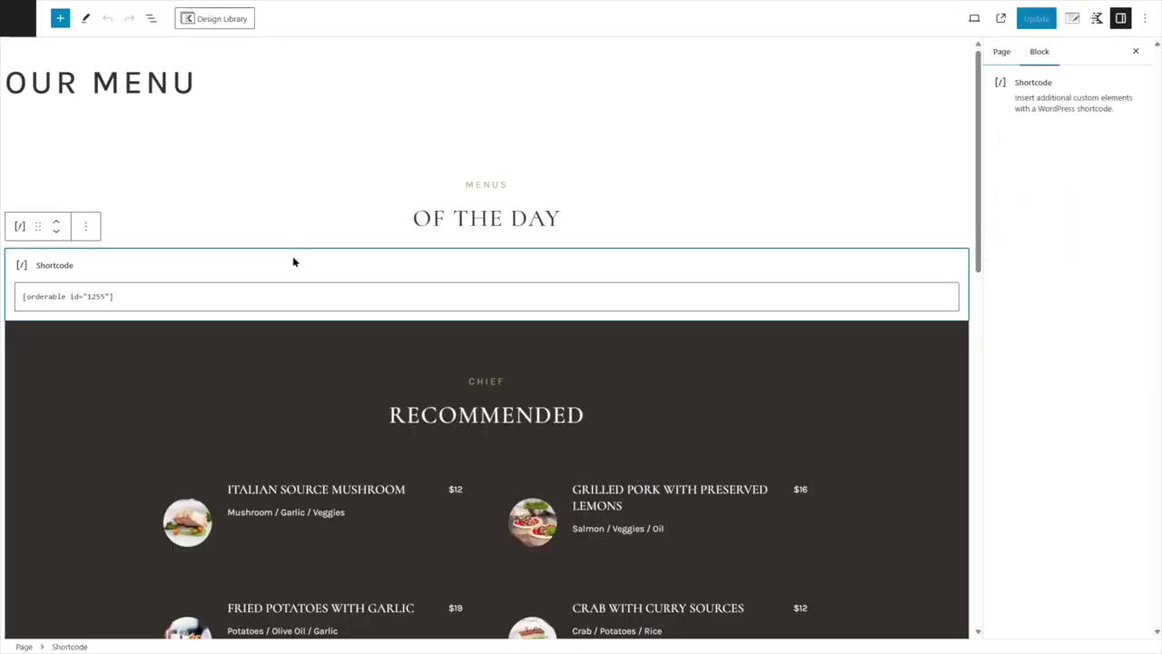
pyautogui.click(86, 227)
pyautogui.click(135, 459)
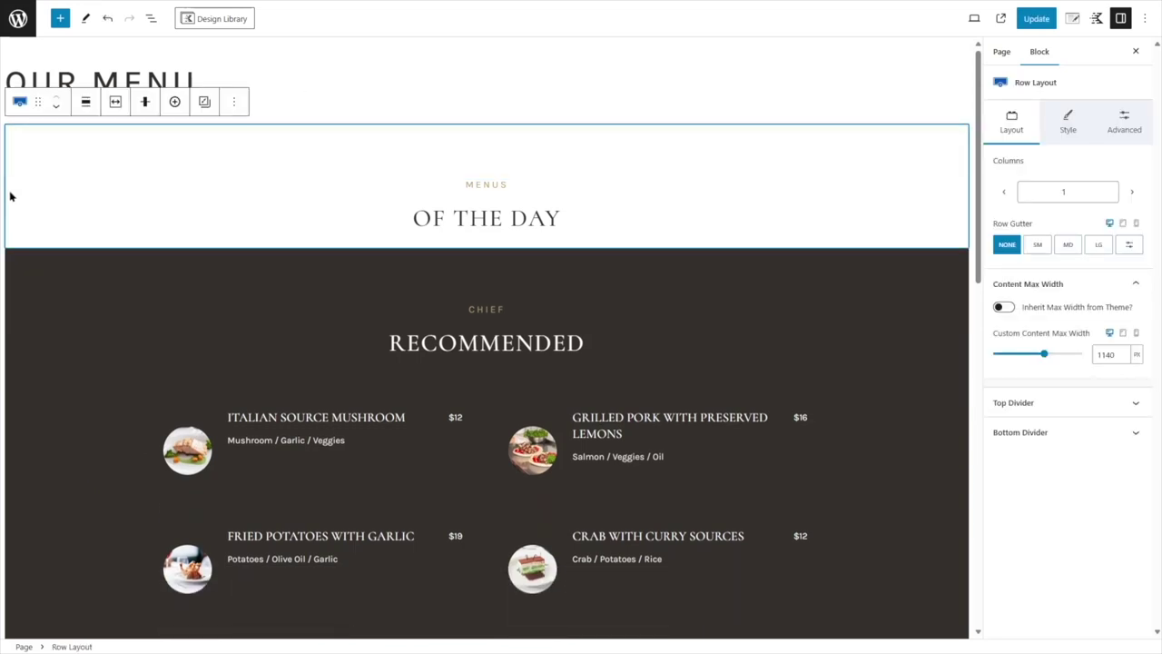
# - Add an Orderable: Product Layout block directly below the "Of the Day" row and set its layout to Fish and Meat
pyautogui.press('Return')
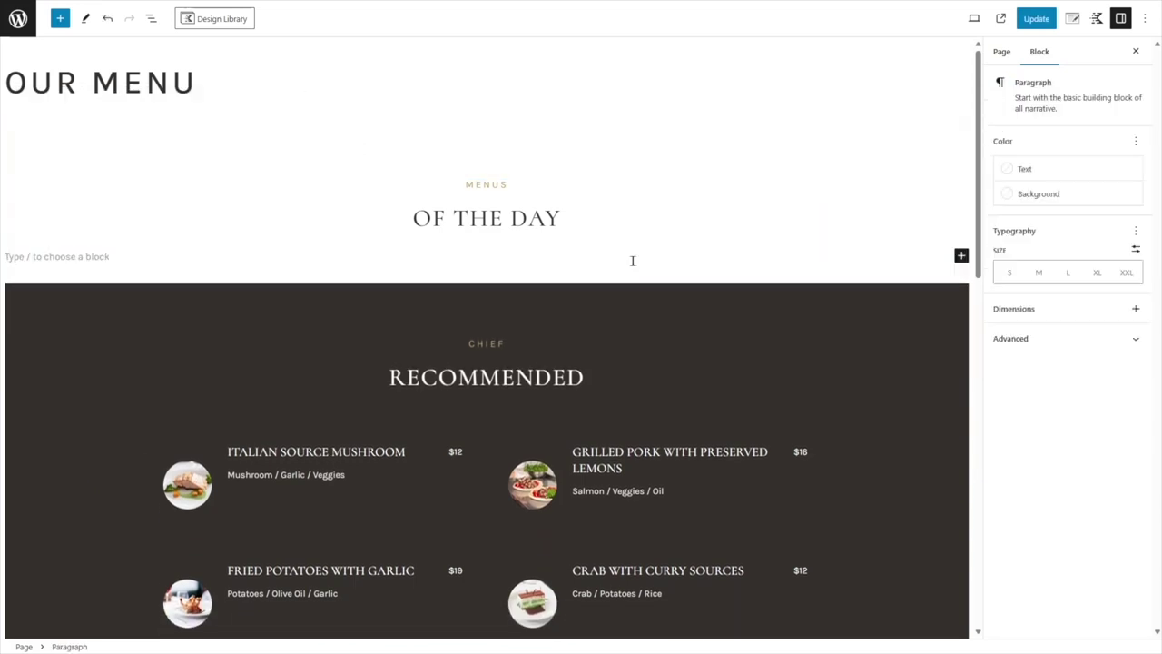
pyautogui.click(962, 255)
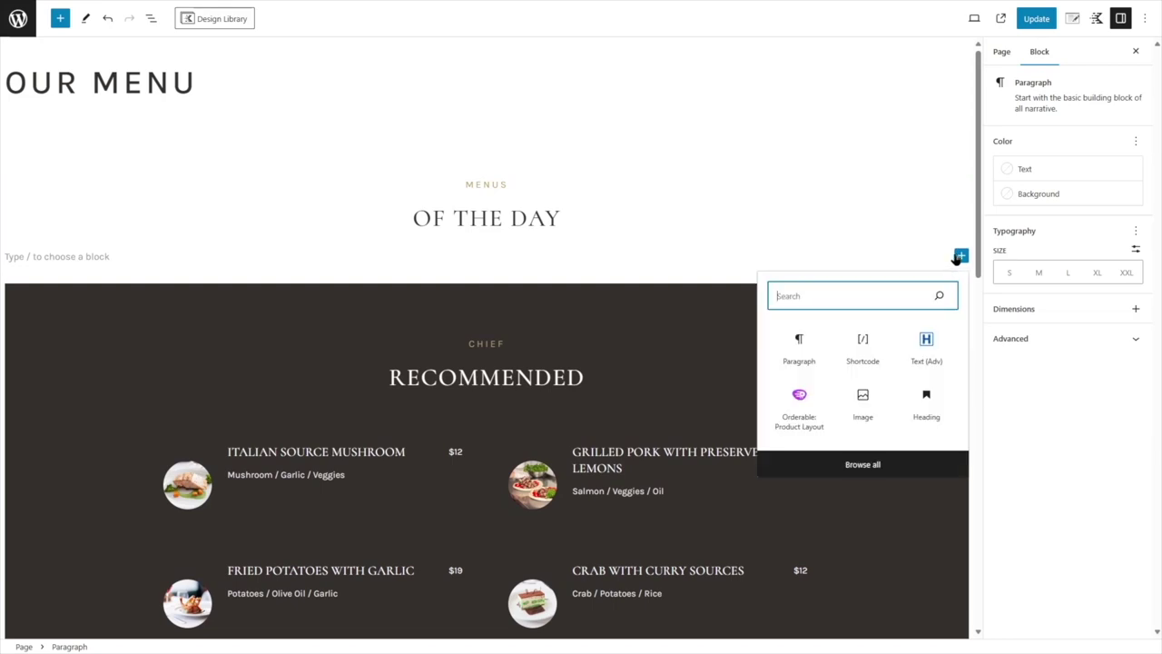
pyautogui.click(806, 400)
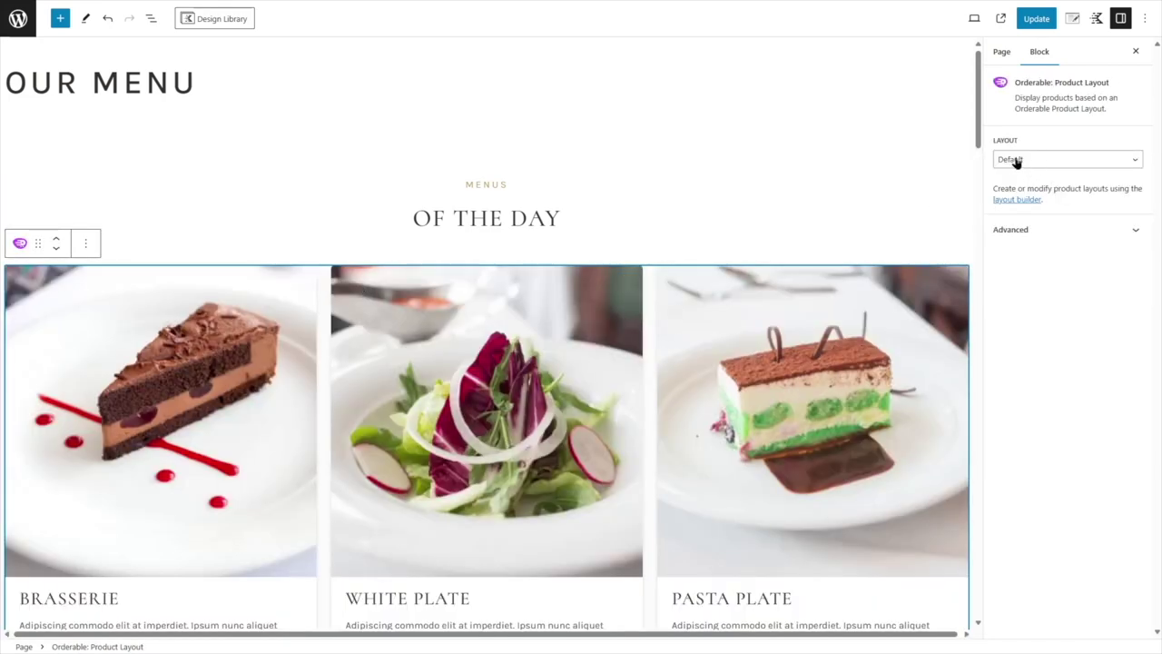
pyautogui.click(1006, 159)
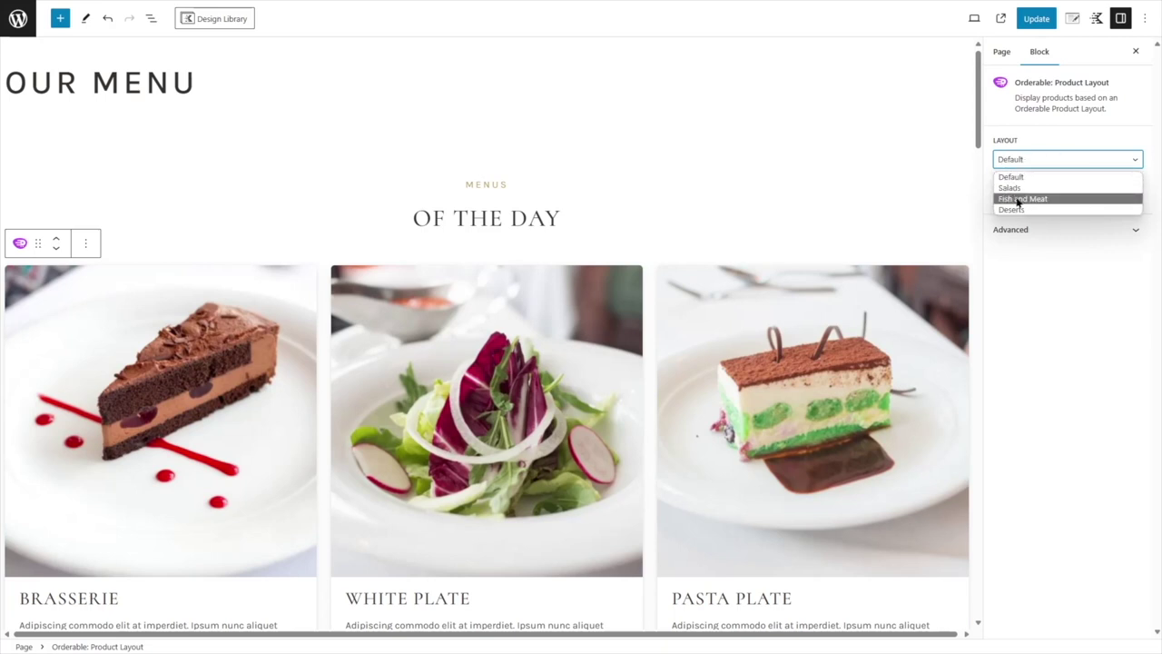
pyautogui.click(1015, 200)
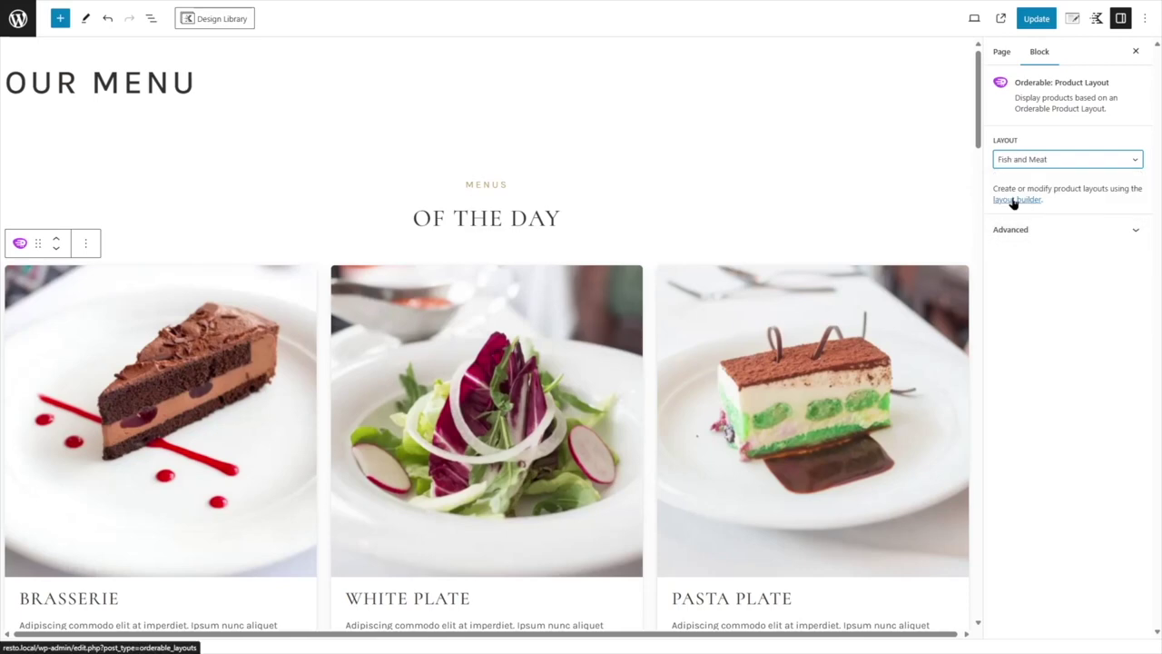
pyautogui.scroll(-4, 257, 327)
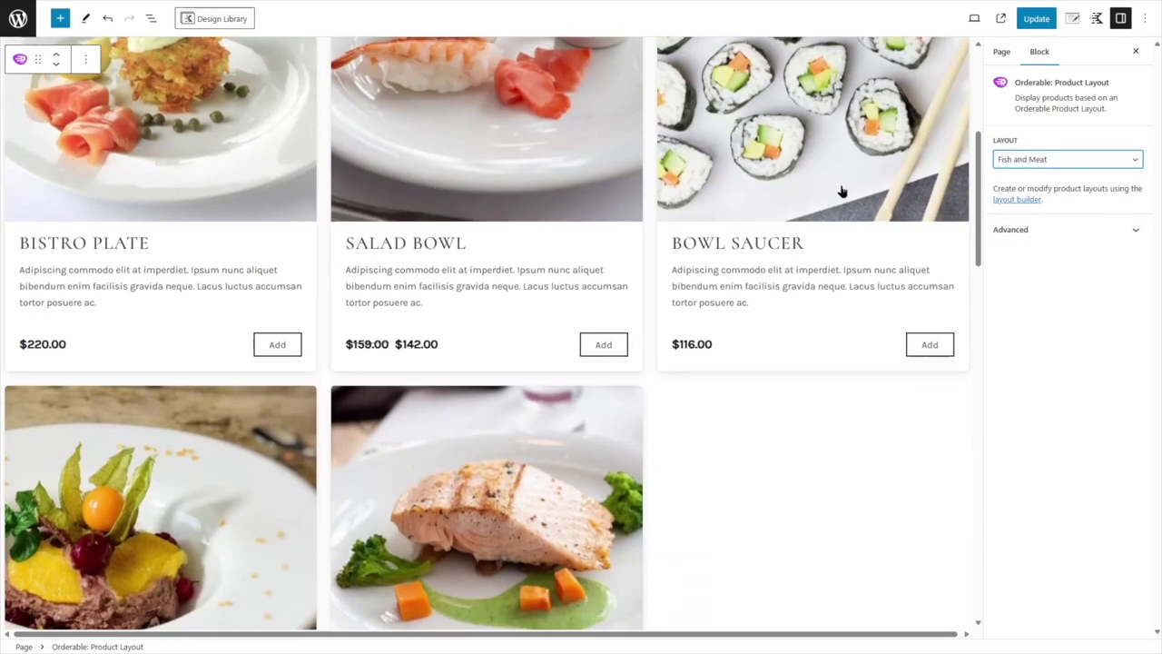
pyautogui.scroll(4, 246, 411)
# - Change the "Of the Day" heading text to "Fish & Meat"
pyautogui.click(509, 216)
pyautogui.moveTo(561, 218); pyautogui.dragTo(390, 221)
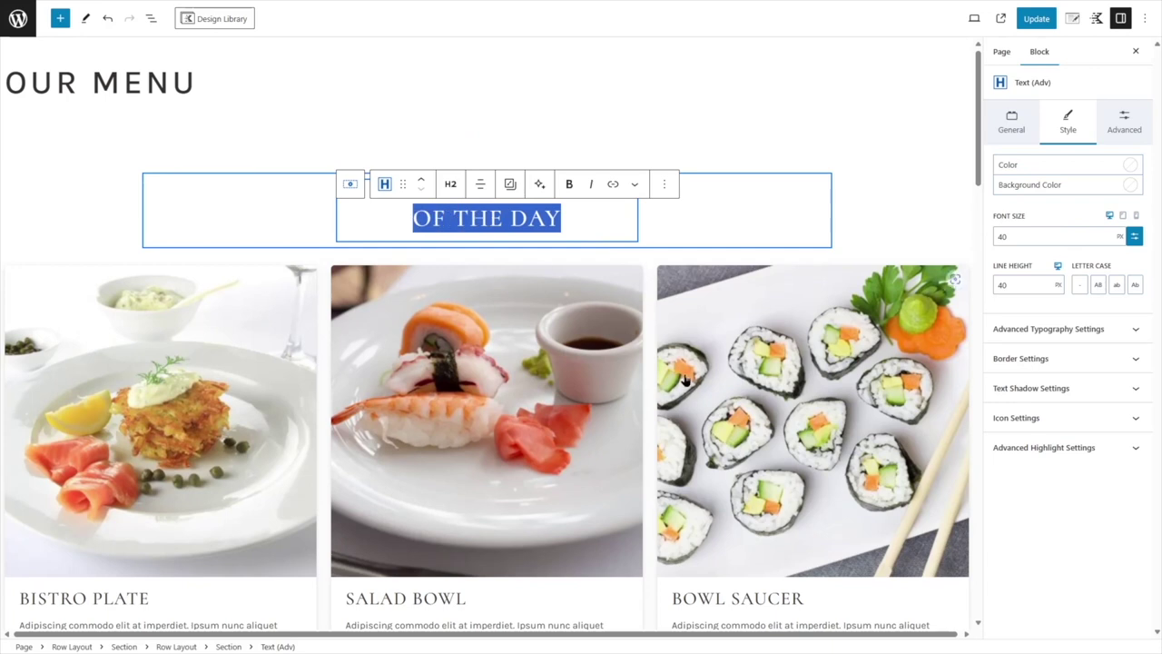
pyautogui.click(686, 381)
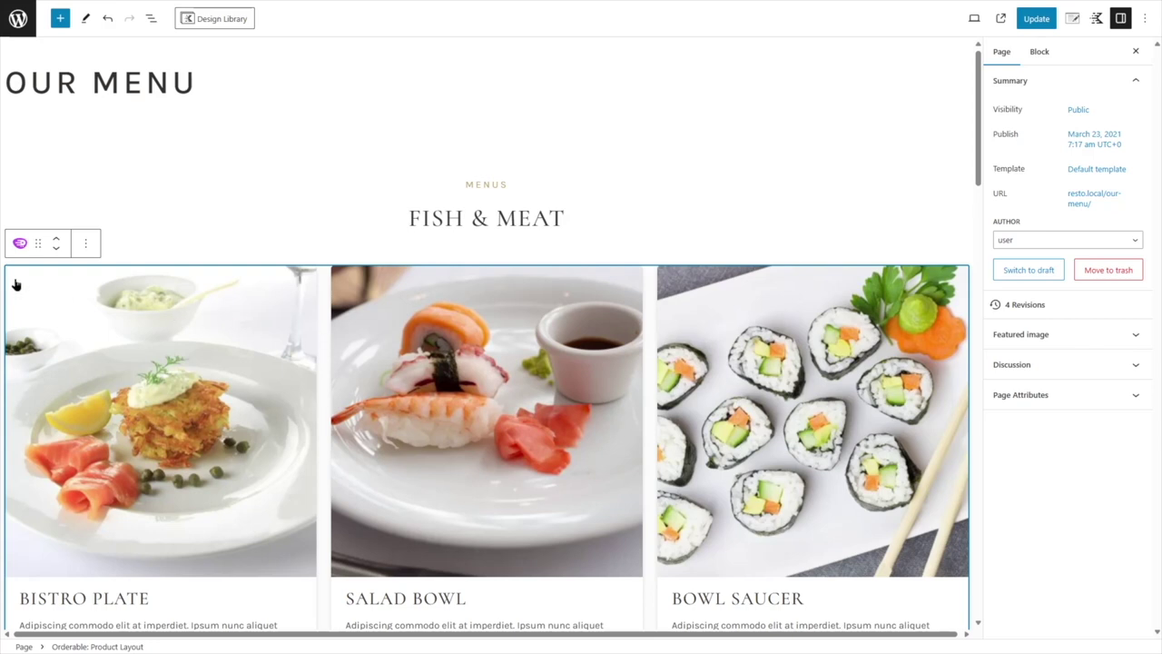
# - Replace the product layout block beneath the "Fish & Meat" heading with an empty Section block
pyautogui.click(86, 243)
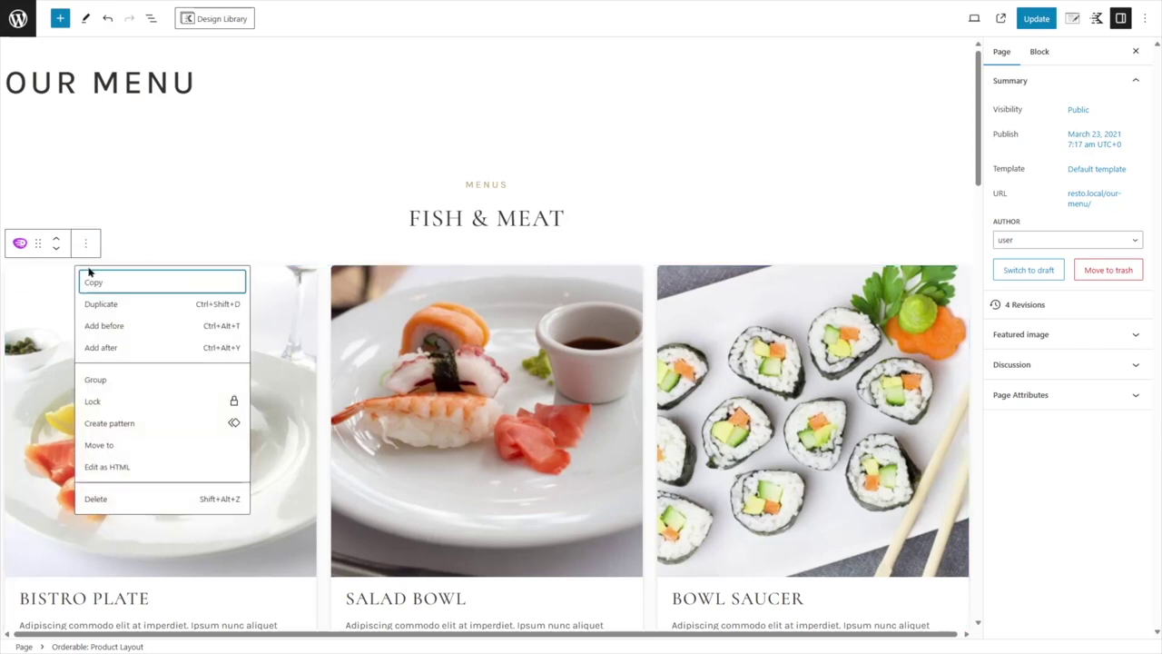
pyautogui.click(132, 492)
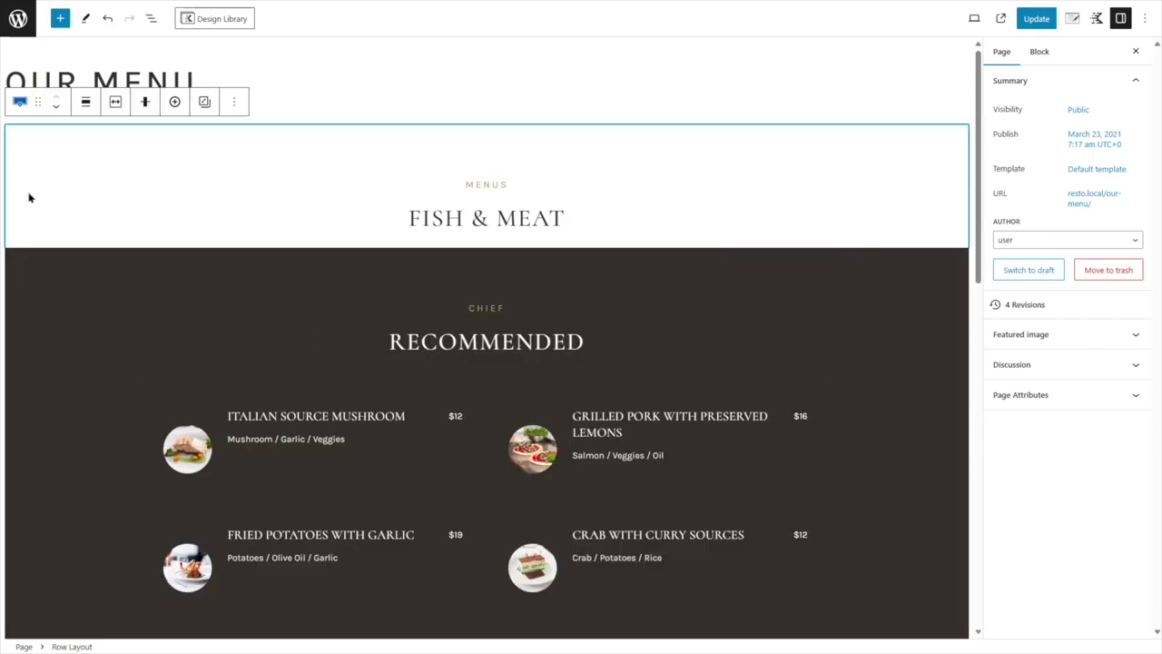
pyautogui.press('Return')
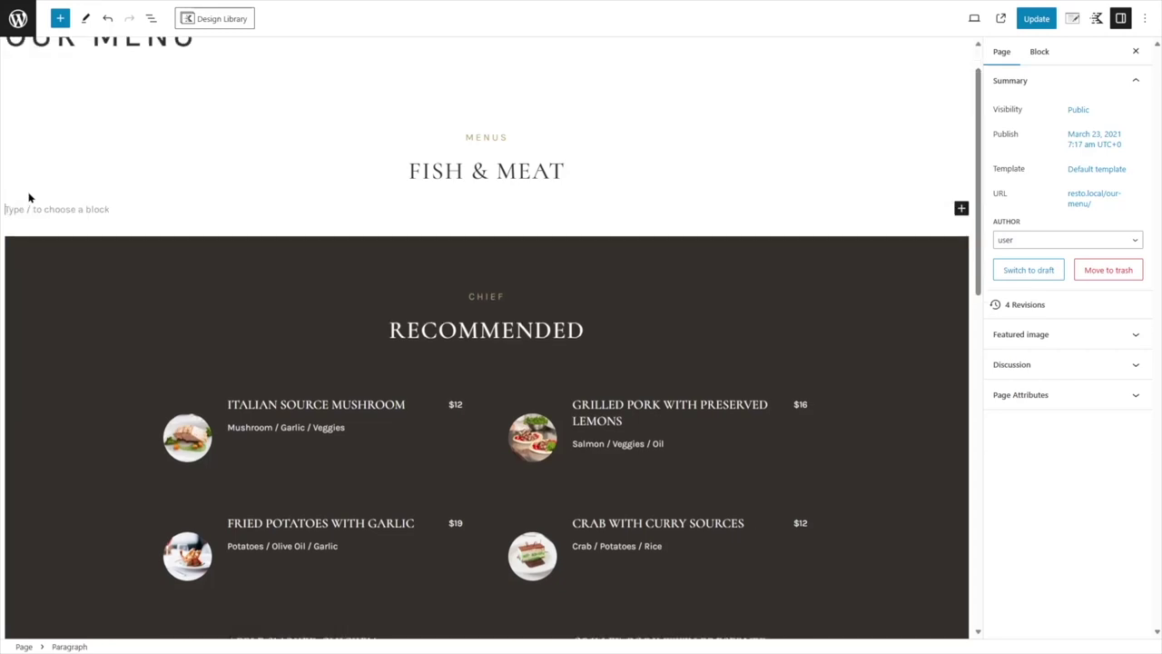
pyautogui.click(961, 210)
pyautogui.write('sec')
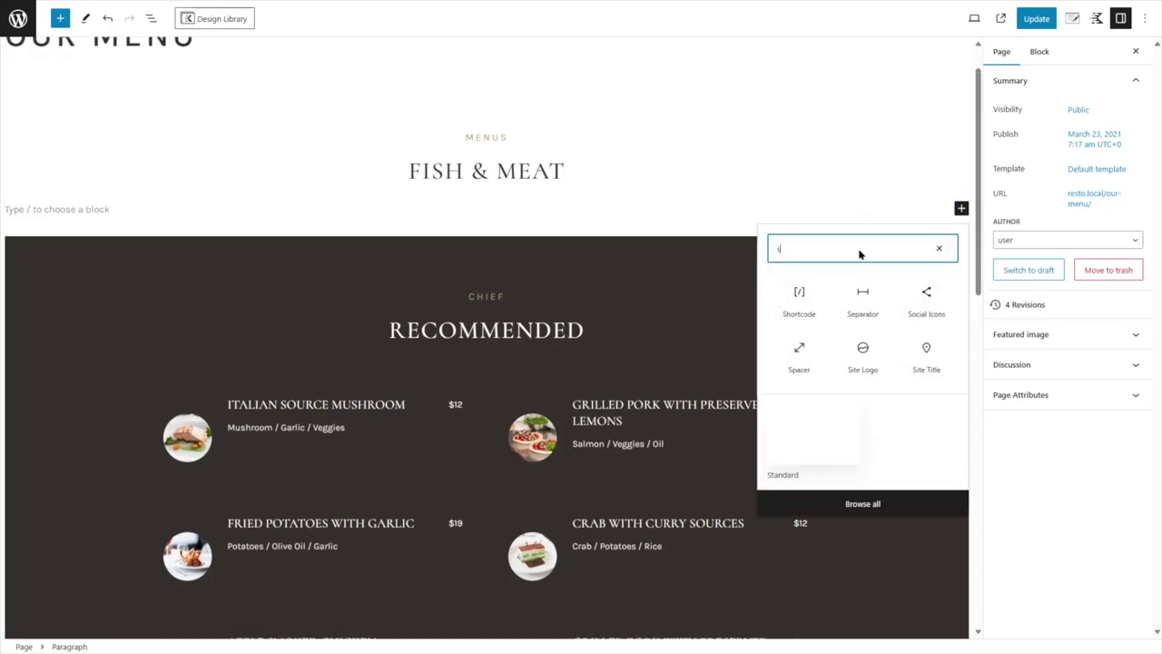
pyautogui.click(794, 304)
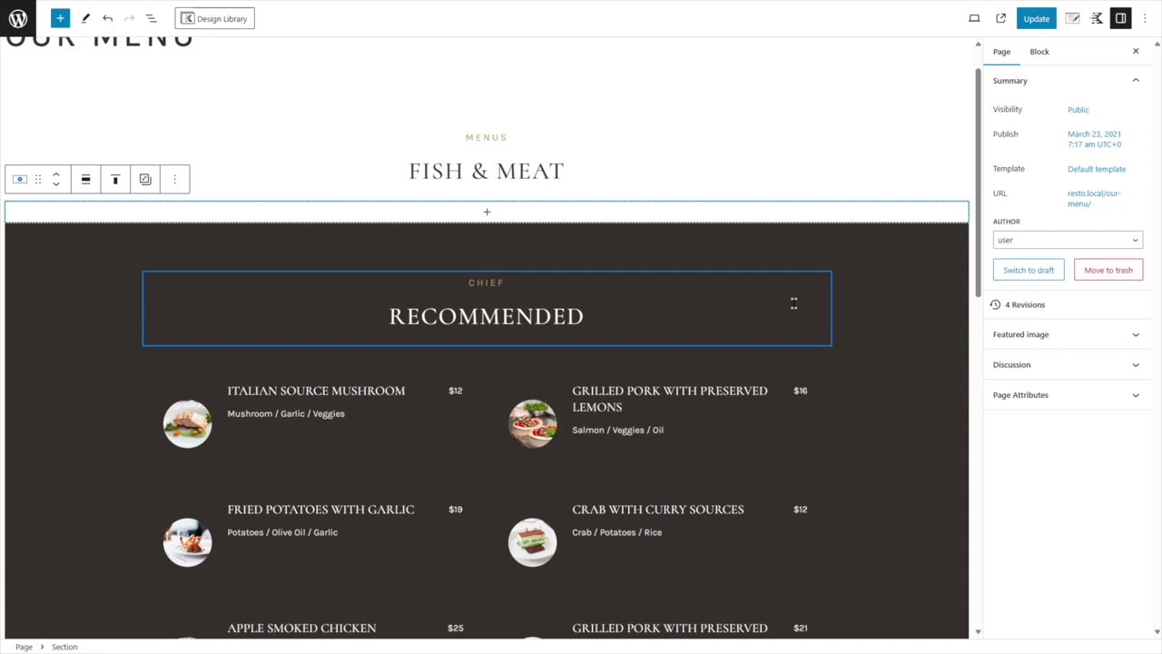
# - Insert an Orderable: Product Layout block inside the empty section and set its layout to Fish and Meat
pyautogui.click(485, 214)
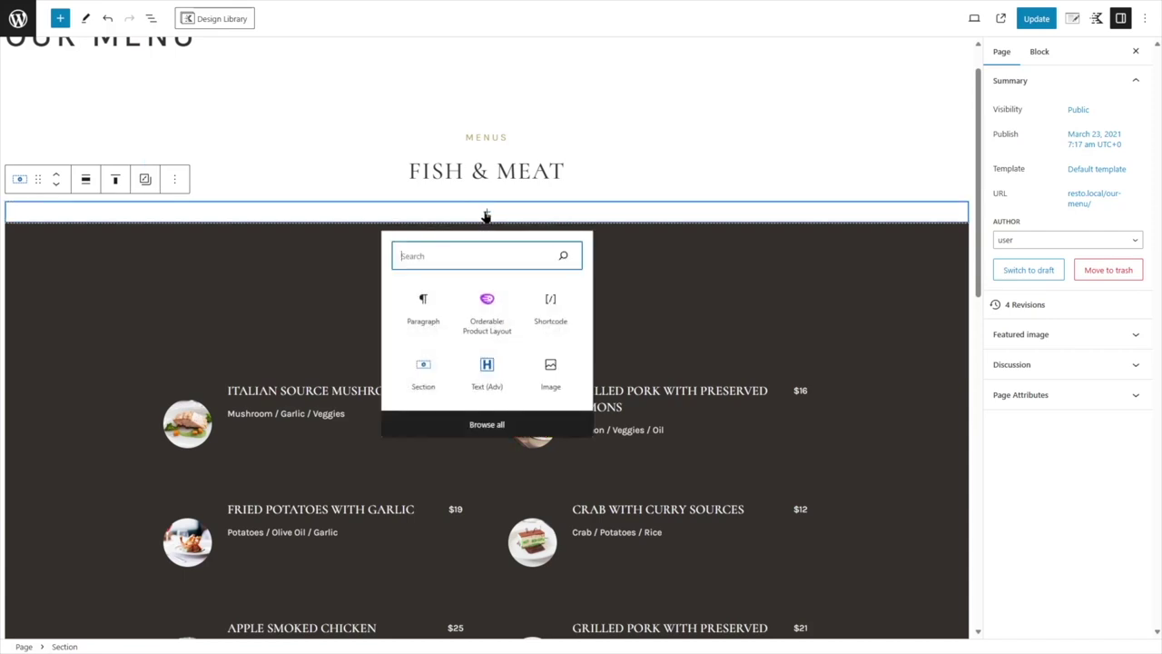
pyautogui.click(490, 307)
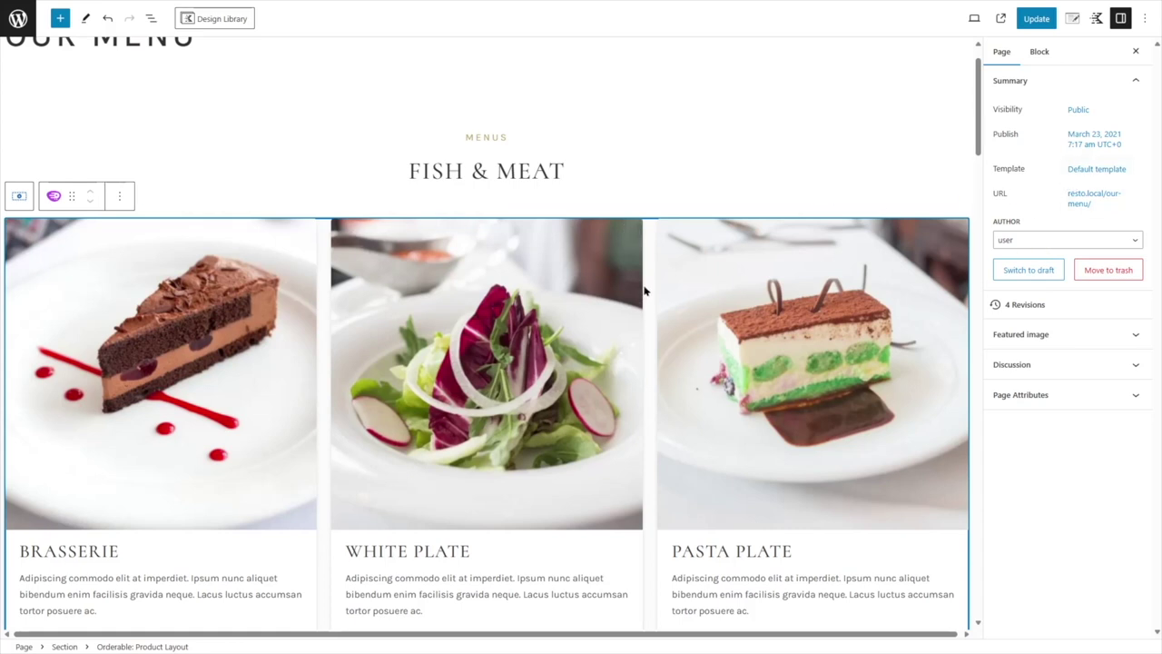
pyautogui.click(1038, 53)
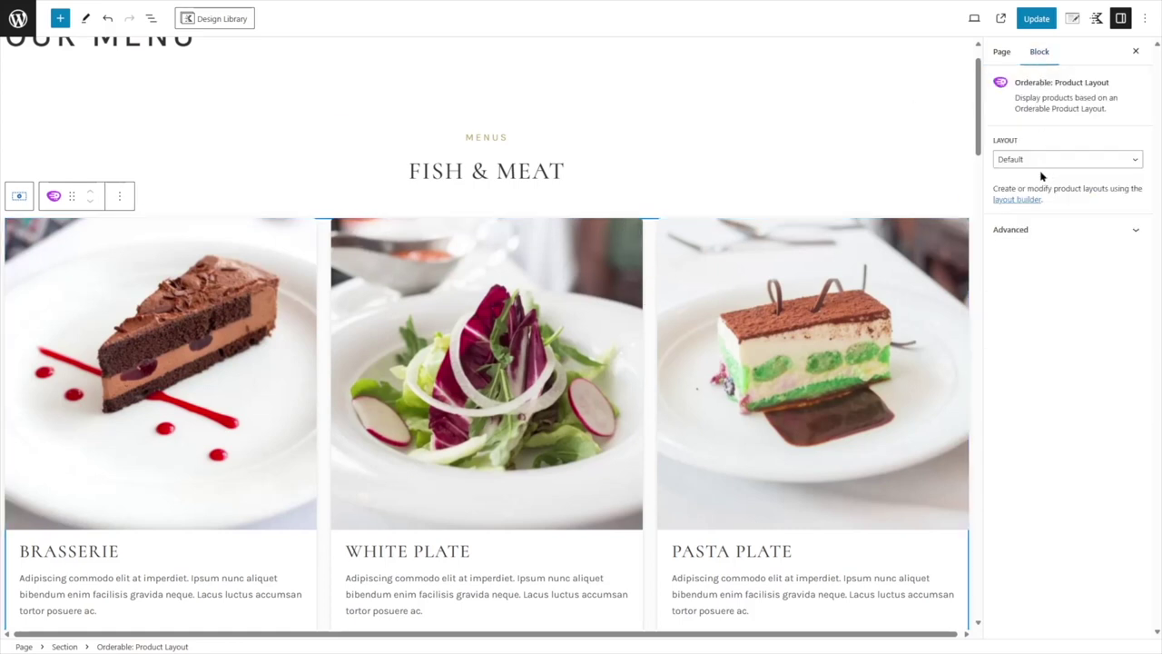
pyautogui.click(1040, 159)
pyautogui.click(1019, 198)
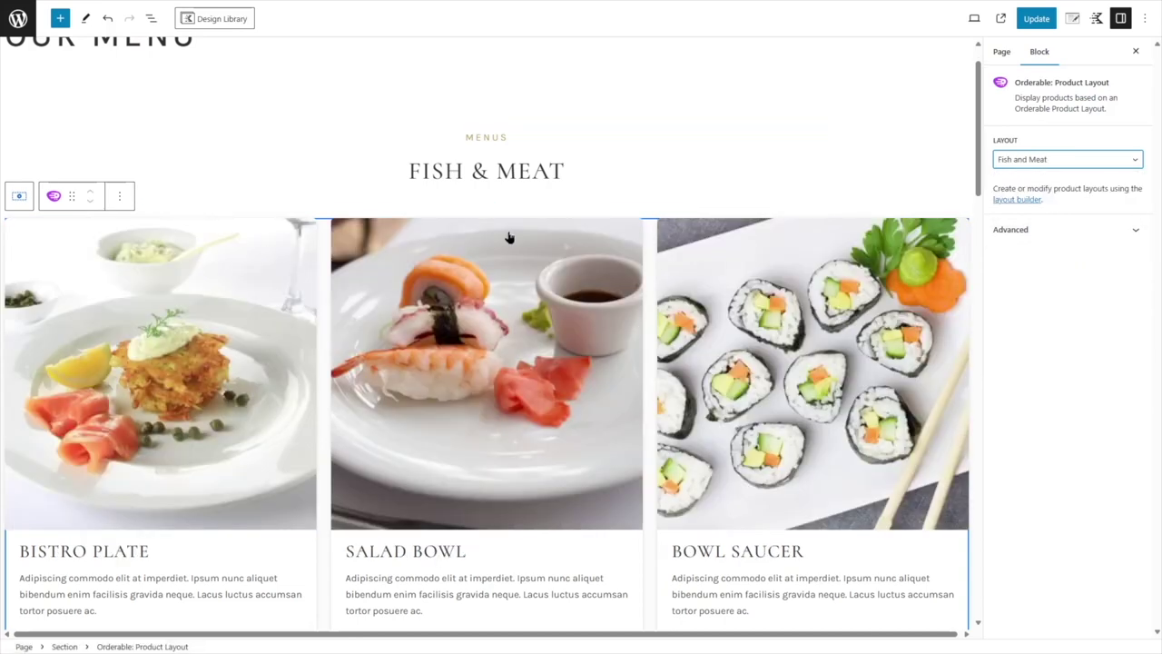
# - Give the section holding the product layout right and left margins of 30 px and update the page
pyautogui.click(151, 20)
pyautogui.click(50, 105)
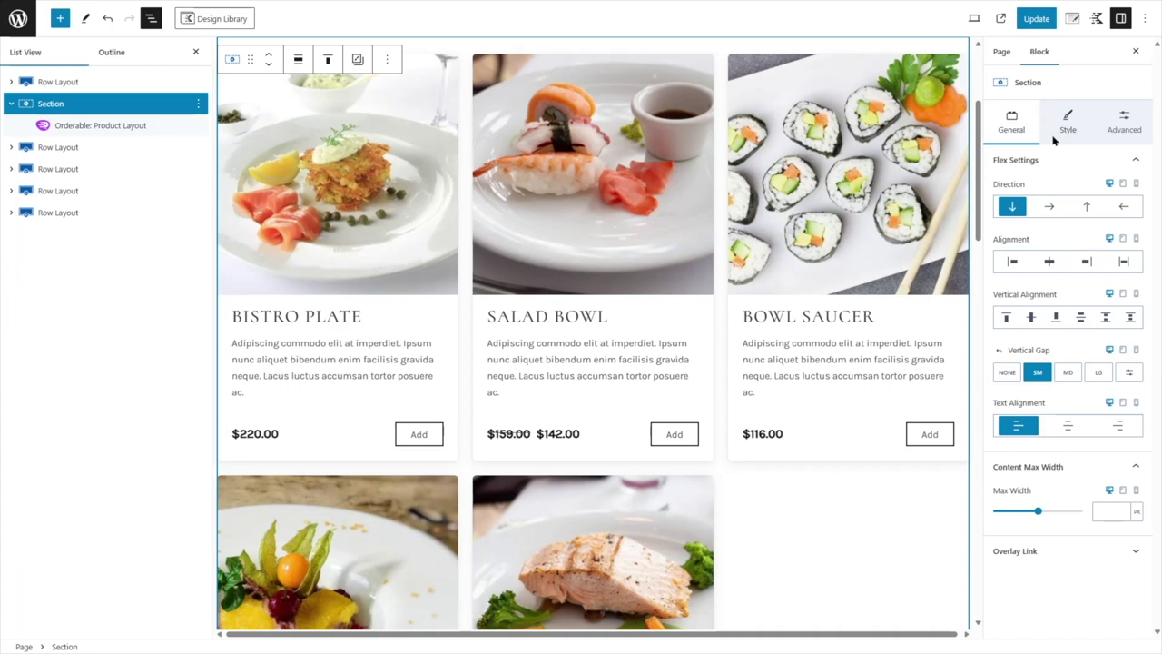
pyautogui.click(1123, 128)
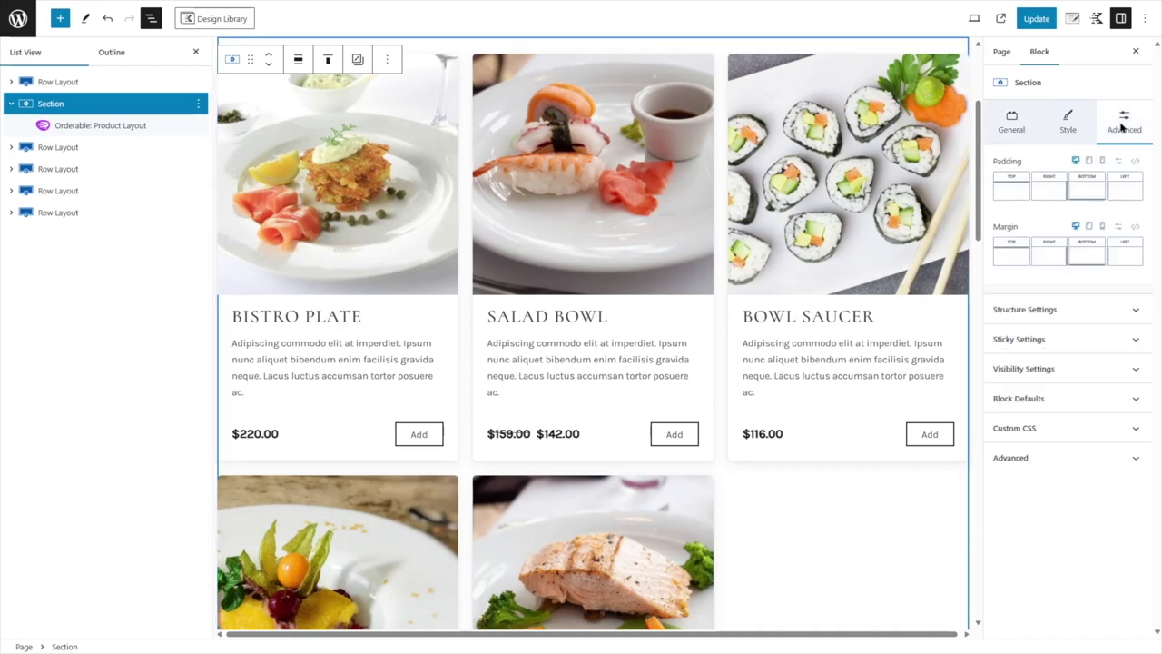
pyautogui.click(1118, 227)
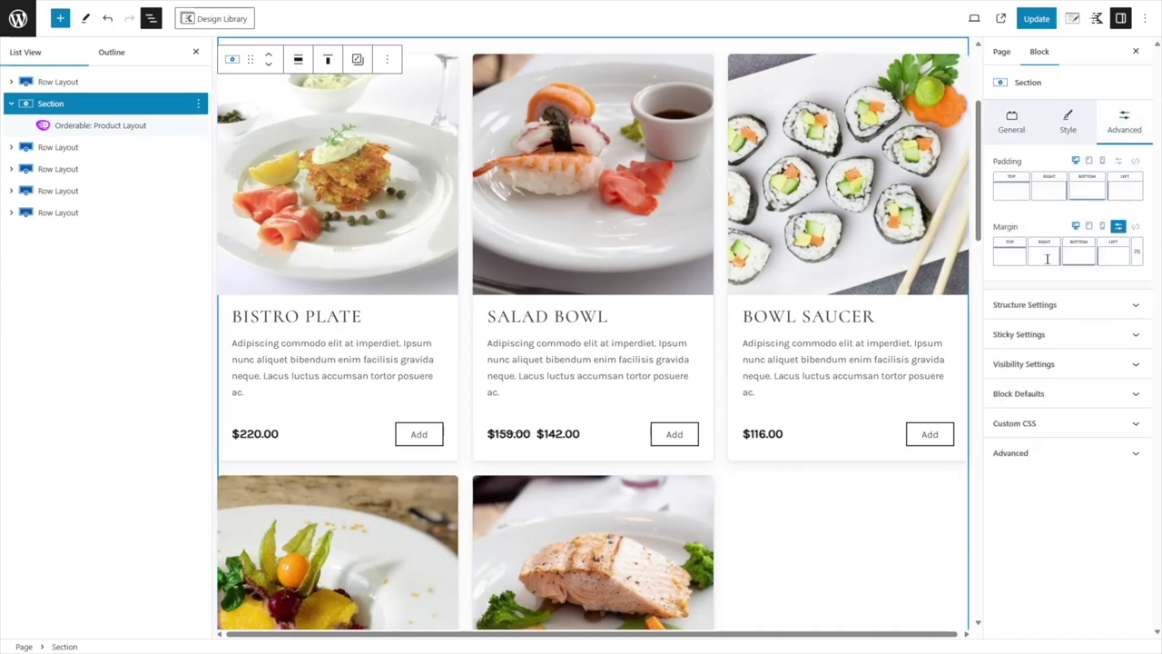
pyautogui.write('30')
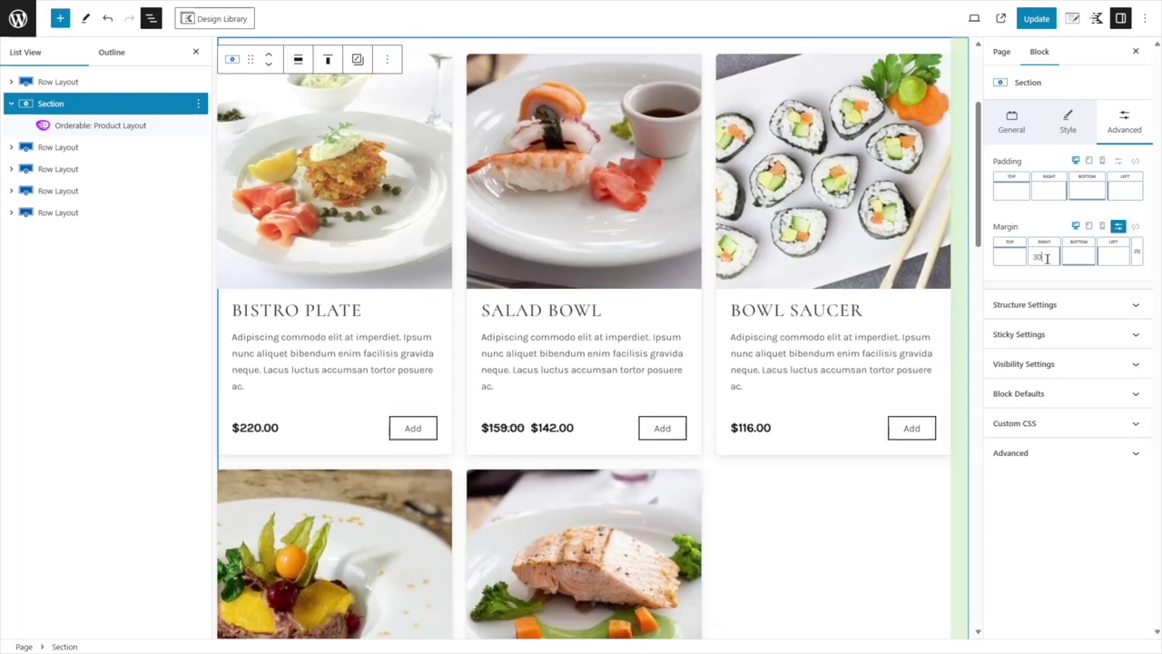
pyautogui.click(1112, 257)
pyautogui.write('30')
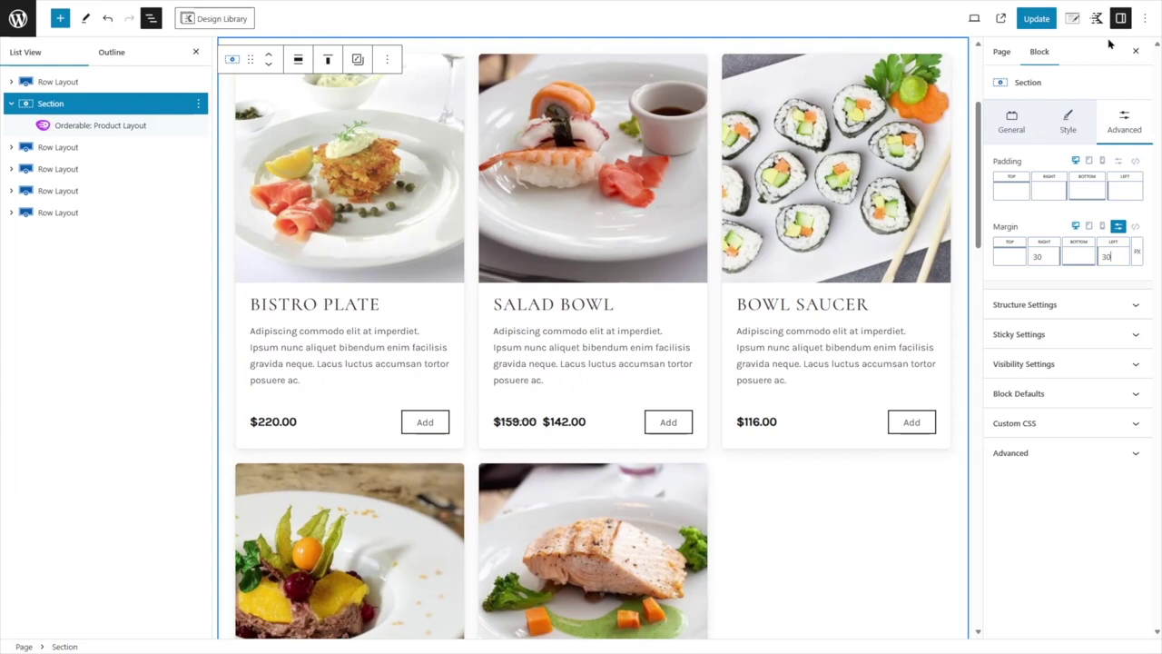
pyautogui.click(1036, 26)
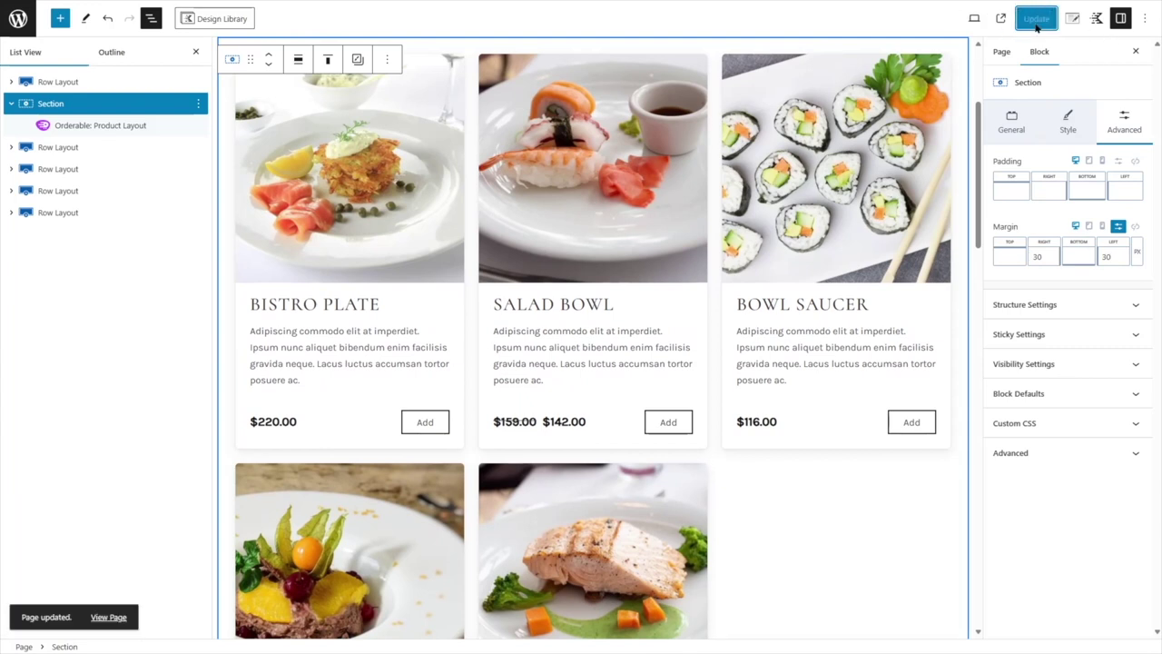
# - View the updated Menu page on the live site and examine the spacing of the Fish & Meat products
pyautogui.click(109, 618)
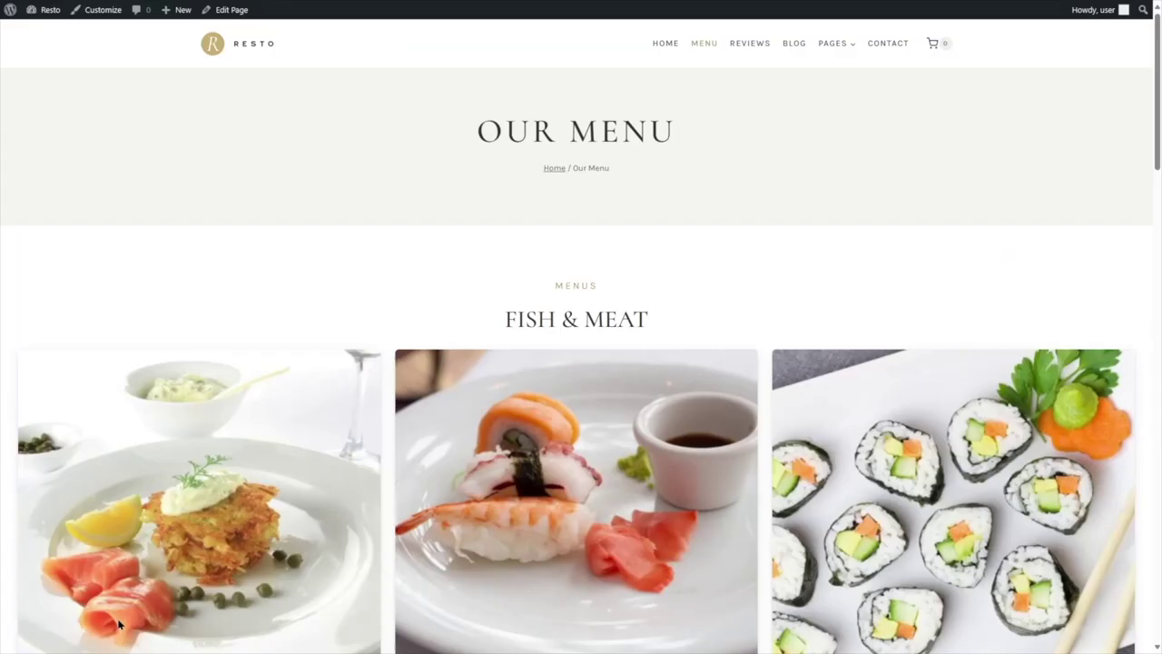
pyautogui.scroll(-5, 290, 400)
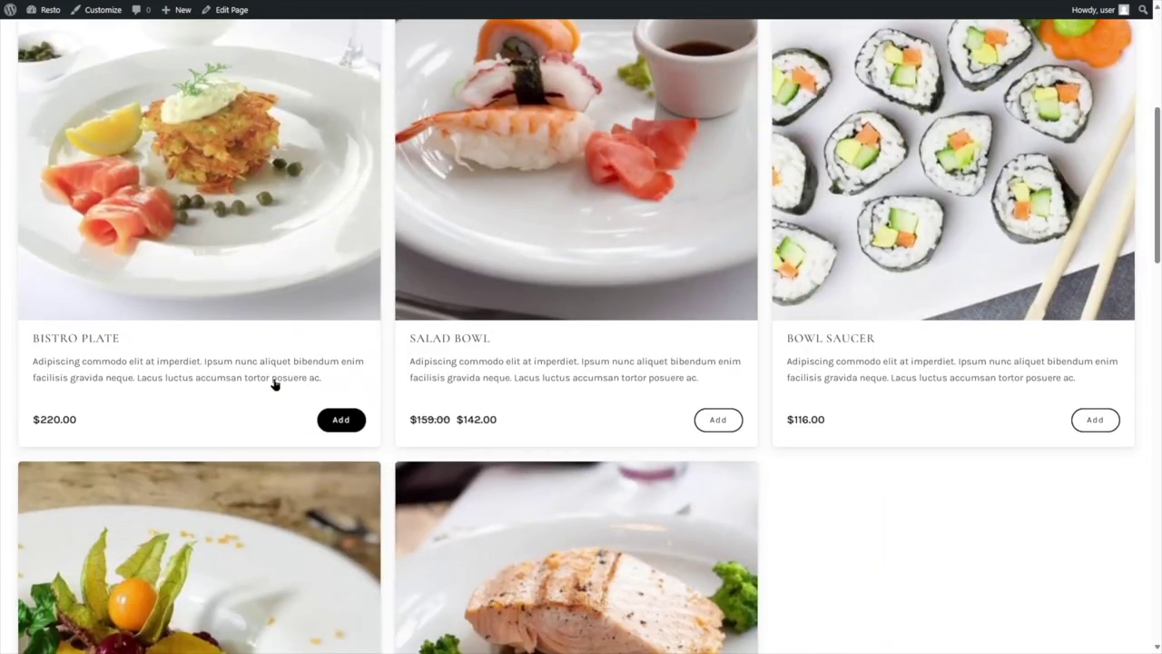
pyautogui.scroll(5, 654, 327)
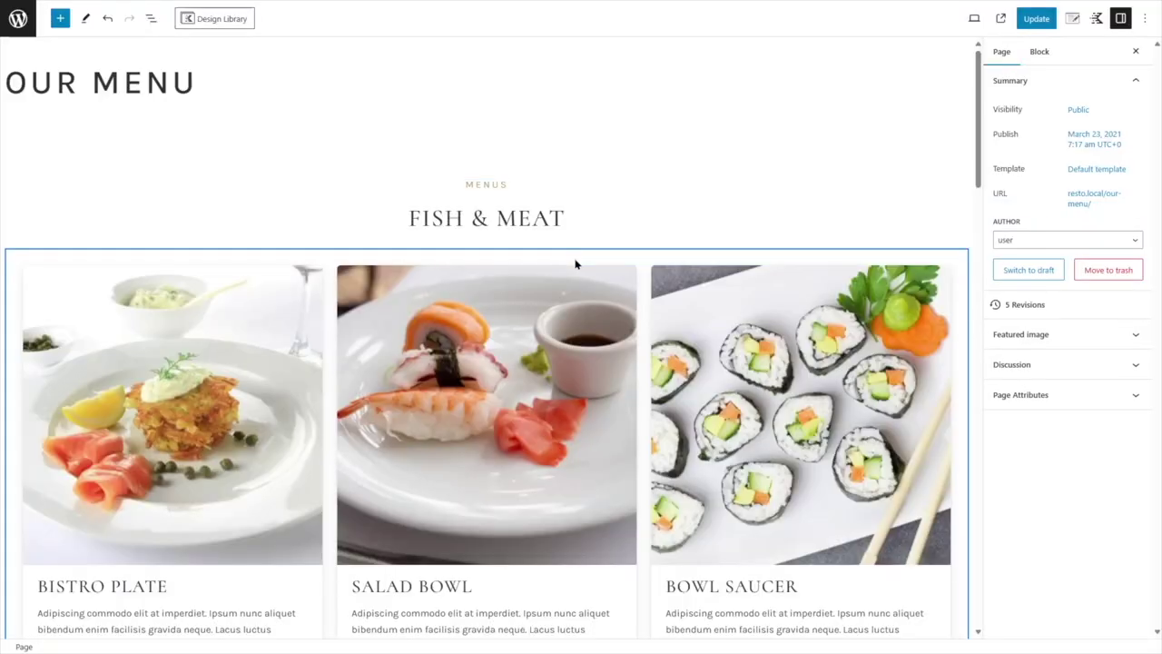
# - Delete the row layout containing the "Chief Recommended" heading in the Menu page's editor
pyautogui.scroll(-5, 576, 263)
pyautogui.scroll(-9, 575, 263)
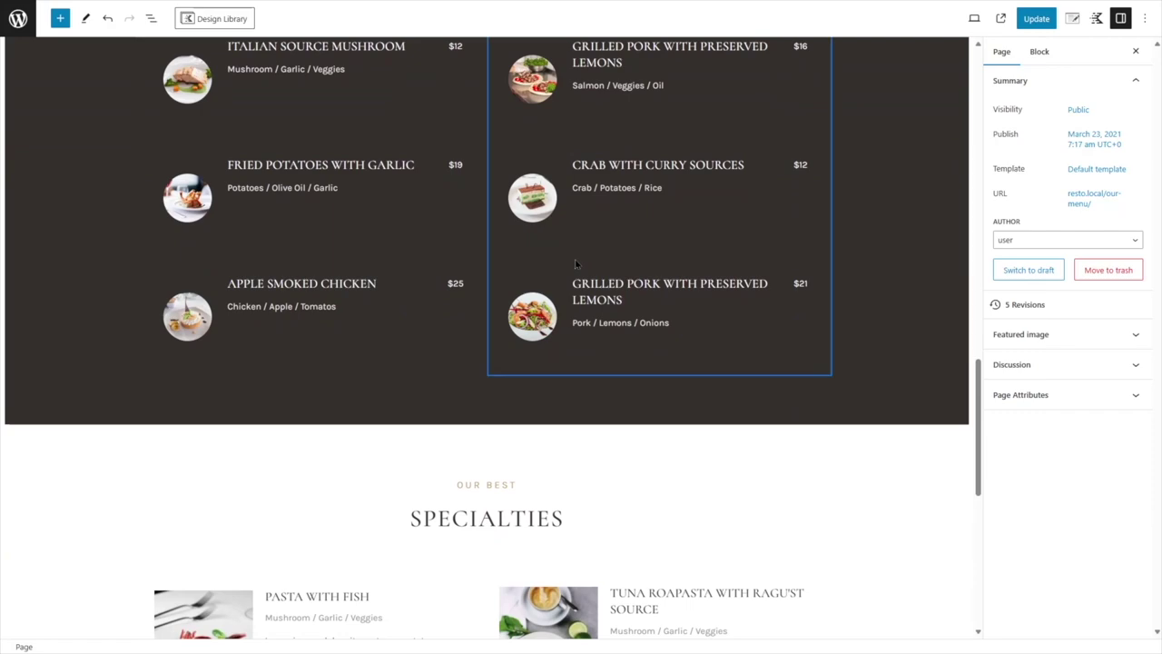
pyautogui.scroll(-3, 633, 240)
pyautogui.scroll(6, 630, 239)
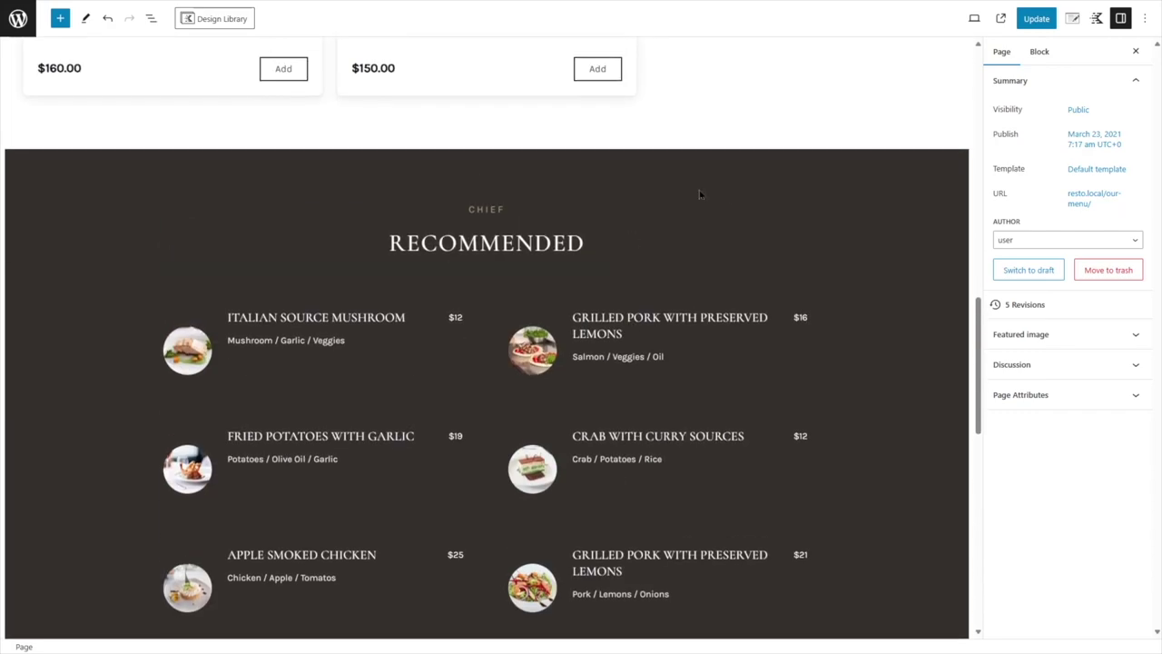
pyautogui.click(493, 207)
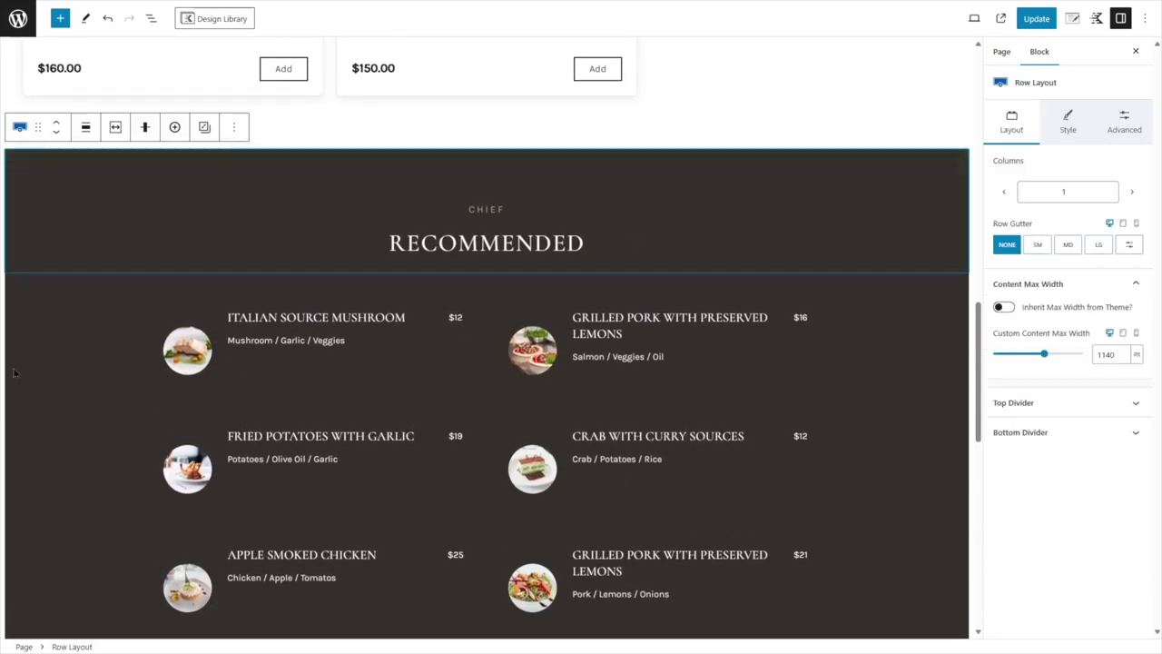
pyautogui.click(17, 402)
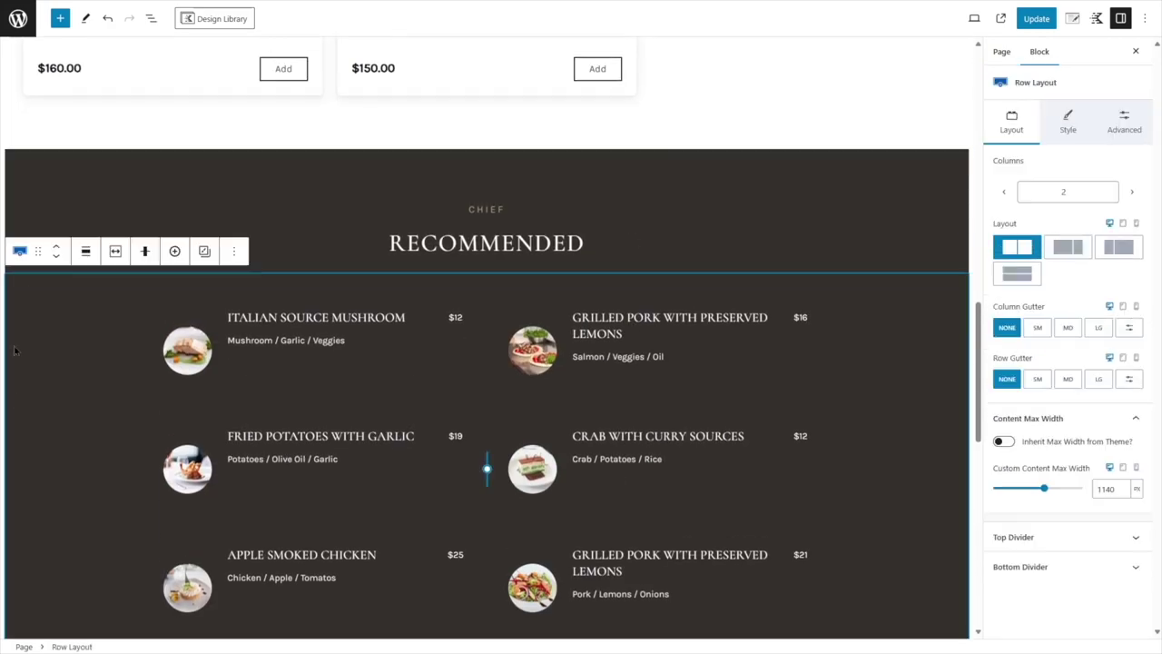
pyautogui.click(151, 19)
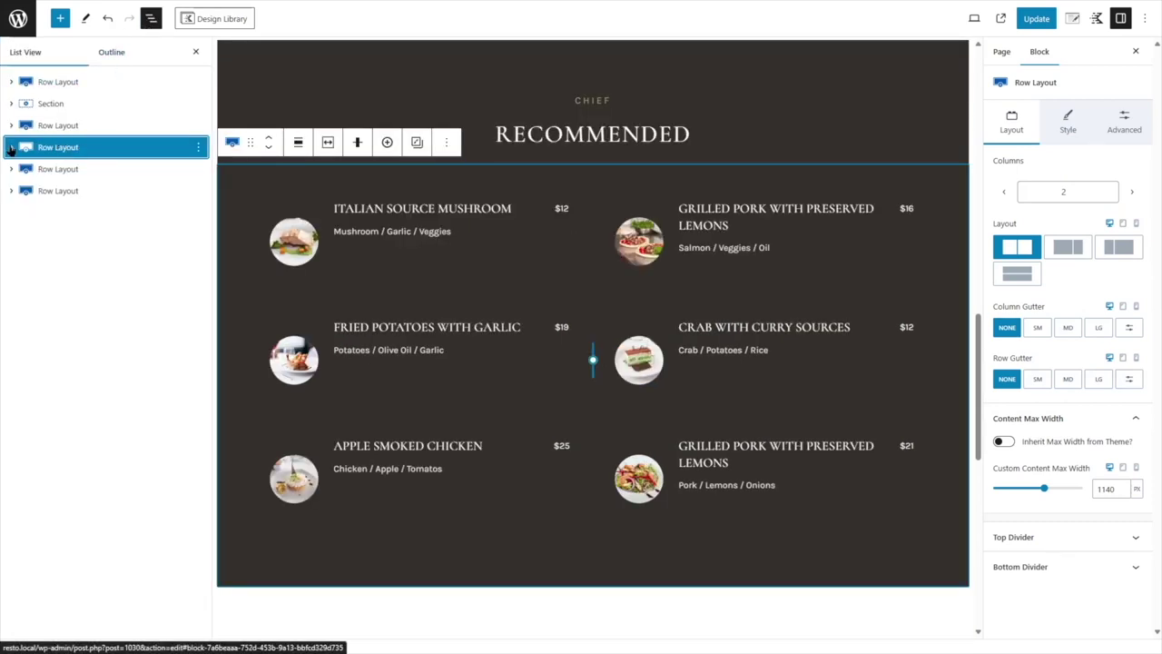
pyautogui.click(42, 126)
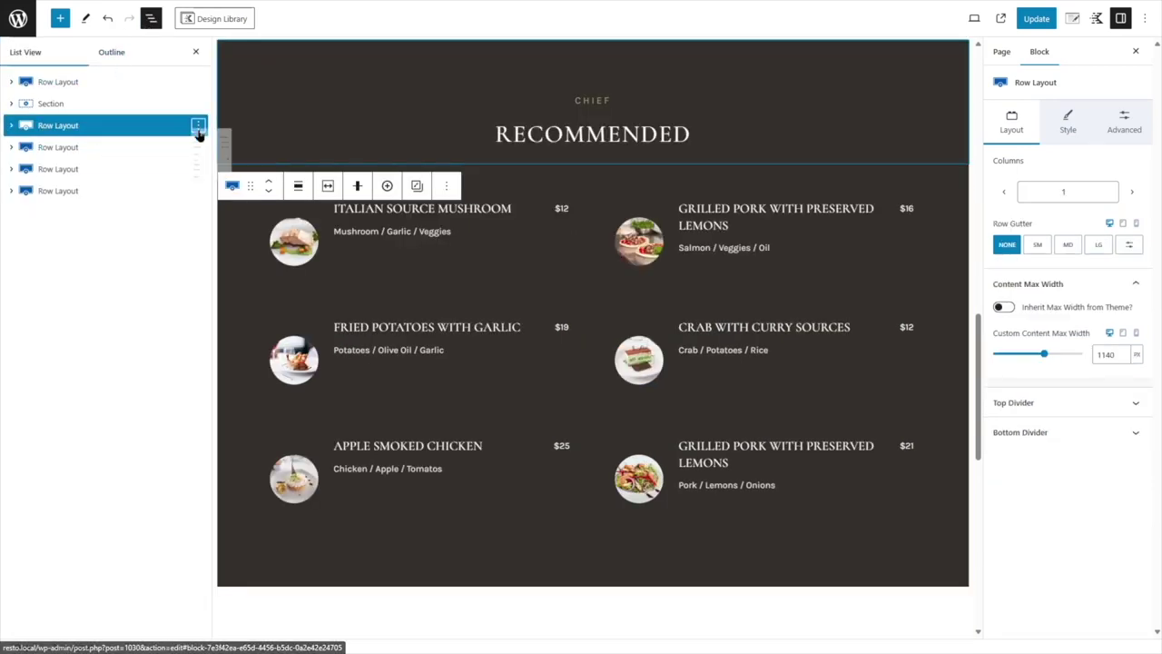
pyautogui.click(198, 127)
pyautogui.click(240, 374)
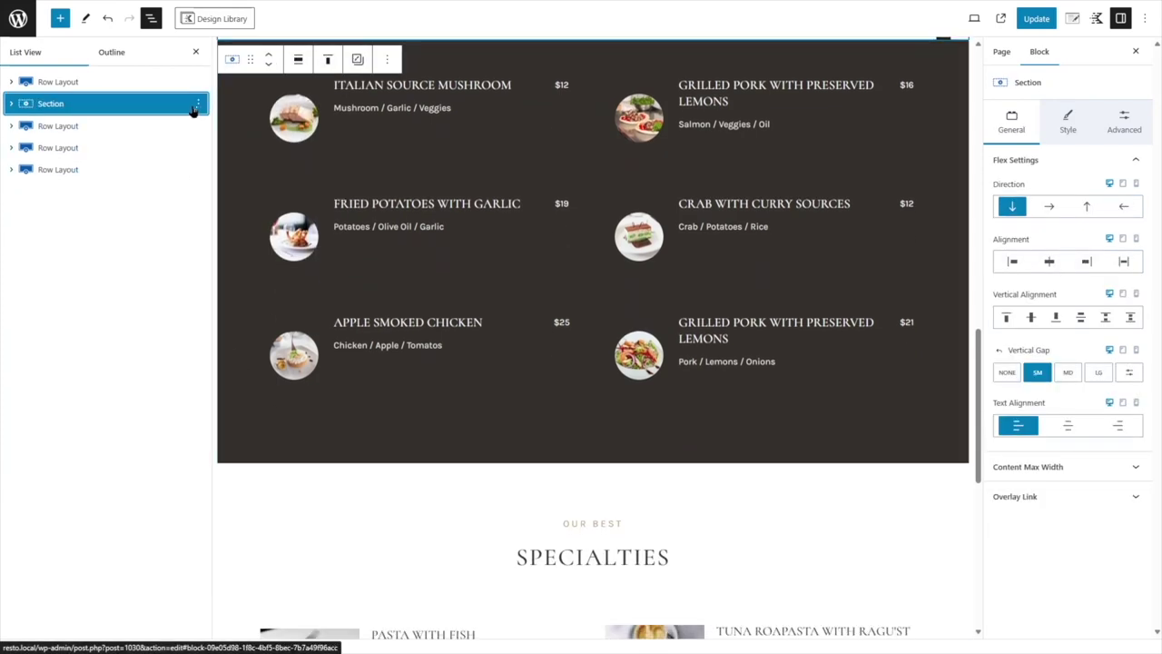
# - Delete the dark two-column row layout listing the recommended dishes
pyautogui.click(227, 249)
pyautogui.click(198, 126)
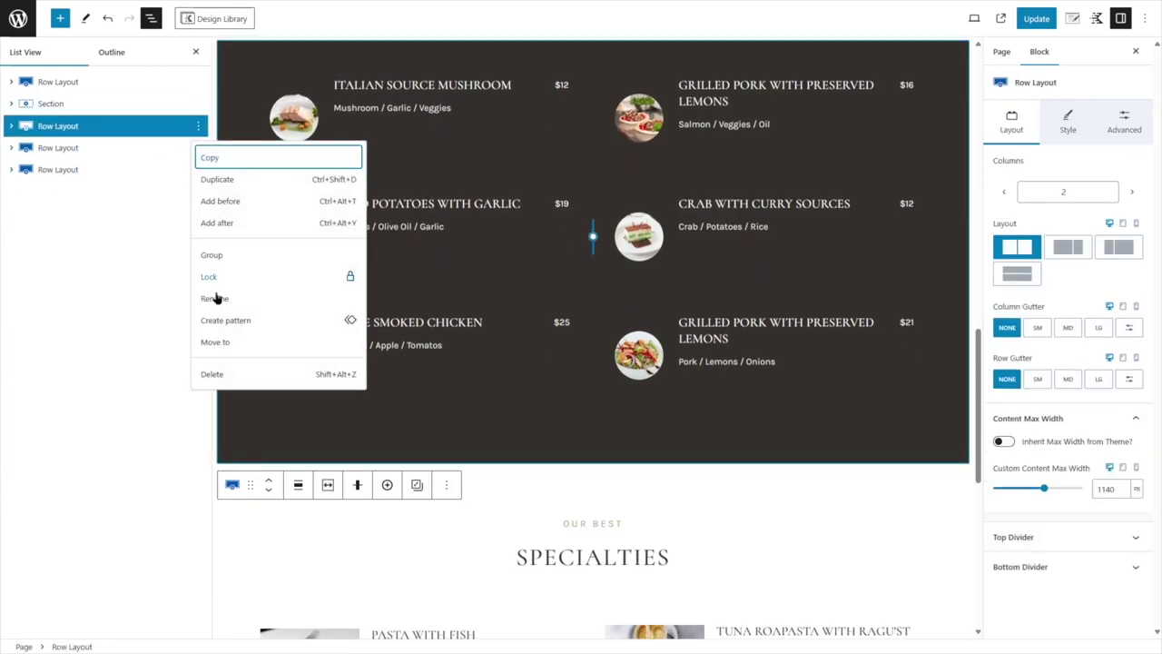
pyautogui.click(224, 374)
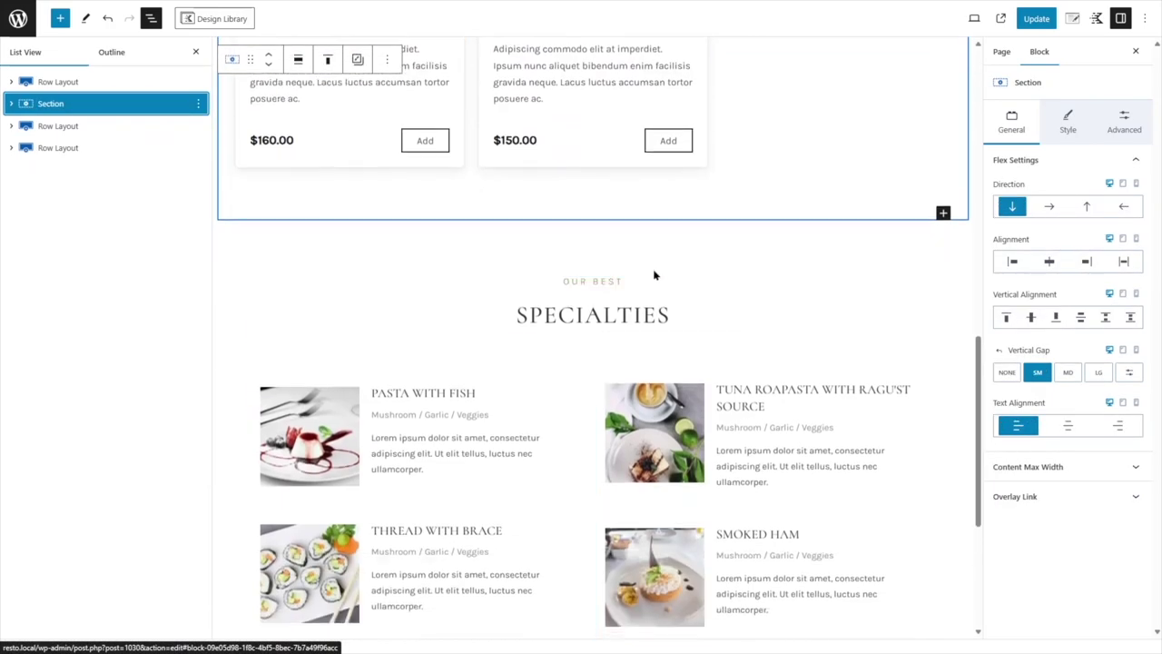
# - Delete the image section of the "Pasta with Fish" item under the Specialties heading
pyautogui.scroll(-2, 672, 236)
pyautogui.click(472, 414)
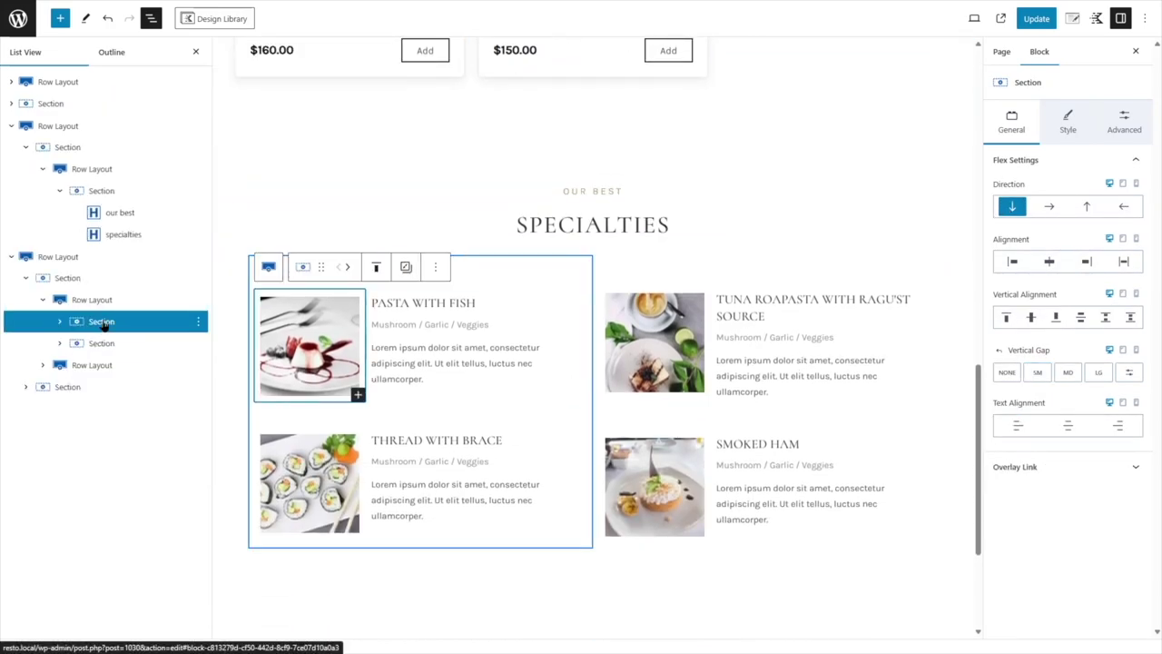
pyautogui.click(109, 302)
pyautogui.click(168, 325)
pyautogui.click(198, 323)
pyautogui.hotkey('shift', 'alt', 'z')
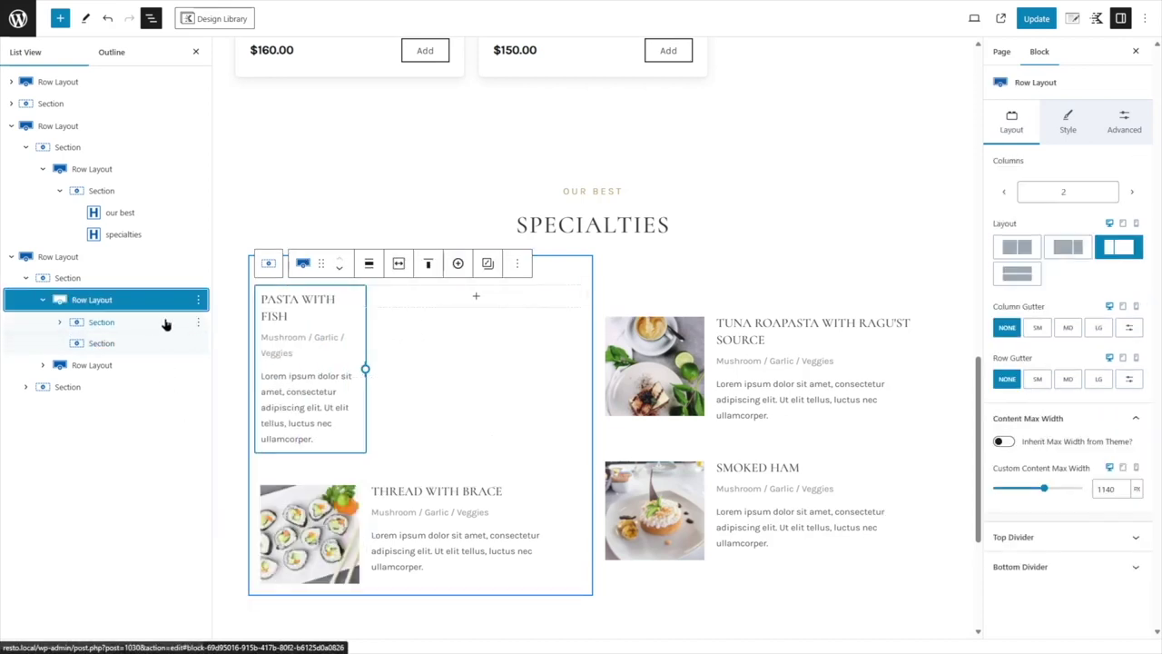
# - Delete the old dish sections from the row beneath the Specialties heading, leaving one empty section
pyautogui.click(166, 324)
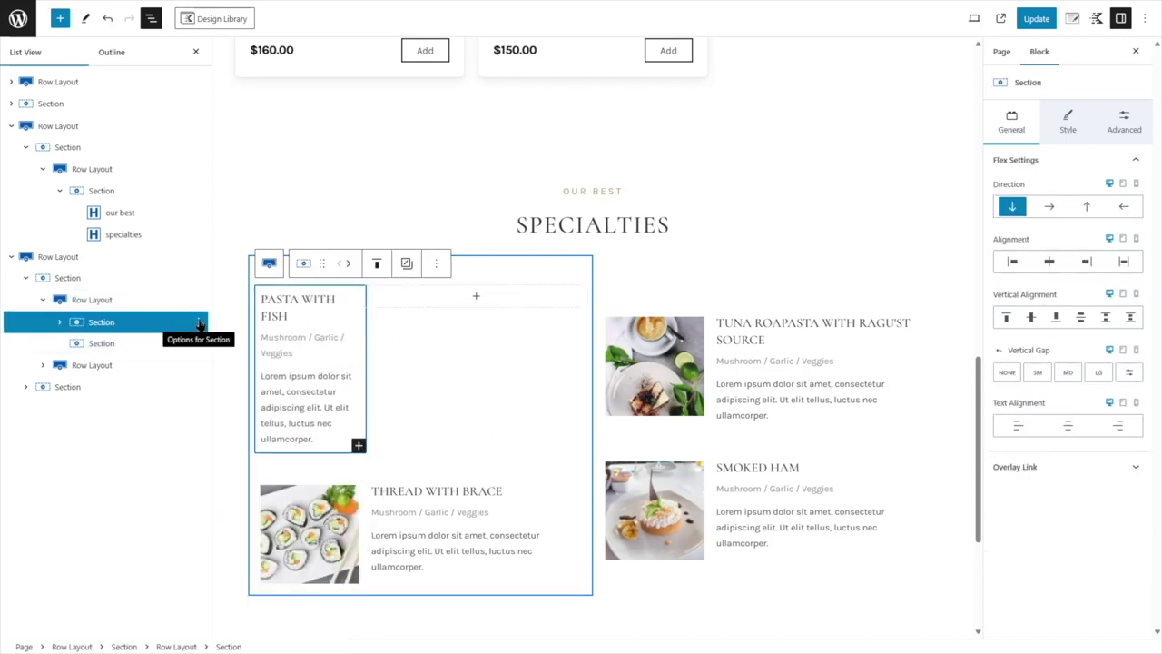
pyautogui.click(200, 325)
pyautogui.click(235, 529)
pyautogui.click(197, 279)
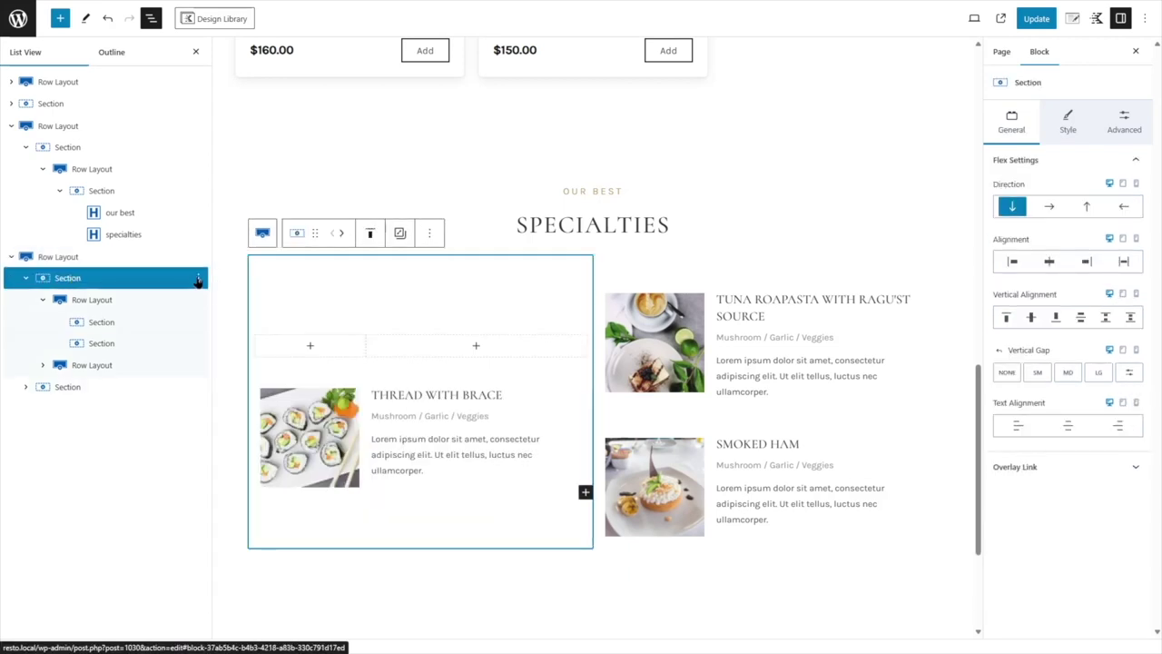
pyautogui.click(198, 279)
pyautogui.click(228, 482)
pyautogui.click(198, 212)
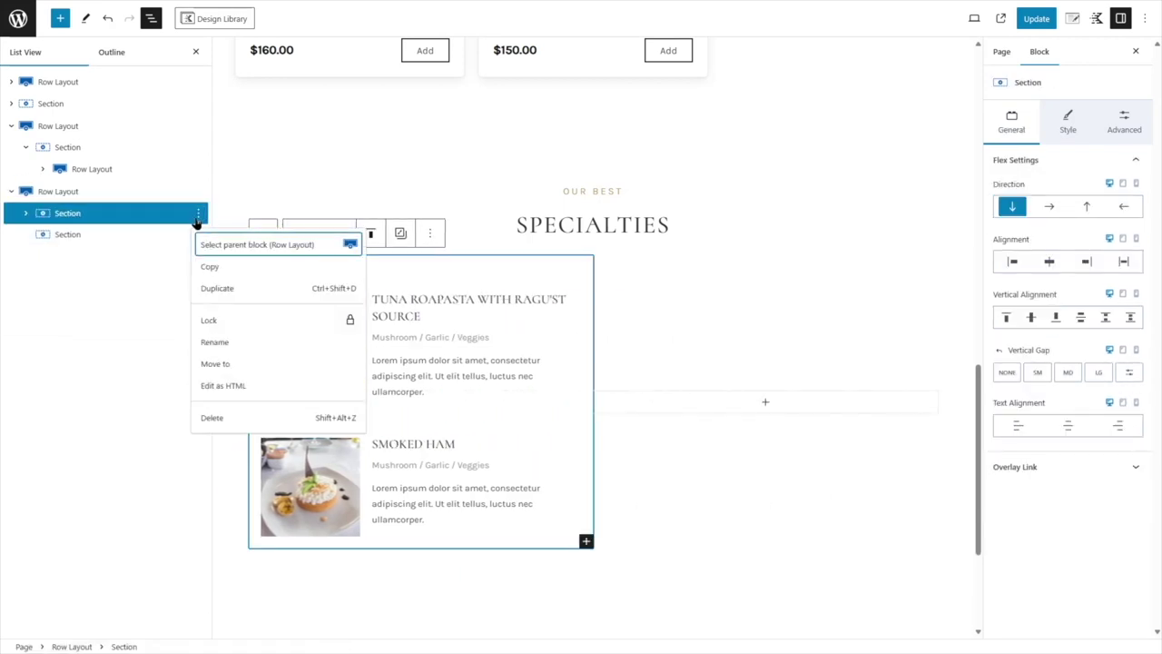
pyautogui.click(229, 419)
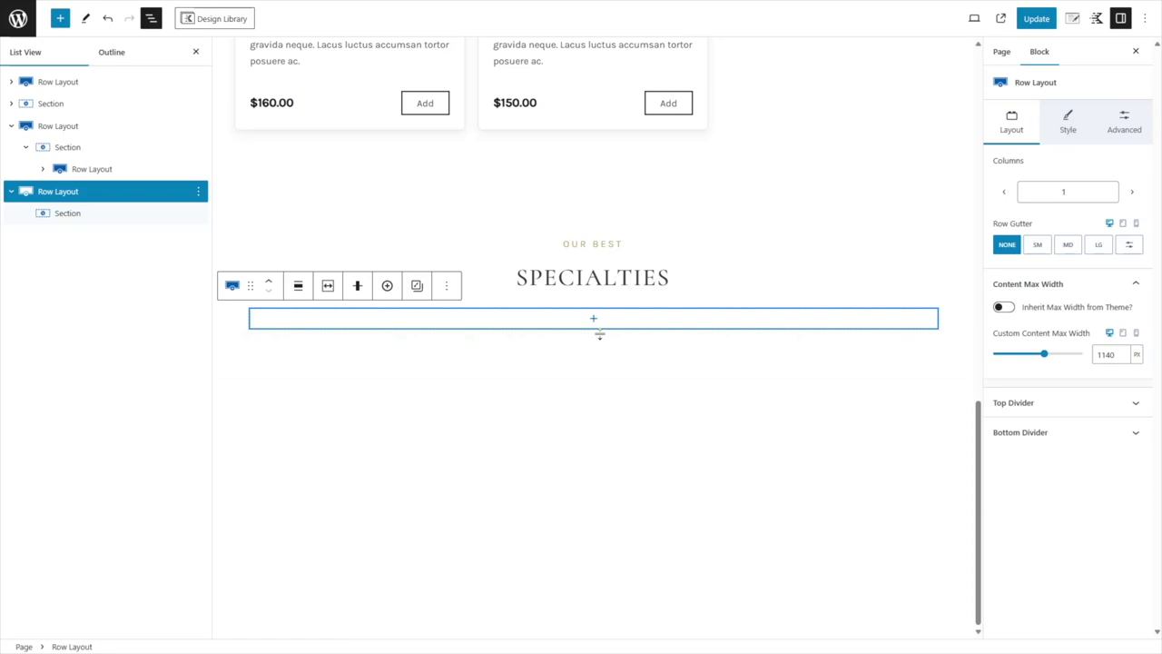
# - Insert an Orderable Product Layout block in the empty section beneath the Specialties heading and set its layout to Salads
pyautogui.click(591, 323)
pyautogui.click(594, 415)
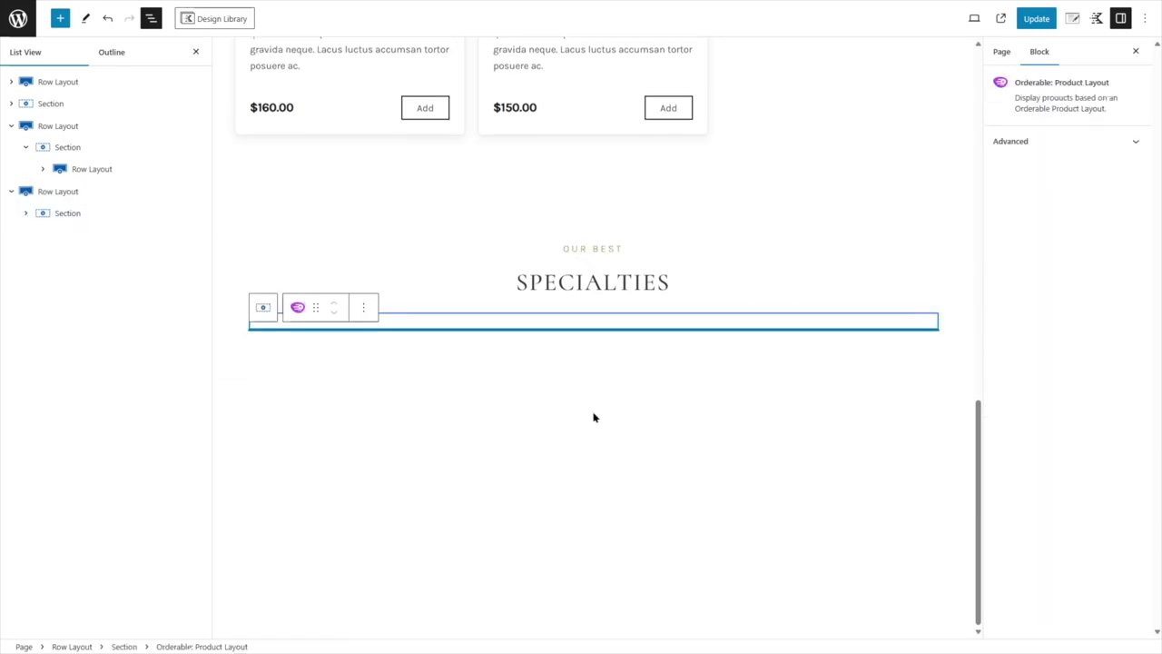
pyautogui.scroll(-1, 594, 415)
pyautogui.click(602, 181)
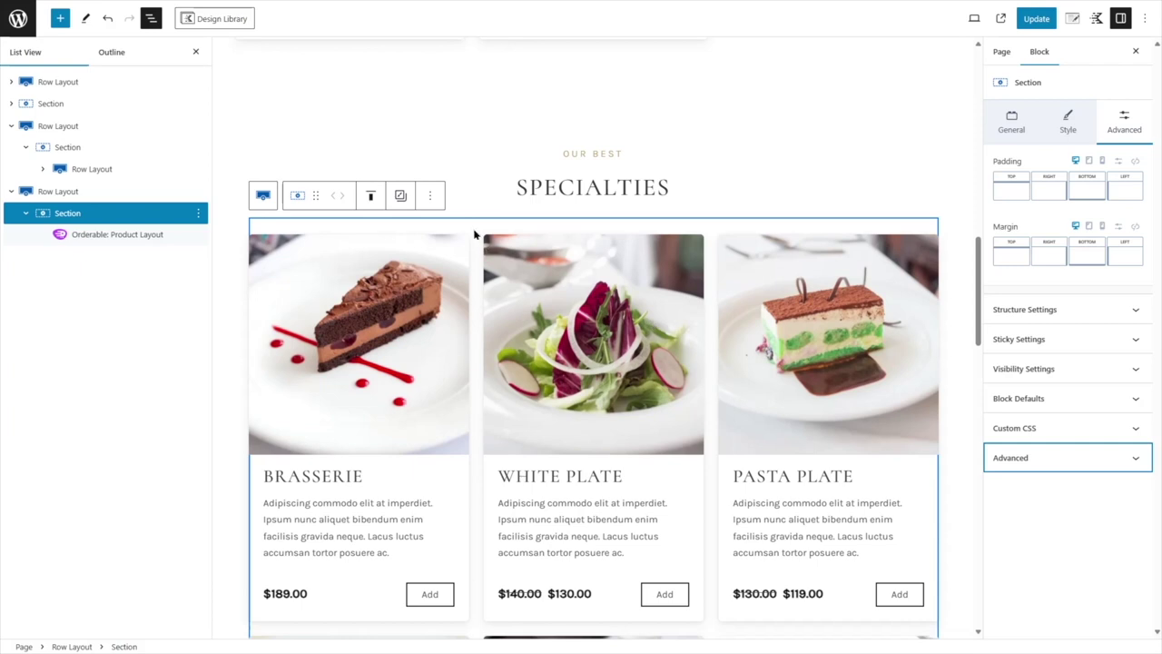
pyautogui.click(82, 242)
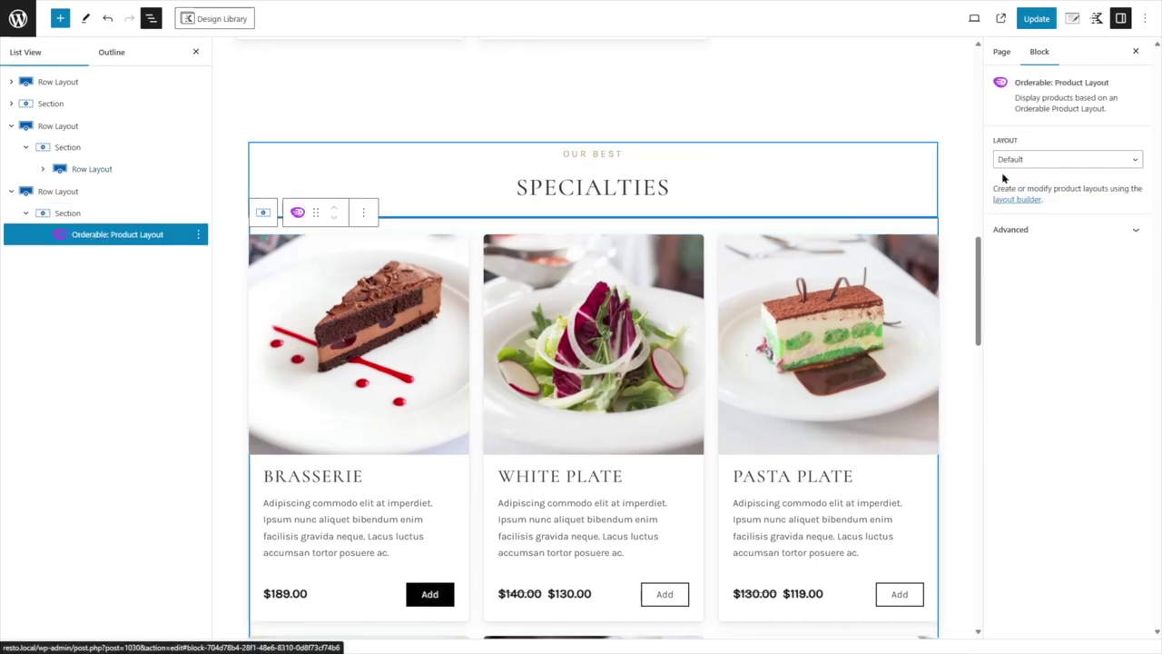
pyautogui.click(1081, 160)
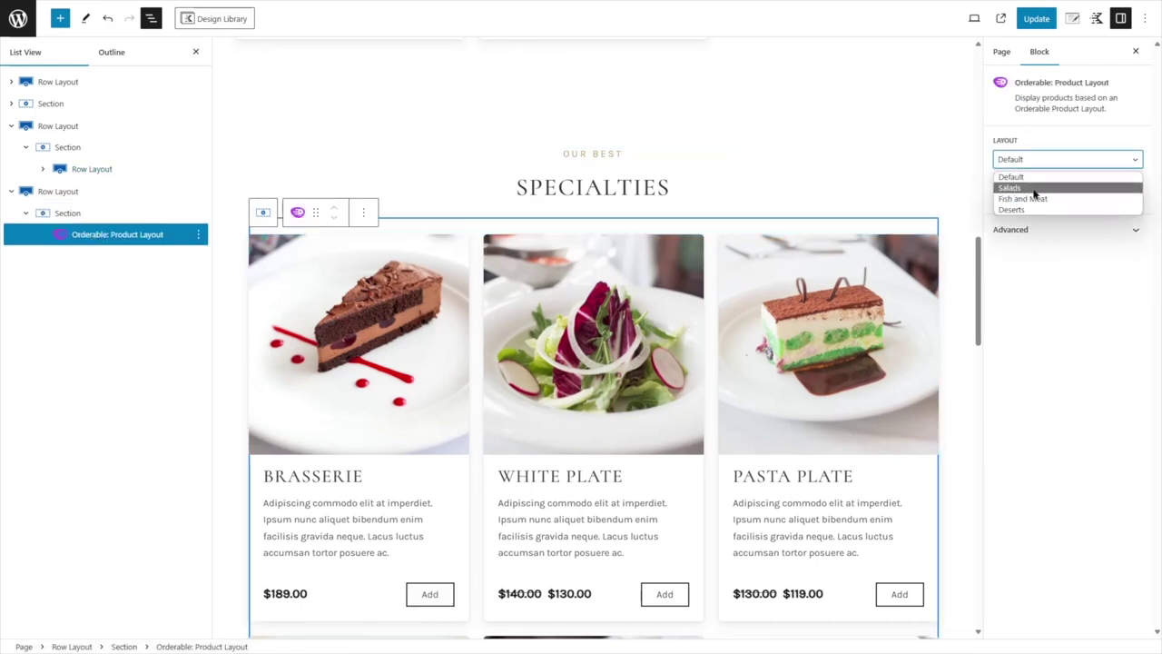
pyautogui.click(1034, 188)
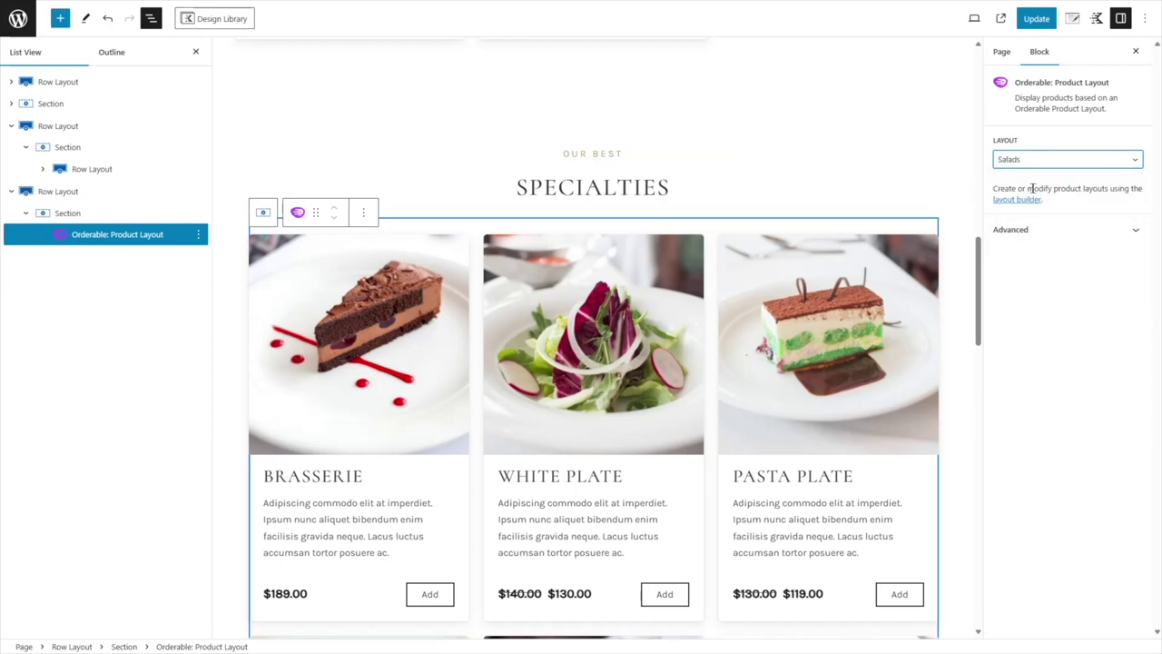
# - Change the Specialties heading text to "salads" and update the page
pyautogui.click(672, 187)
pyautogui.moveTo(672, 187); pyautogui.dragTo(521, 188)
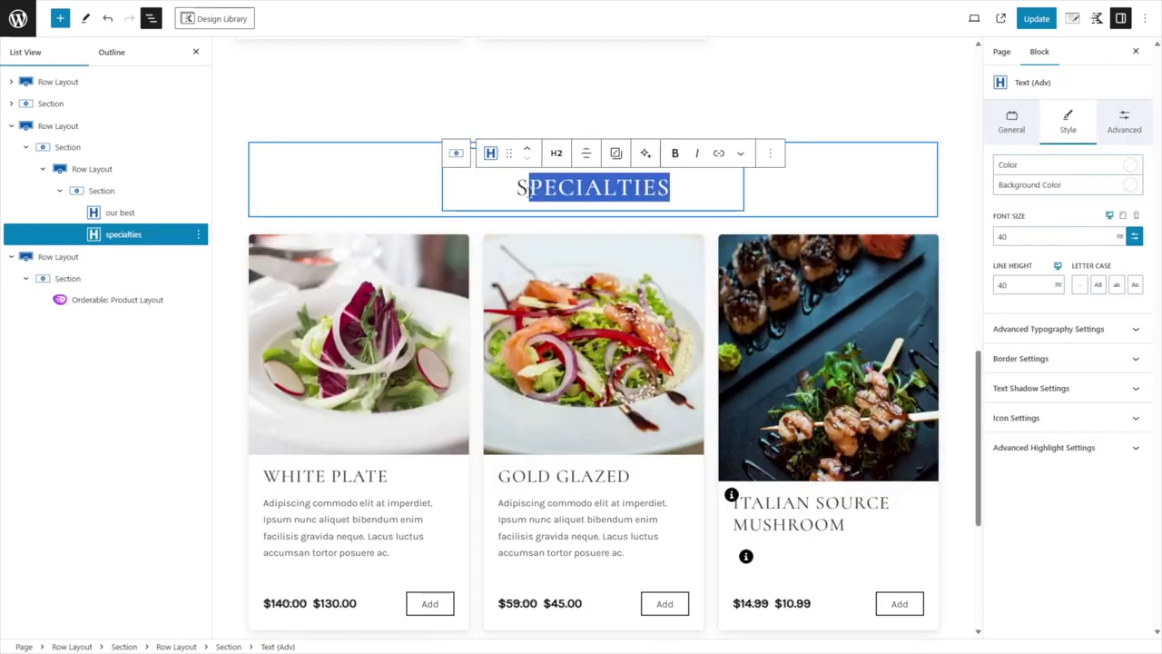
pyautogui.write('ALADS')
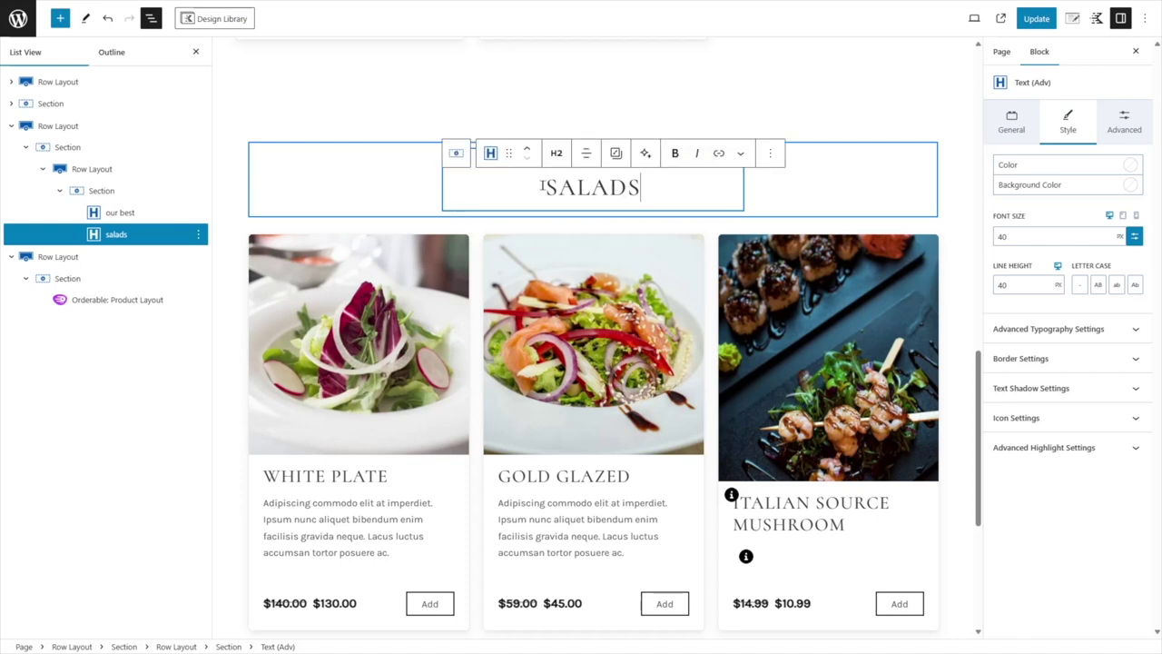
pyautogui.moveTo(541, 185); pyautogui.dragTo(640, 187)
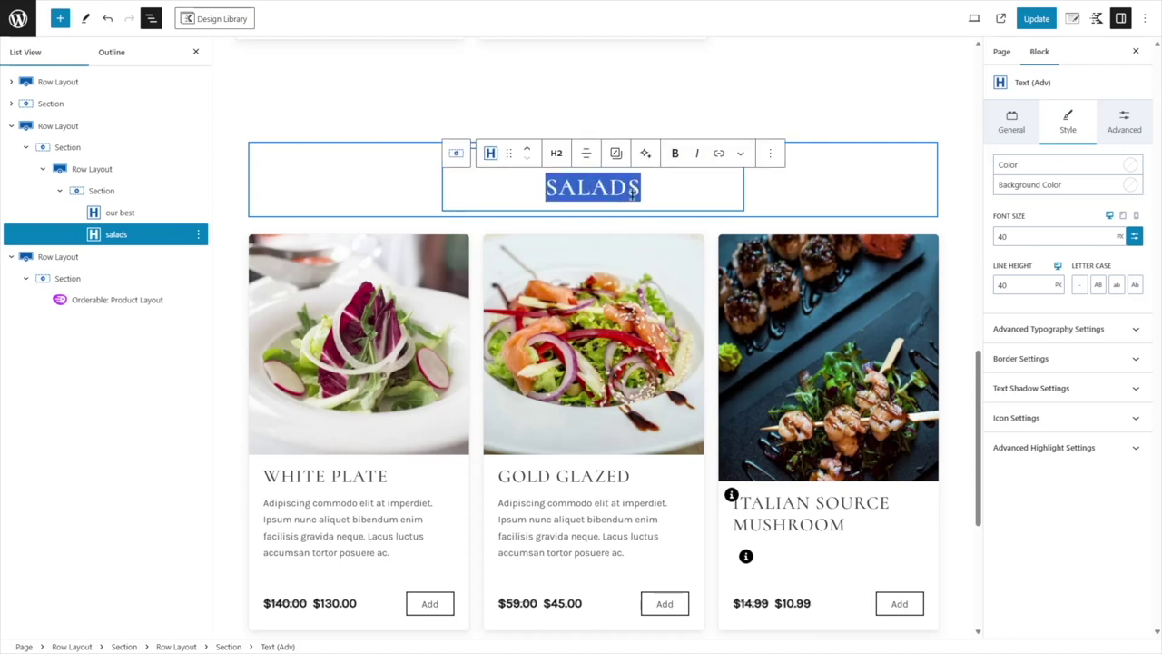
pyautogui.click(1036, 19)
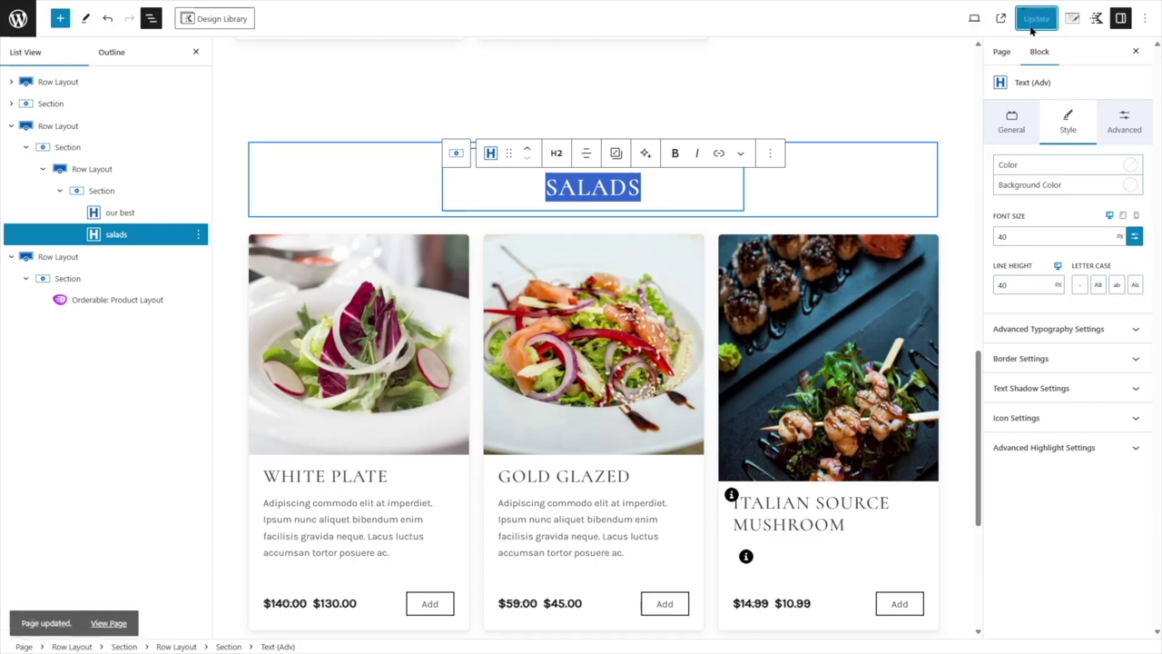
# - Copy the inner Row Layout that holds the "our best" and "salads" headings
pyautogui.scroll(-4, 654, 353)
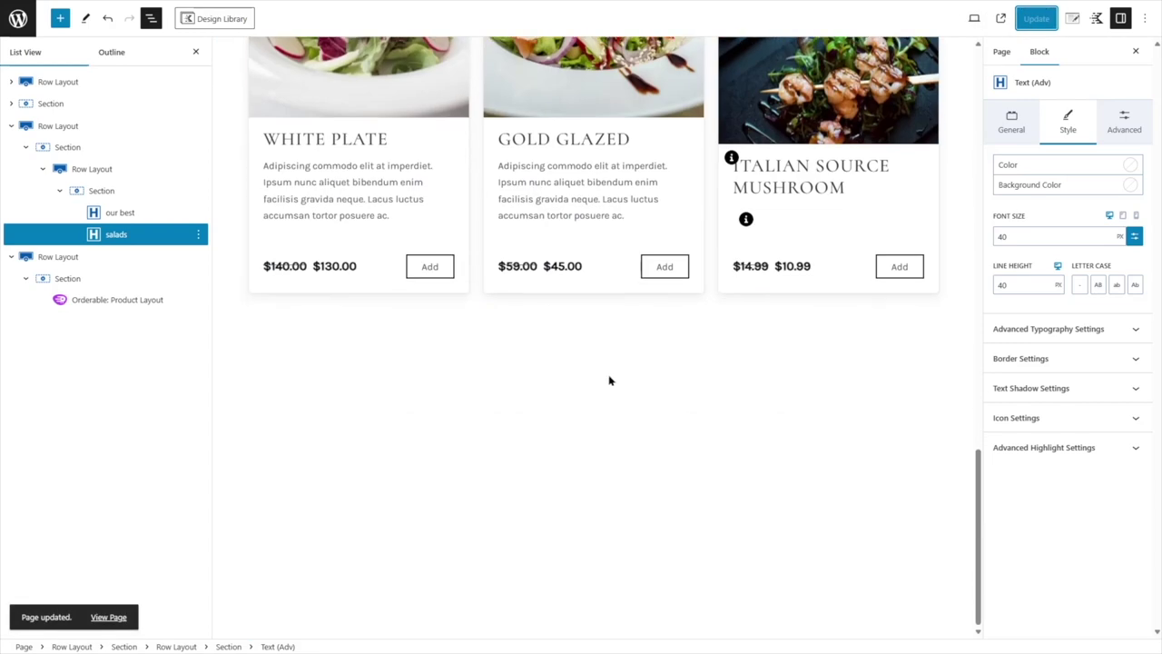
pyautogui.click(591, 345)
pyautogui.scroll(4, 545, 318)
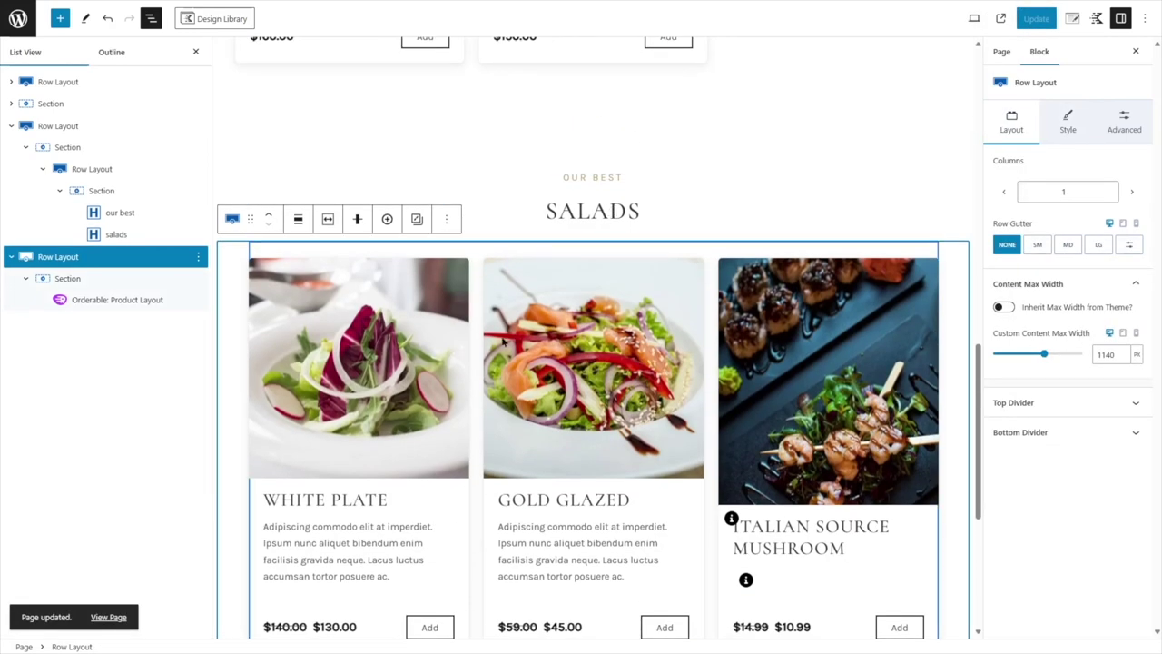
pyautogui.click(87, 169)
pyautogui.click(43, 169)
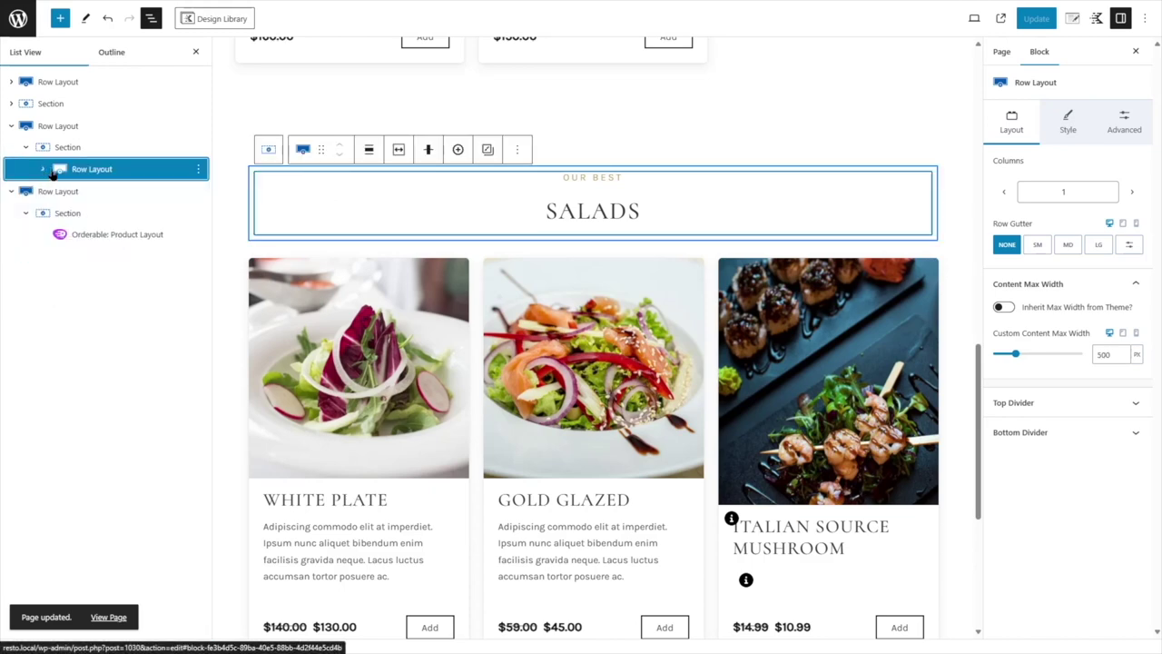
pyautogui.click(198, 169)
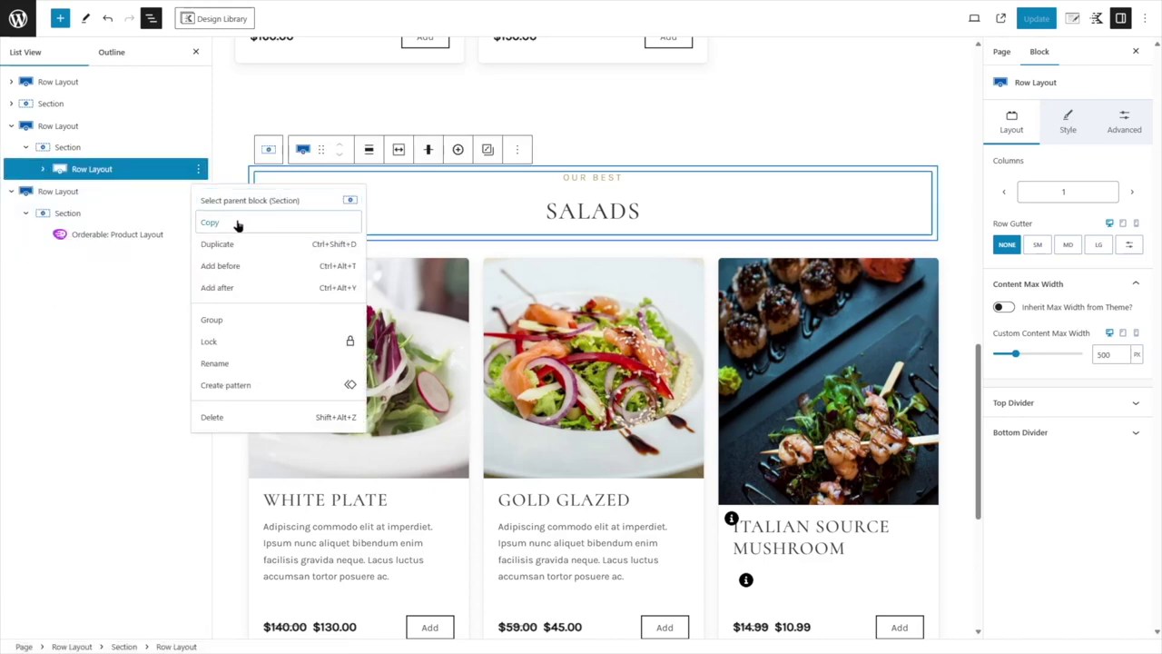
pyautogui.click(237, 223)
# - Paste the copied heading row into a new block beneath the salad products at the end of the page
pyautogui.scroll(-4, 609, 427)
pyautogui.click(835, 387)
pyautogui.click(961, 402)
pyautogui.click(914, 355)
pyautogui.click(555, 418)
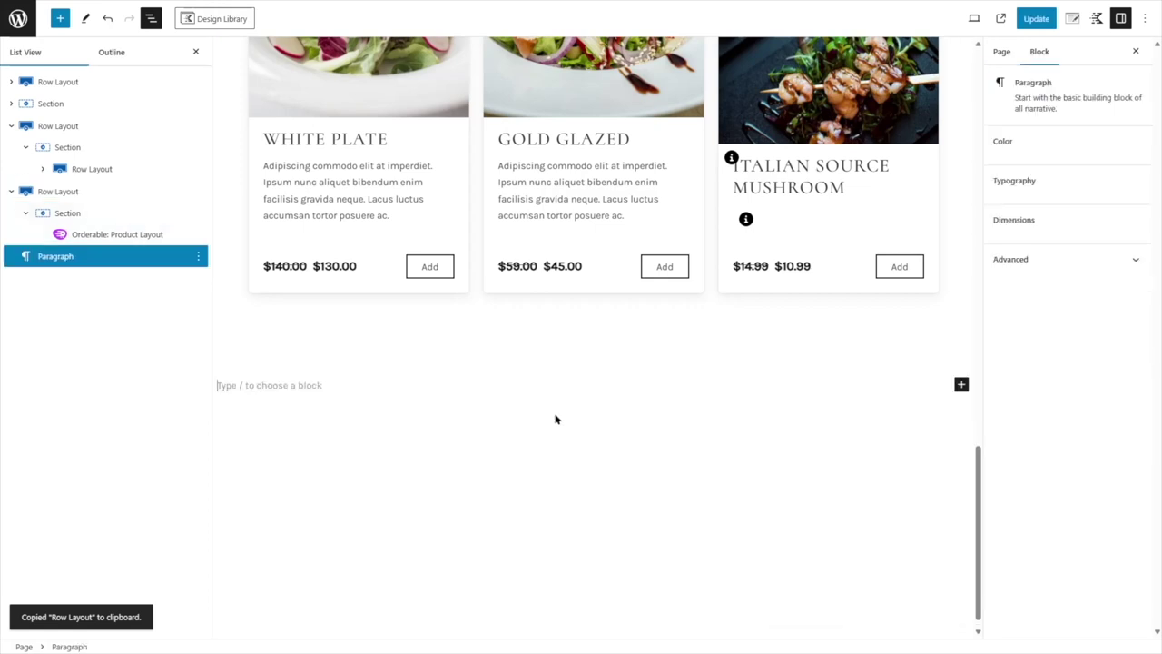
pyautogui.hotkey('ctrl', 'v')
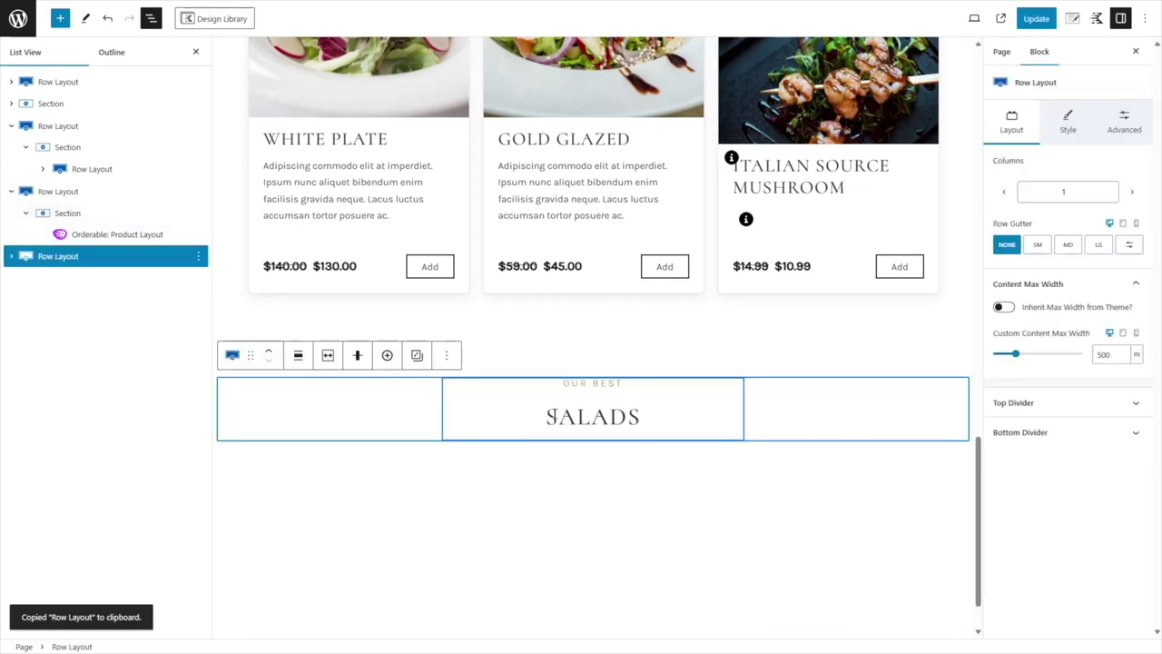
# - Replace the "salads" text in the pasted heading row with "Deserts"
pyautogui.click(550, 417)
pyautogui.hotkey('shift', 'Left')
pyautogui.hotkey('shift', 'Left')
pyautogui.hotkey('shift', 'Left')
pyautogui.hotkey('shift', 'Left')
pyautogui.hotkey('shift', 'Left')
pyautogui.hotkey('shift', 'Left')
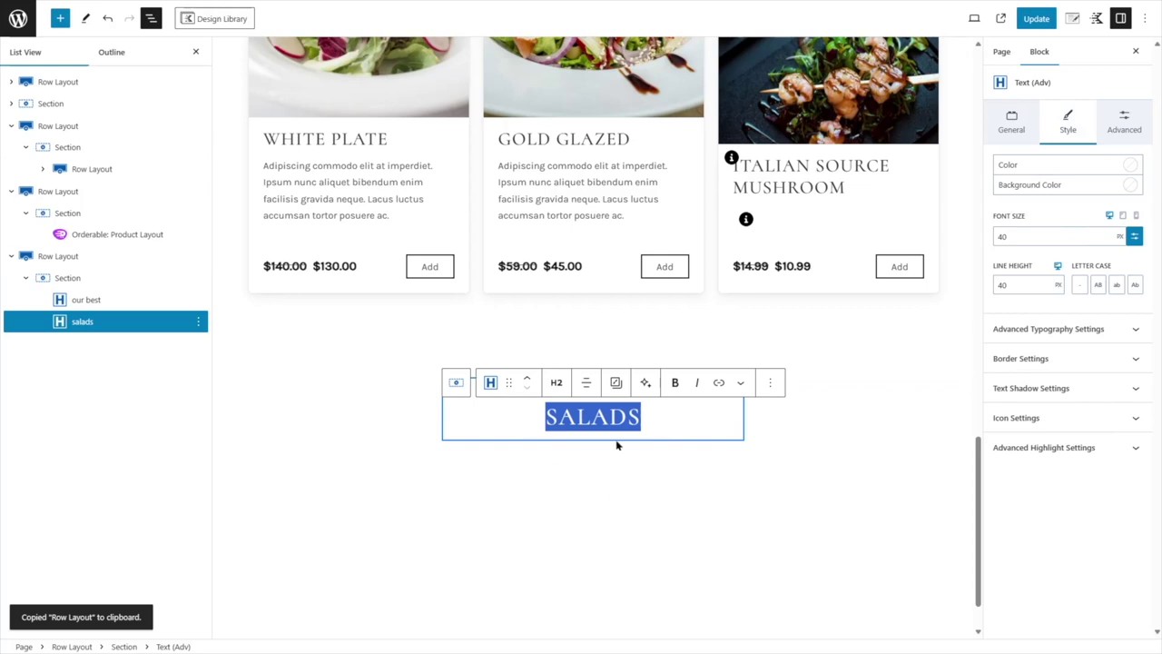
pyautogui.write('Deserts')
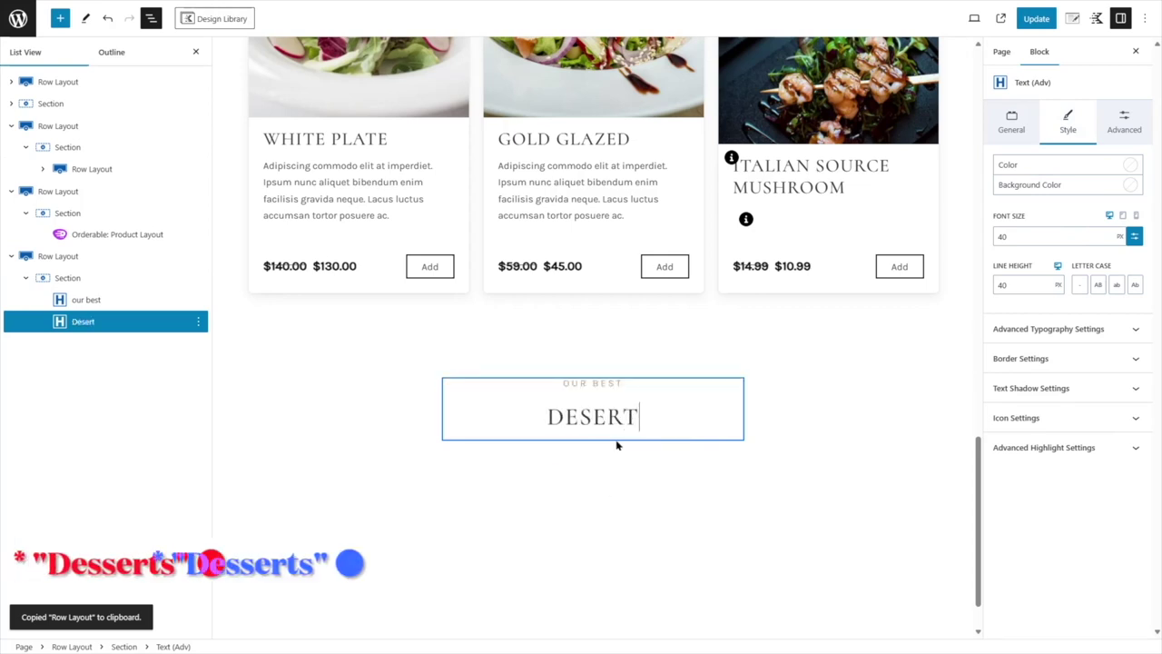
pyautogui.click(620, 524)
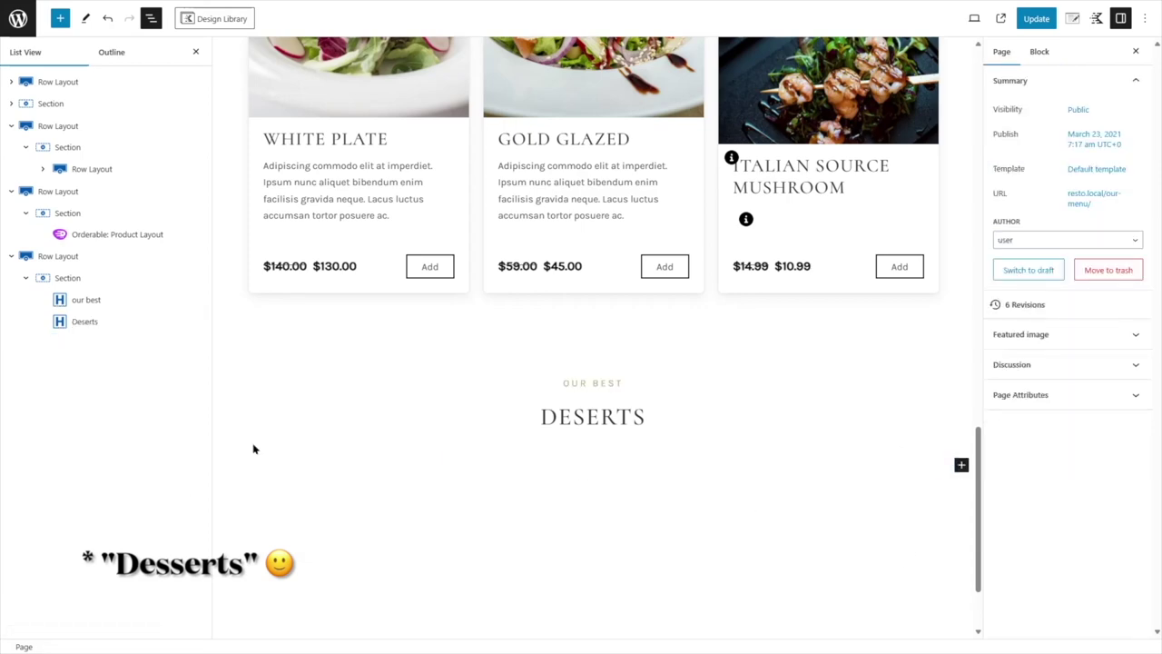
# - Copy the section containing the salad product layout and paste it beneath the Deserts heading
pyautogui.scroll(5, 571, 322)
pyautogui.click(172, 213)
pyautogui.click(198, 212)
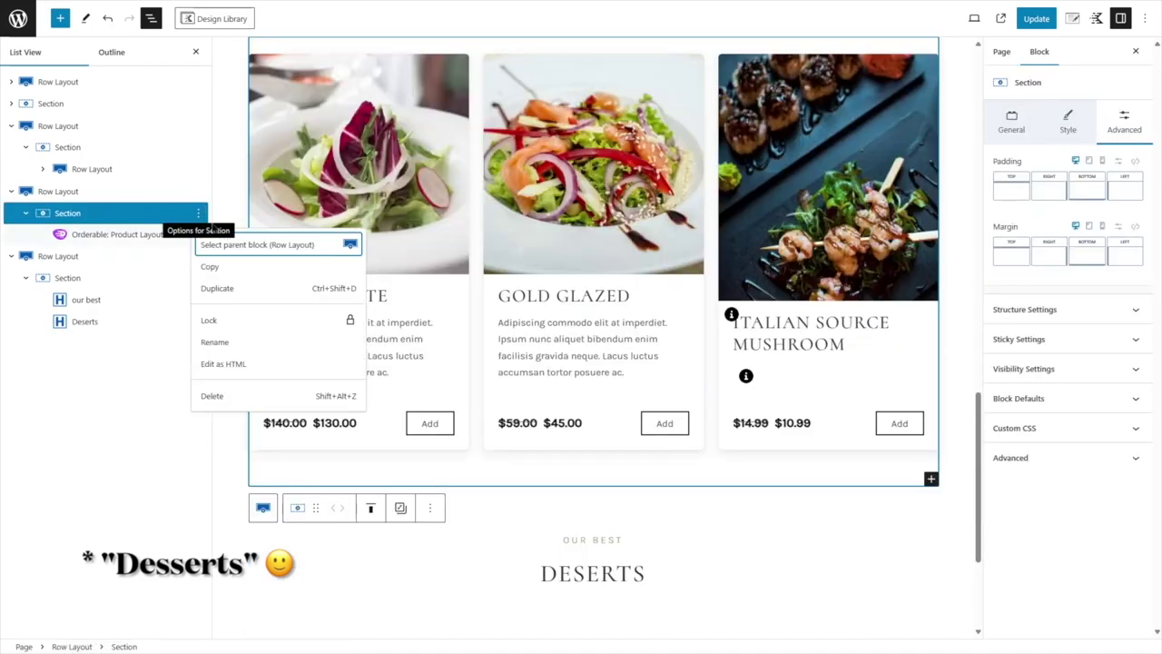
pyautogui.click(247, 268)
pyautogui.click(787, 574)
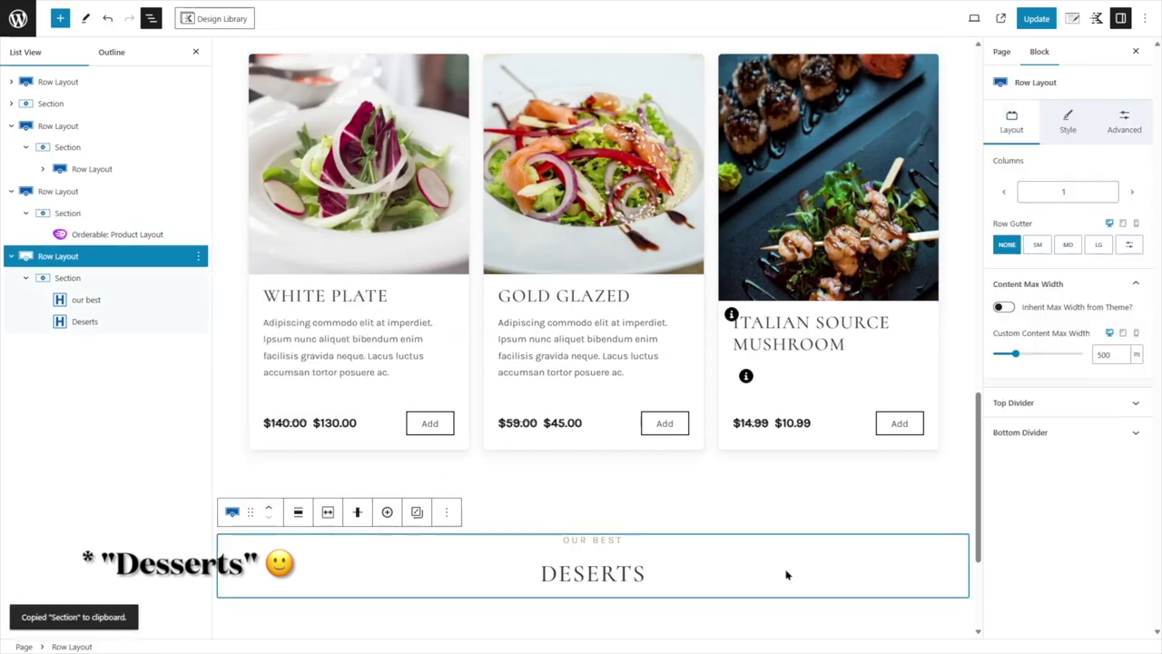
pyautogui.press('Return')
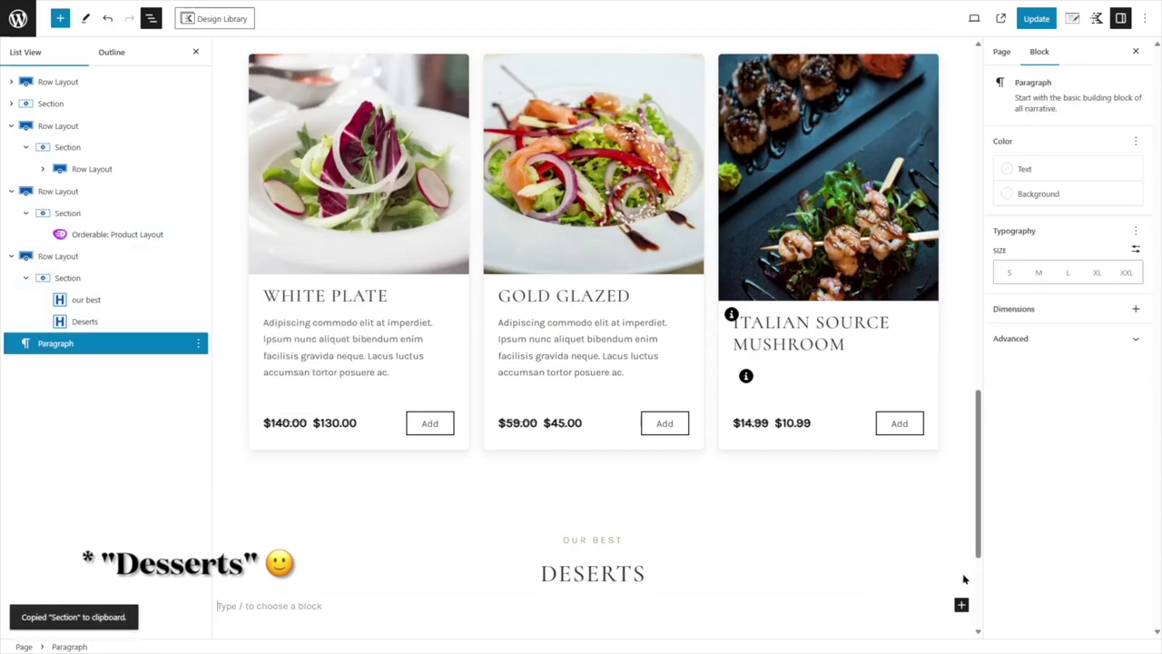
pyautogui.hotkey('ctrl', 'v')
pyautogui.scroll(-3, 962, 578)
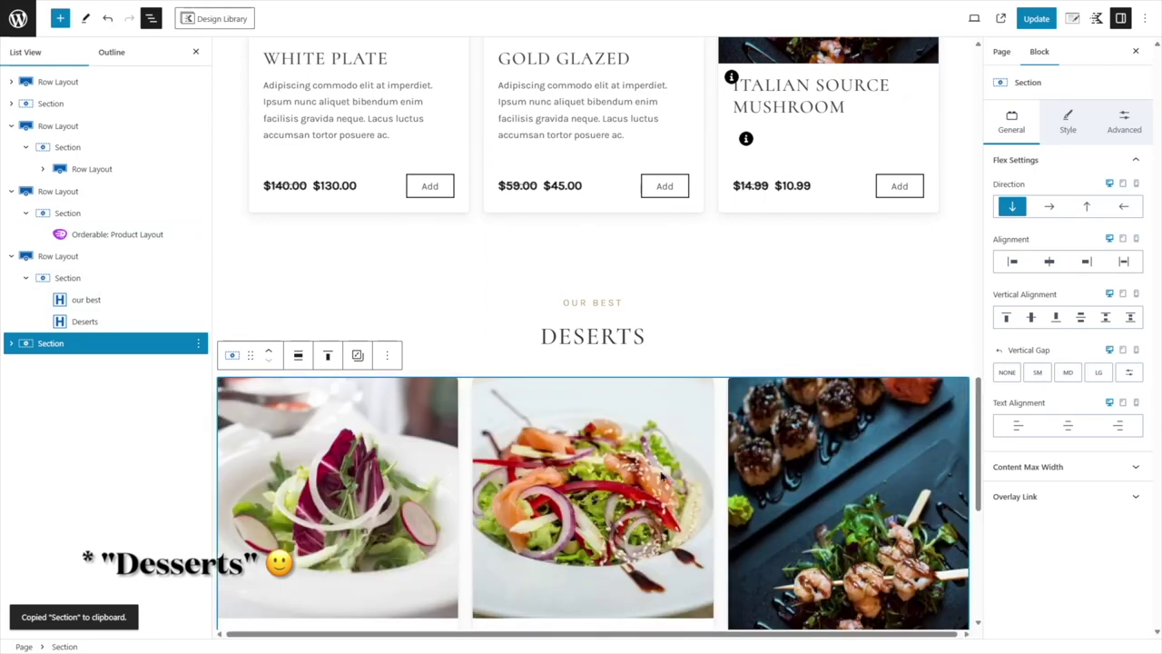
pyautogui.scroll(-2, 651, 335)
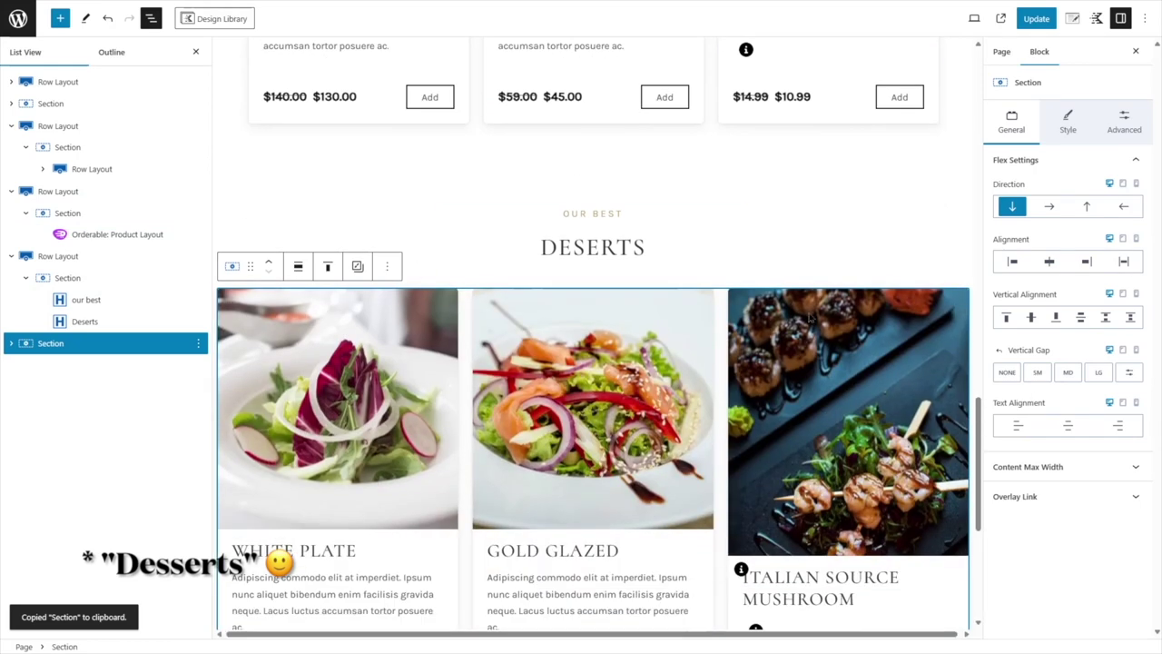
# - Set the pasted product layout block beneath the Deserts heading to the Deserts layout and update the page
pyautogui.click(466, 353)
pyautogui.click(1065, 159)
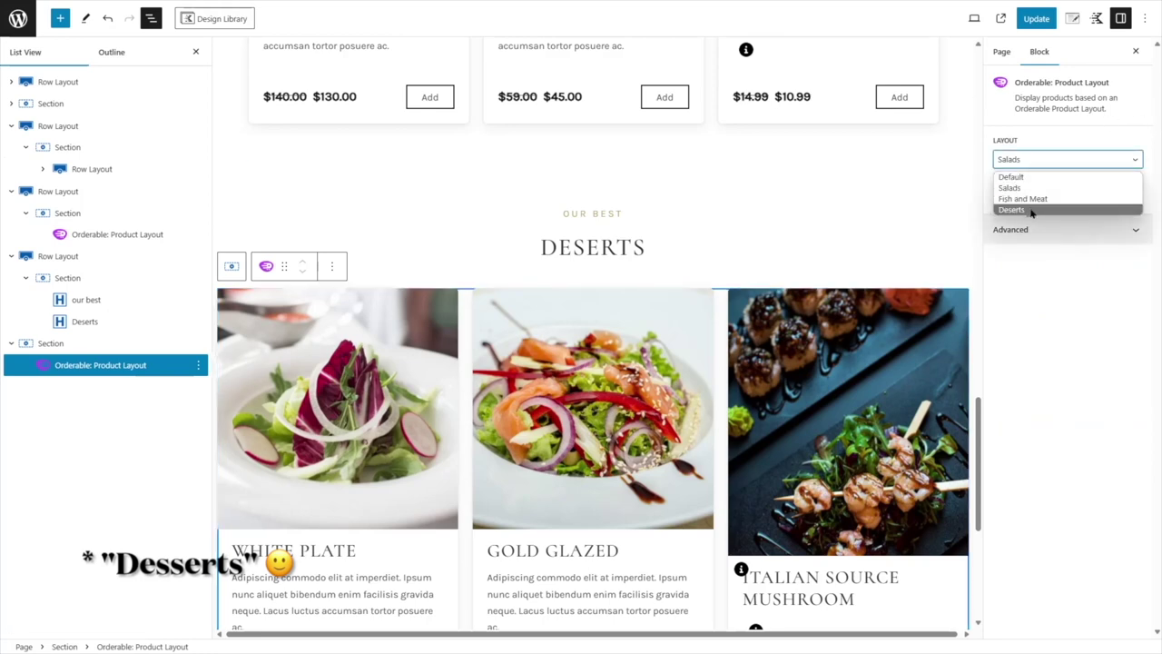
pyautogui.click(1032, 209)
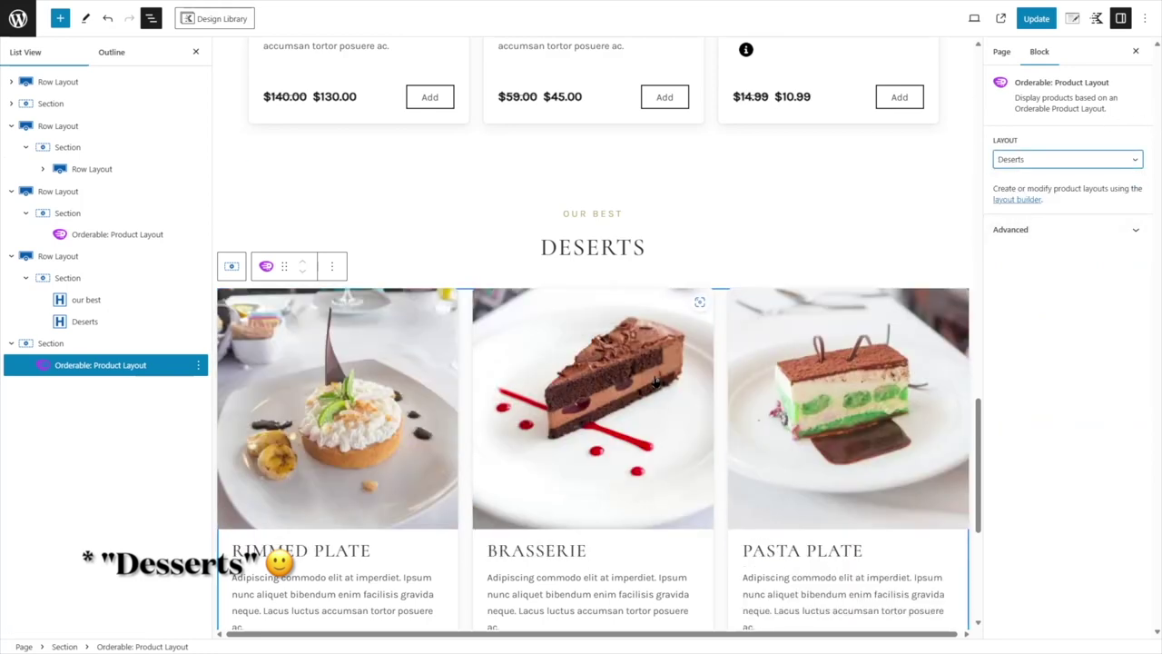
pyautogui.scroll(-3, 658, 383)
pyautogui.scroll(7, 657, 383)
pyautogui.click(1023, 19)
# - Open the published menu page and examine how the Salads and Deserts product sections are displayed
pyautogui.click(127, 623)
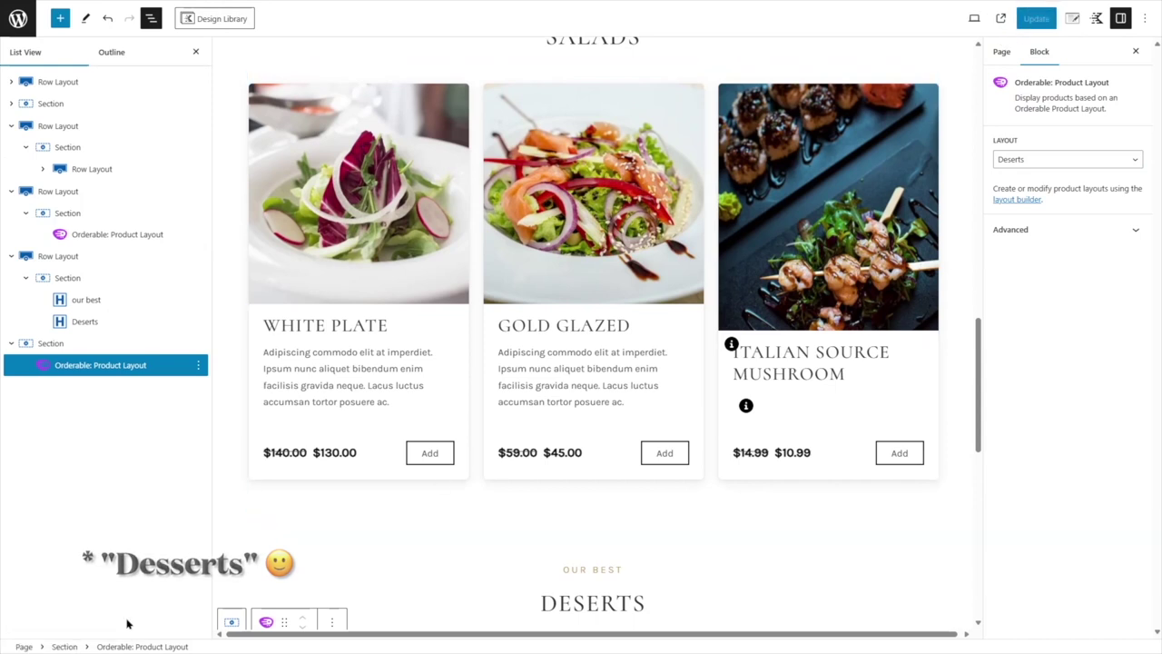
pyautogui.scroll(-10, 384, 488)
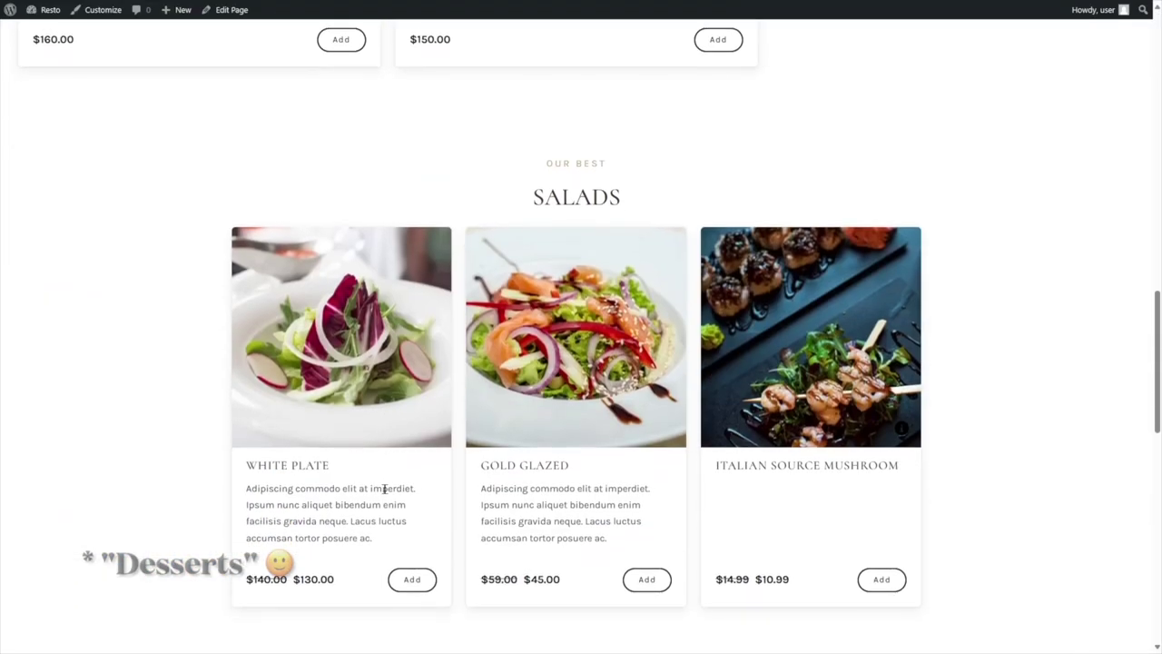
pyautogui.scroll(-8, 384, 489)
pyautogui.scroll(7, 394, 491)
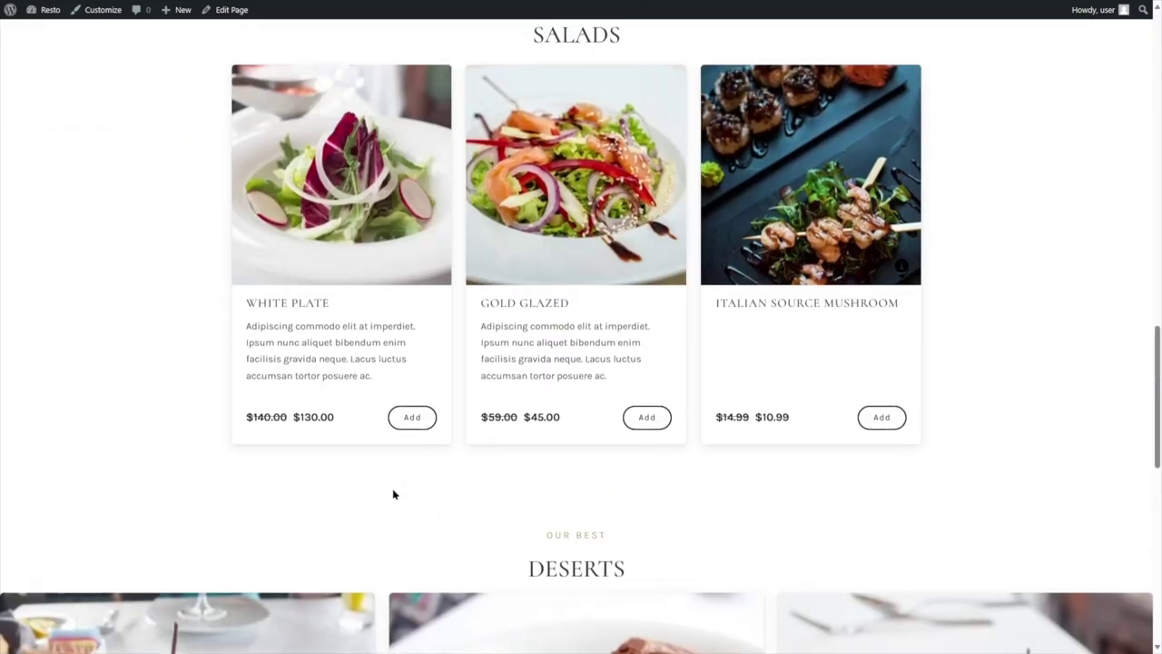
pyautogui.scroll(2, 394, 494)
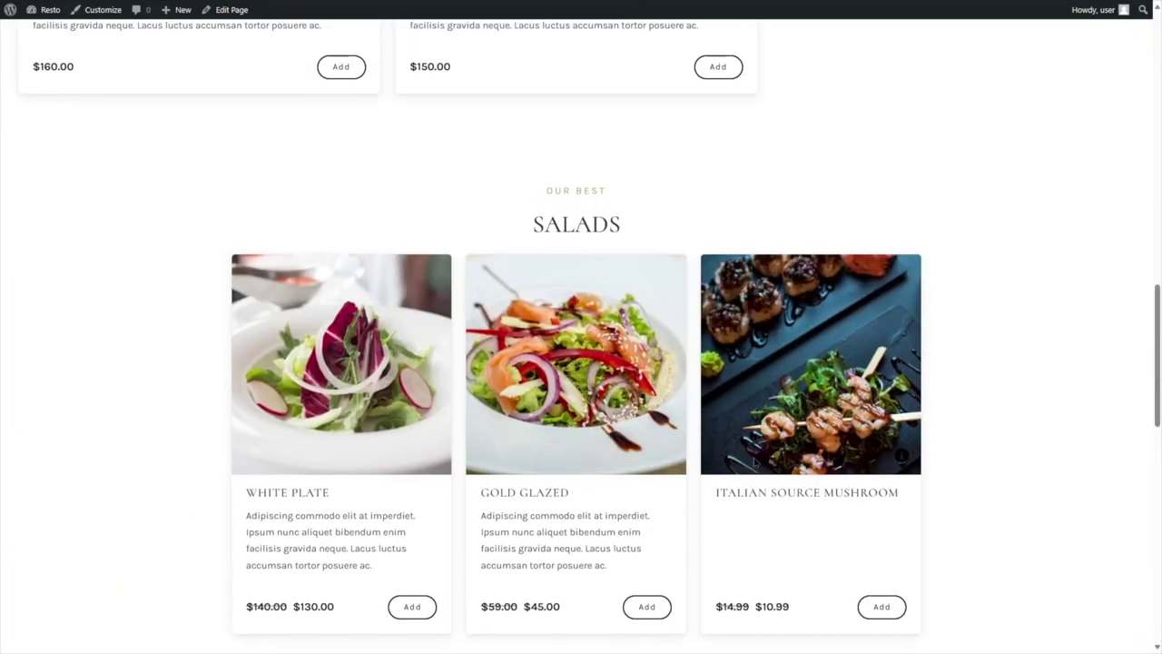
pyautogui.scroll(-6, 399, 400)
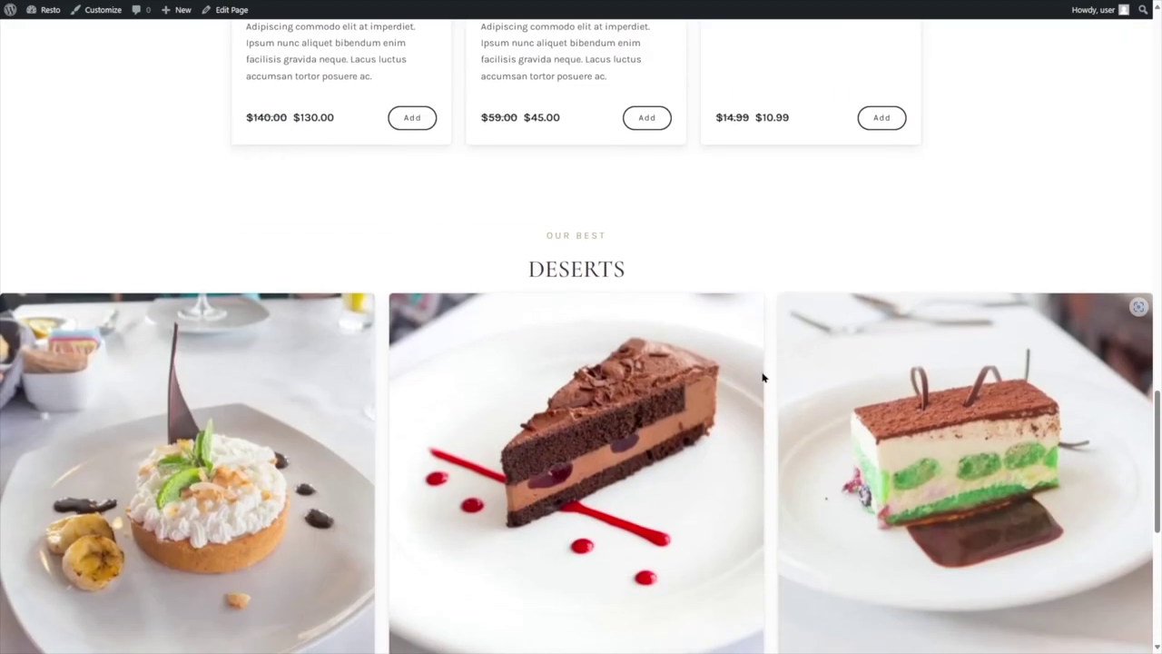
pyautogui.scroll(-5, 289, 378)
pyautogui.scroll(12, 227, 215)
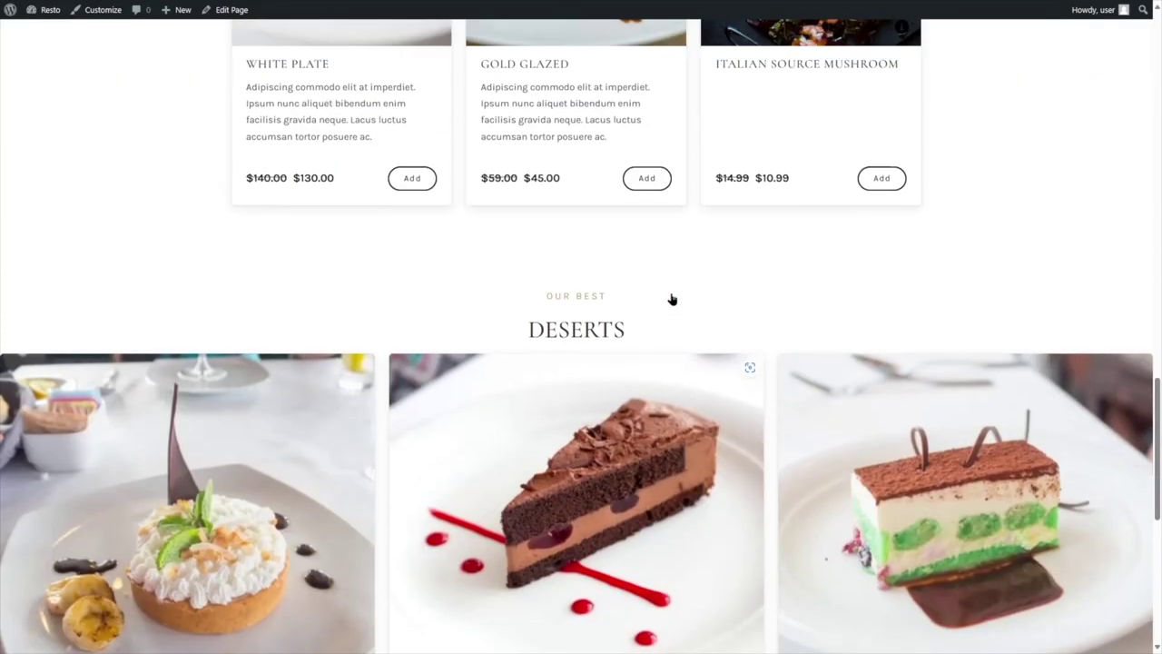
# - Compare the widths and alignment of the Fish & Meat, Salads and Deserts product sections on the published menu page
pyautogui.scroll(6, 722, 365)
pyautogui.scroll(-10, 721, 364)
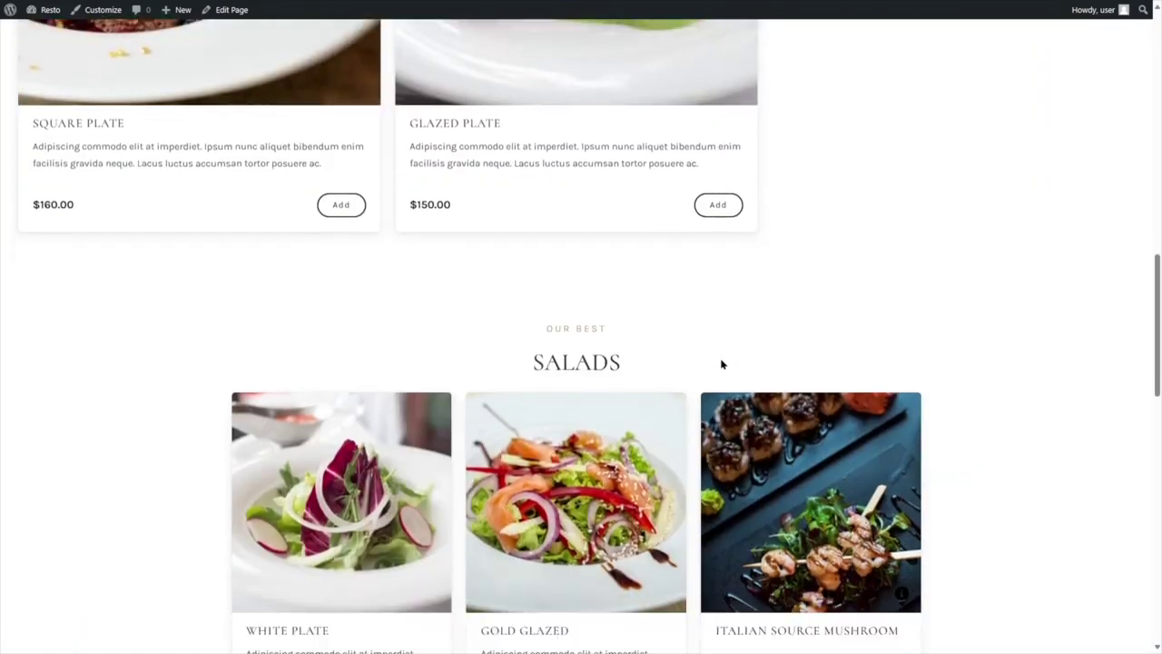
pyautogui.scroll(-4, 389, 239)
pyautogui.scroll(9, 698, 249)
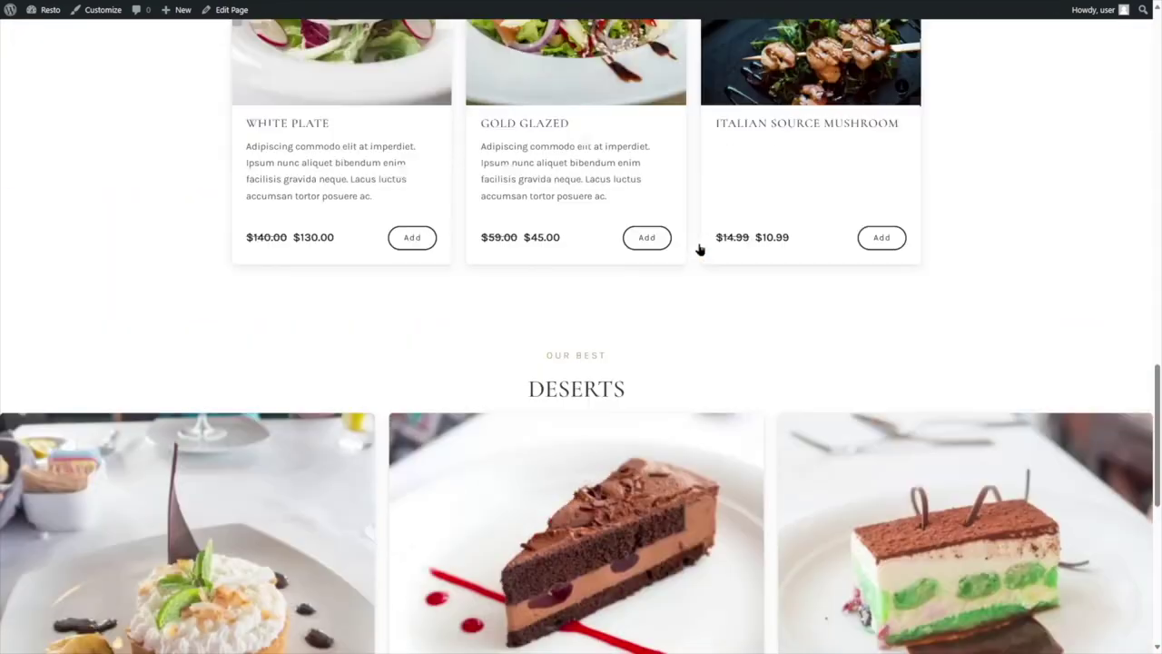
pyautogui.scroll(9, 698, 249)
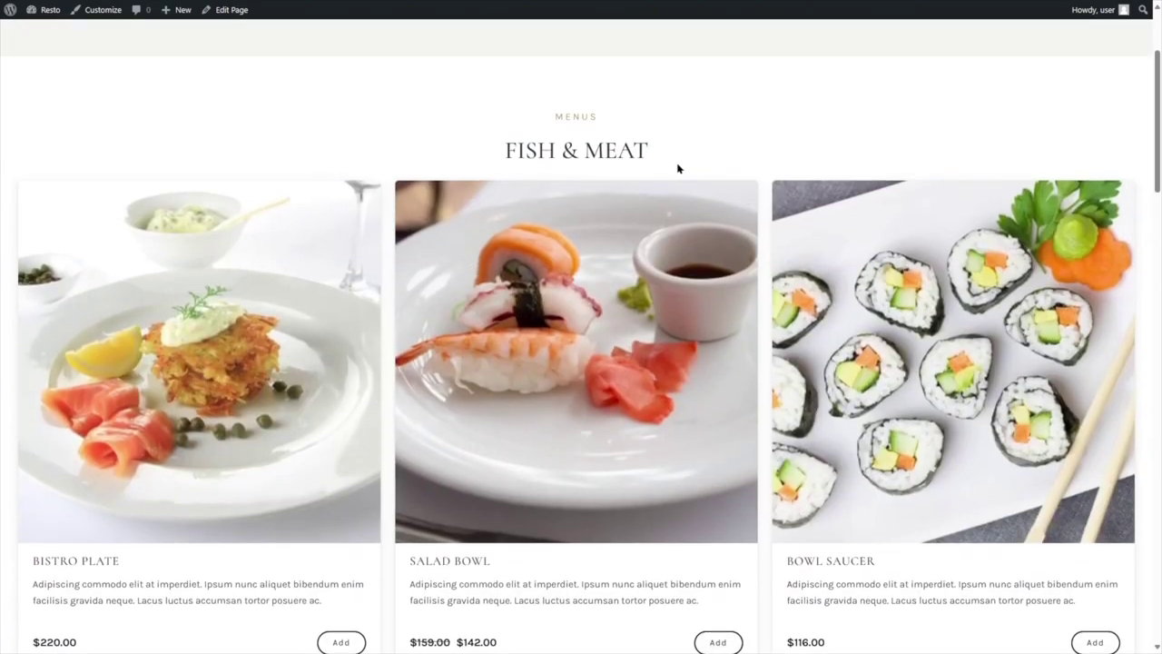
pyautogui.scroll(-7, 636, 214)
pyautogui.scroll(-4, 635, 214)
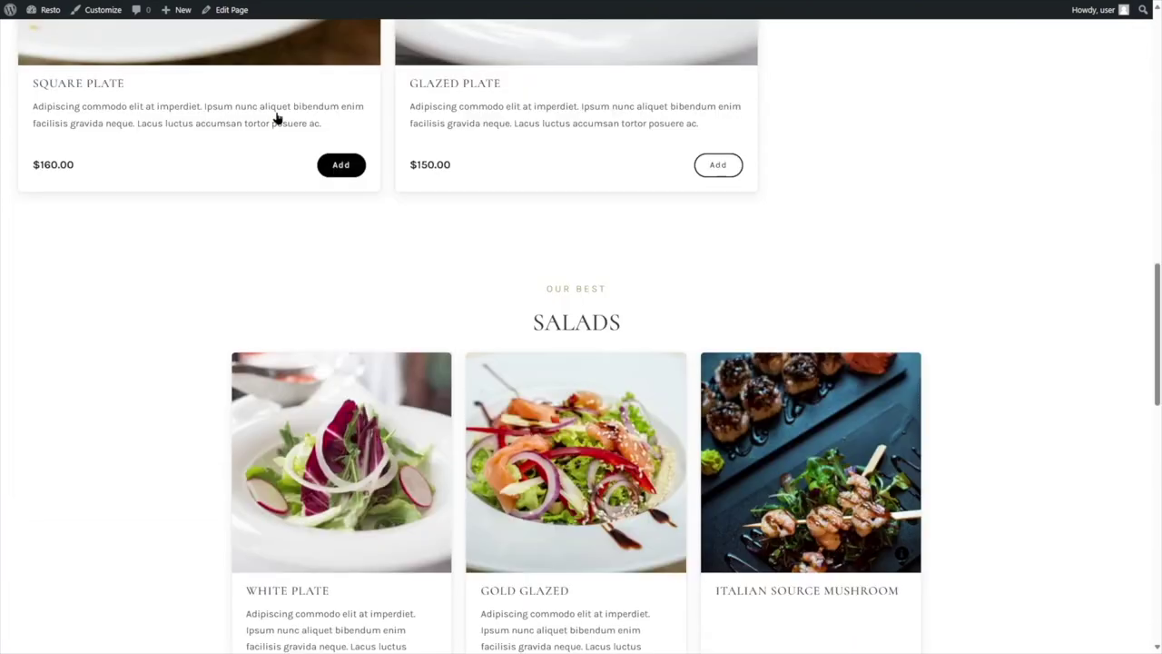
# - Open the menu page for editing and examine the block hierarchy of the Fish & Meat and Salads parts
pyautogui.click(230, 11)
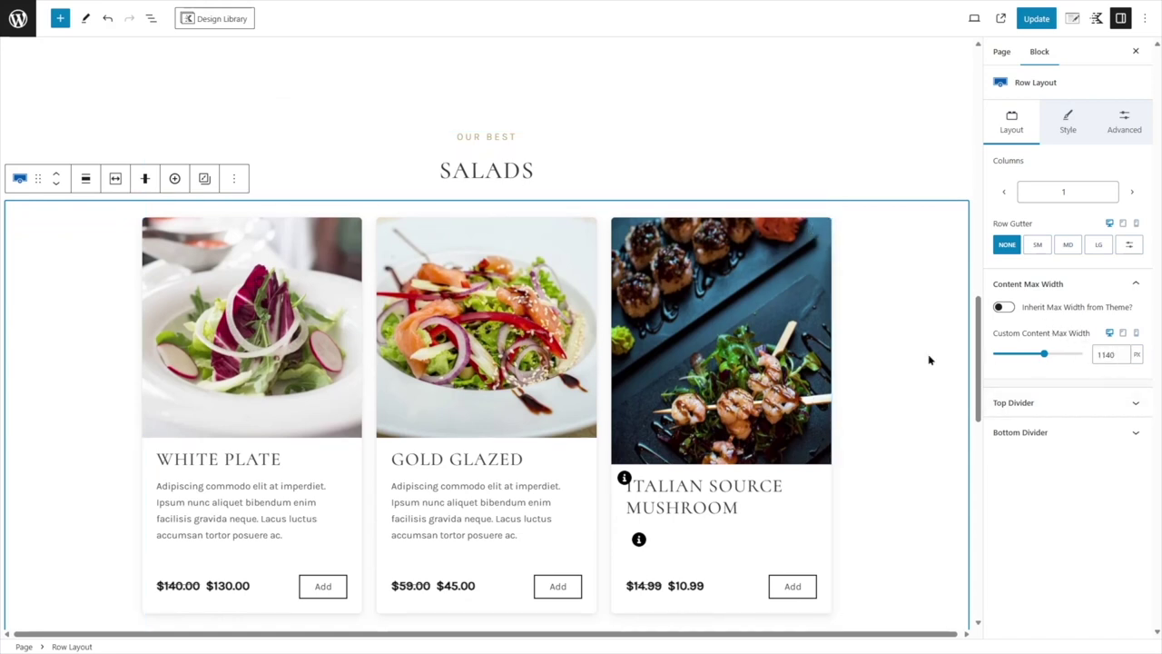
pyautogui.scroll(-10, 835, 381)
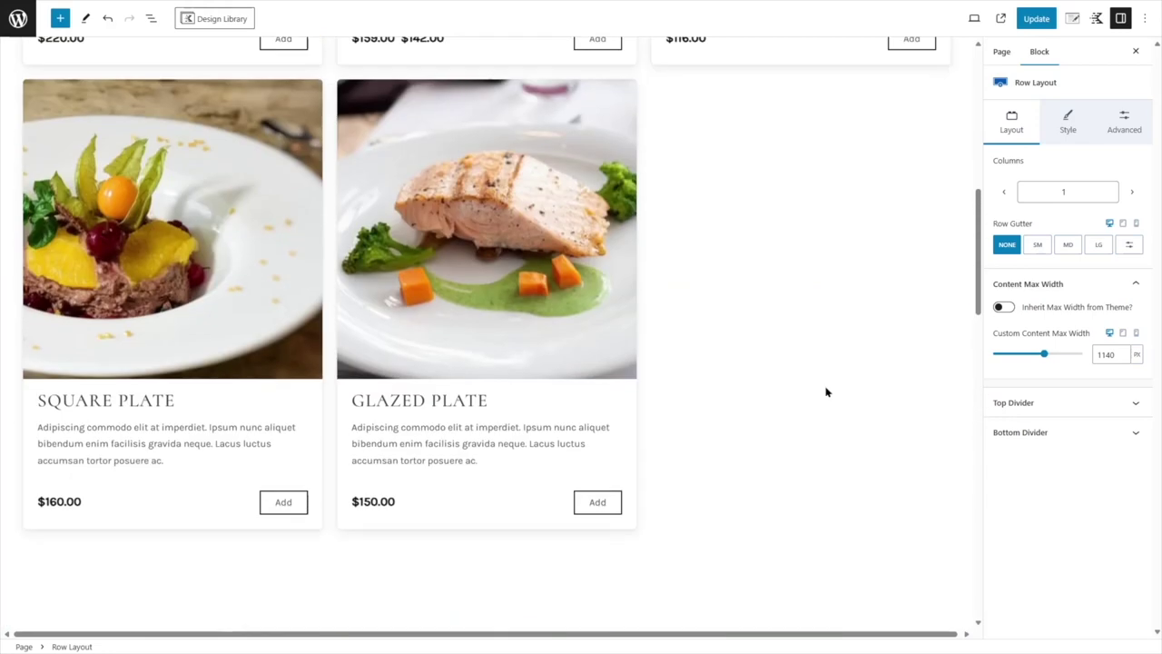
pyautogui.click(754, 223)
pyautogui.scroll(5, 754, 223)
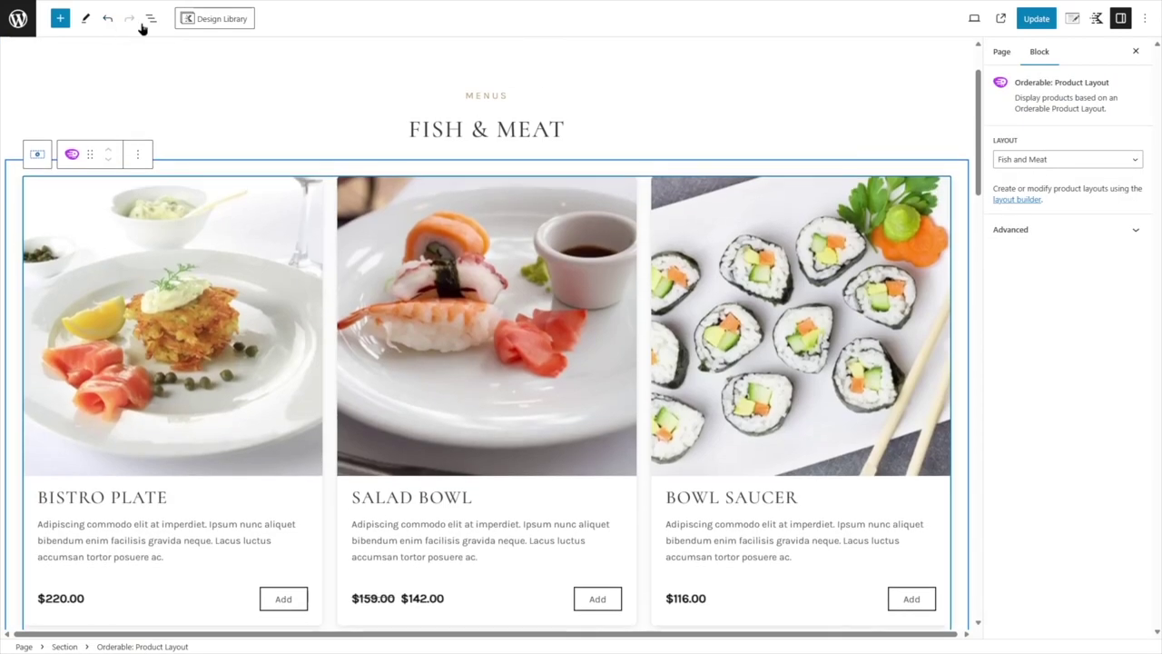
pyautogui.click(151, 19)
pyautogui.click(58, 149)
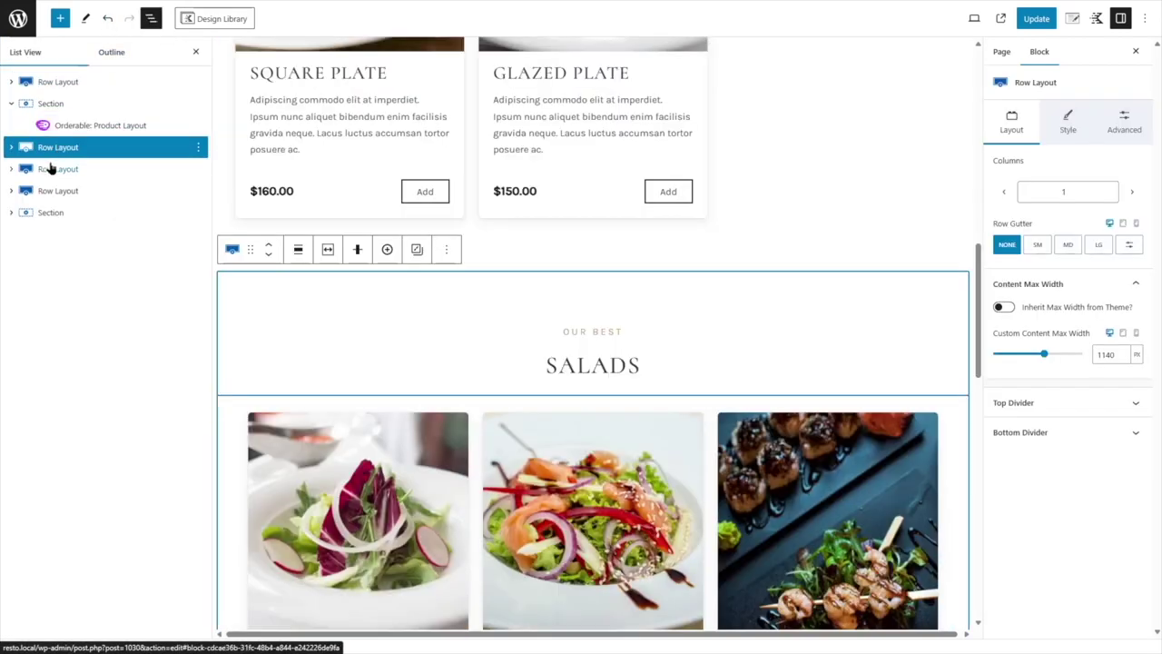
pyautogui.press('Right')
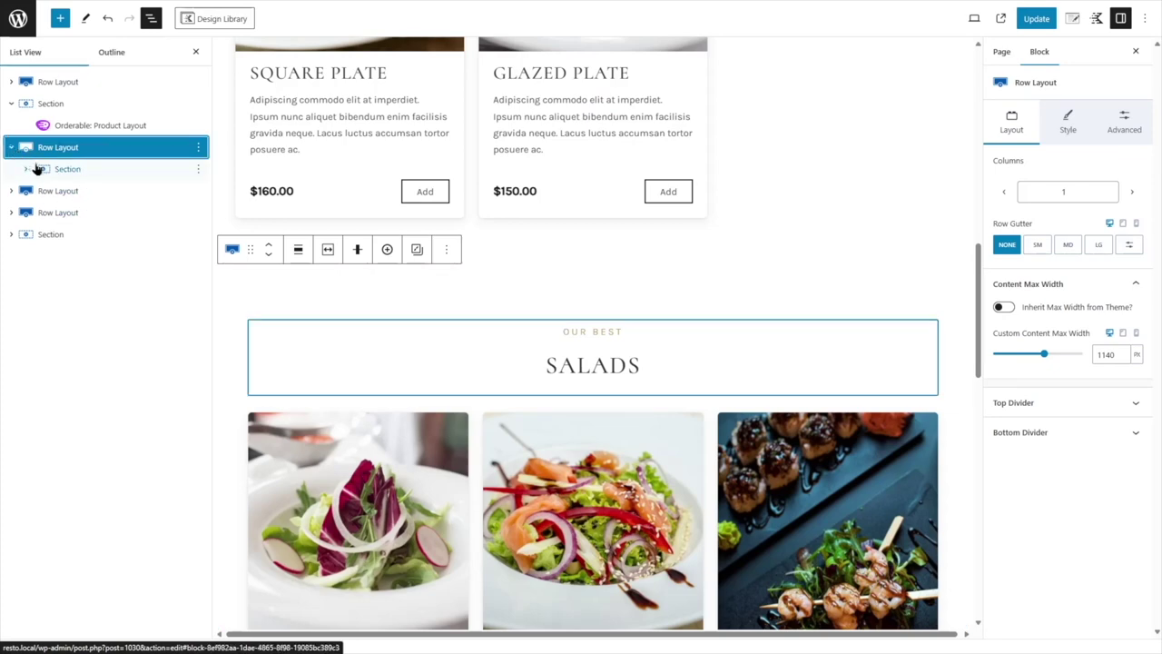
pyautogui.press('Left')
# - Set the content max width of the section holding the Fish and Meat product layout to 1140 px and update the page
pyautogui.click(50, 103)
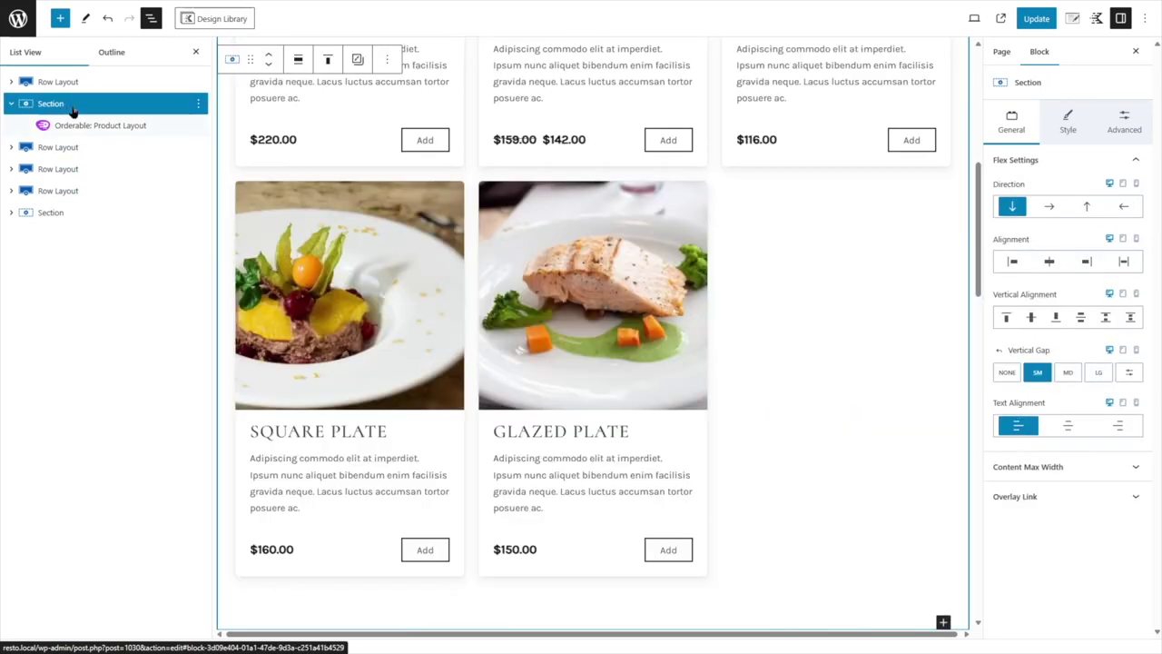
pyautogui.scroll(4, 749, 276)
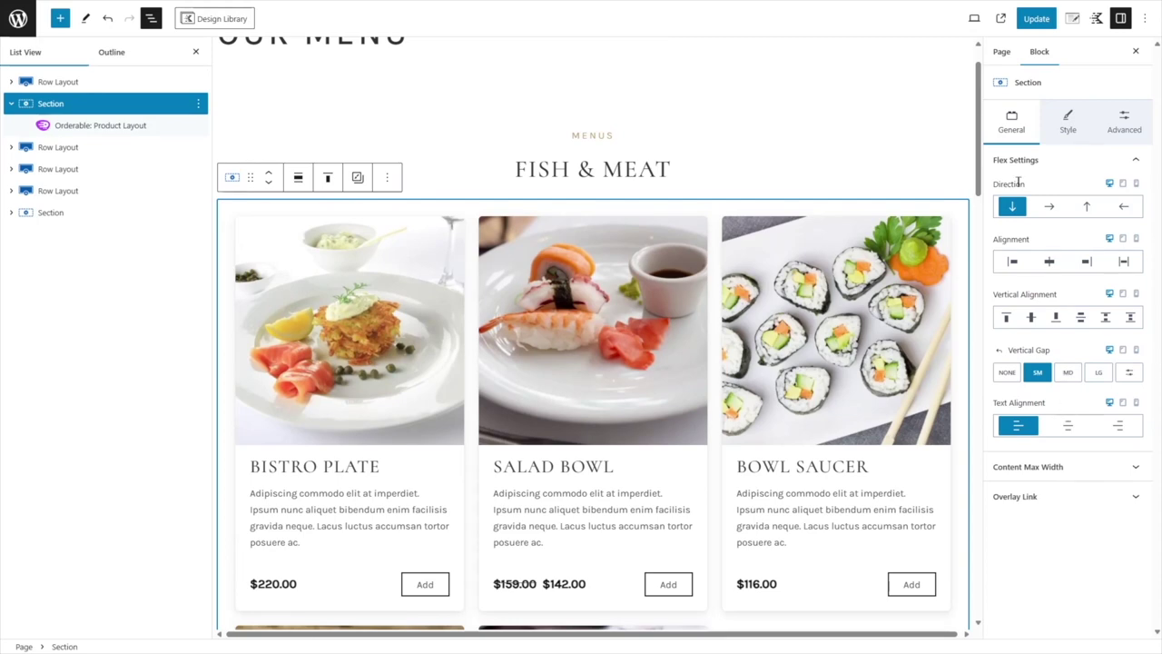
pyautogui.click(1066, 470)
pyautogui.click(1106, 512)
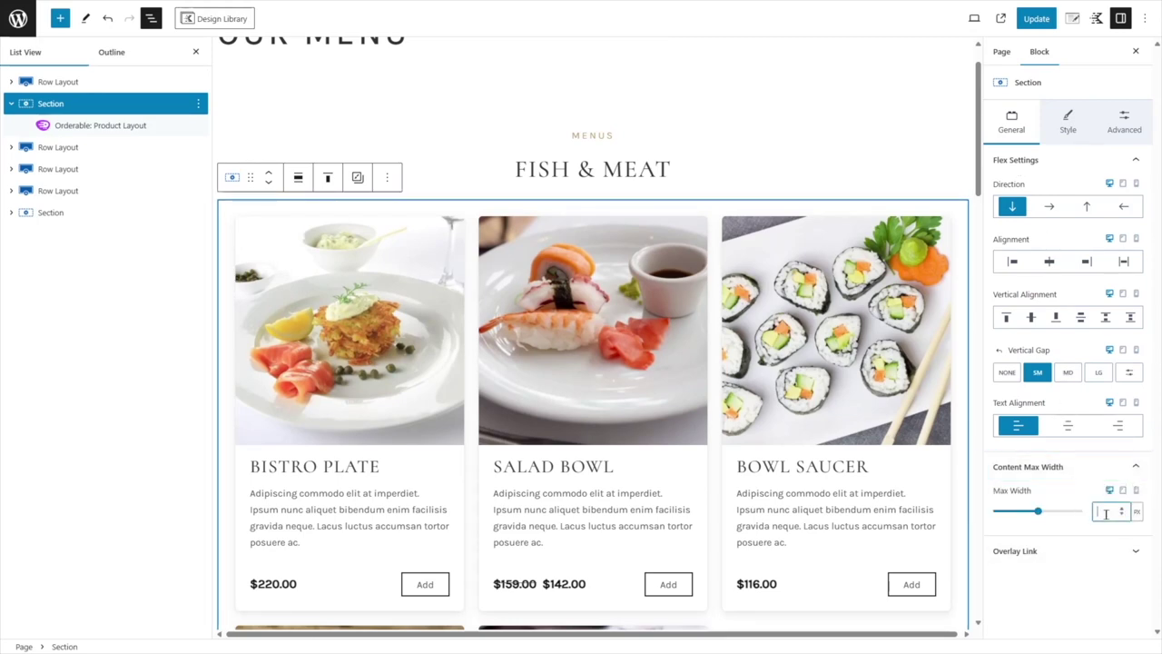
pyautogui.write('1140')
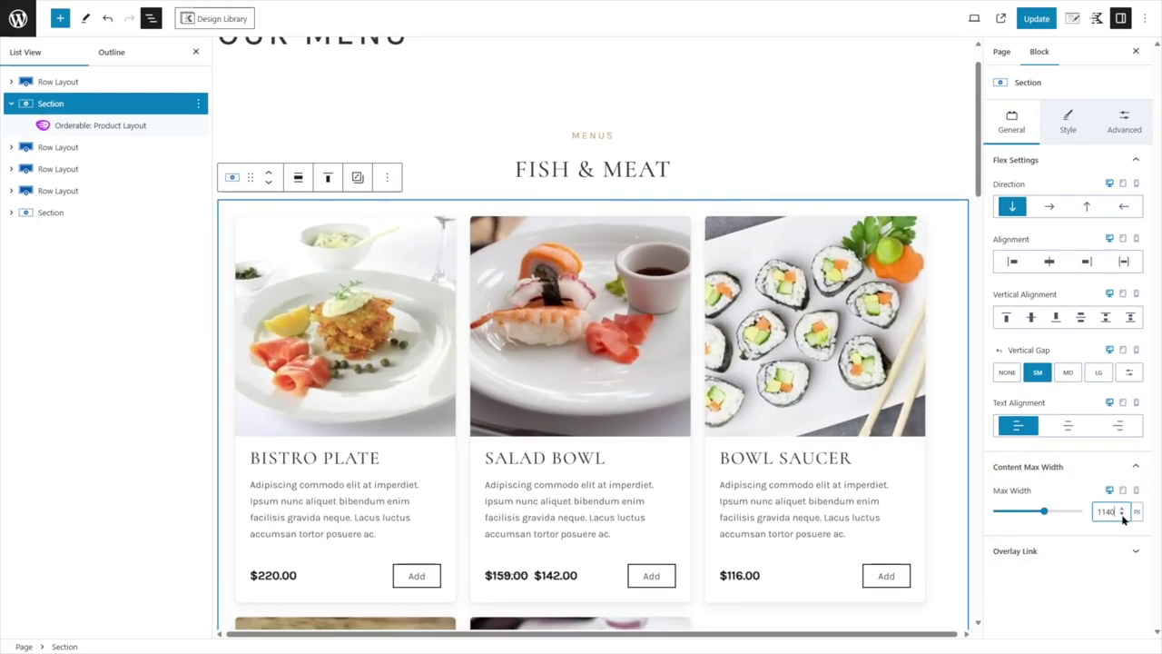
pyautogui.click(1037, 22)
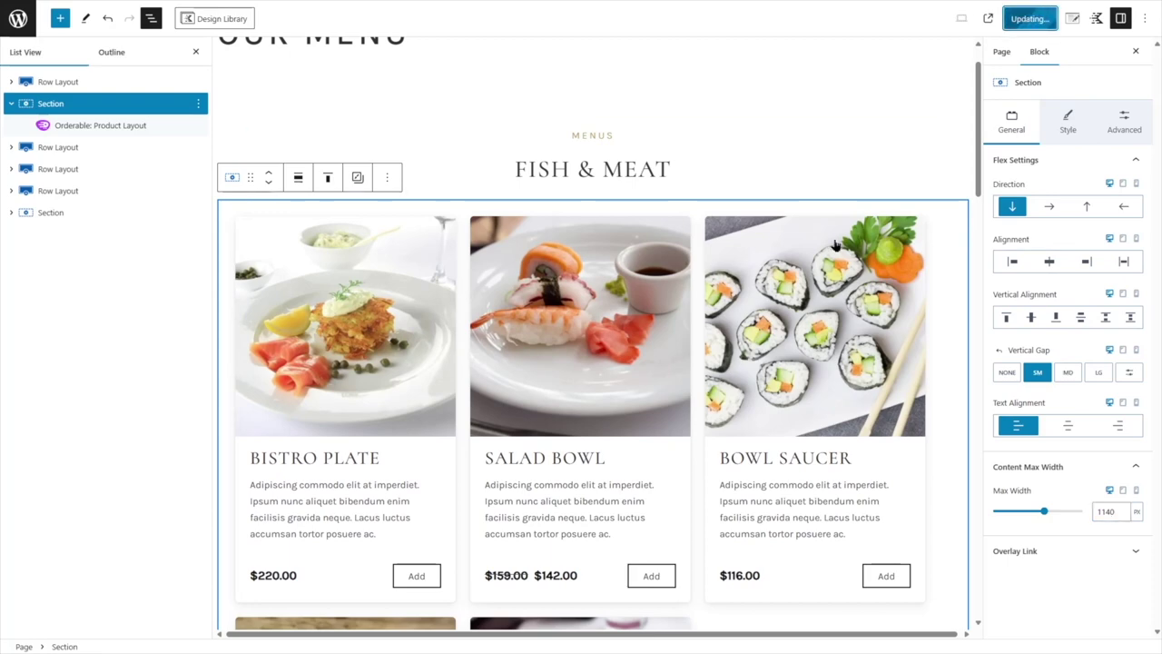
# - Clear the custom margins of the section holding the Fish and Meat product layout and update the page
pyautogui.scroll(-4, 820, 250)
pyautogui.scroll(5, 817, 245)
pyautogui.click(1135, 125)
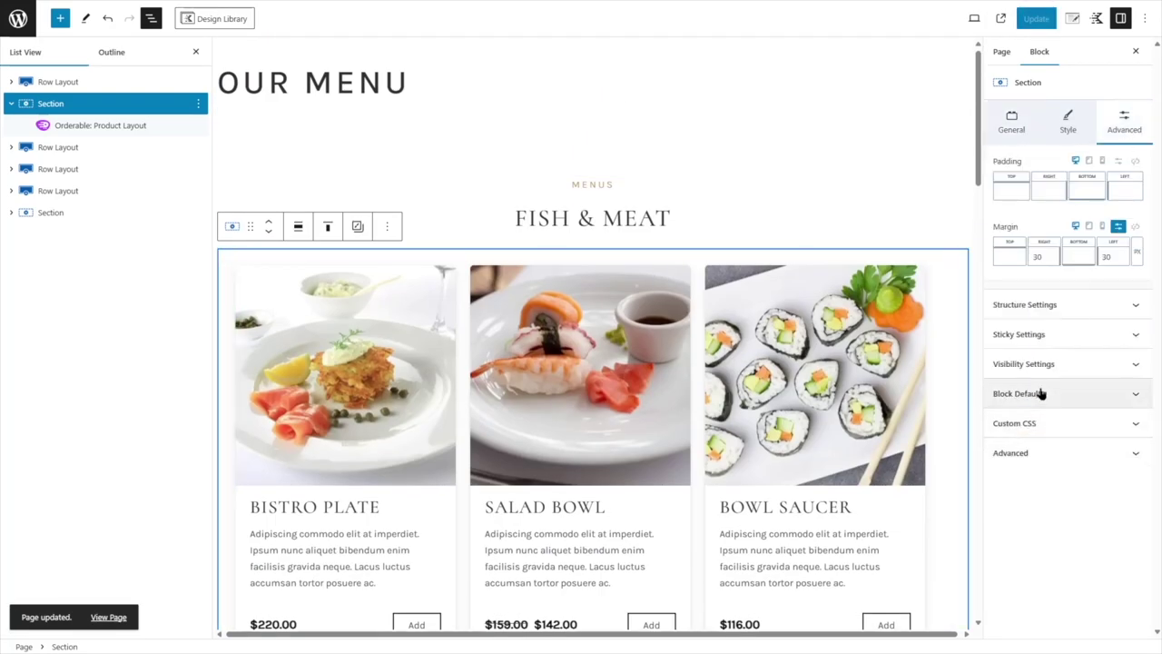
pyautogui.doubleClick(1038, 256)
pyautogui.write('0')
pyautogui.click(1117, 228)
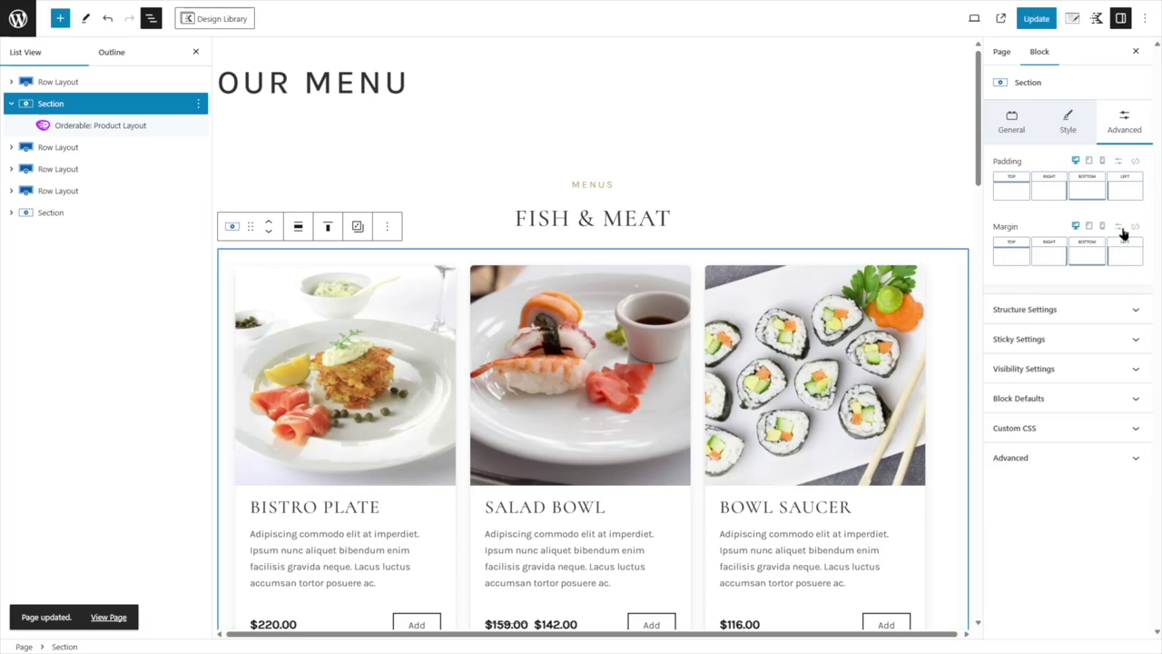
pyautogui.click(1034, 19)
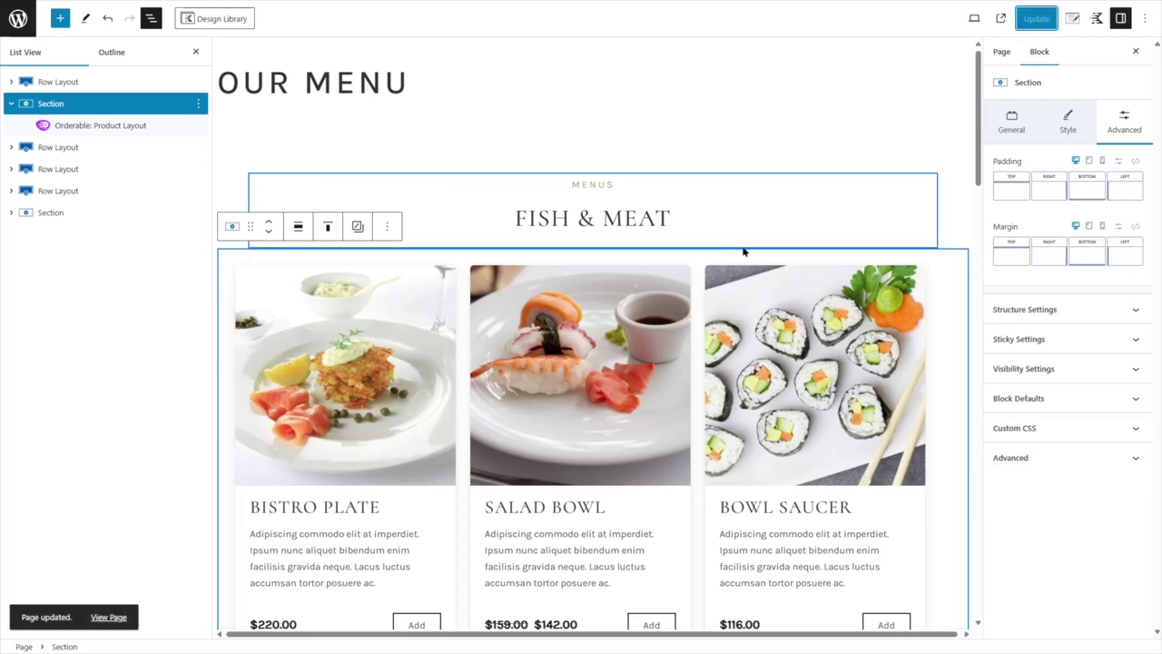
# - Set the content max width of the section beneath the Deserts heading to 1140 px and update the page
pyautogui.scroll(-20, 737, 251)
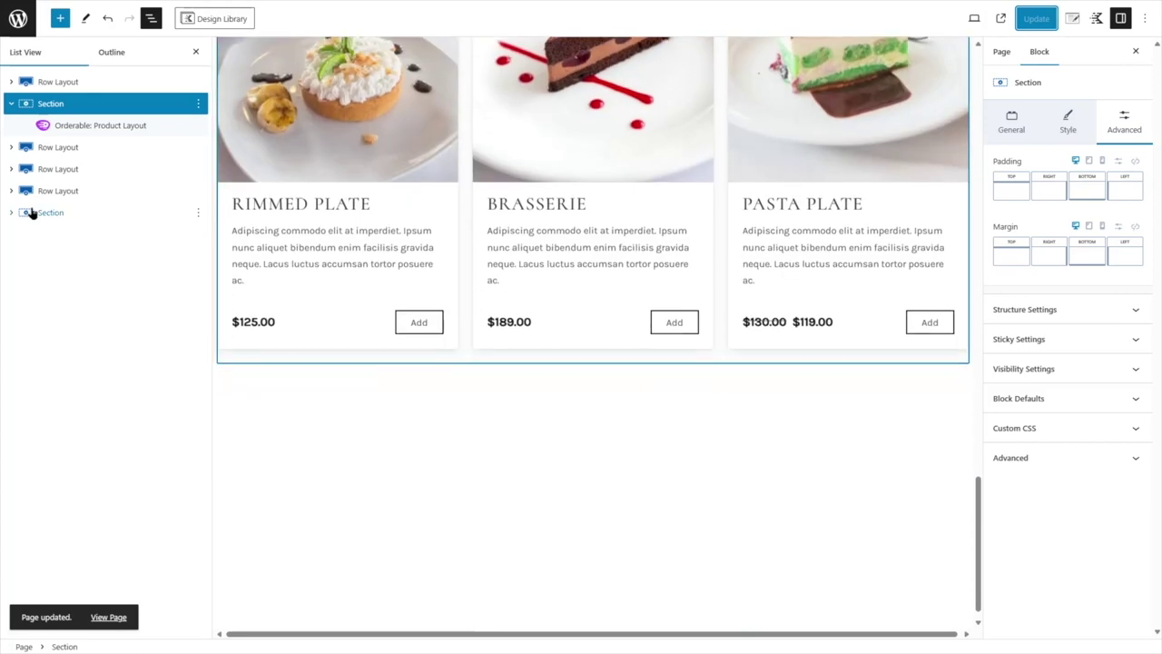
pyautogui.click(25, 212)
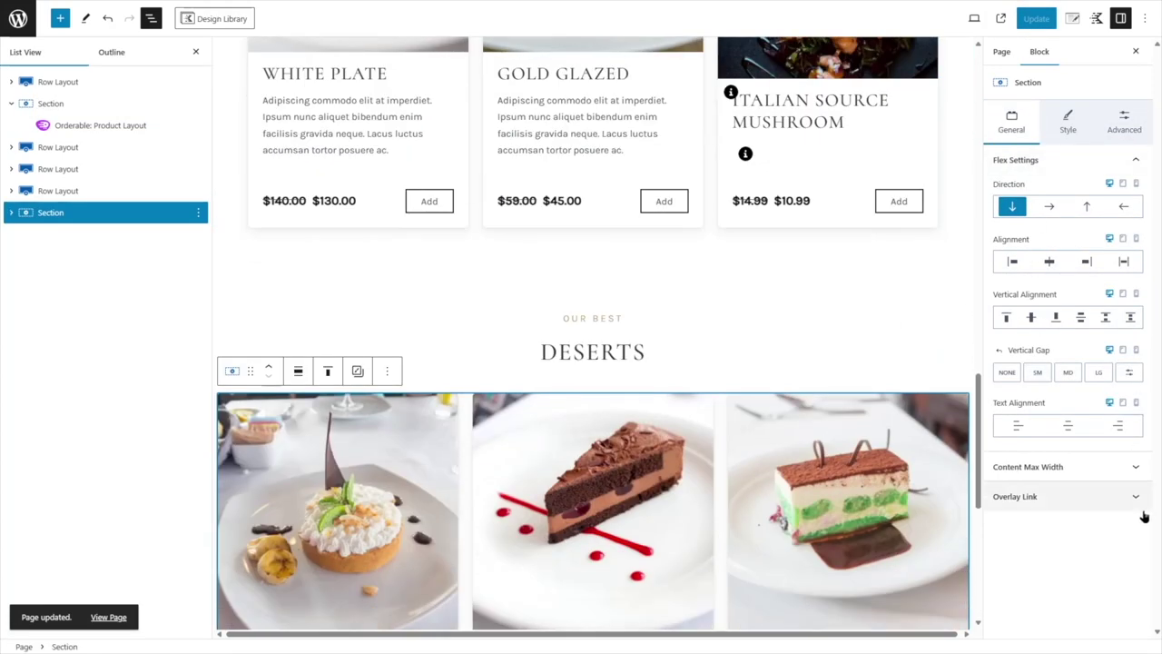
pyautogui.click(1090, 468)
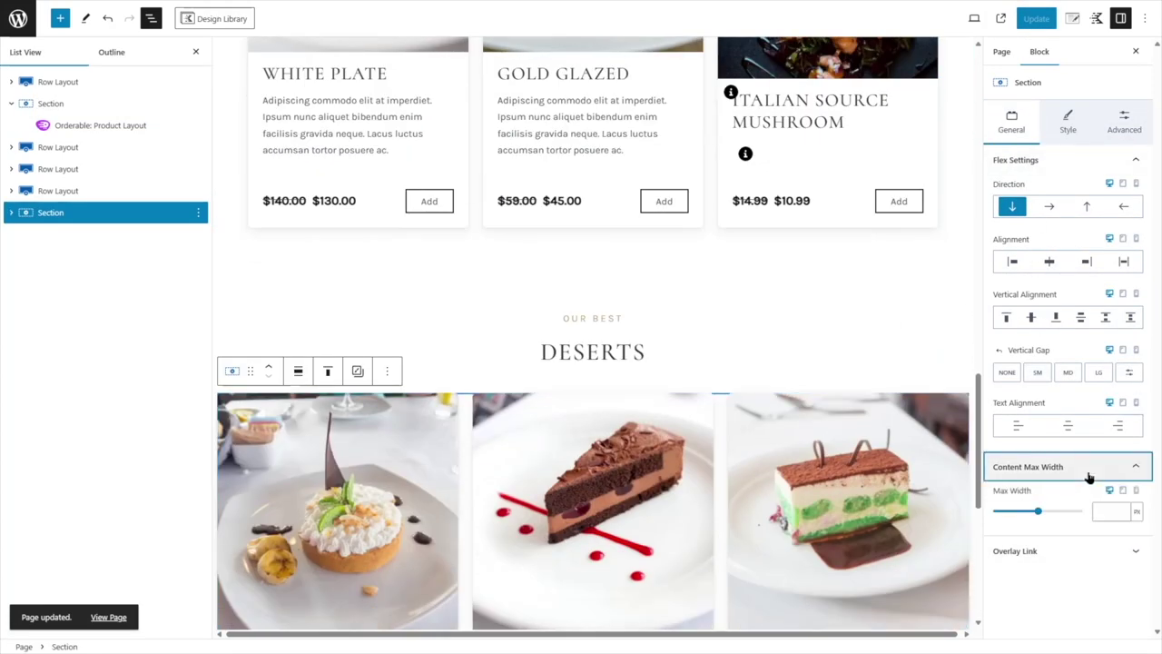
pyautogui.click(1109, 511)
pyautogui.write('1140')
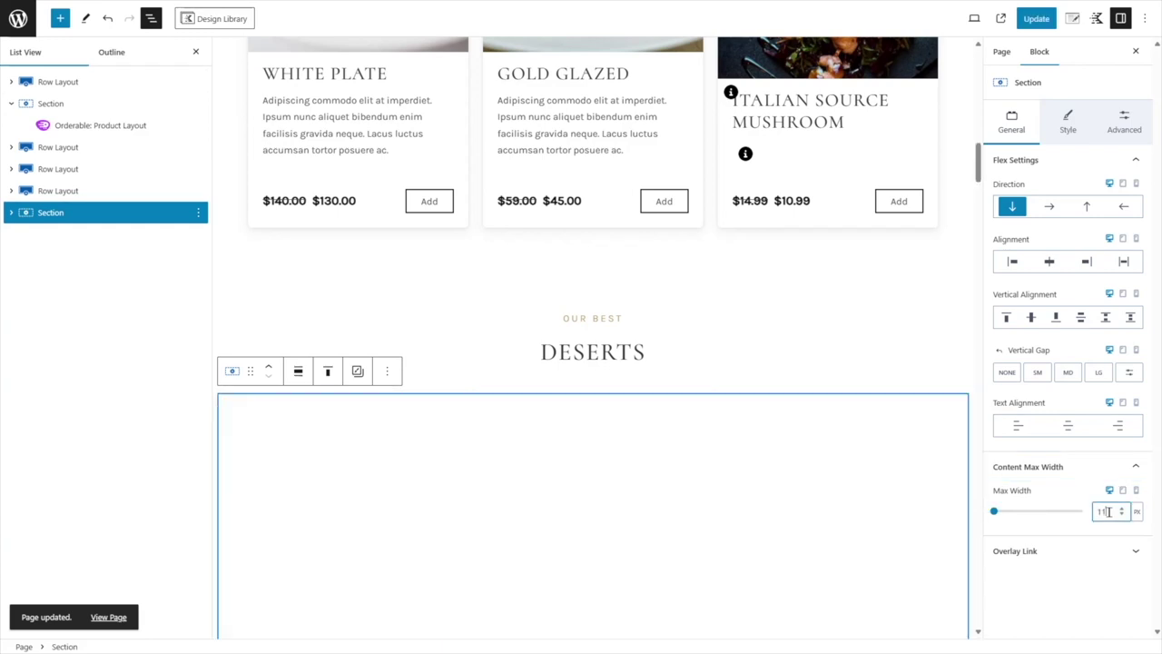
pyautogui.click(1036, 18)
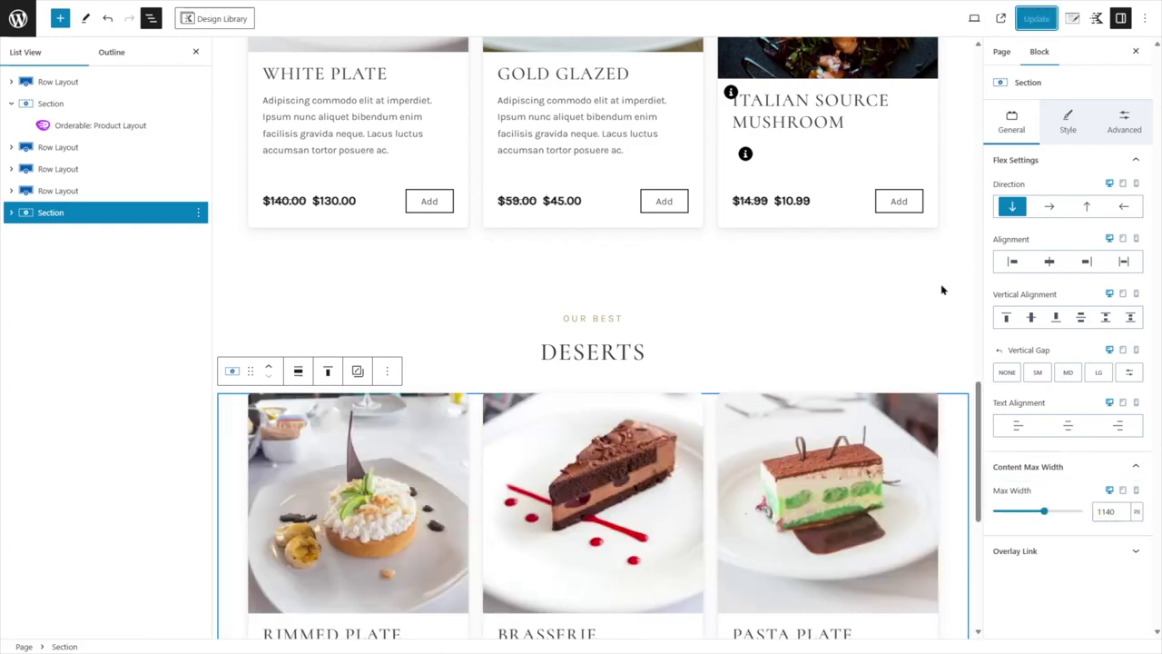
# - View the published menu page and examine how the Fish & Meat, Salads and Deserts product grids are aligned
pyautogui.click(106, 619)
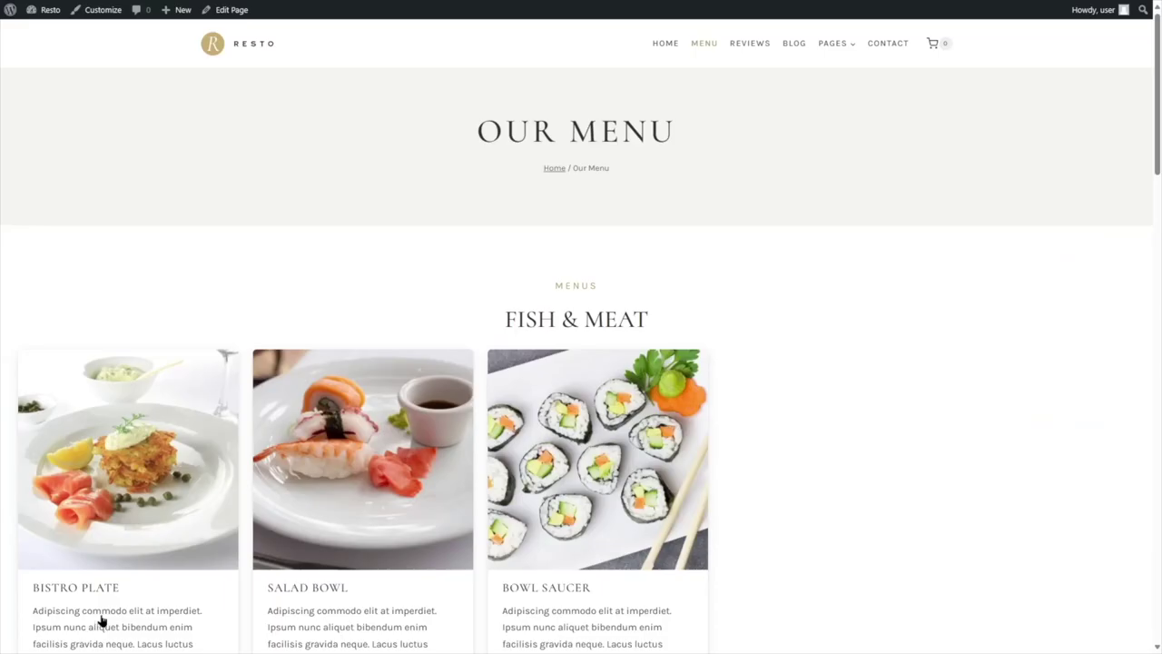
pyautogui.scroll(-1, 472, 375)
pyautogui.scroll(-10, 383, 312)
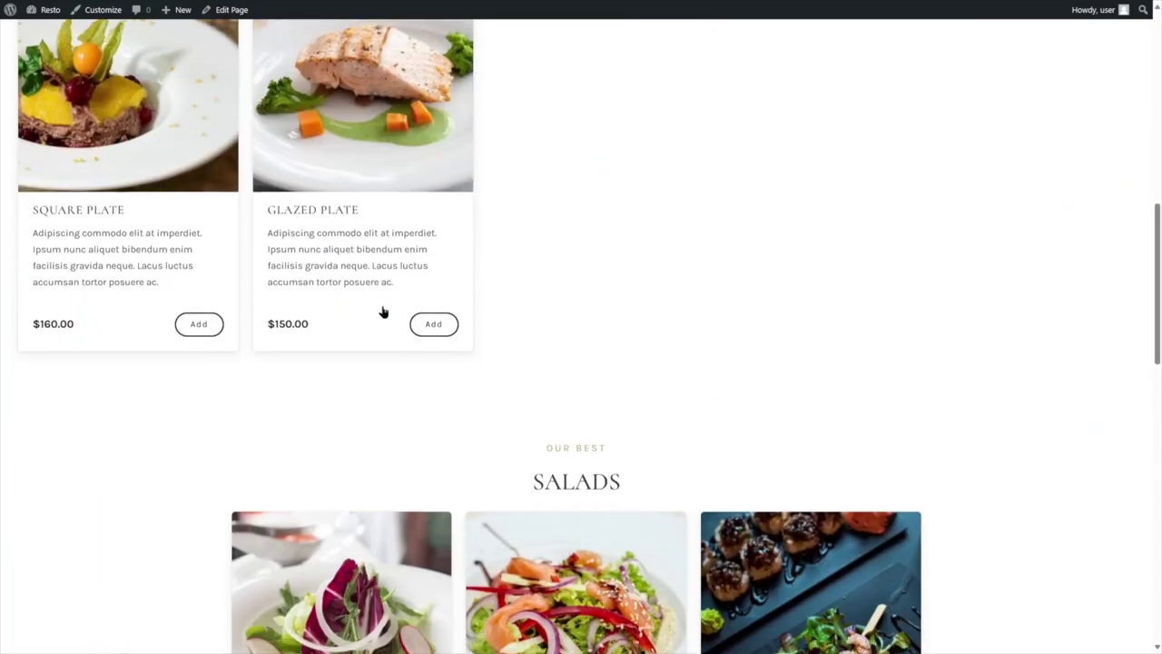
pyautogui.scroll(-5, 382, 311)
pyautogui.scroll(20, 384, 311)
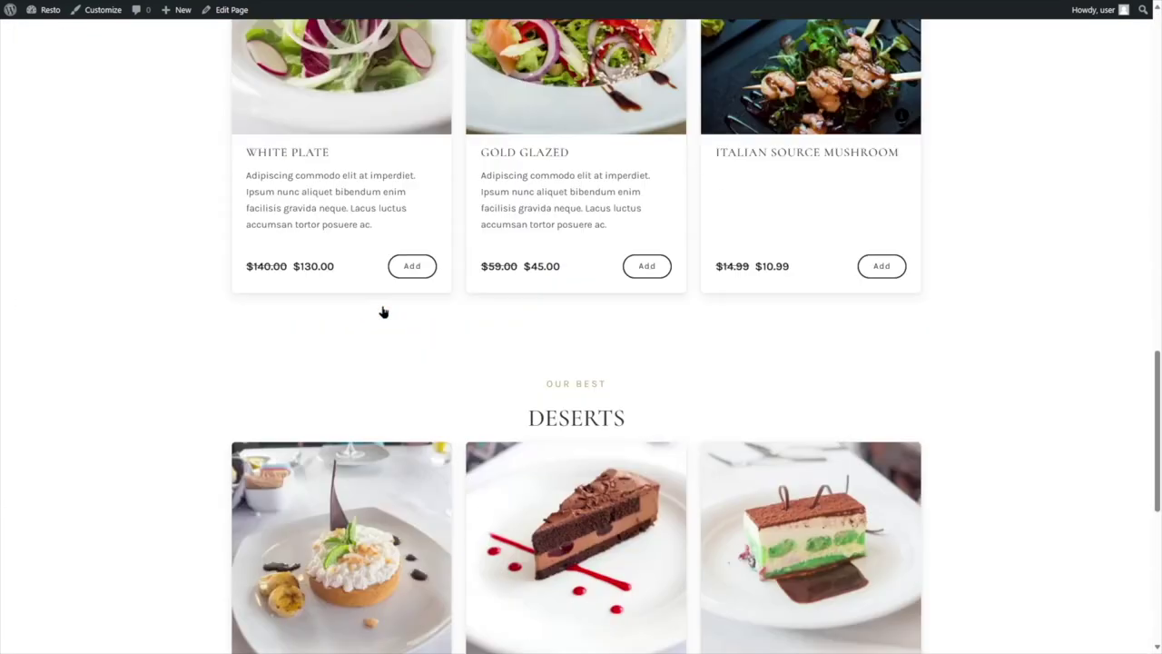
pyautogui.scroll(-3, 400, 289)
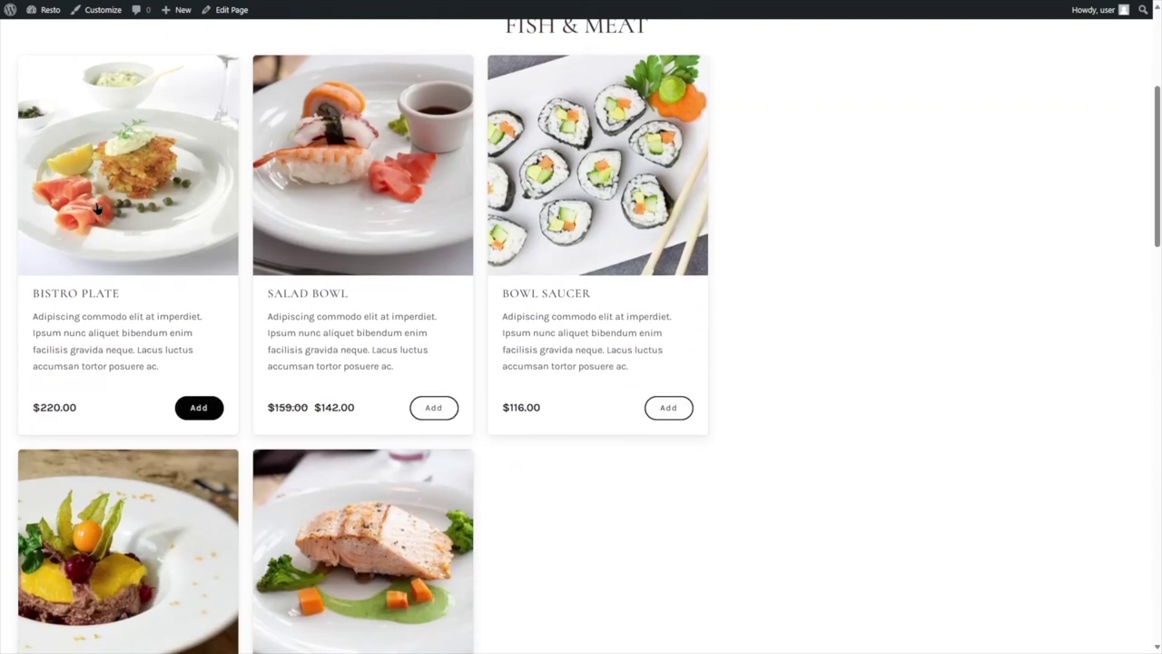
pyautogui.scroll(2, 264, 53)
pyautogui.scroll(1, 263, 53)
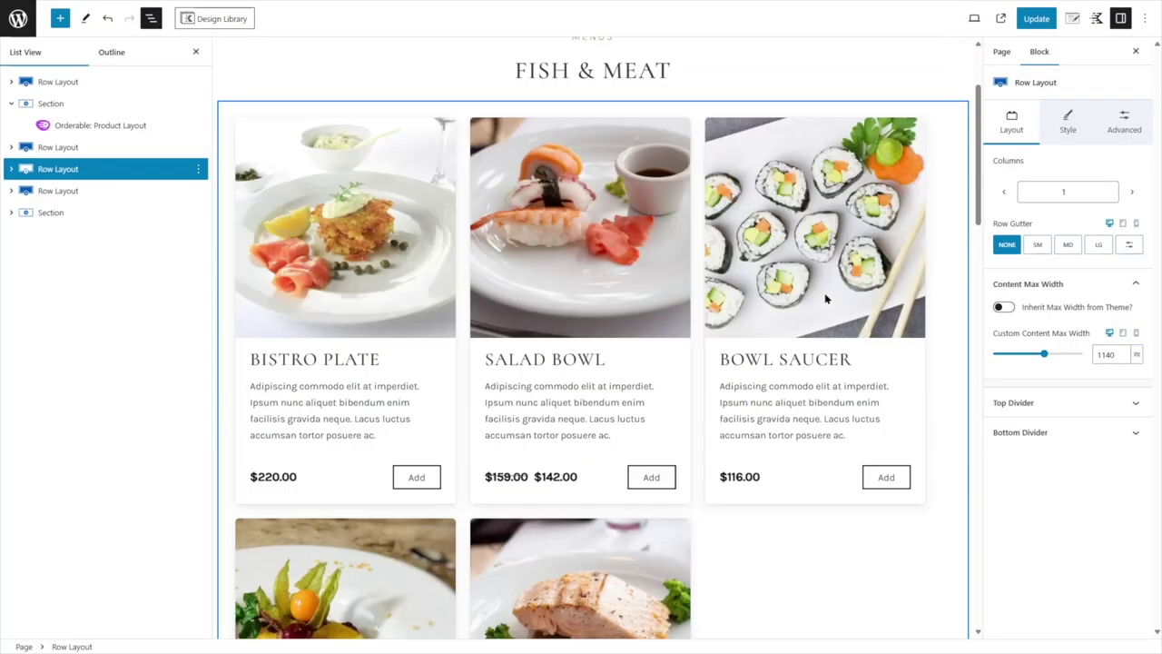
# - Delete the section containing the Fish and Meat product layout from beneath the Fish & Meat heading
pyautogui.scroll(2, 836, 262)
pyautogui.scroll(-4, 804, 339)
pyautogui.click(804, 338)
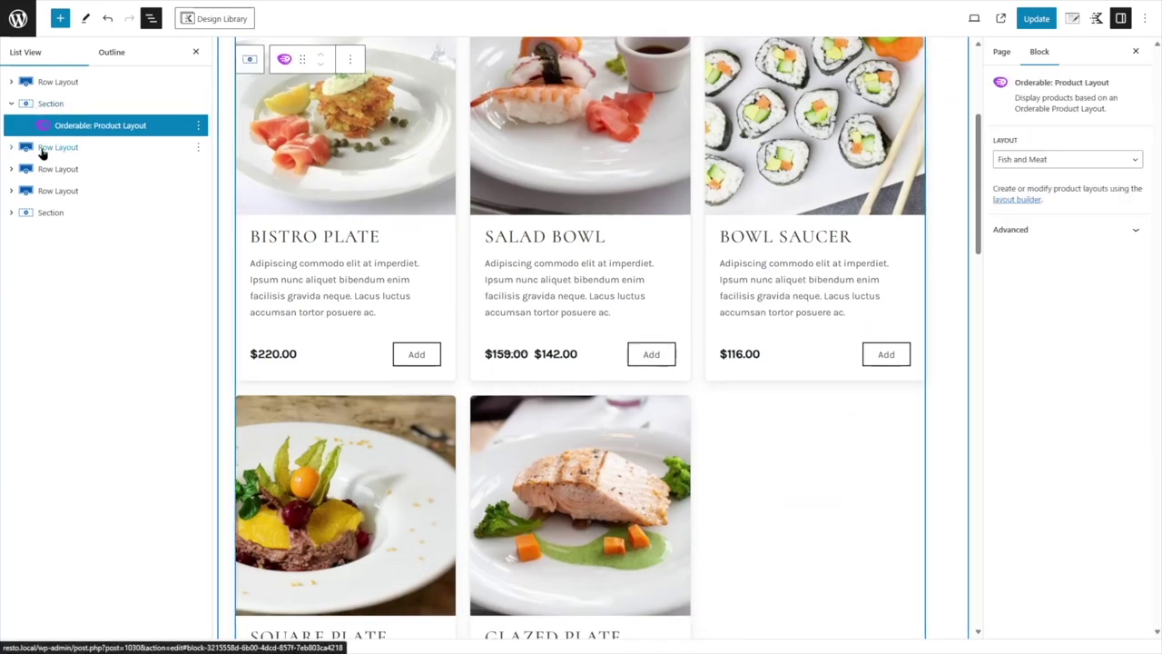
pyautogui.click(12, 148)
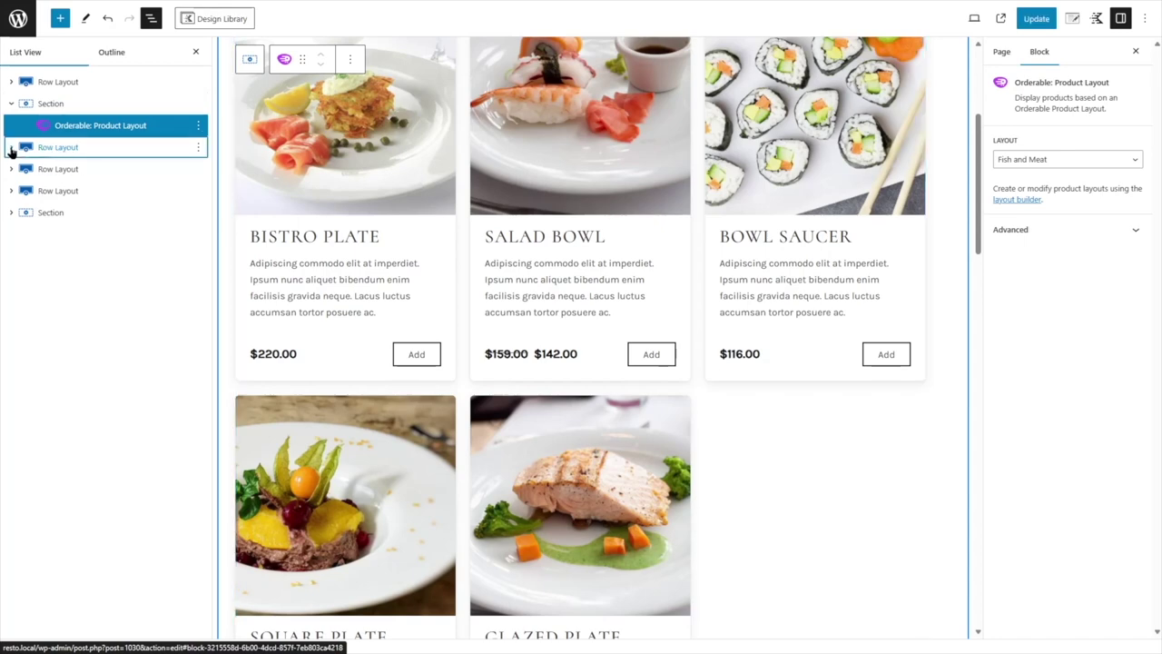
pyautogui.click(12, 148)
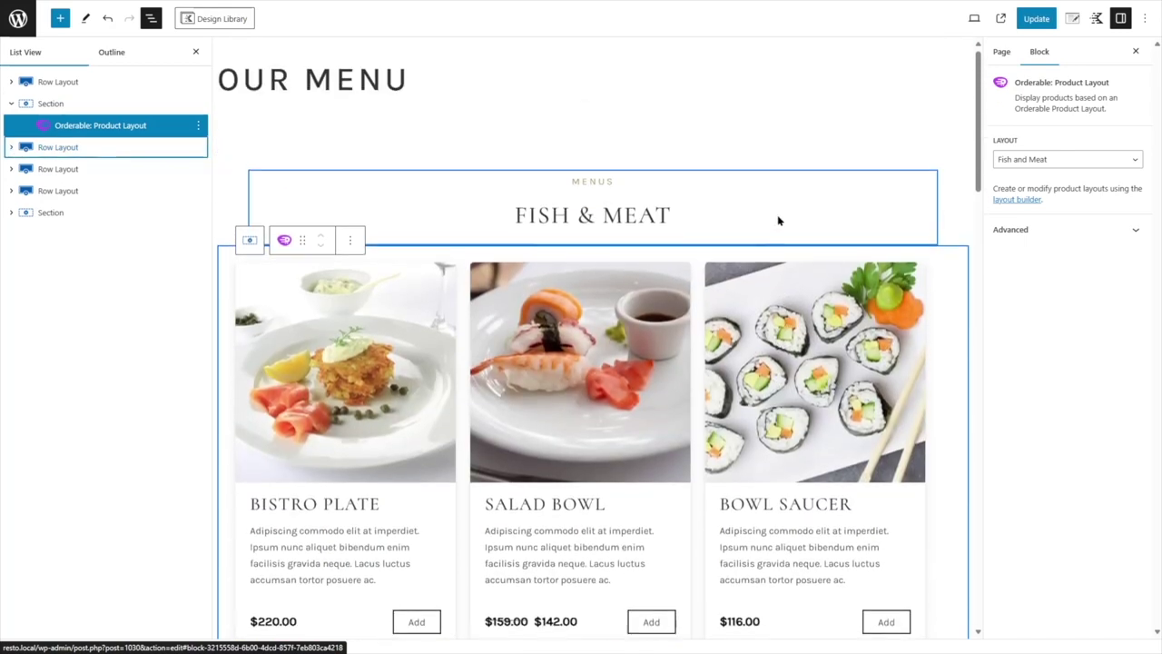
pyautogui.click(54, 104)
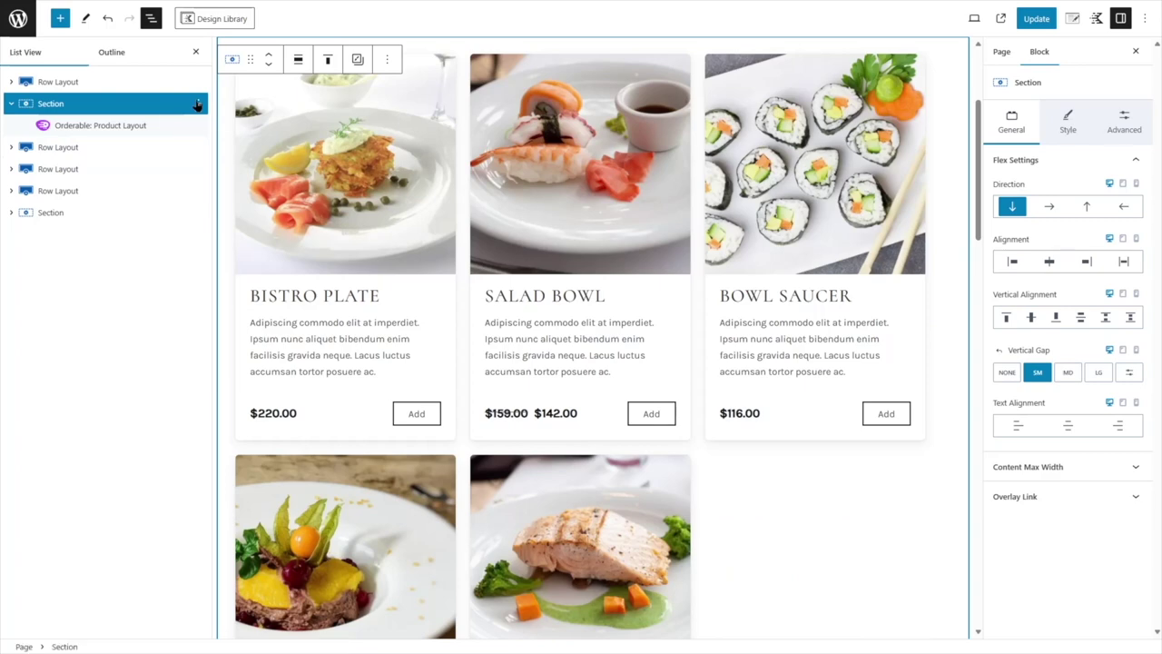
pyautogui.click(198, 103)
pyautogui.click(218, 373)
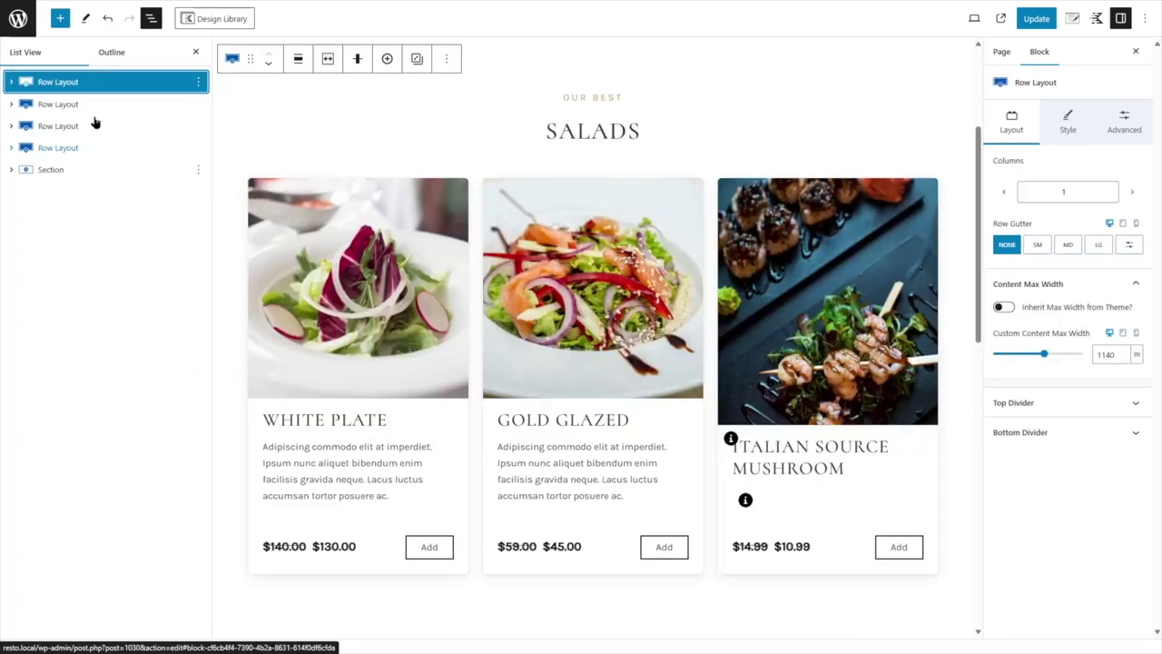
pyautogui.scroll(2, 497, 139)
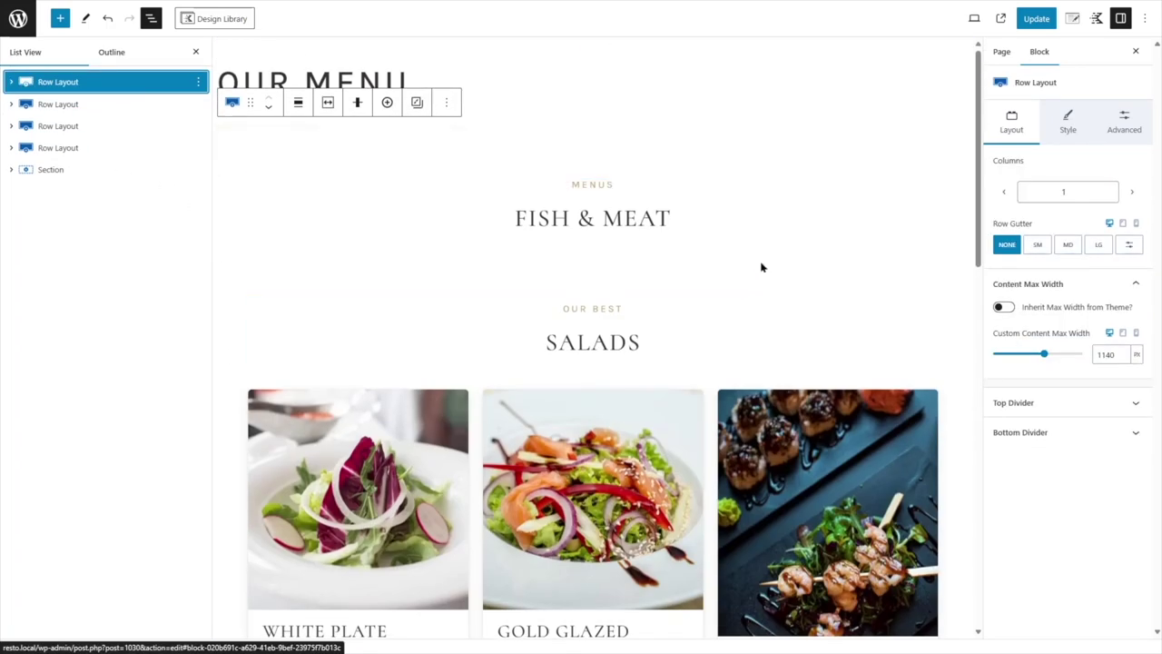
# - Insert a single-column row layout between the Fish & Meat heading and the Salads section
pyautogui.click(739, 265)
pyautogui.click(947, 215)
pyautogui.click(897, 219)
pyautogui.click(951, 220)
pyautogui.press('Return')
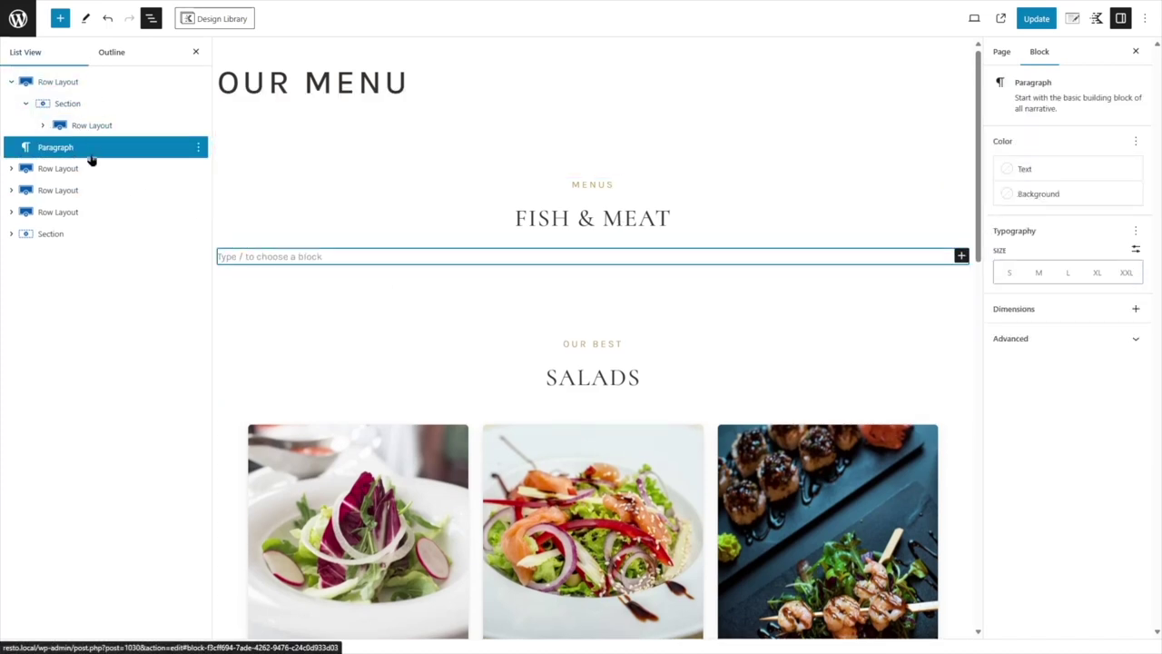
pyautogui.click(962, 257)
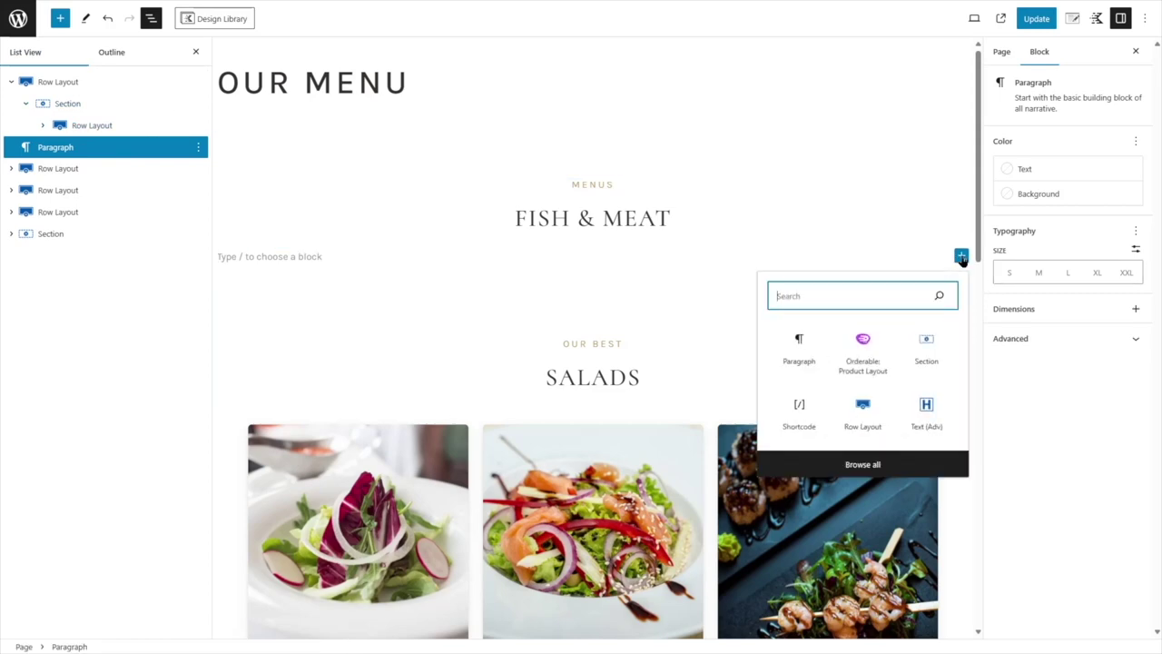
pyautogui.click(865, 410)
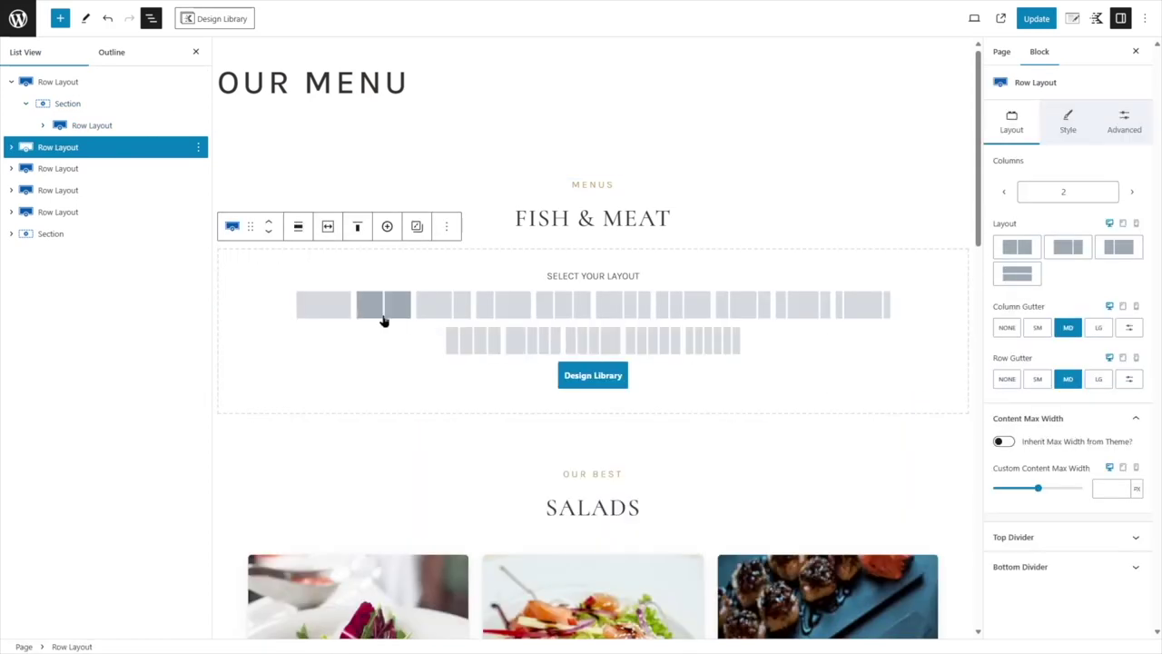
pyautogui.click(325, 309)
# - Add an Orderable product layout to the new row and set its layout to Fish and Meat
pyautogui.click(594, 271)
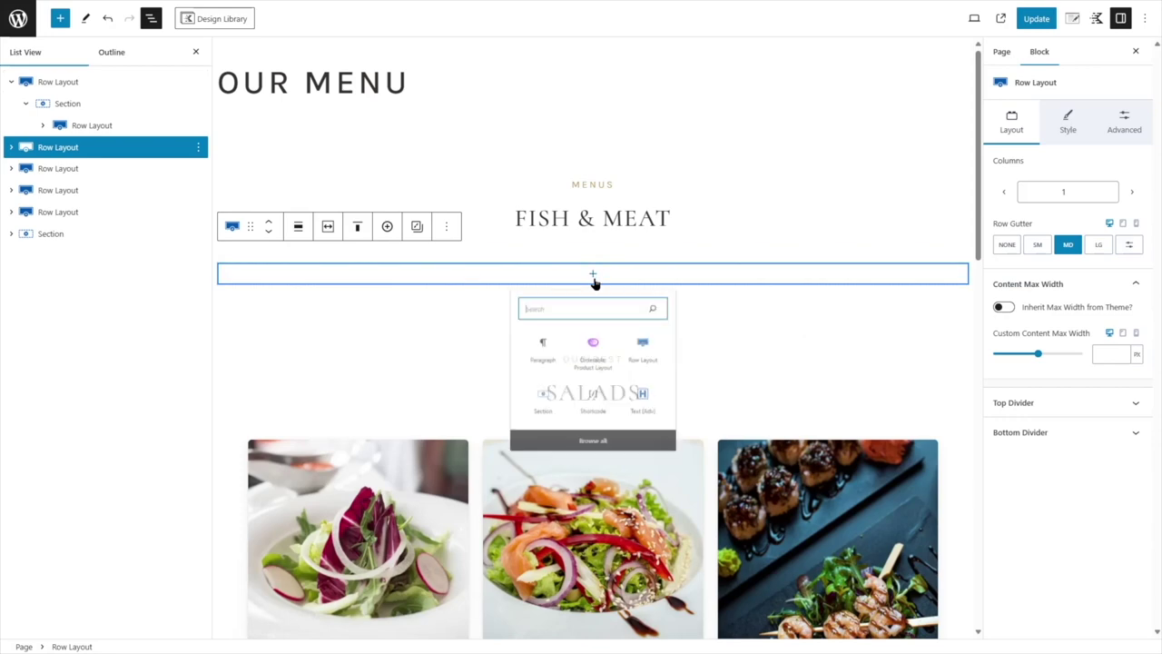
pyautogui.click(594, 368)
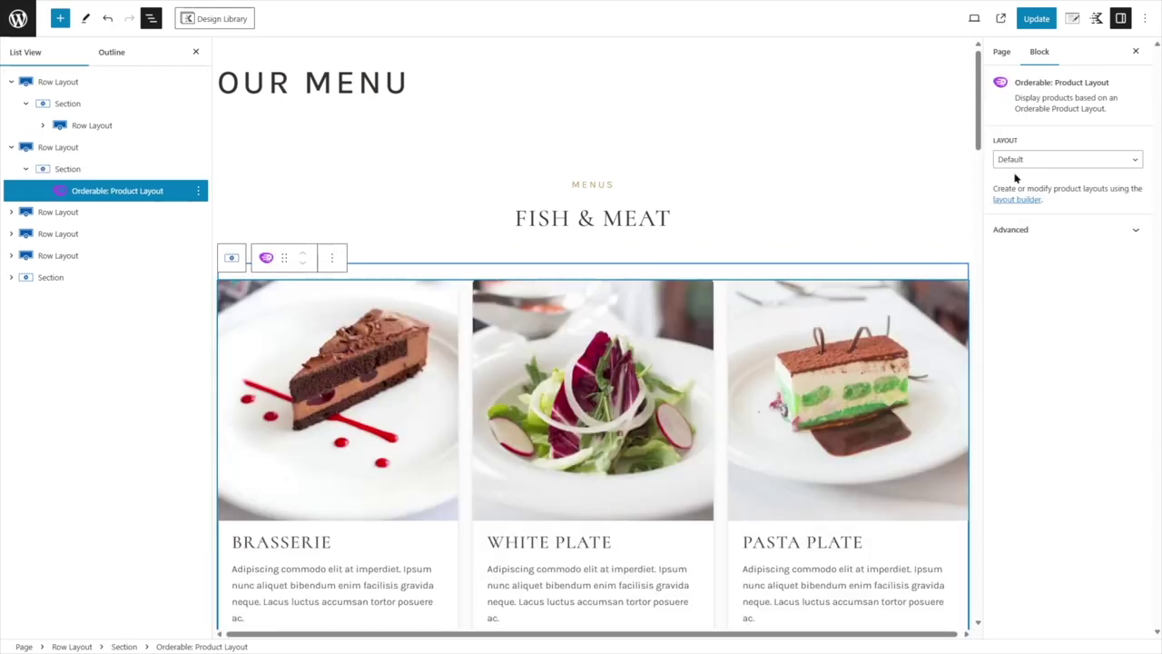
pyautogui.click(1022, 161)
pyautogui.click(1030, 194)
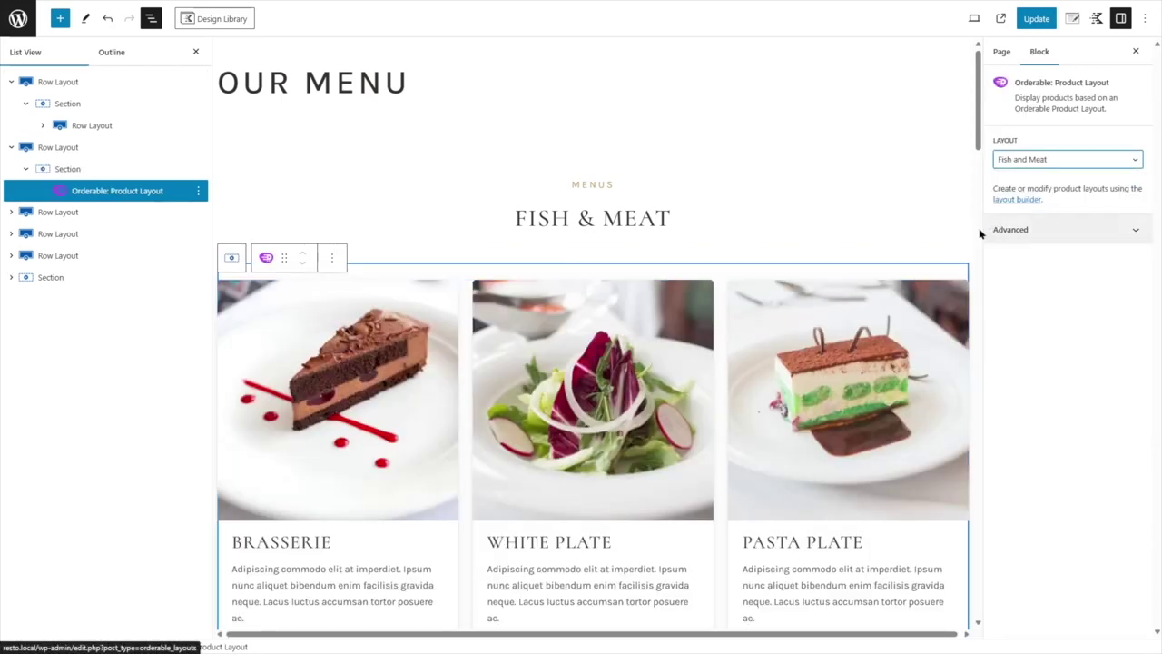
pyautogui.click(721, 254)
# - Set the custom content max width of the row holding the Fish and Meat products to 1140 px and update the page
pyautogui.click(59, 147)
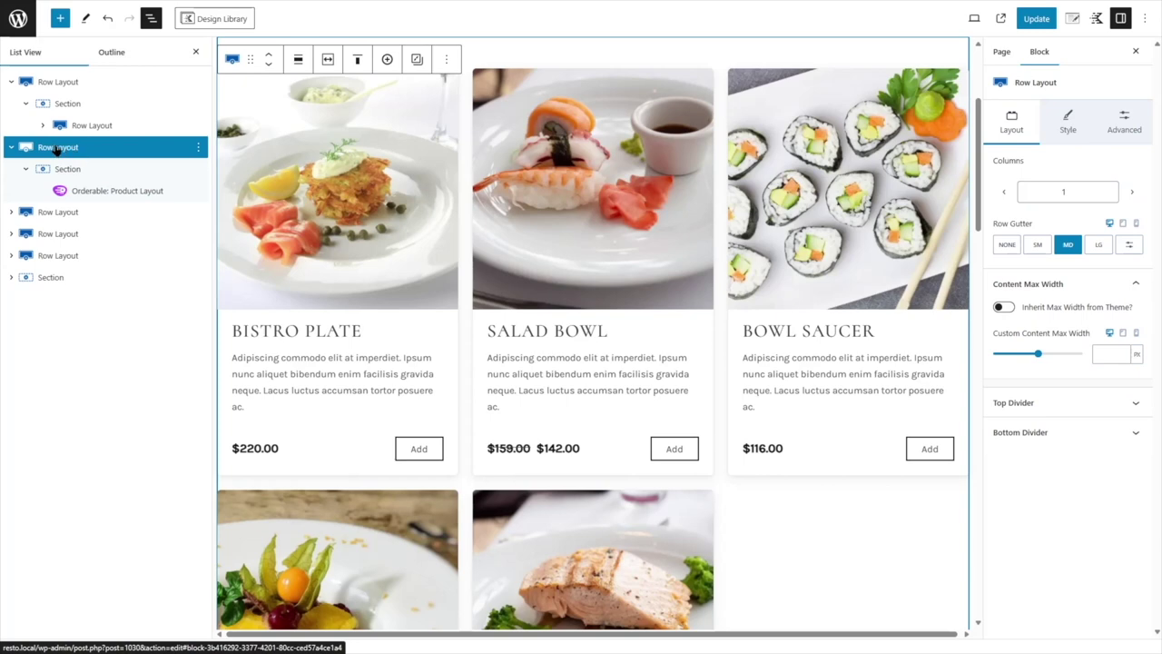
pyautogui.click(1104, 353)
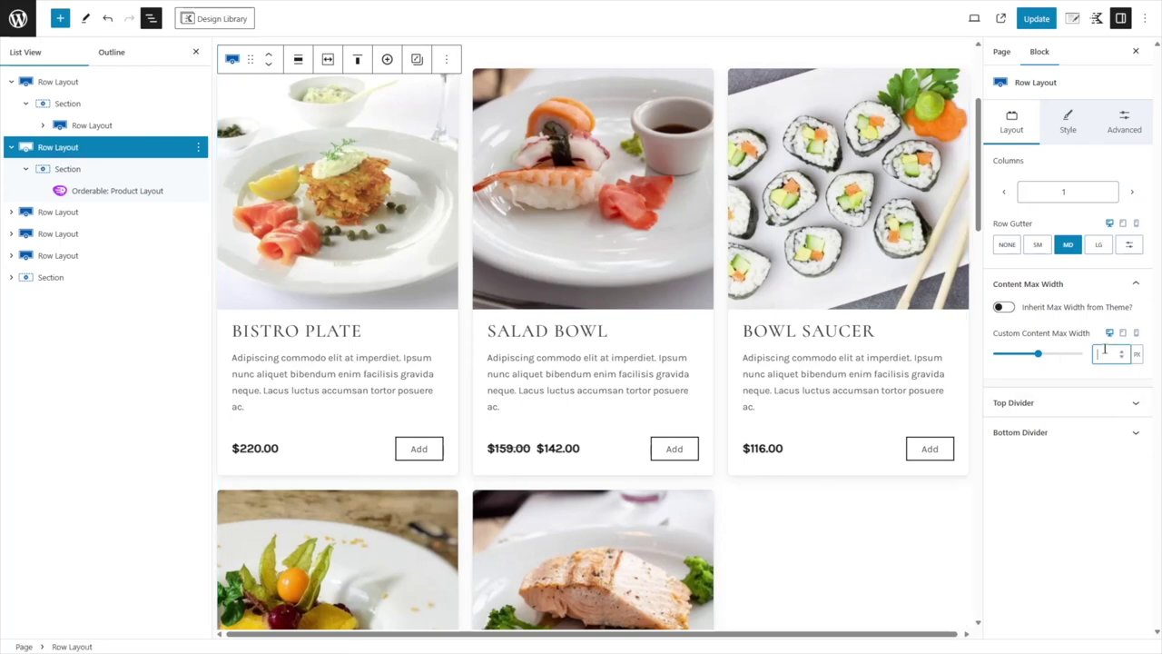
pyautogui.write('1140')
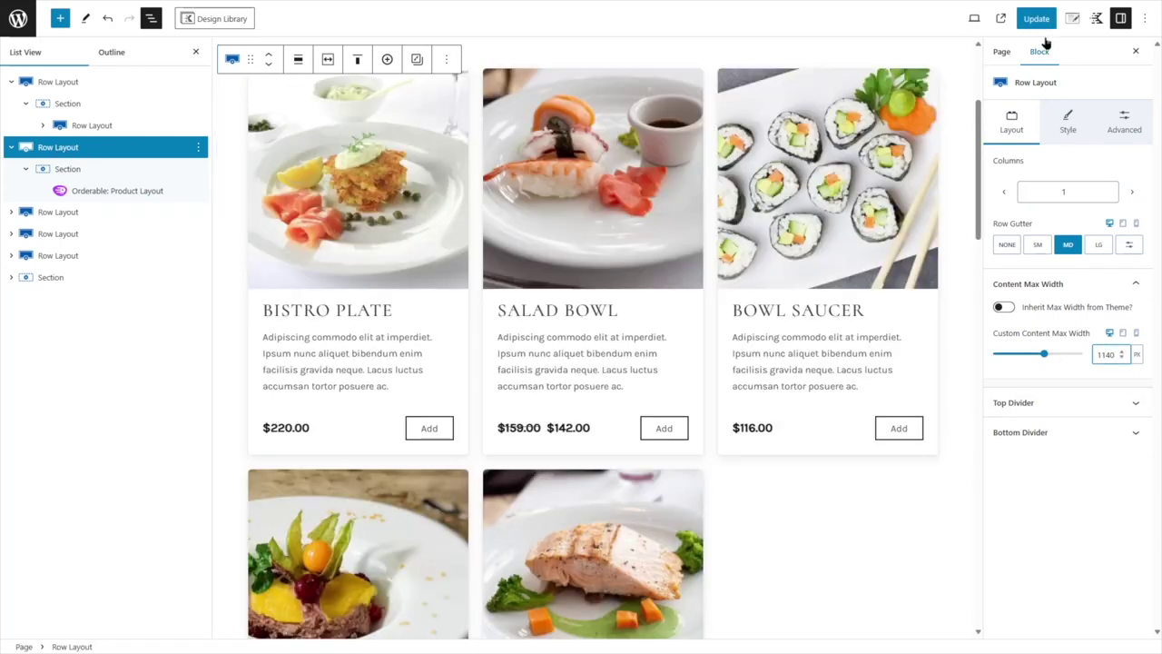
pyautogui.click(1039, 20)
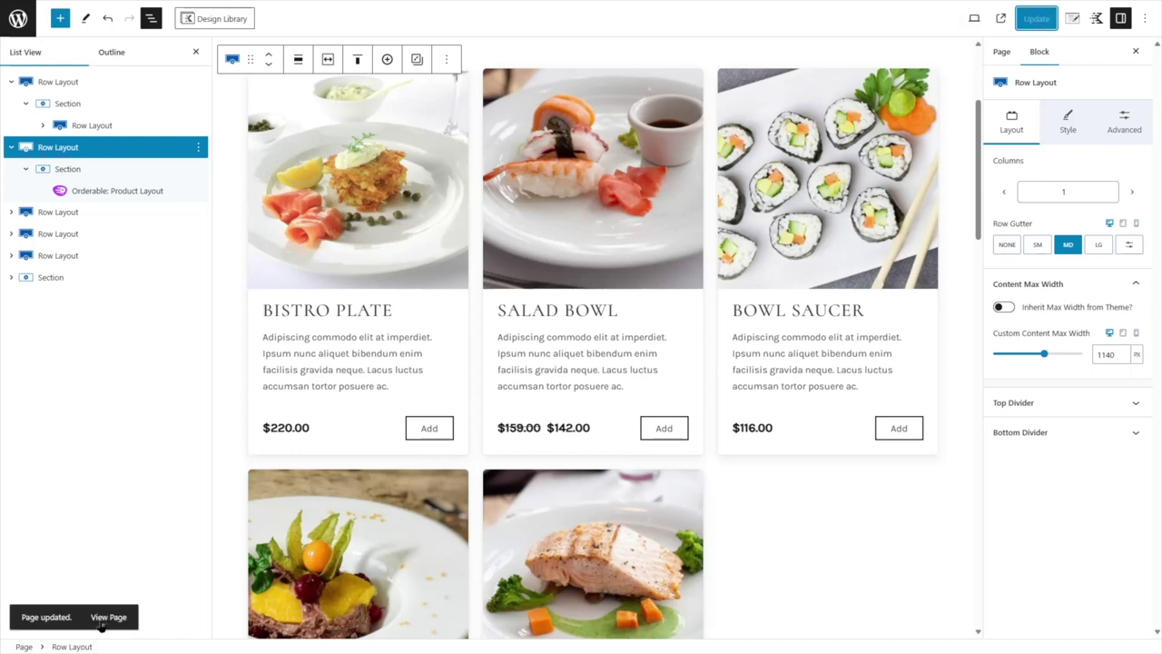
# - View the published menu page and examine whether the Fish & Meat, Salads and Deserts product grids line up
pyautogui.click(102, 617)
pyautogui.scroll(-5, 135, 532)
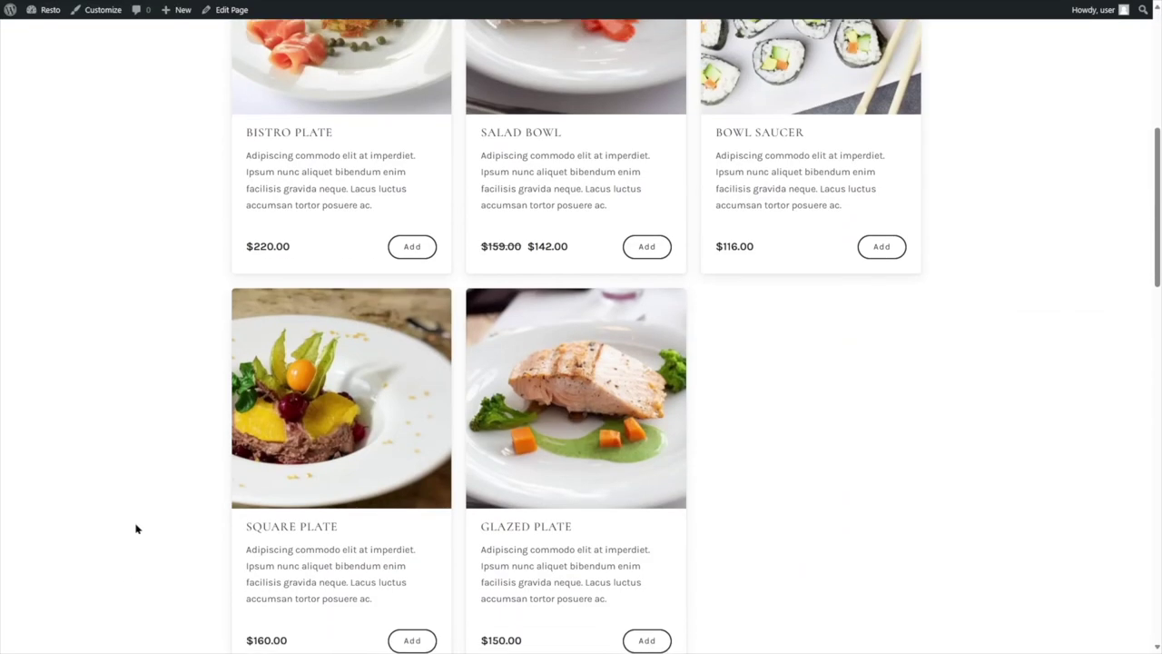
pyautogui.scroll(4, 149, 462)
pyautogui.scroll(-4, 436, 277)
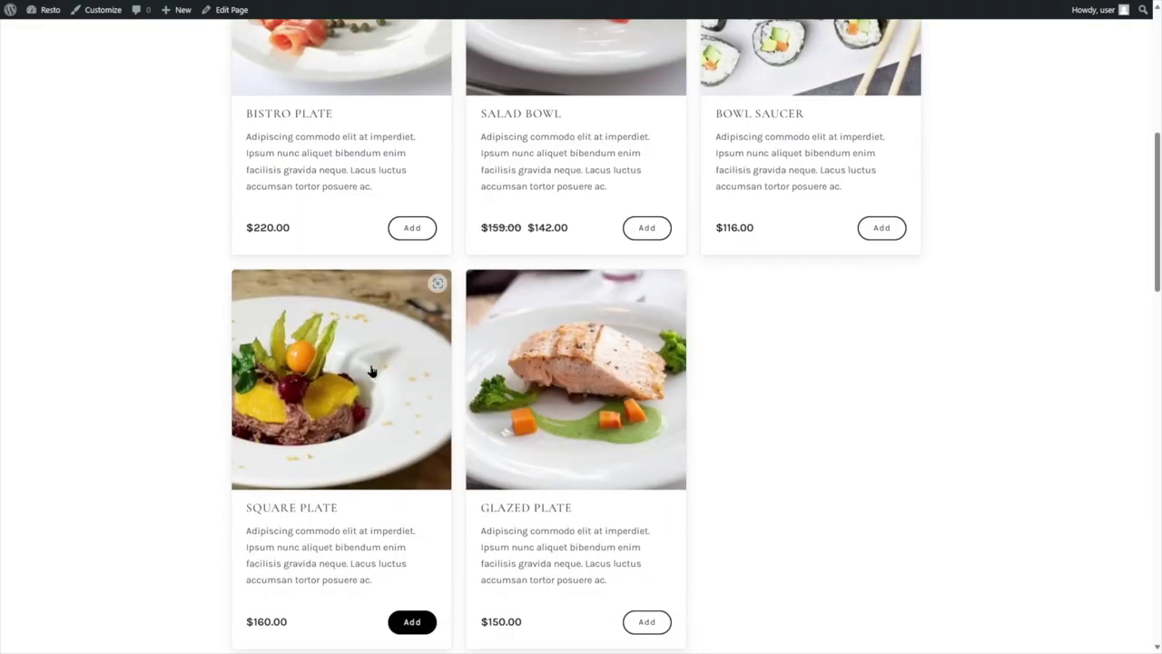
pyautogui.scroll(-6, 591, 277)
pyautogui.scroll(-6, 837, 325)
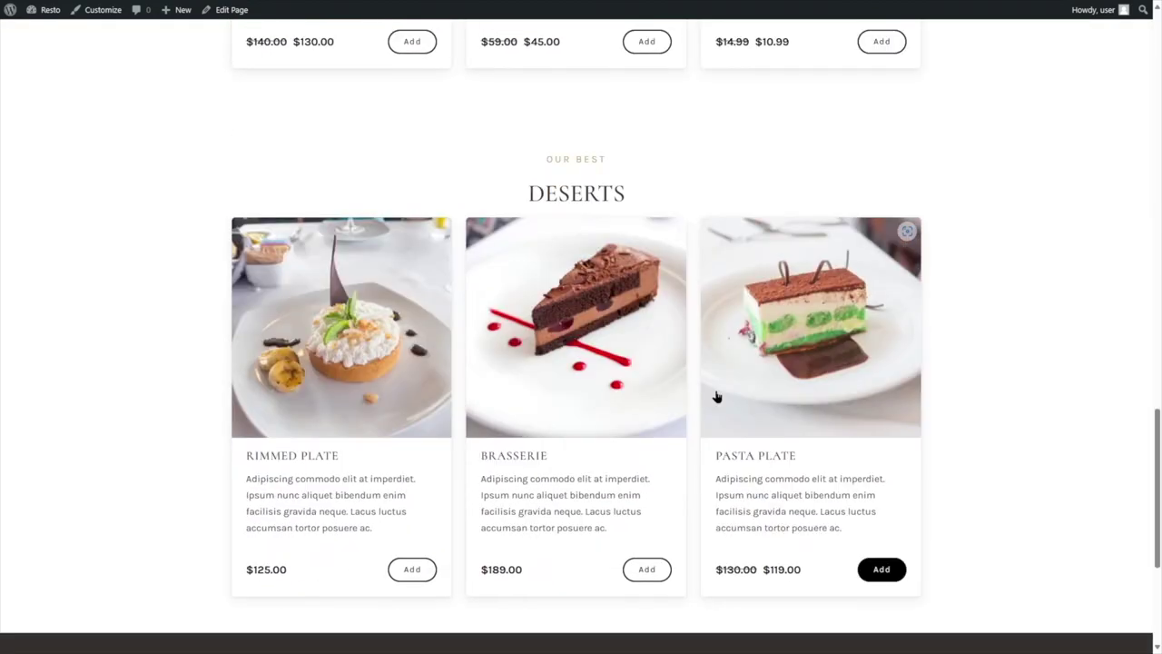
pyautogui.scroll(20, 717, 396)
pyautogui.scroll(2, 447, 256)
pyautogui.scroll(-3, 433, 258)
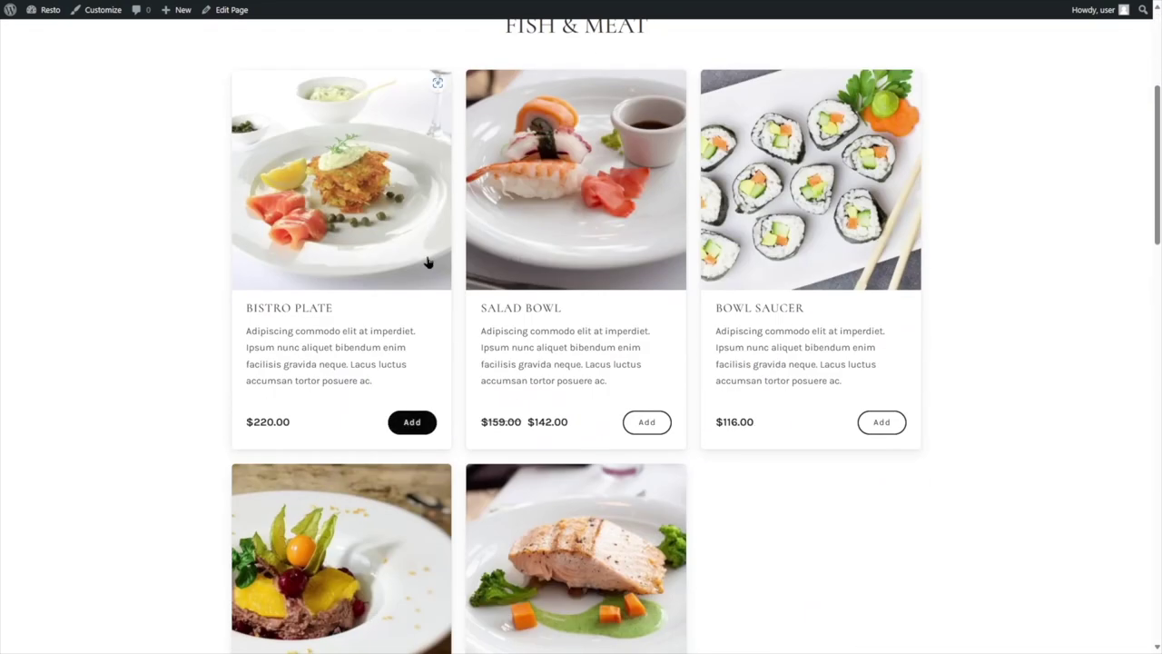
pyautogui.scroll(3, 376, 173)
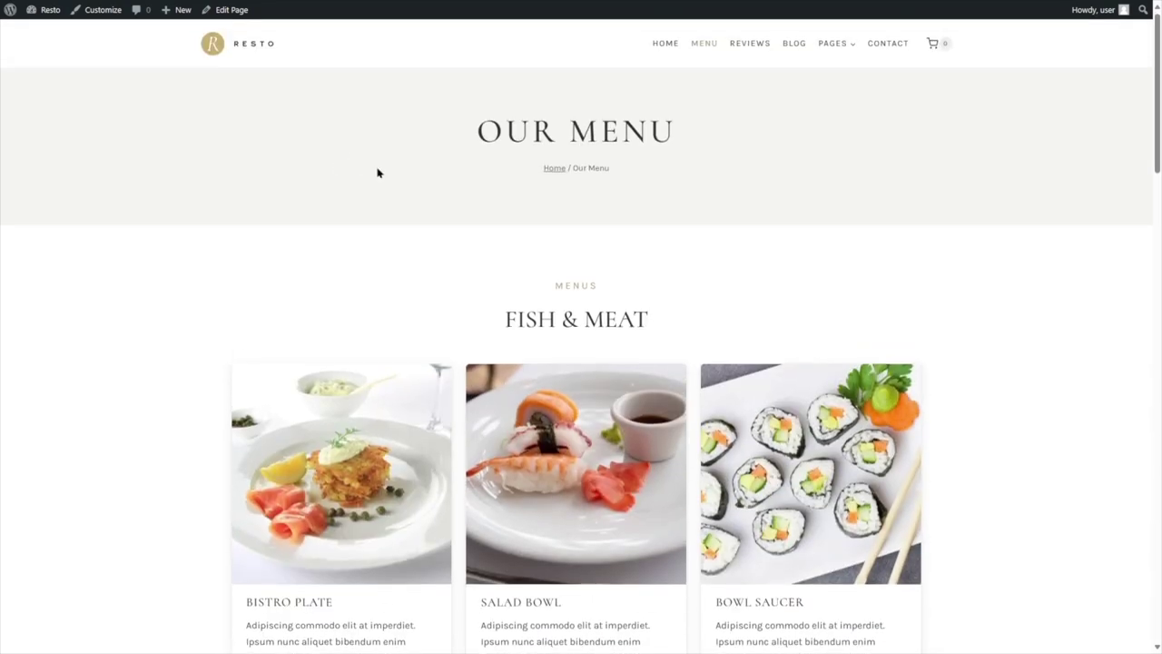
pyautogui.scroll(-4, 615, 228)
pyautogui.scroll(-10, 415, 243)
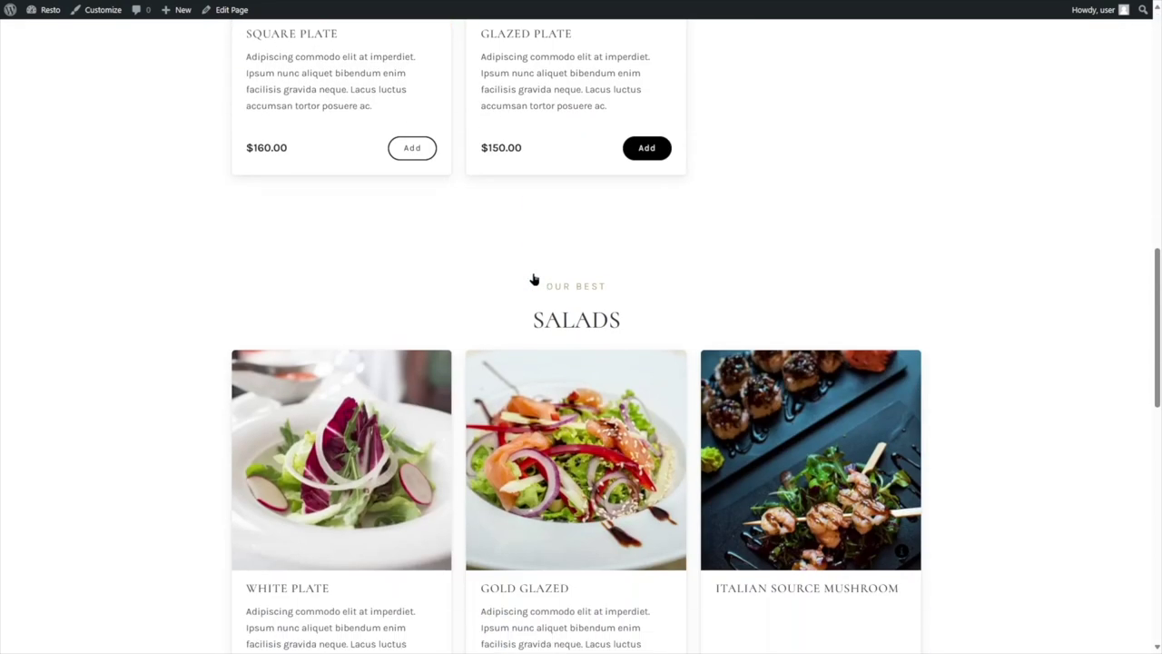
pyautogui.scroll(9, 464, 252)
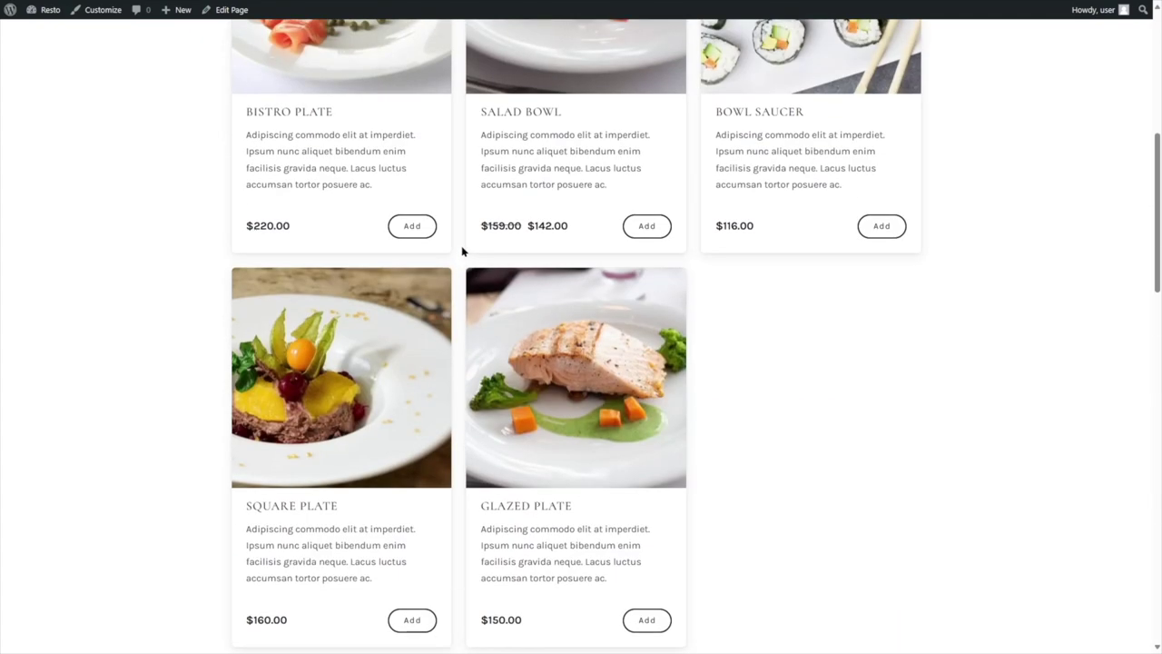
pyautogui.scroll(5, 461, 251)
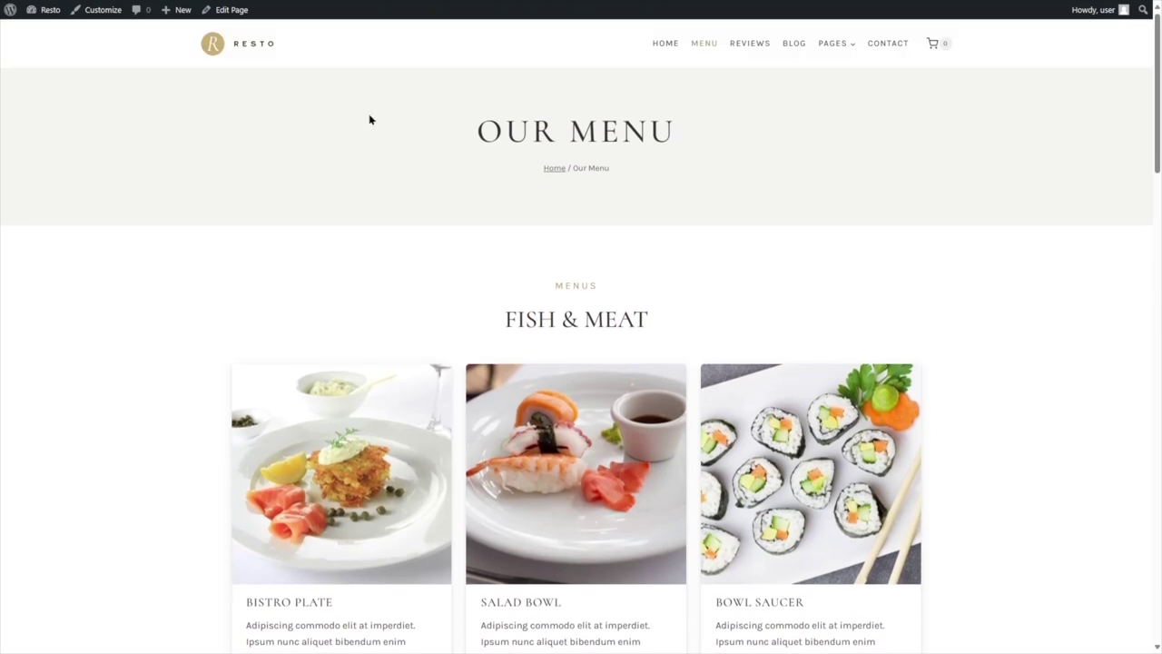
# - Go to the WordPress dashboard and open the Orderable location settings
pyautogui.moveTo(50, 10)
pyautogui.click(59, 35)
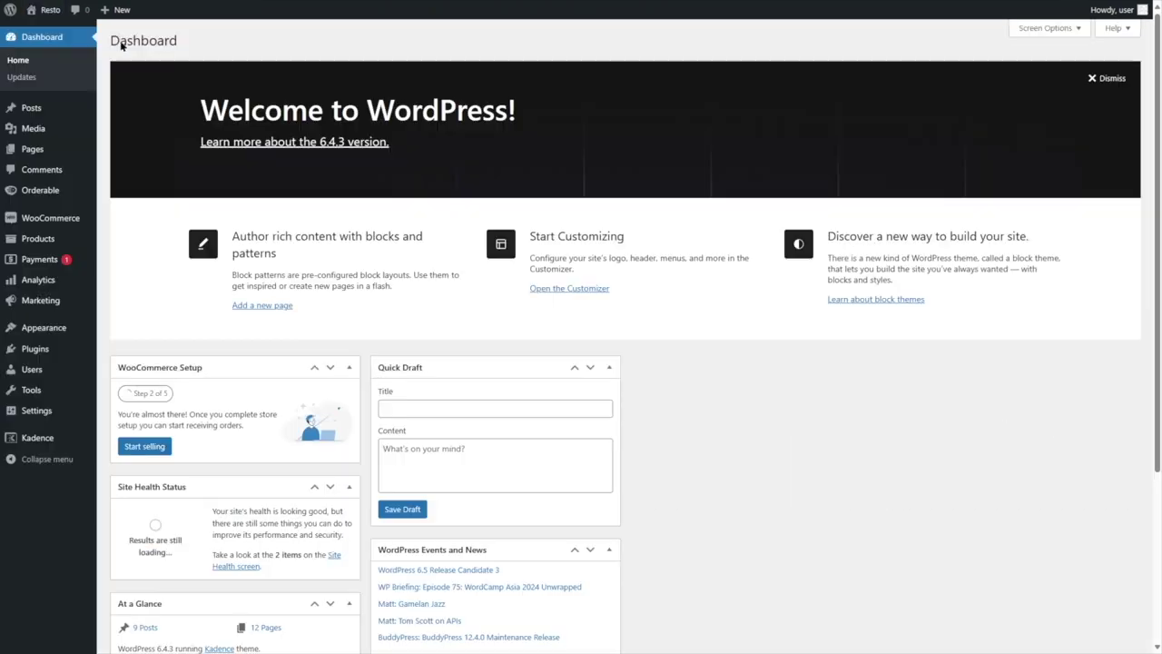
pyautogui.moveTo(56, 192)
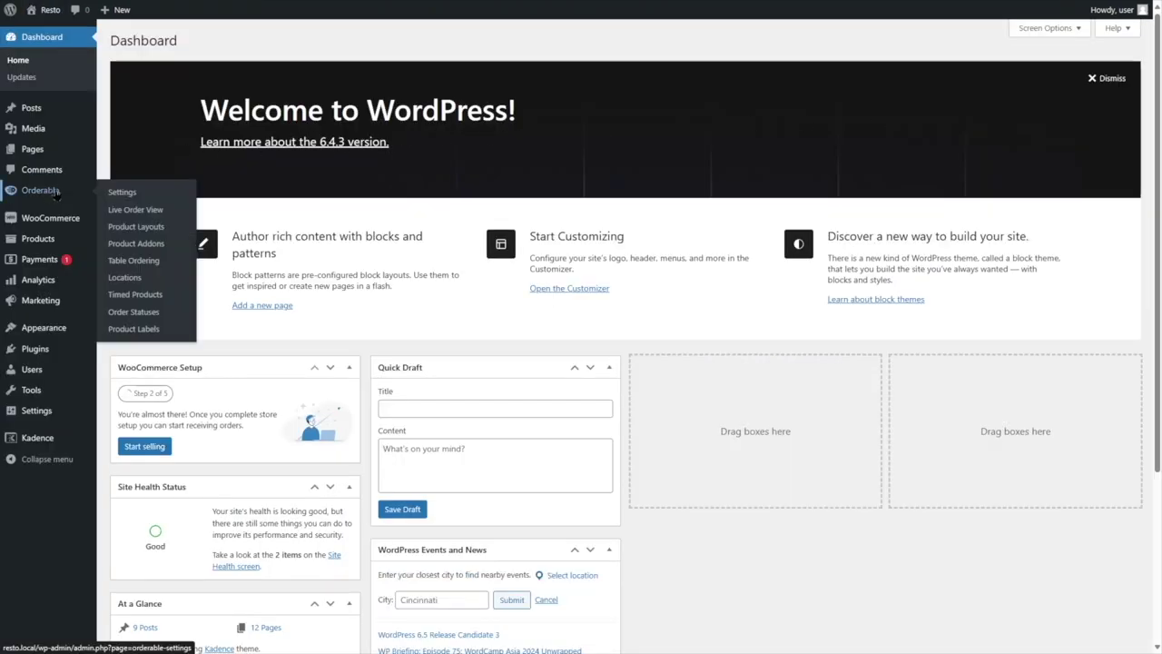
pyautogui.click(122, 192)
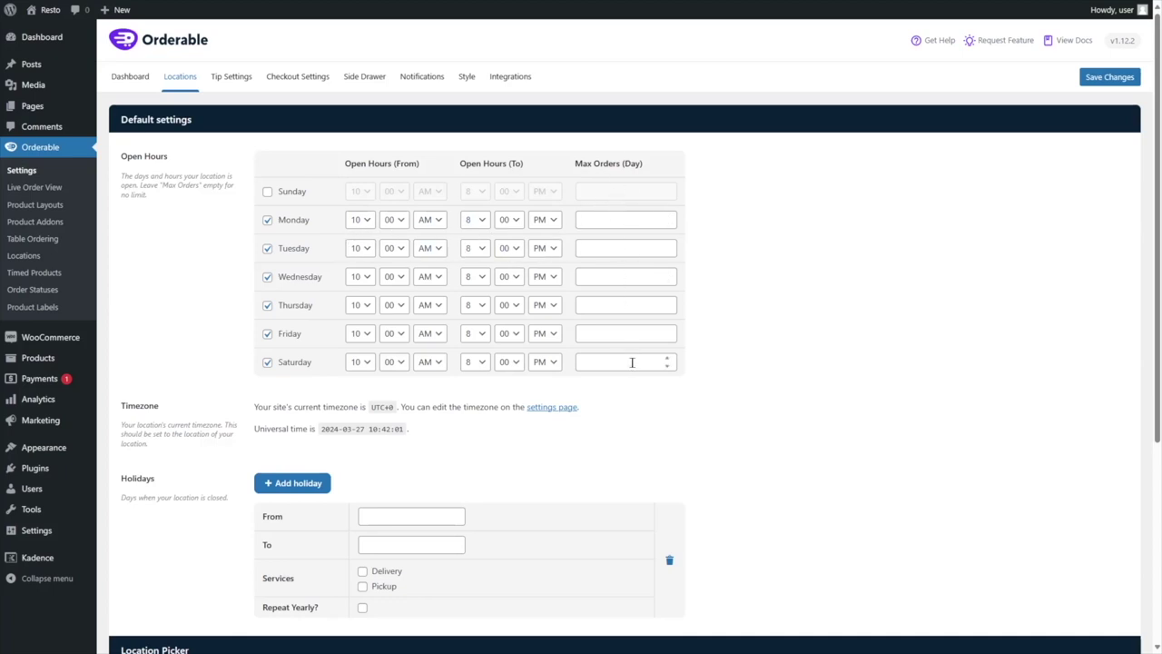
# - Examine the date calendars for the start and end of the default holiday entry without choosing dates
pyautogui.scroll(-3, 630, 357)
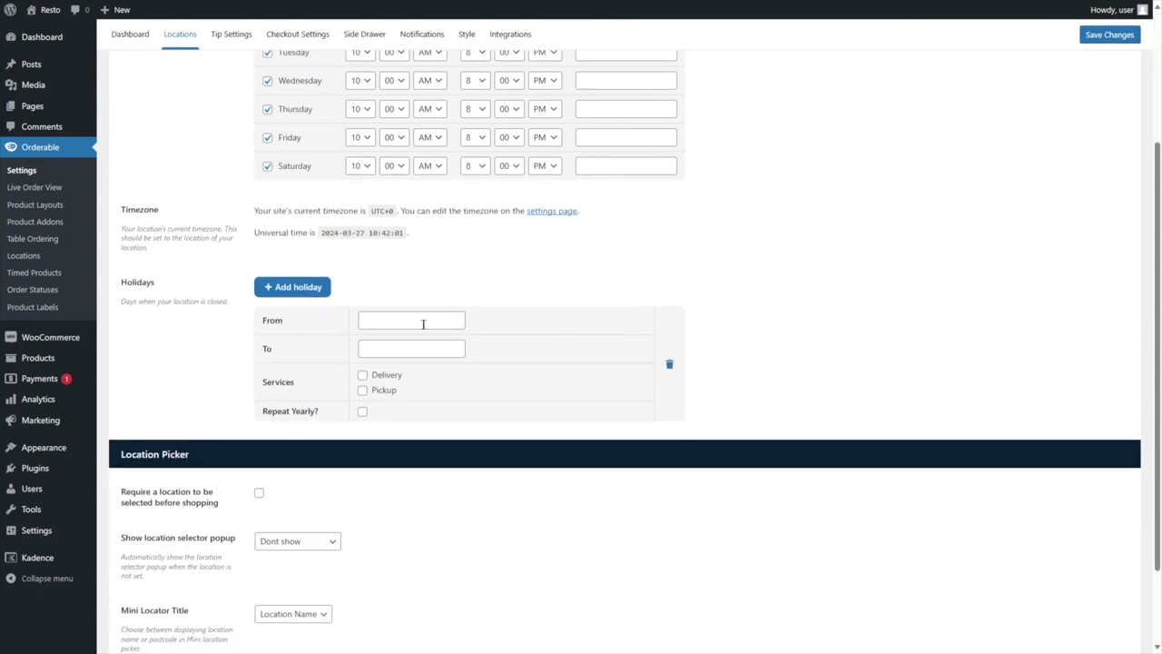
pyautogui.click(373, 321)
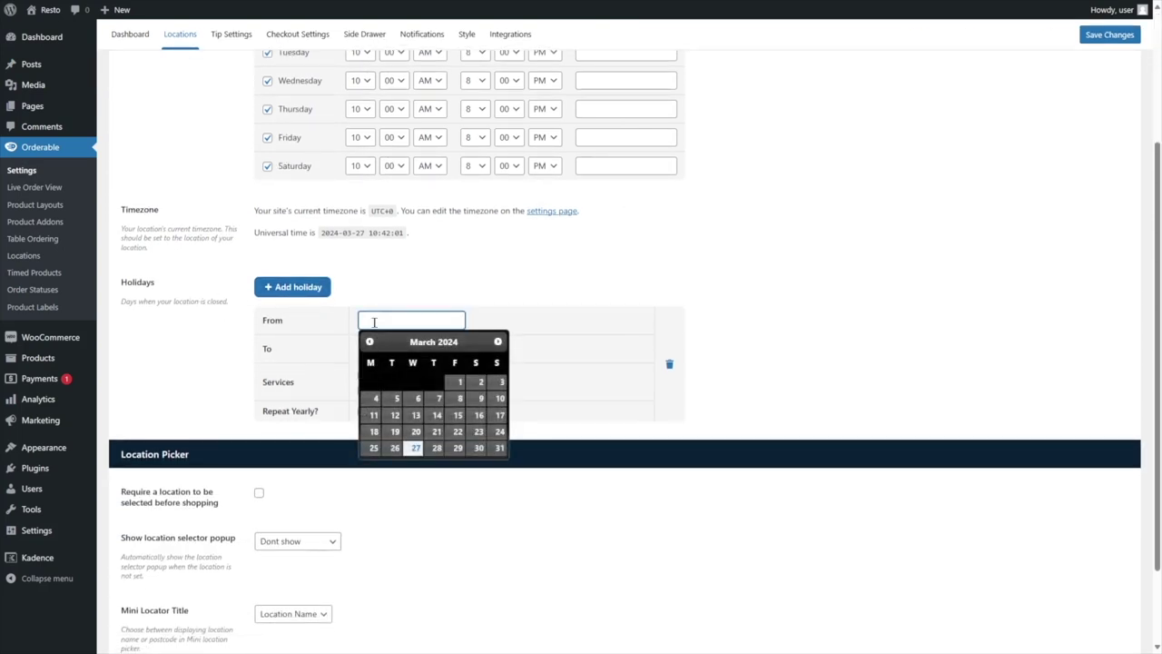
pyautogui.click(478, 267)
pyautogui.click(446, 347)
pyautogui.click(424, 297)
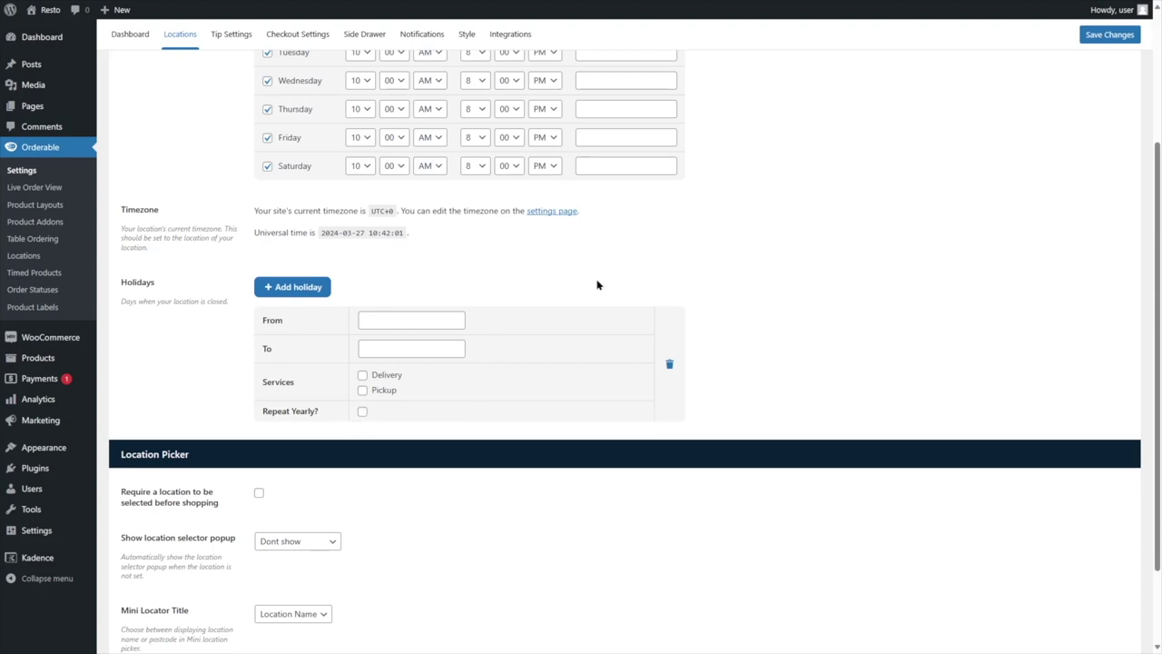
# - Add a second holiday entry and remove it again
pyautogui.click(320, 286)
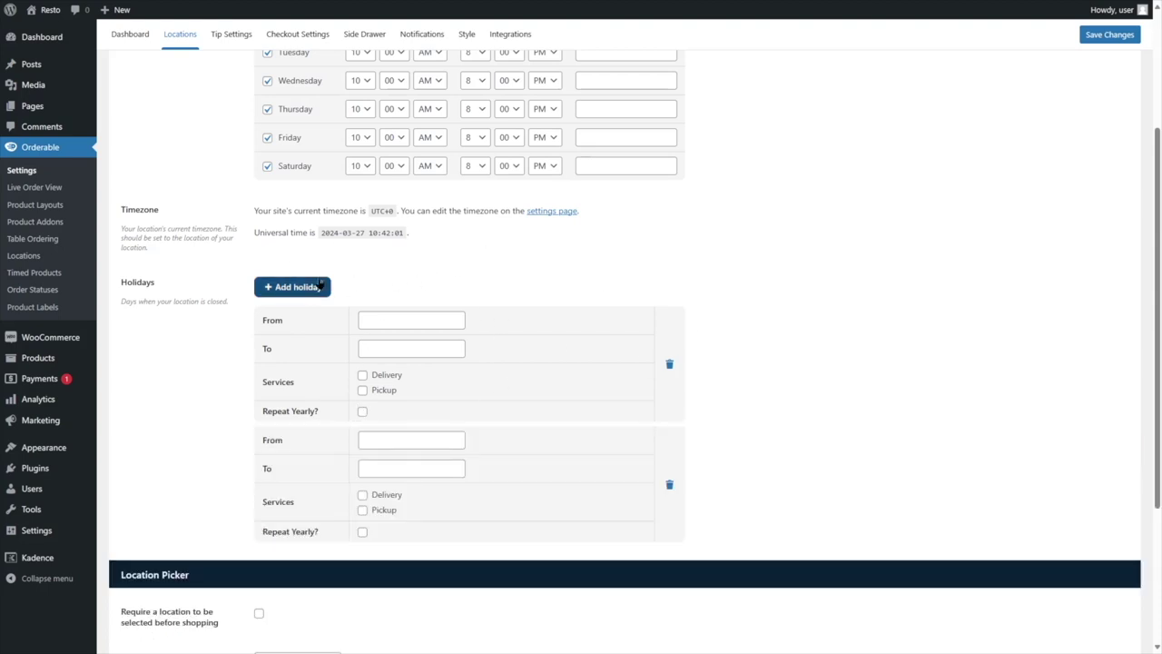
pyautogui.click(668, 487)
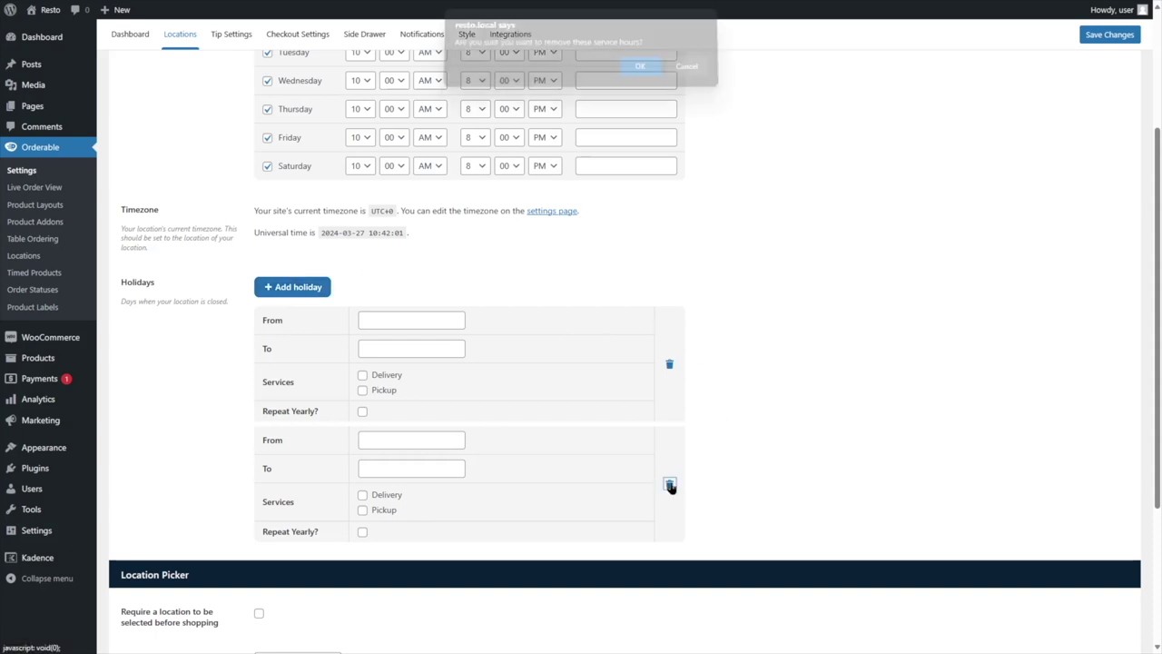
pyautogui.click(650, 76)
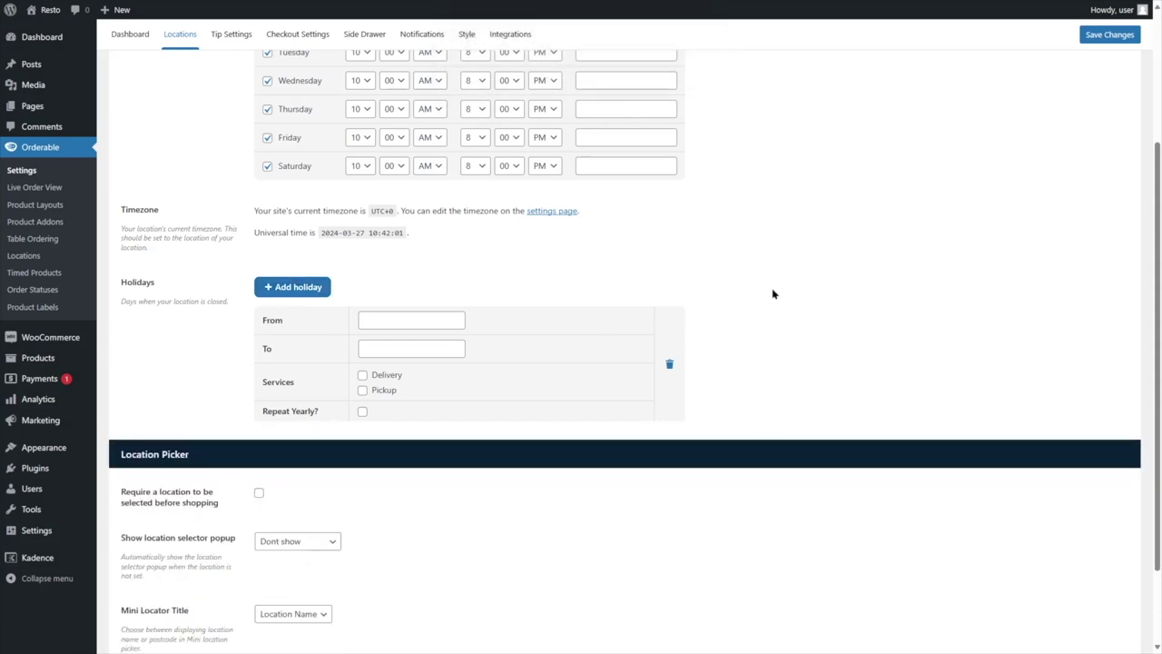
# - Require a location to be selected before shopping and set the location selector popup to appear on specific pages
pyautogui.scroll(-2, 774, 296)
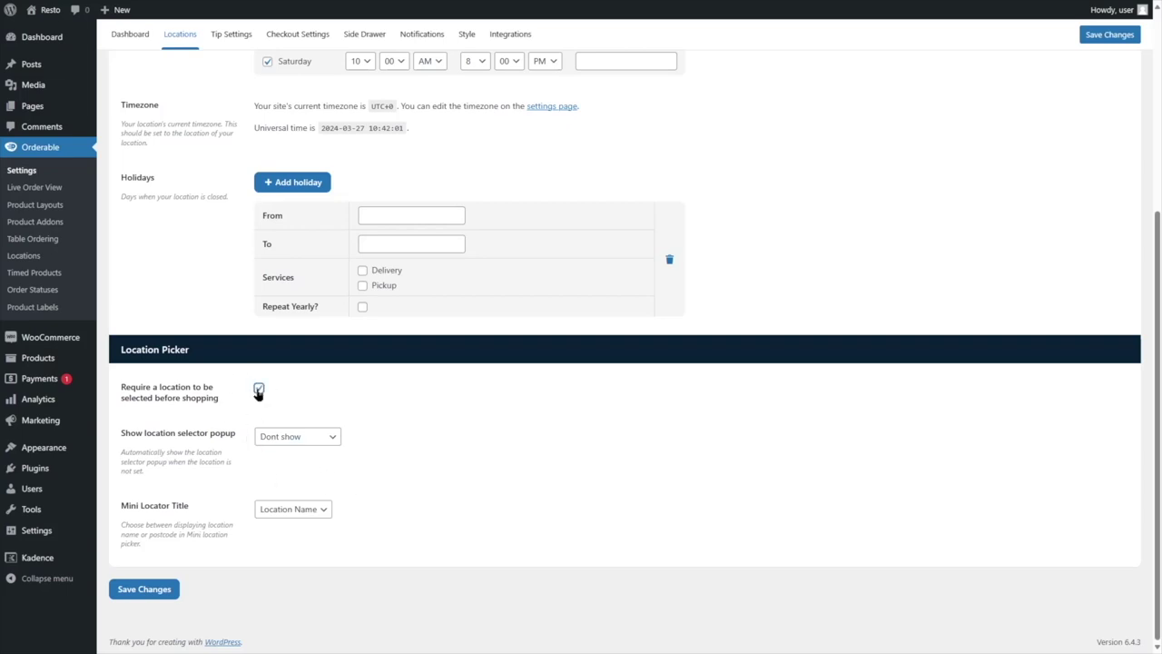
pyautogui.click(333, 437)
pyautogui.click(333, 437)
pyautogui.click(268, 440)
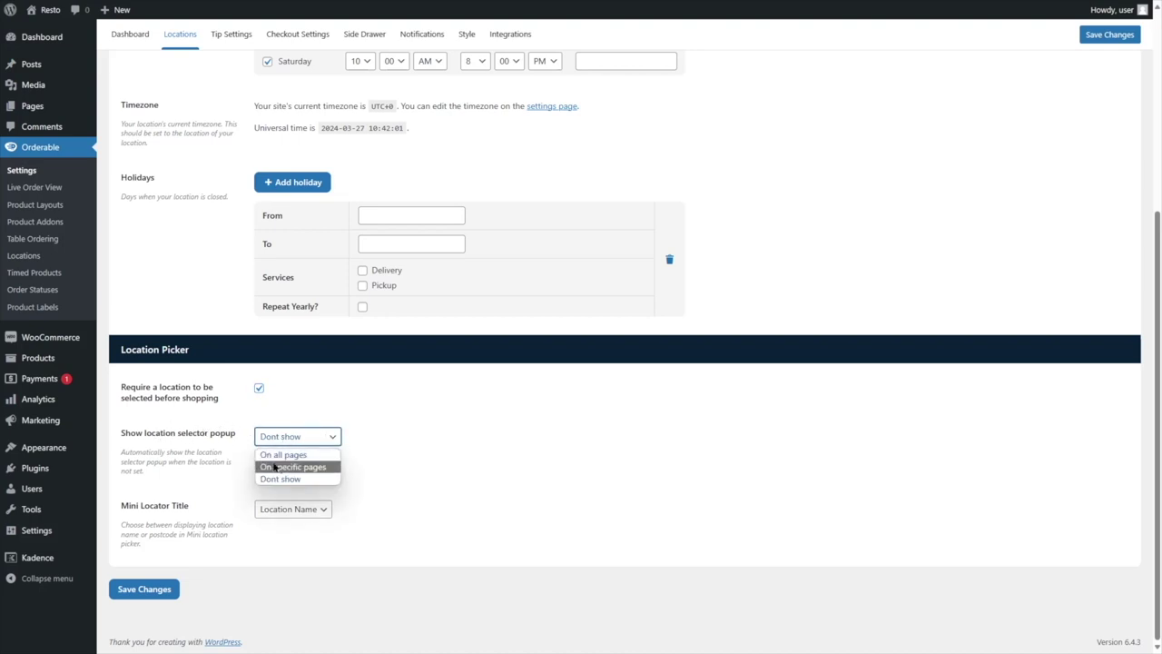
pyautogui.click(273, 467)
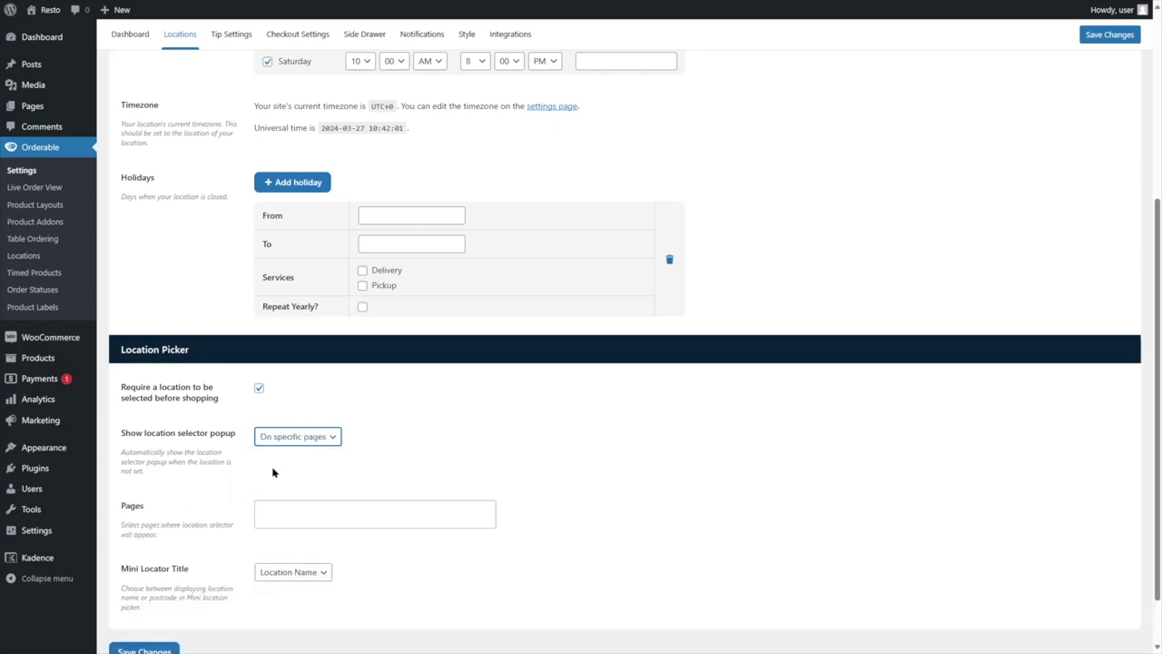
# - Choose Our Menu as the page where the location selector appears and save the settings
pyautogui.click(255, 516)
pyautogui.scroll(-2, 318, 608)
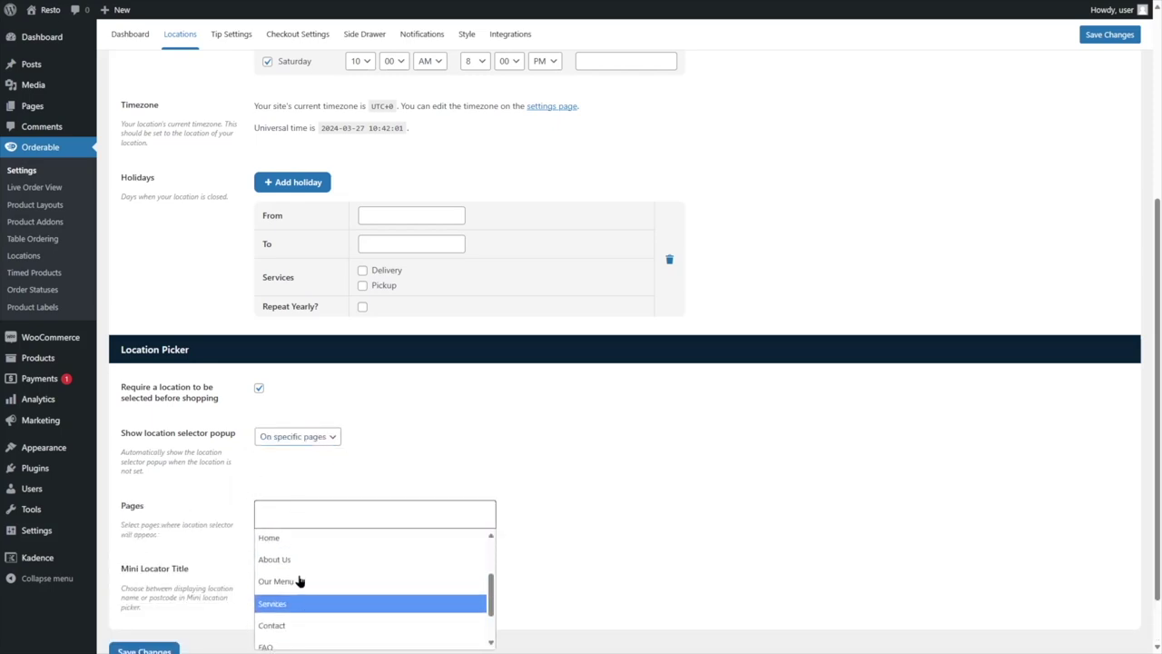
pyautogui.click(298, 582)
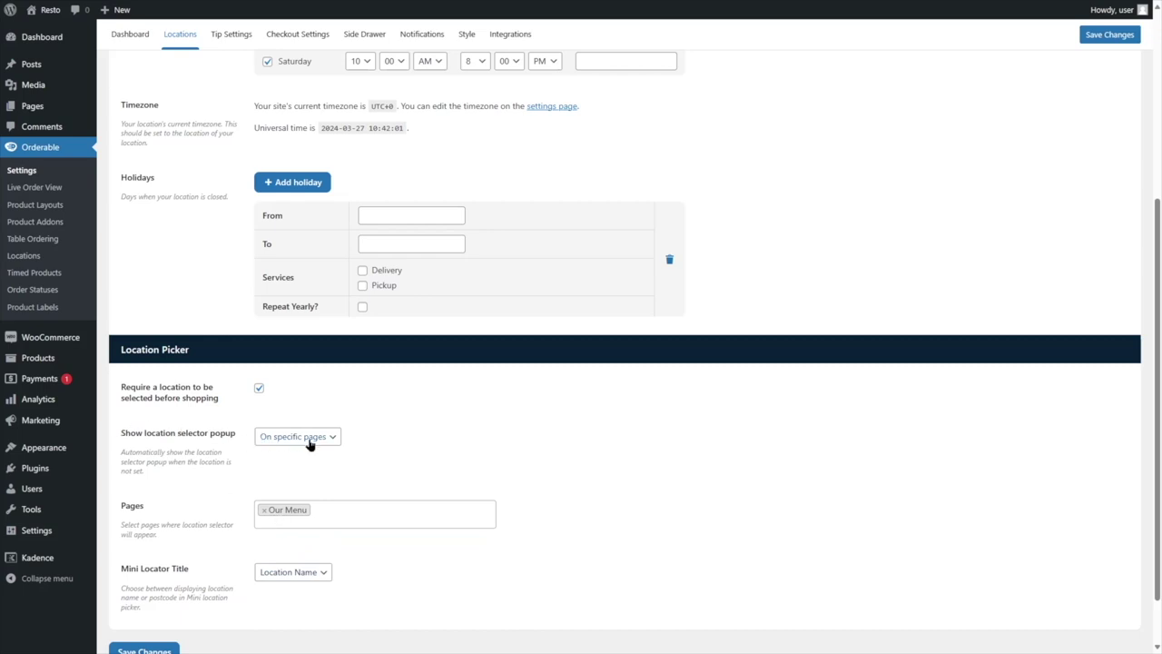
pyautogui.scroll(-1, 218, 457)
pyautogui.click(150, 595)
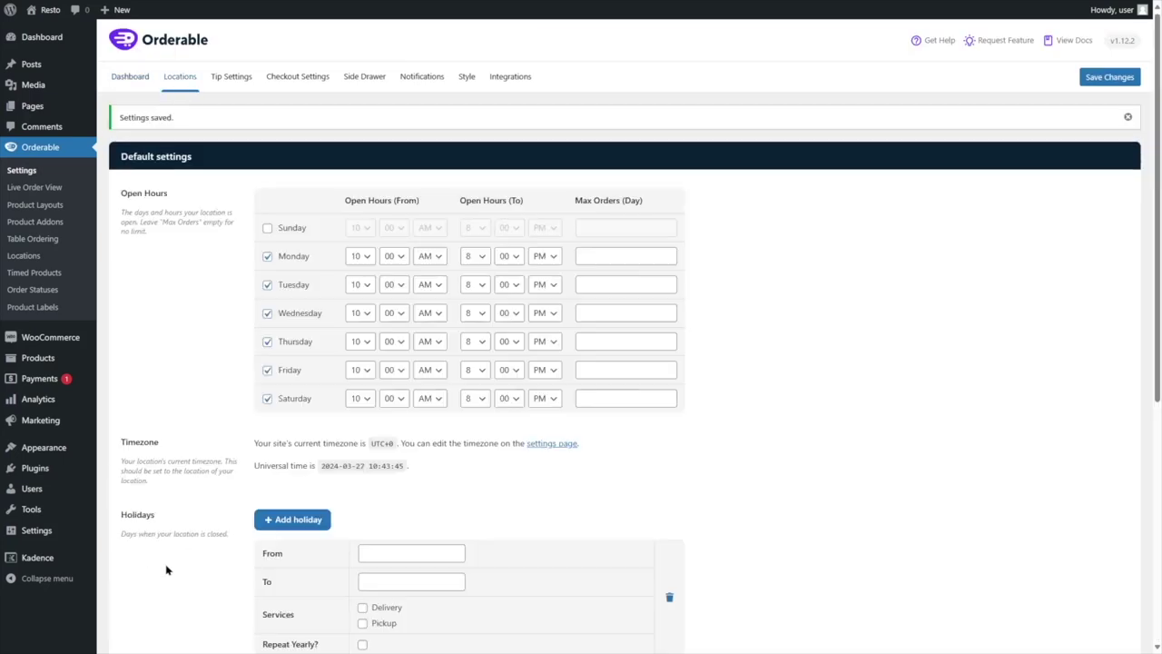
# - Open the Main Location entry for editing from Orderable's list of locations
pyautogui.scroll(-3, 458, 440)
pyautogui.scroll(3, 292, 313)
pyautogui.click(27, 255)
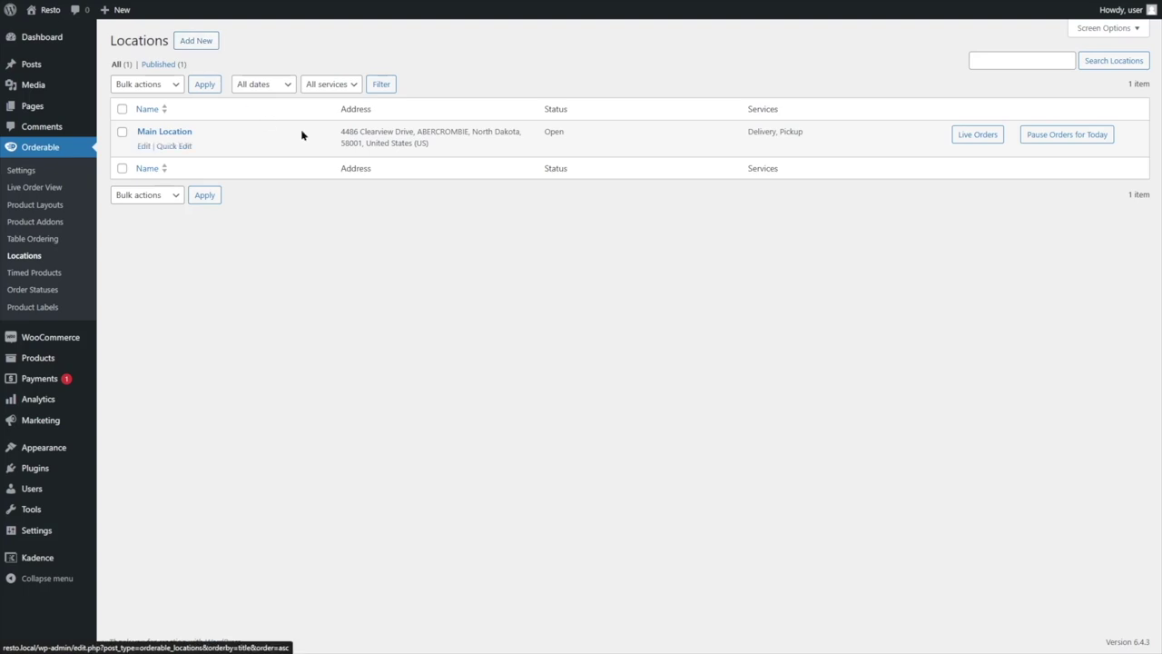
pyautogui.click(142, 146)
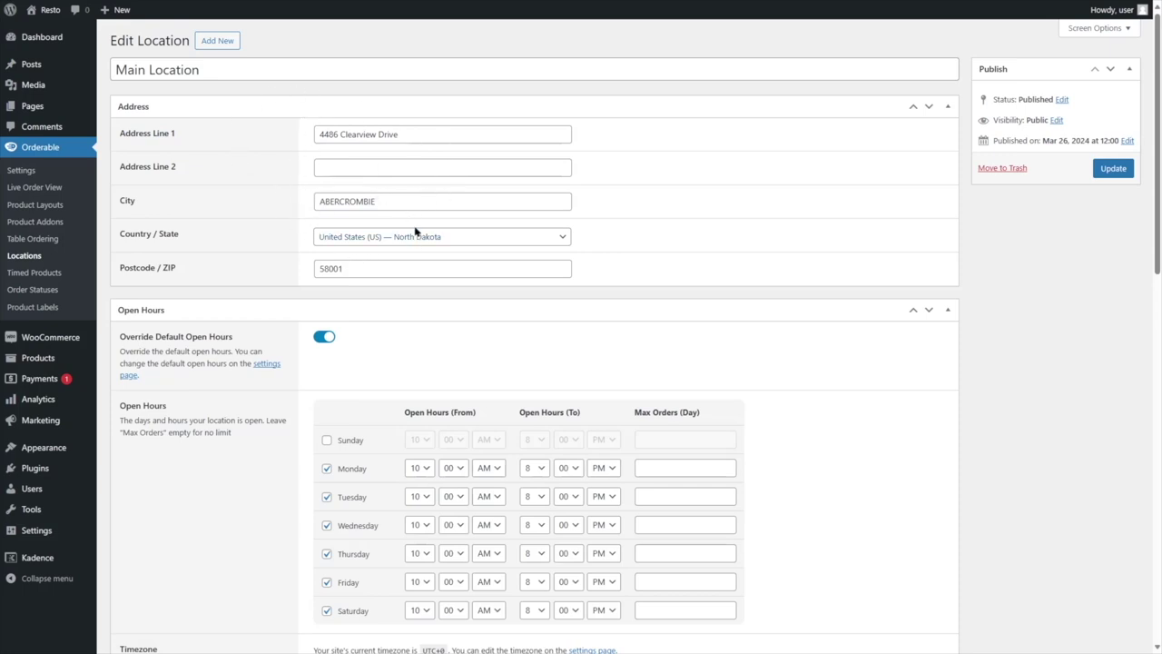
# - Add a second delivery service-hours entry to the Main Location and remove it again
pyautogui.scroll(-1, 415, 231)
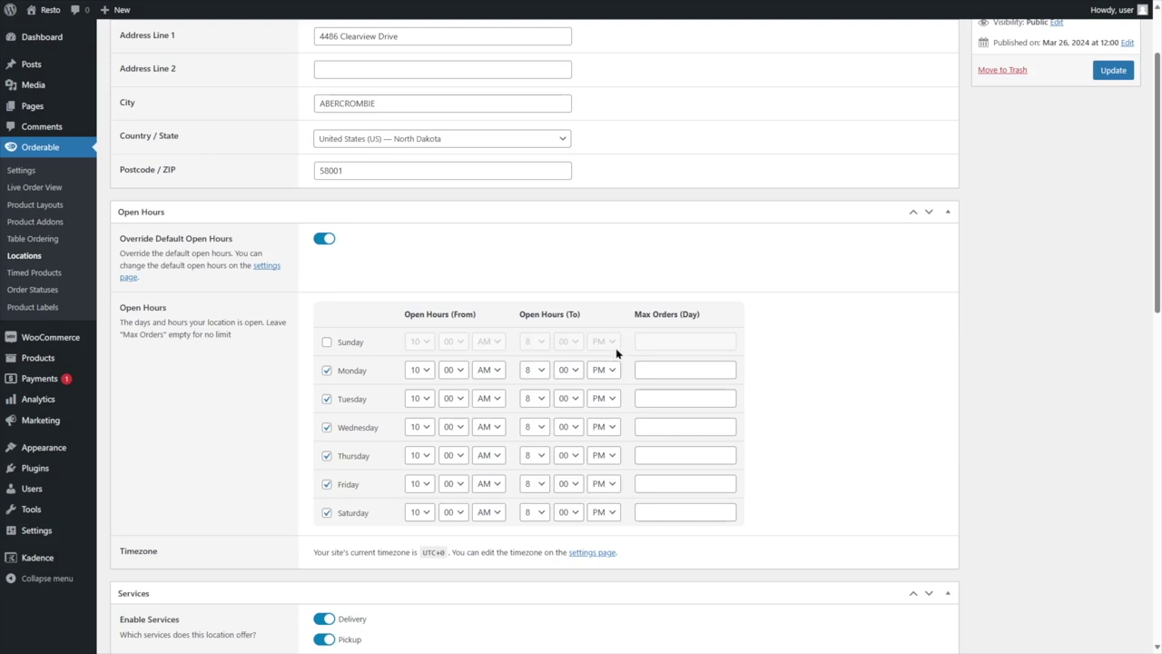
pyautogui.scroll(-3, 608, 354)
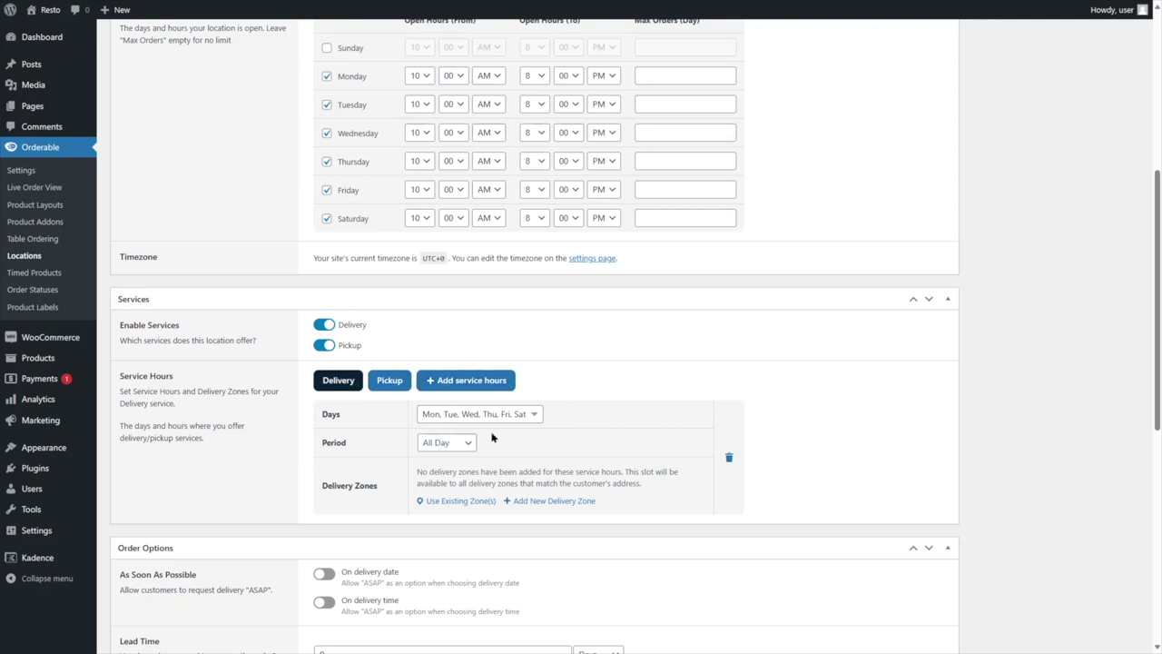
pyautogui.click(470, 387)
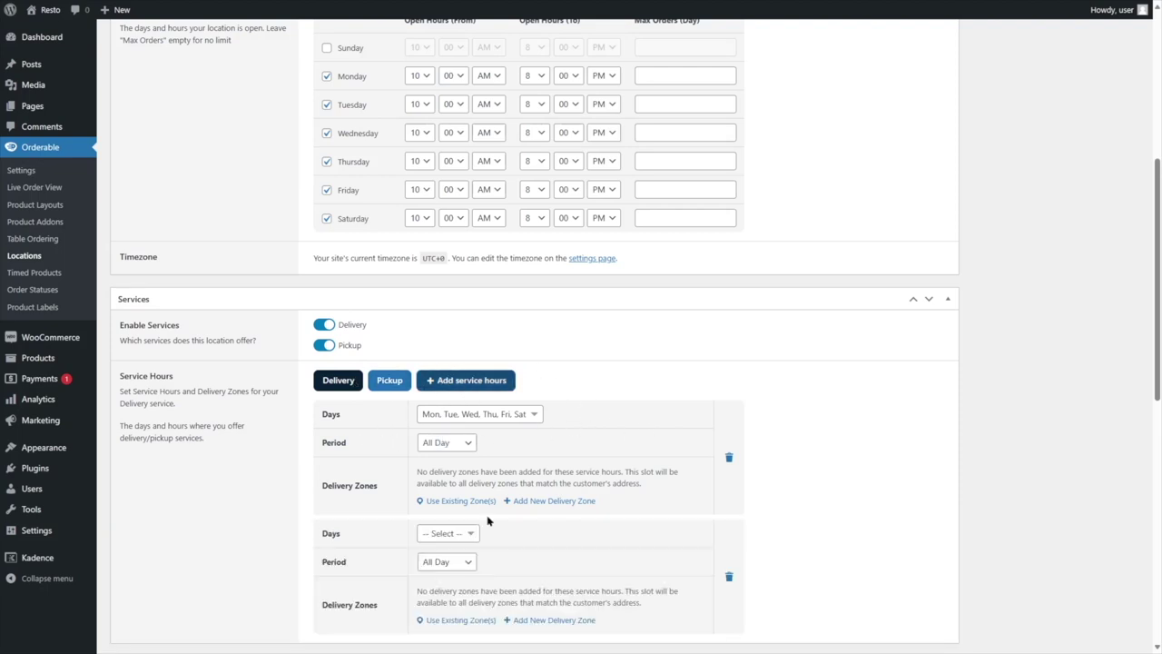
pyautogui.click(729, 576)
pyautogui.click(641, 74)
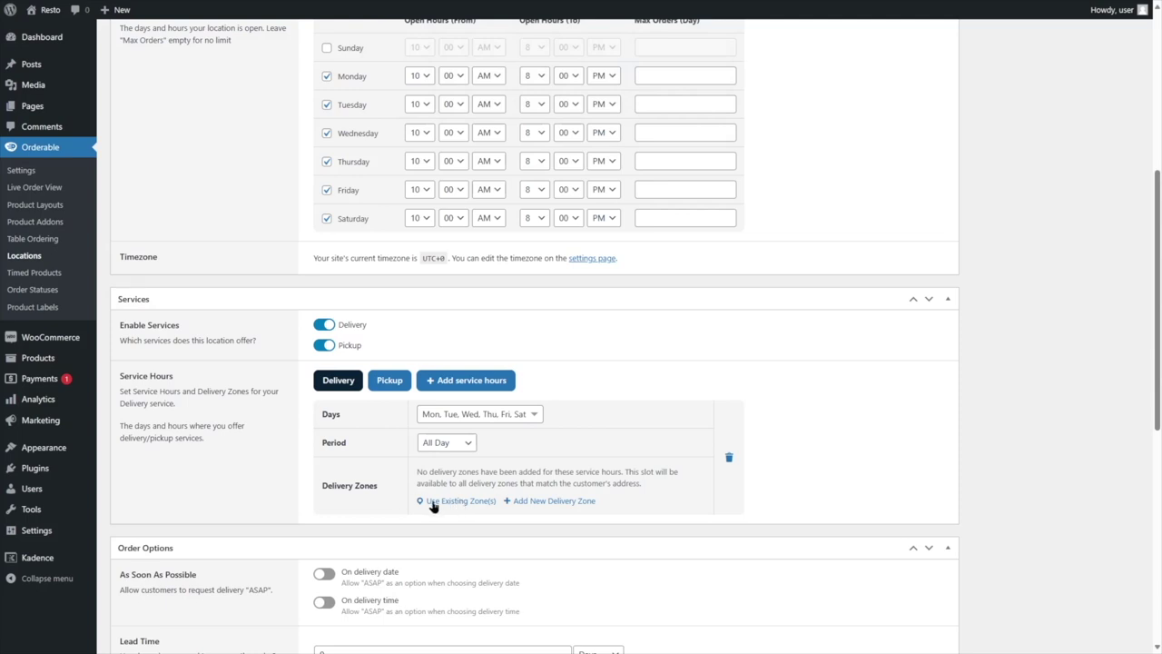
# - Add a delivery zone for postcode 99000 with the area name ABERCROMBIE and a delivery fee of 4.99
pyautogui.click(538, 502)
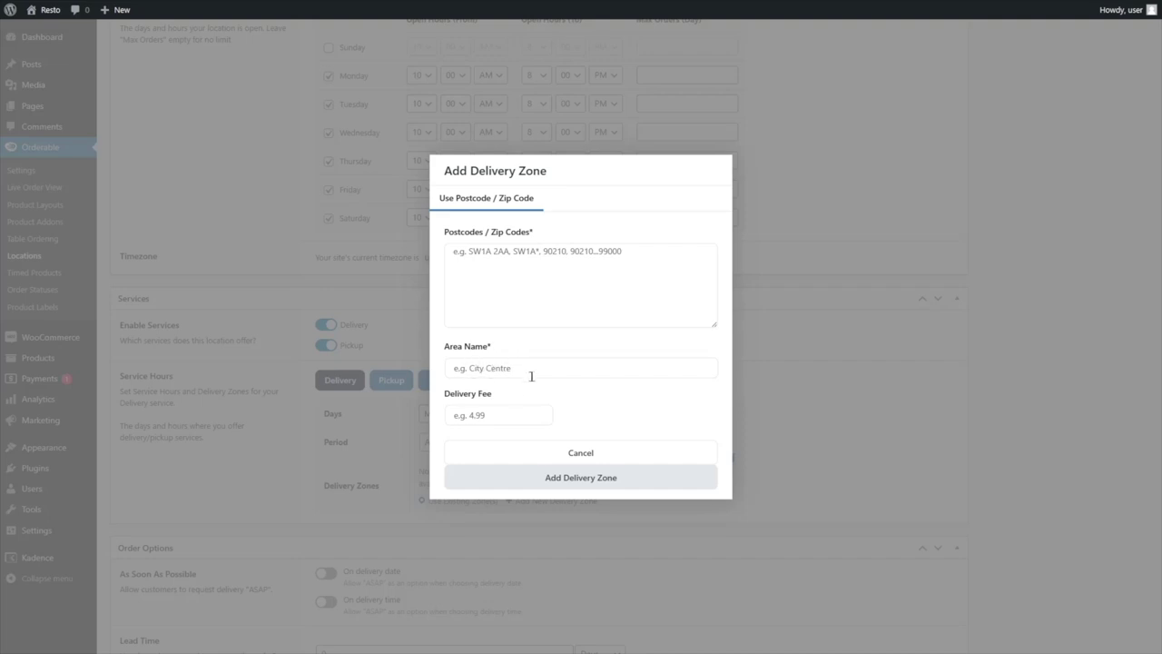
pyautogui.click(576, 452)
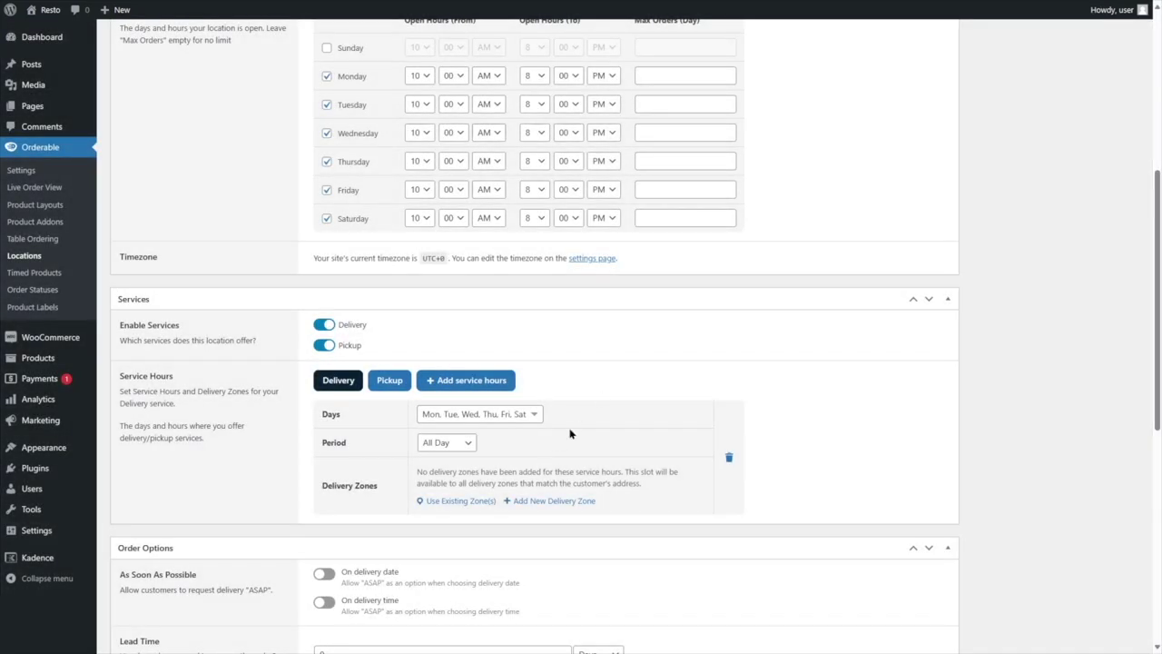
pyautogui.click(570, 501)
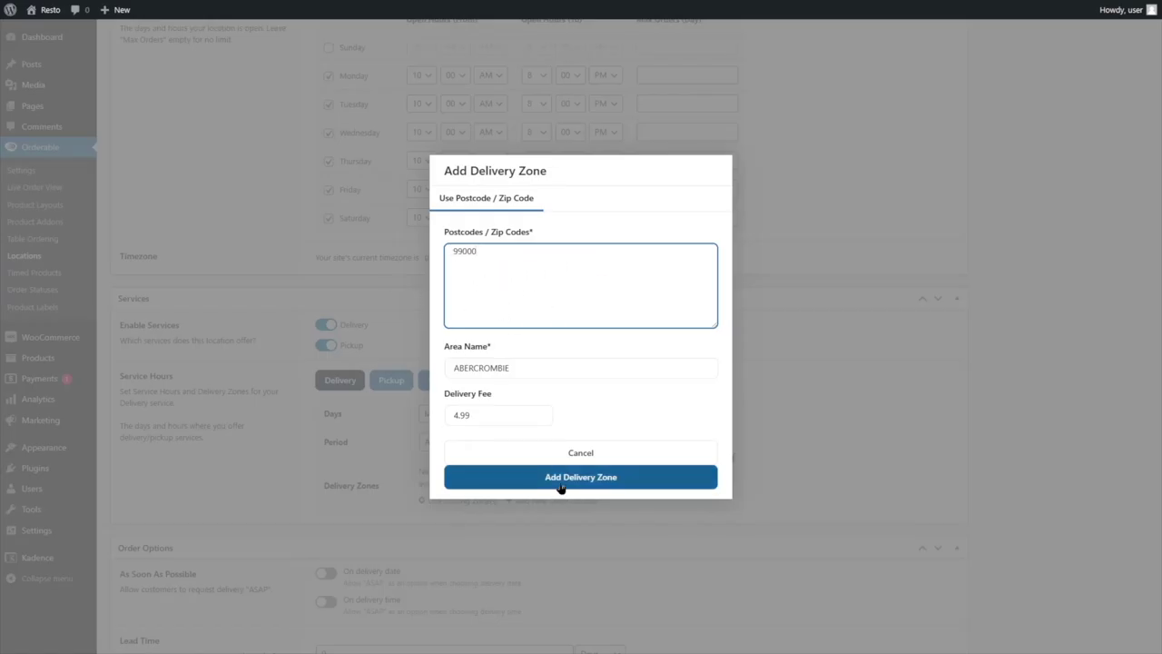
pyautogui.click(600, 485)
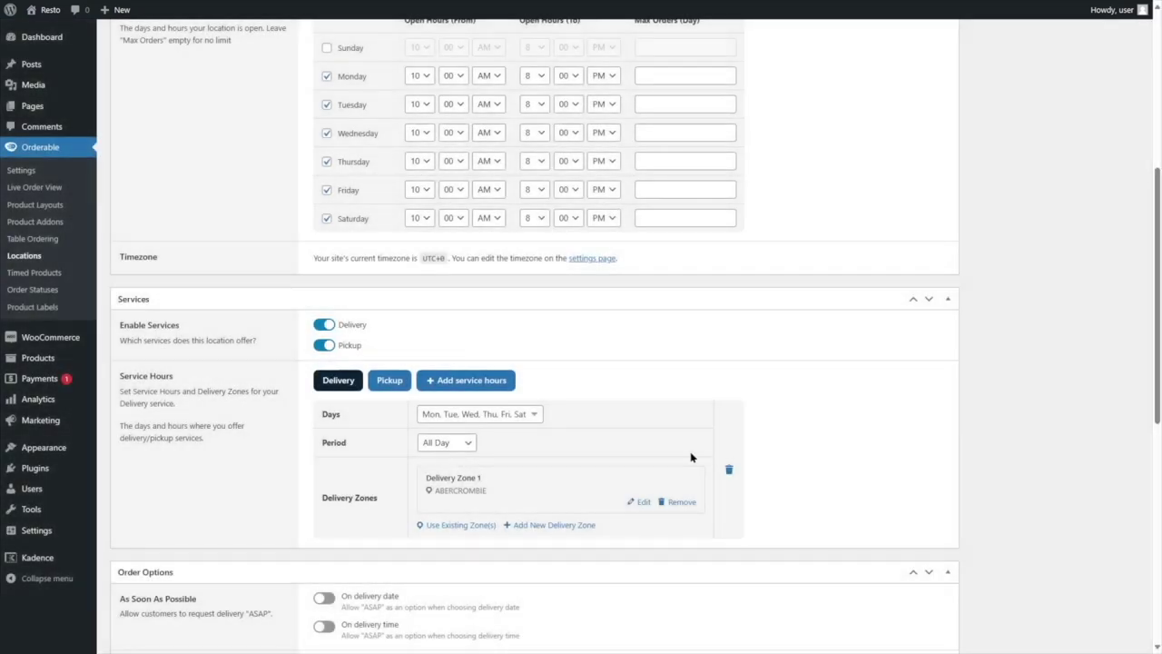
pyautogui.scroll(-2, 611, 367)
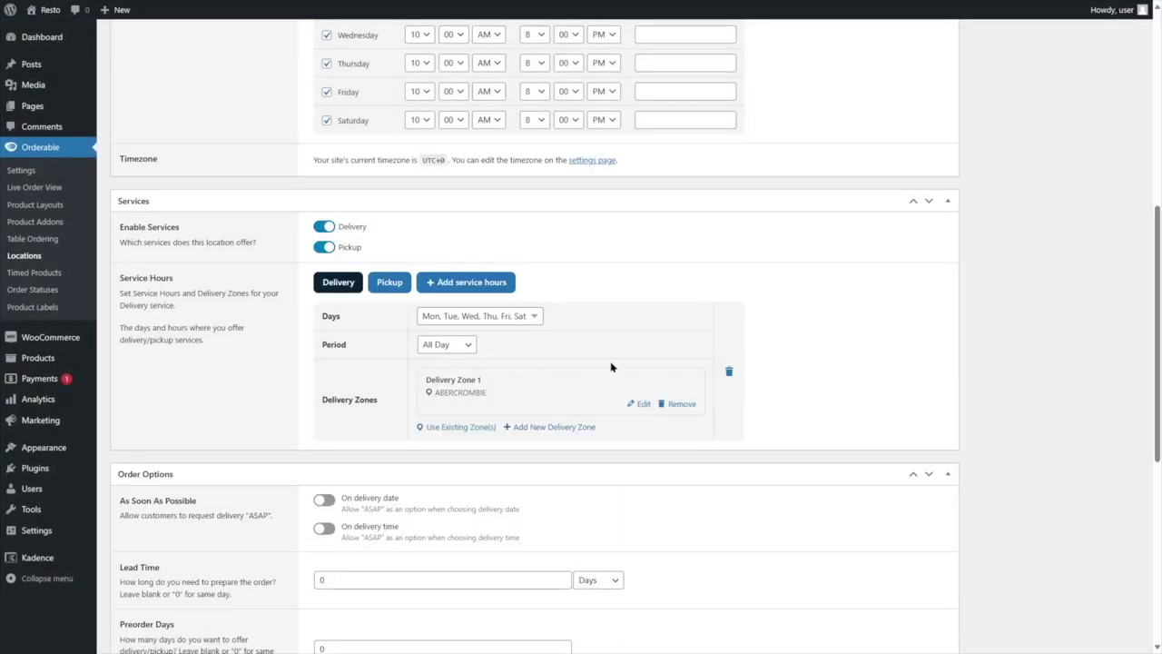
# - Add two more delivery zones named Fargo and Mandan to the delivery service hours
pyautogui.click(523, 427)
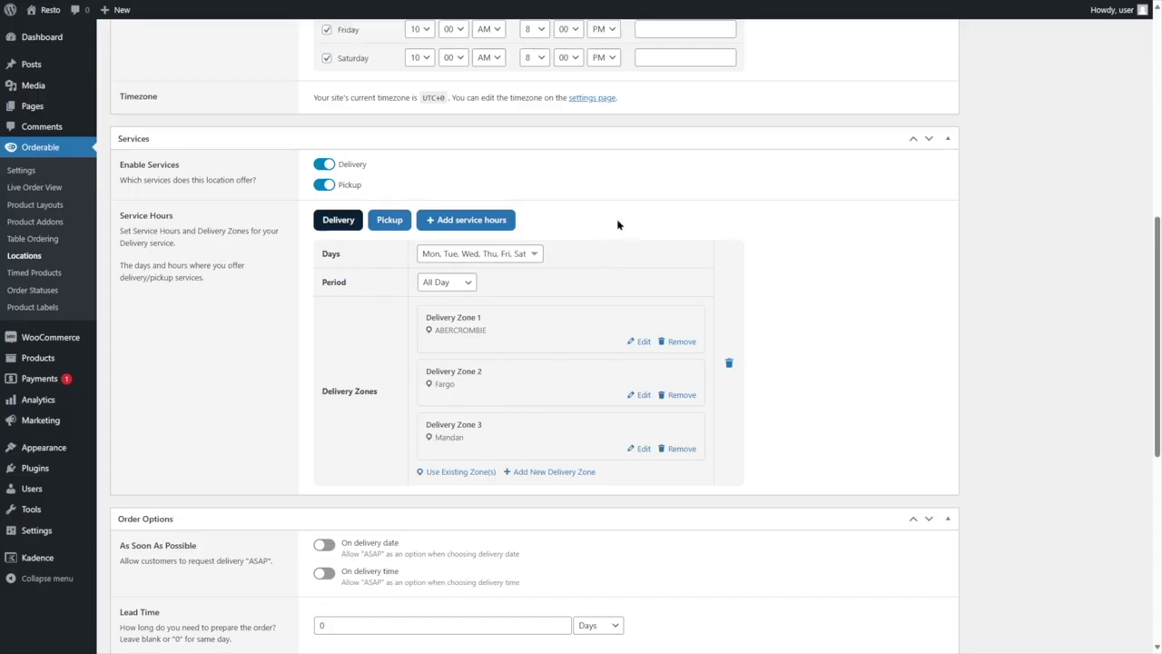
pyautogui.scroll(1, 617, 224)
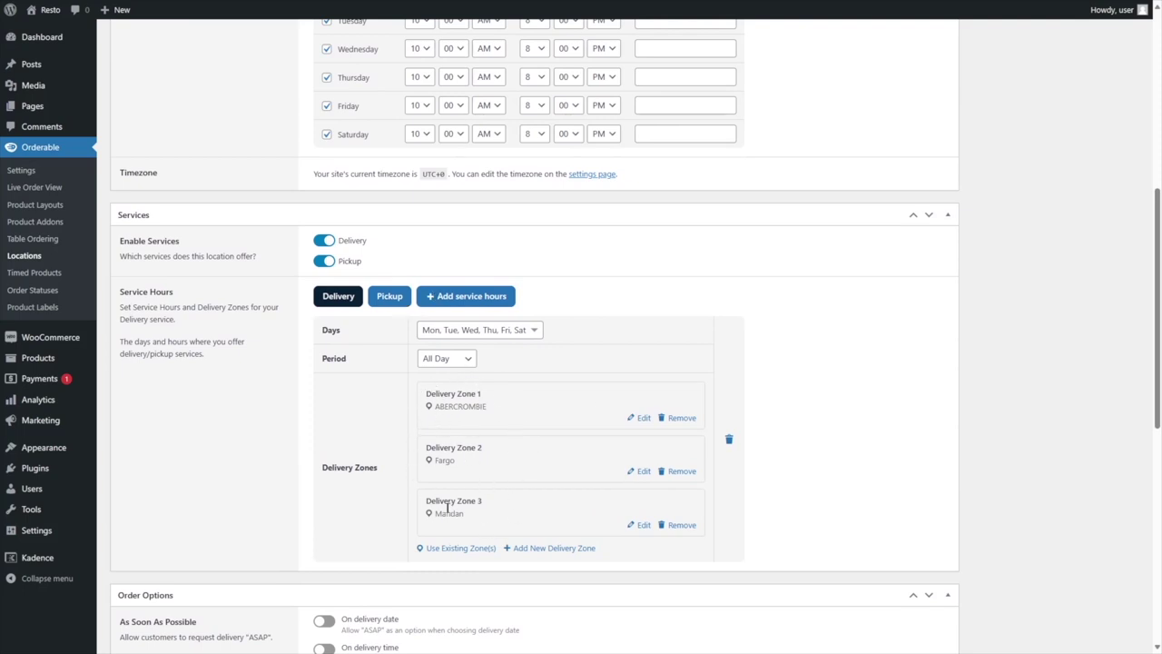
pyautogui.scroll(1, 432, 479)
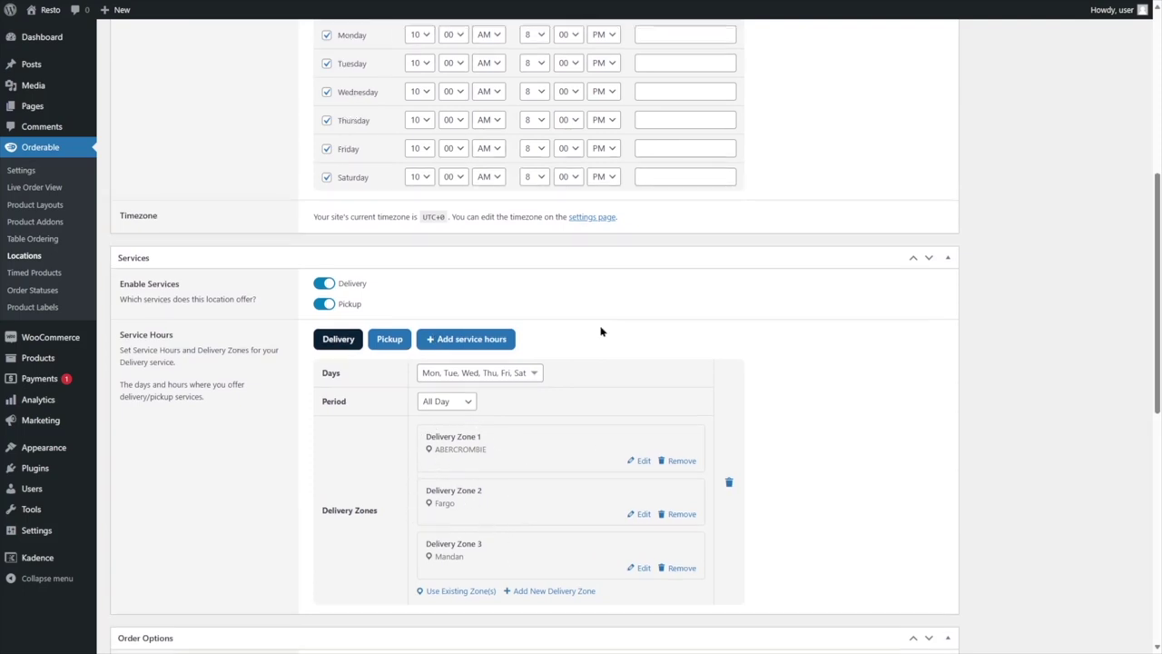
# - Set the pickup service days to Monday through Saturday
pyautogui.click(390, 340)
pyautogui.click(460, 392)
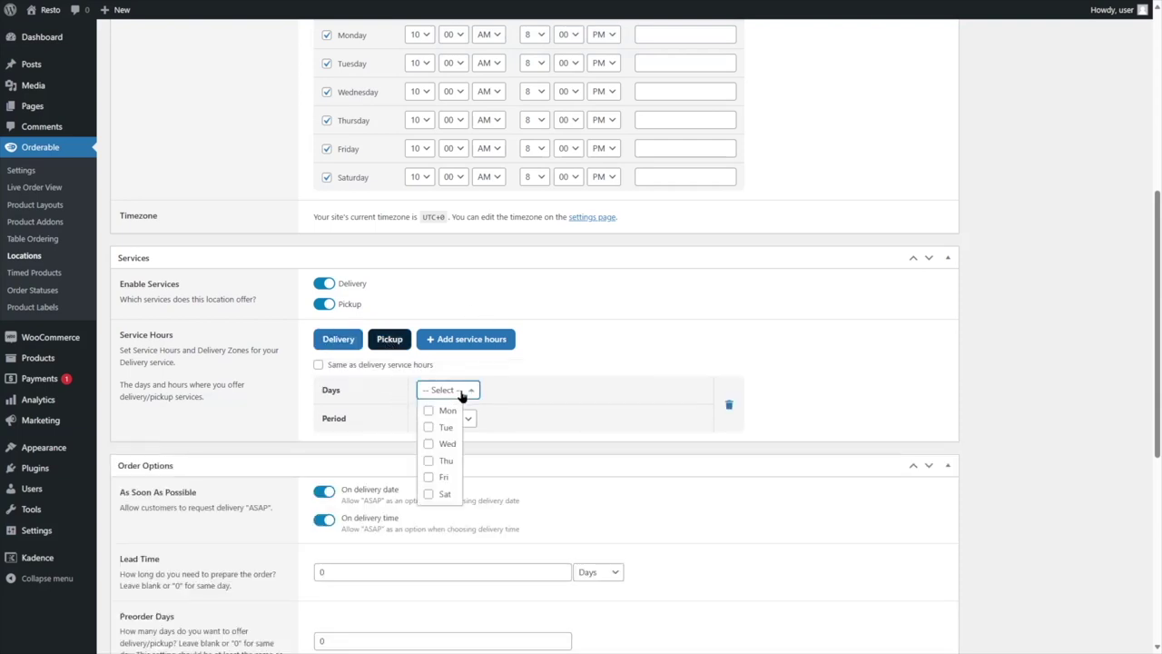
pyautogui.click(437, 411)
pyautogui.click(430, 428)
pyautogui.click(429, 444)
pyautogui.click(429, 461)
pyautogui.click(429, 477)
pyautogui.click(429, 494)
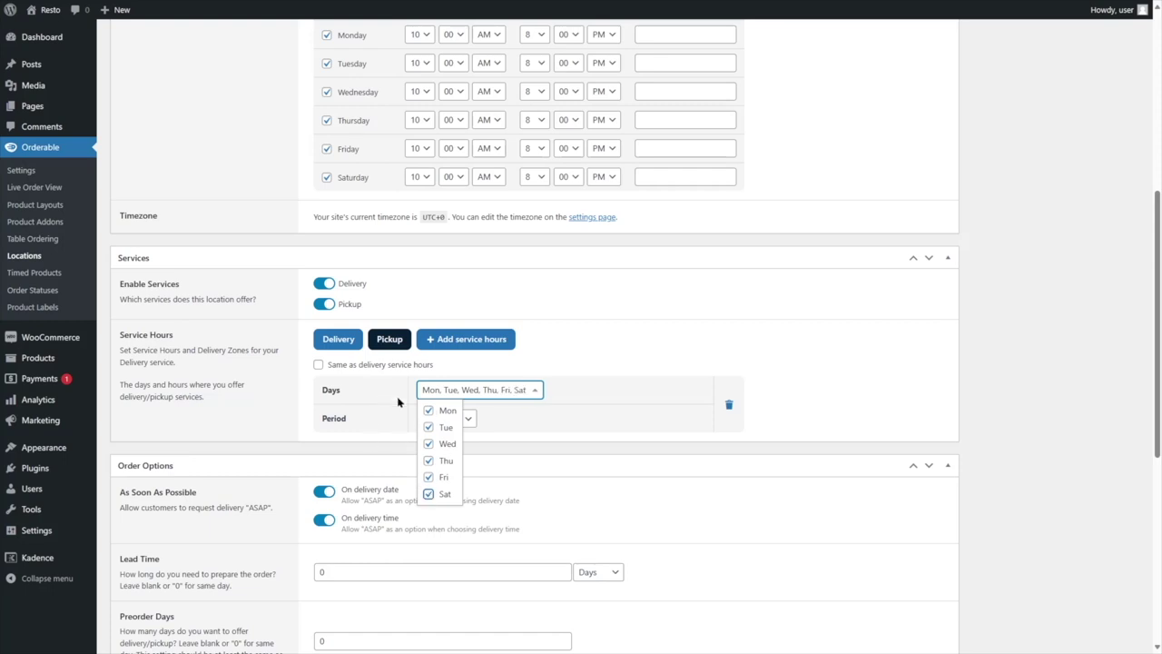
# - Switch the pickup period to Time Slots and set it back to All Day
pyautogui.click(457, 420)
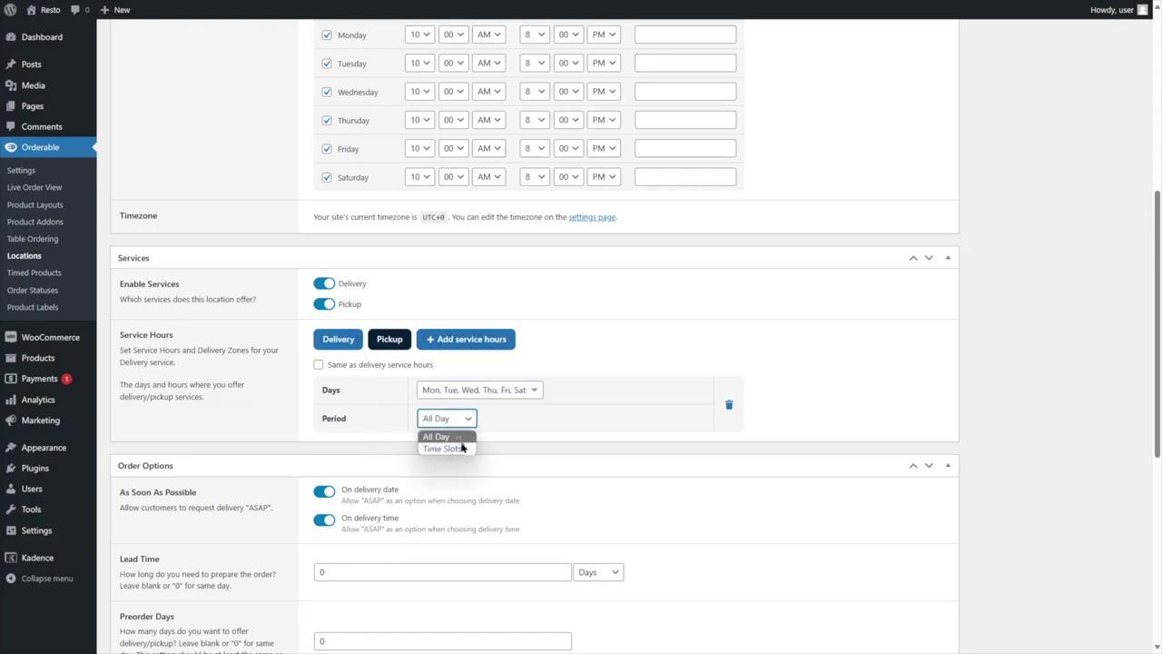
pyautogui.click(444, 435)
pyautogui.click(441, 446)
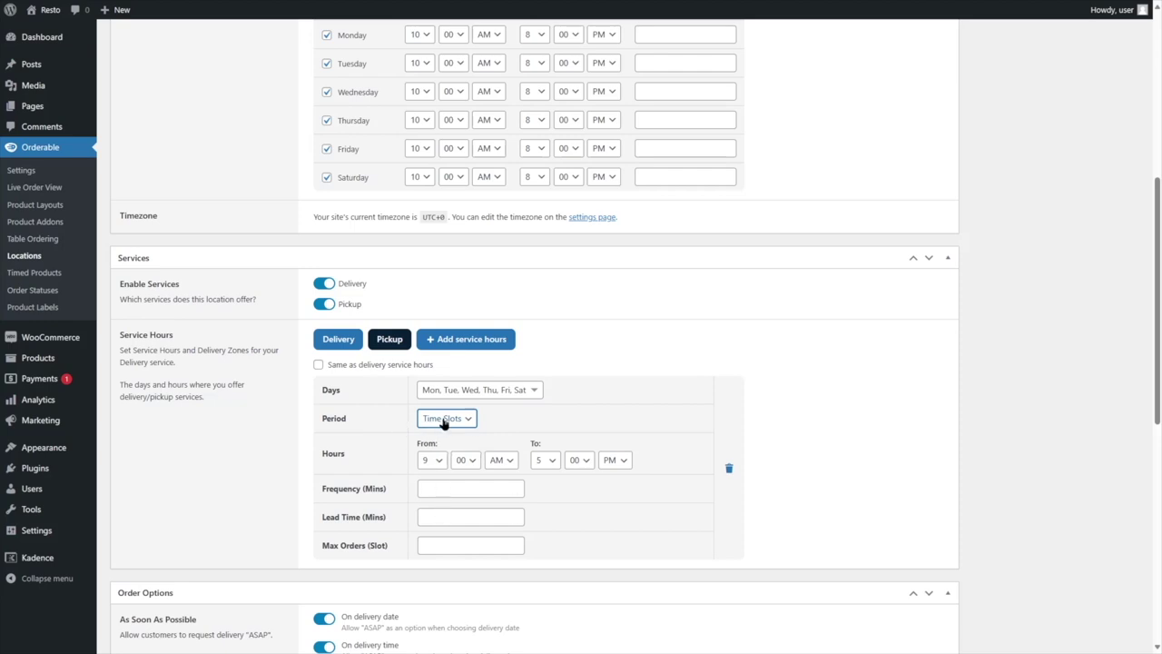
pyautogui.click(445, 422)
pyautogui.click(453, 437)
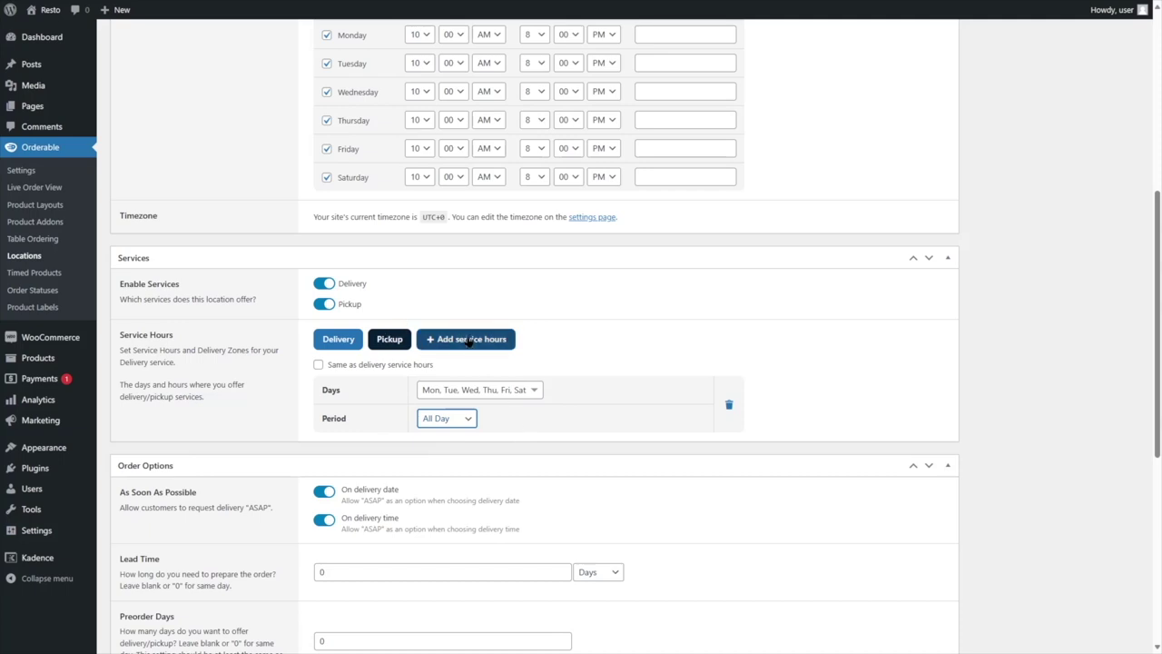
# - Add a second pickup service-hours entry, remove it again and return to the delivery service hours
pyautogui.click(419, 339)
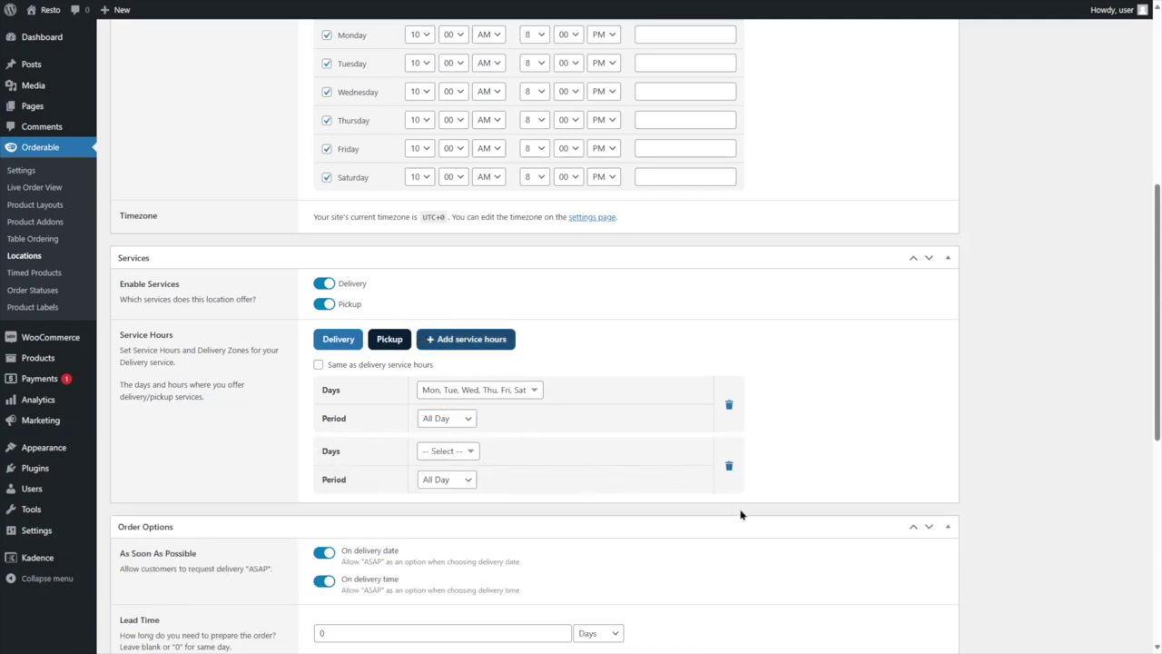
pyautogui.click(728, 465)
pyautogui.press('Return')
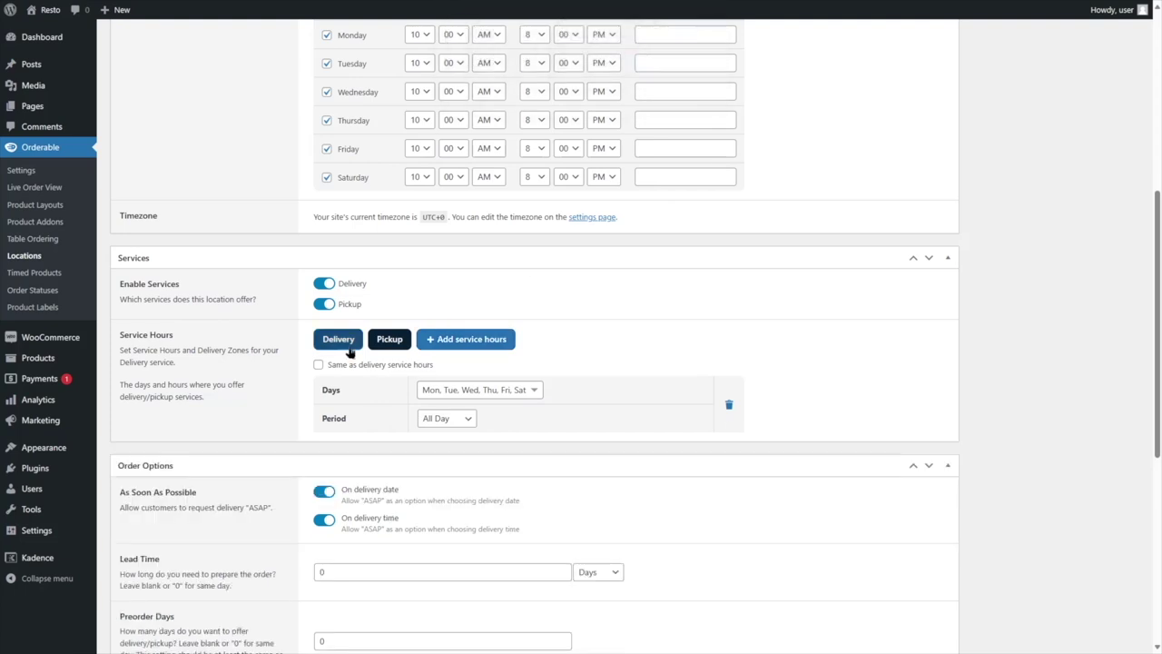
pyautogui.click(350, 343)
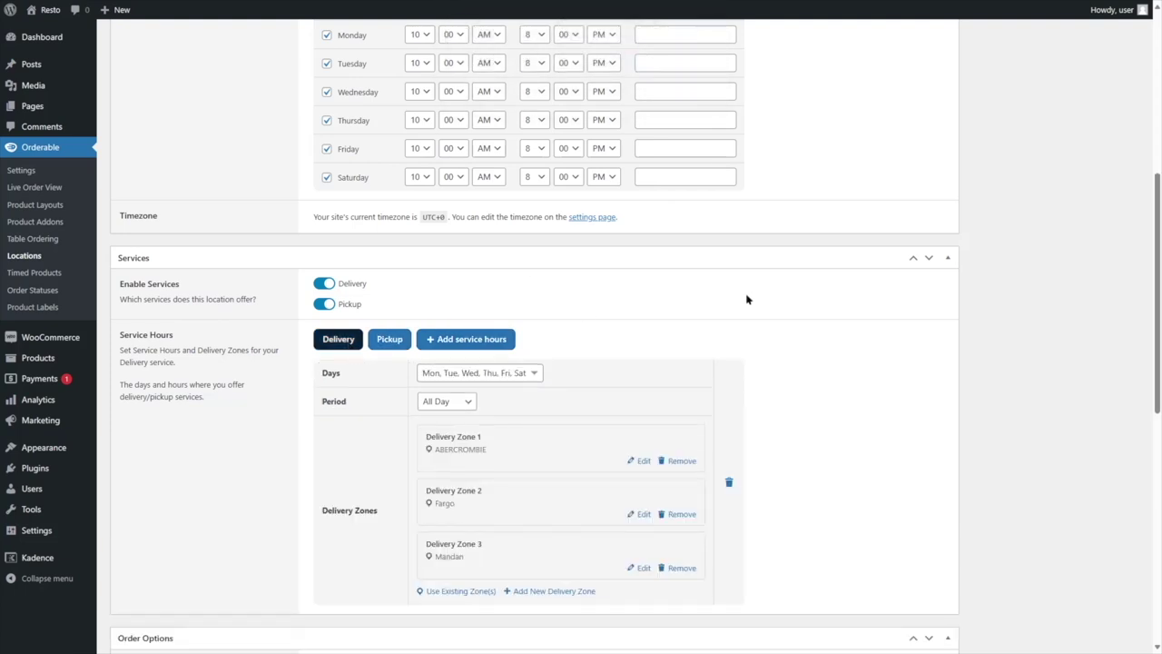
# - Allow customers to request ASAP for both the delivery date and the delivery time
pyautogui.scroll(-2, 748, 300)
pyautogui.scroll(2, 747, 300)
pyautogui.scroll(-5, 436, 469)
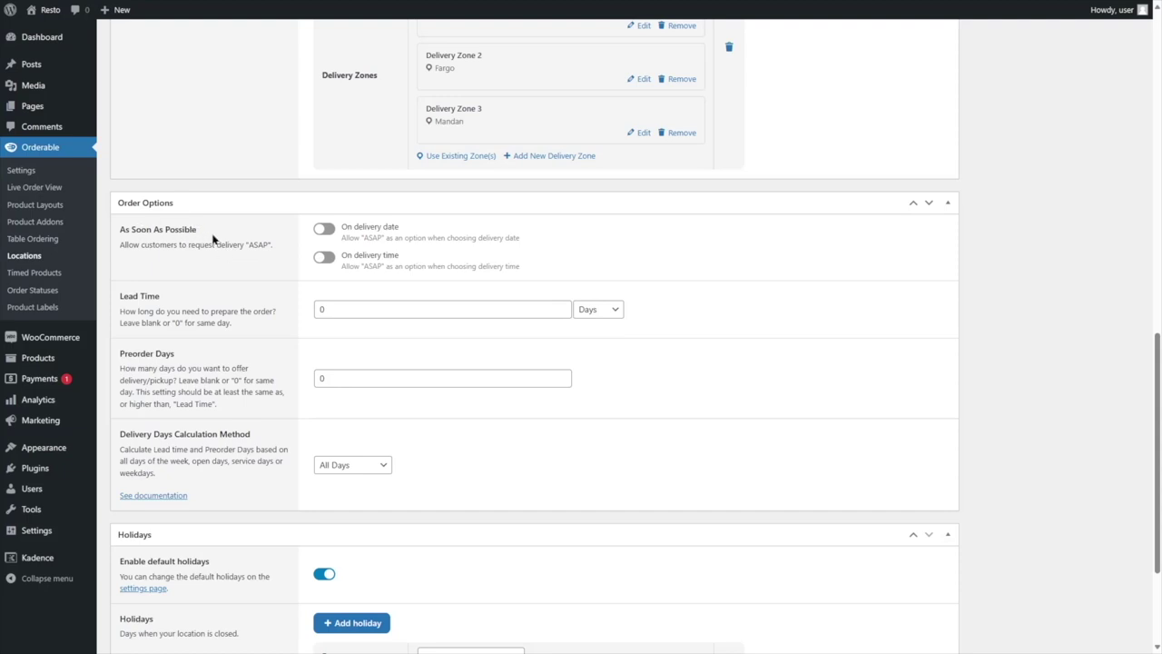
pyautogui.moveTo(245, 244); pyautogui.dragTo(271, 244)
pyautogui.click(267, 265)
pyautogui.click(326, 229)
pyautogui.click(324, 260)
# - Review the location's lead time, preorder days and available delivery days calculation methods
pyautogui.scroll(-1, 240, 274)
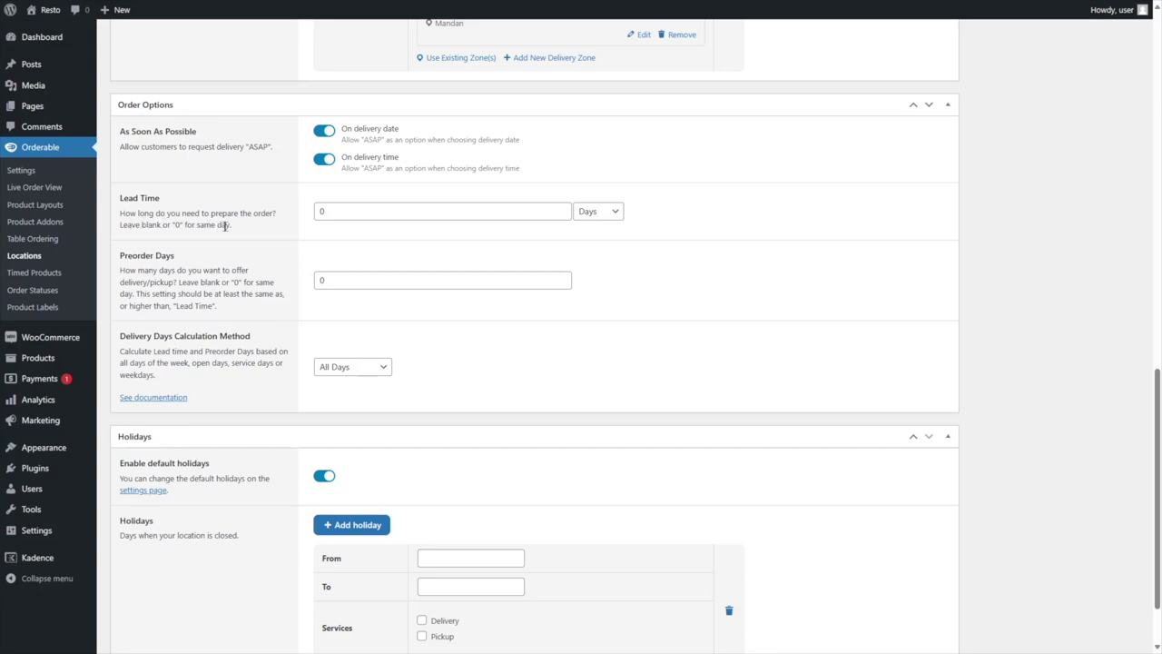
pyautogui.click(333, 210)
pyautogui.click(263, 247)
pyautogui.scroll(-2, 184, 288)
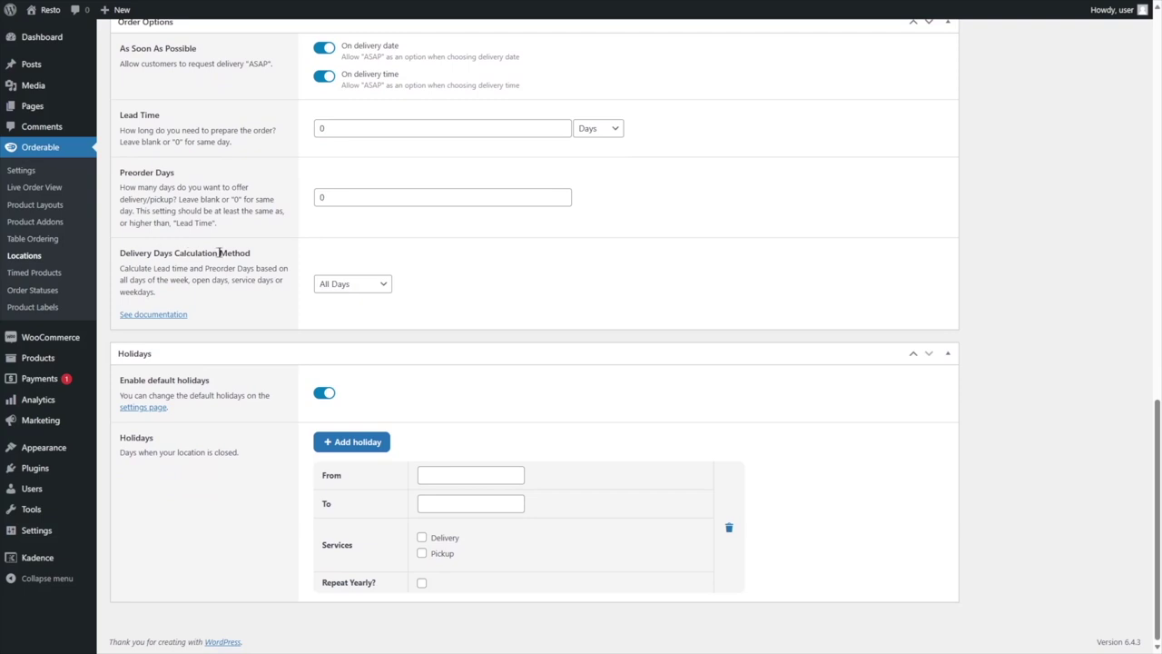
pyautogui.click(368, 287)
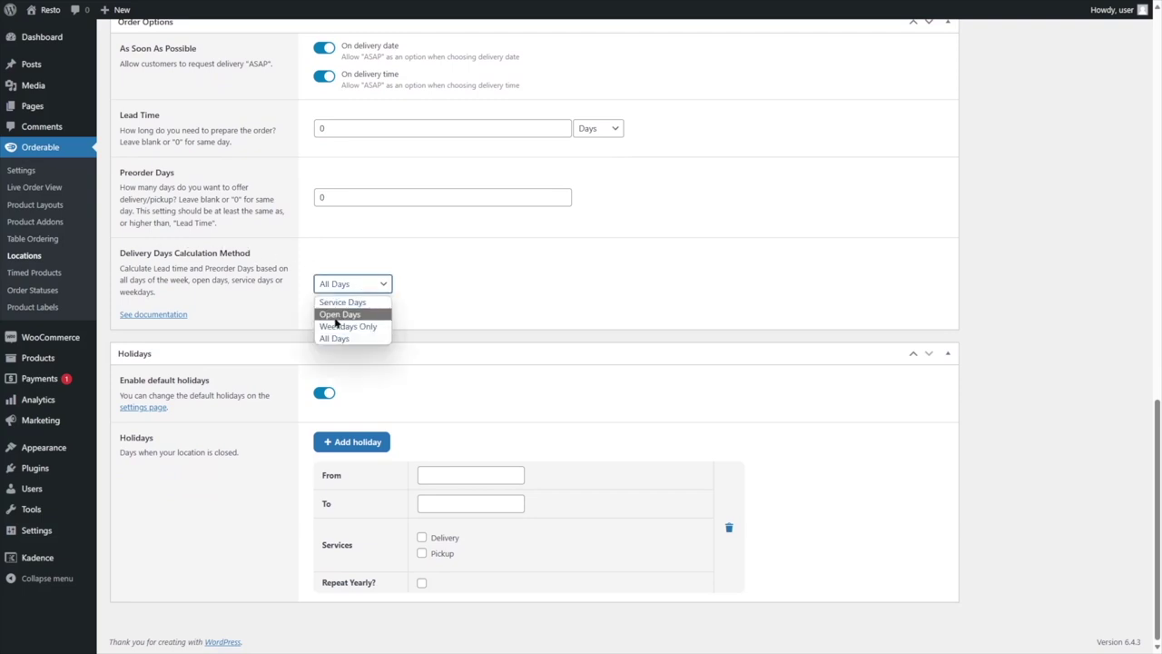
pyautogui.click(246, 298)
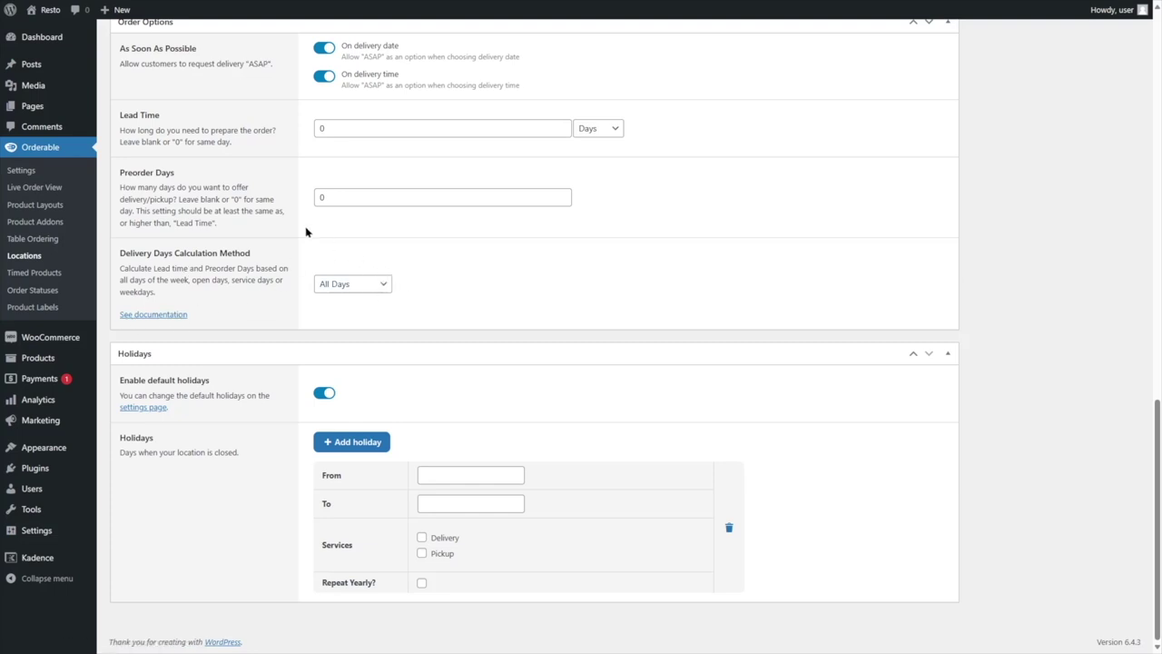
# - Update the Main Location and open the Menu page of the live site
pyautogui.scroll(20, 518, 392)
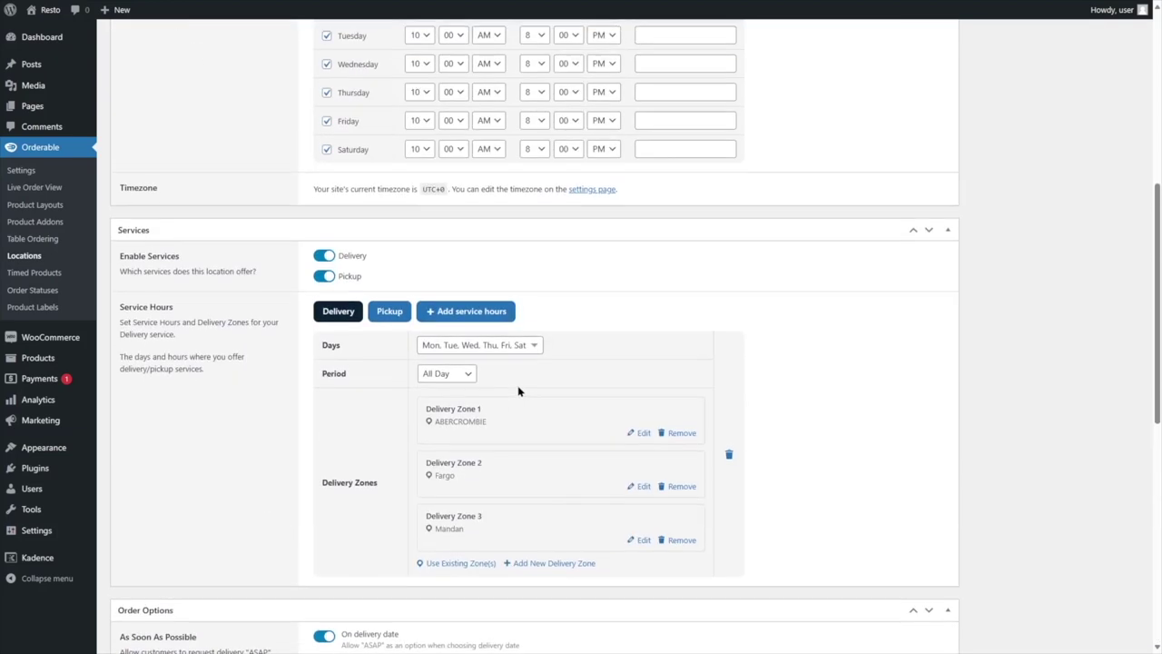
pyautogui.click(1109, 171)
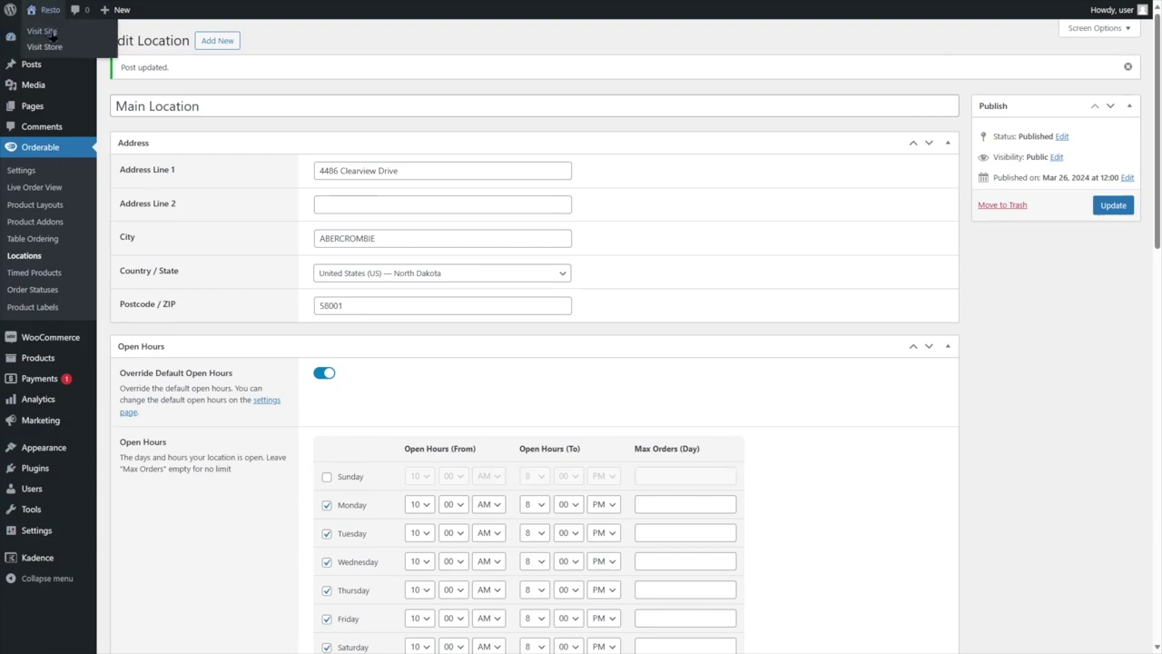
pyautogui.click(50, 29)
pyautogui.click(704, 44)
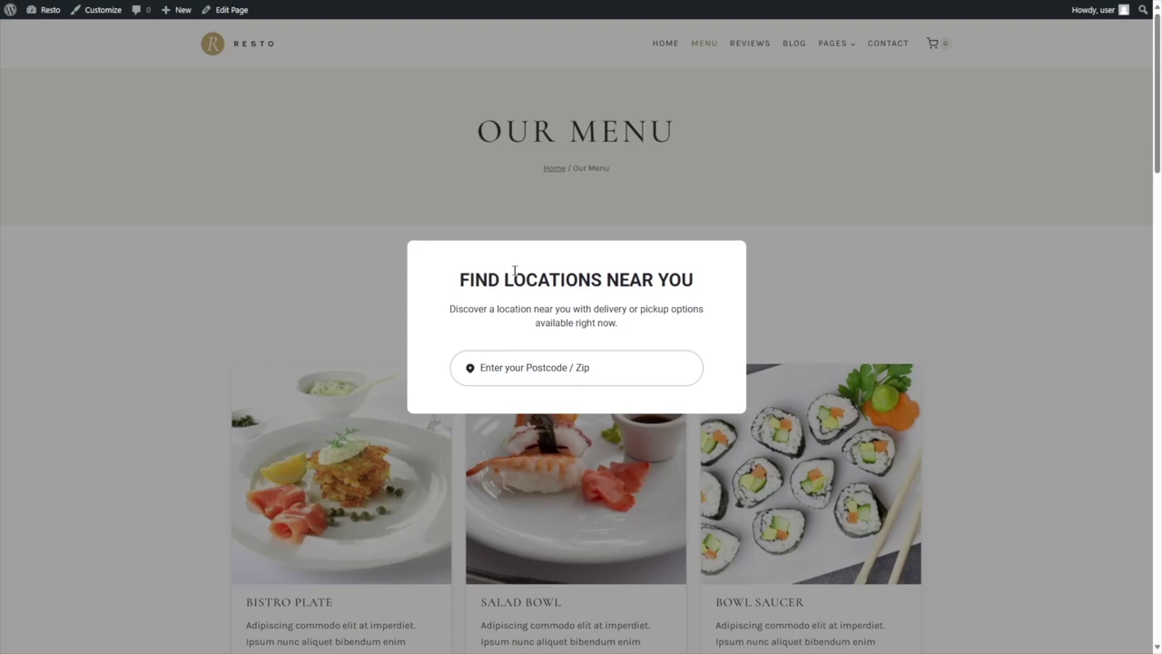
# - Look up locations for postcode 11920 and choose delivery from the Main Location
pyautogui.click(531, 369)
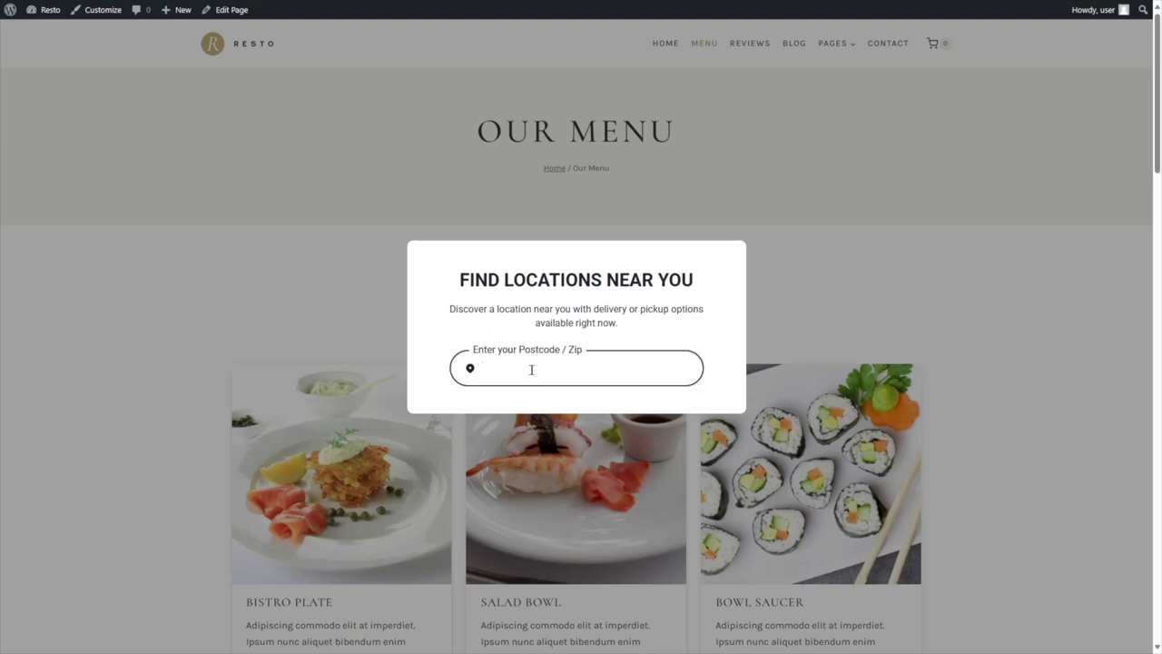
pyautogui.write('11920')
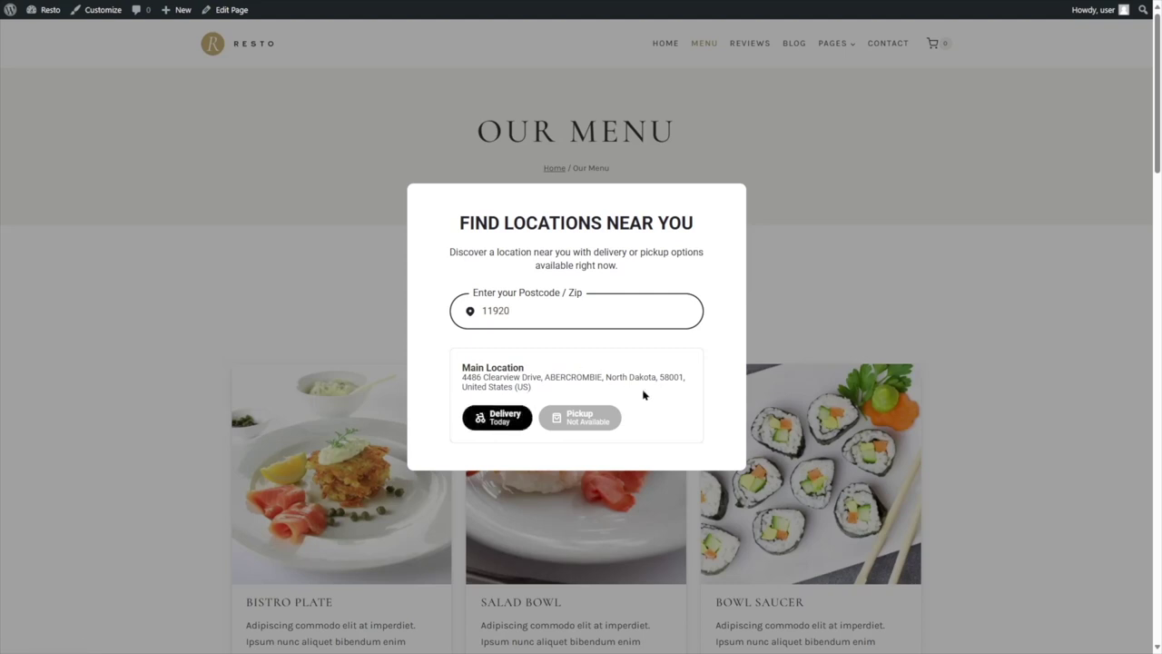
pyautogui.click(512, 425)
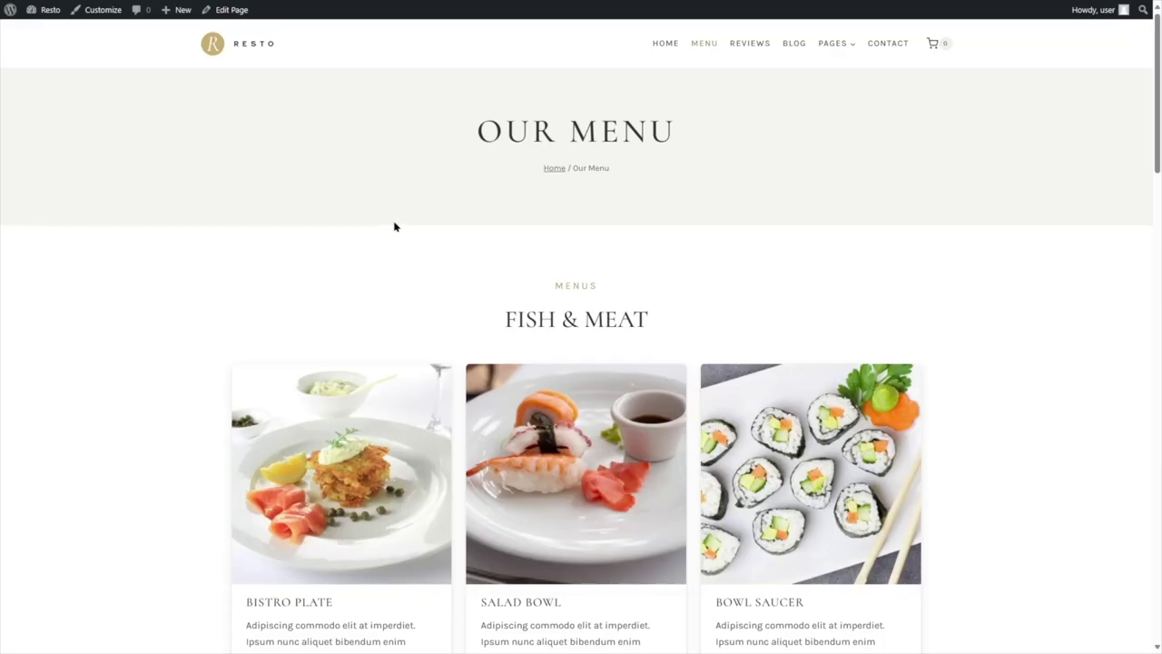
# - Add the Bistro Plate from the Fish & Meat menu to the order
pyautogui.scroll(-4, 408, 236)
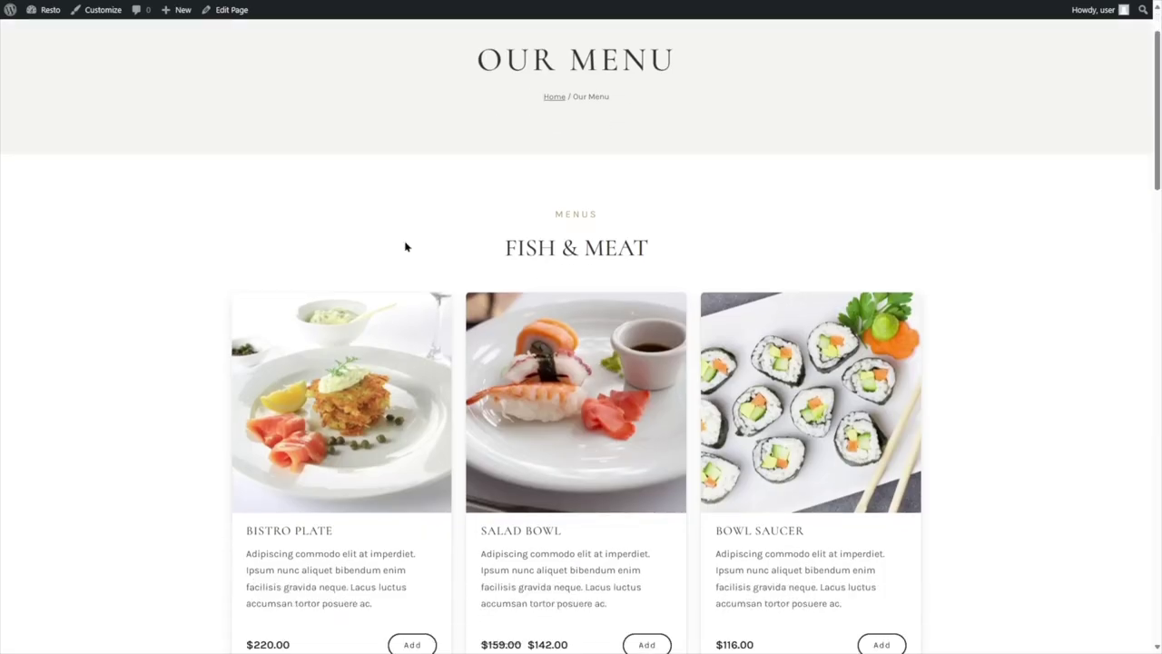
pyautogui.scroll(-6, 548, 226)
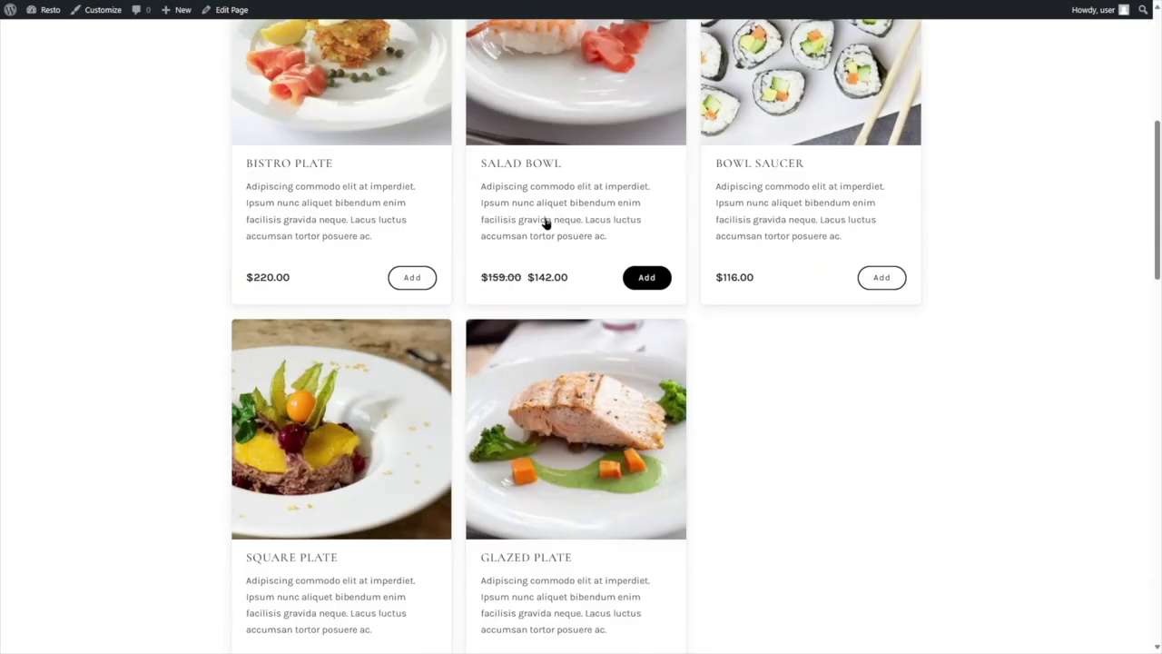
pyautogui.scroll(6, 547, 221)
pyautogui.scroll(1, 546, 220)
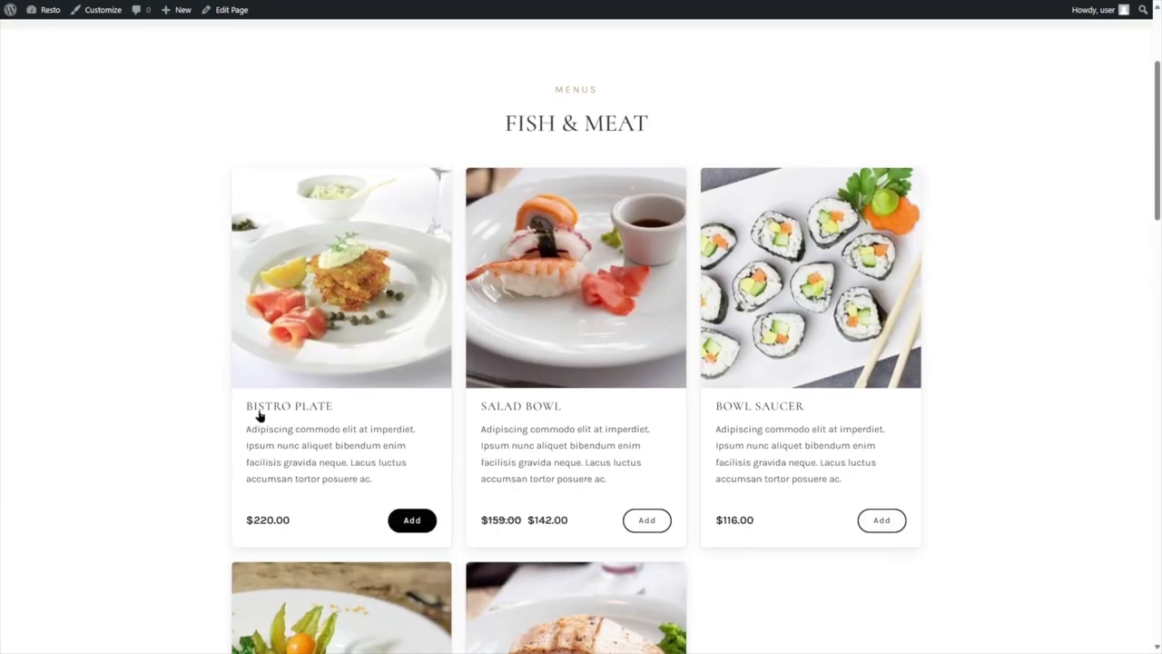
pyautogui.click(414, 523)
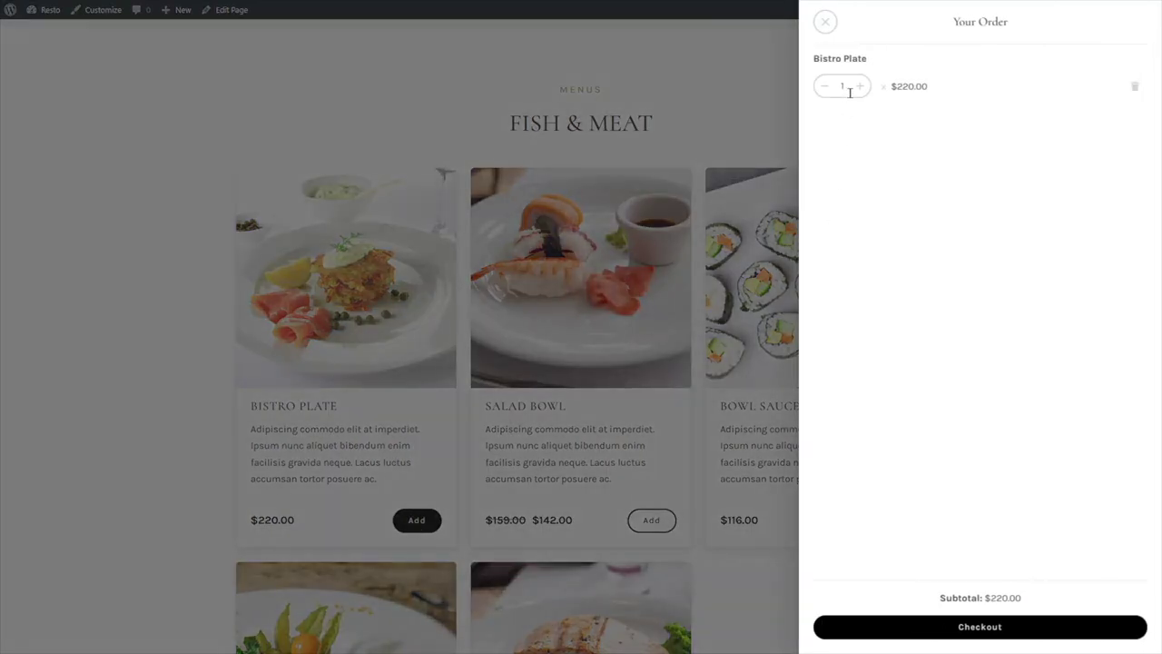
# - Add the Salad Bowl to the order and check the order summary
pyautogui.click(615, 125)
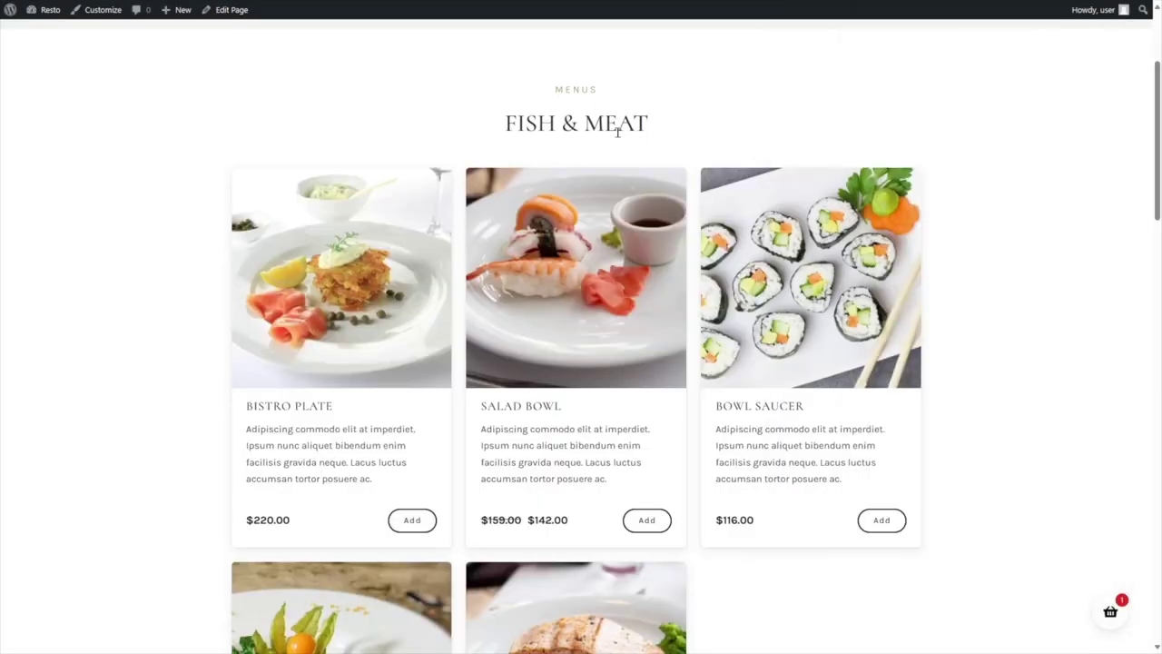
pyautogui.click(646, 523)
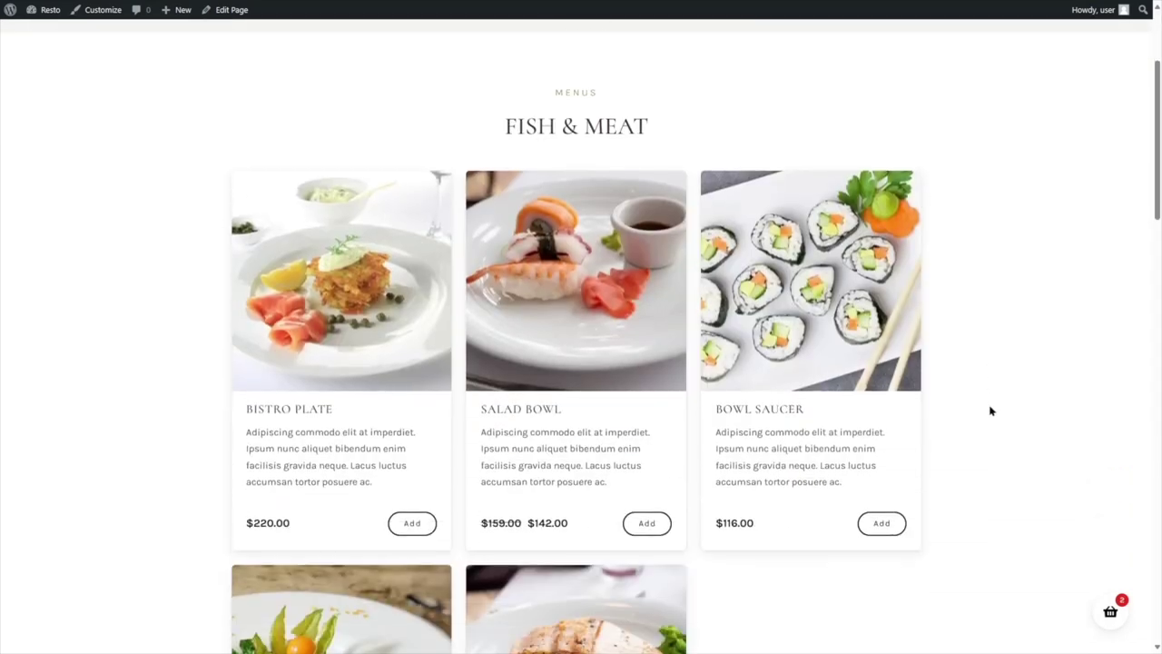
pyautogui.scroll(1, 1045, 485)
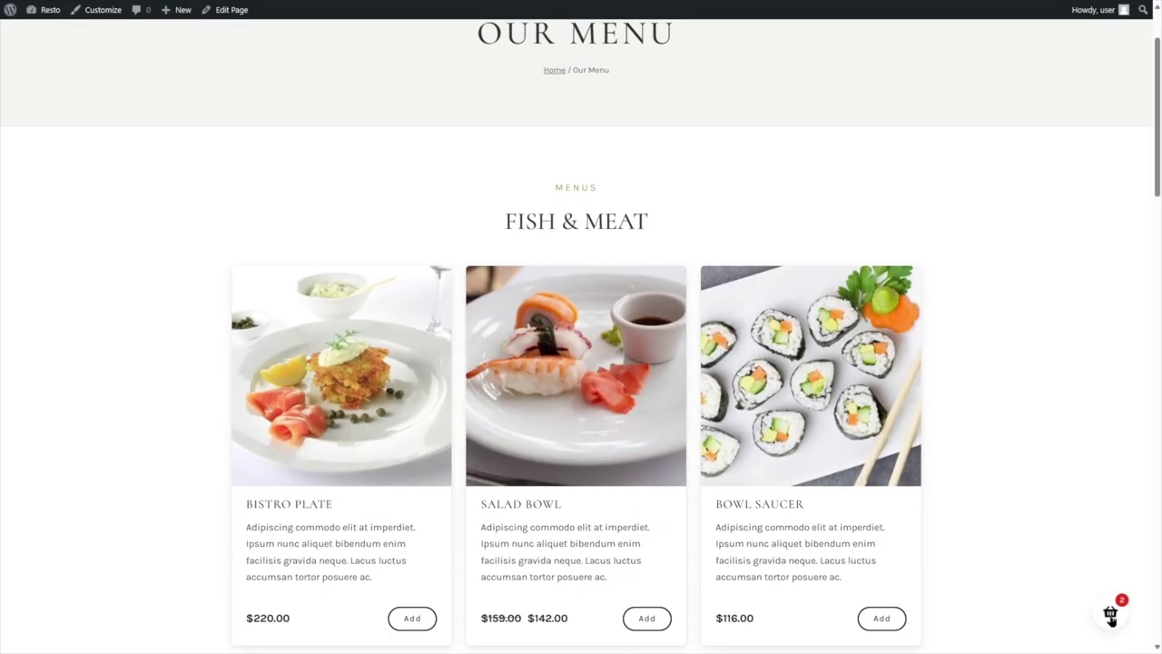
pyautogui.click(1111, 616)
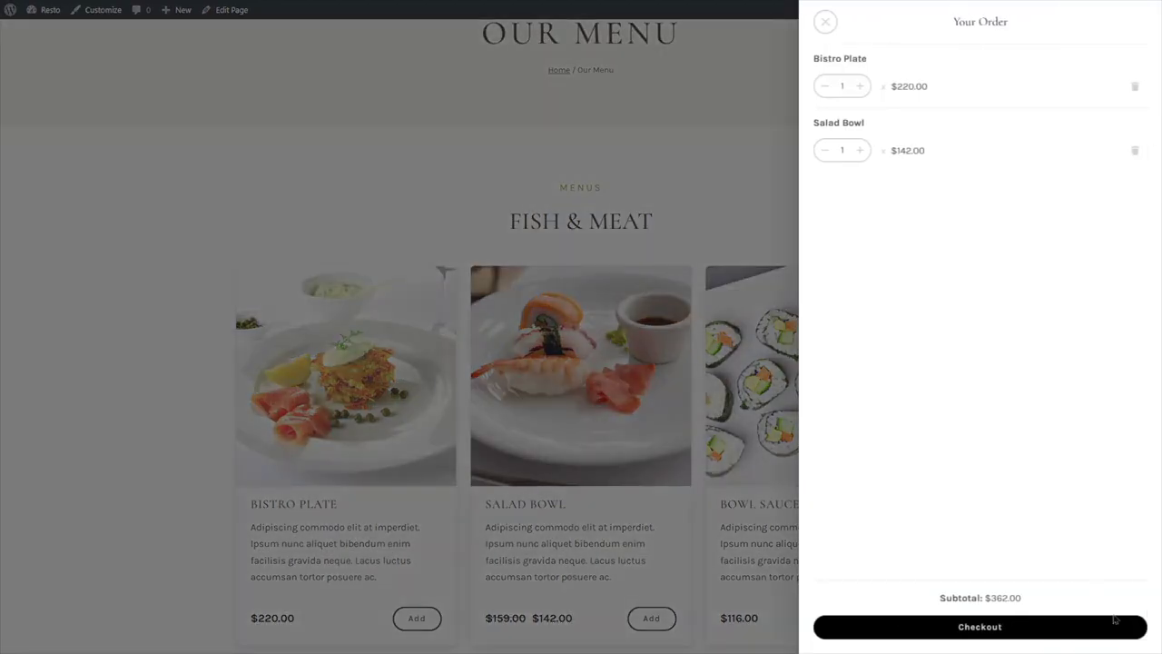
pyautogui.click(827, 22)
# - Open the full cart page from the cart review in the site header
pyautogui.scroll(1, 991, 262)
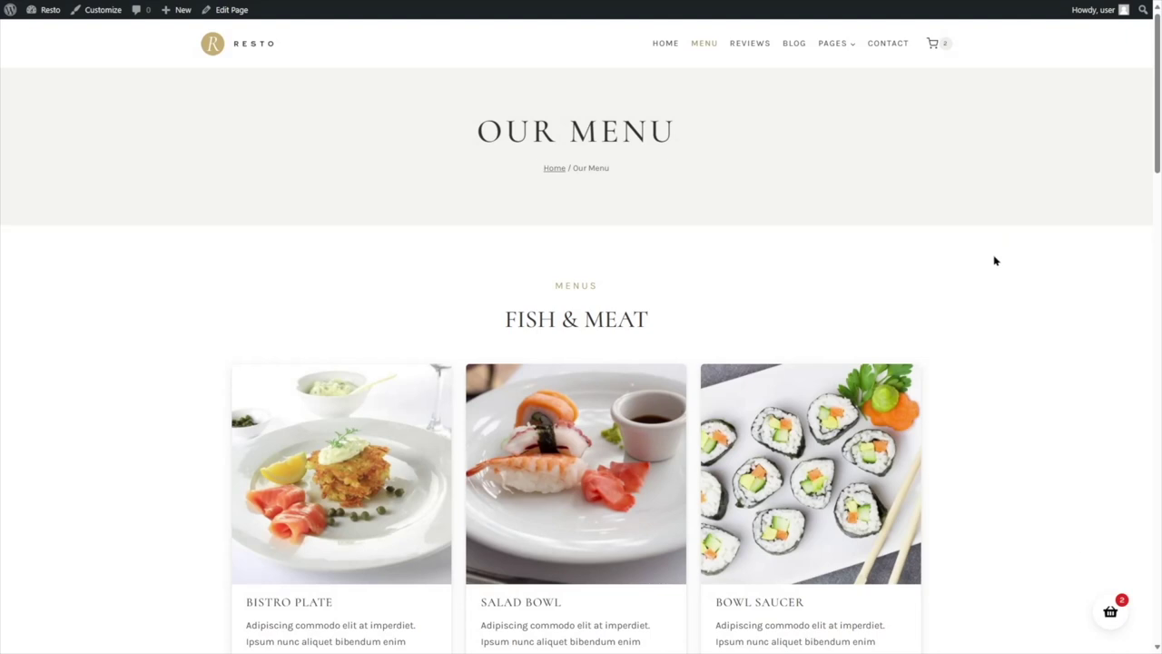
pyautogui.click(932, 43)
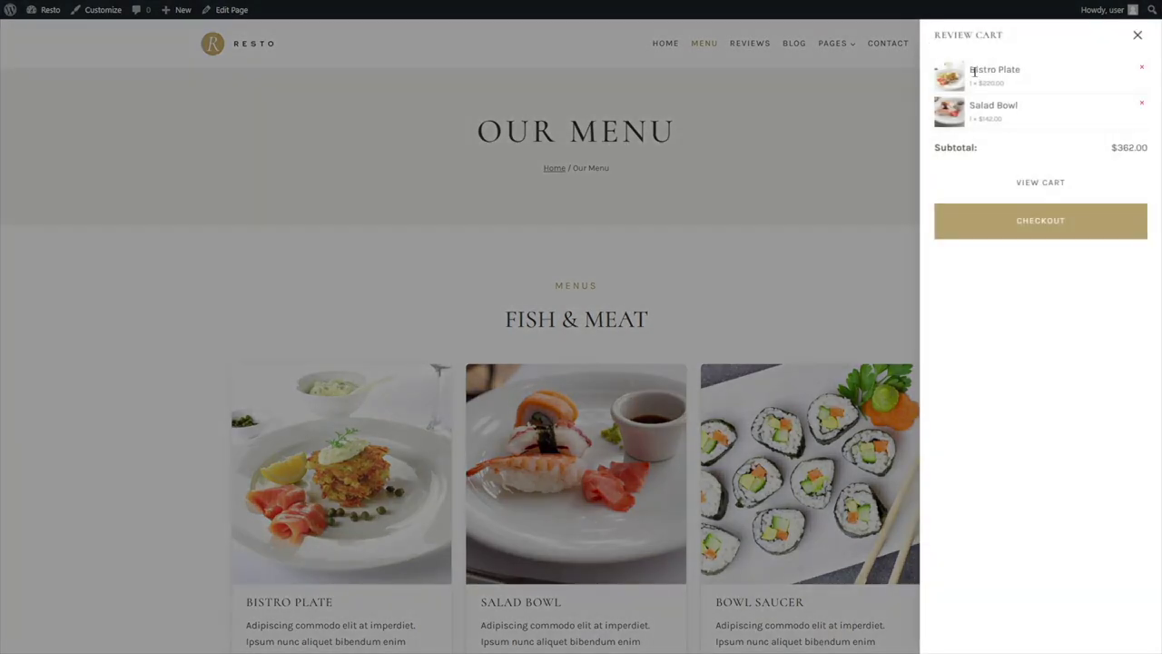
pyautogui.click(1040, 183)
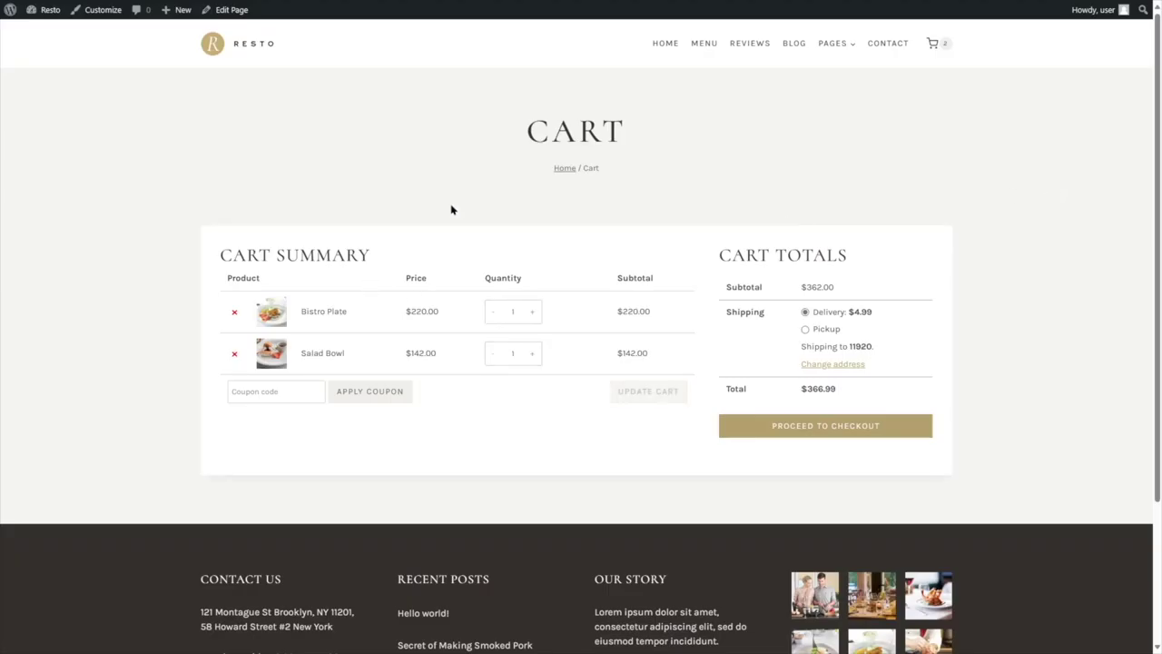
# - Compare the Pickup and Delivery shipping options in the cart totals, keep Delivery selected and proceed to checkout
pyautogui.click(822, 329)
pyautogui.click(825, 314)
pyautogui.click(814, 332)
pyautogui.click(805, 314)
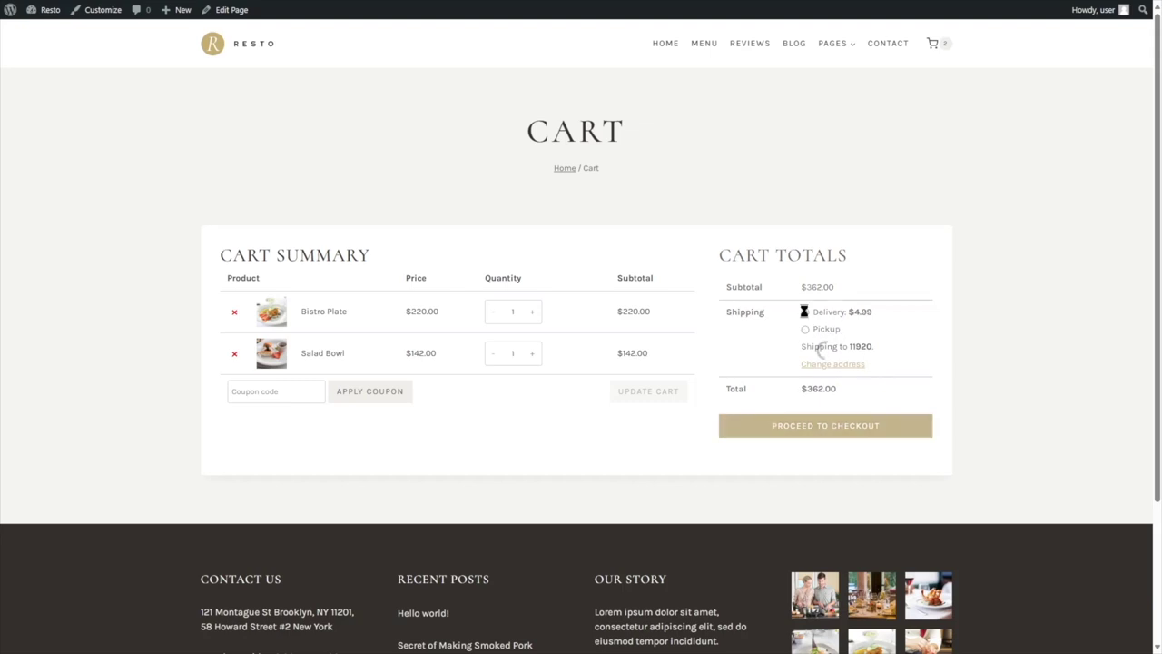
pyautogui.click(826, 330)
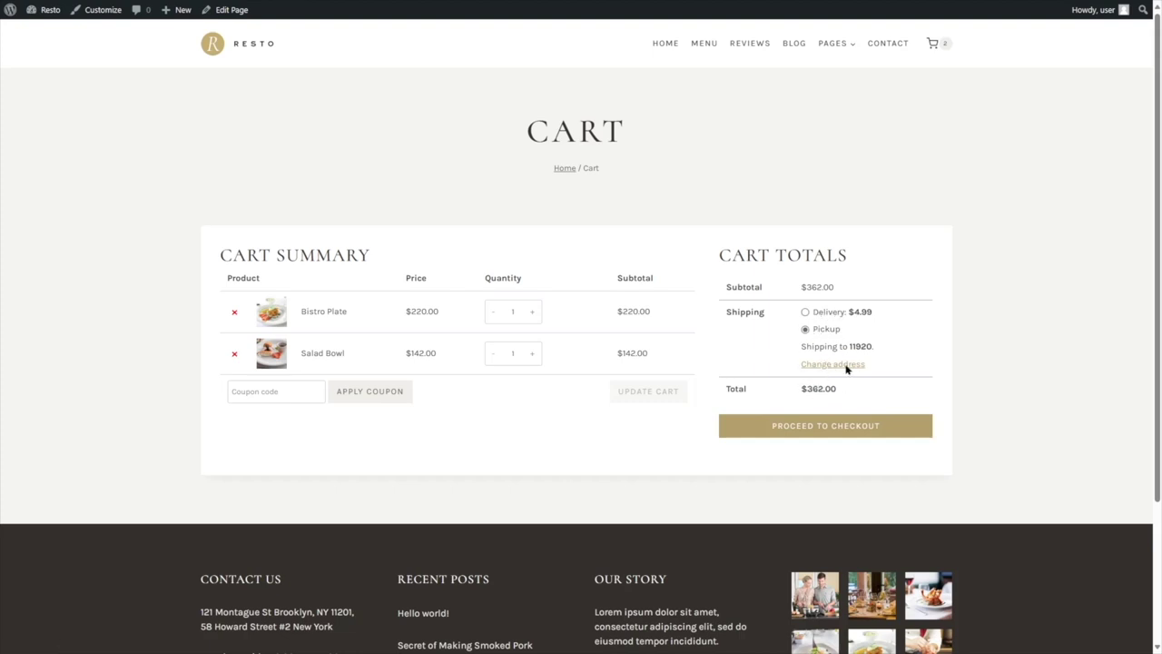
pyautogui.click(824, 313)
pyautogui.click(833, 427)
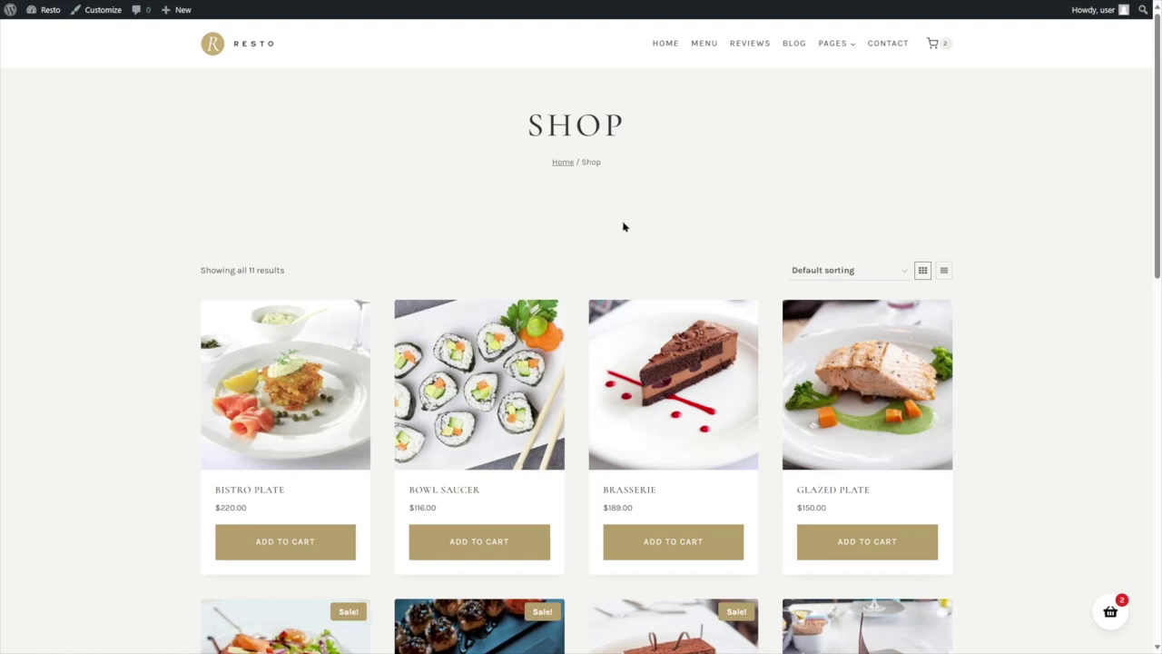
# - View the existing Checkout page from the WordPress pages list and examine the content it loads
pyautogui.moveTo(48, 10)
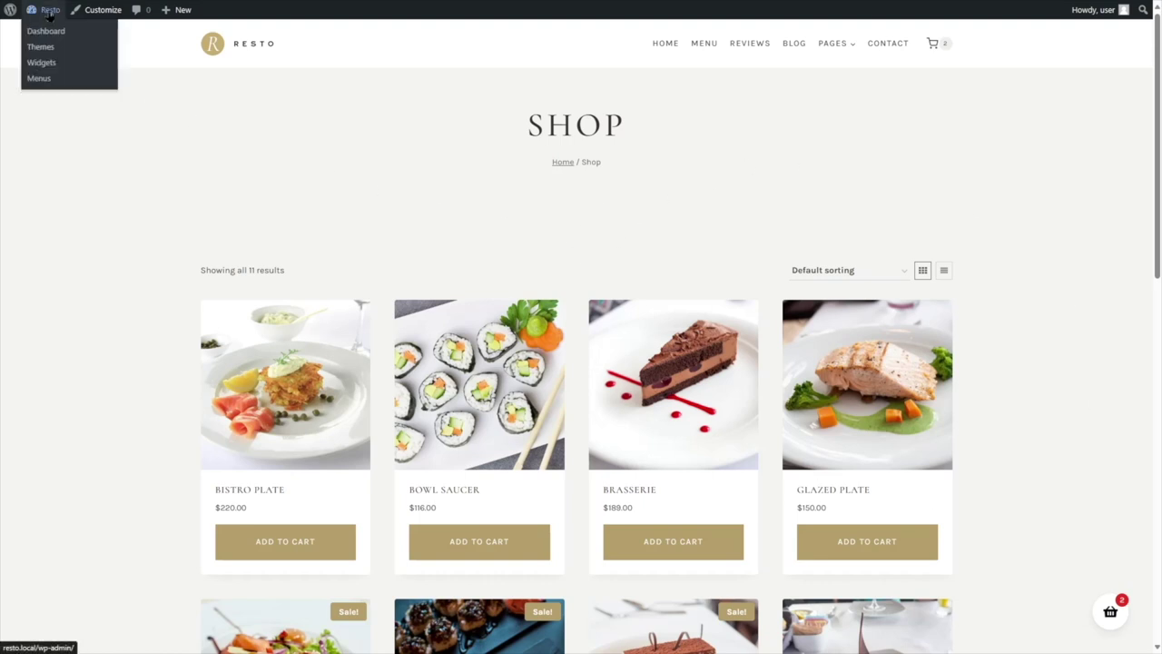
pyautogui.click(54, 33)
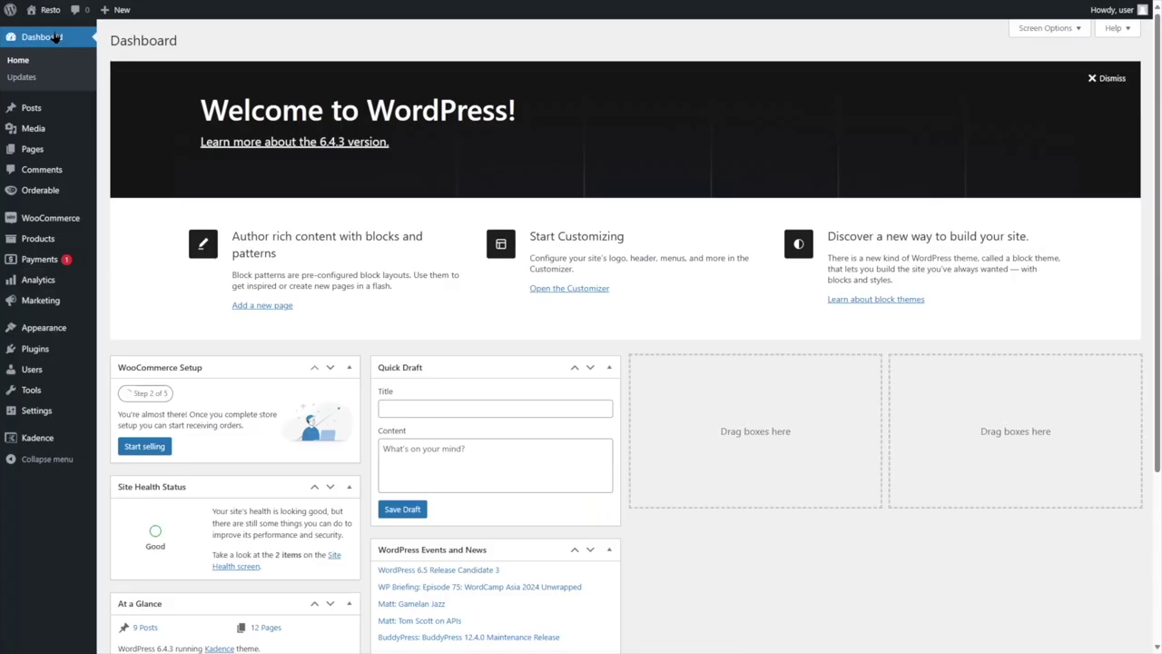
pyautogui.moveTo(46, 151)
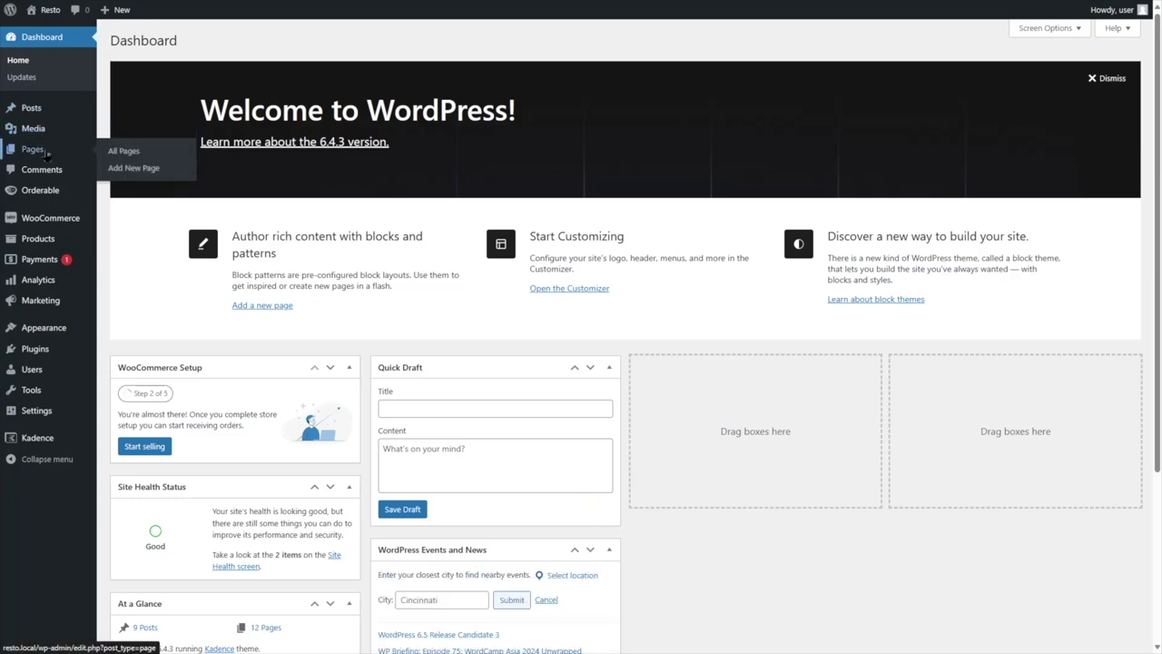
pyautogui.click(125, 152)
pyautogui.moveTo(220, 251)
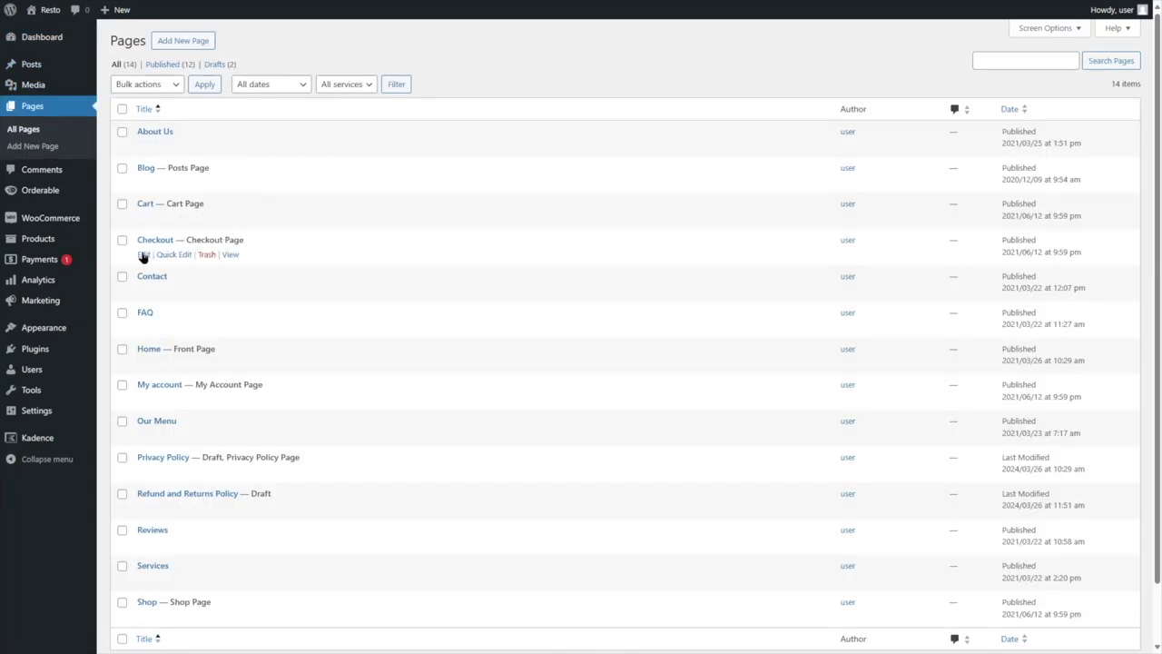
pyautogui.click(231, 255)
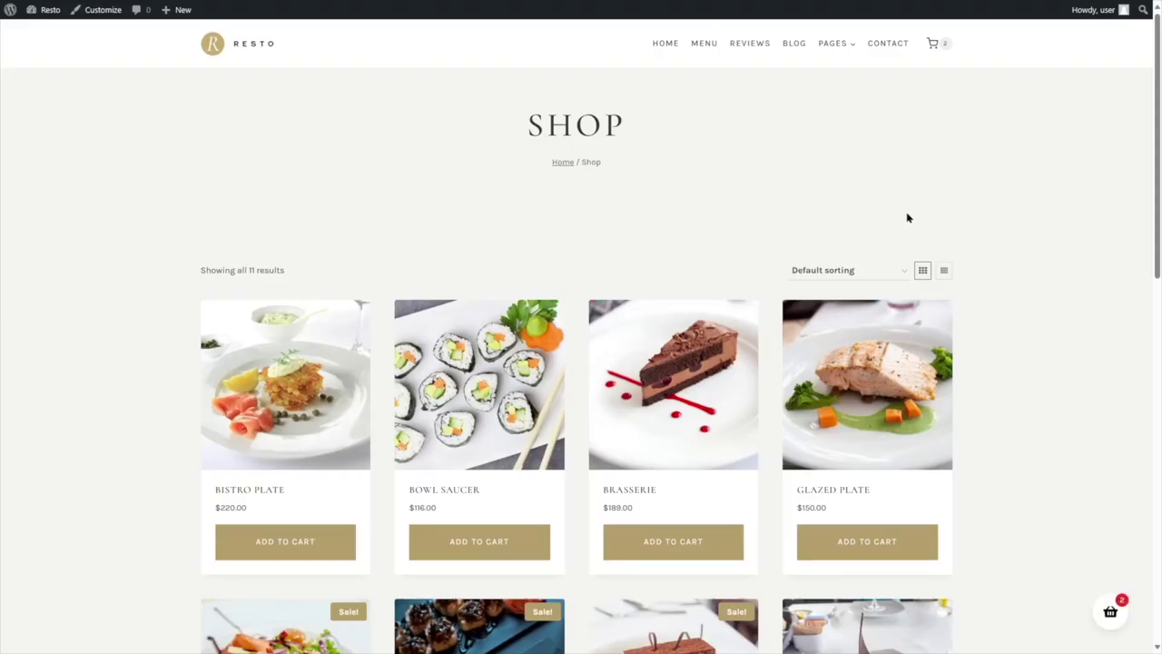
pyautogui.scroll(-6, 485, 221)
pyautogui.scroll(6, 389, 246)
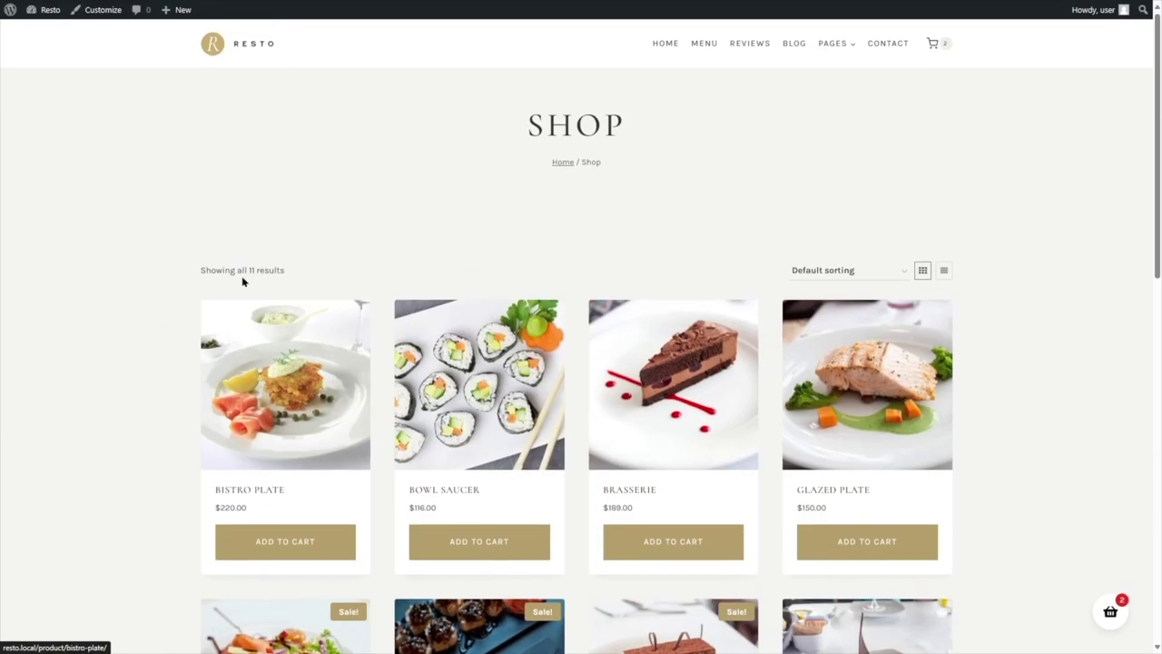
pyautogui.scroll(-5, 862, 213)
pyautogui.scroll(5, 812, 563)
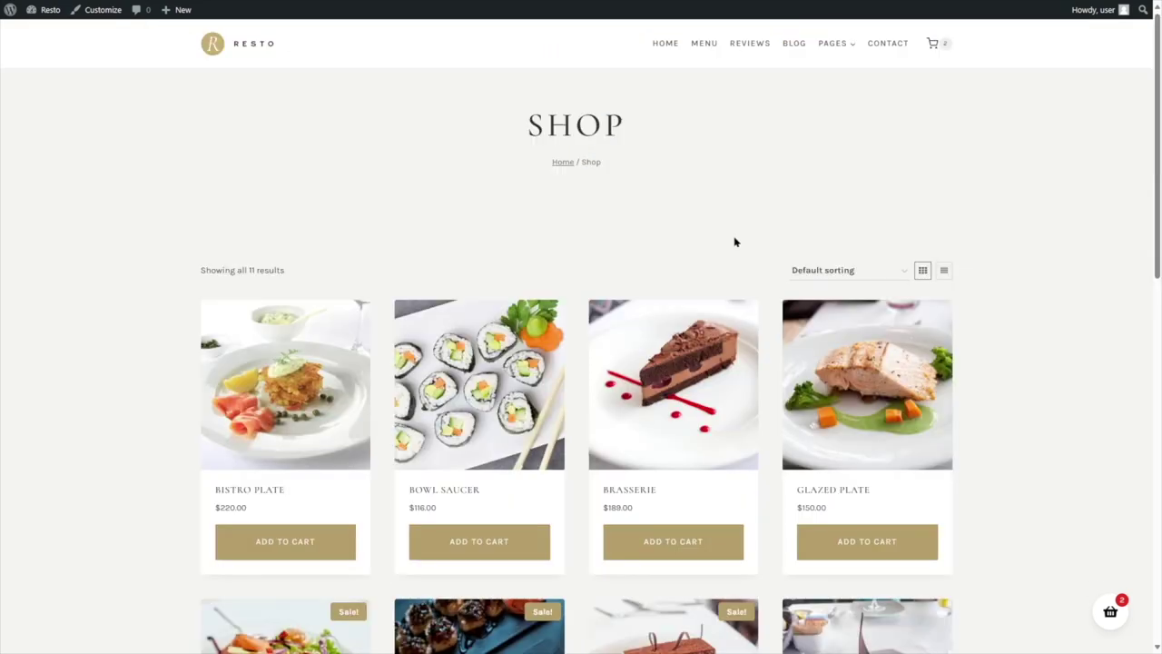
# - Create a new page from the WordPress dashboard and title it Checkout
pyautogui.moveTo(47, 10)
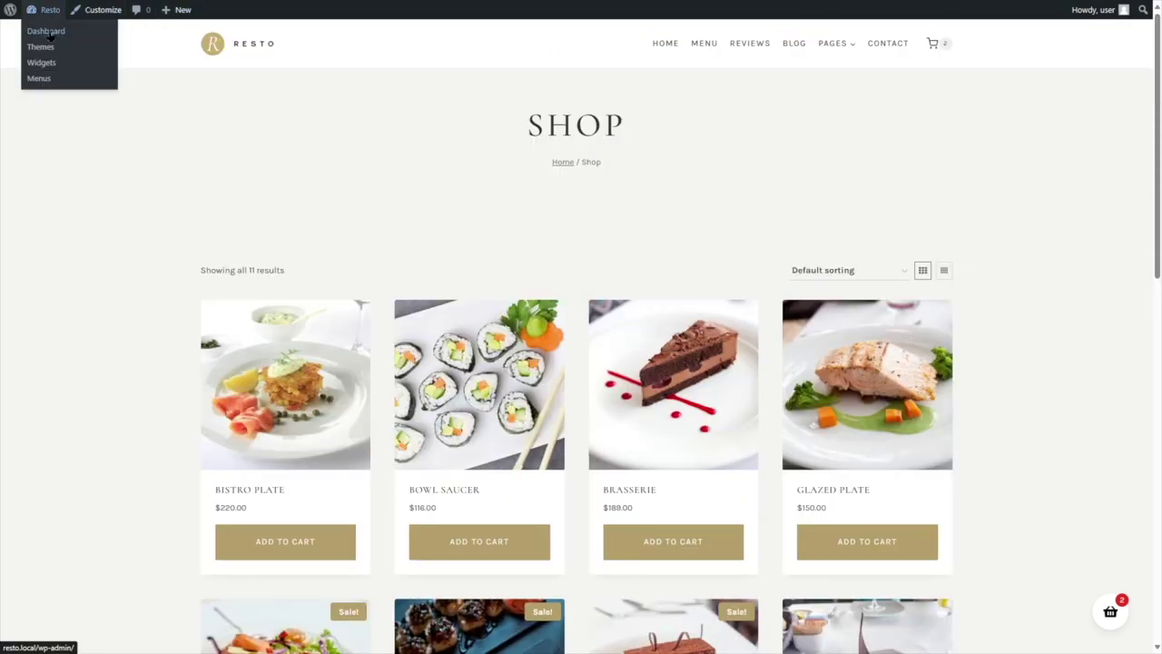
pyautogui.click(47, 32)
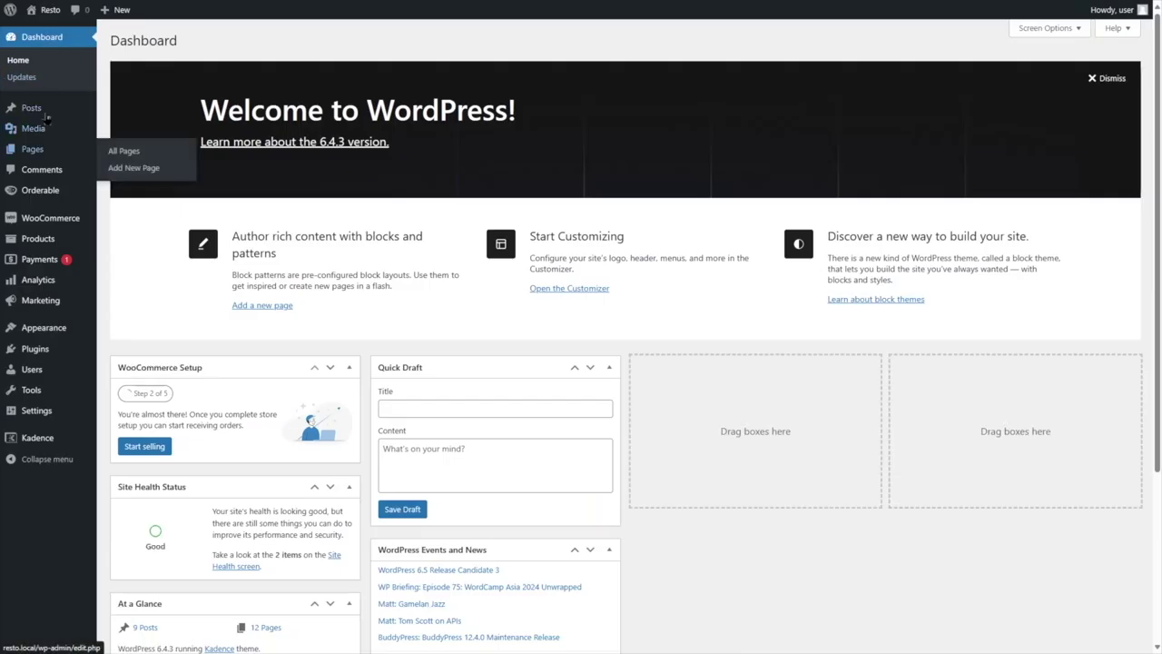
pyautogui.click(56, 153)
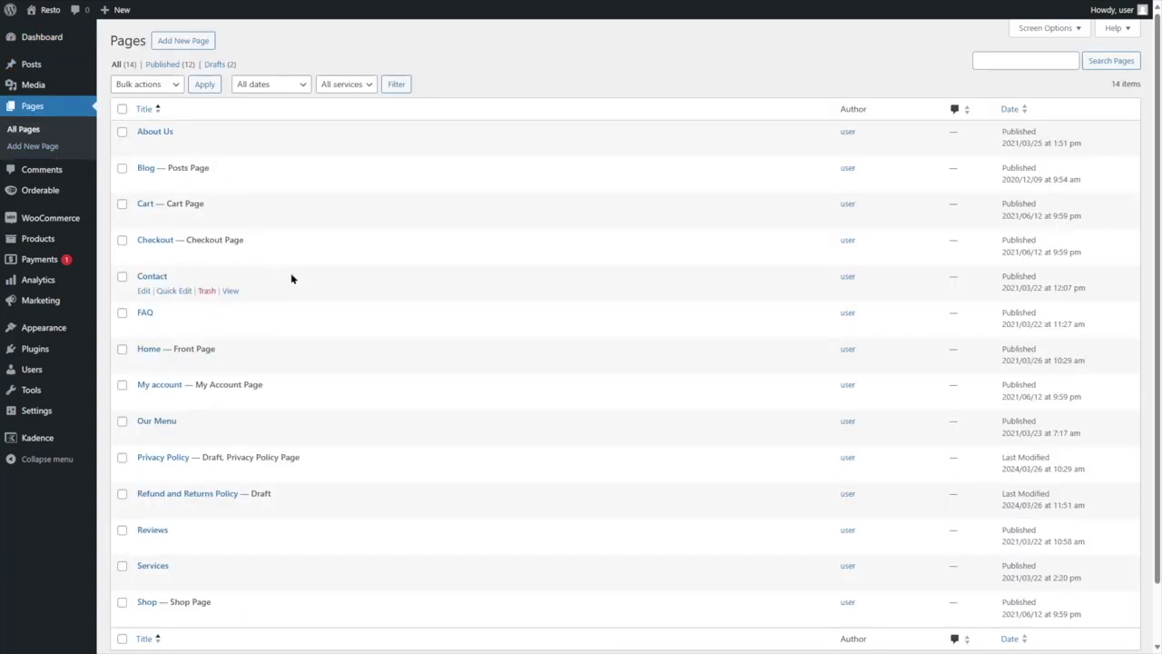
pyautogui.click(172, 46)
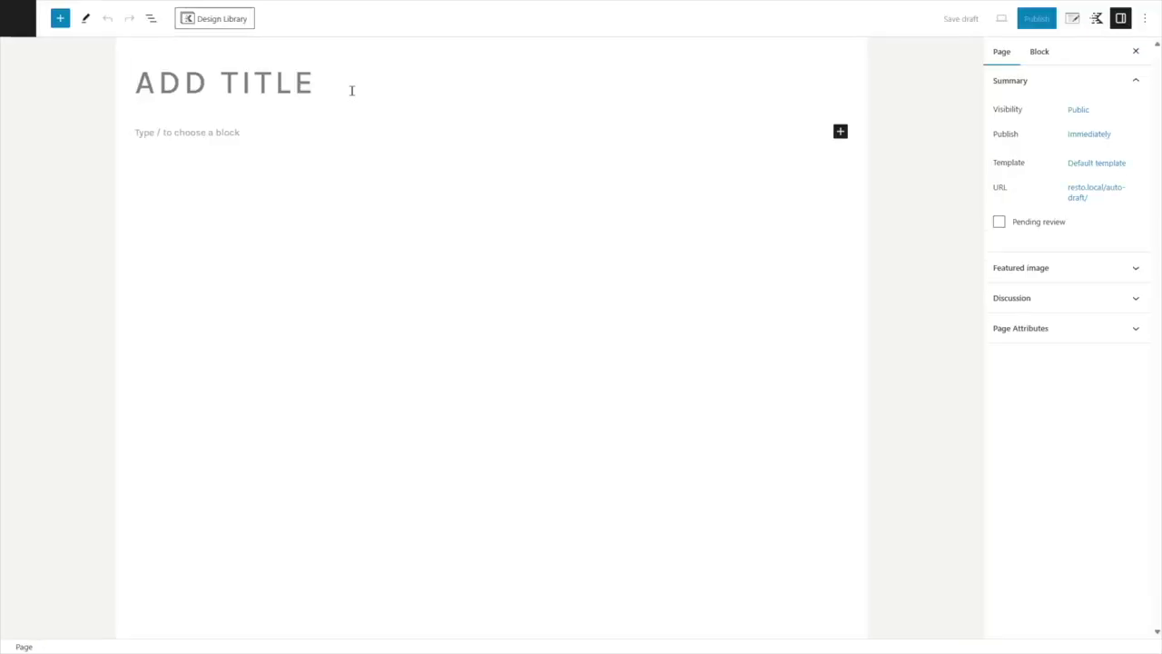
pyautogui.write('CHECKOUT')
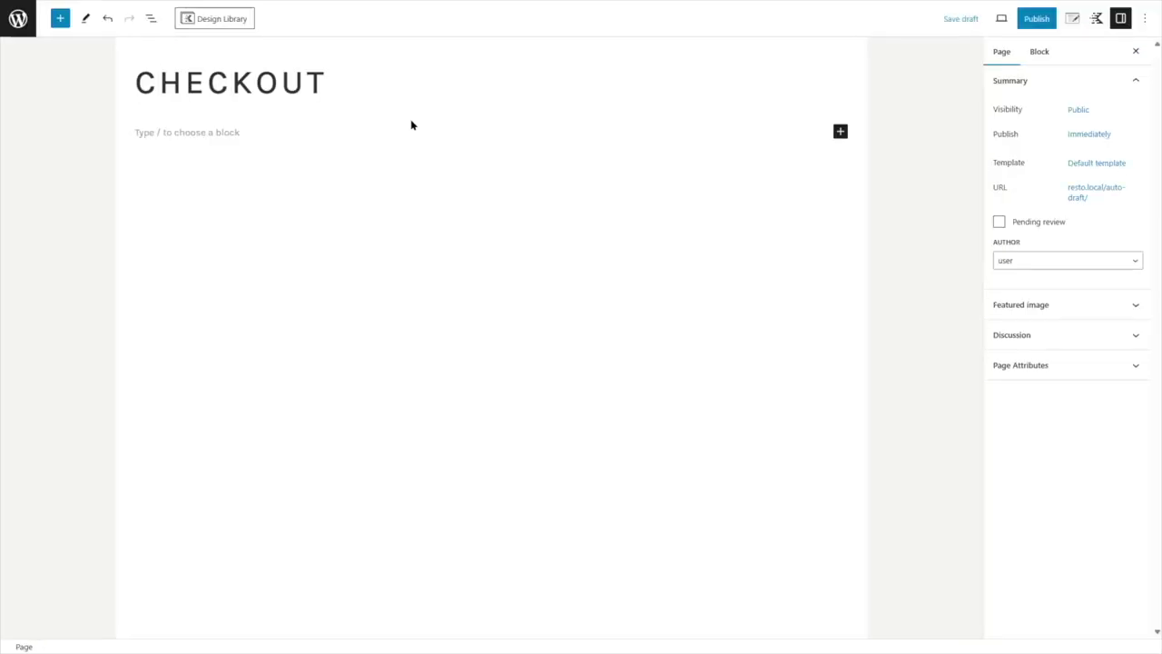
# - Insert the Checkout block into the new page and publish it
pyautogui.click(229, 136)
pyautogui.click(841, 132)
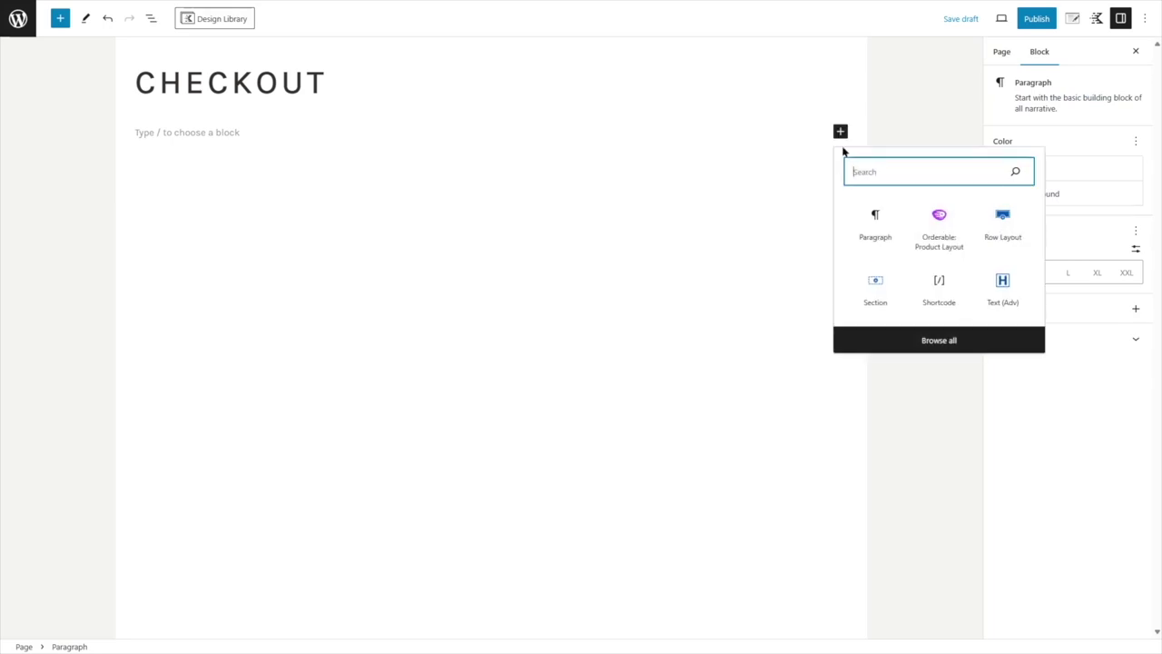
pyautogui.write('check')
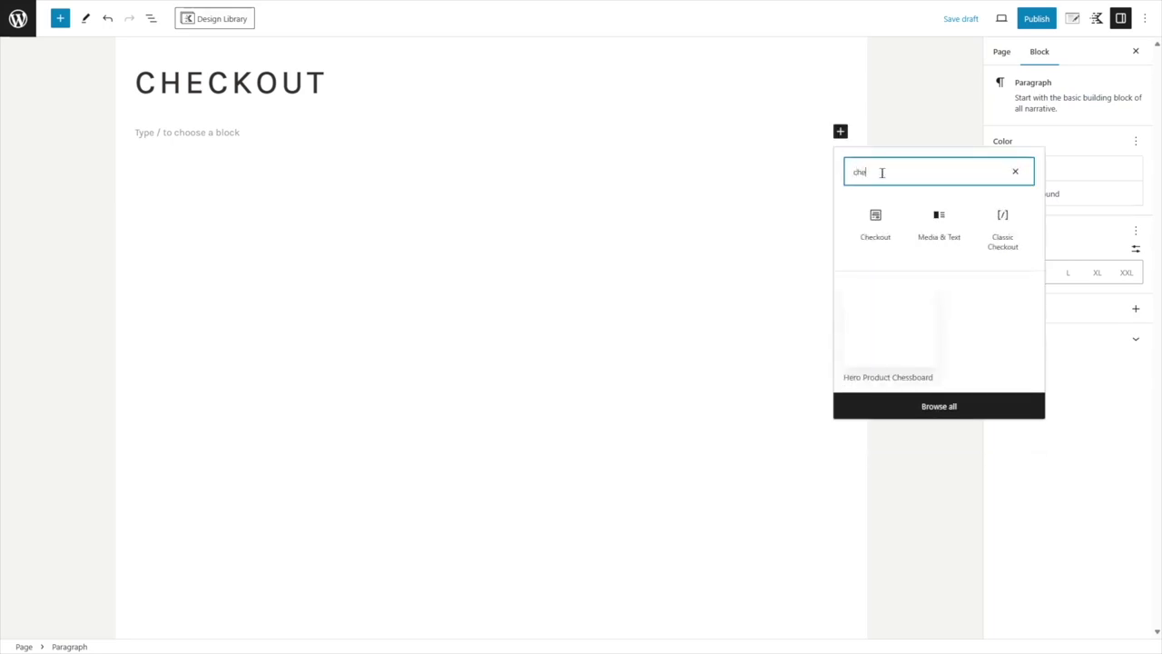
pyautogui.click(885, 247)
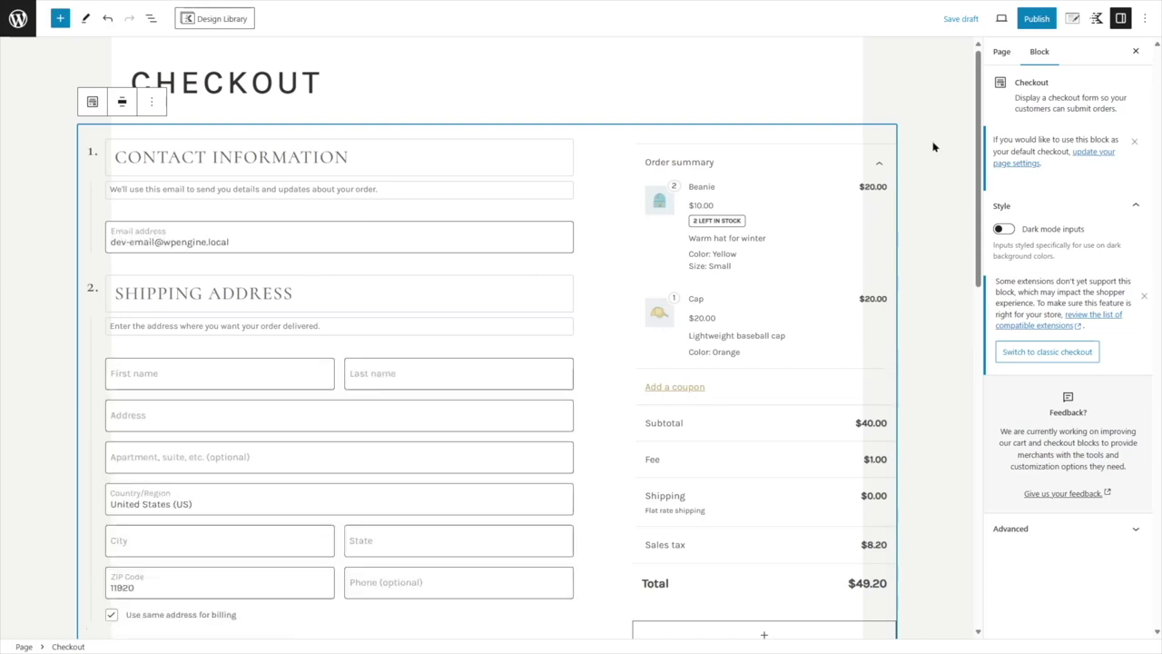
pyautogui.click(1036, 18)
pyautogui.click(1034, 18)
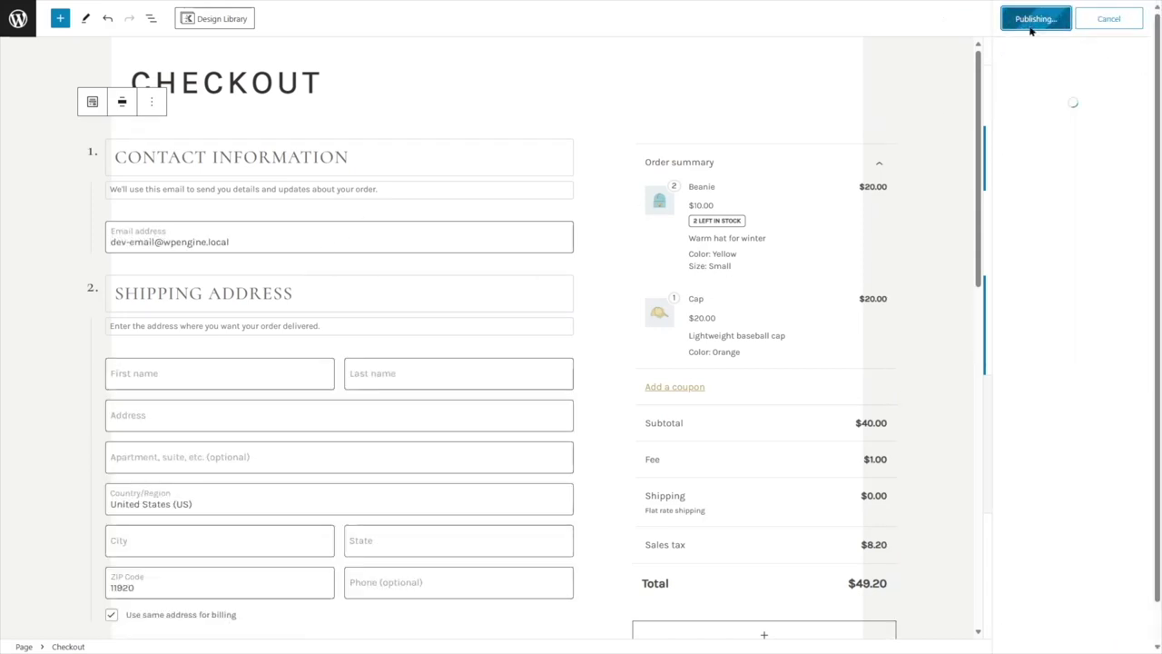
# - Return to the pages list and move the old Checkout page to the trash
pyautogui.click(18, 22)
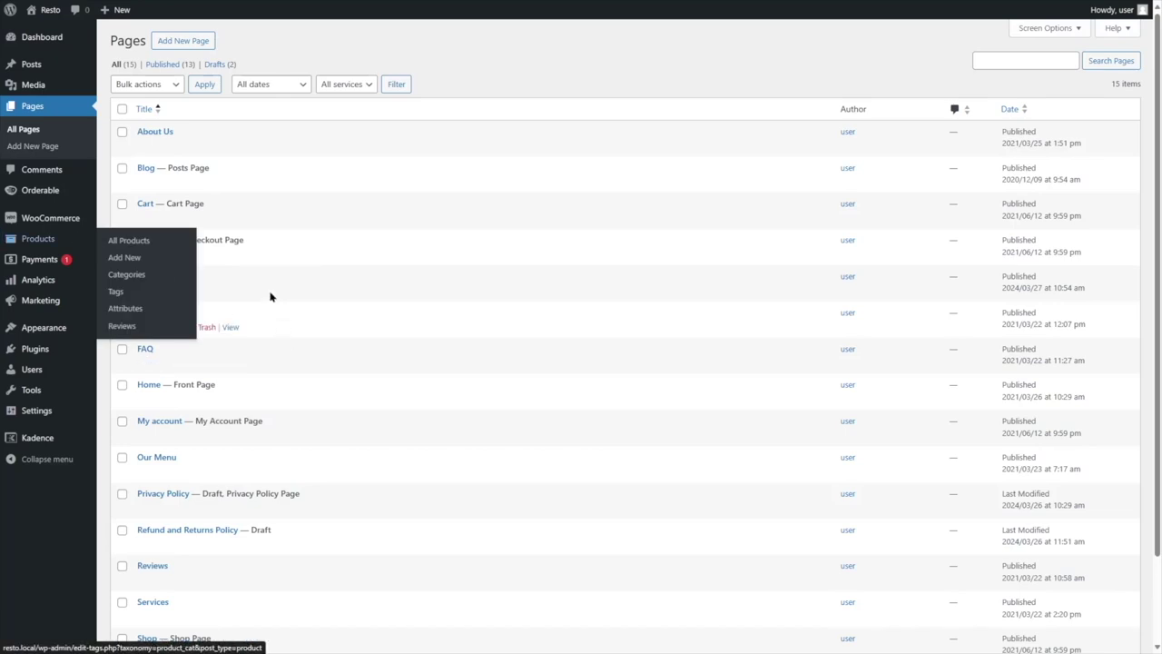
pyautogui.click(209, 257)
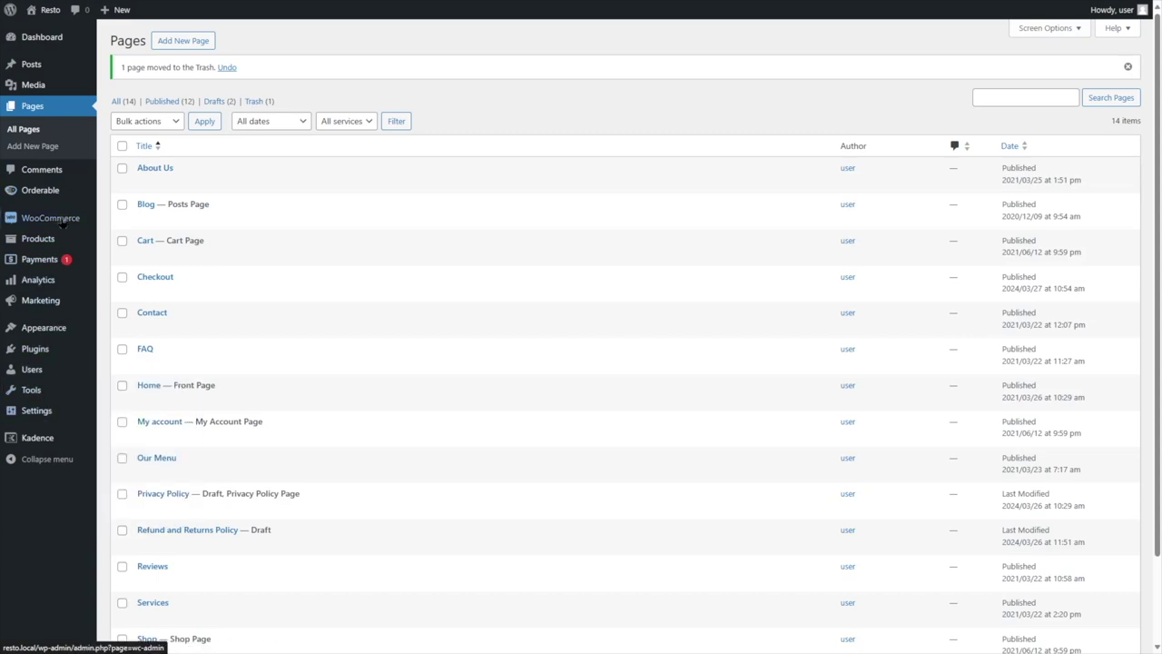
# - Skip WooCommerce's guided setup, set the business location to United States (US) — North Dakota and continue to the store
pyautogui.moveTo(62, 222)
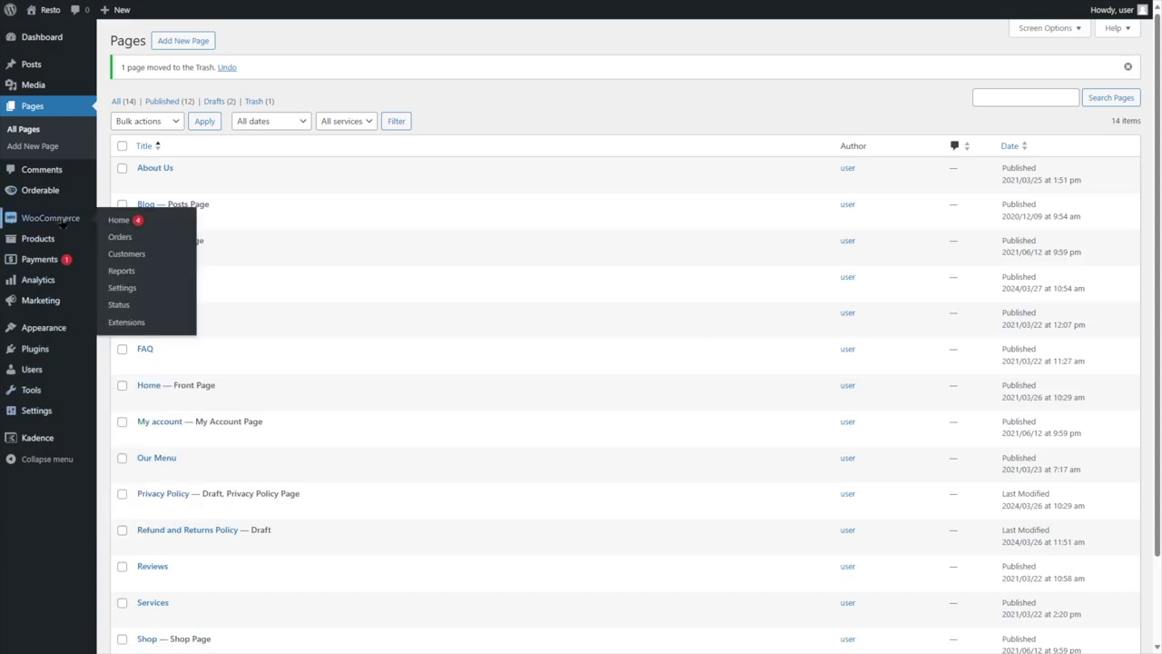
pyautogui.click(62, 222)
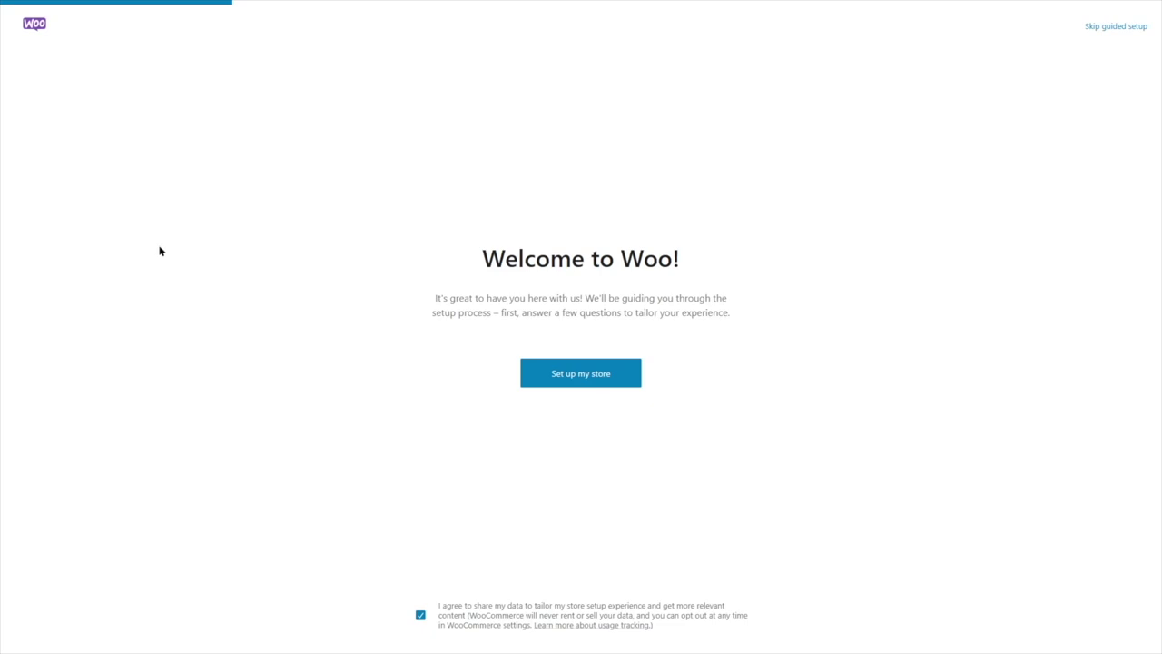
pyautogui.click(1106, 29)
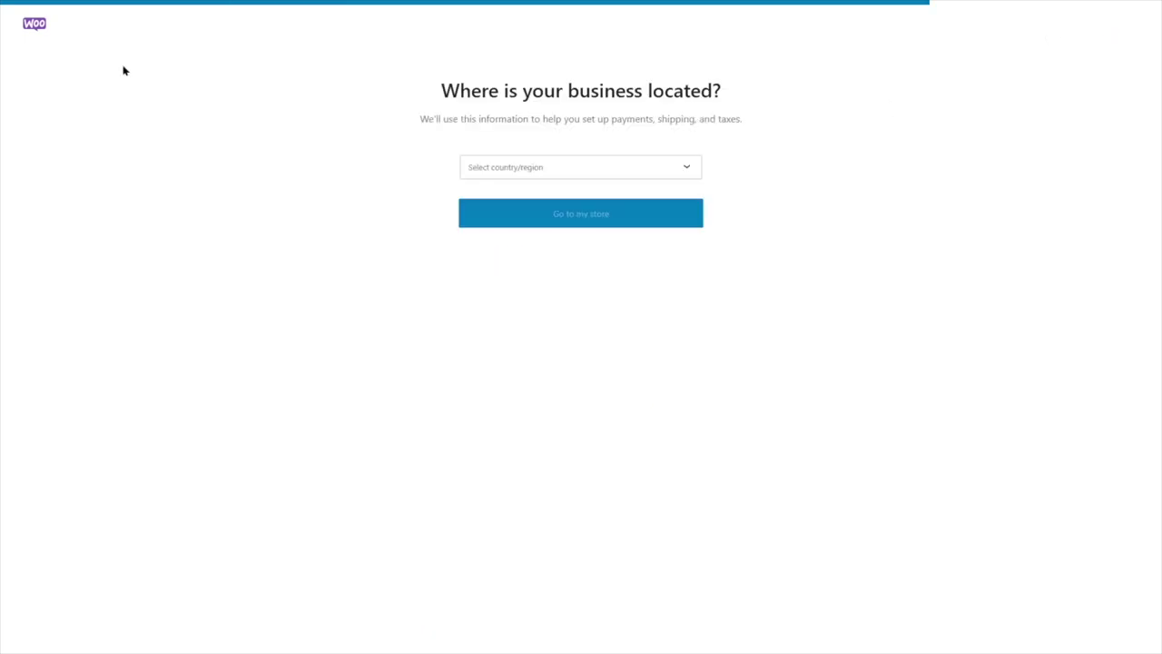
pyautogui.click(556, 170)
pyautogui.write('north d')
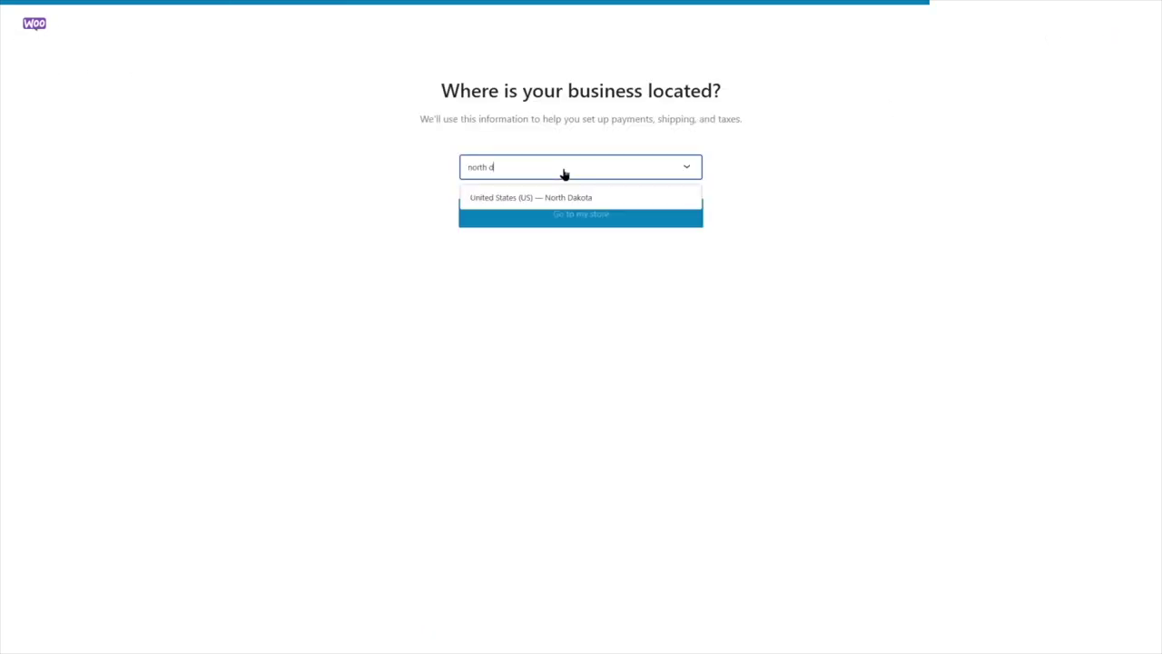
pyautogui.click(561, 200)
pyautogui.click(582, 221)
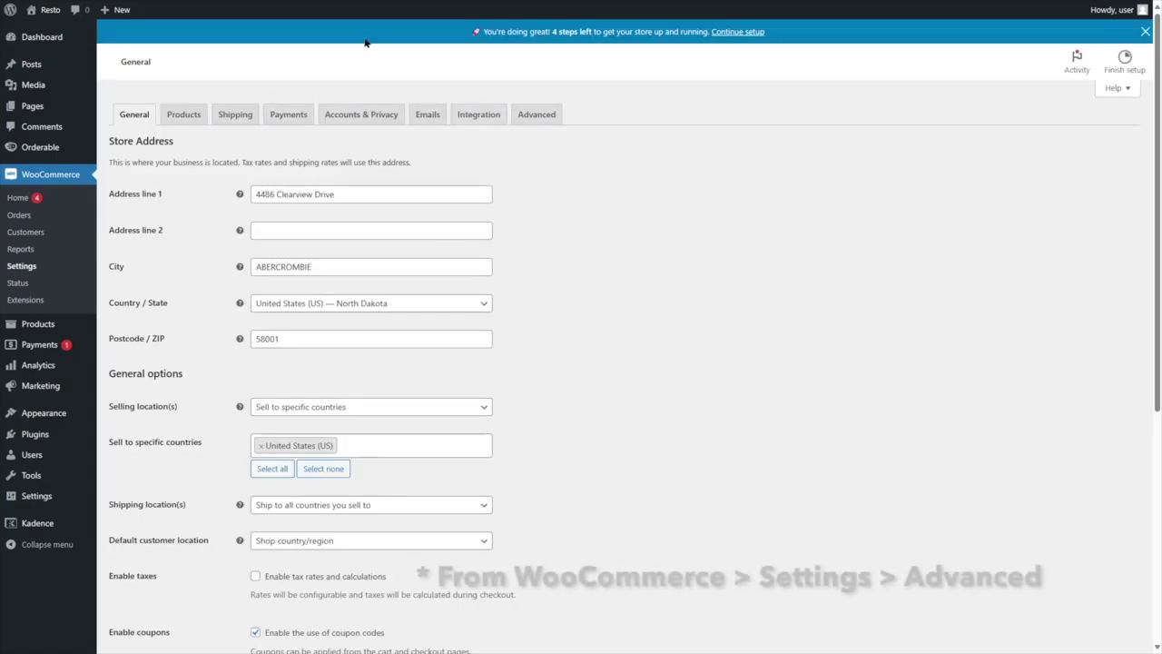
# - Assign Checkout (ID: 1268) as the checkout page in WooCommerce's advanced page setup and save the settings
pyautogui.click(537, 114)
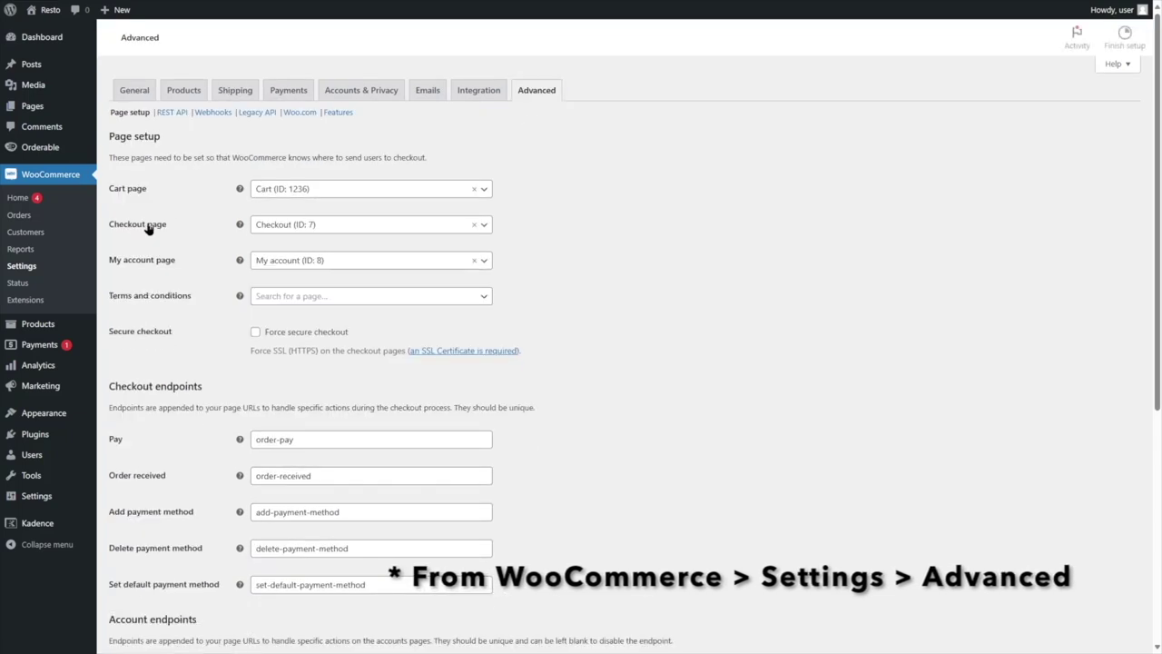
pyautogui.click(484, 251)
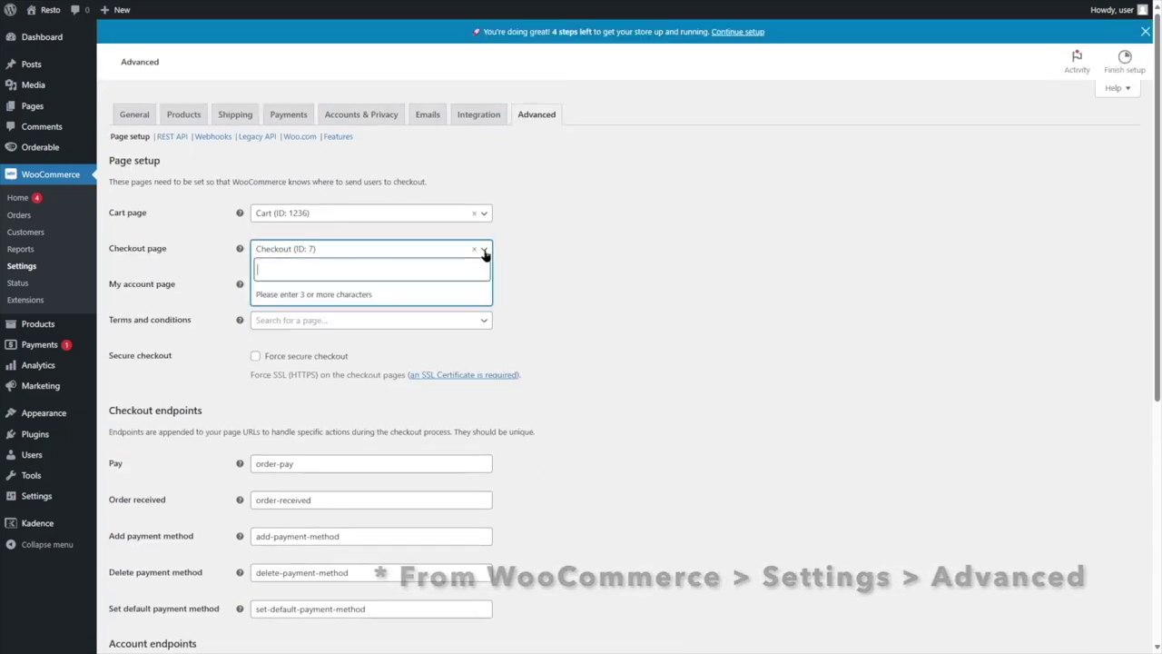
pyautogui.write('checkout')
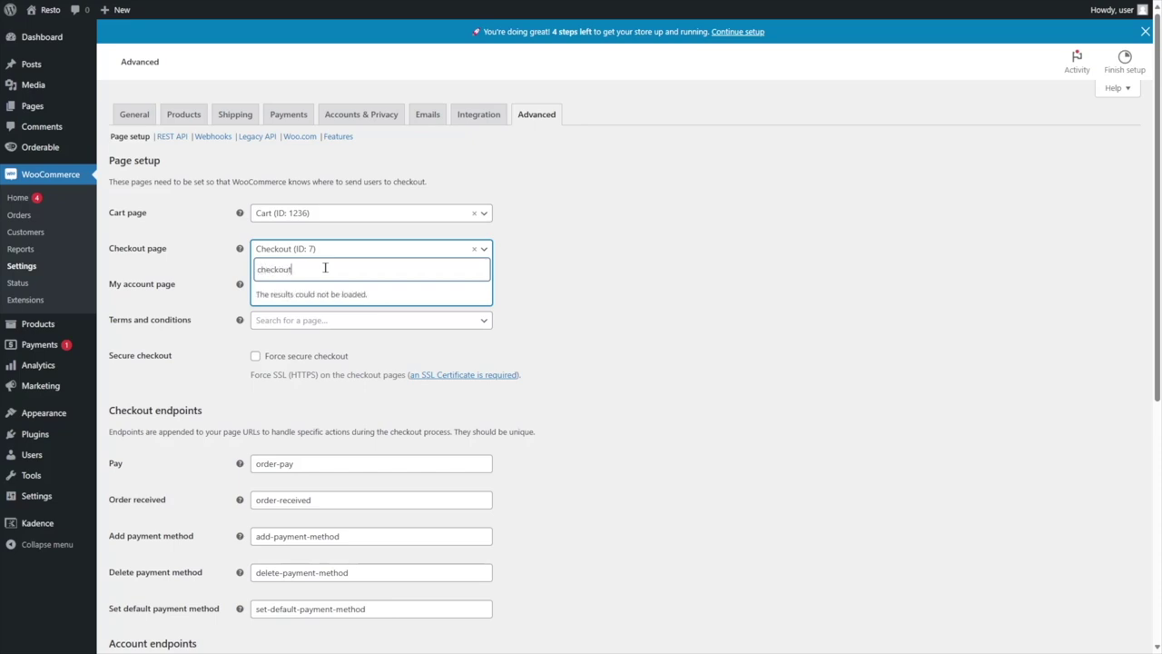
pyautogui.click(307, 294)
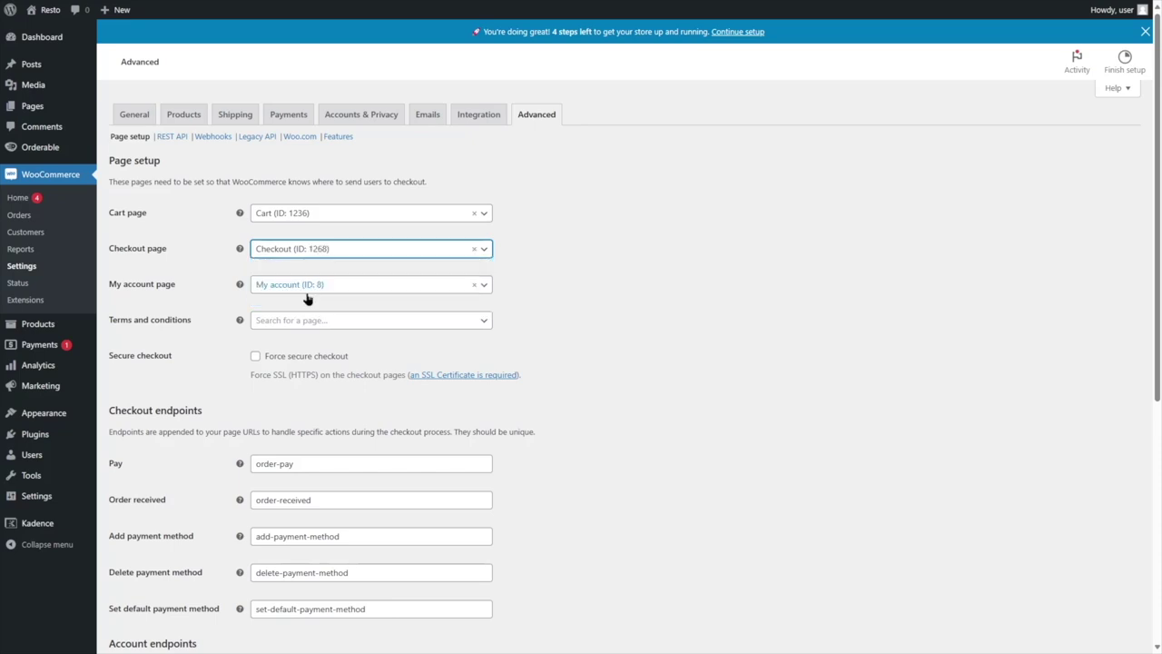
pyautogui.scroll(-5, 571, 257)
pyautogui.click(141, 588)
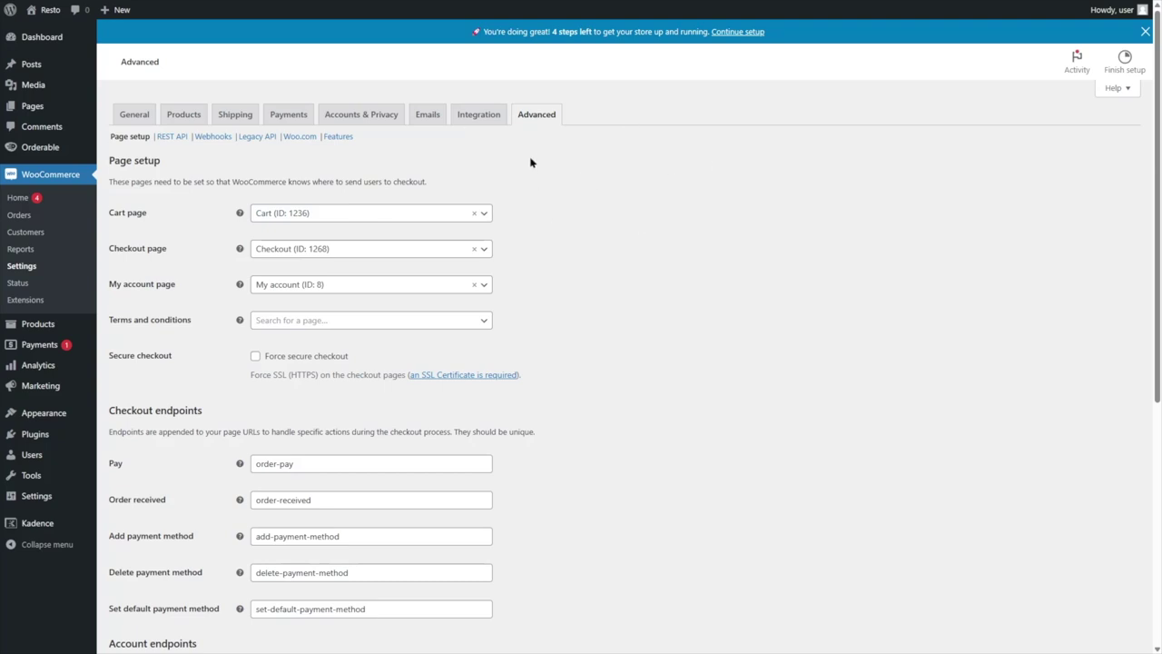
# - Open the payment setup task from the WooCommerce home, dismiss the help notice, review the providers and install Stripe
pyautogui.click(82, 196)
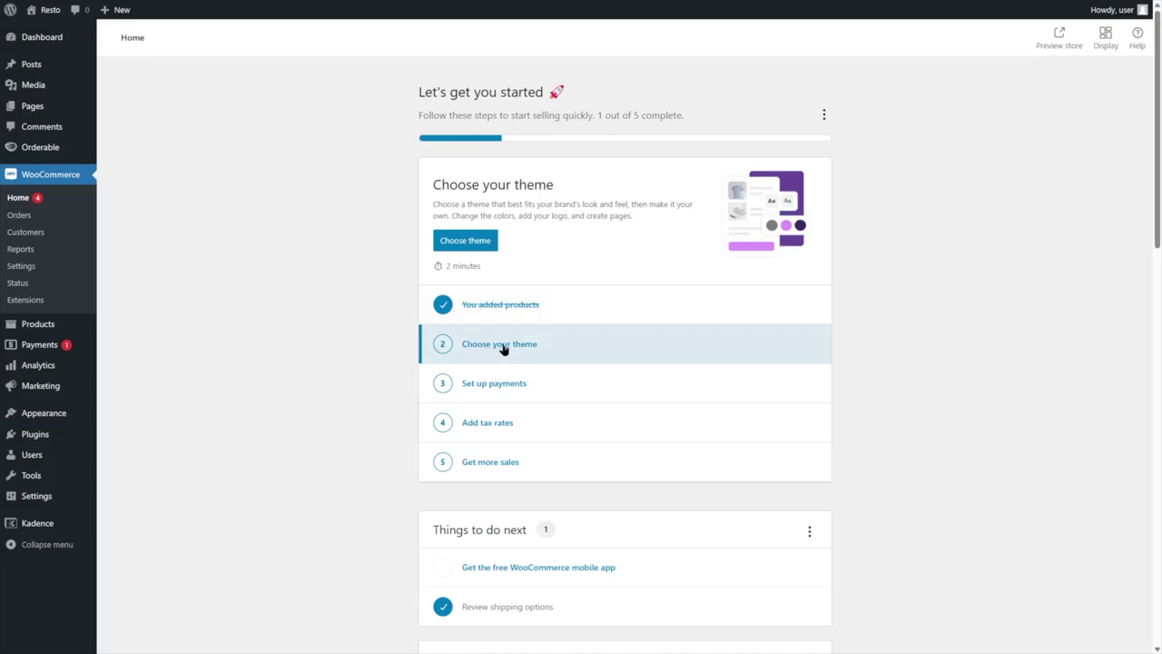
pyautogui.click(489, 391)
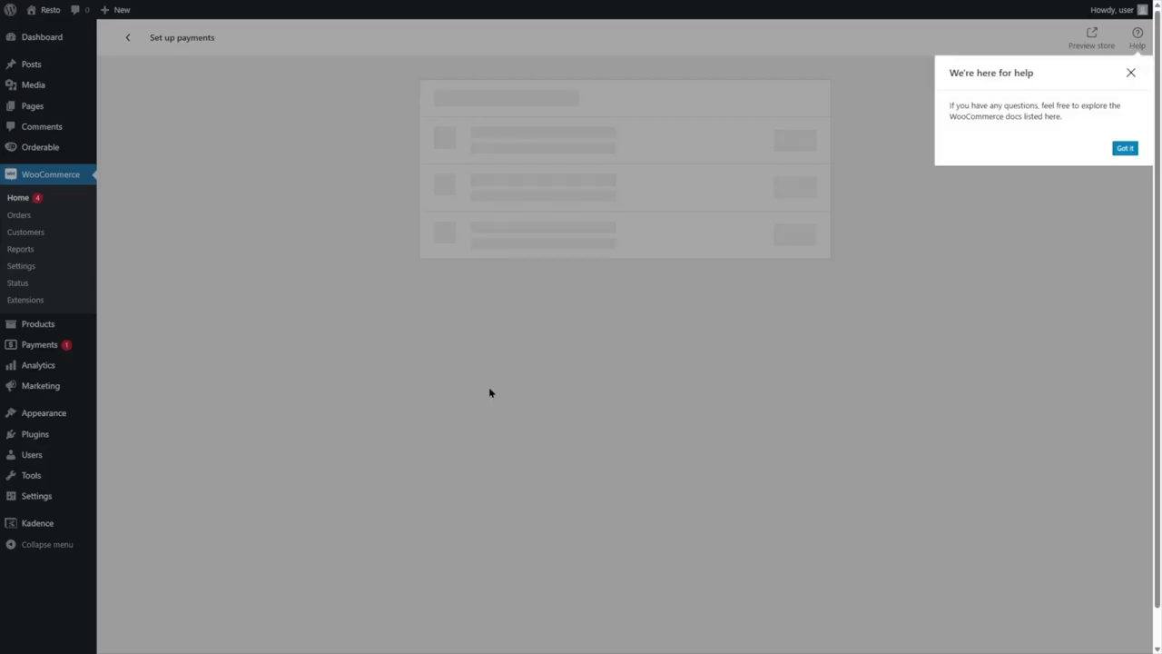
pyautogui.click(1130, 73)
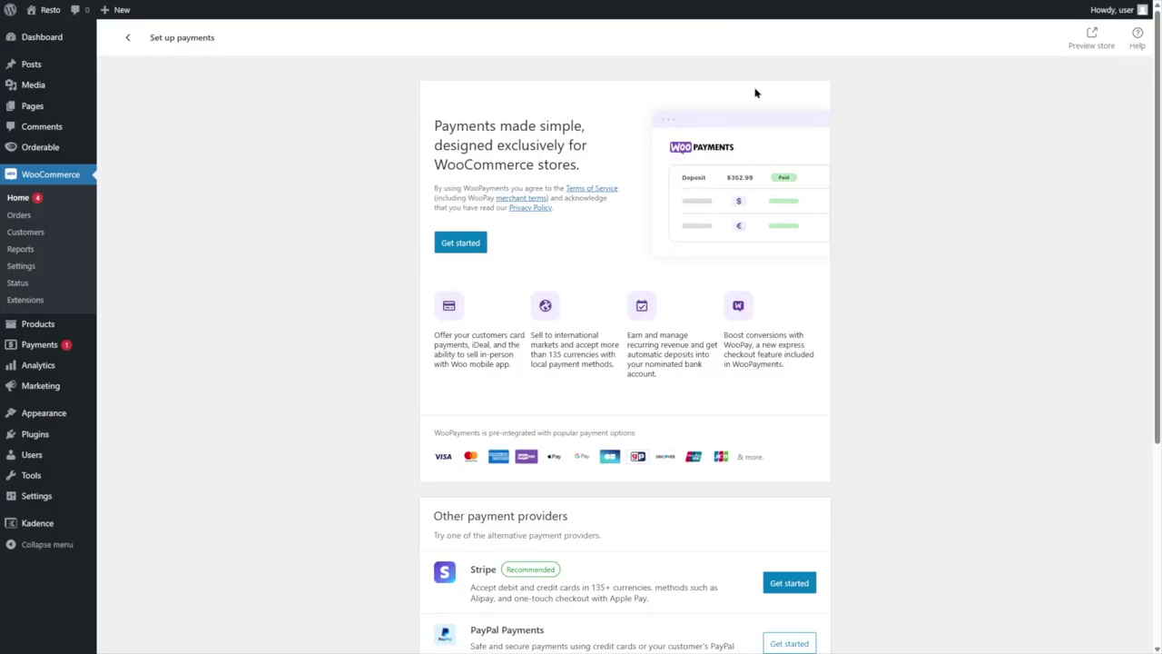
pyautogui.scroll(-3, 766, 128)
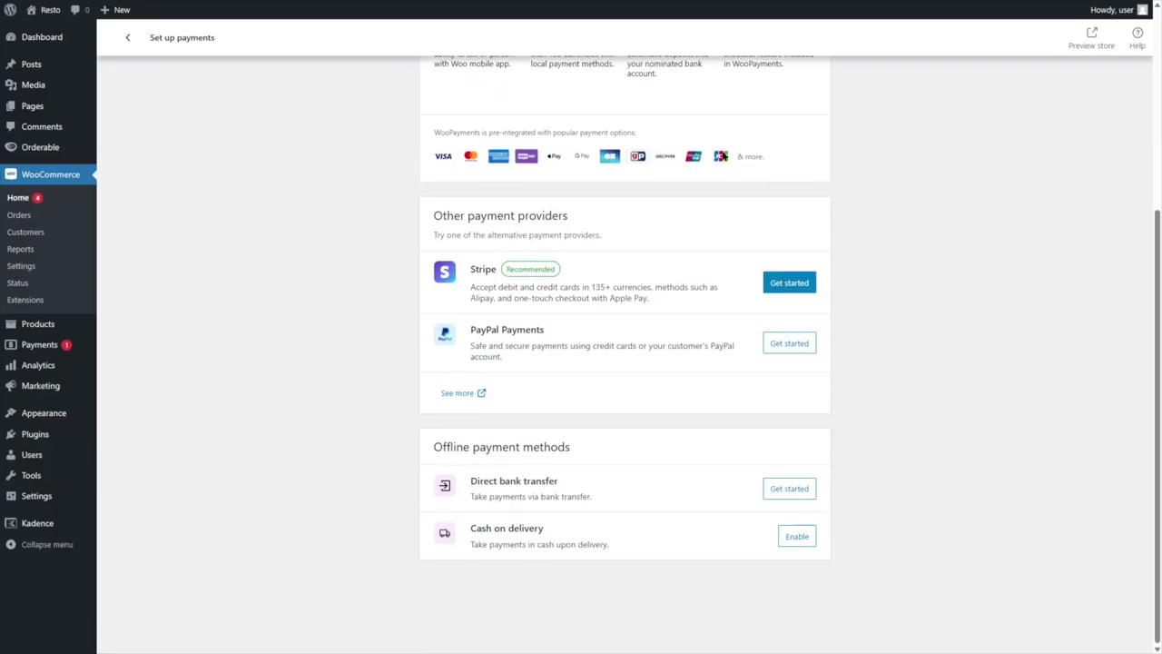
pyautogui.scroll(3, 576, 271)
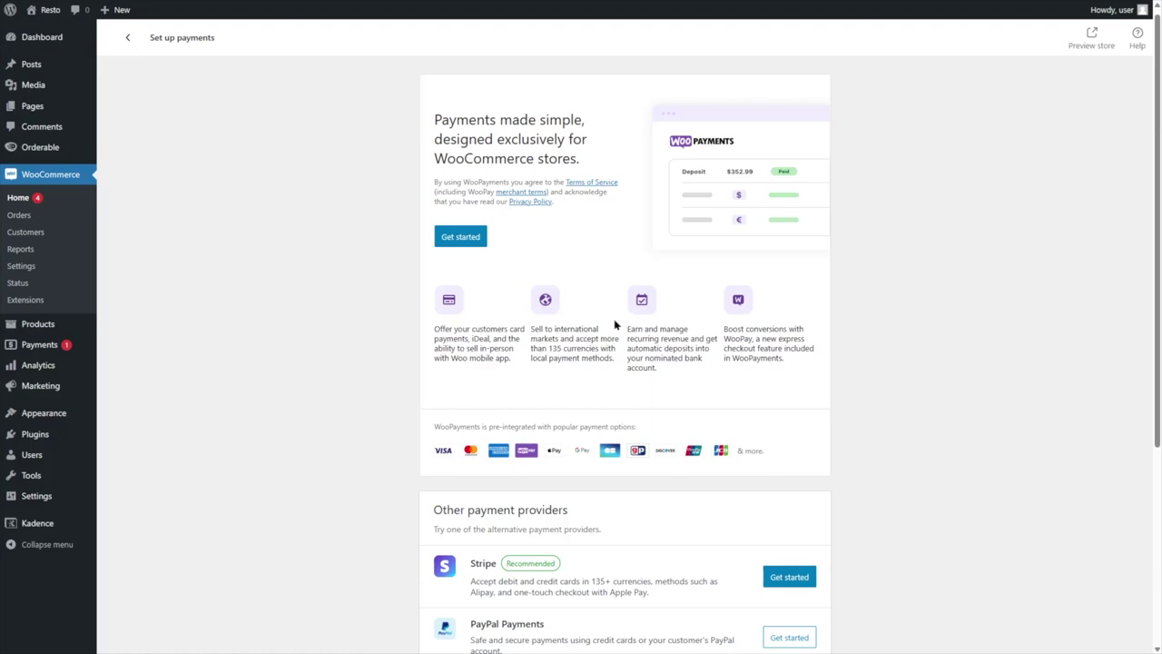
pyautogui.scroll(-3, 608, 332)
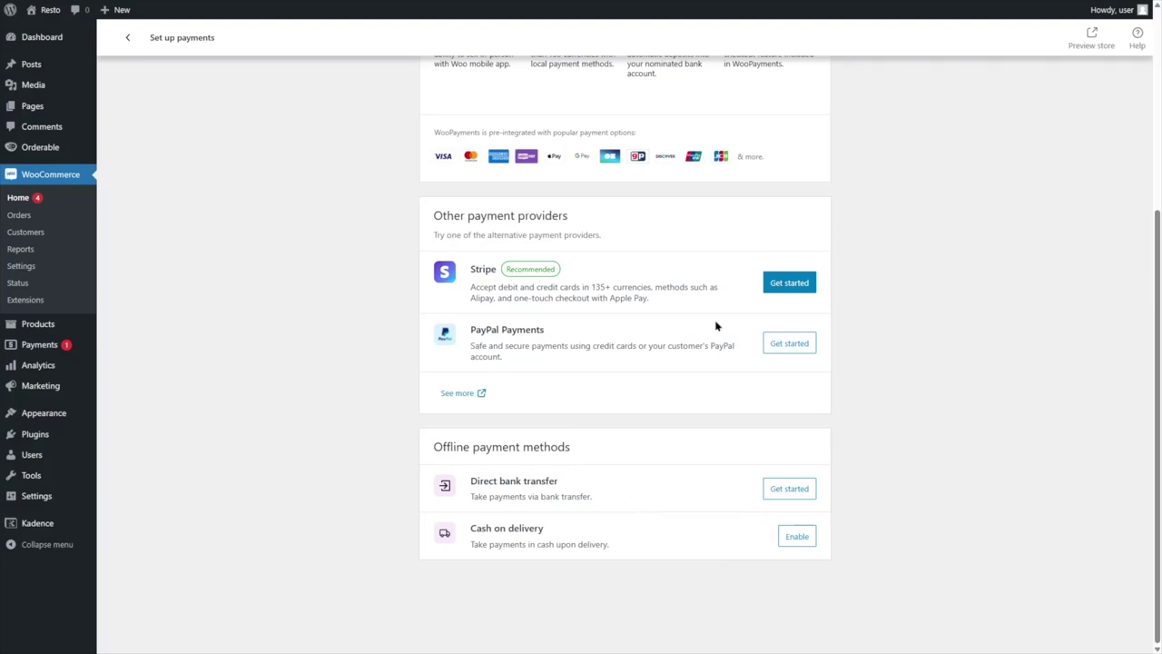
pyautogui.click(781, 288)
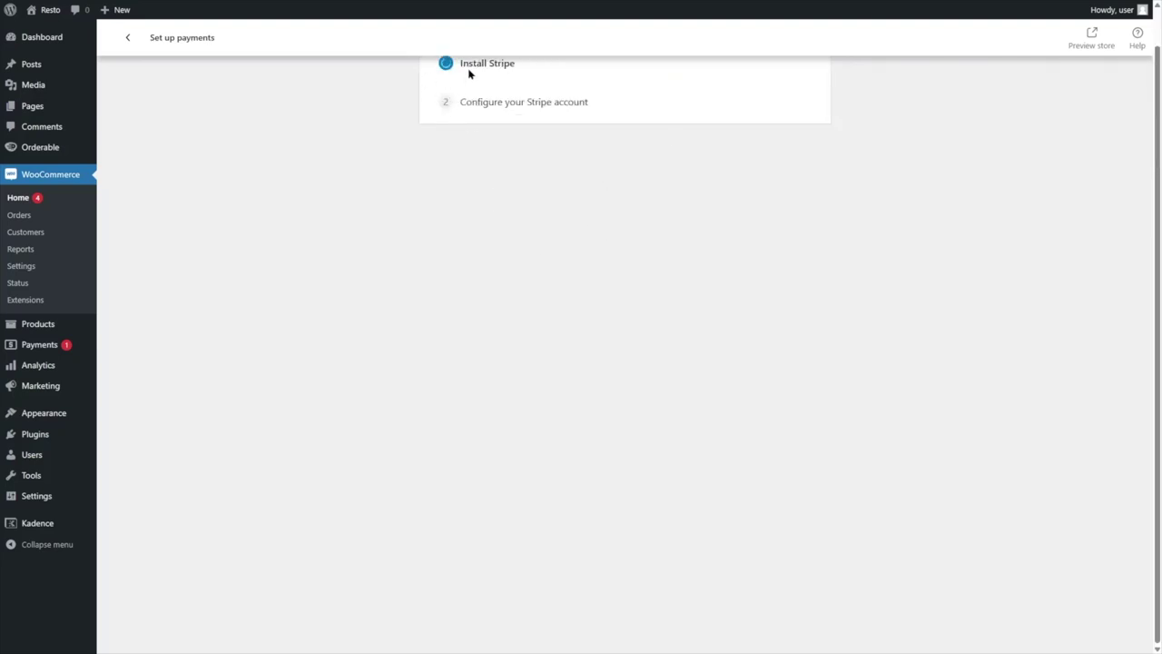
pyautogui.scroll(1, 500, 97)
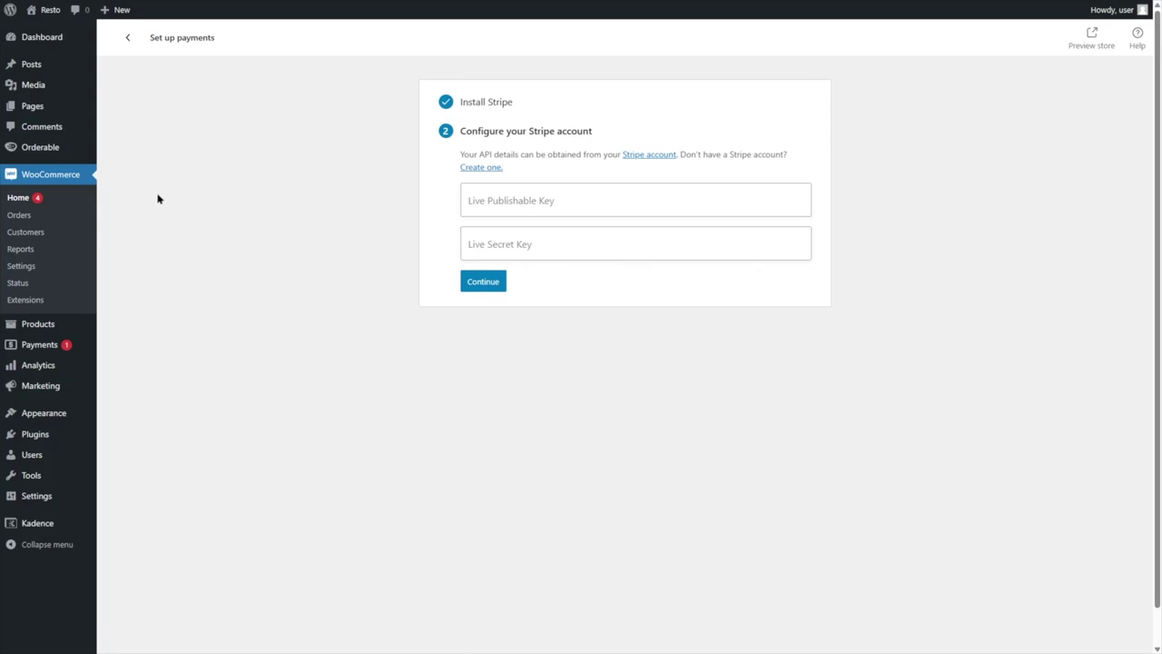
# - Leave the Stripe account configuration, reopen the payment setup task and start the direct bank transfer setup
pyautogui.click(127, 36)
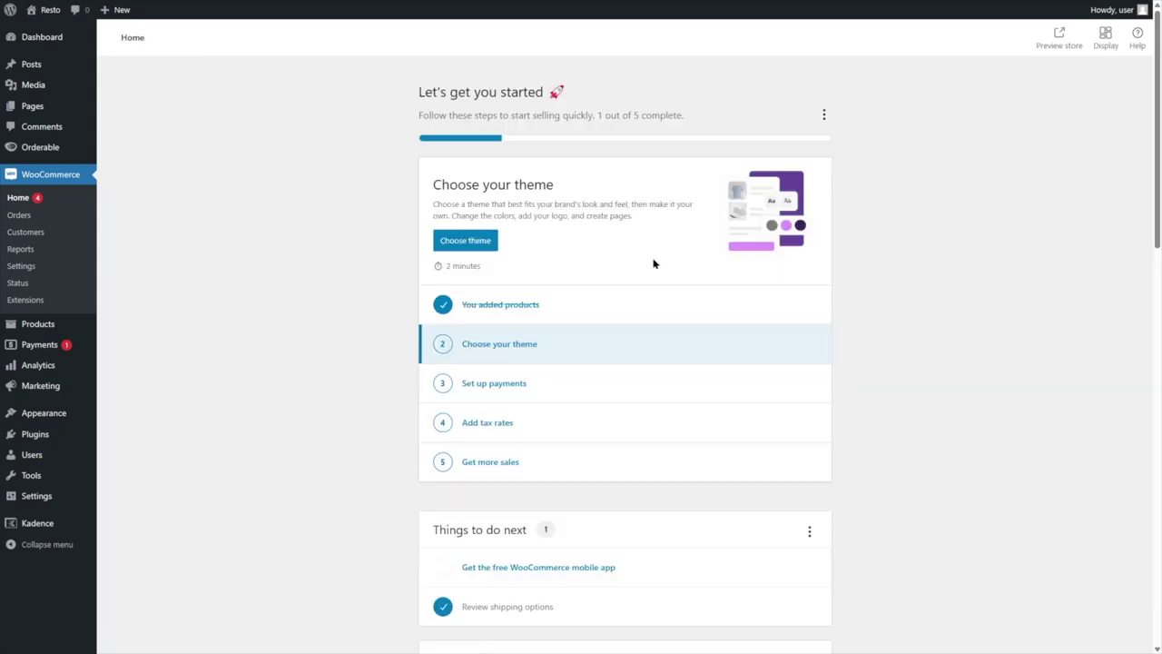
pyautogui.scroll(-3, 872, 273)
pyautogui.scroll(2, 872, 272)
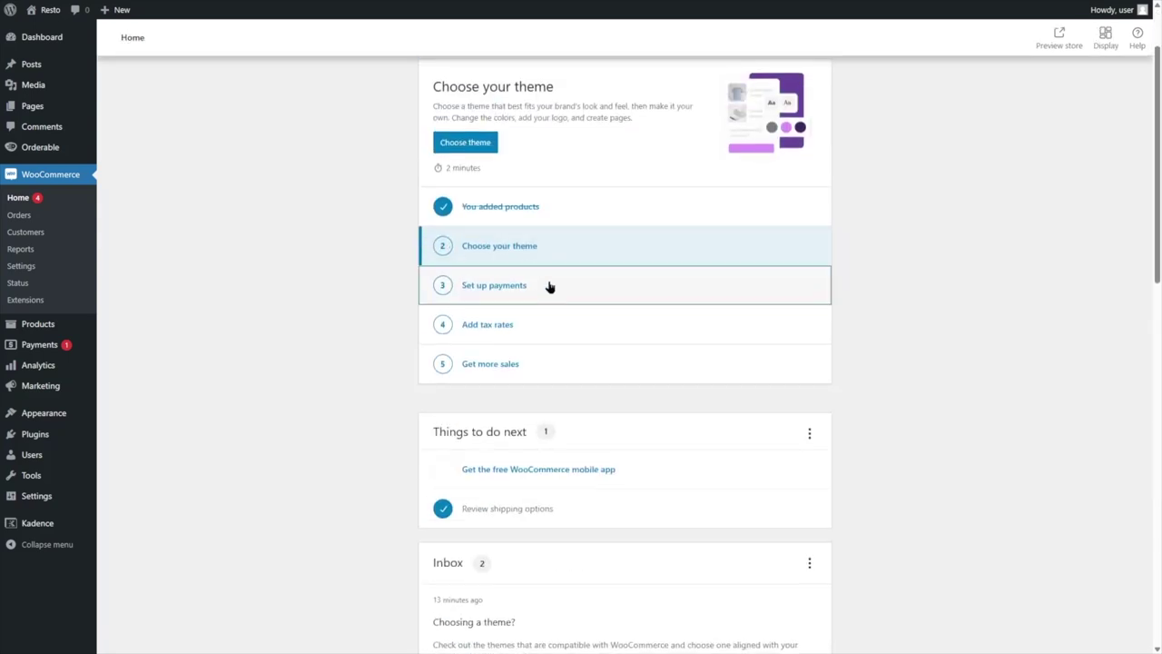
pyautogui.click(544, 285)
pyautogui.scroll(-4, 952, 209)
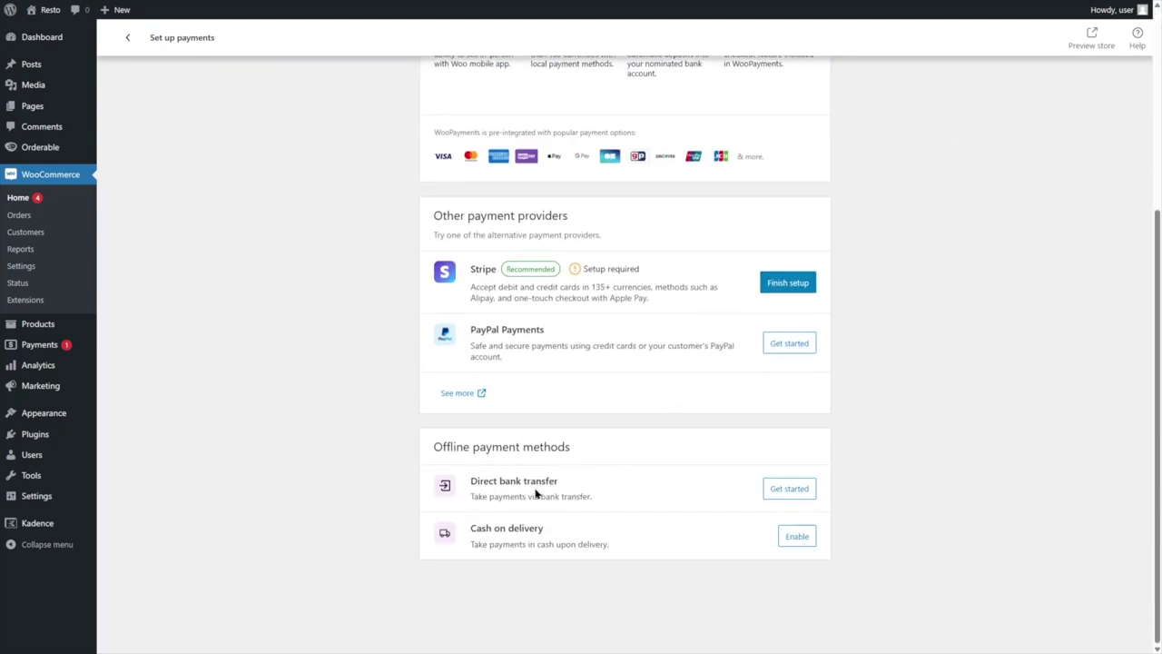
pyautogui.click(800, 495)
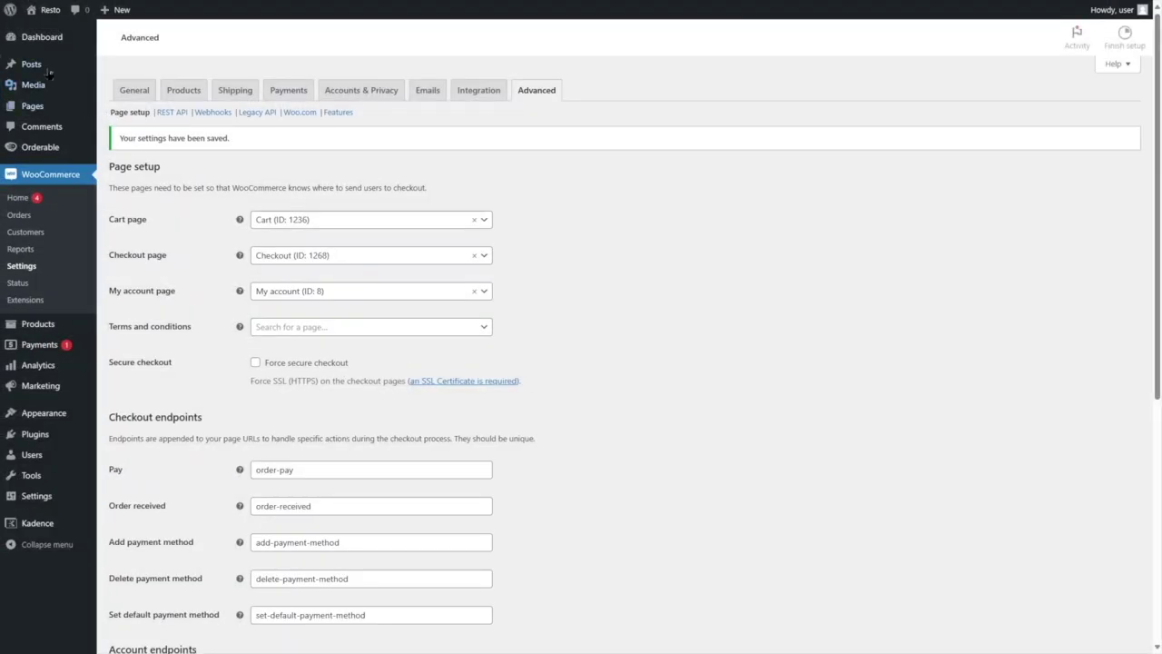
# - View the live Checkout page from the pages list and check its form, shipping options, payment section and totals
pyautogui.click(50, 105)
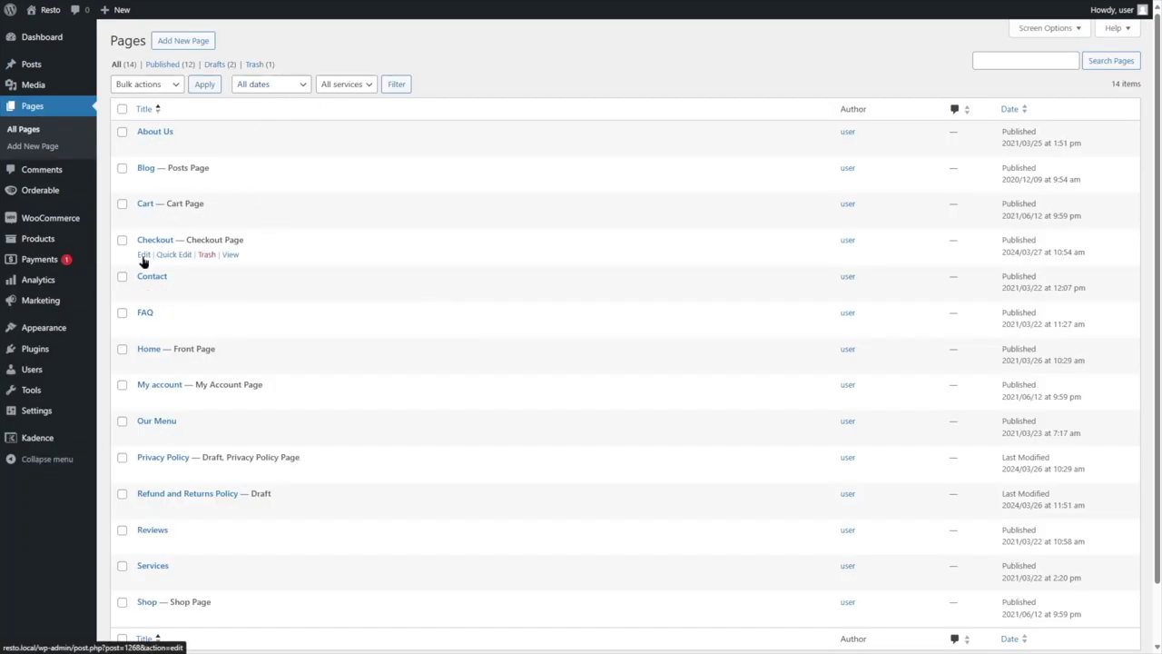
pyautogui.click(228, 257)
pyautogui.scroll(-5, 851, 238)
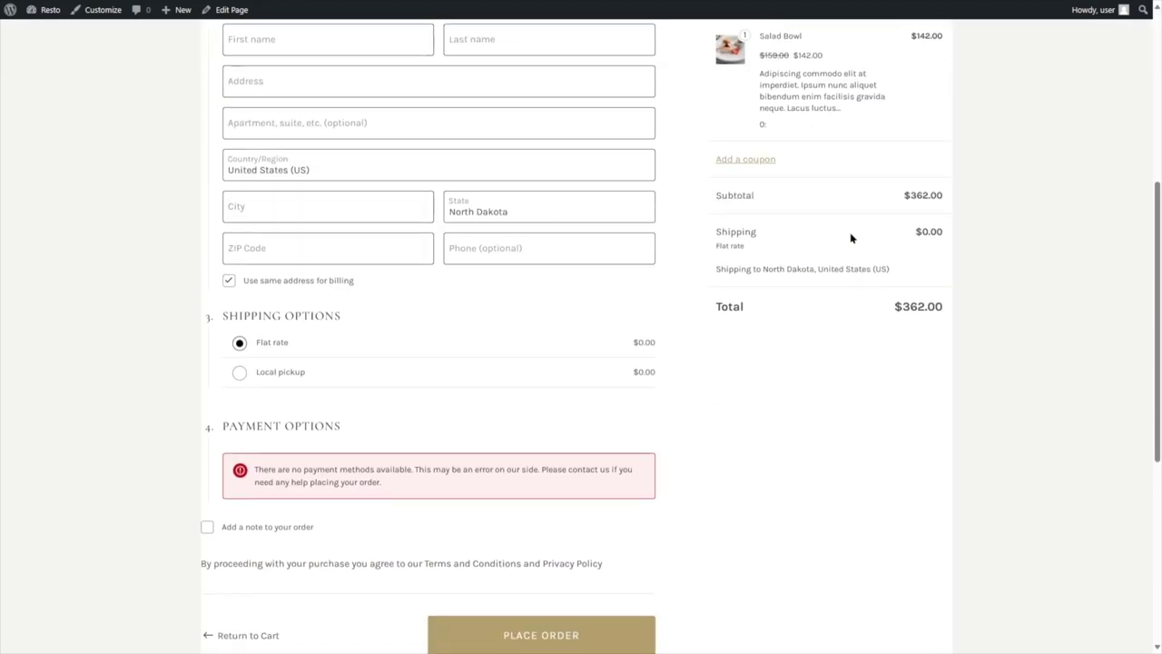
pyautogui.scroll(5, 850, 238)
# - Go to the live home page, open the cart and proceed to checkout
pyautogui.moveTo(50, 10)
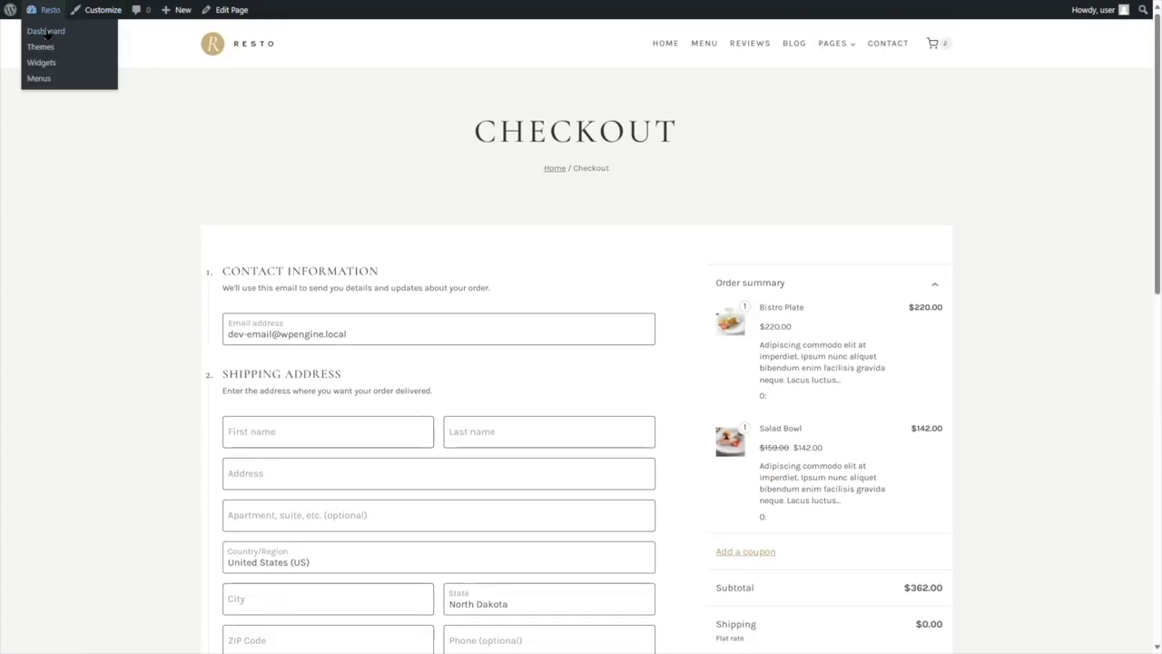
pyautogui.click(46, 31)
pyautogui.moveTo(50, 10)
pyautogui.click(58, 32)
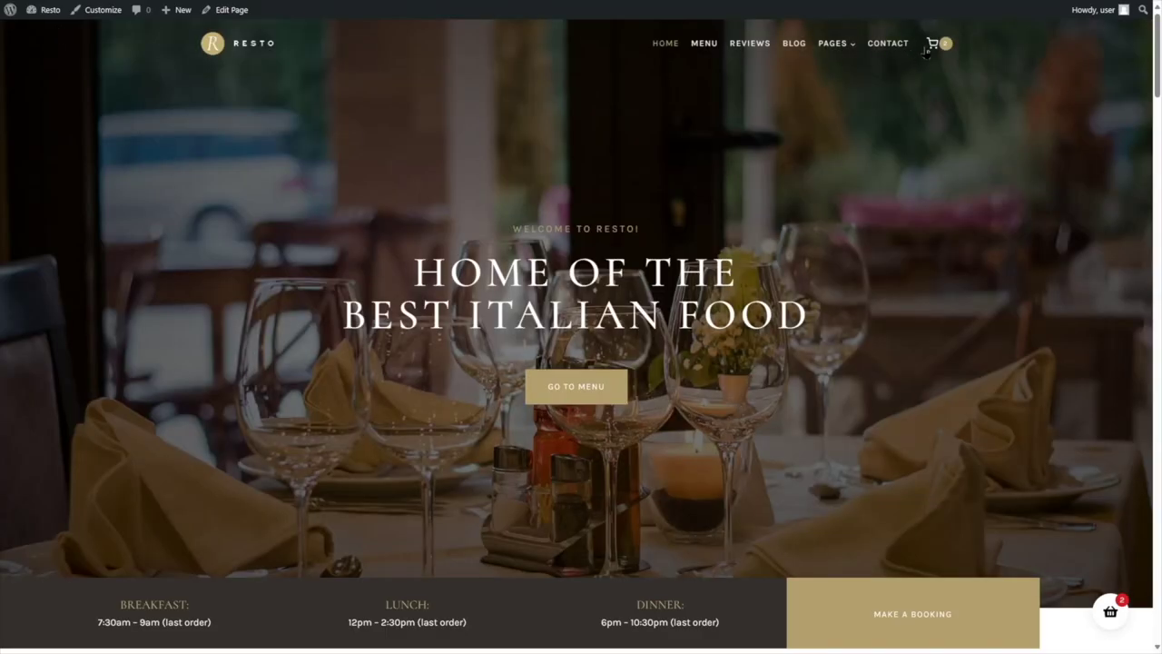
pyautogui.click(928, 49)
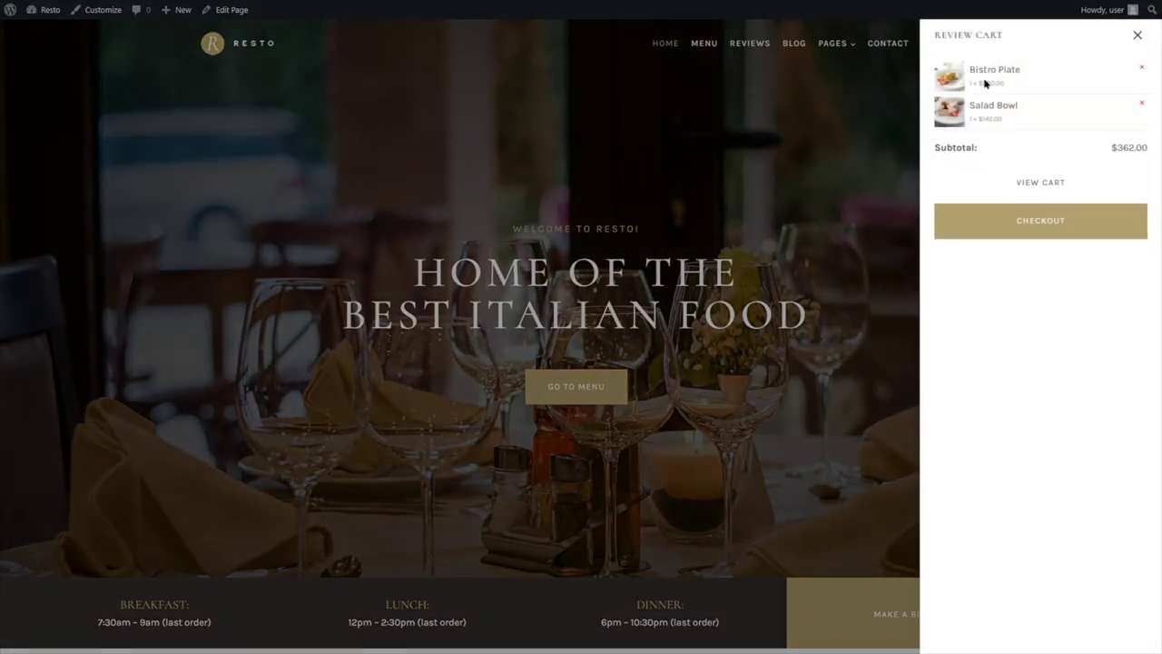
pyautogui.click(1057, 228)
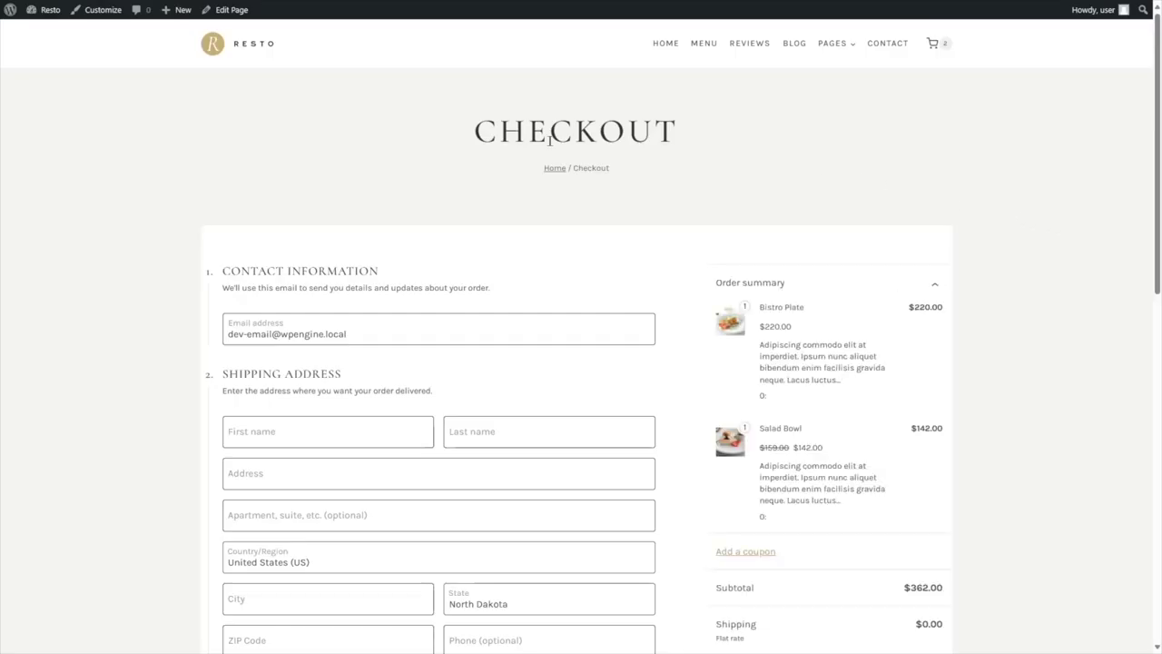
# - Review the checkout page's contact, shipping address, shipping options, payment options and order summary sections
pyautogui.scroll(-2, 511, 148)
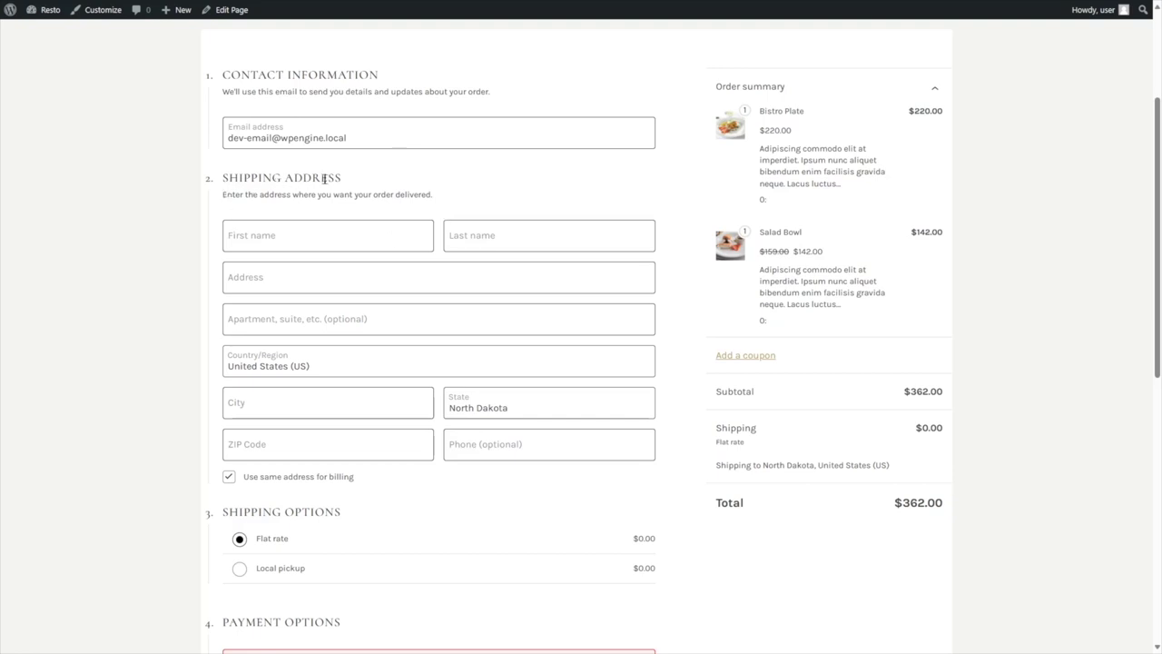
pyautogui.scroll(-2, 352, 386)
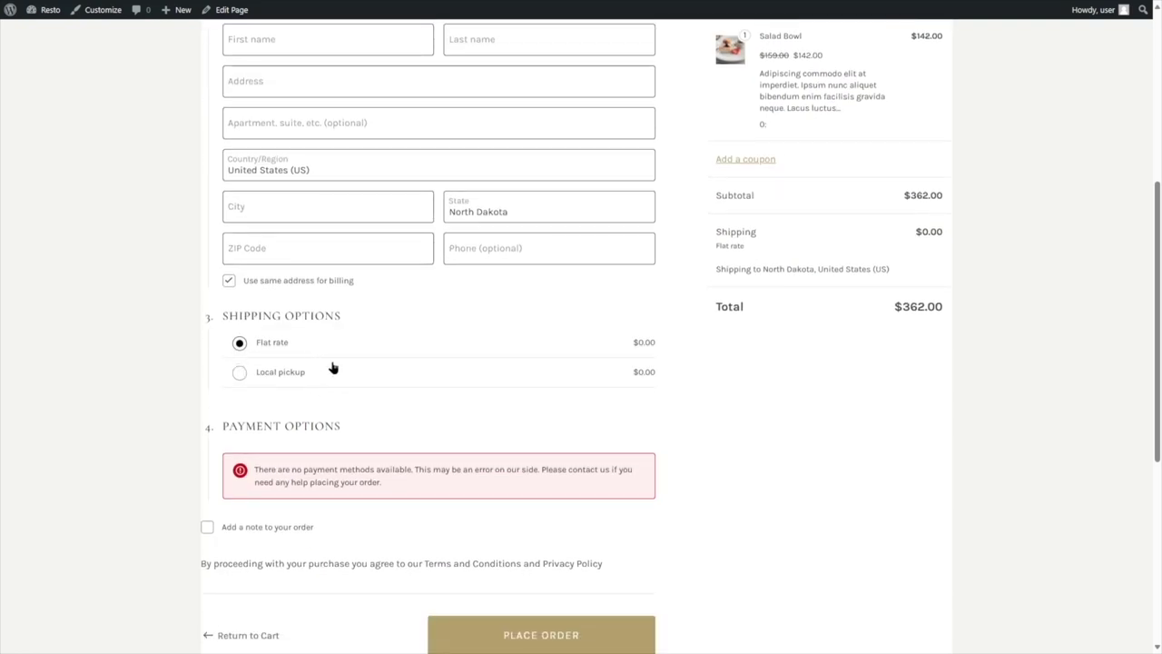
pyautogui.scroll(4, 427, 335)
pyautogui.scroll(-2, 456, 360)
pyautogui.scroll(-4, 822, 277)
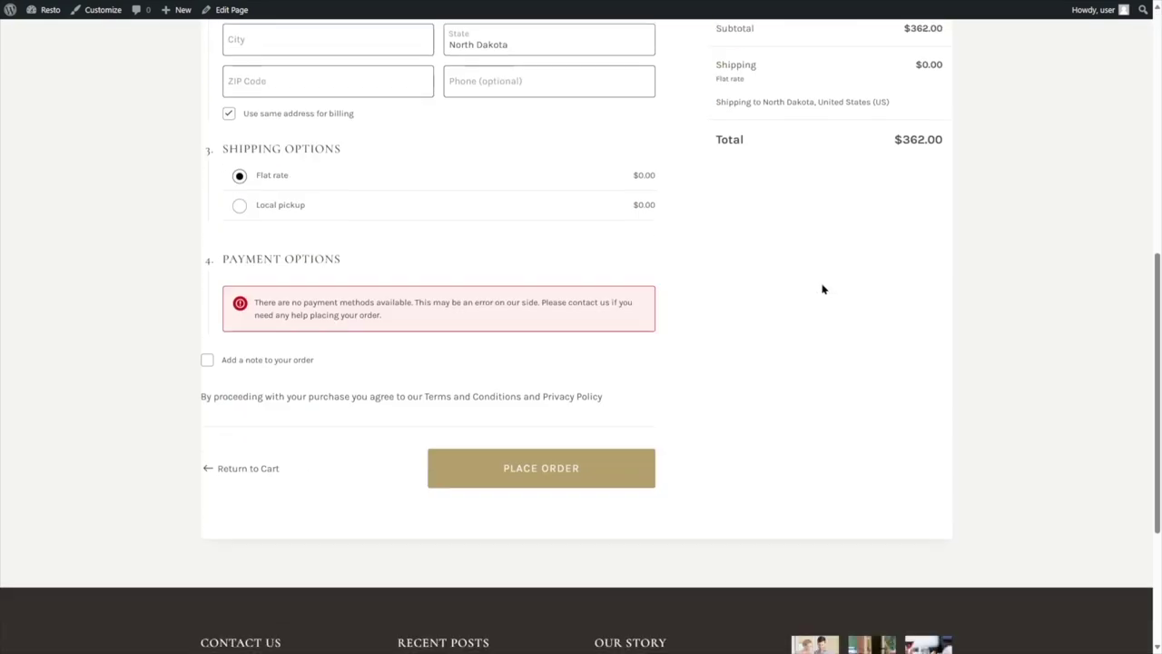
pyautogui.scroll(4, 540, 457)
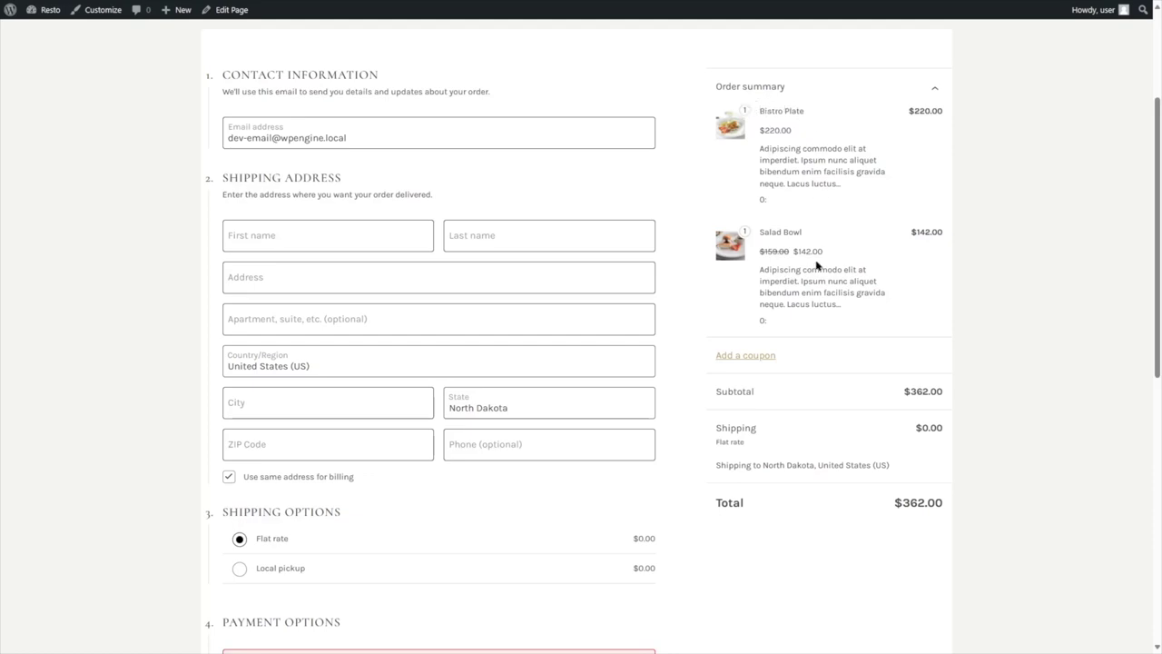
pyautogui.scroll(3, 834, 292)
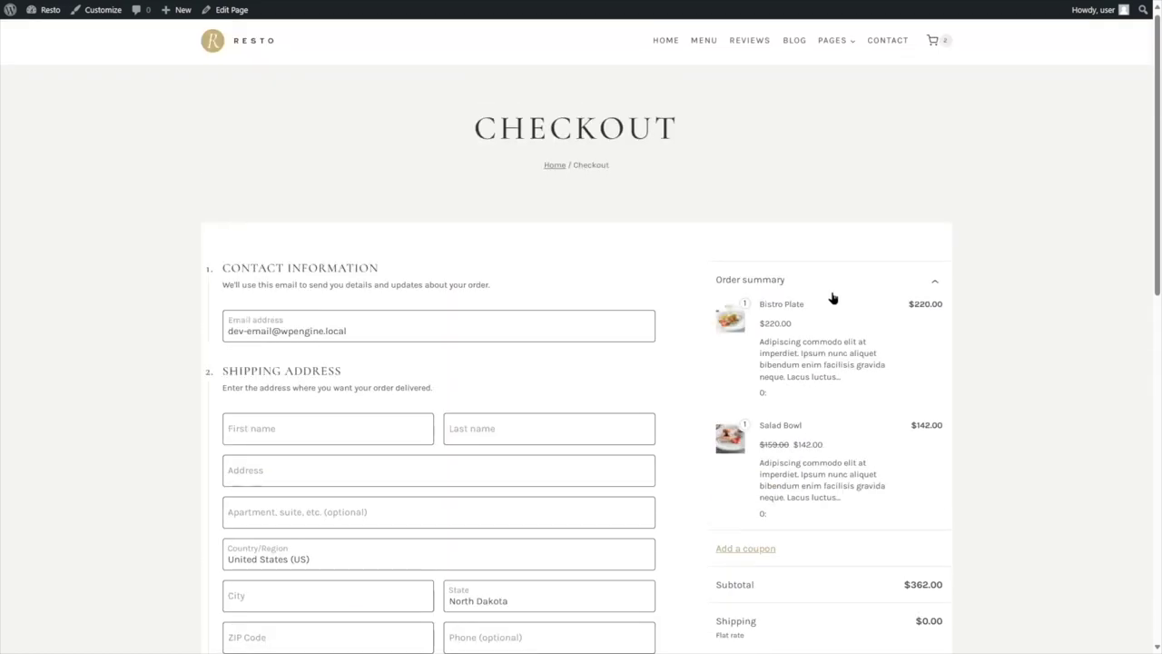
# - Open the cart and remove the Bistro Plate and the Salad Bowl
pyautogui.click(936, 50)
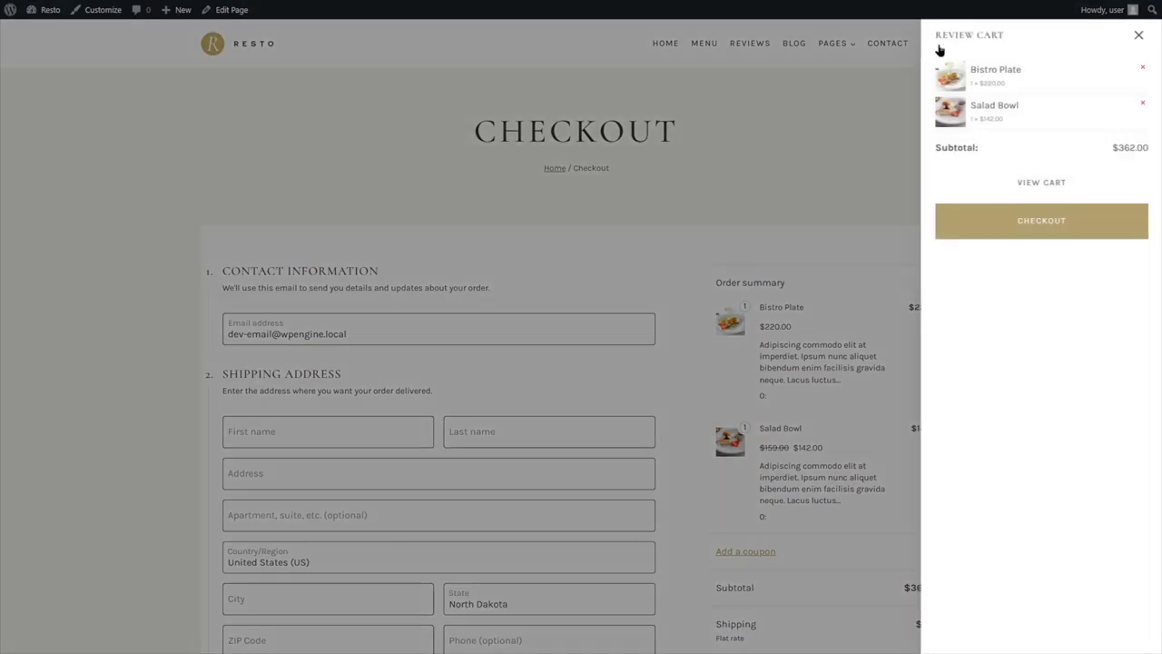
pyautogui.click(1141, 70)
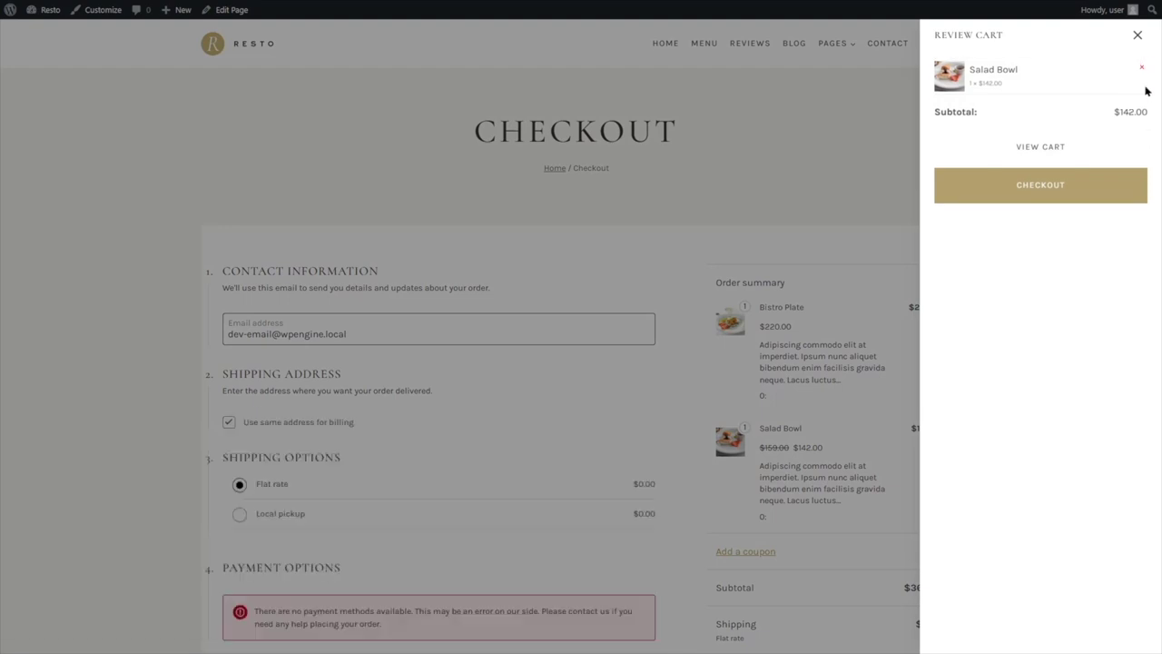
pyautogui.click(1142, 69)
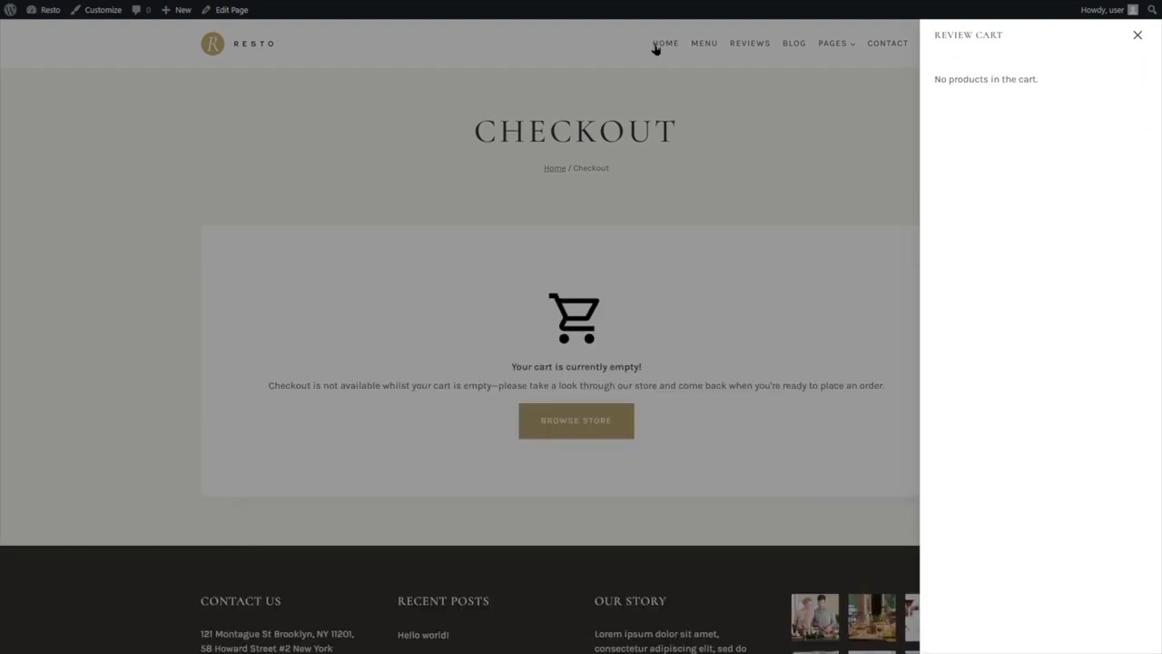
# - Close the cart, return to the site's home page and look over its content
pyautogui.click(653, 47)
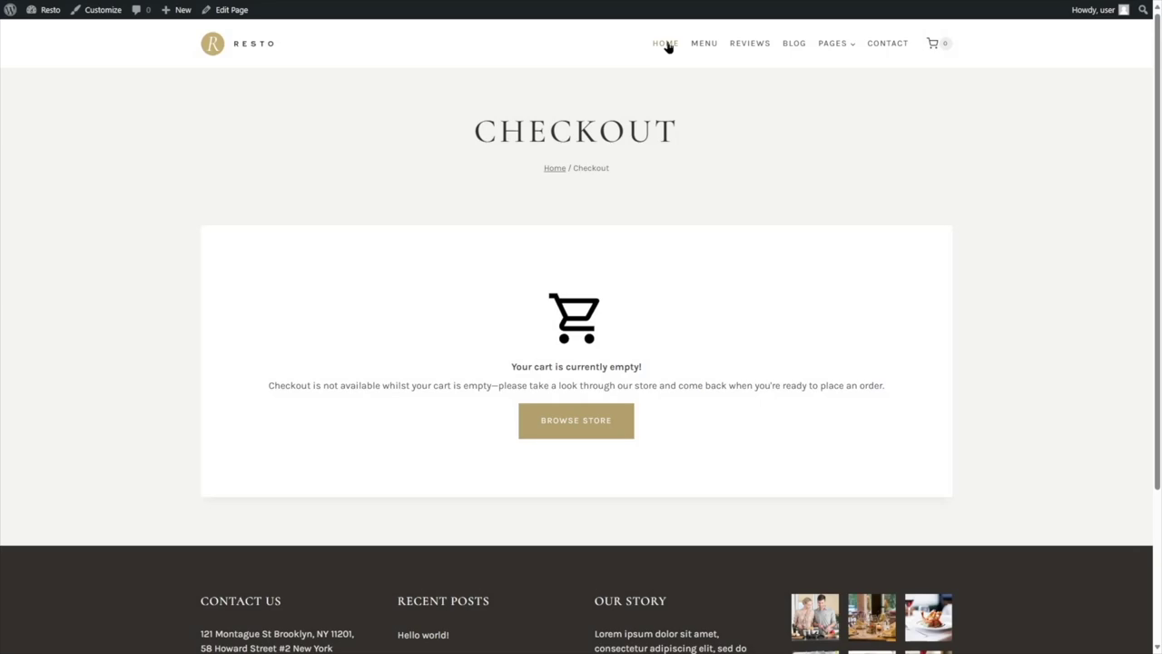
pyautogui.click(665, 45)
pyautogui.scroll(-5, 399, 218)
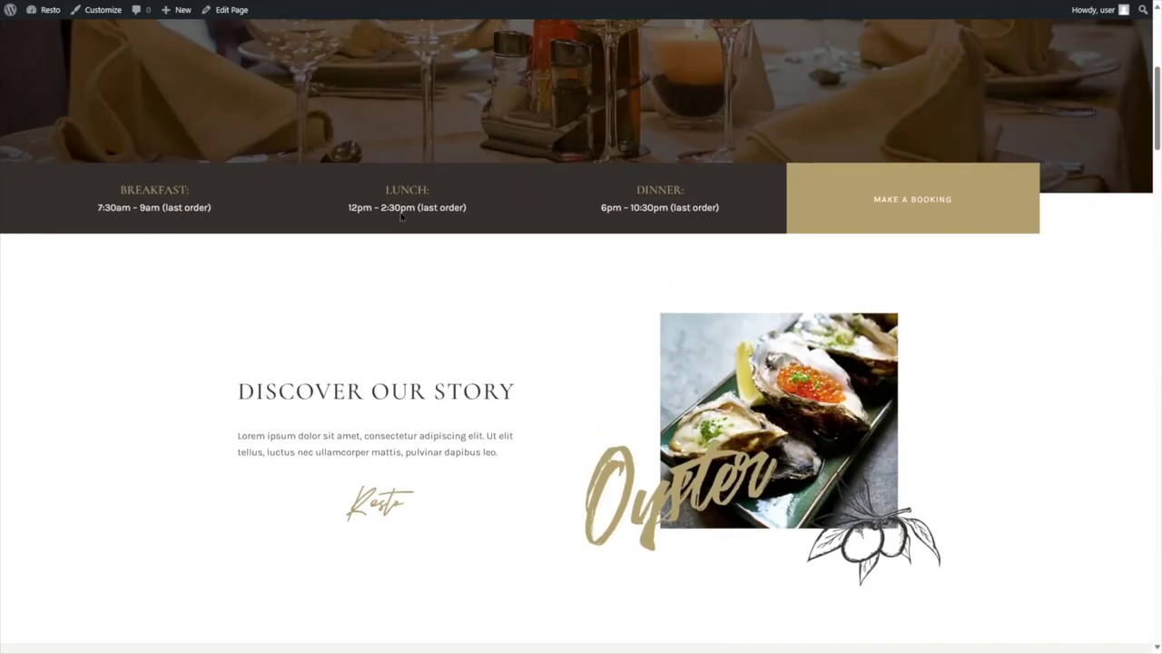
pyautogui.scroll(5, 408, 207)
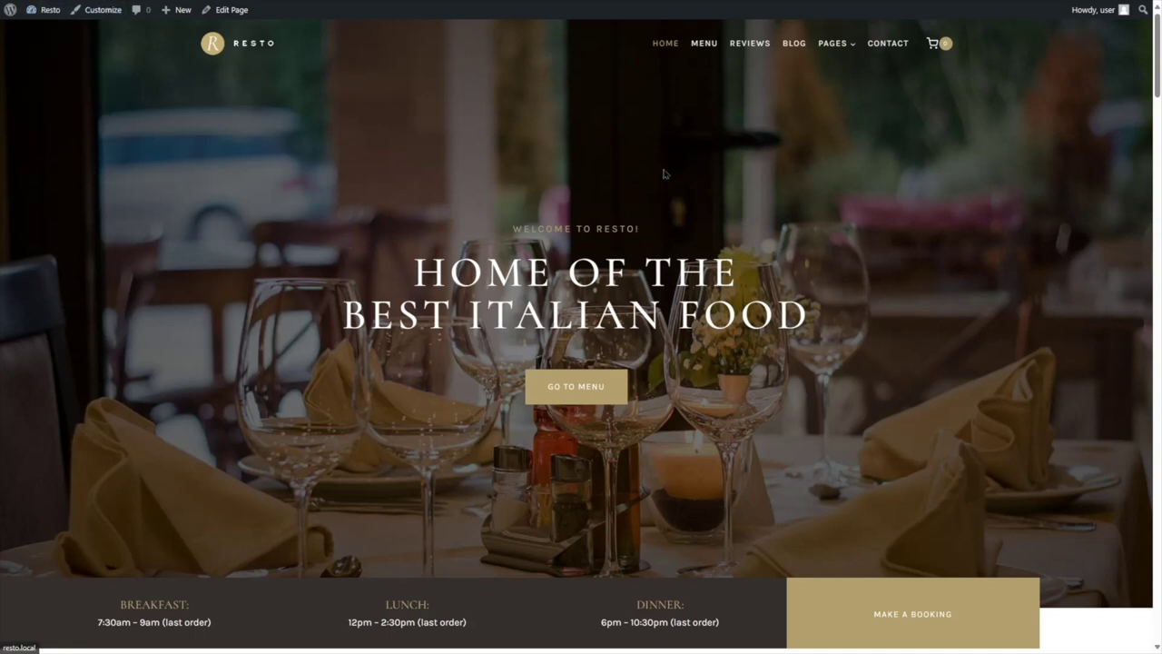
# - Open the Tip Settings in Orderable's settings from the site dashboard and enable tipping at checkout
pyautogui.moveTo(45, 10)
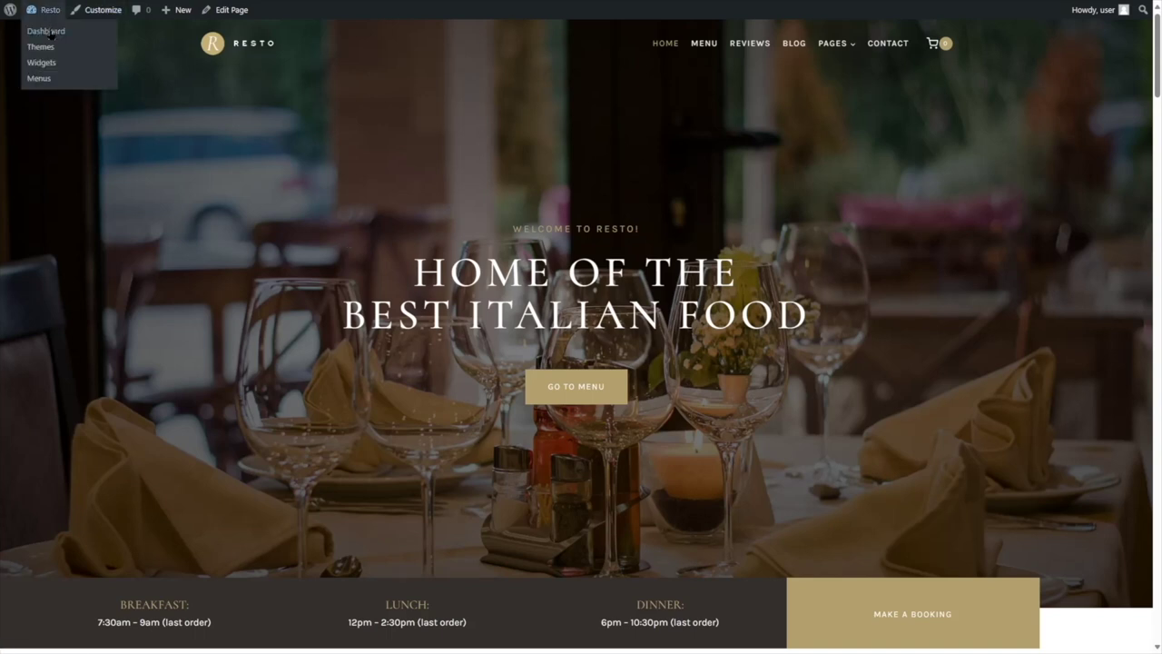
pyautogui.click(50, 34)
pyautogui.moveTo(55, 190)
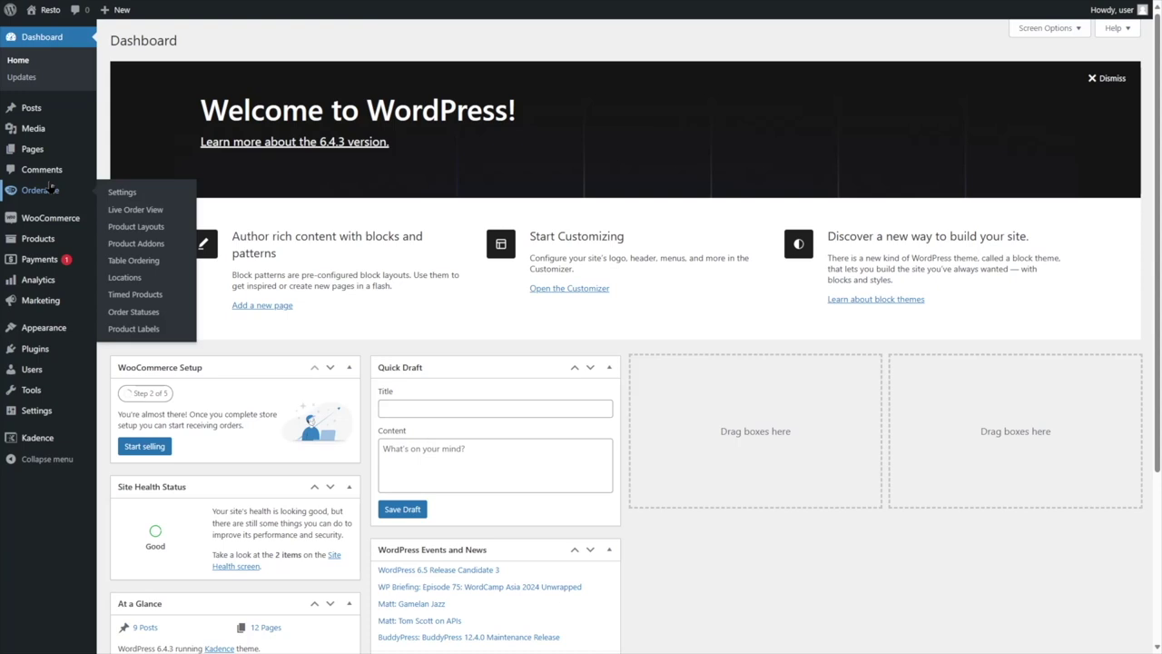
pyautogui.click(162, 195)
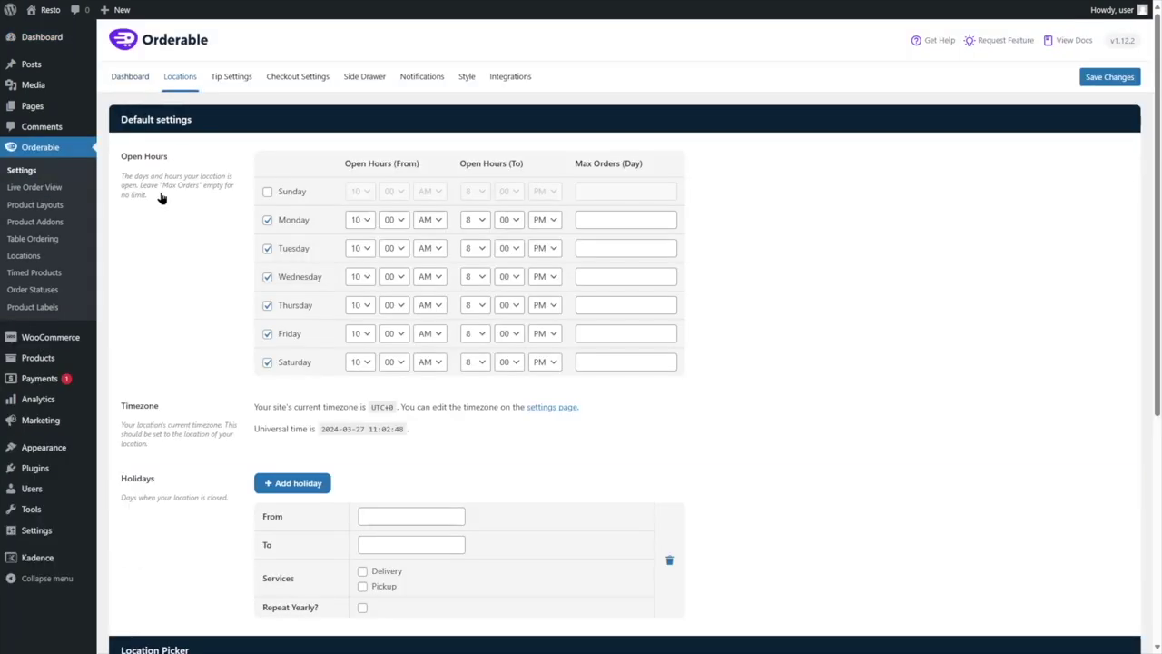
pyautogui.click(230, 78)
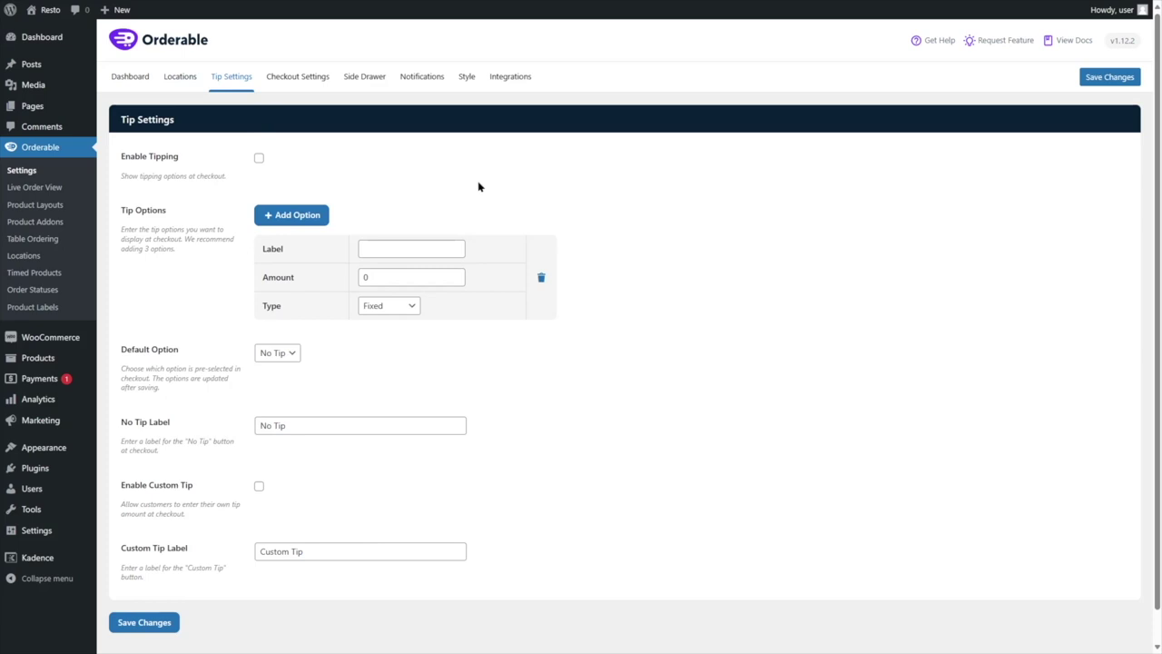
pyautogui.click(259, 158)
# - Set the first tip option to label $5, amount 5 and type Fixed
pyautogui.click(393, 252)
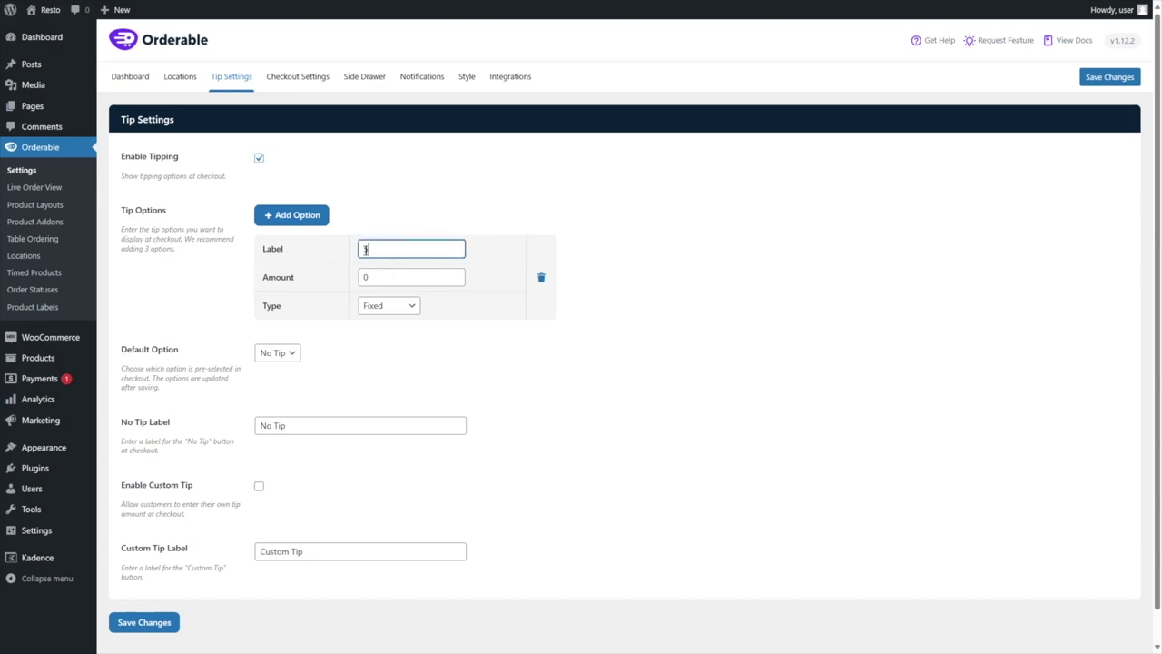
pyautogui.write('$5')
pyautogui.moveTo(432, 273); pyautogui.dragTo(335, 281)
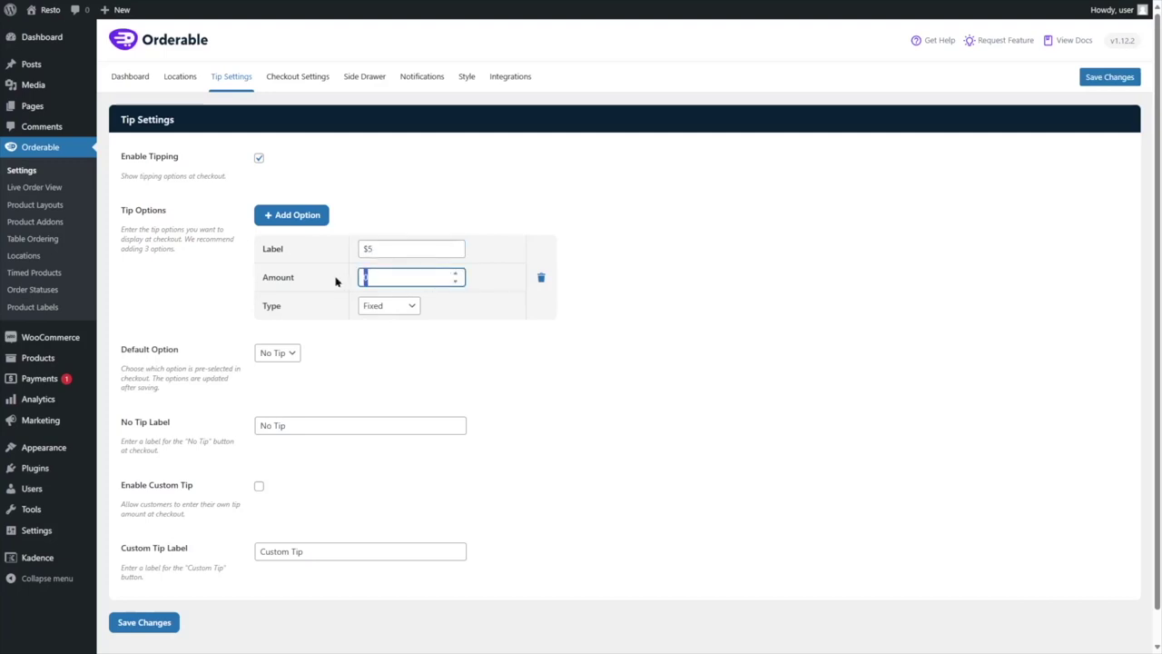
pyautogui.write('5')
pyautogui.click(377, 307)
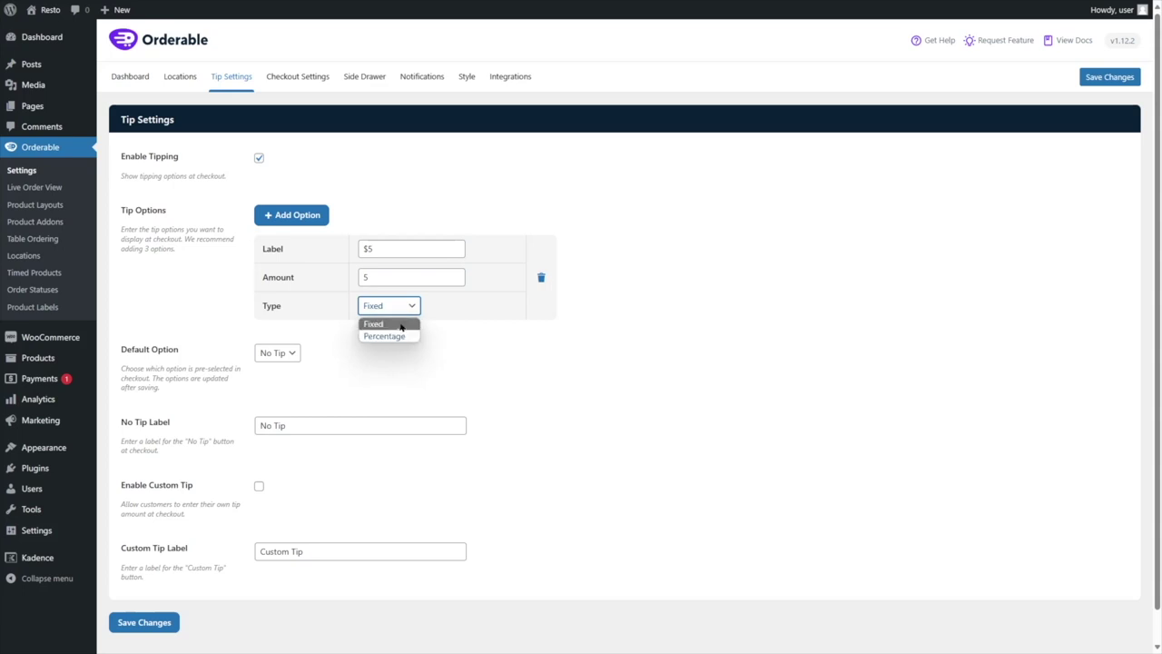
pyautogui.click(377, 323)
# - Add a second tip option labelled $10 with an amount of 10
pyautogui.click(314, 221)
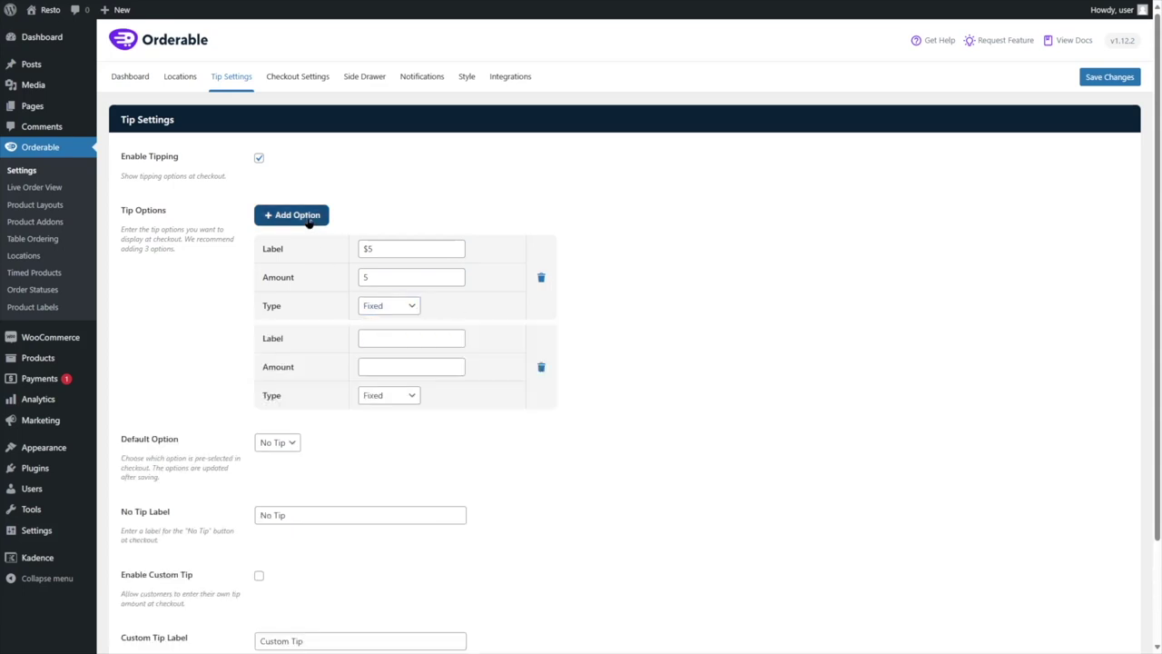
pyautogui.click(389, 334)
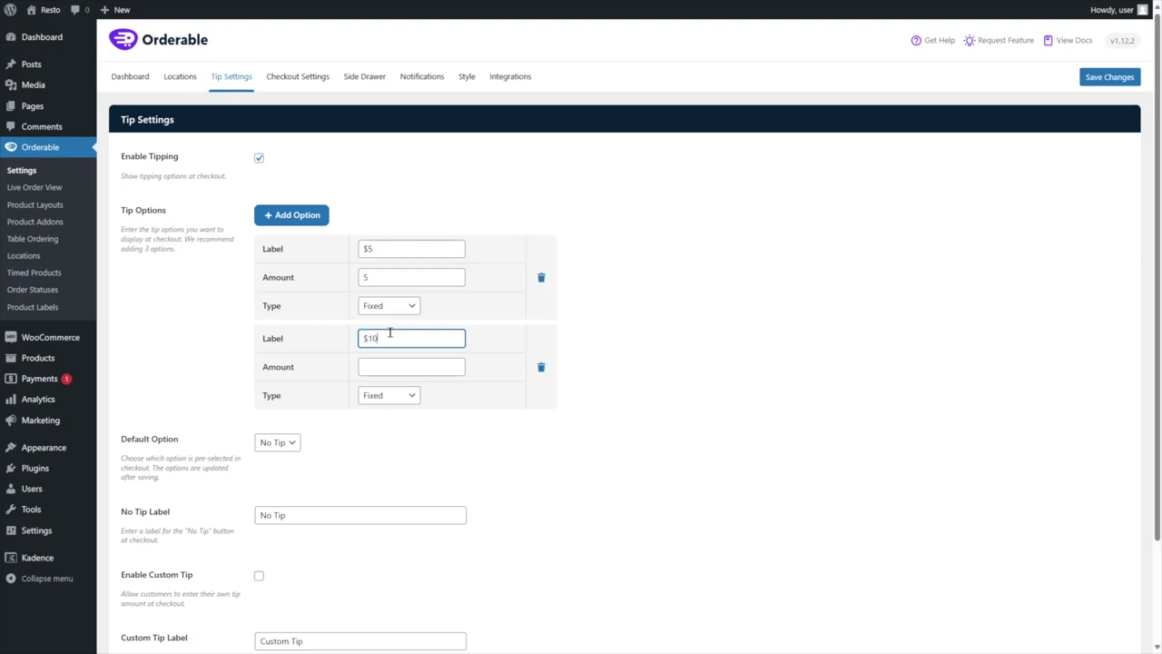
pyautogui.click(397, 364)
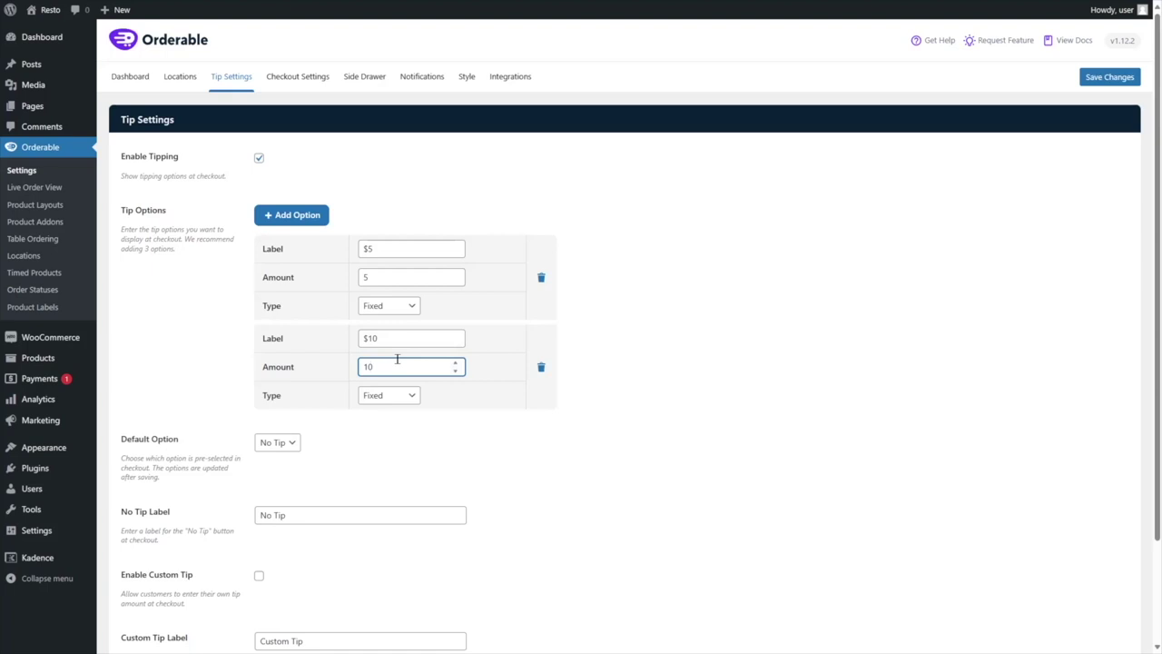
# - Add a third tip option labelled $15 with an amount of 15
pyautogui.click(296, 220)
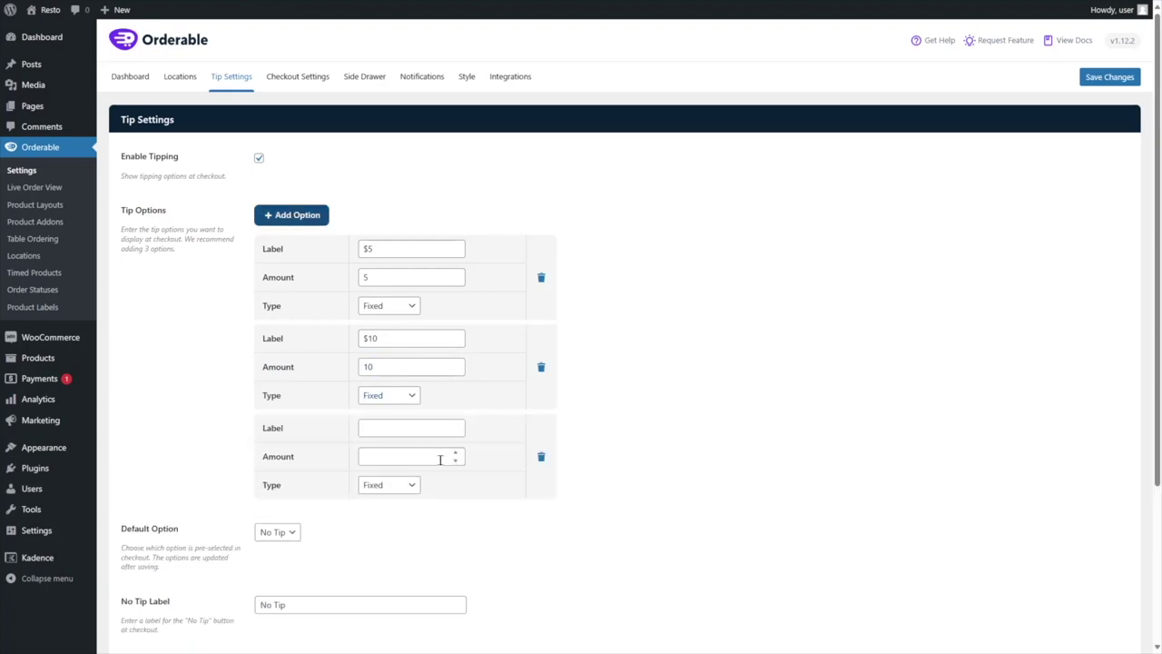
pyautogui.click(402, 428)
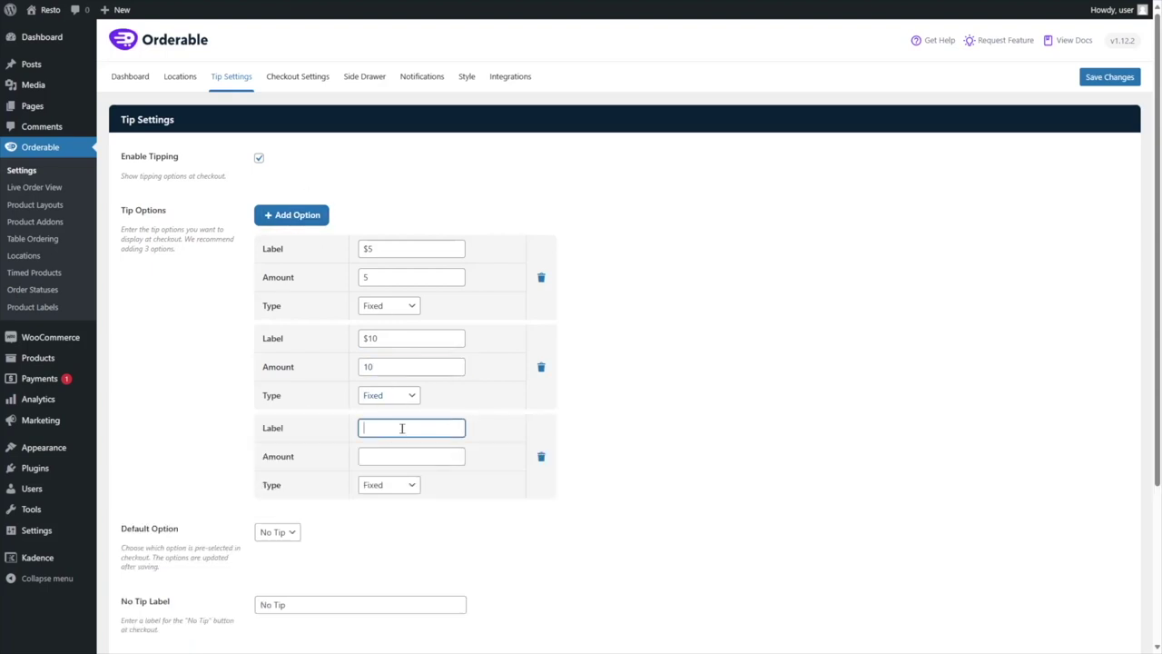
pyautogui.write('%15')
pyautogui.moveTo(362, 428); pyautogui.dragTo(367, 428)
pyautogui.write('$15')
pyautogui.click(386, 462)
pyautogui.write('15')
# - Keep No Tip as the default option, enable the custom tip and save the tip settings
pyautogui.scroll(-2, 254, 192)
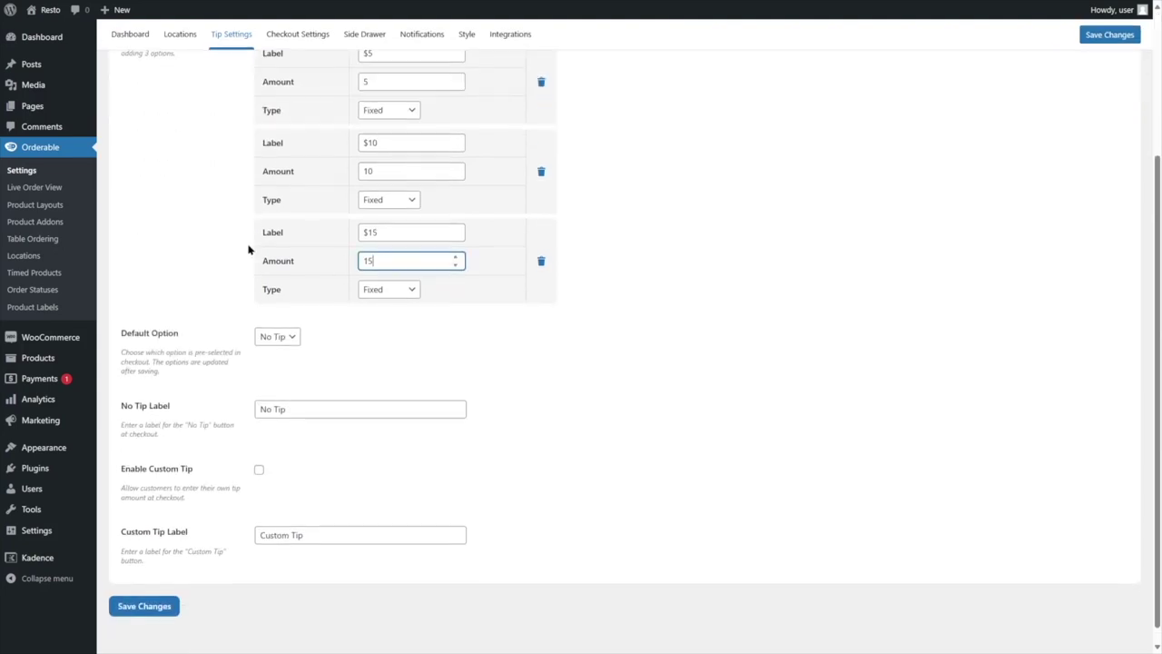
pyautogui.click(280, 337)
pyautogui.click(274, 353)
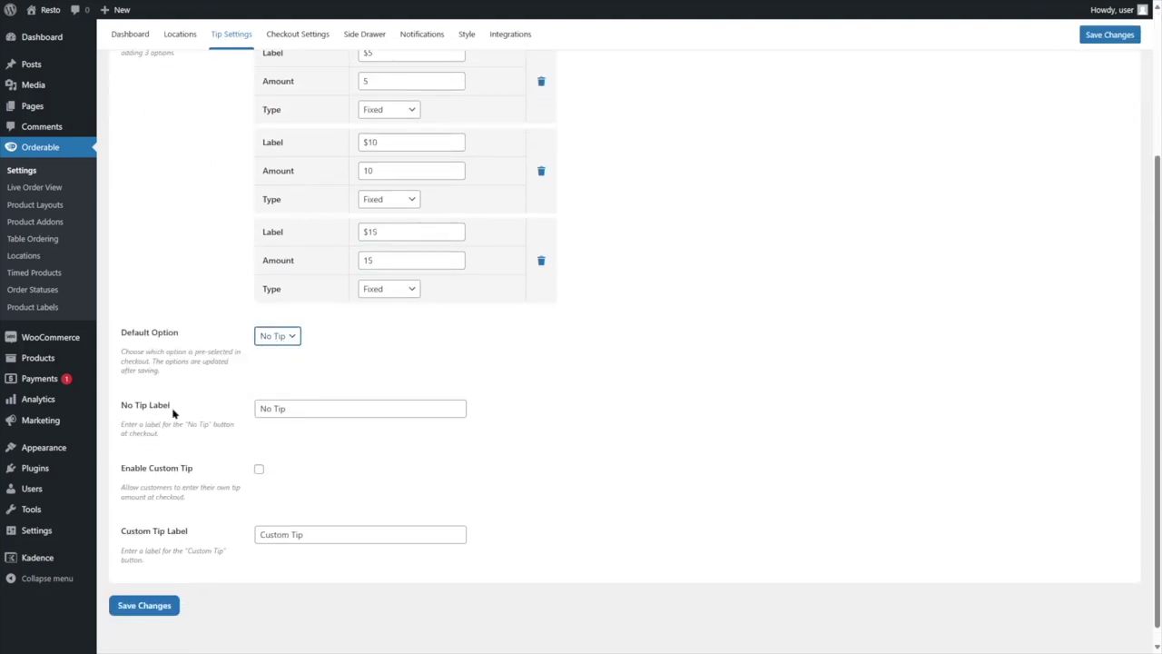
pyautogui.click(253, 415)
pyautogui.tripleClick(315, 534)
pyautogui.click(293, 509)
pyautogui.scroll(2, 293, 490)
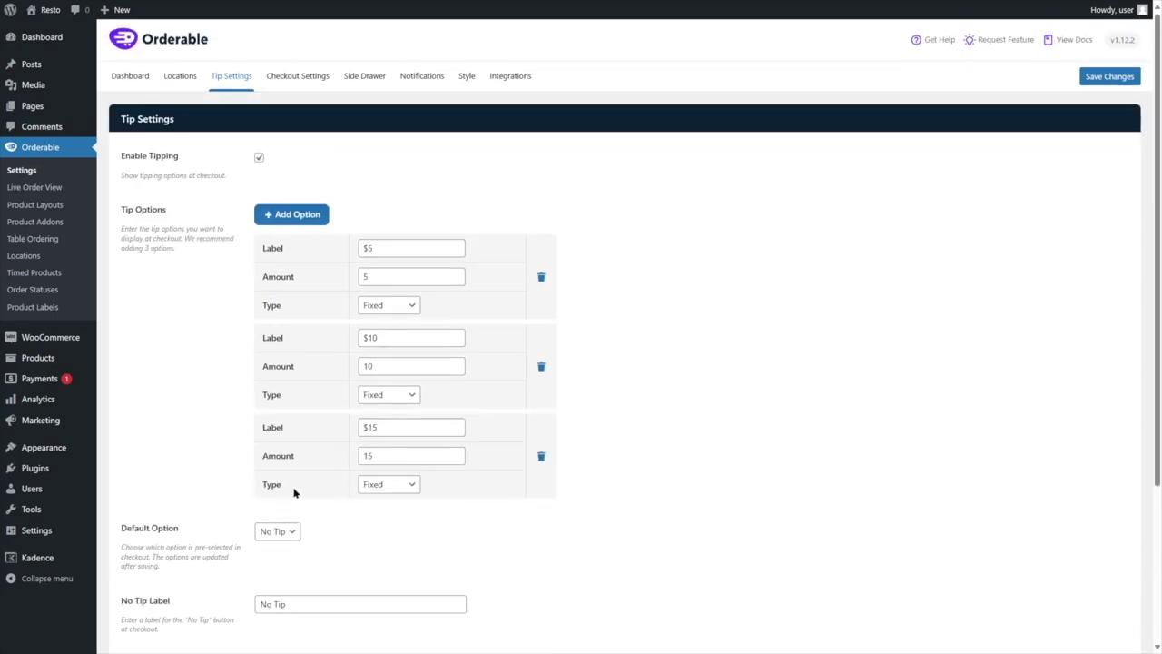
pyautogui.scroll(-3, 288, 474)
pyautogui.click(142, 590)
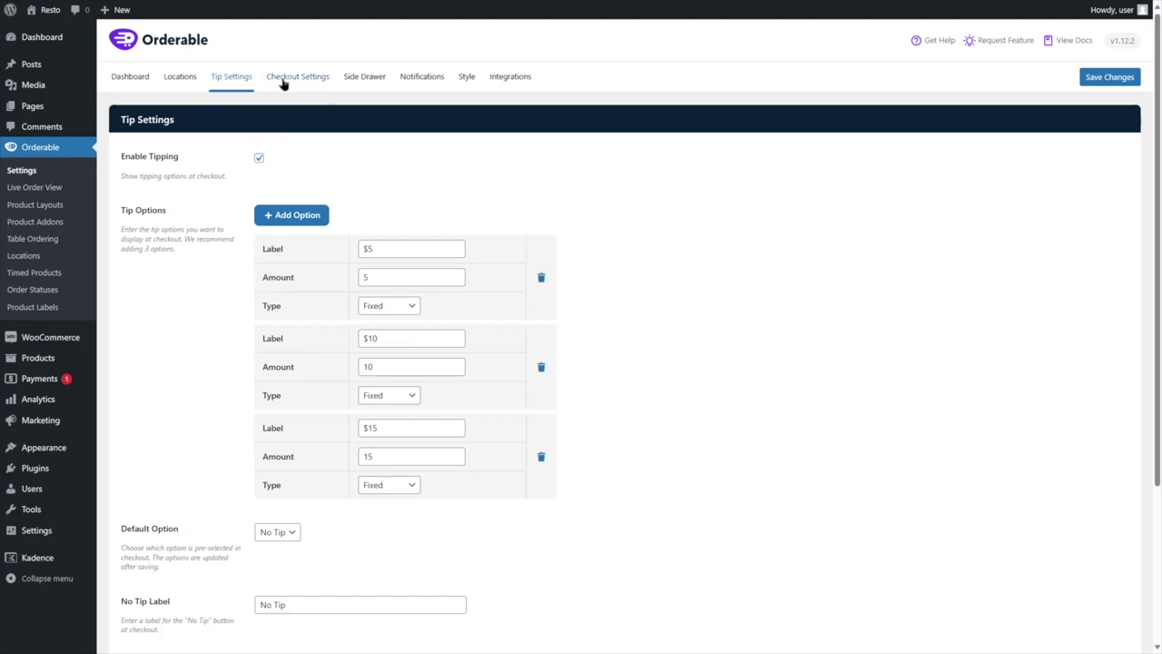
# - Enable the custom checkout in the Checkout Settings and save the changes
pyautogui.click(293, 80)
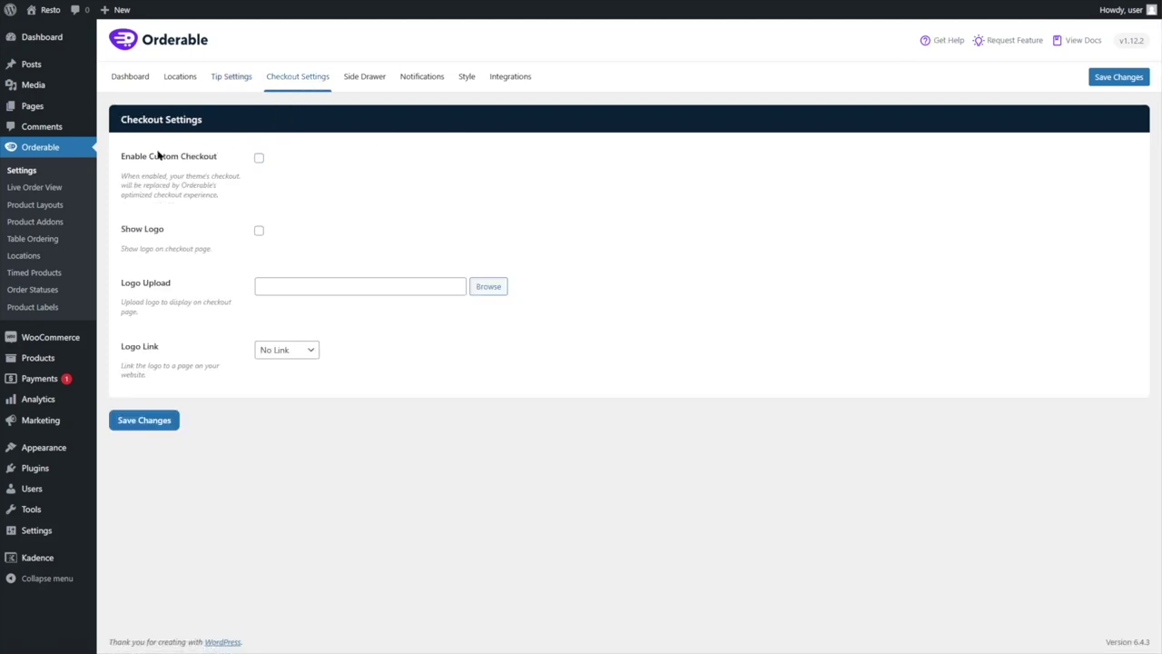
pyautogui.click(259, 158)
pyautogui.click(141, 429)
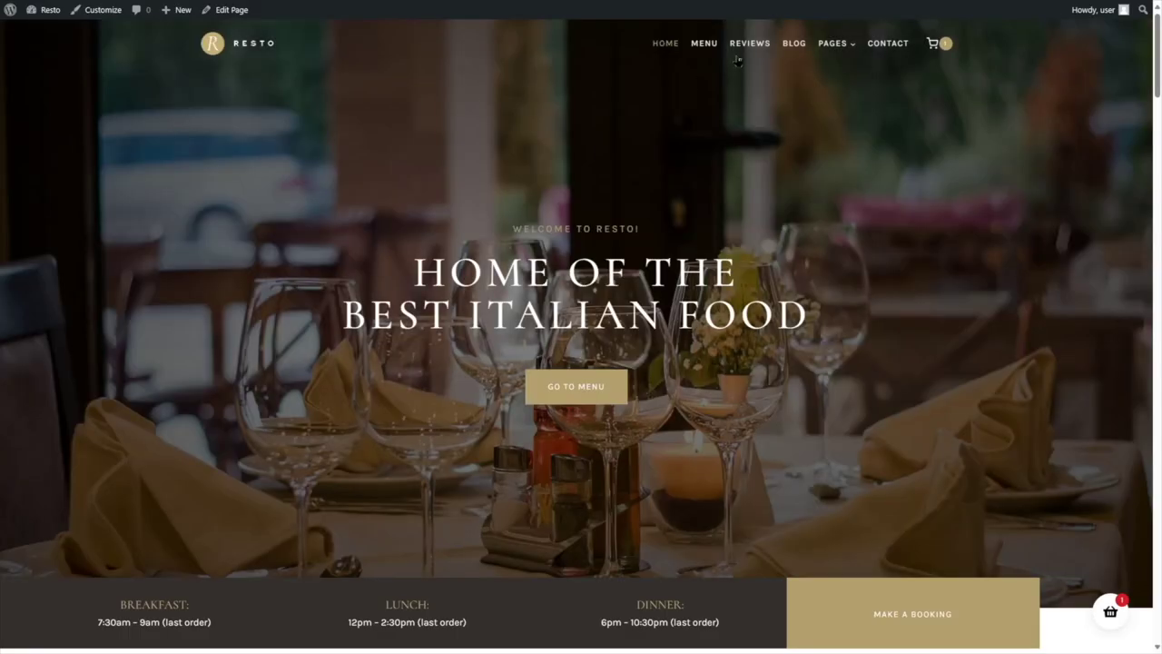
# - Go to the live menu page, view the cart holding the Bistro Plate and proceed to checkout
pyautogui.moveTo(815, 56)
pyautogui.click(707, 45)
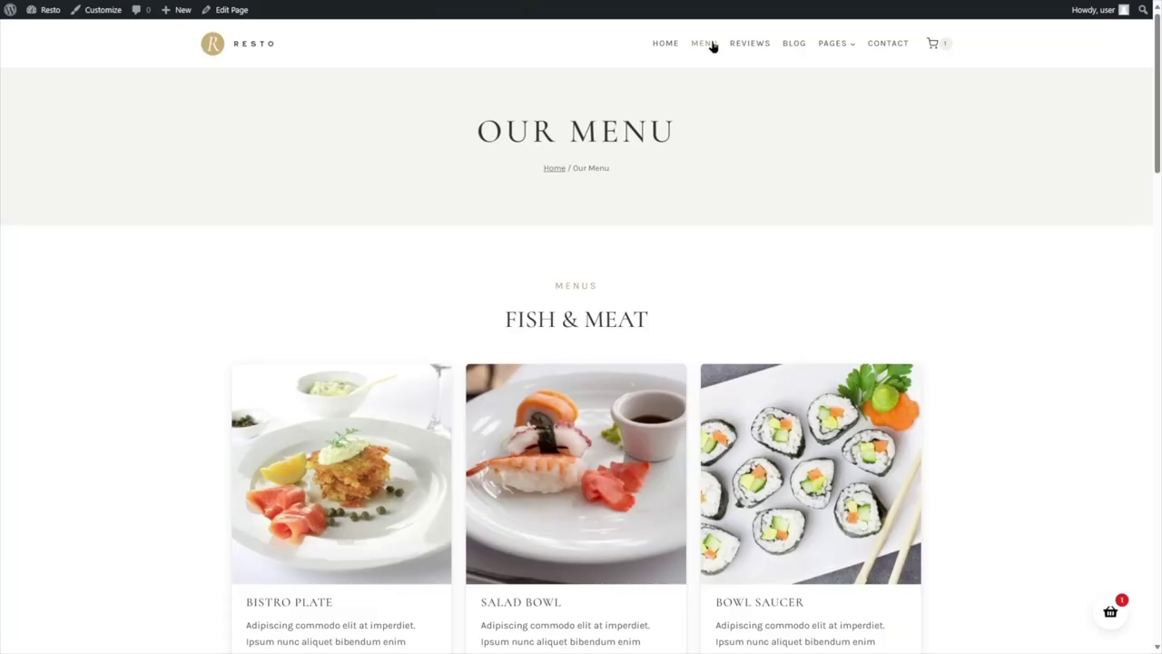
pyautogui.click(939, 44)
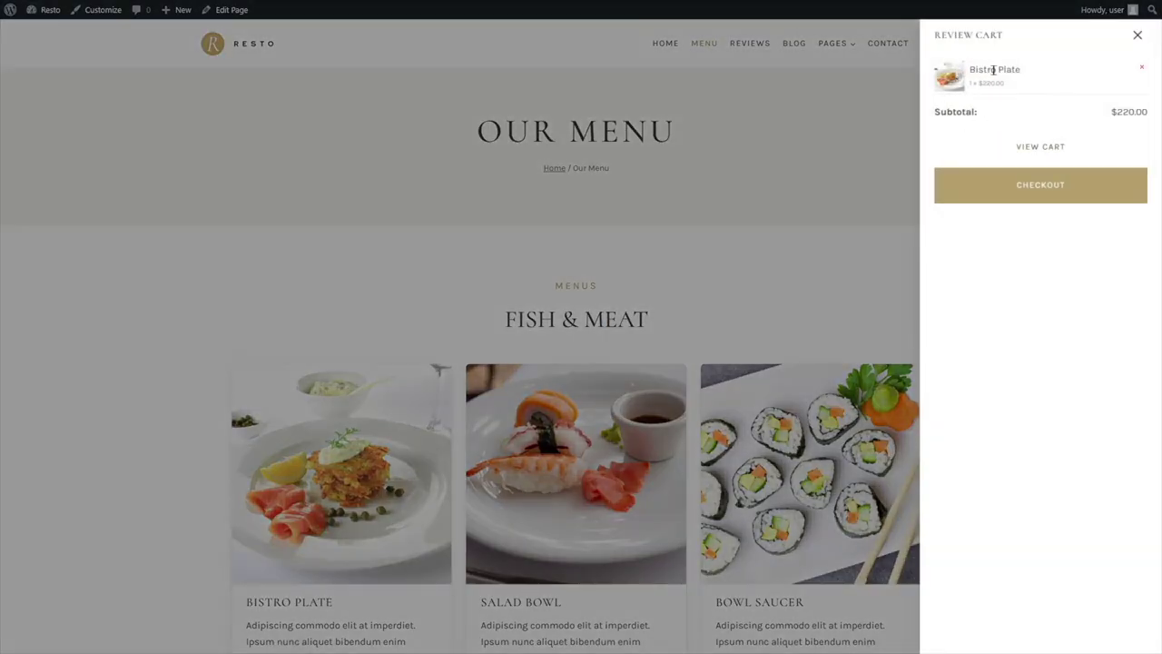
pyautogui.click(1040, 148)
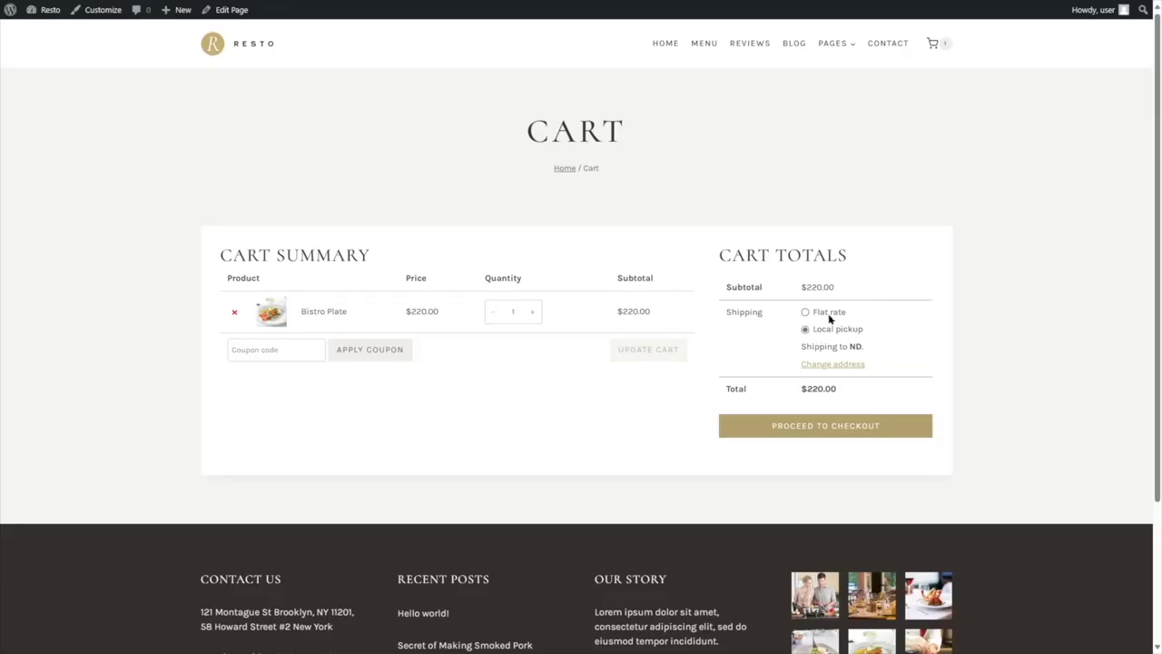
pyautogui.click(814, 427)
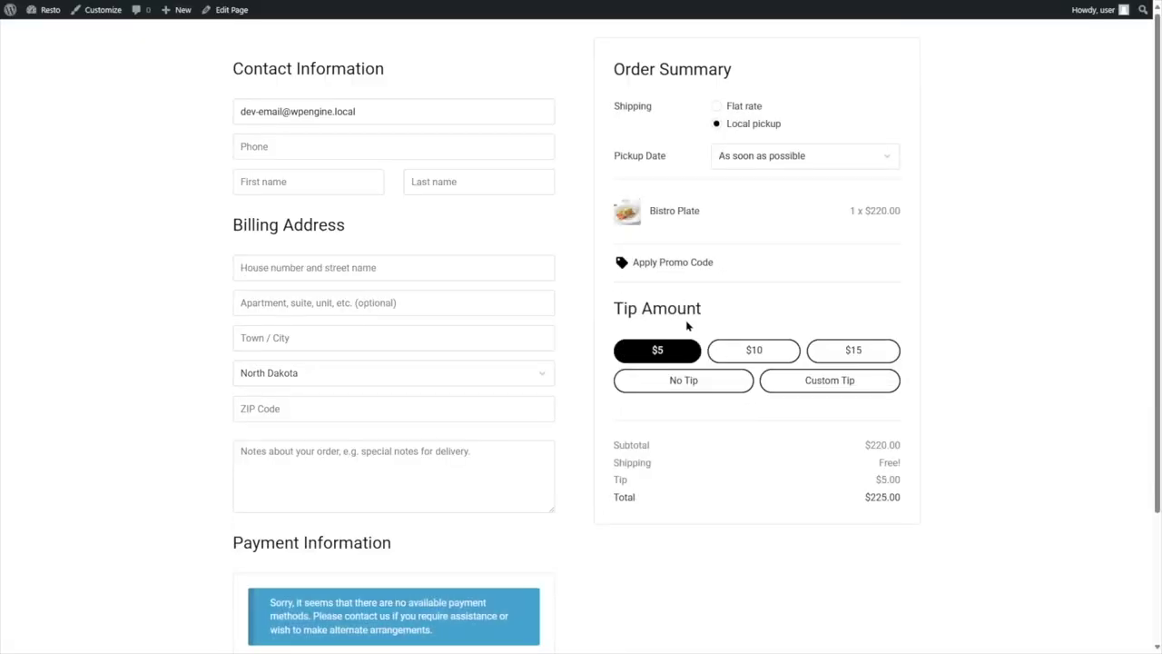
# - Test the $10, $15, No Tip and Custom Tip choices in the checkout's order summary
pyautogui.click(741, 355)
pyautogui.click(849, 352)
pyautogui.click(697, 389)
pyautogui.click(808, 386)
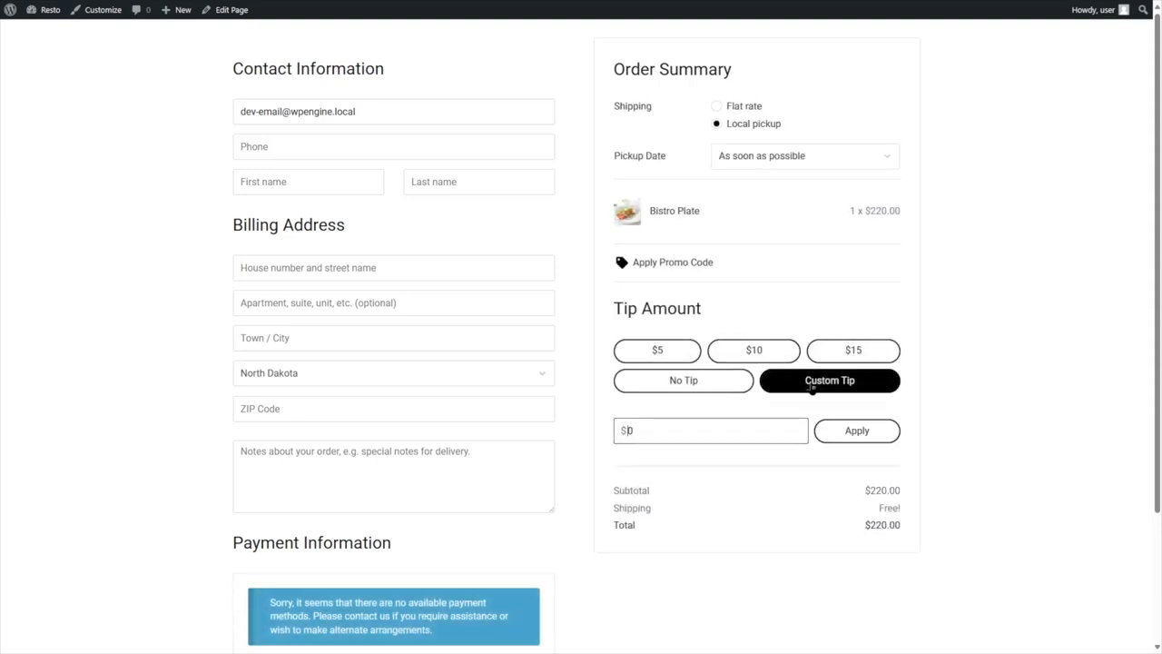
pyautogui.click(631, 432)
pyautogui.click(687, 405)
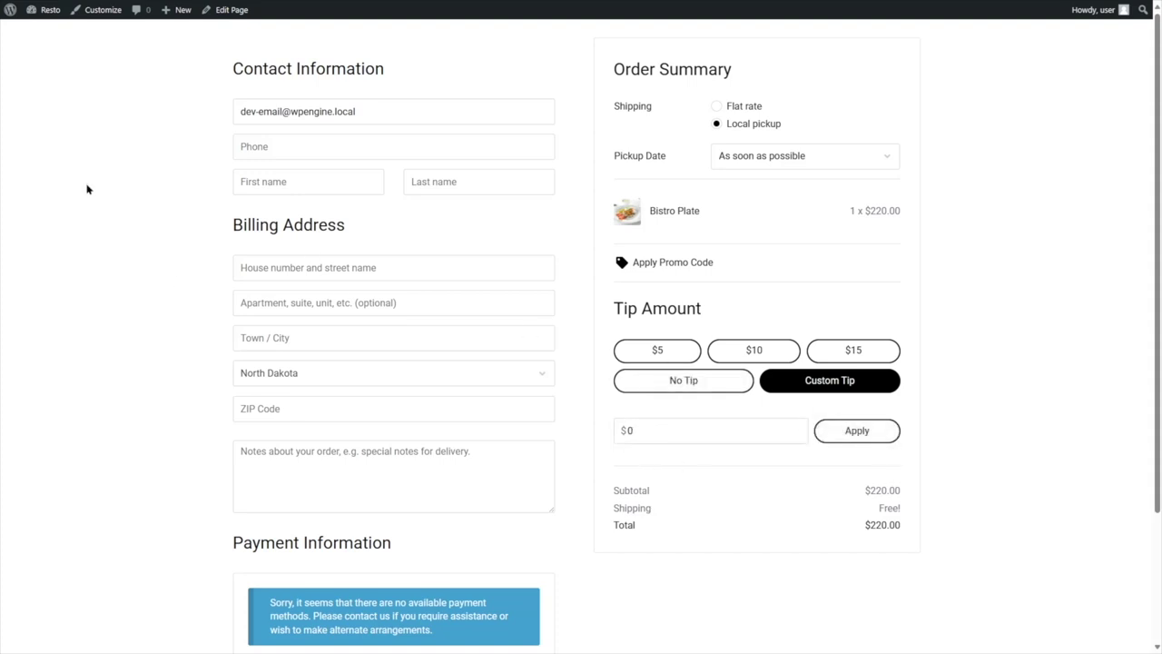
# - Return to the site dashboard and start a new rule in Orderable's Timed Products
pyautogui.moveTo(44, 10)
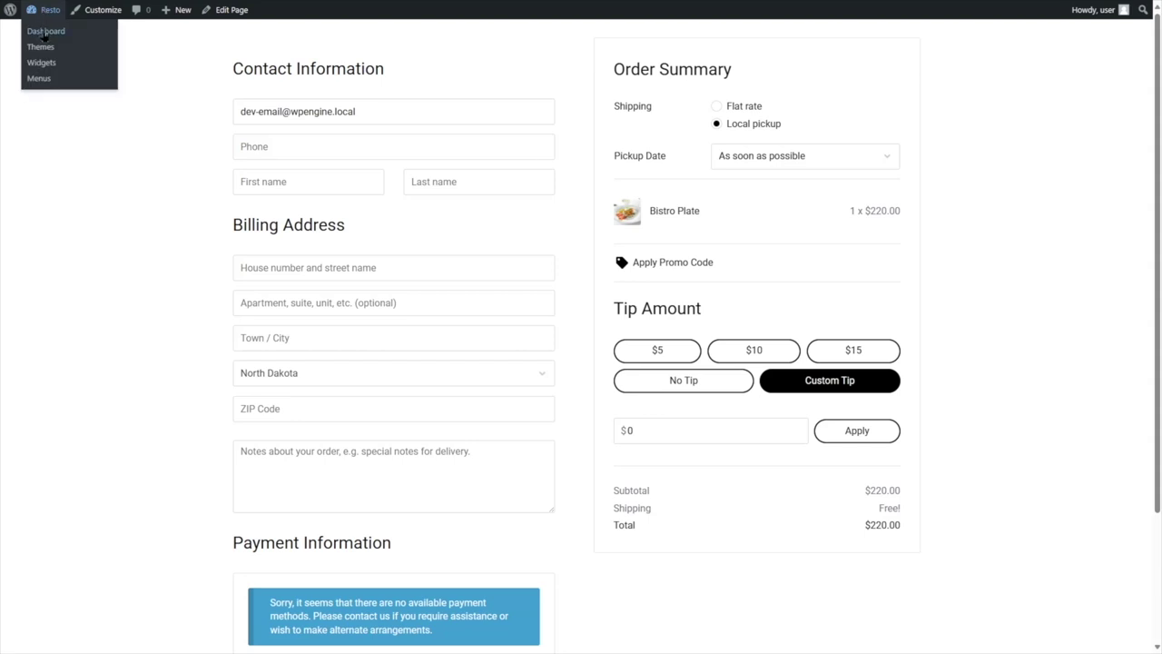
pyautogui.click(44, 33)
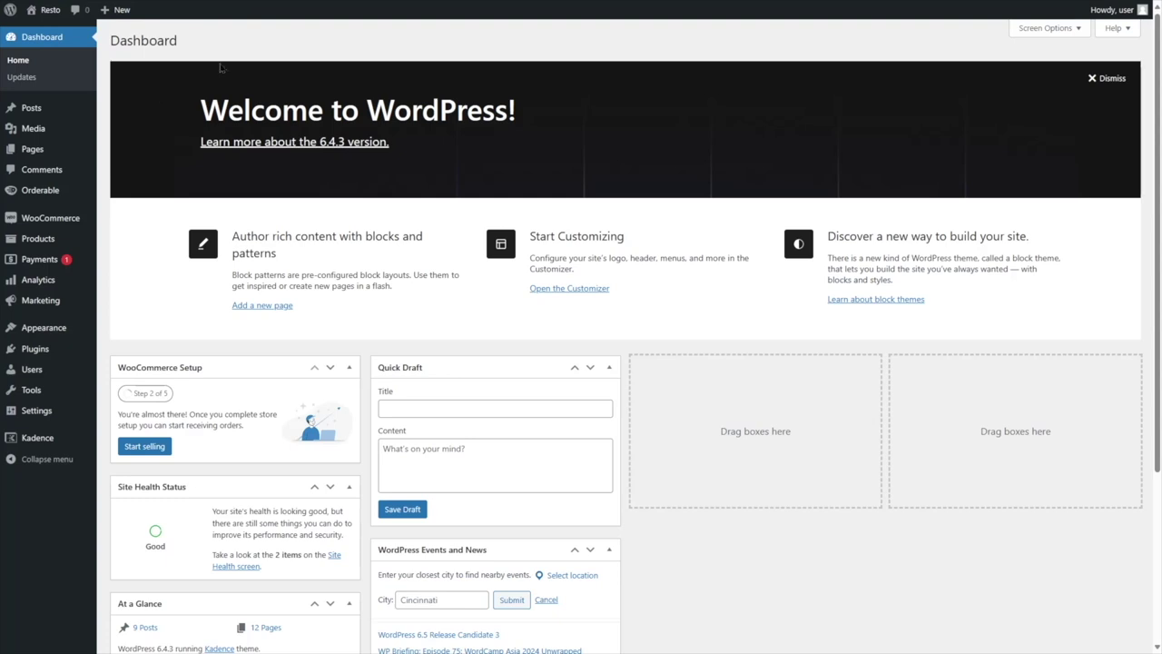
pyautogui.moveTo(61, 193)
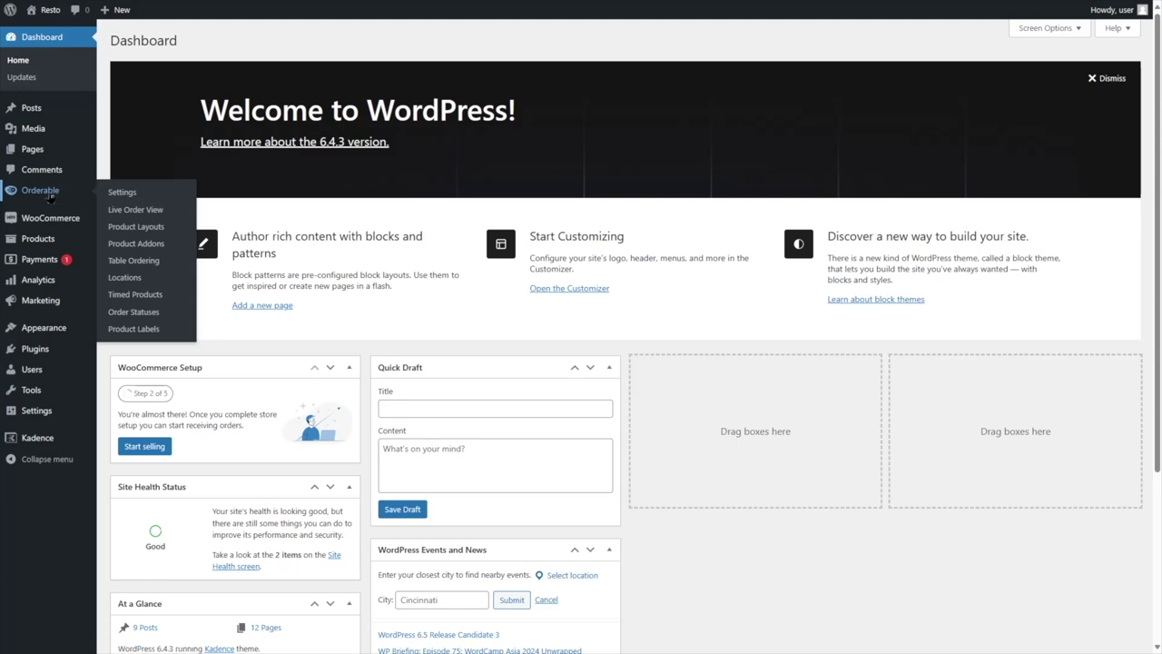
pyautogui.click(50, 195)
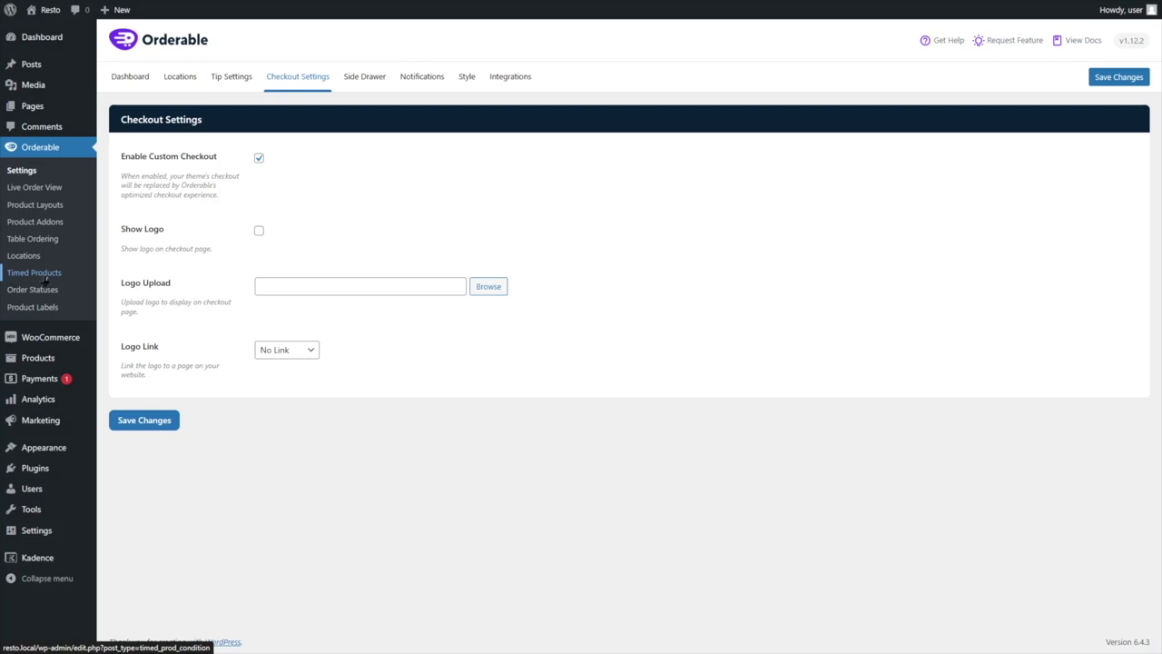
pyautogui.click(42, 277)
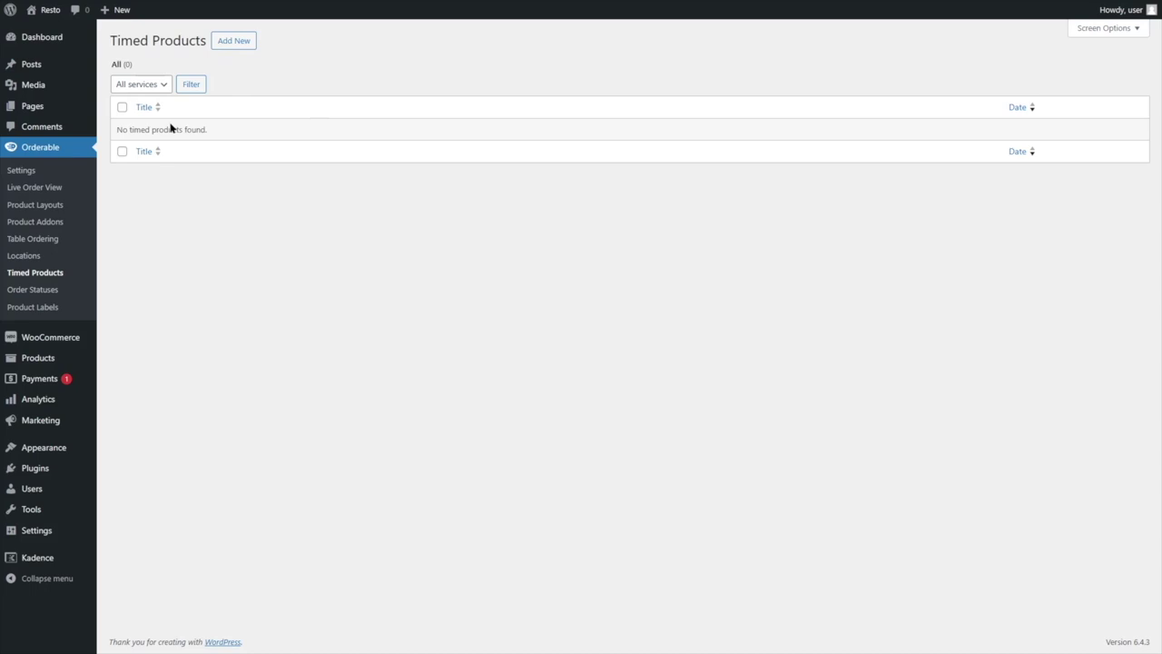
pyautogui.click(243, 45)
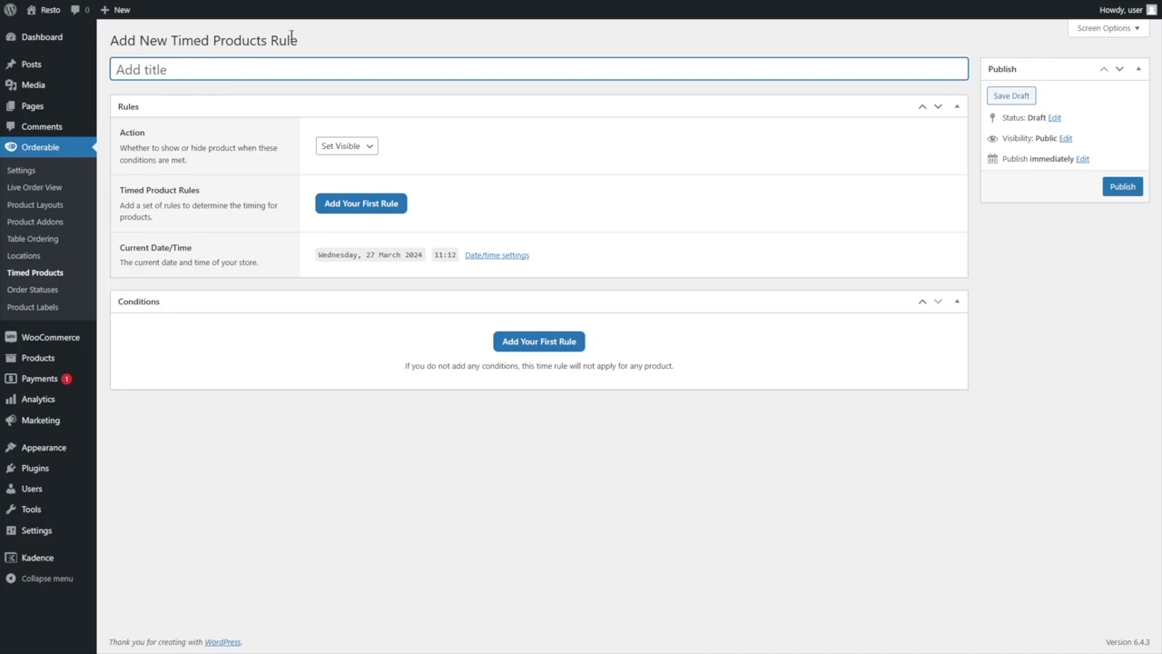
# - Title the timed products rule "Special of the Day" and choose Set Visible as its action
pyautogui.write('Special of the Day')
pyautogui.click(346, 145)
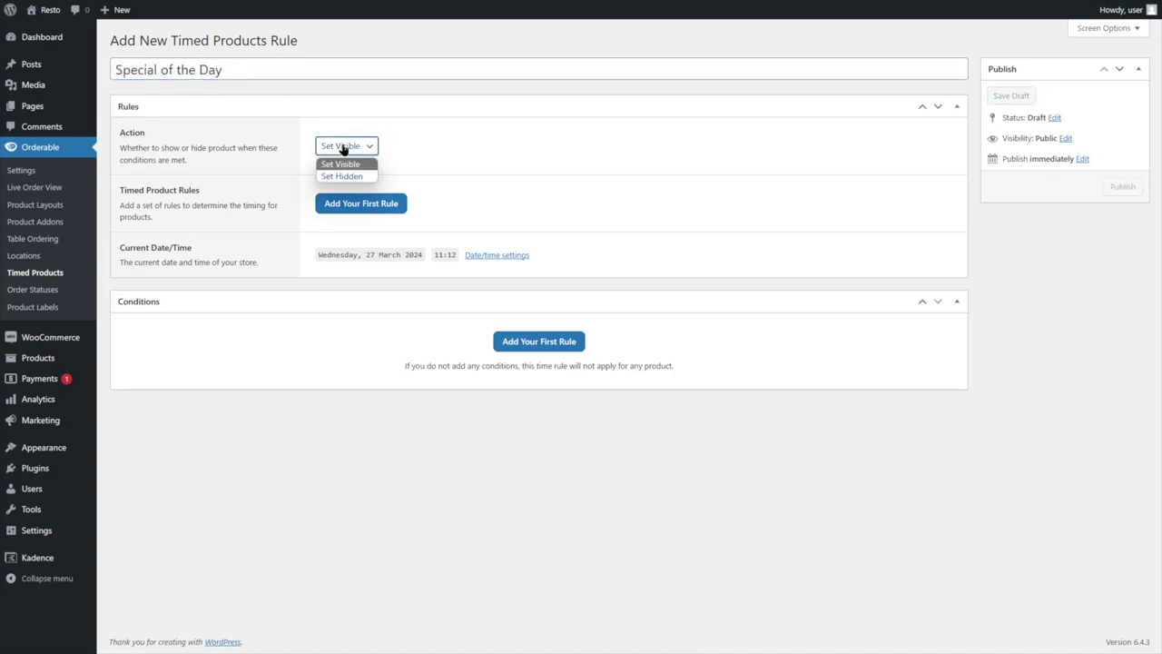
pyautogui.click(320, 167)
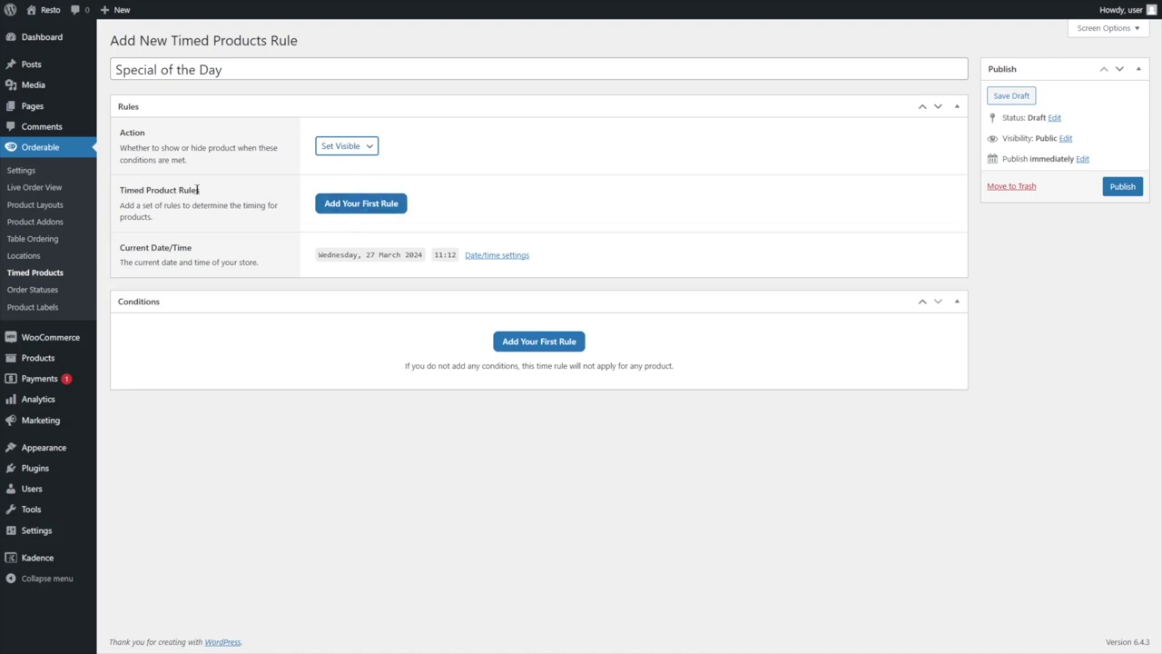
# - Add a timed product rule based on Day of the Week and select Wednesday
pyautogui.click(354, 203)
pyautogui.click(379, 194)
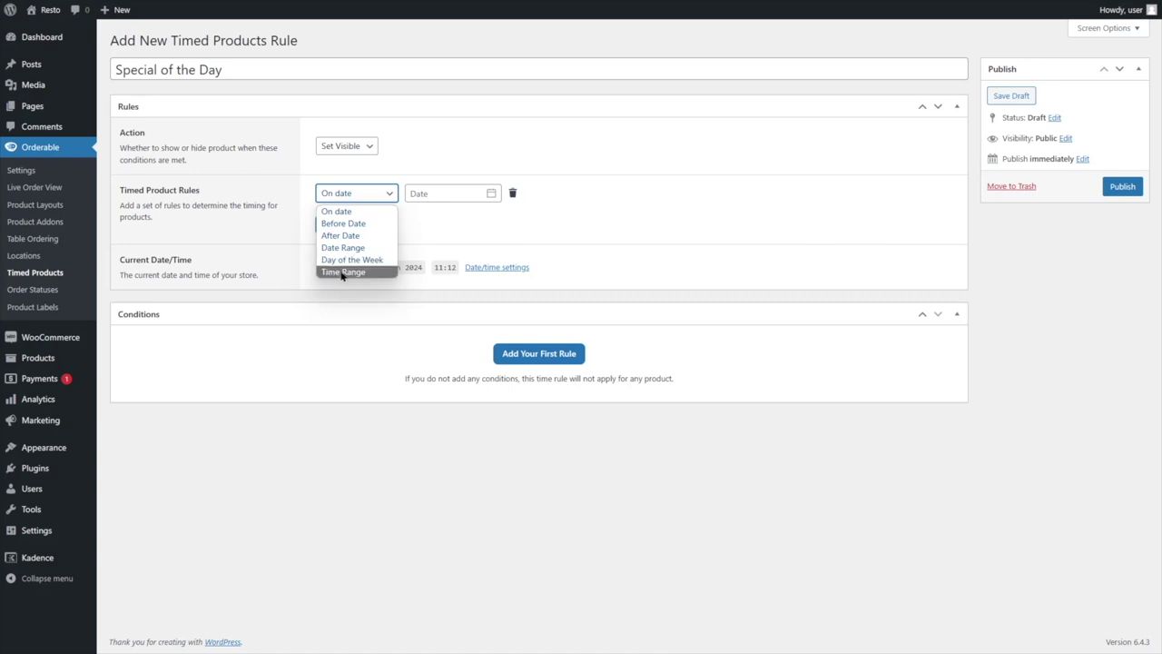
pyautogui.click(350, 272)
pyautogui.click(371, 194)
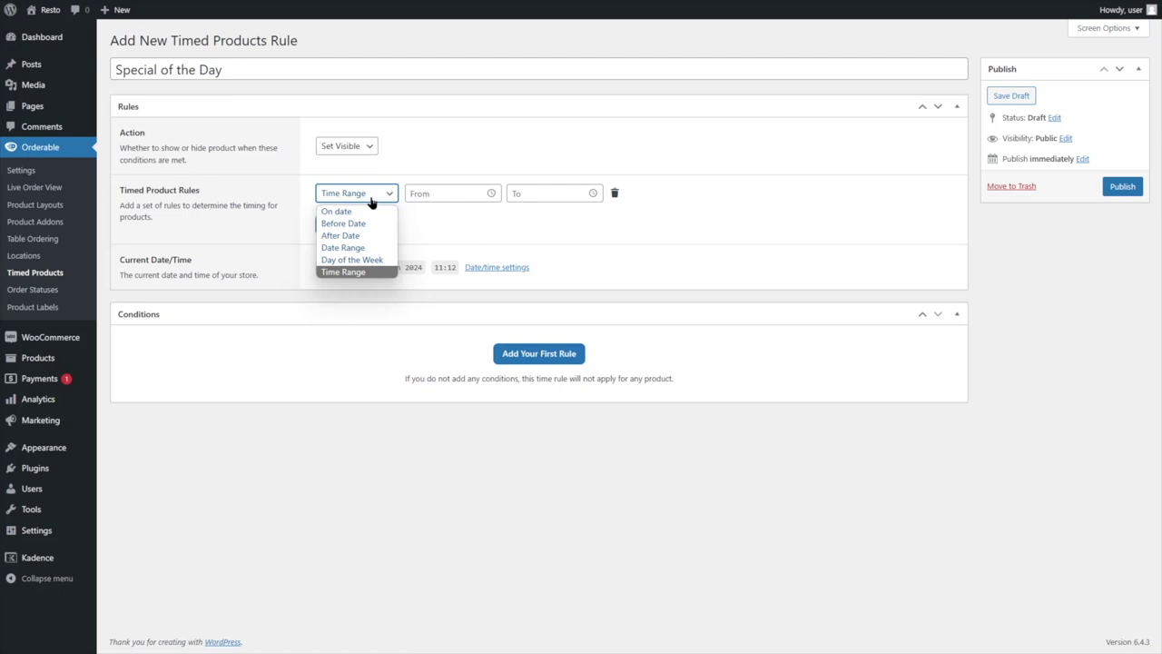
pyautogui.click(372, 261)
pyautogui.click(456, 197)
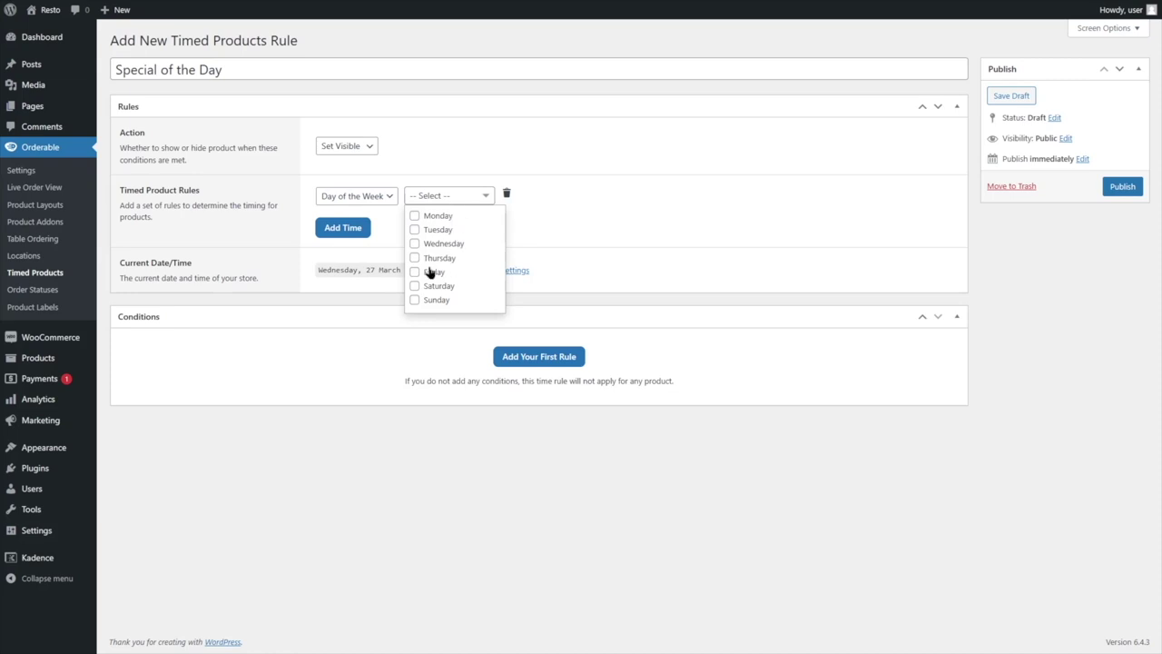
pyautogui.click(415, 243)
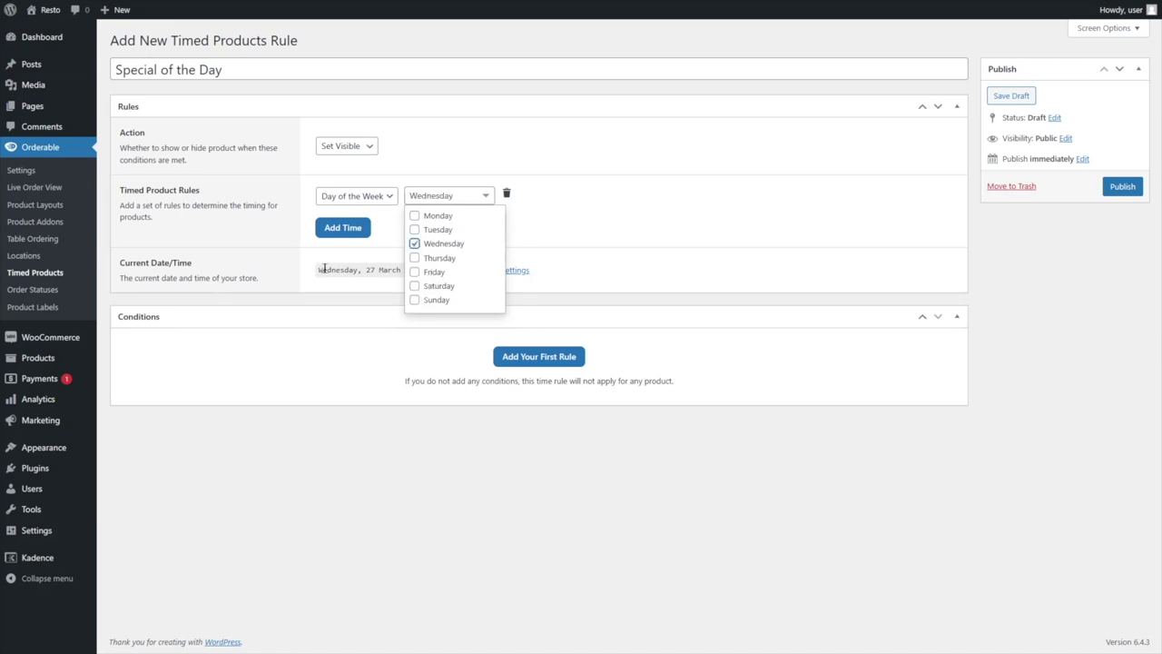
pyautogui.click(579, 233)
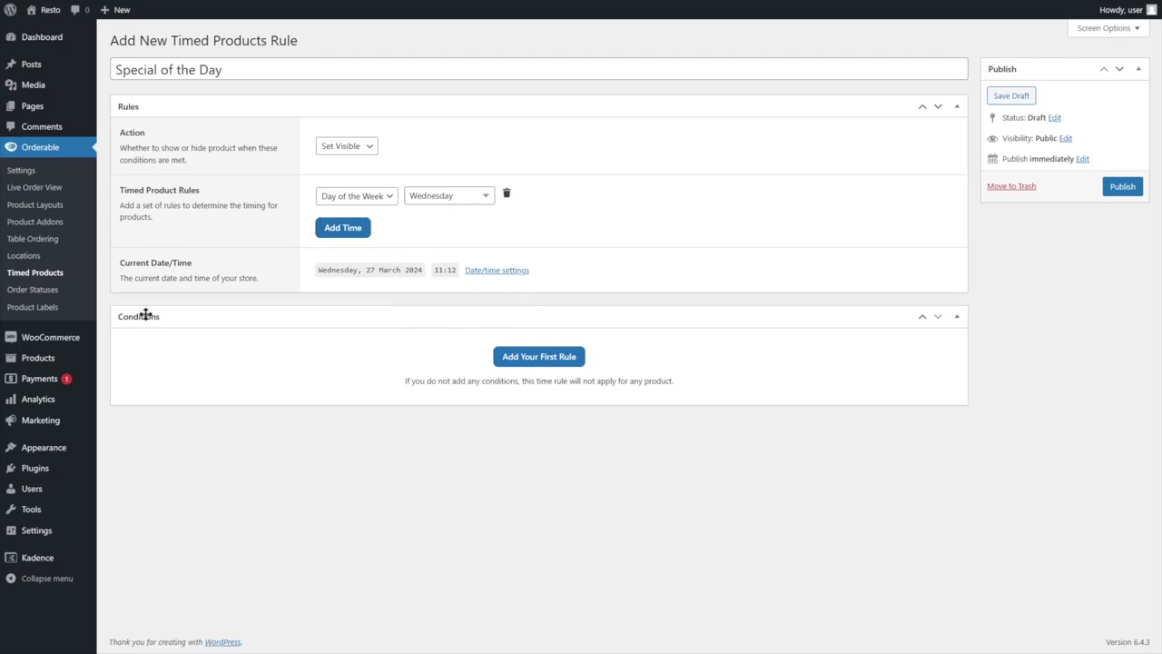
# - Add a condition that Product is equal to ITALIAN SOURCE MUSHROOM and publish the timed products rule
pyautogui.click(543, 361)
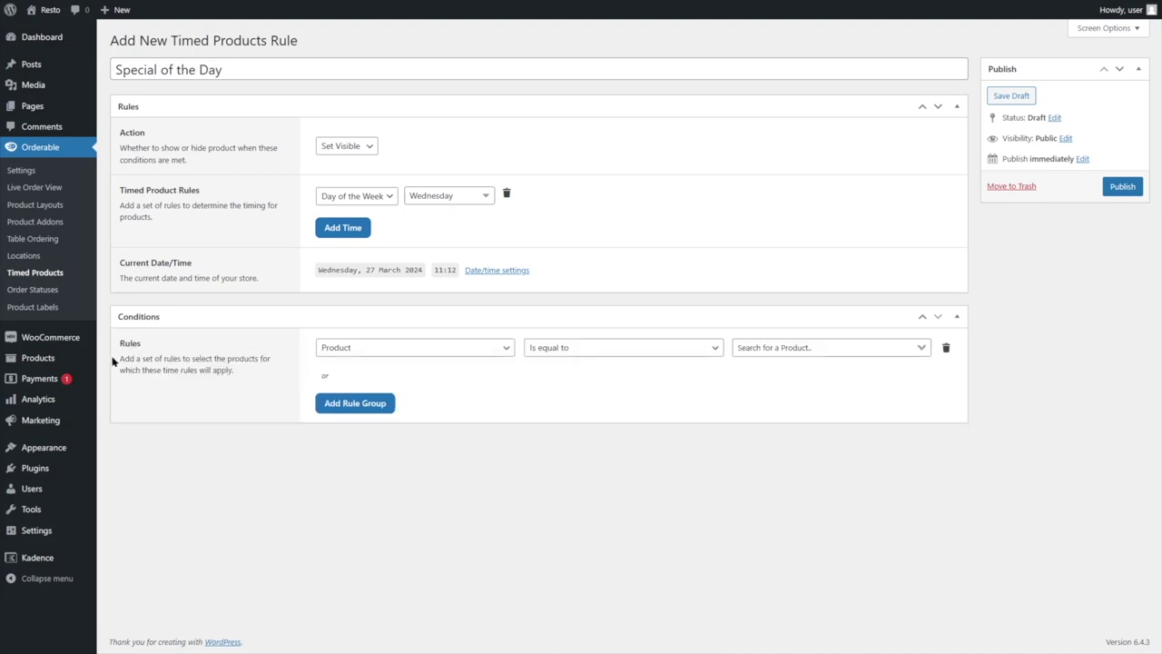
pyautogui.click(443, 353)
pyautogui.click(393, 369)
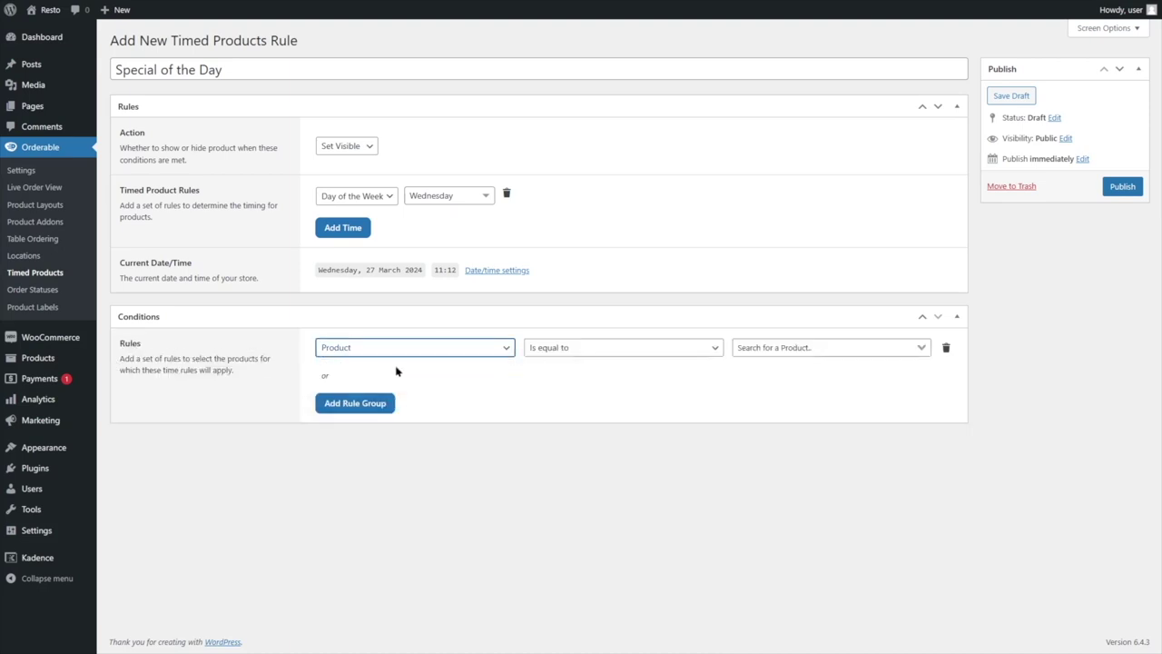
pyautogui.click(581, 348)
pyautogui.click(574, 366)
pyautogui.click(771, 347)
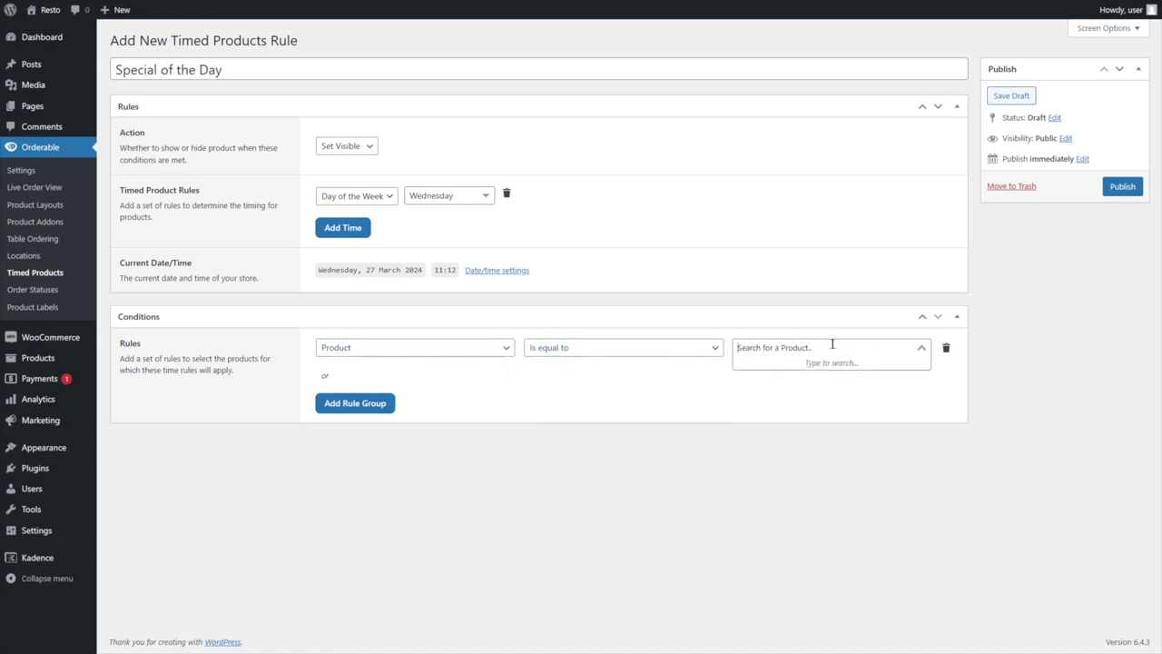
pyautogui.write('mush')
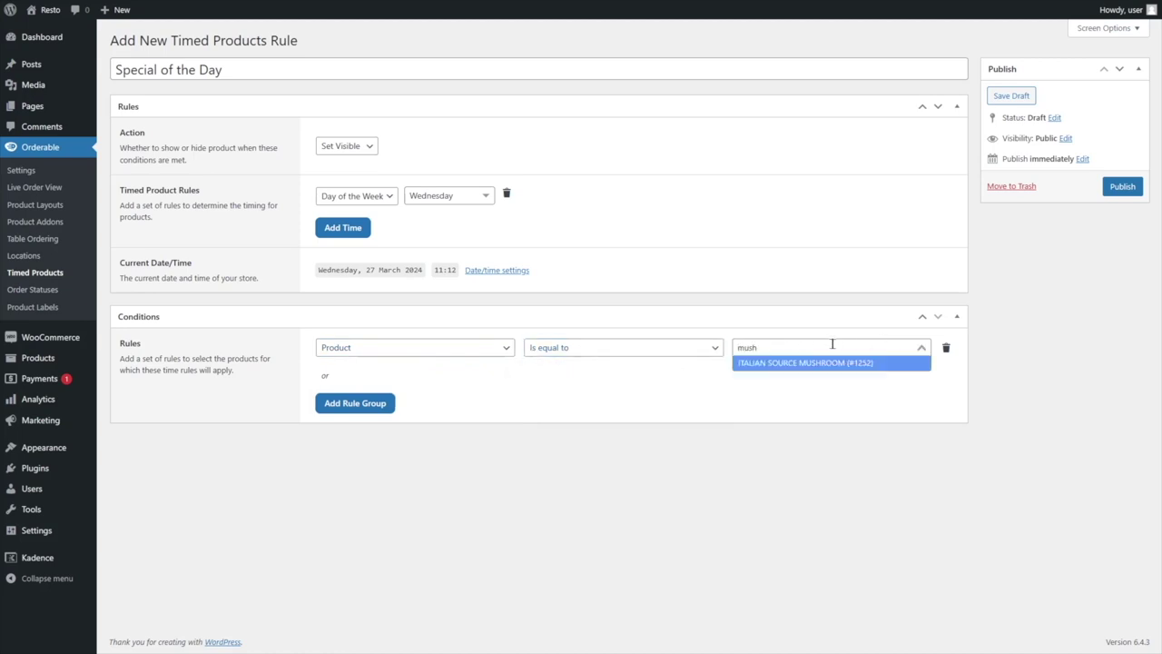
pyautogui.click(781, 365)
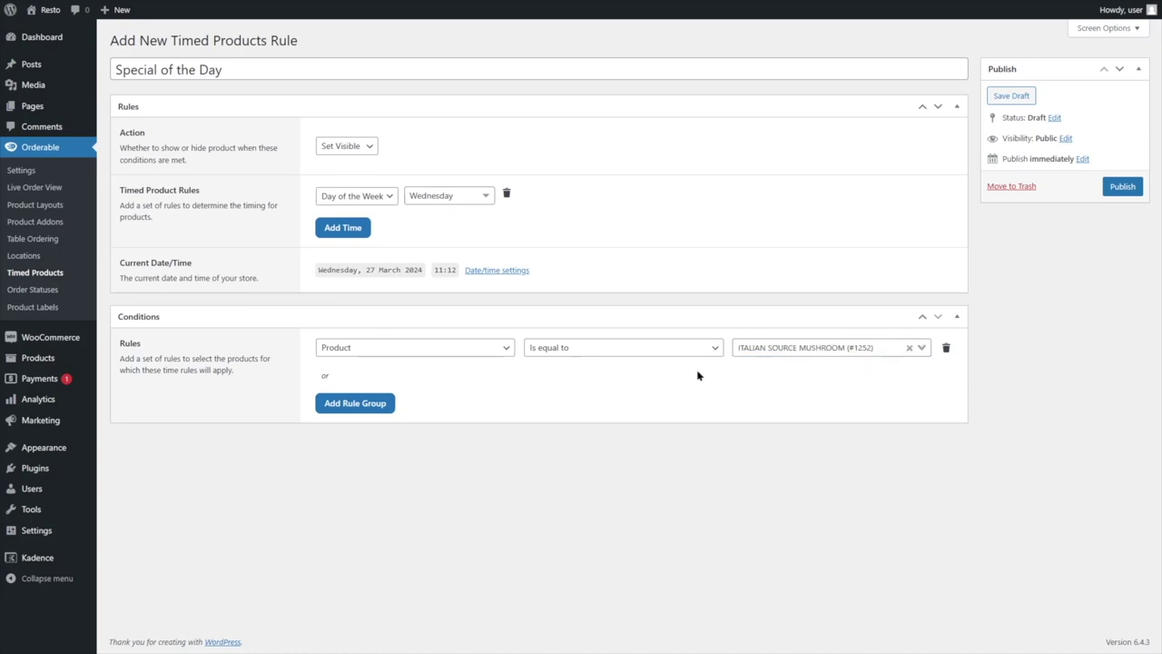
pyautogui.click(1117, 187)
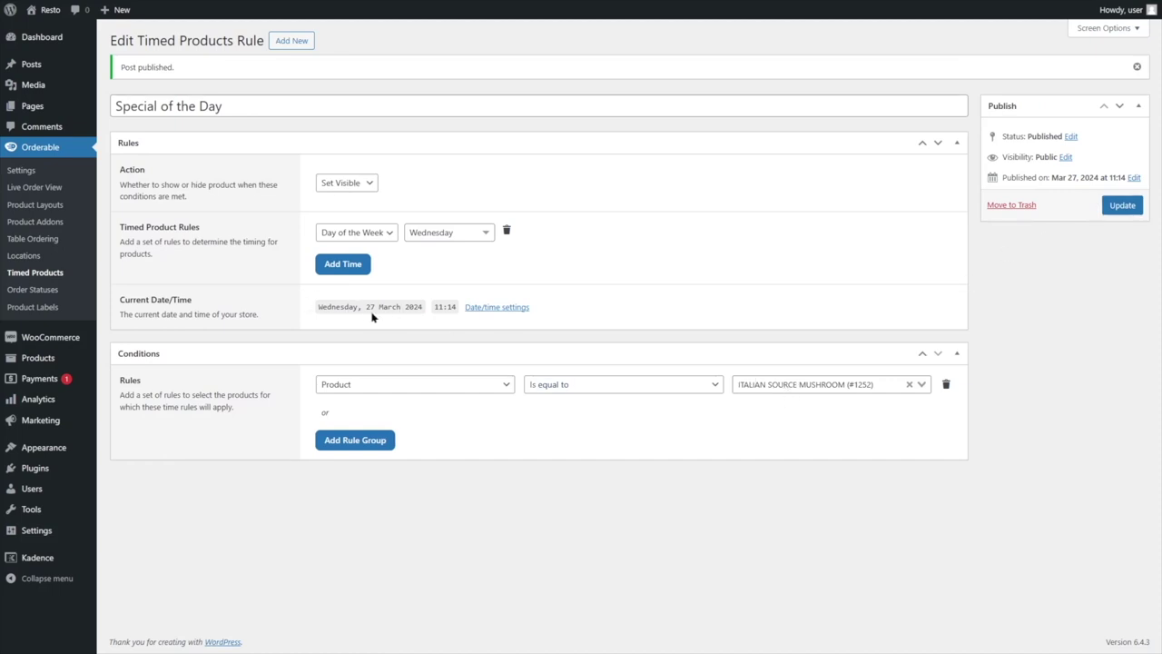
# - Visit the live menu page and check the Salads section for the Italian Source Mushroom
pyautogui.moveTo(45, 11)
pyautogui.click(43, 33)
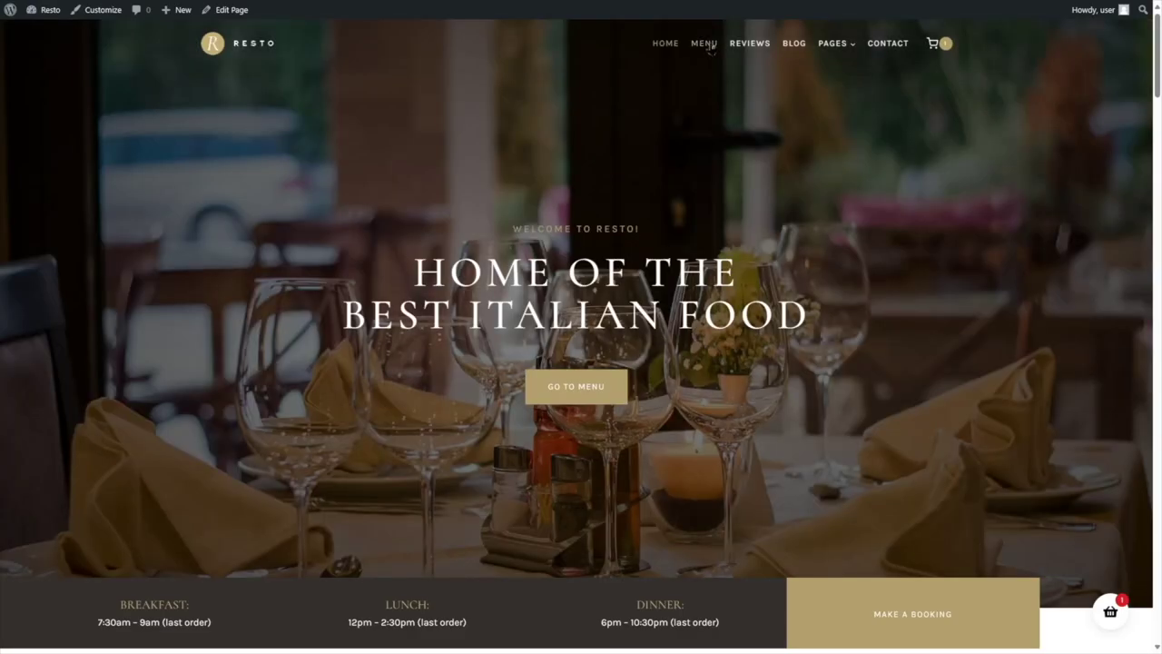
pyautogui.click(709, 46)
pyautogui.scroll(-5, 732, 124)
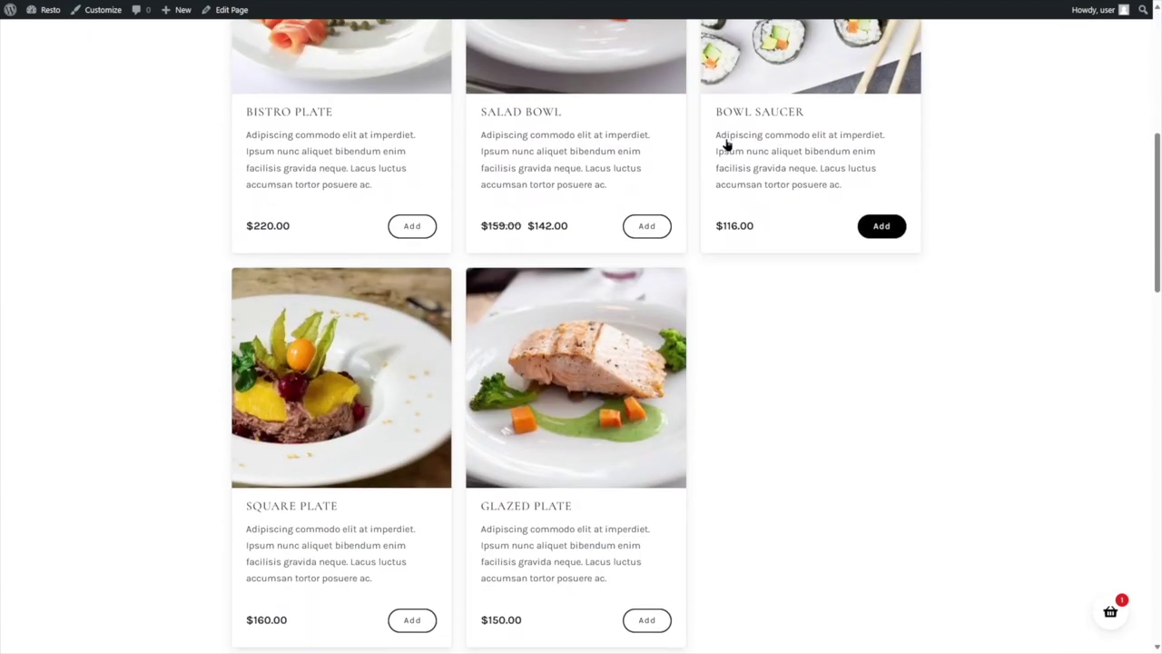
pyautogui.scroll(-6, 726, 144)
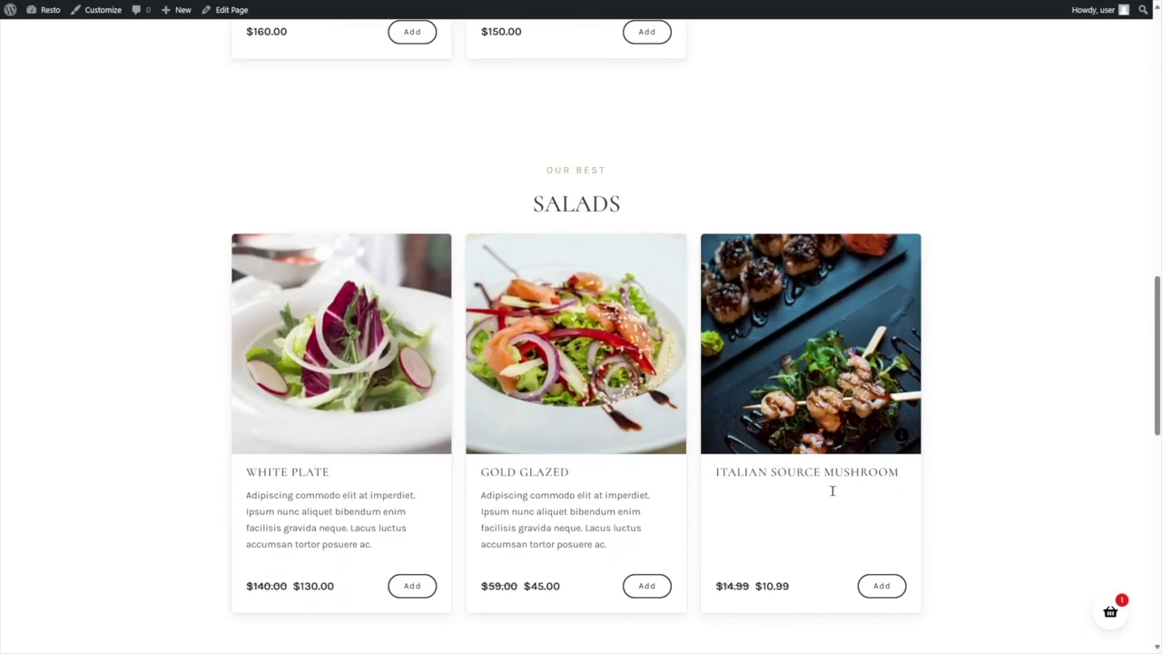
# - Reopen the "Special of the Day" timed products rule from the dashboard, set its day of the week to Thursday and update it
pyautogui.moveTo(47, 11)
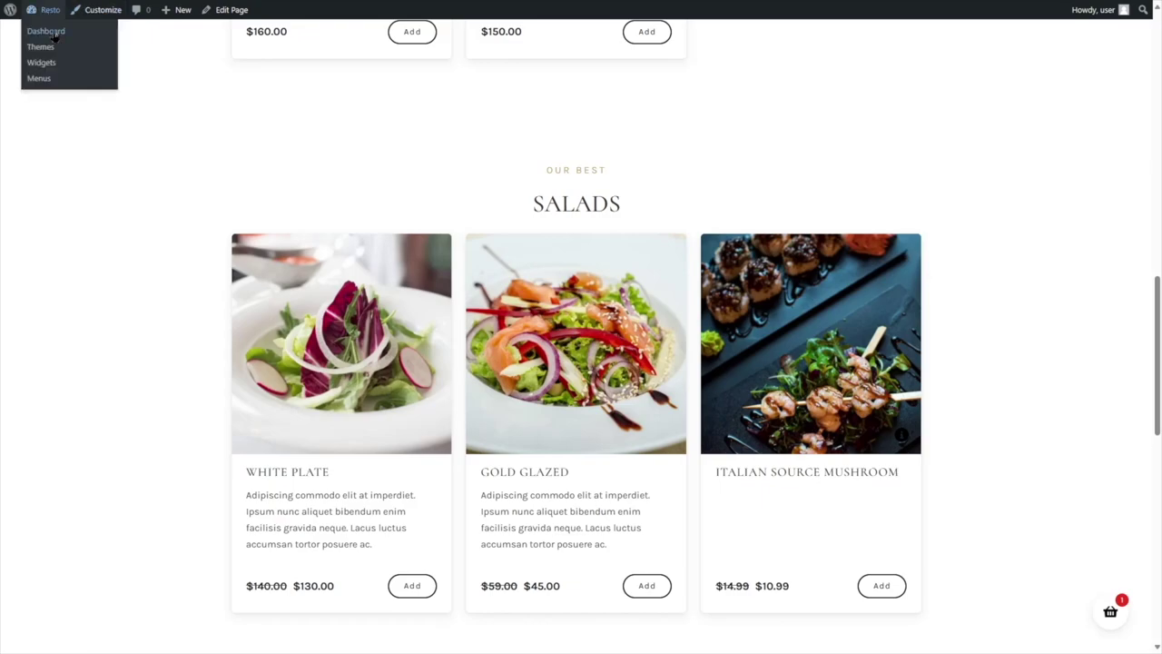
pyautogui.click(54, 33)
pyautogui.moveTo(53, 202)
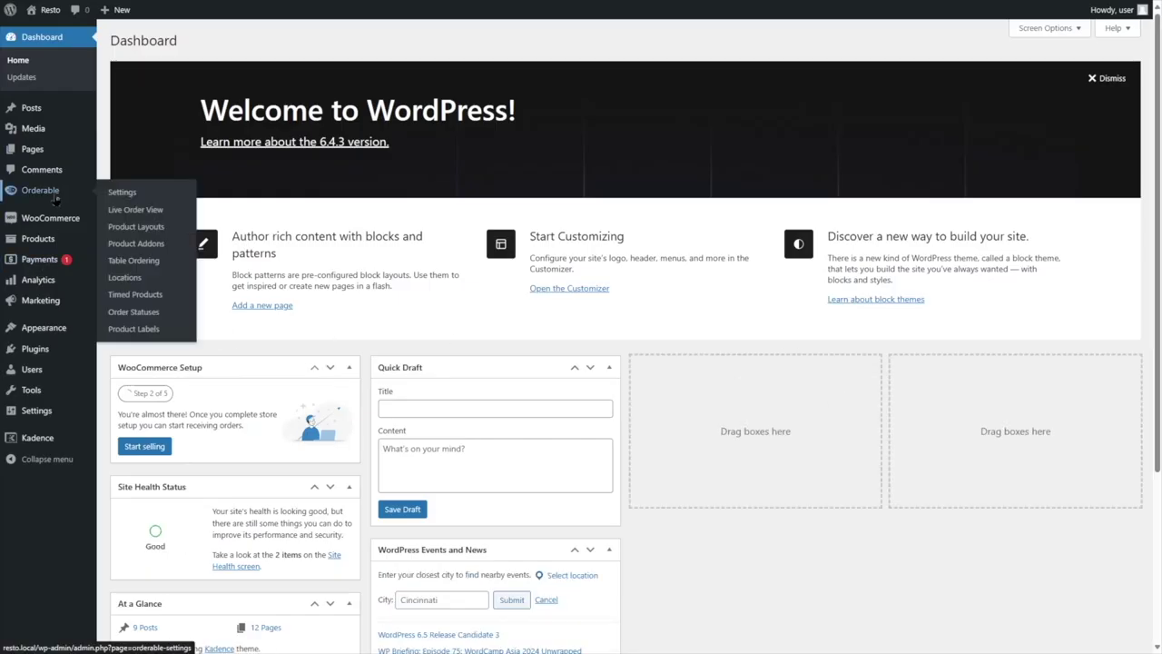
pyautogui.click(136, 296)
pyautogui.click(143, 149)
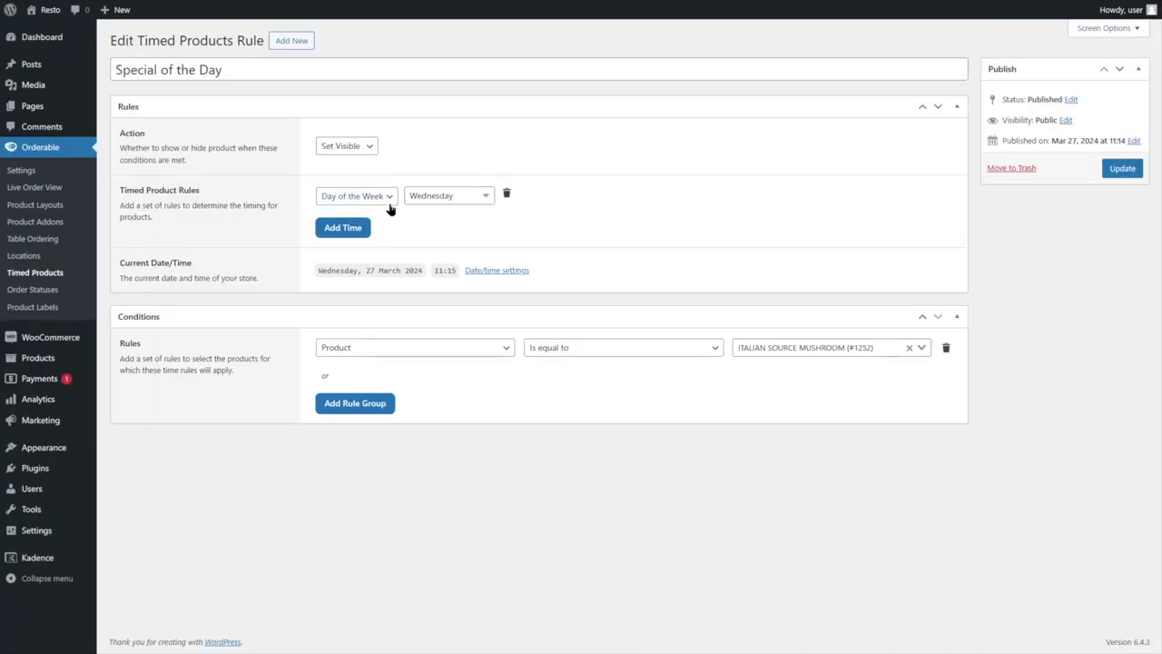
pyautogui.click(465, 200)
pyautogui.click(414, 243)
pyautogui.click(414, 258)
pyautogui.click(1123, 167)
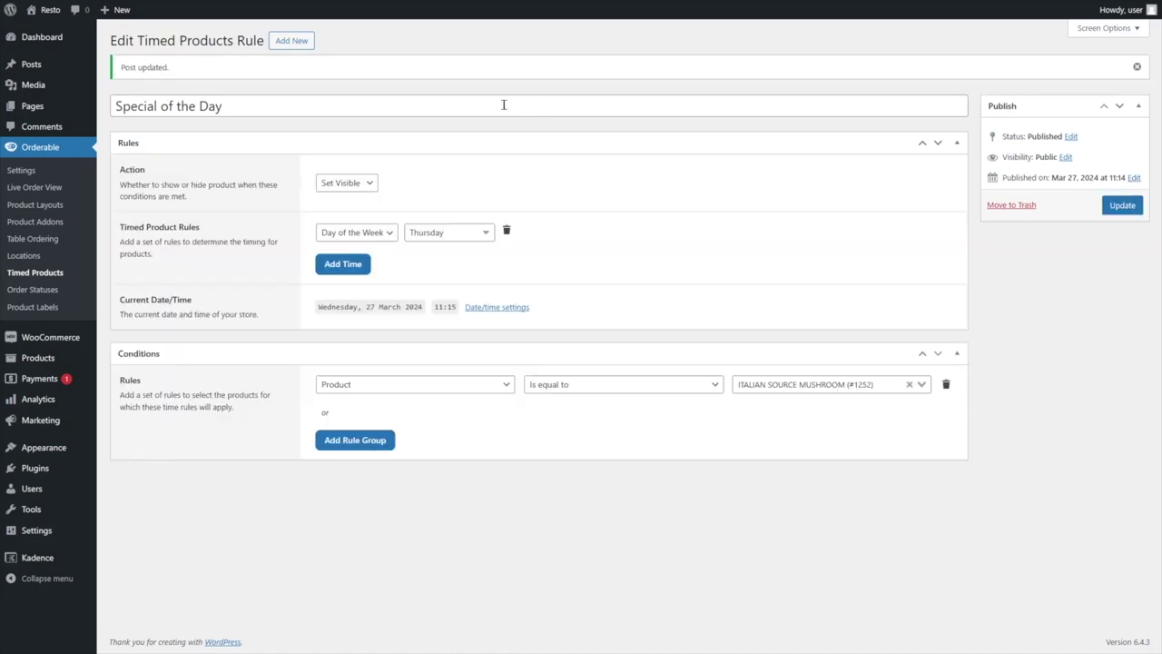
# - Go back to the live menu page and check the Salads section with the Thursday rule applied
pyautogui.moveTo(45, 13)
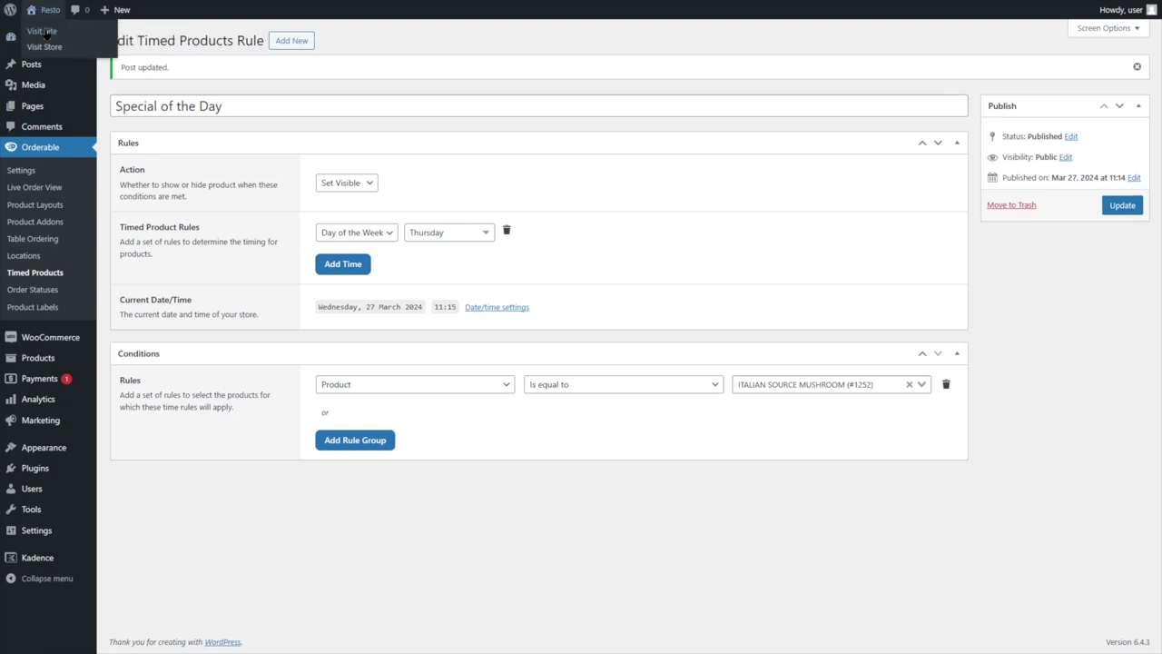
pyautogui.click(42, 31)
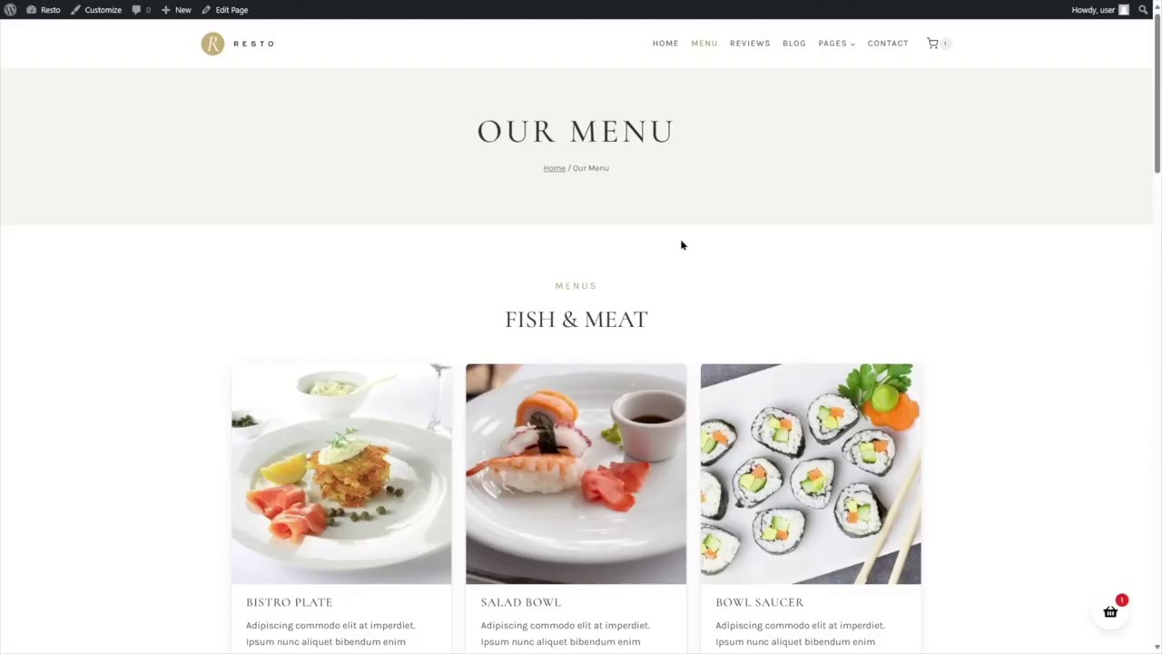
pyautogui.scroll(-9, 771, 306)
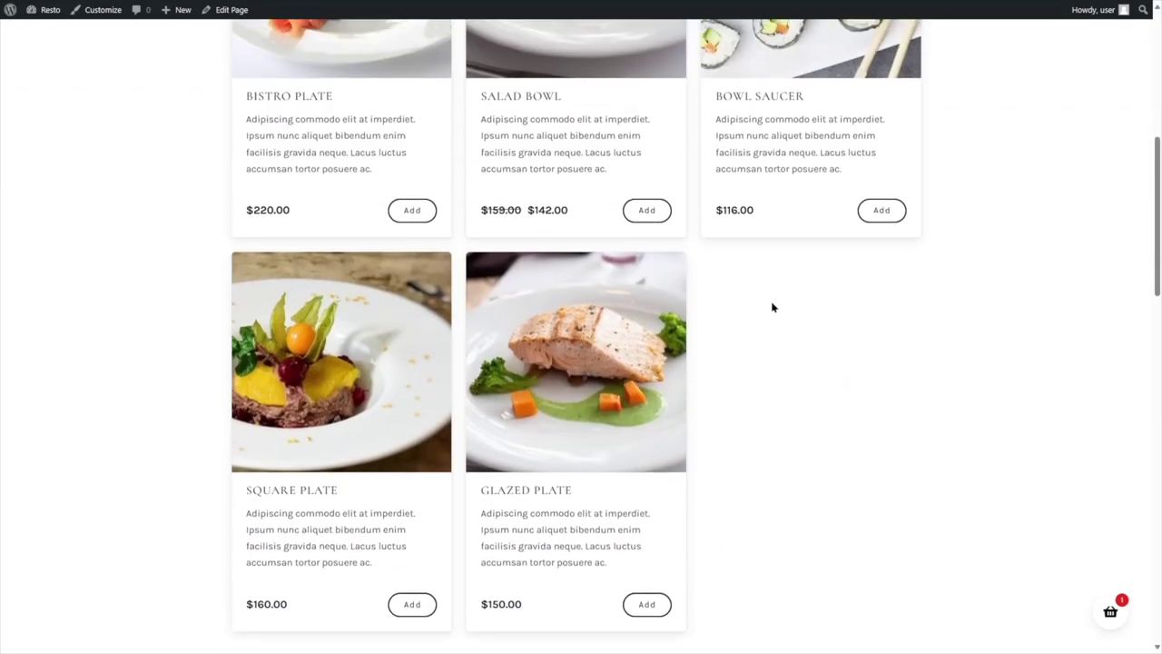
pyautogui.scroll(-2, 778, 336)
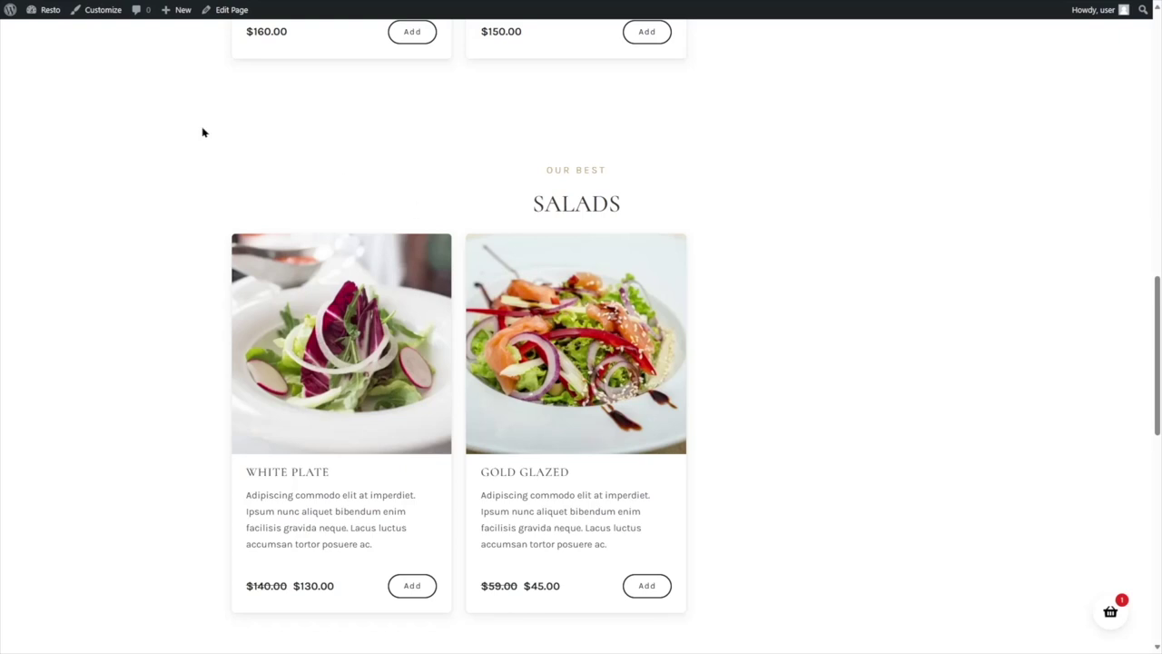
# - Return to the "Special of the Day" rule in Timed Products, set its day back to Wednesday and update it
pyautogui.click(47, 32)
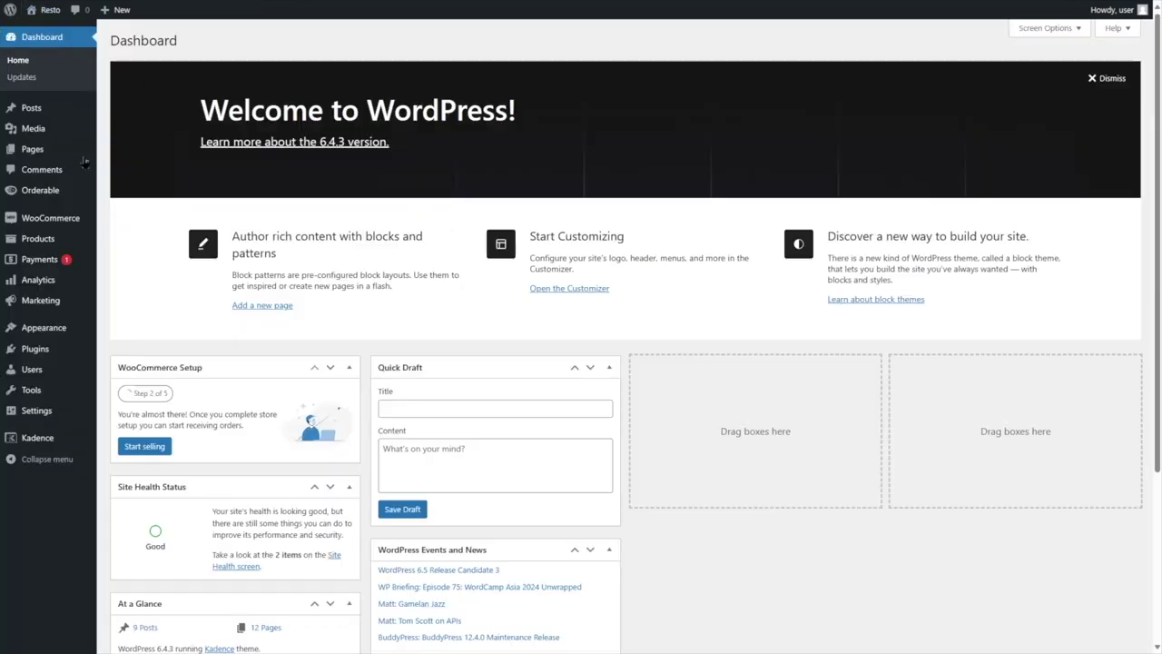
pyautogui.moveTo(41, 190)
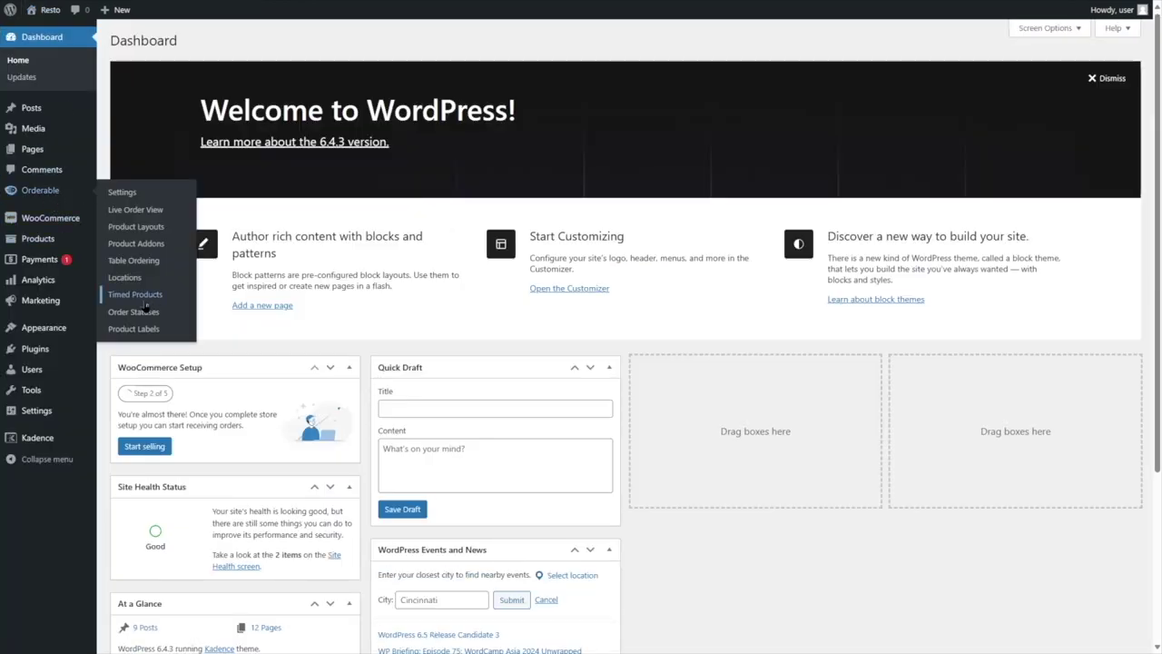
pyautogui.click(143, 298)
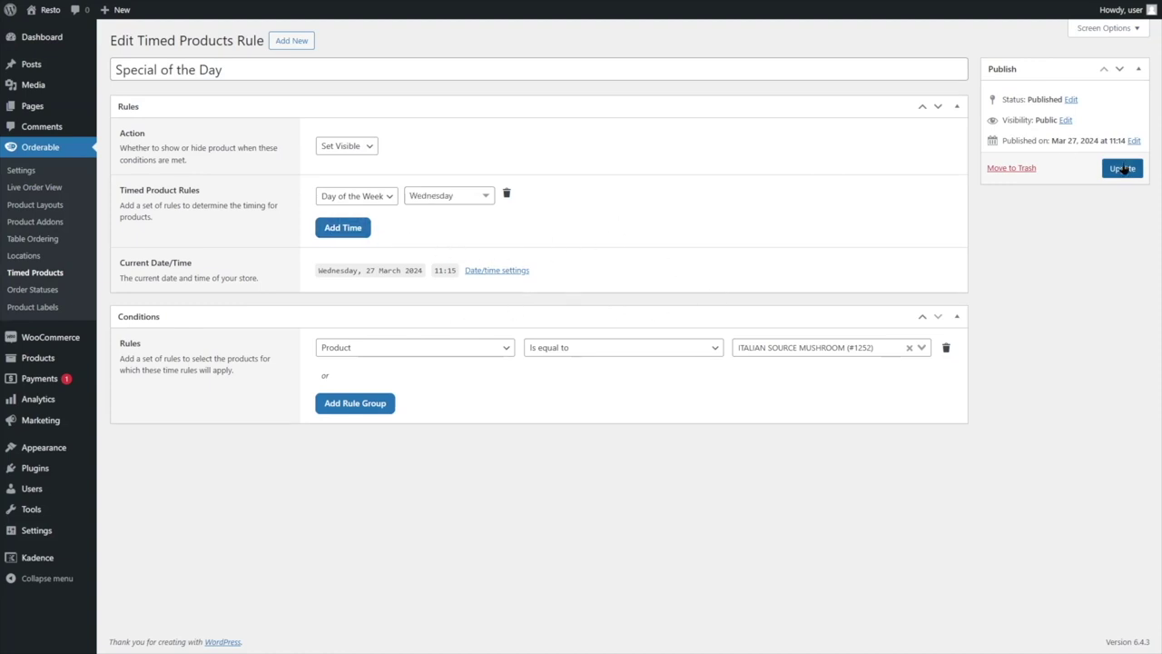
pyautogui.click(1122, 168)
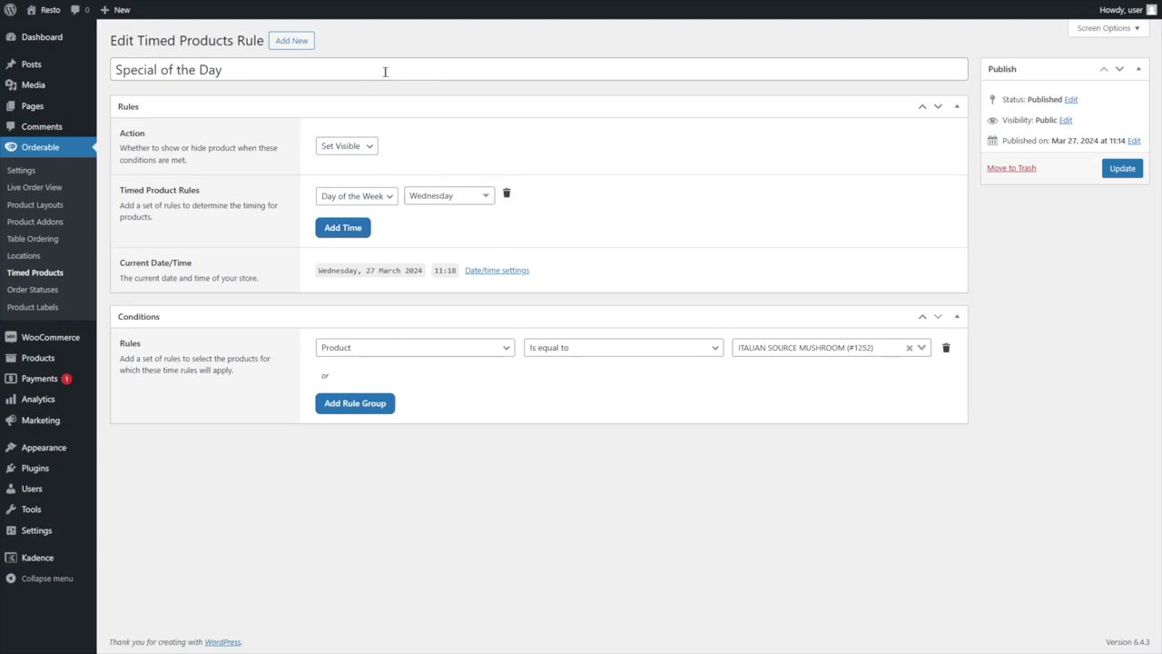
# - Copy the rule's title "Special of the Day" and go to Orderable's Product Labels page
pyautogui.moveTo(233, 69); pyautogui.dragTo(116, 71)
pyautogui.click(150, 70)
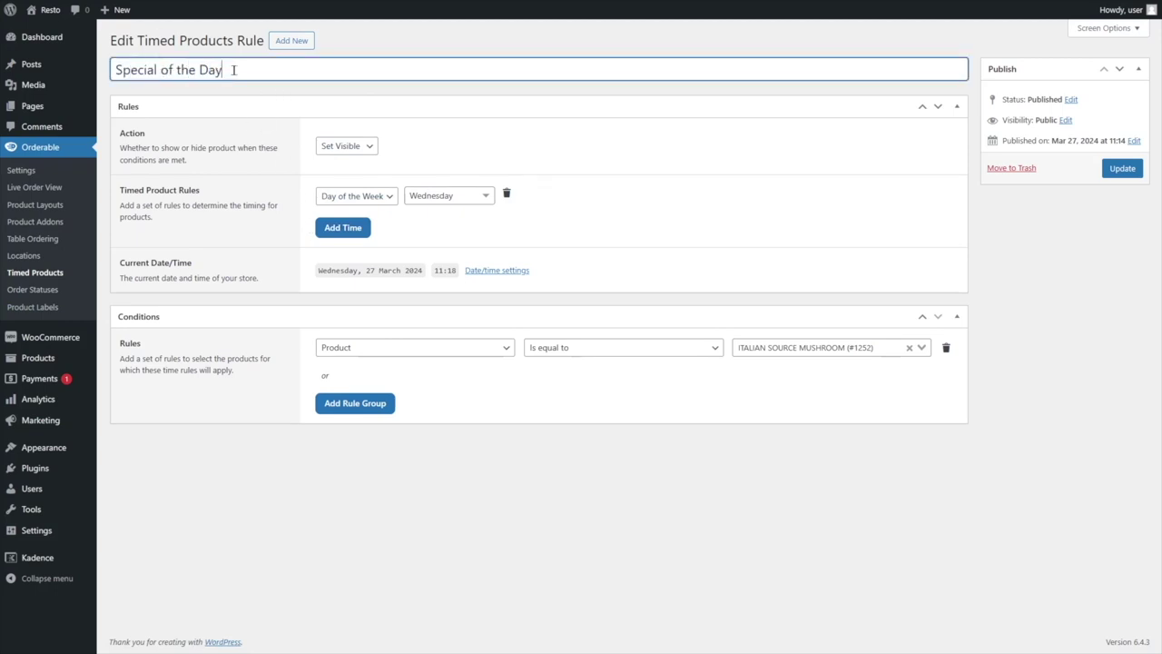
pyautogui.click(264, 96)
pyautogui.click(266, 97)
pyautogui.click(32, 309)
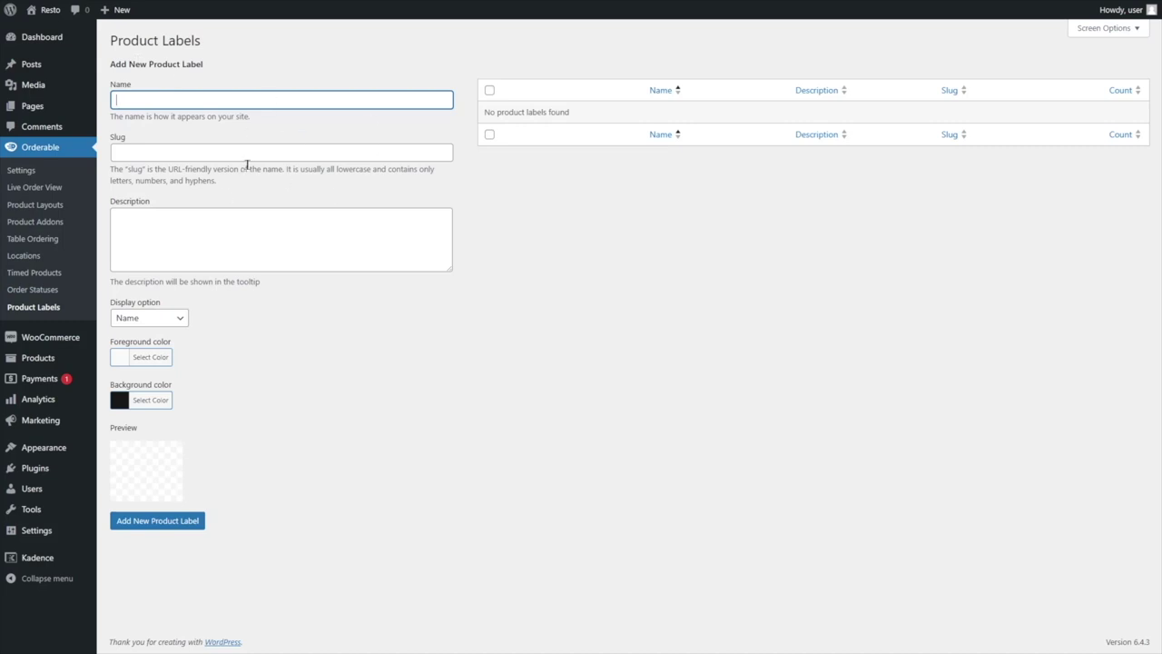
# - Name the new product label "Special of the Day" and give it an orange background color
pyautogui.write('Special of the Day')
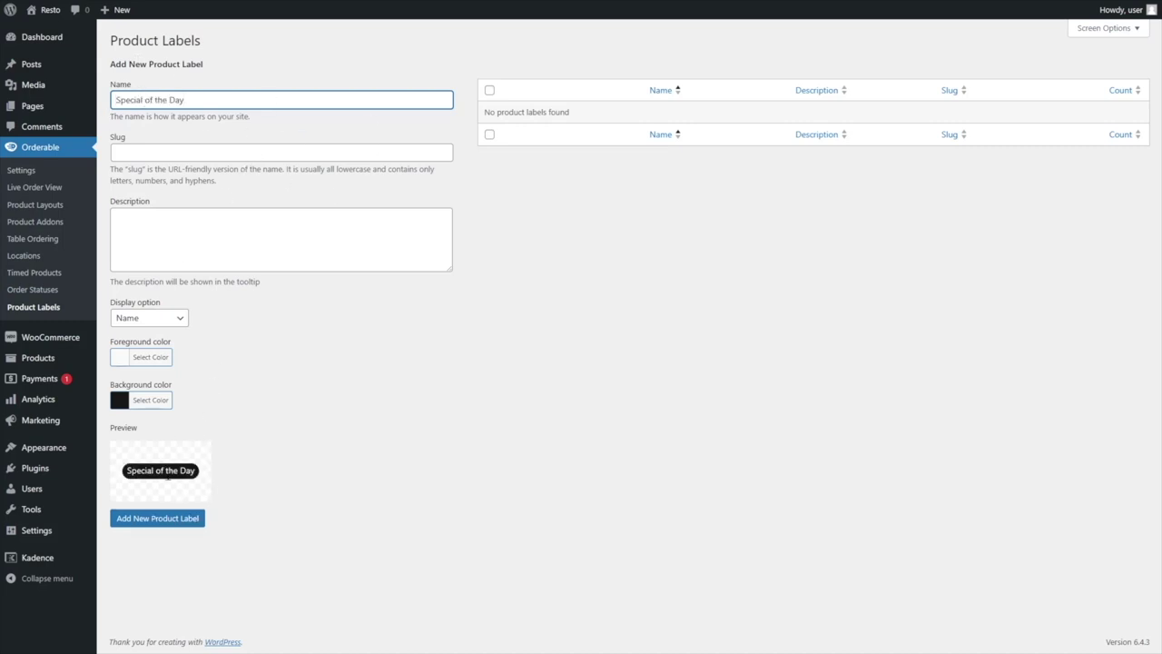
pyautogui.click(151, 400)
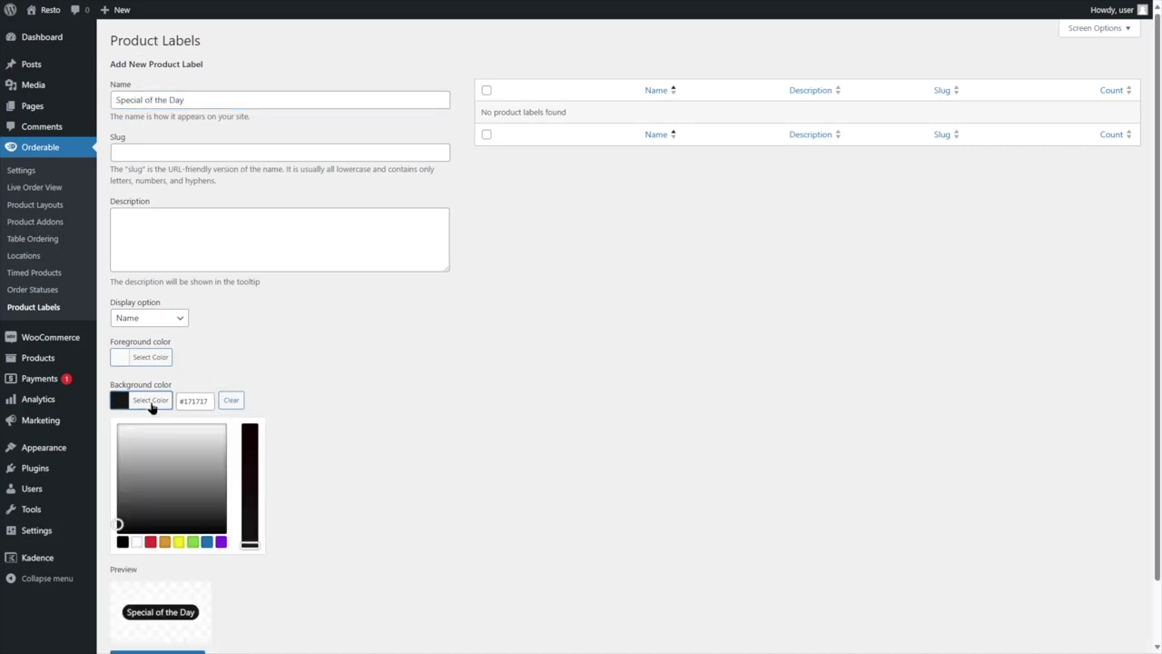
pyautogui.click(165, 544)
pyautogui.click(280, 488)
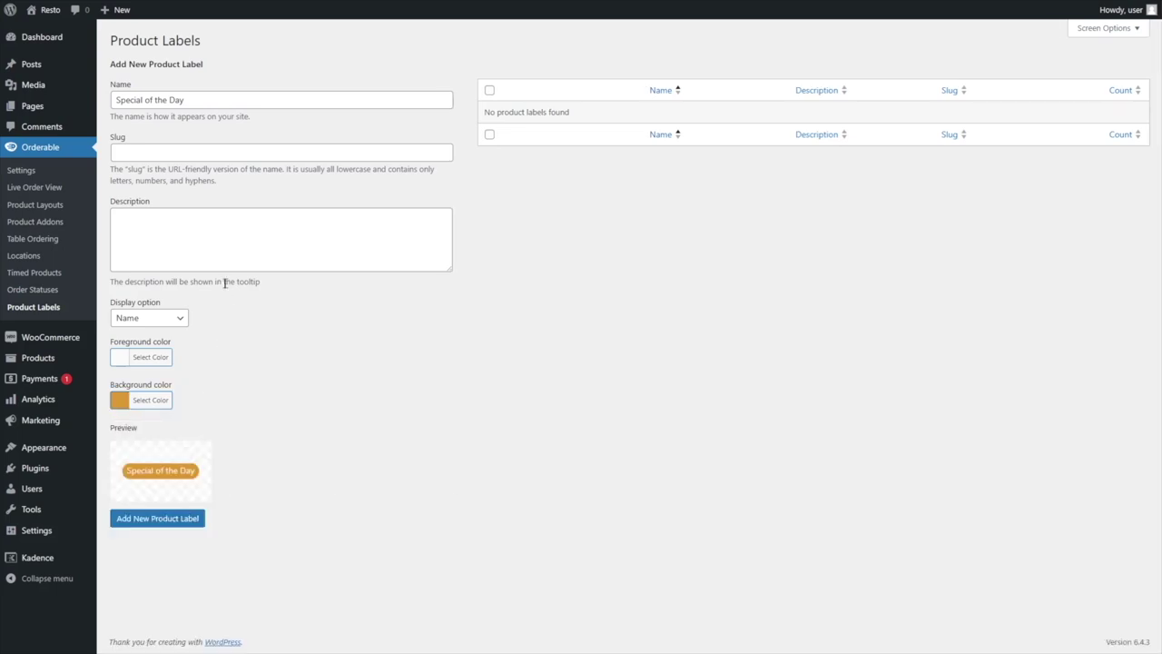
# - Enter the label description "Special of the day", keep Name as the display option and add the product label
pyautogui.click(232, 239)
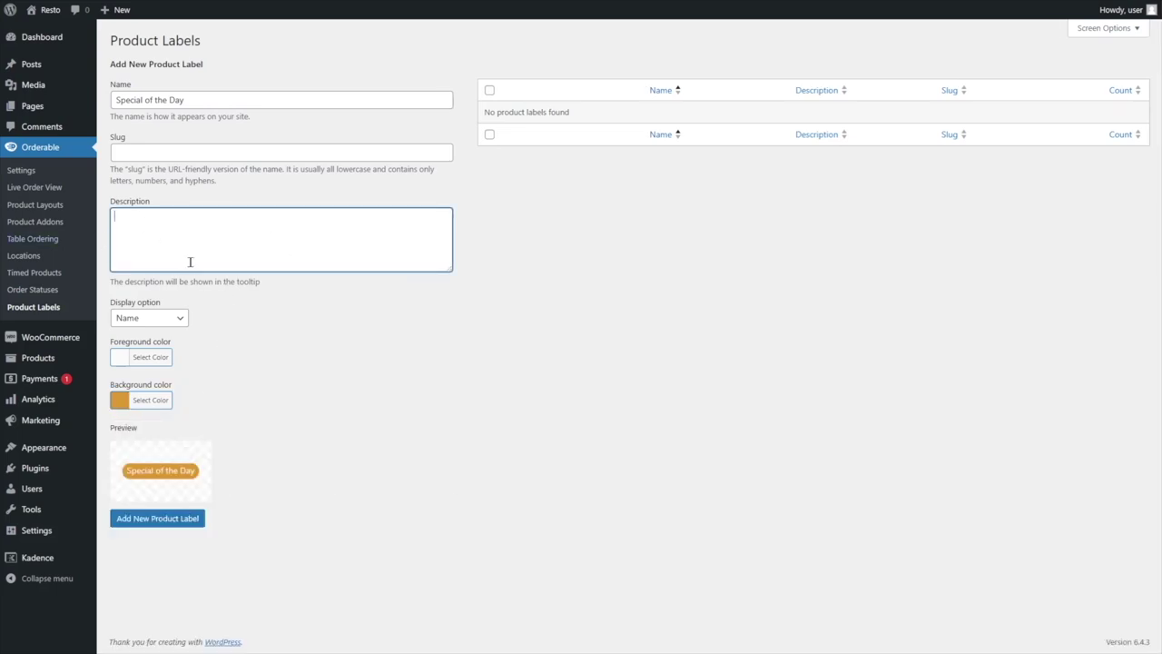
pyautogui.write('Special of the day')
pyautogui.click(178, 317)
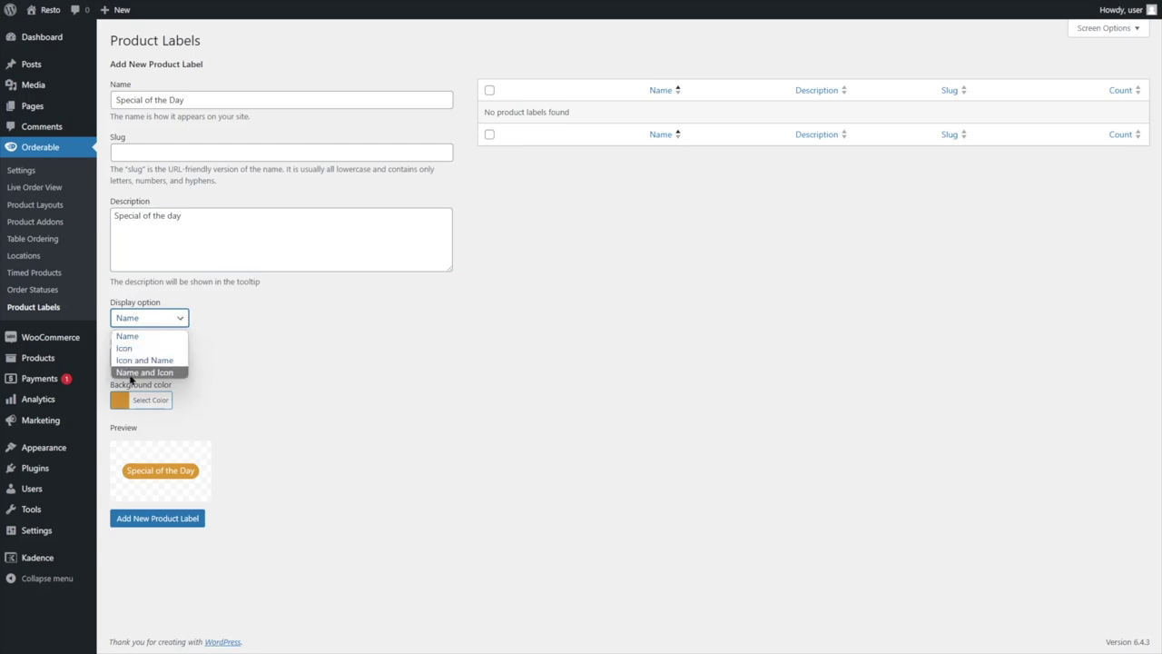
pyautogui.click(341, 357)
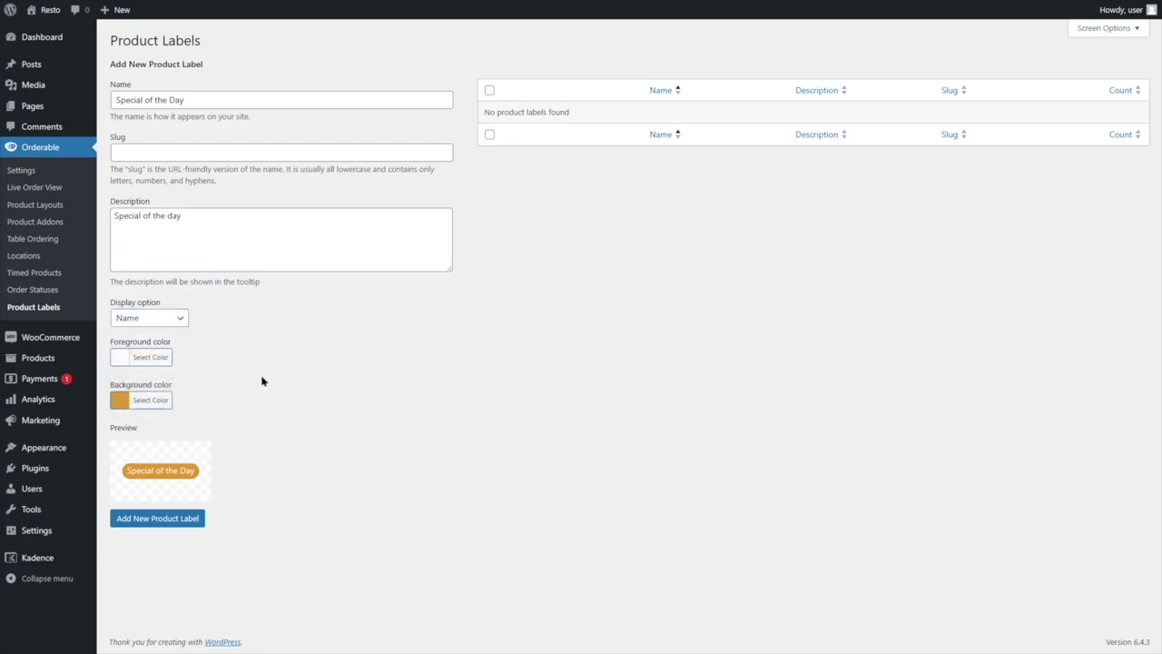
pyautogui.click(156, 523)
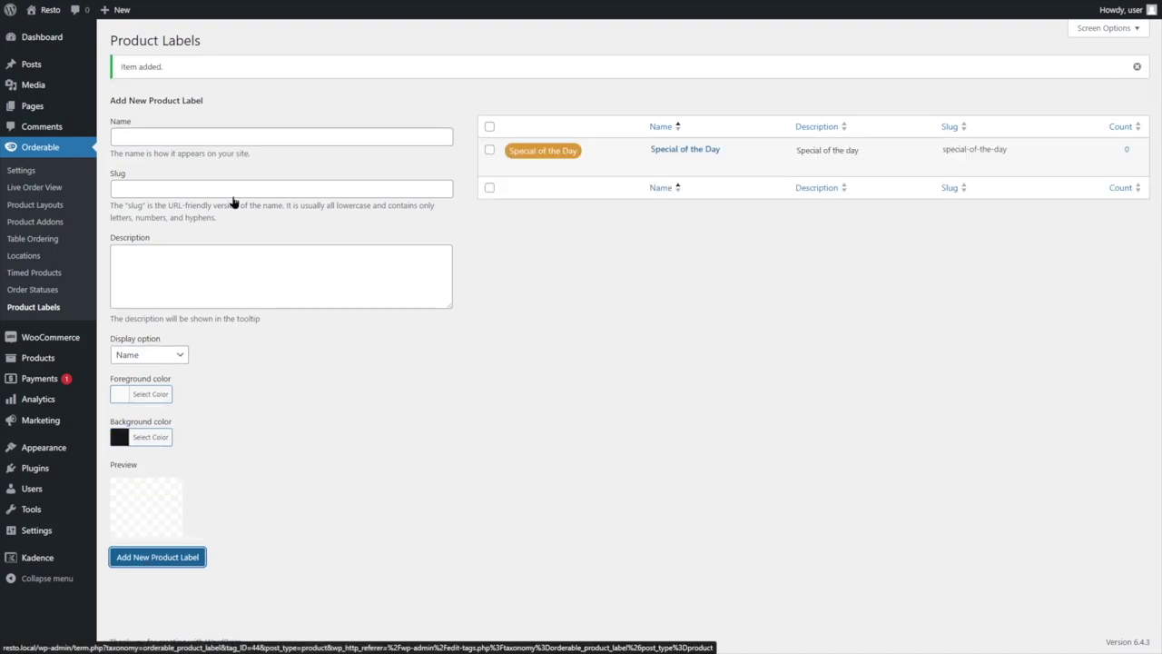
# - Edit the ITALIAN SOURCE MUSHROOM product, assign it the "Special of the Day" product label and update the product
pyautogui.click(51, 362)
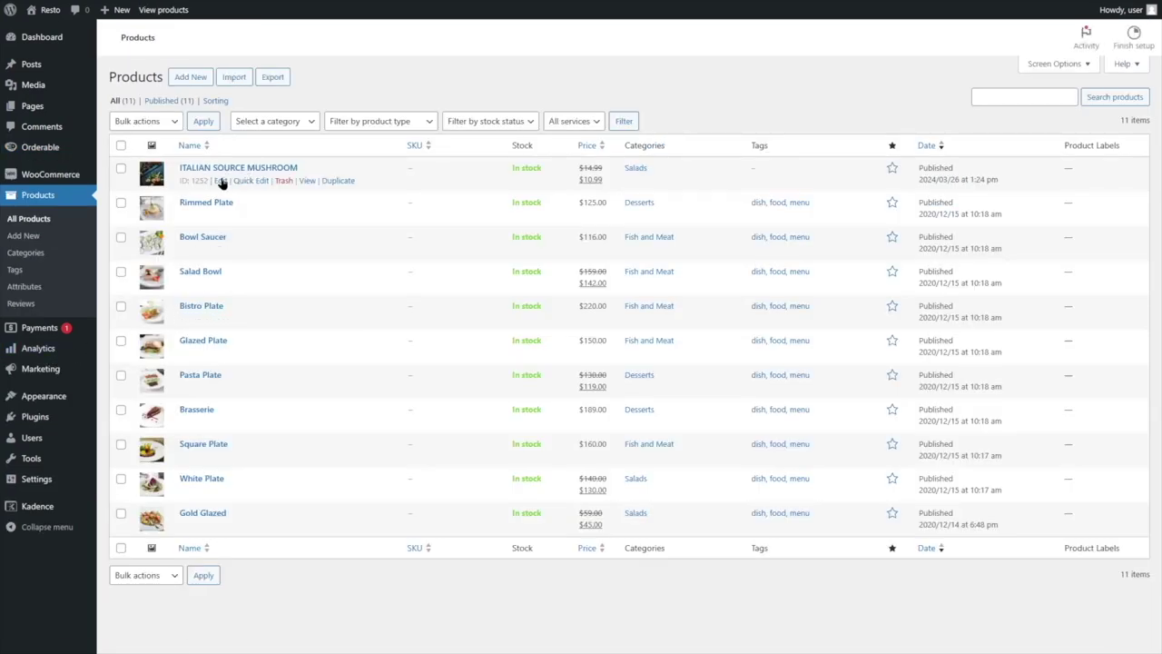
pyautogui.click(221, 184)
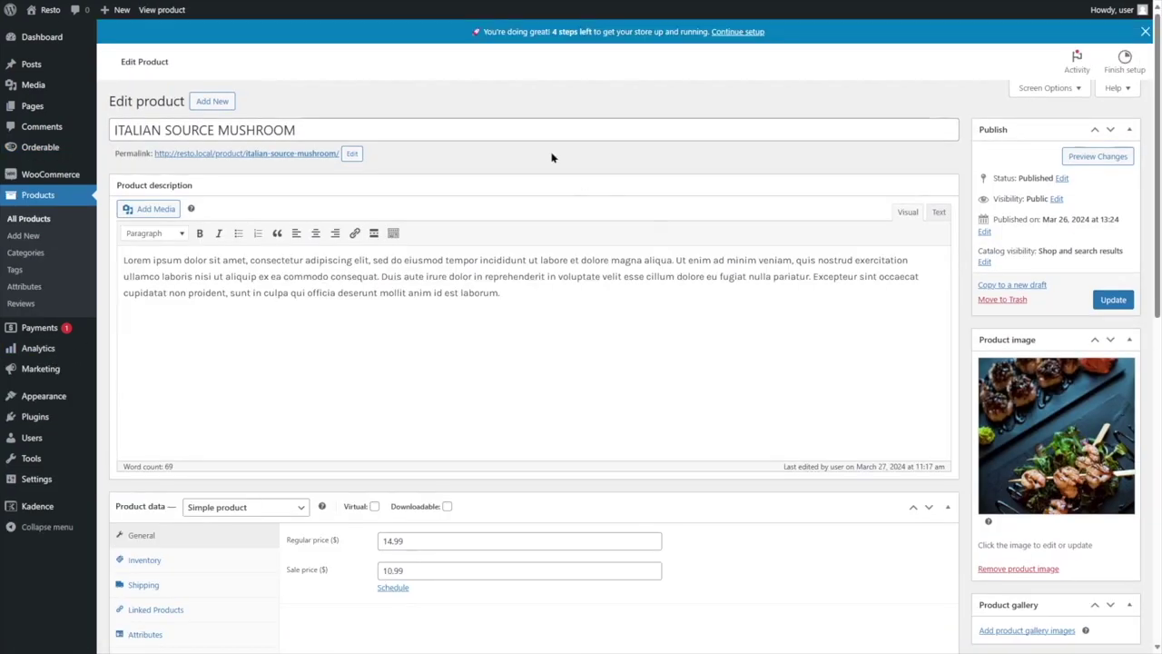
pyautogui.scroll(-6, 554, 160)
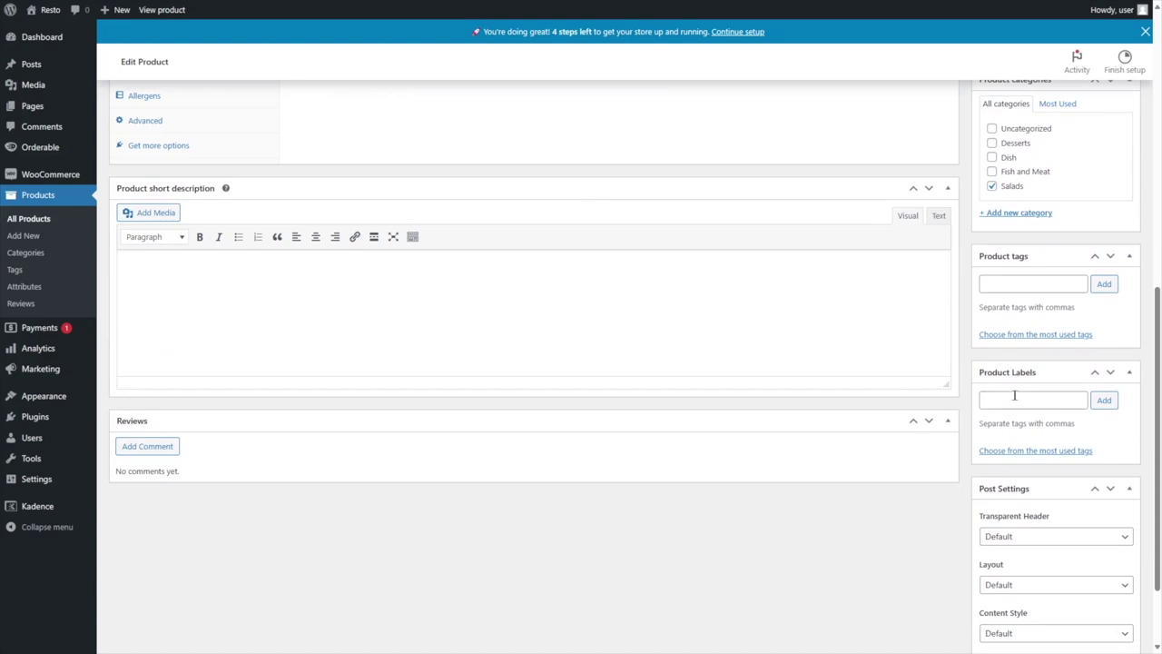
pyautogui.click(1014, 397)
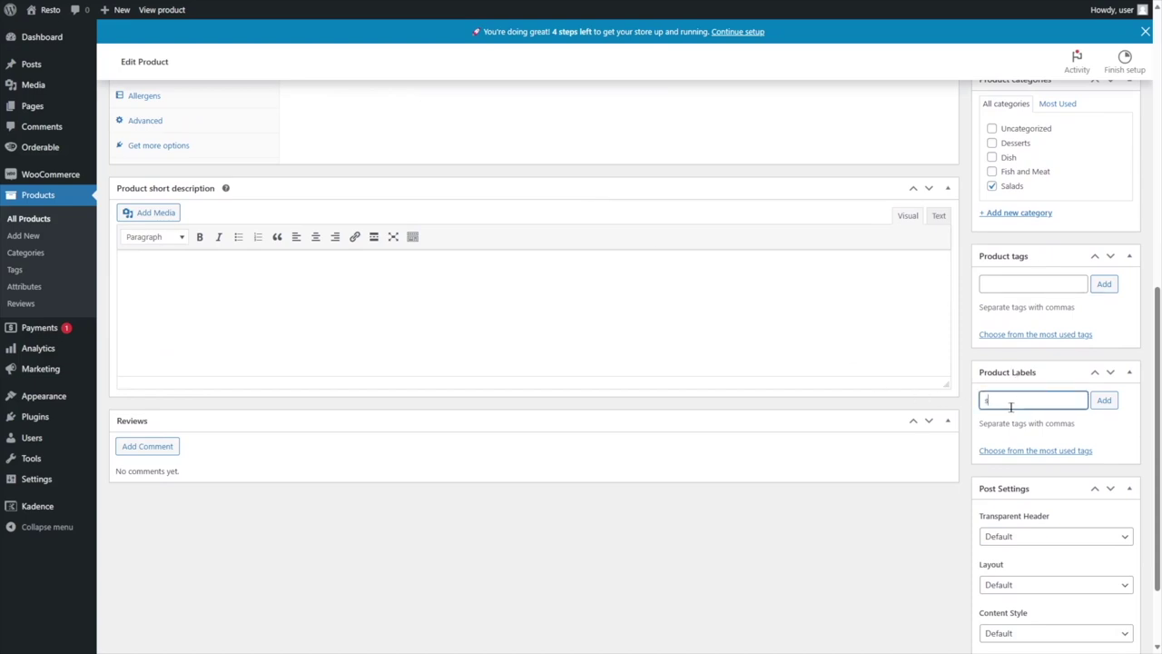
pyautogui.write('special')
pyautogui.press('Return')
pyautogui.click(1103, 405)
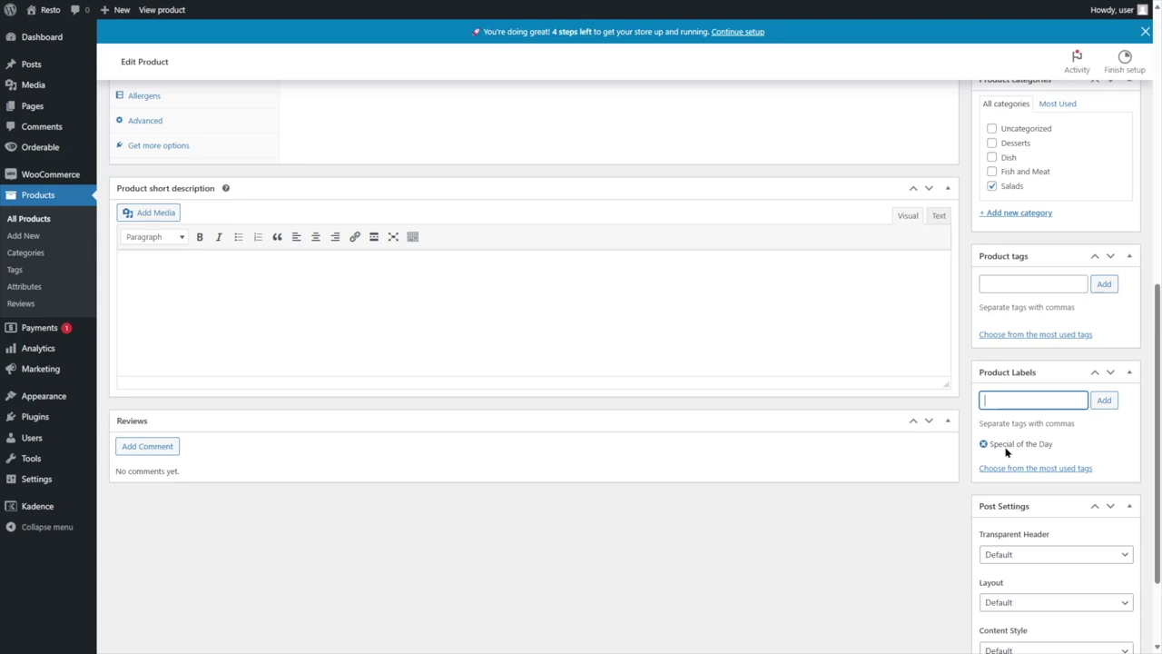
pyautogui.scroll(6, 618, 457)
pyautogui.click(1113, 299)
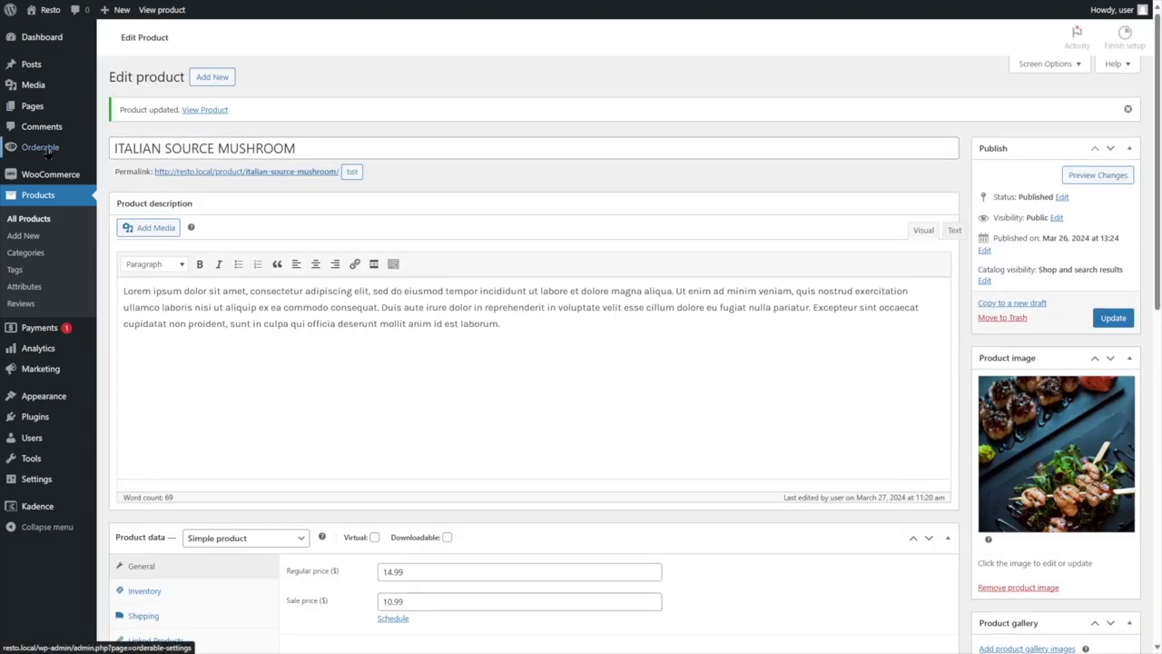
# - Open the Salads layout from Orderable's Product Layouts for editing
pyautogui.moveTo(46, 155)
pyautogui.click(114, 149)
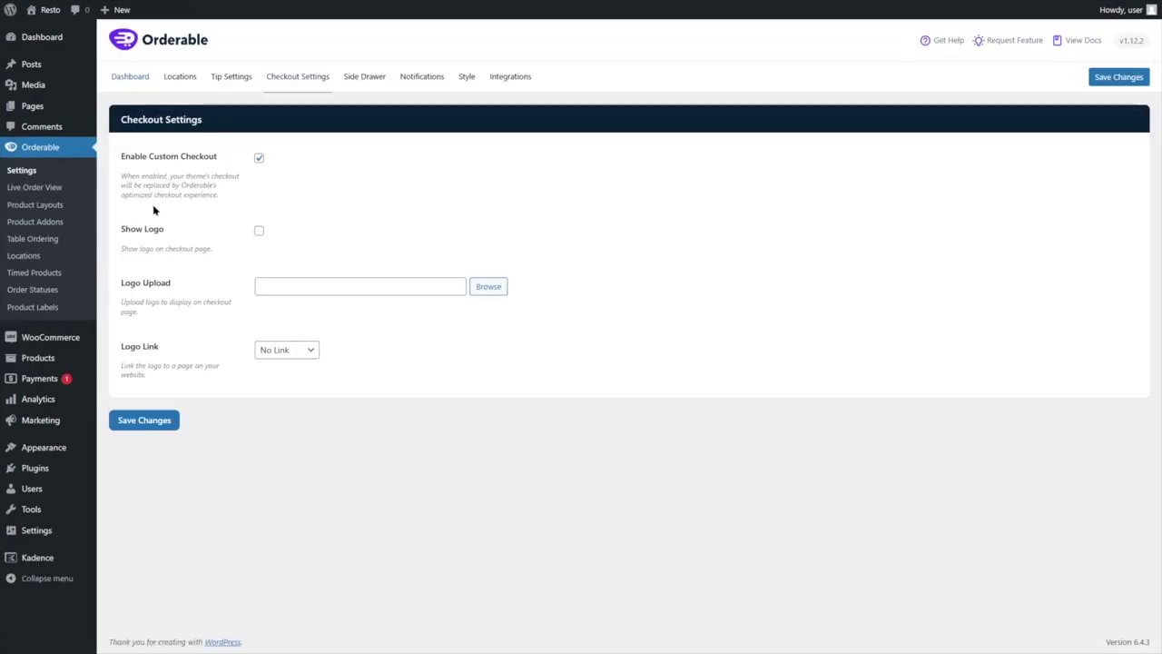
pyautogui.click(65, 209)
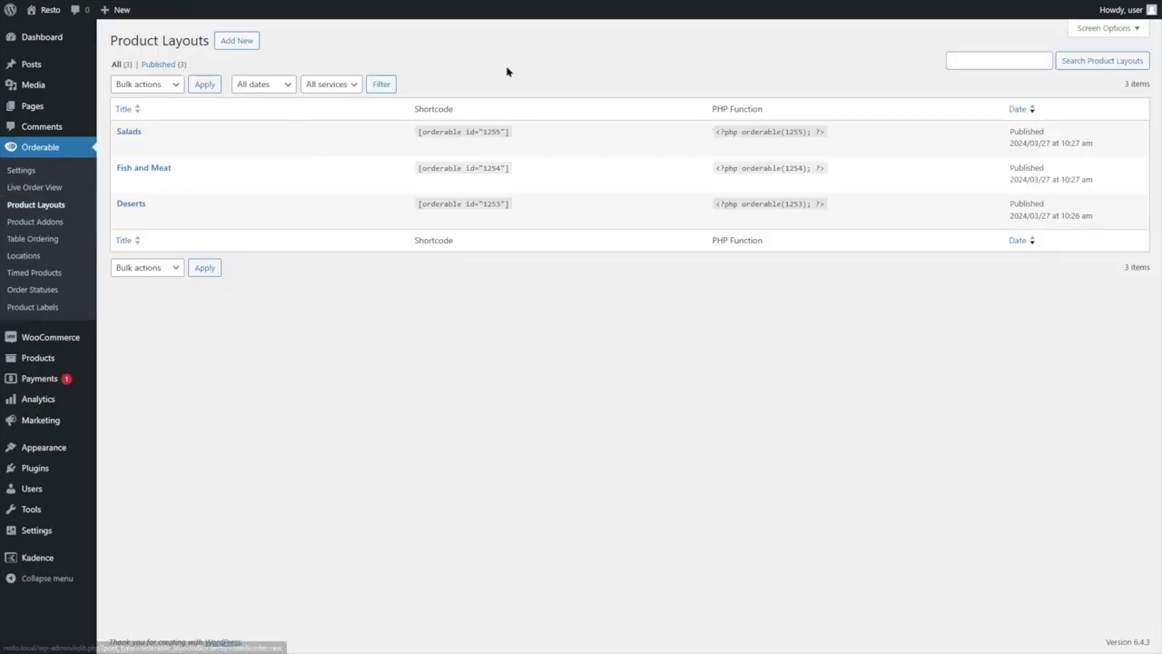
pyautogui.click(122, 148)
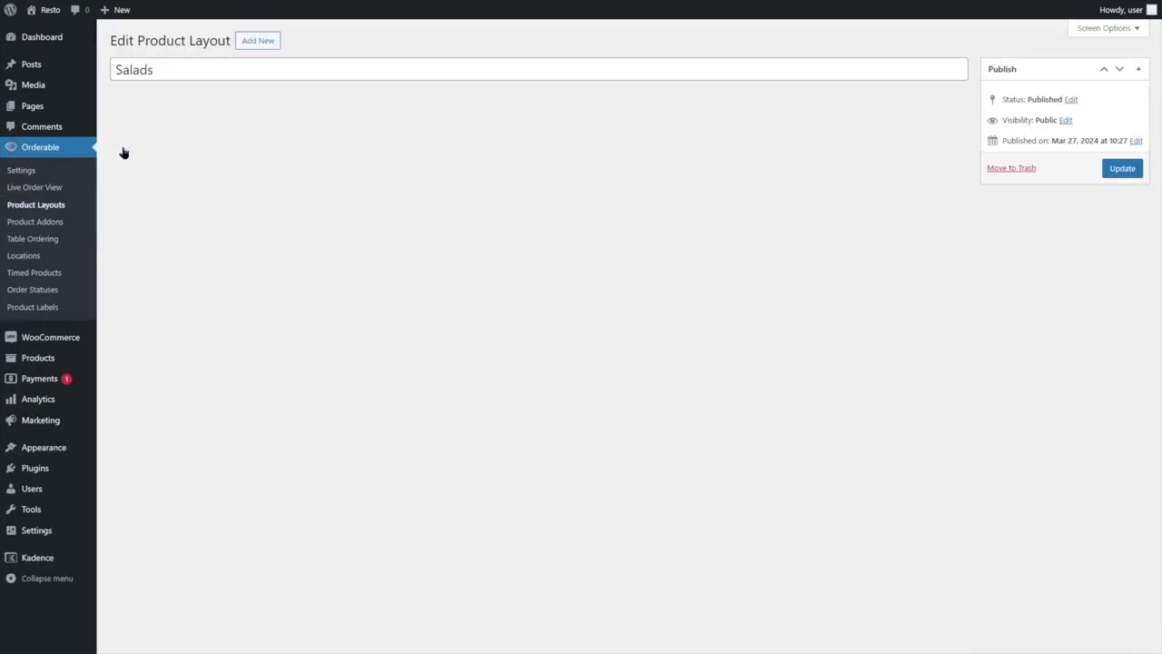
# - Set the Salads layout's product labels to display over the image
pyautogui.scroll(-5, 441, 137)
pyautogui.scroll(2, 219, 322)
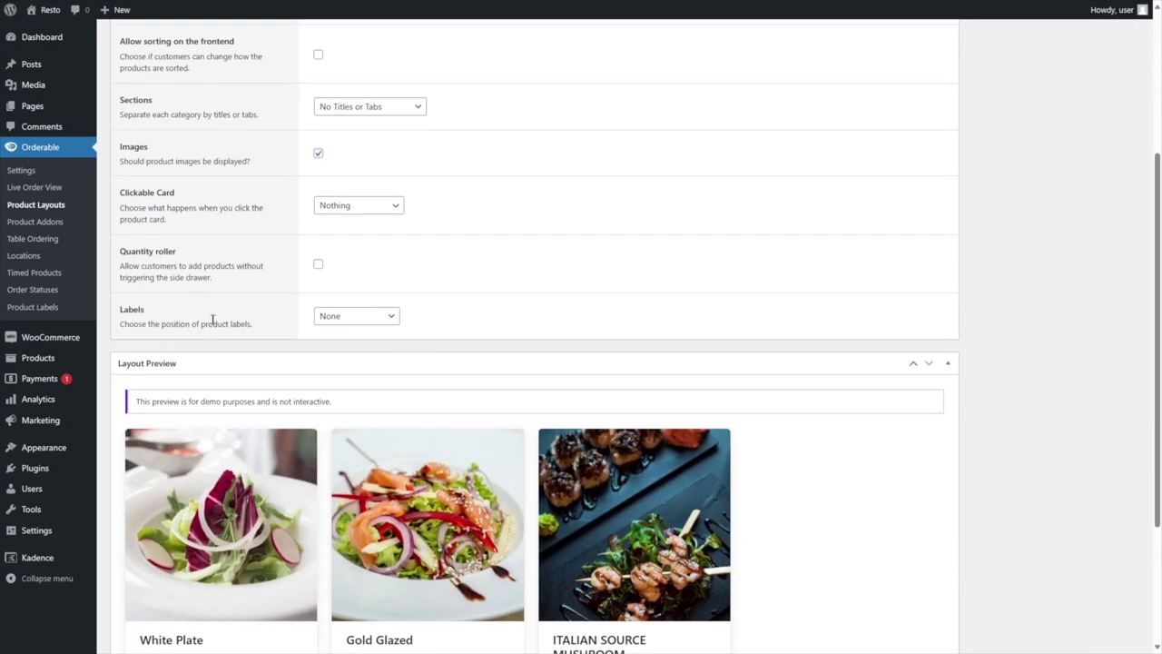
pyautogui.click(360, 320)
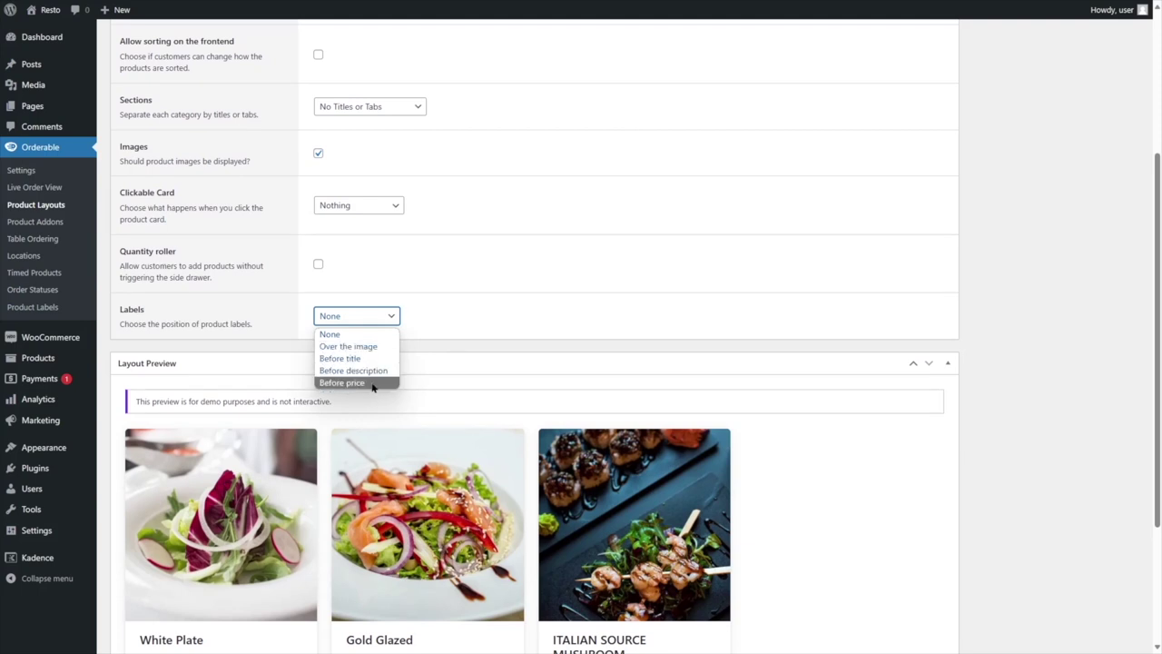
pyautogui.click(356, 349)
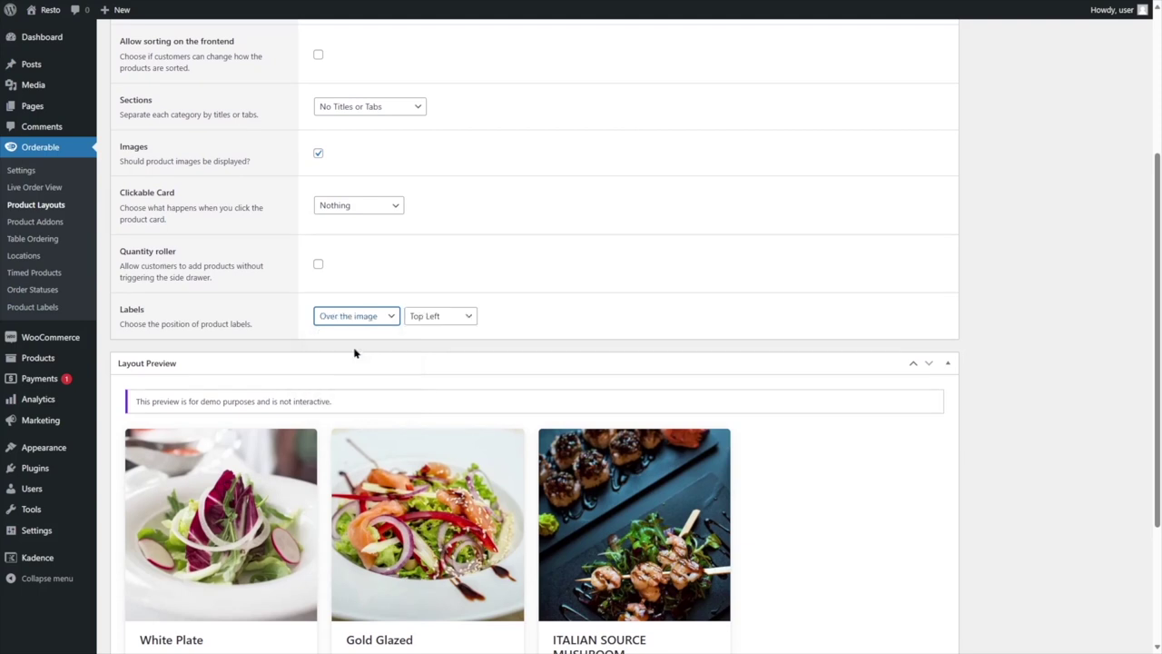
# - Try the Top Center, Top Right and Middle Center label positions in the Salads layout preview
pyautogui.scroll(-1, 373, 346)
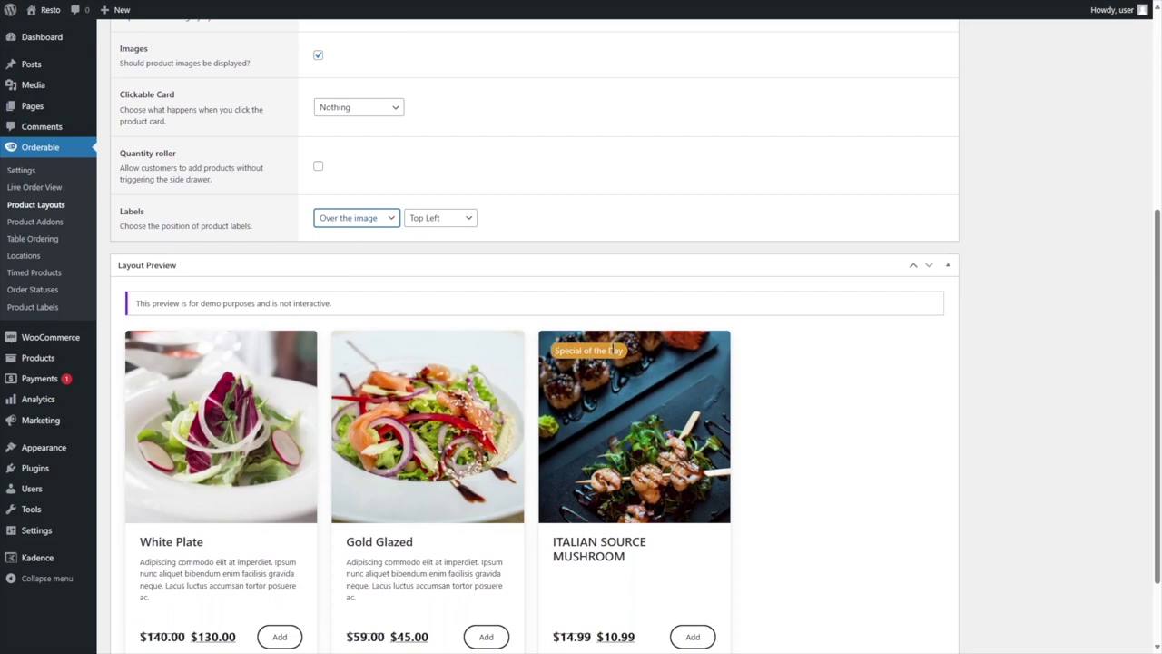
pyautogui.click(447, 219)
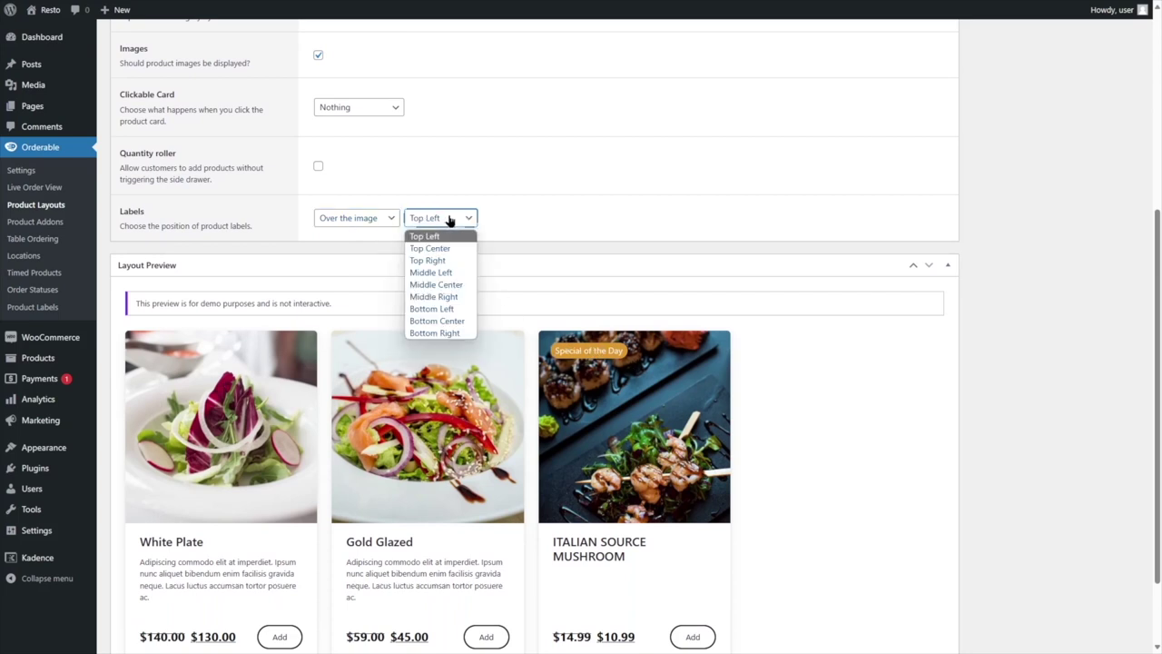
pyautogui.click(449, 249)
pyautogui.click(461, 222)
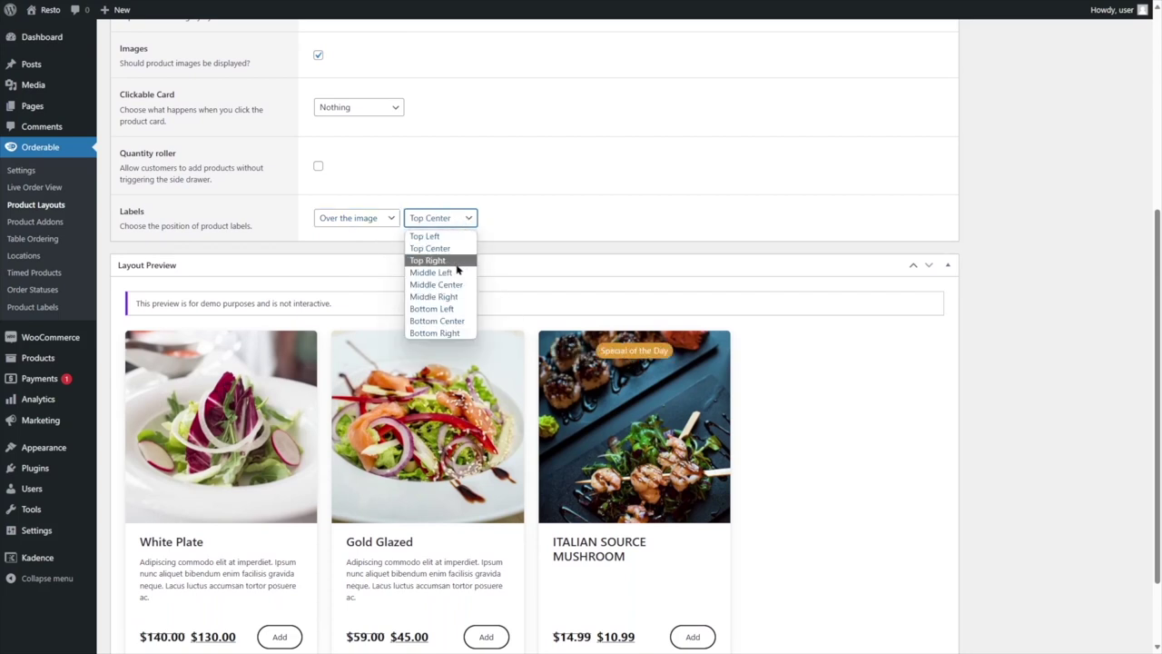
pyautogui.click(457, 260)
pyautogui.click(455, 221)
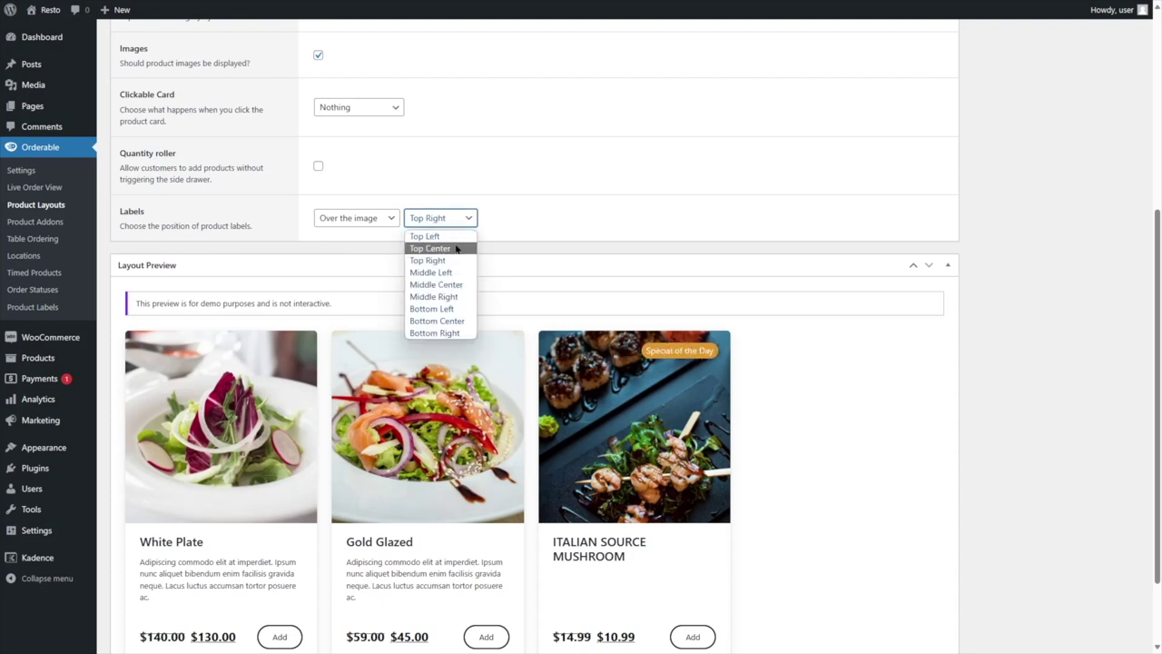
pyautogui.click(458, 285)
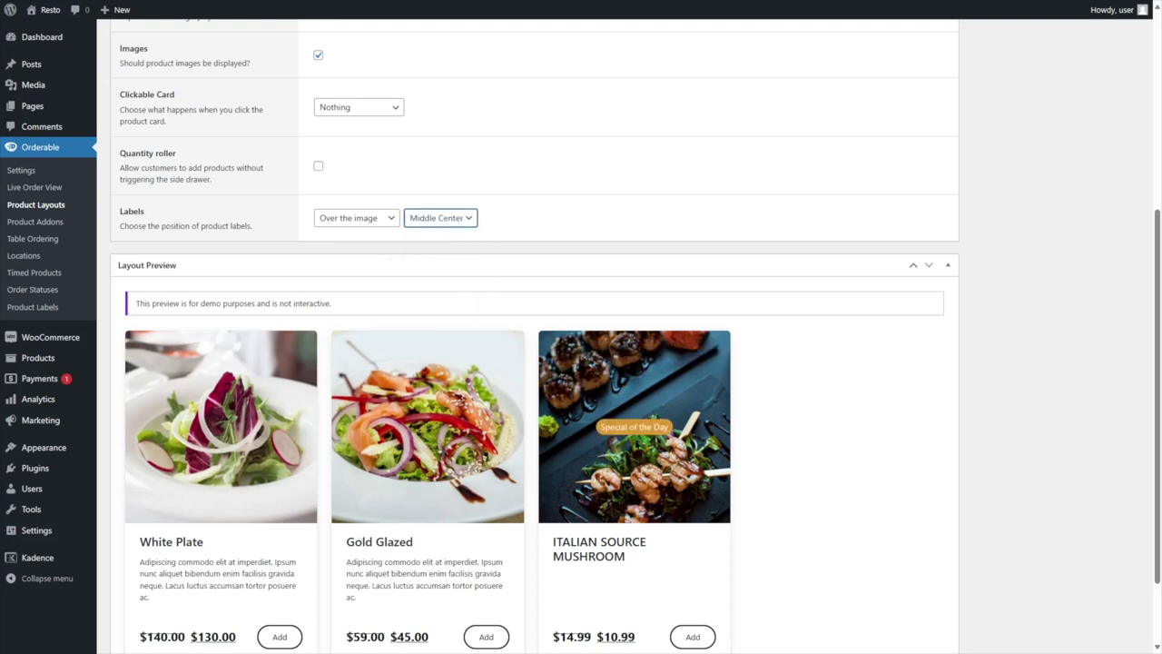
# - Set the label position over the image to Top Left and update the Salads layout
pyautogui.click(439, 219)
pyautogui.click(440, 234)
pyautogui.scroll(4, 536, 236)
pyautogui.click(1108, 168)
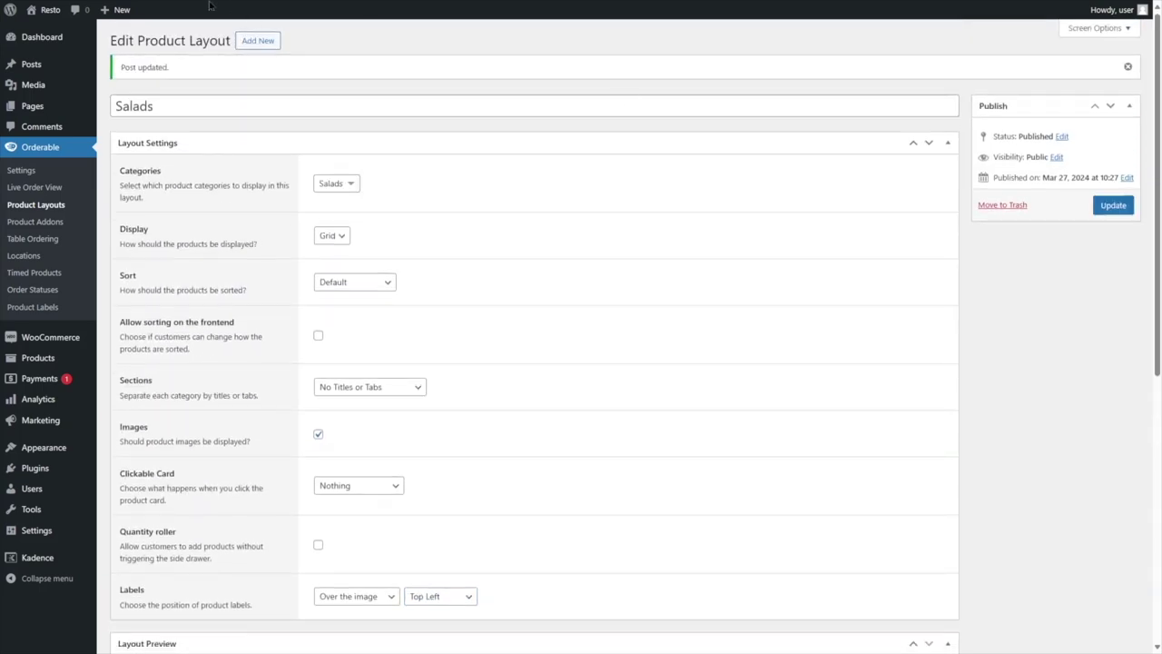
# - Visit the live site's Menu page and check the product label in the Salads section
pyautogui.moveTo(50, 10)
pyautogui.click(46, 30)
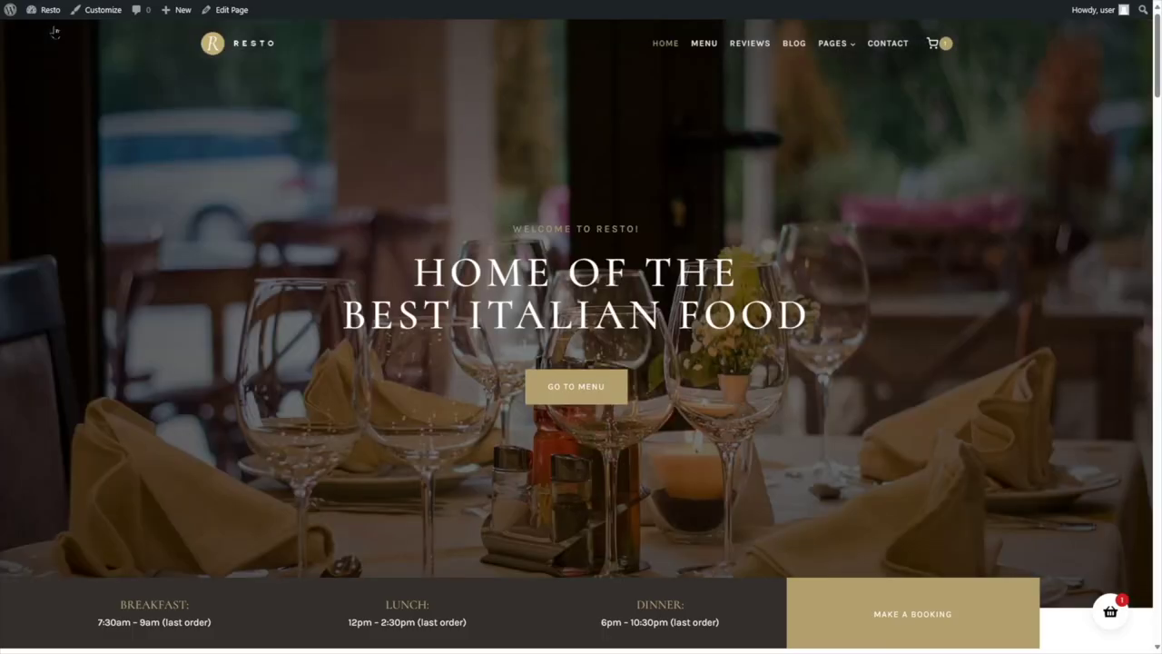
pyautogui.click(699, 45)
pyautogui.scroll(-15, 698, 46)
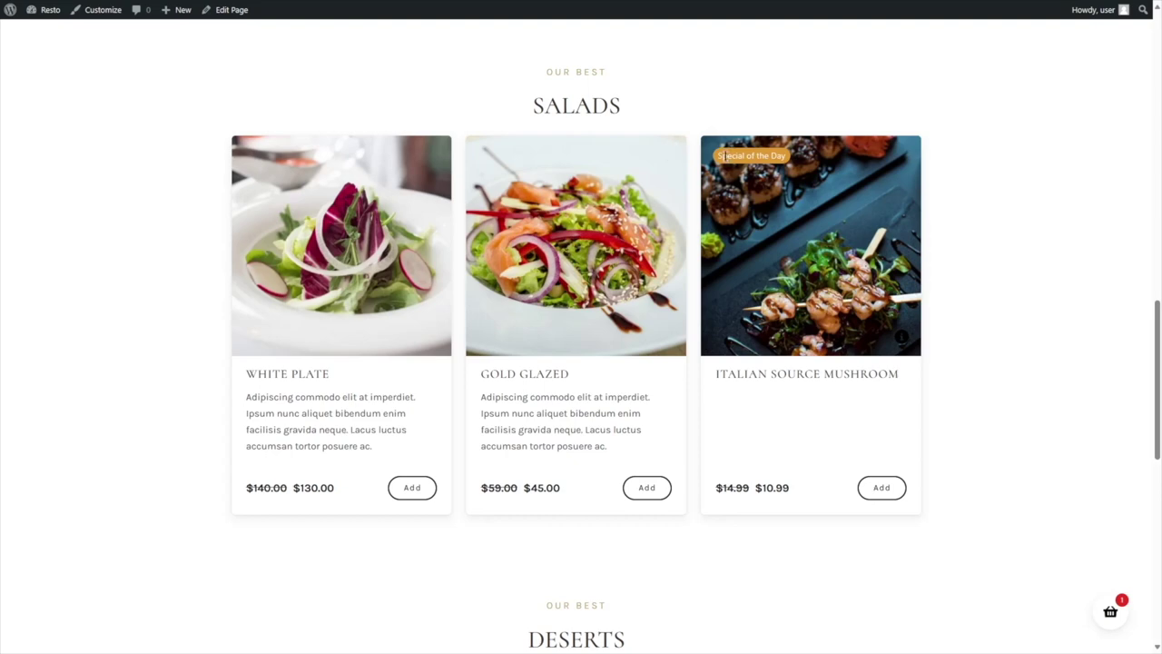
pyautogui.scroll(5, 834, 229)
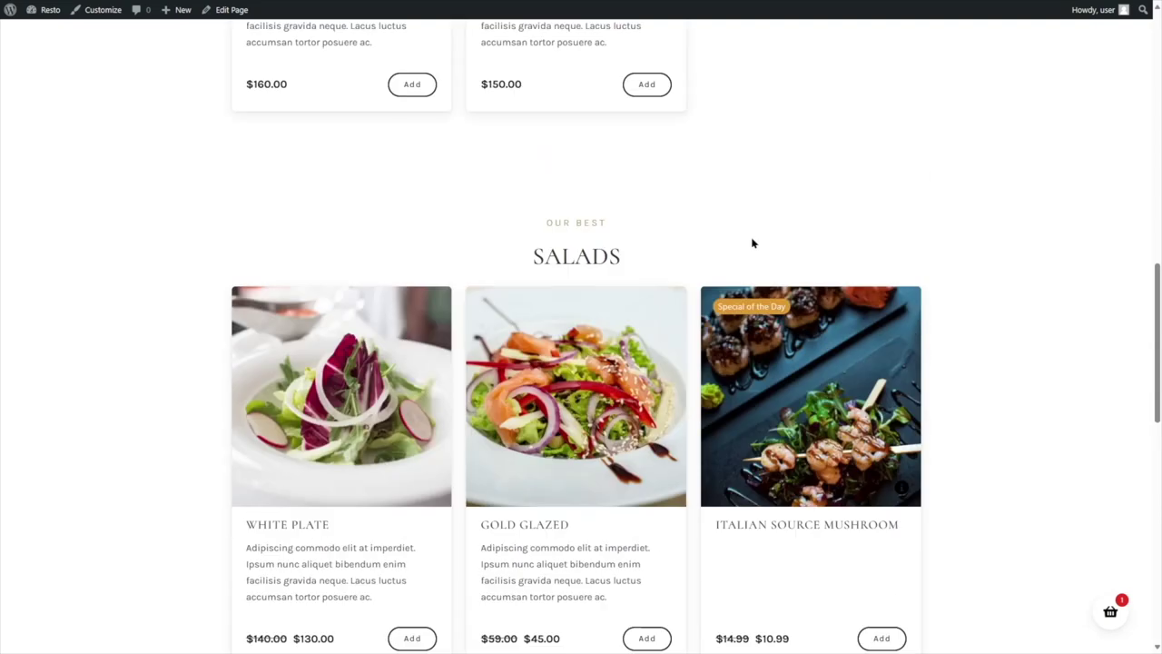
# - Return to the admin dashboard and add a new Orderable table titled "Table 1"
pyautogui.moveTo(46, 10)
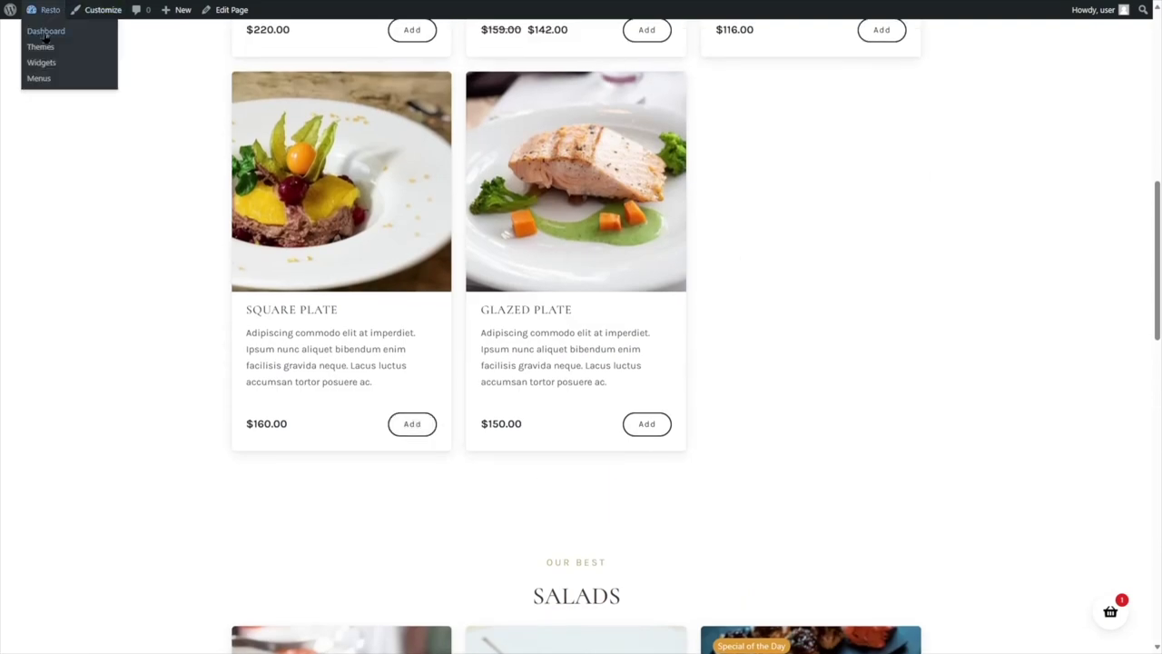
pyautogui.click(46, 31)
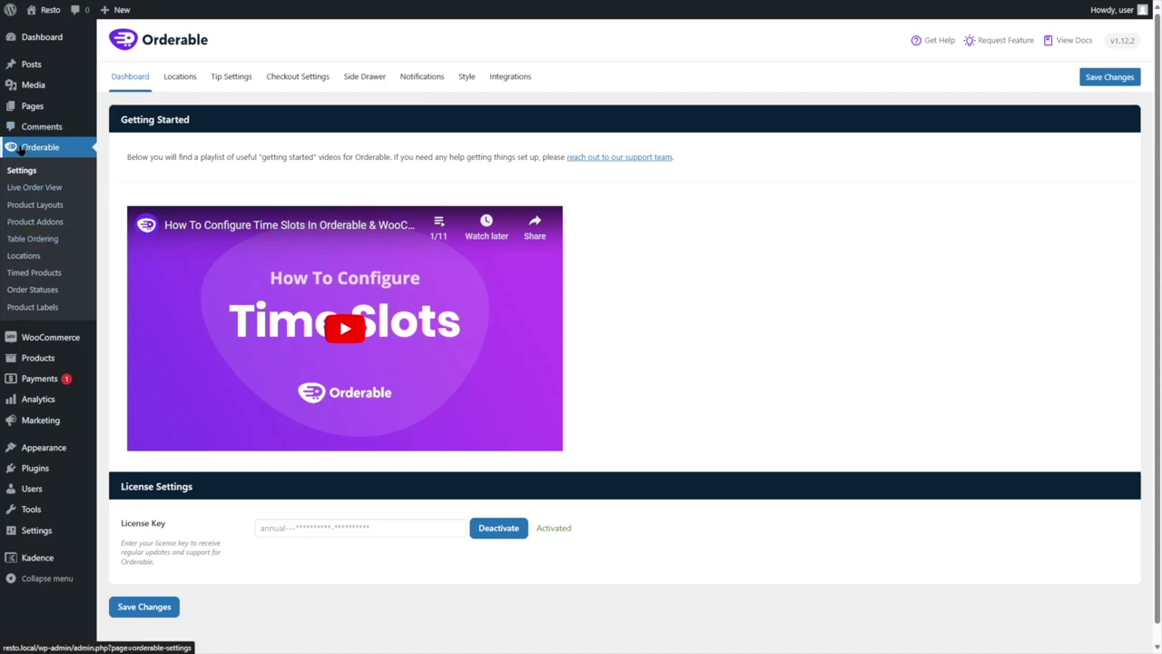
pyautogui.click(31, 243)
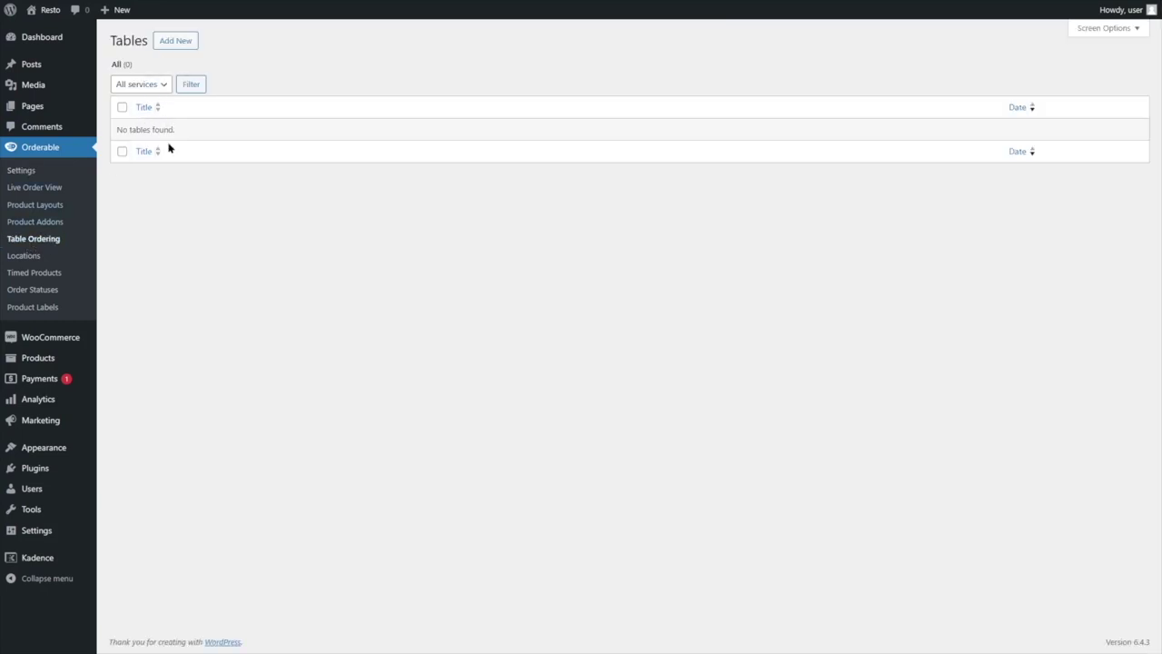
pyautogui.click(173, 42)
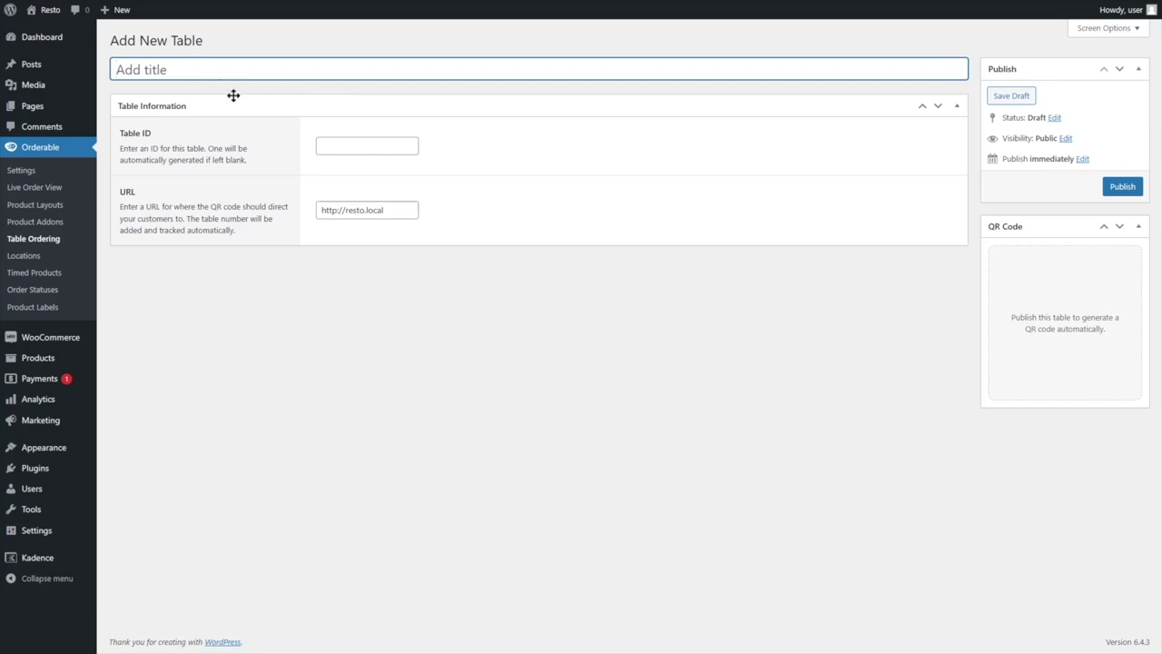
pyautogui.write('Table 1')
pyautogui.click(209, 270)
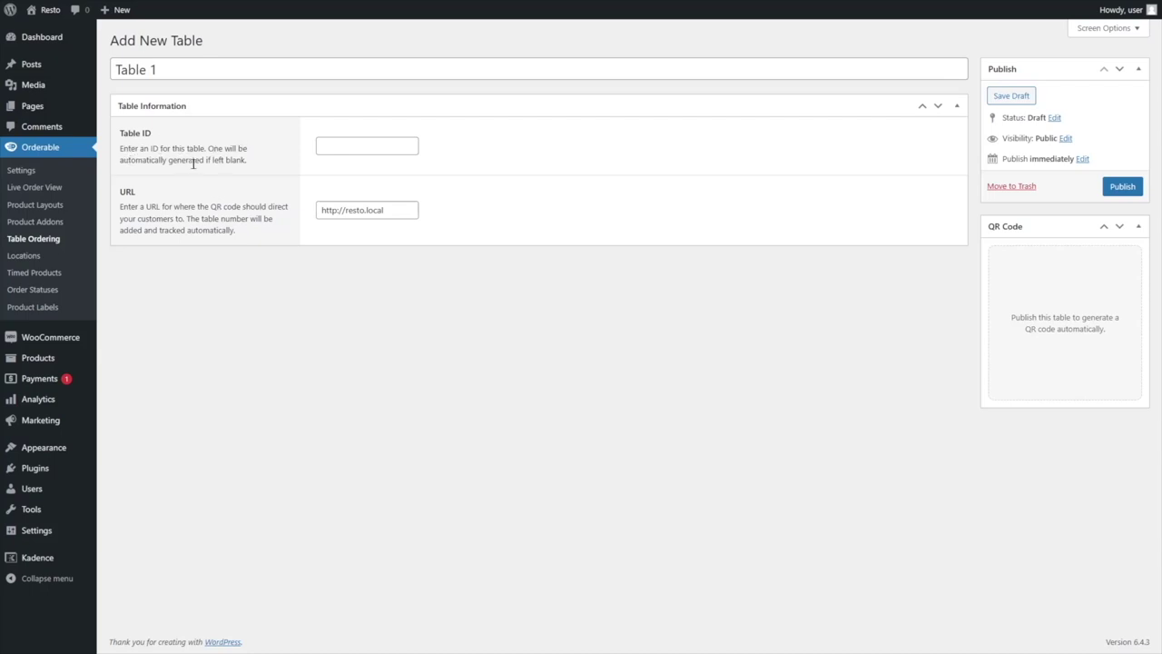
pyautogui.click(319, 145)
pyautogui.click(378, 128)
pyautogui.moveTo(121, 206); pyautogui.dragTo(241, 231)
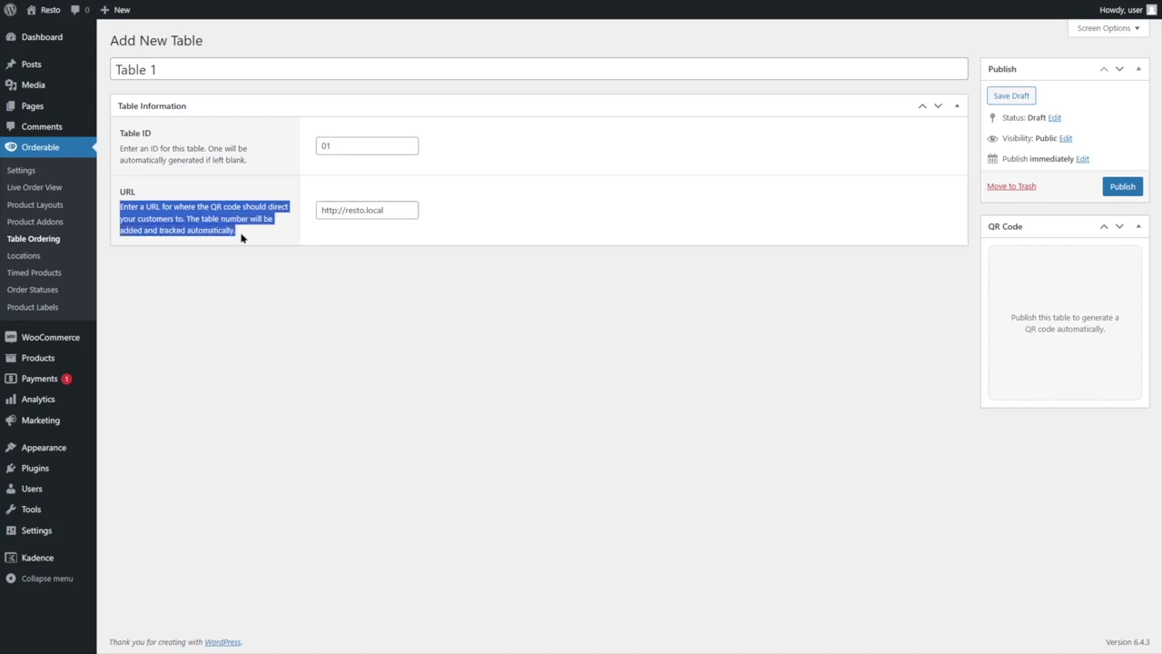
pyautogui.click(205, 281)
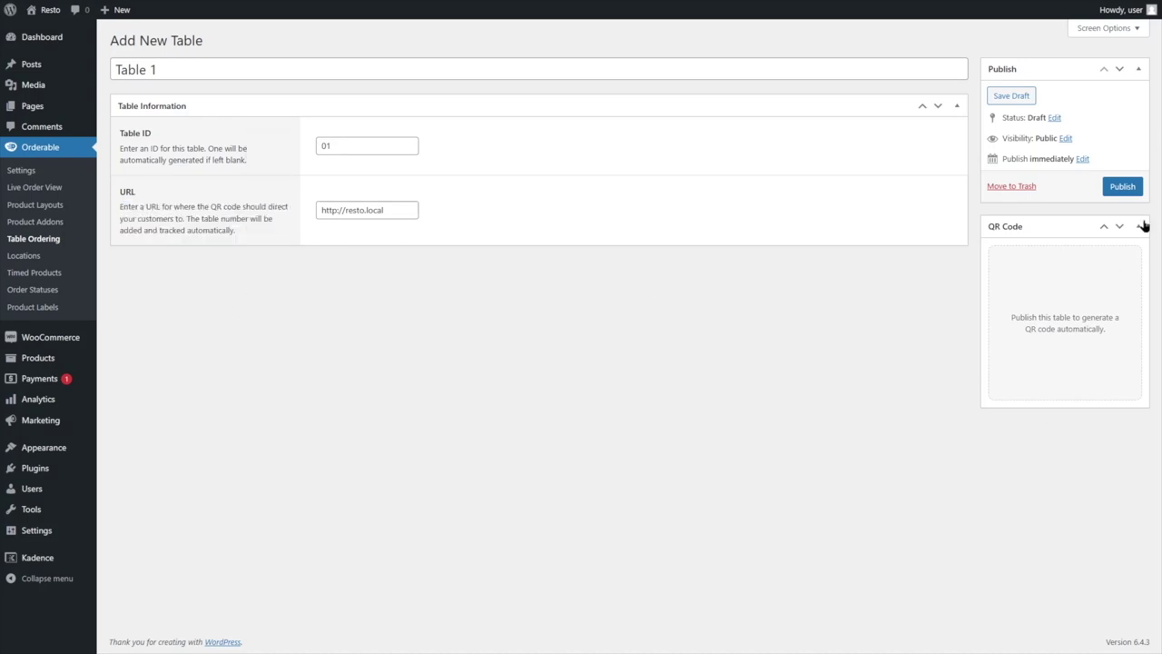
pyautogui.click(1126, 187)
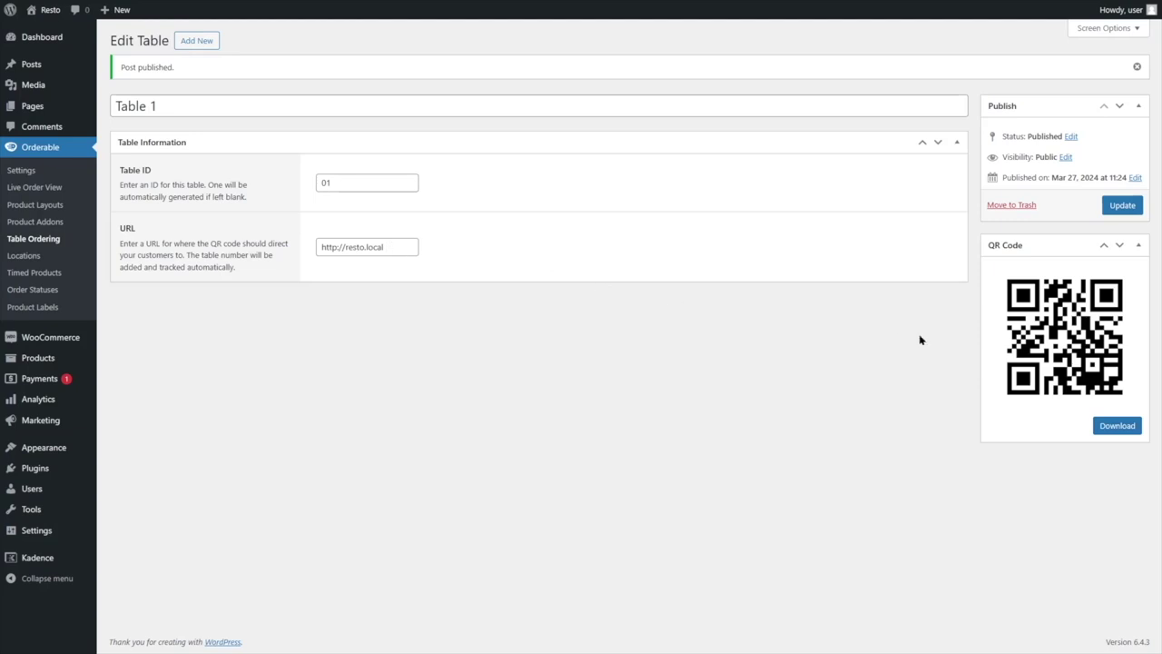
pyautogui.moveTo(393, 247); pyautogui.dragTo(320, 247)
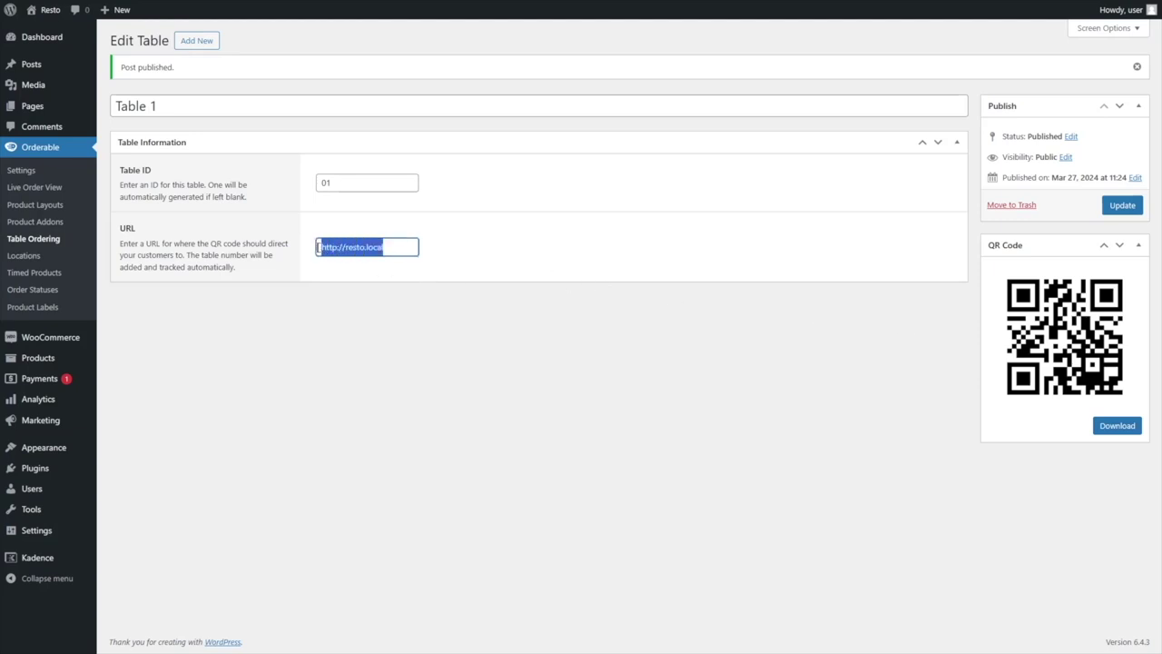
pyautogui.click(319, 247)
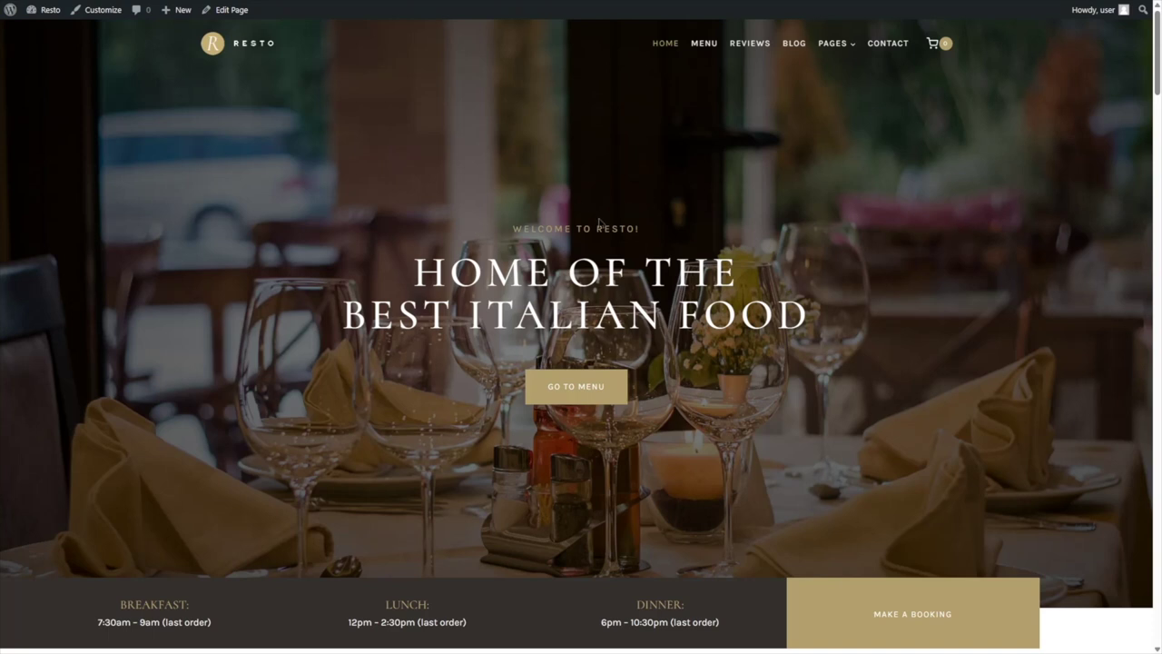
# - Review the live home page's hero, opening hours and story sections
pyautogui.scroll(-1, 362, 174)
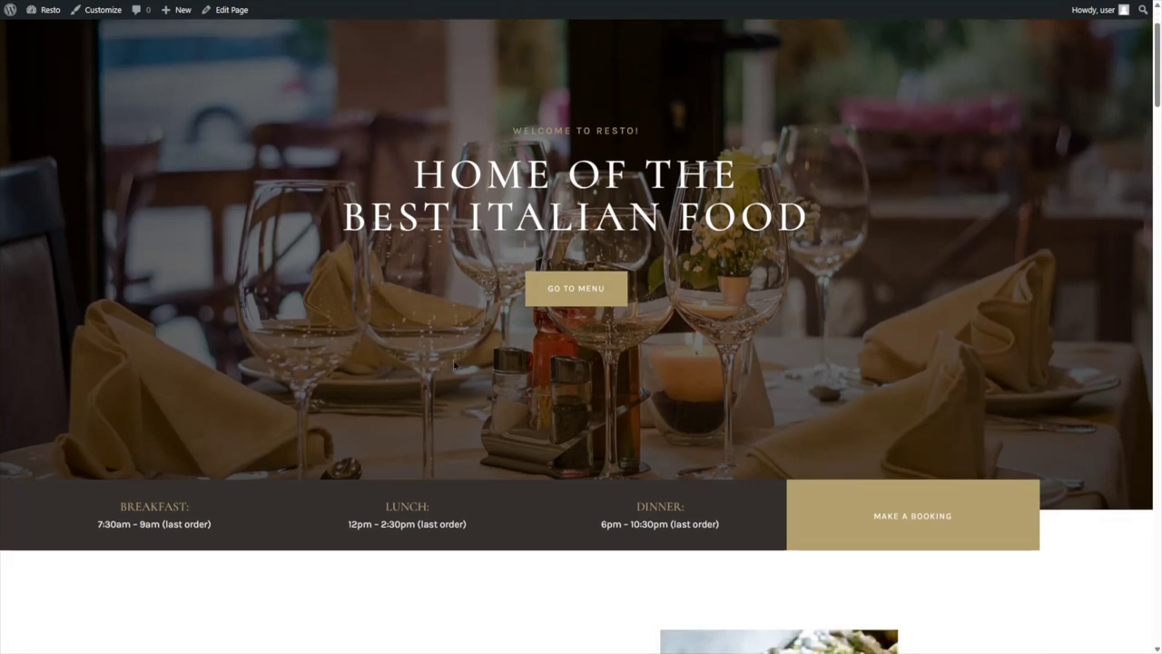
pyautogui.scroll(1, 401, 323)
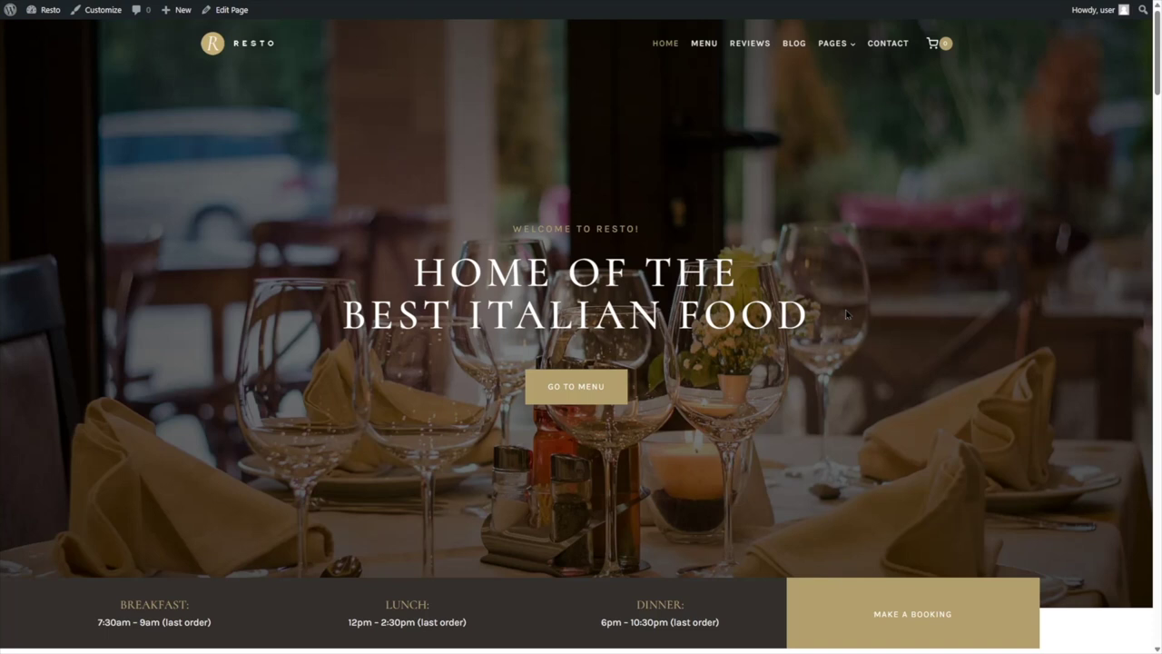
pyautogui.scroll(-1, 695, 278)
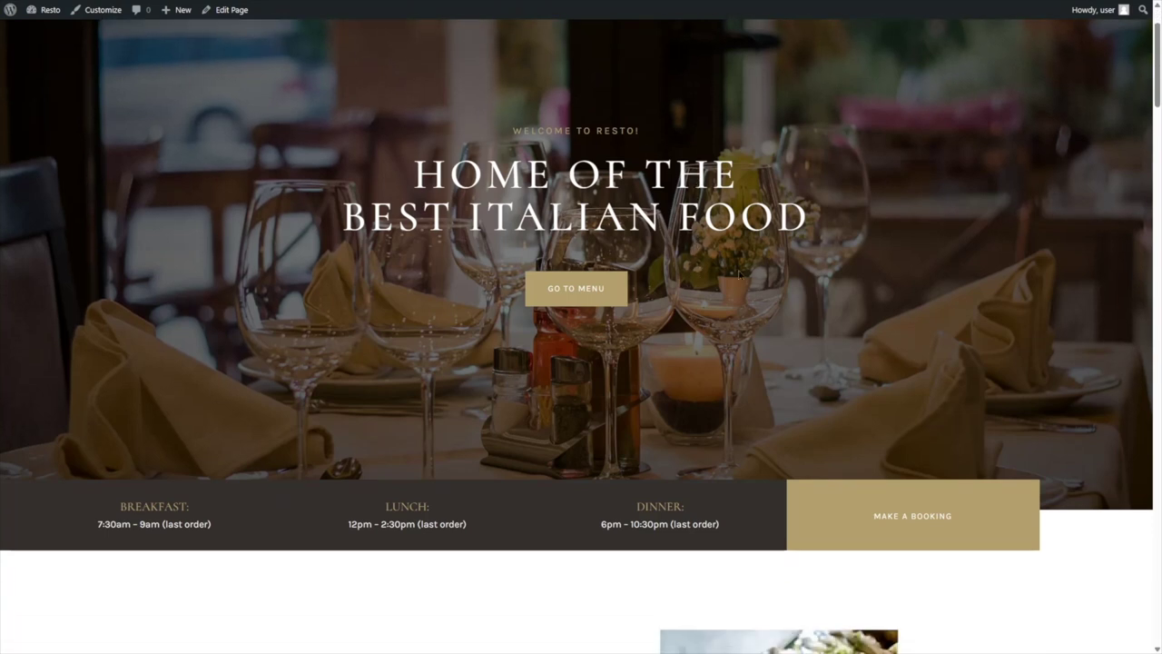
pyautogui.scroll(-1, 737, 270)
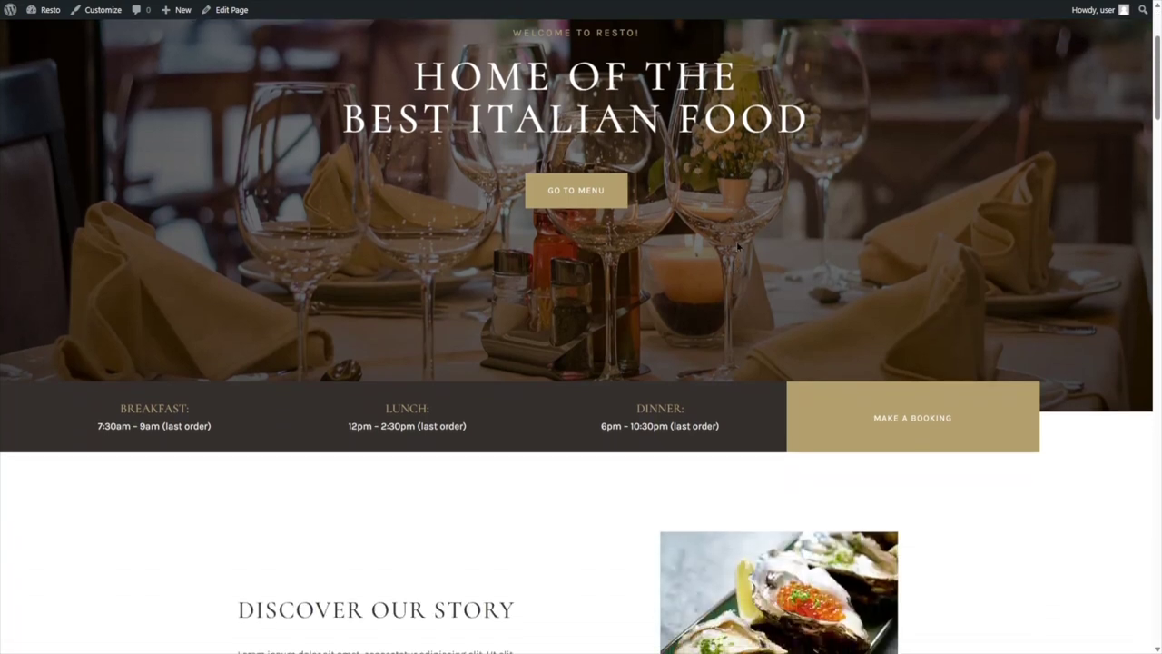
pyautogui.scroll(2, 738, 242)
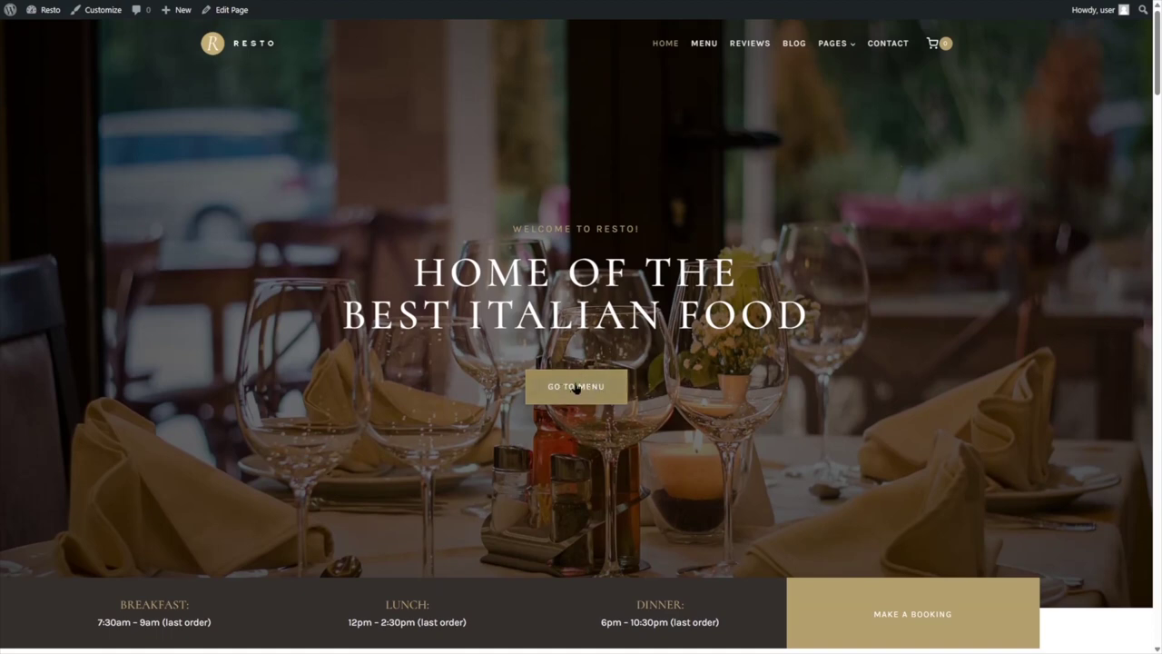
pyautogui.scroll(-3, 589, 393)
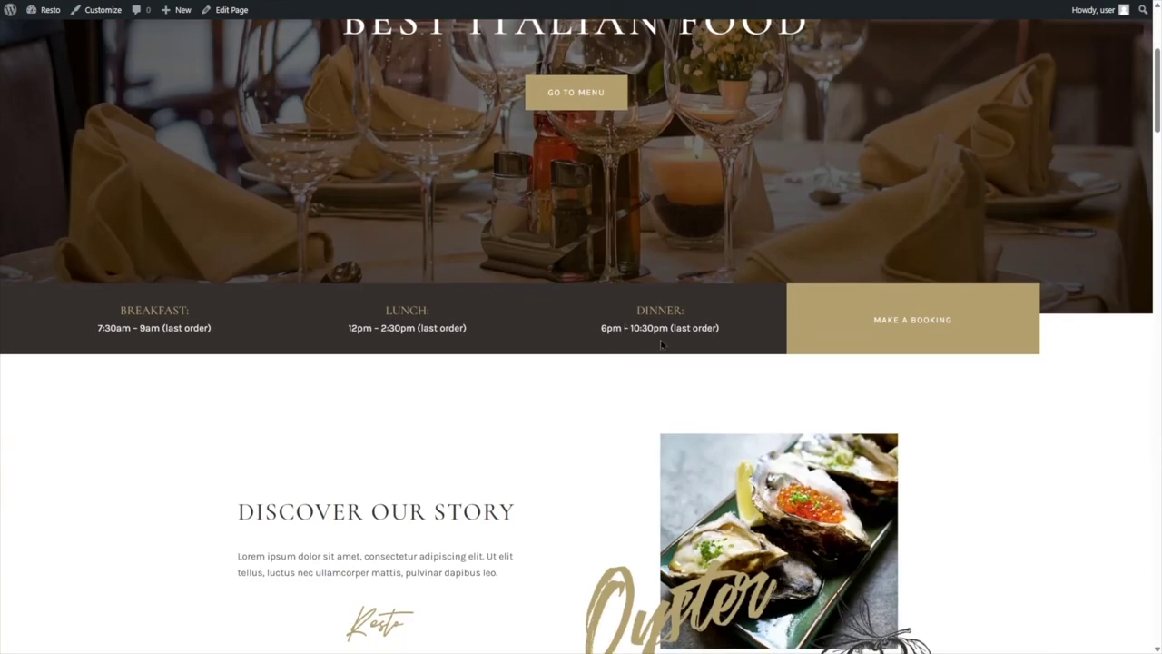
pyautogui.scroll(3, 661, 344)
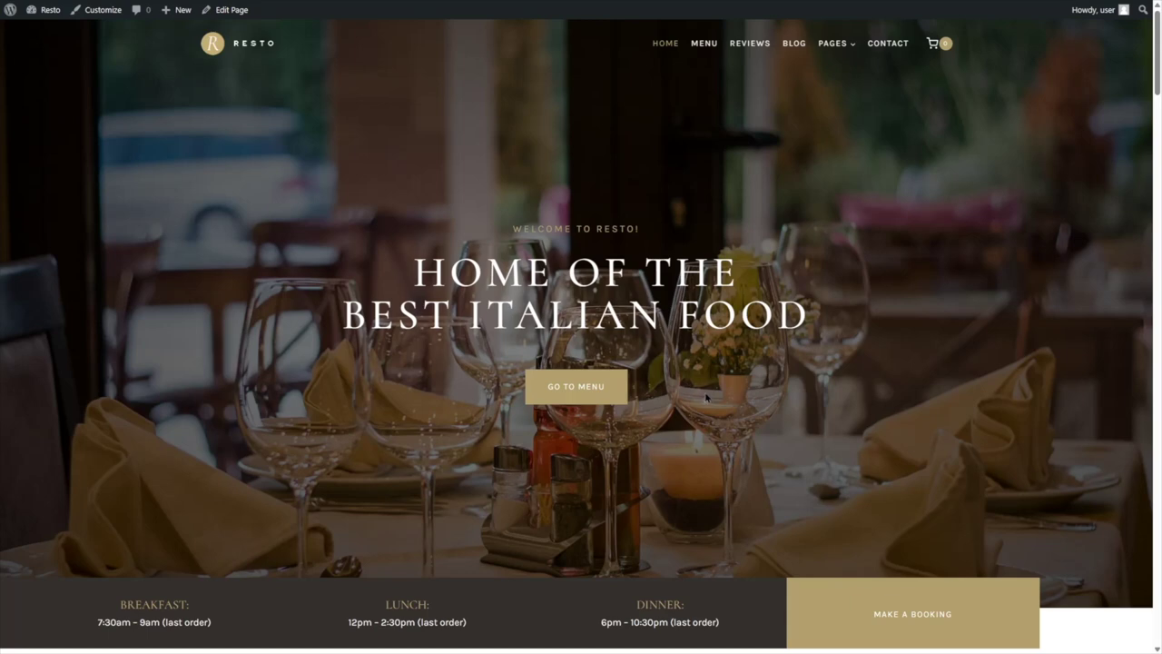
# - Open the home page for editing and bring up the hero row's background style settings
pyautogui.click(218, 13)
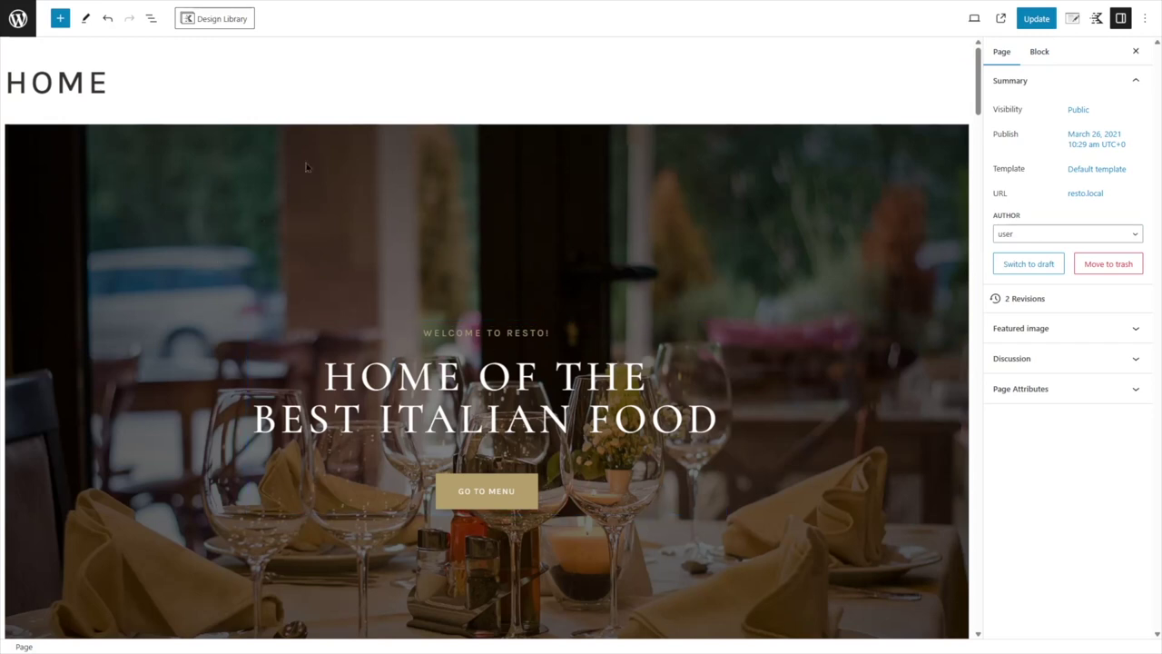
pyautogui.click(176, 172)
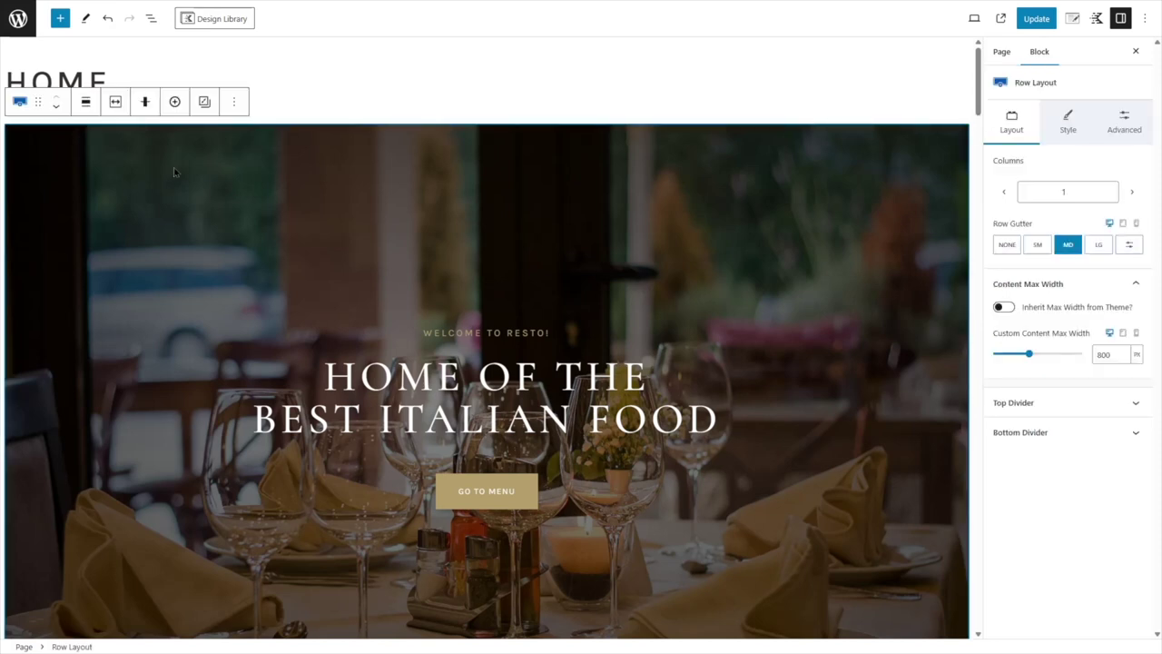
pyautogui.click(1069, 124)
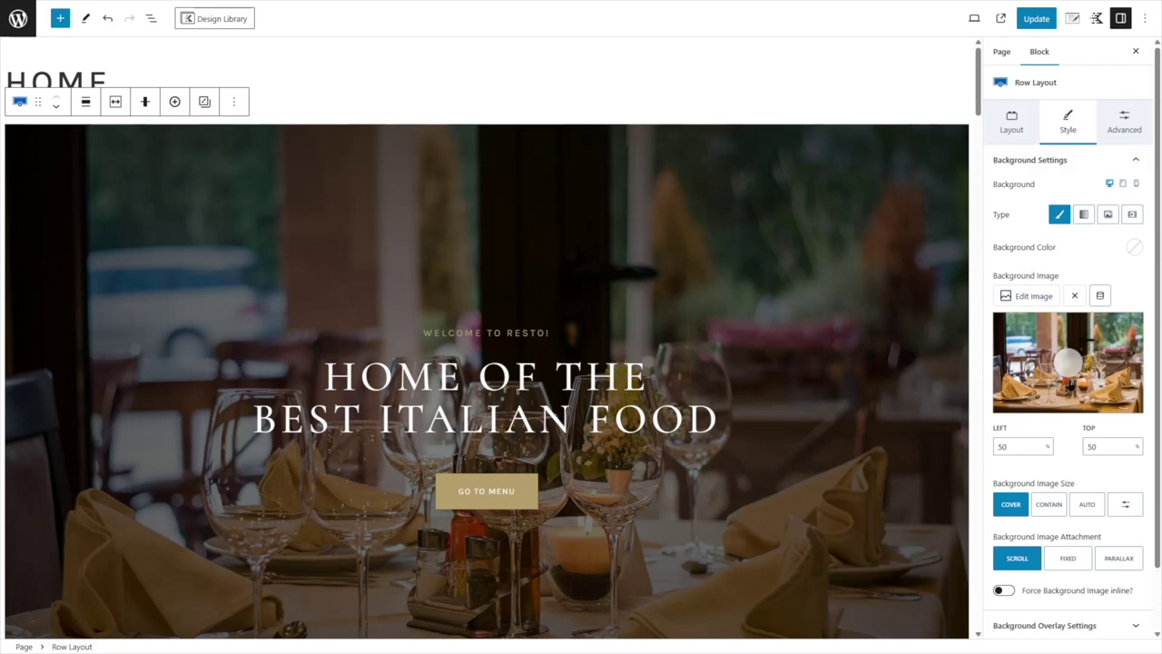
pyautogui.hotkey('ctrl', 'z')
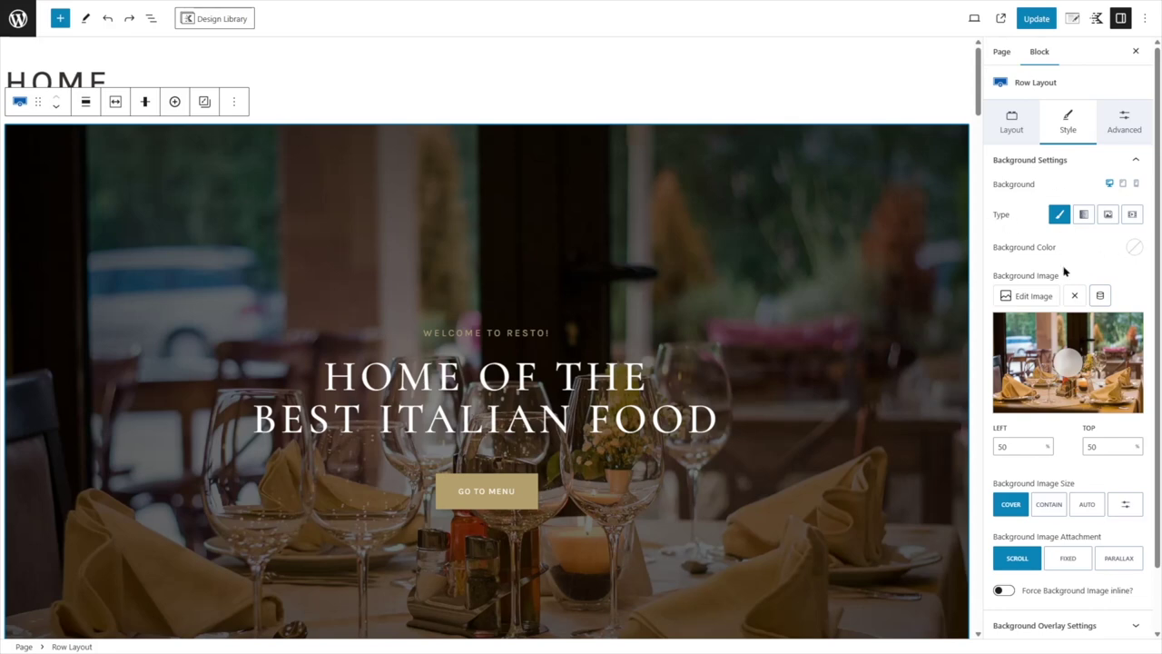
# - Examine the image sources for the hero background: the media library, file upload and Pexels
pyautogui.click(1029, 297)
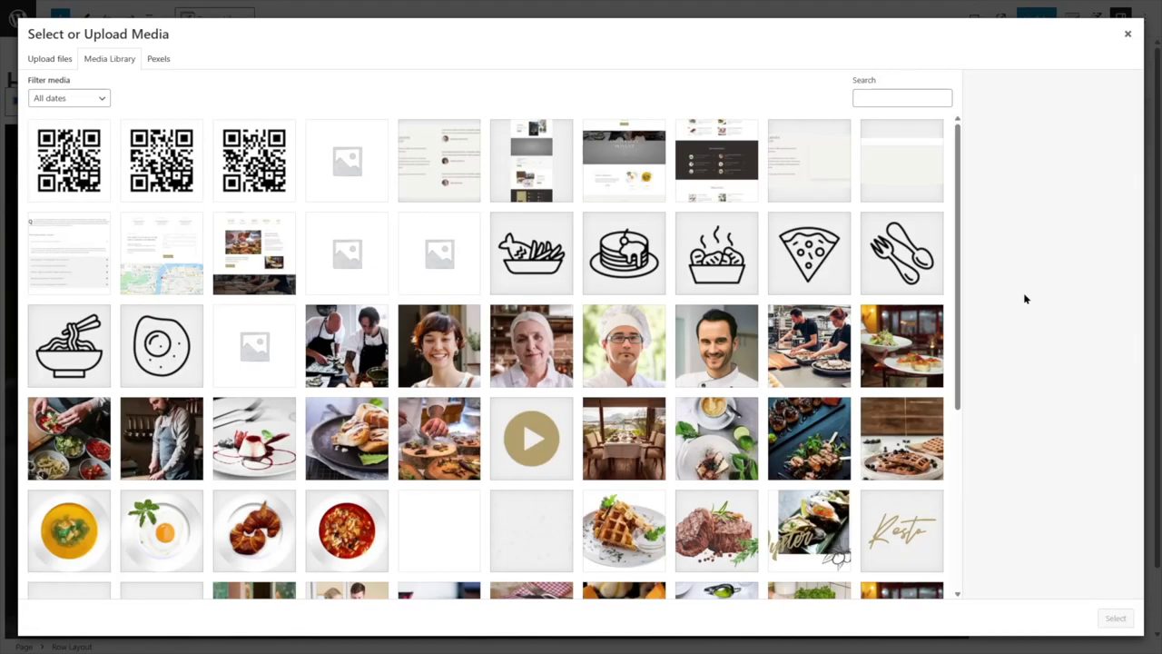
pyautogui.scroll(-3, 509, 272)
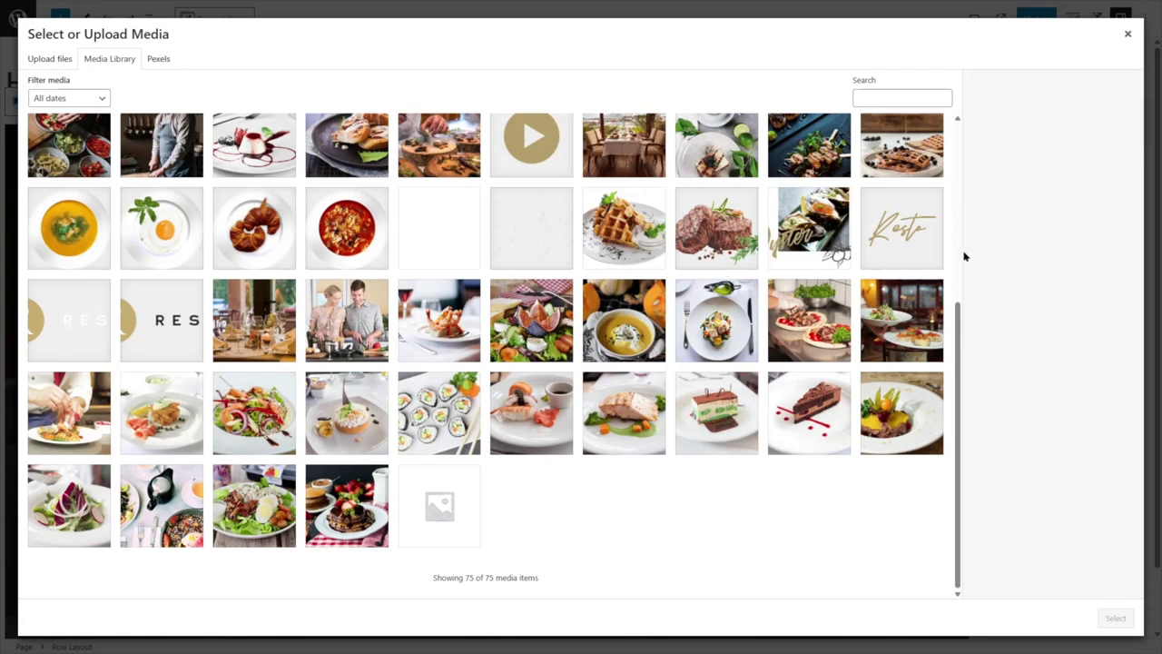
pyautogui.scroll(3, 812, 261)
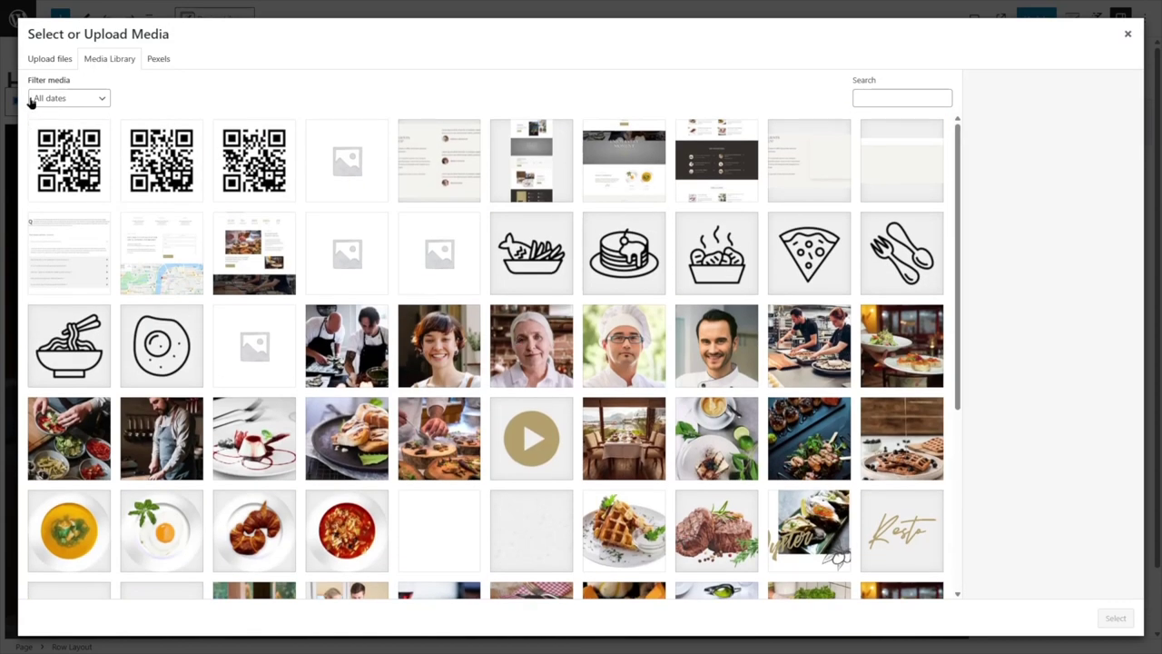
pyautogui.click(40, 64)
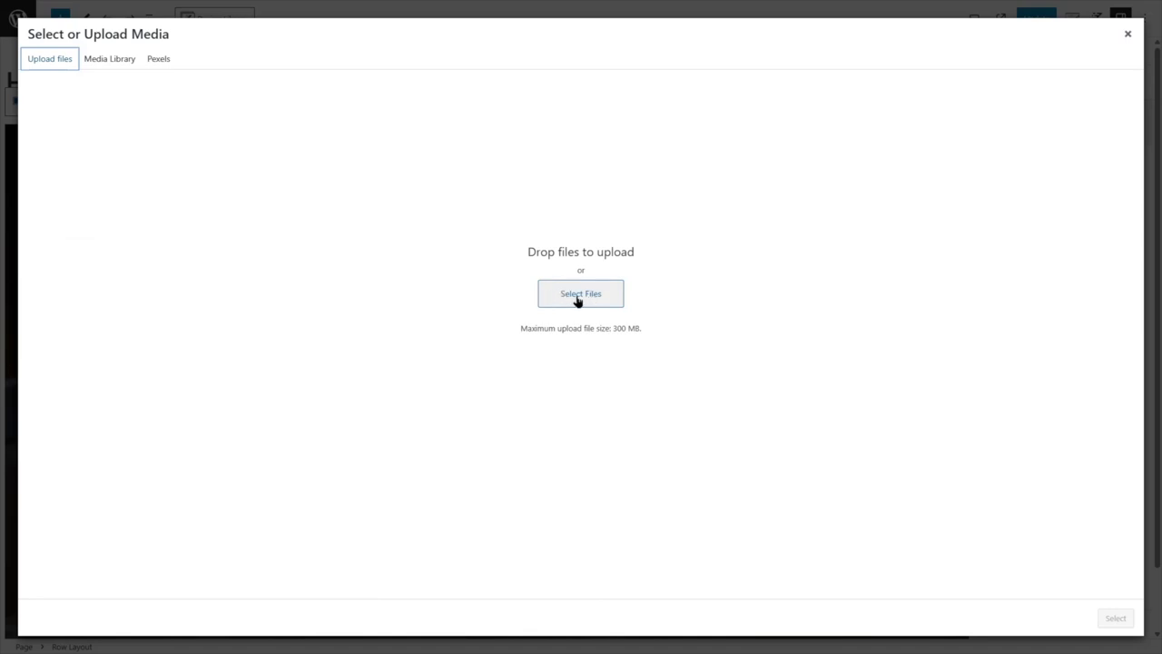
pyautogui.click(155, 61)
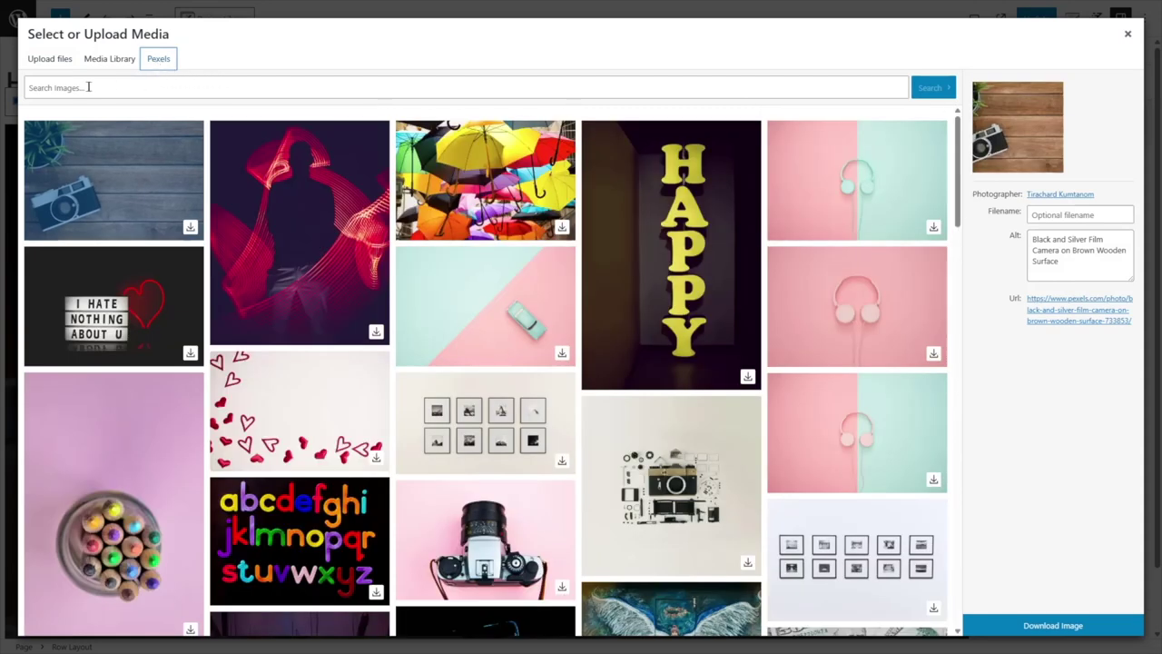
# - Search Pexels for "restaurant" and set the photo of cooked dishes in white bowls as the hero background
pyautogui.click(283, 88)
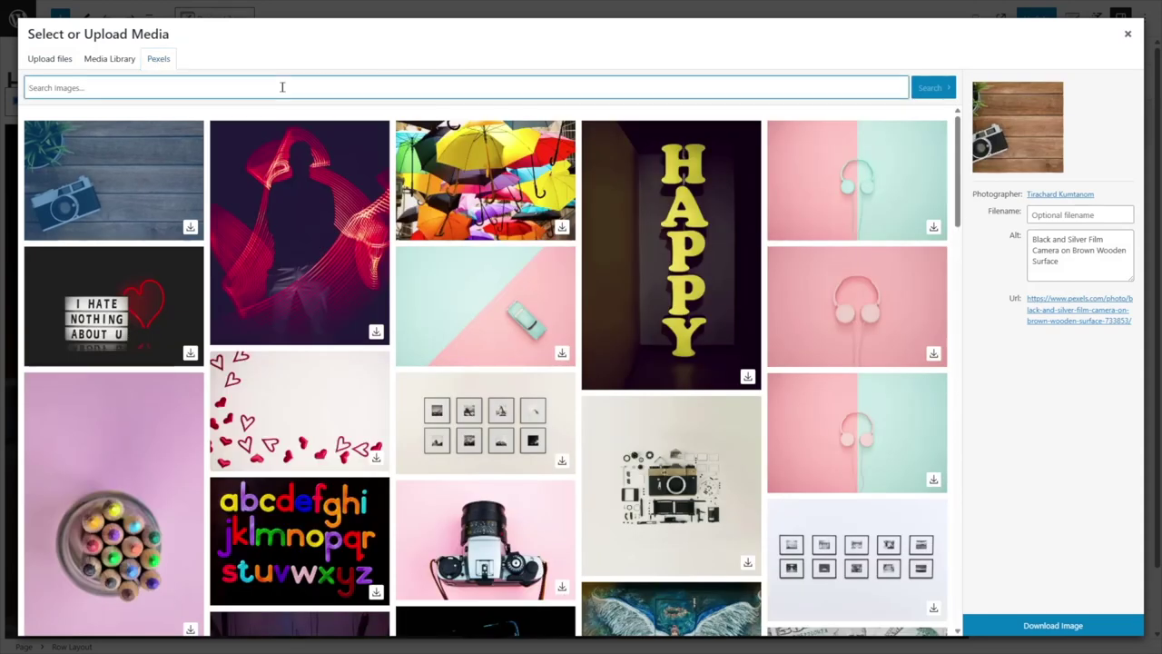
pyautogui.write('restaurant')
pyautogui.press('Return')
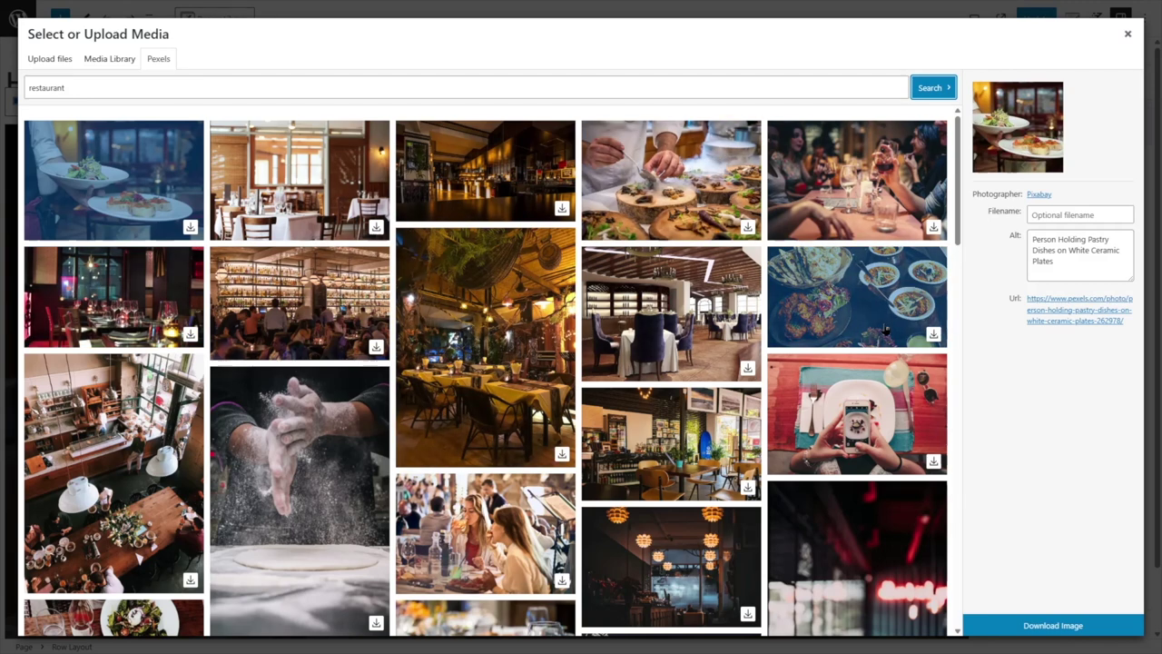
pyautogui.click(934, 336)
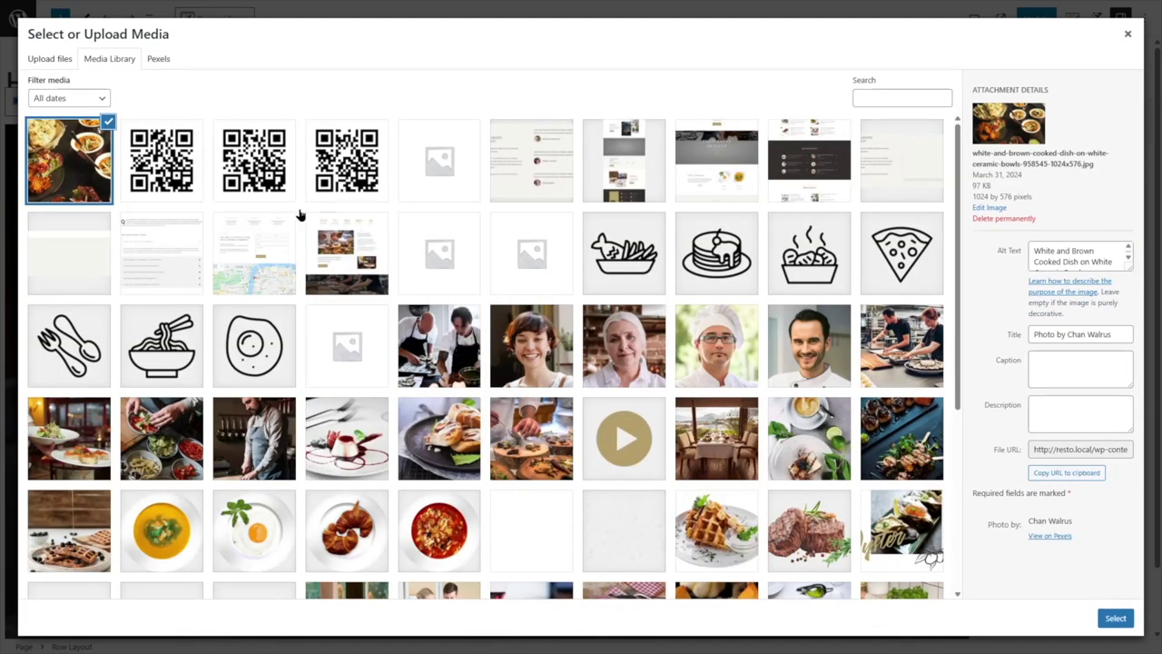
pyautogui.click(1115, 618)
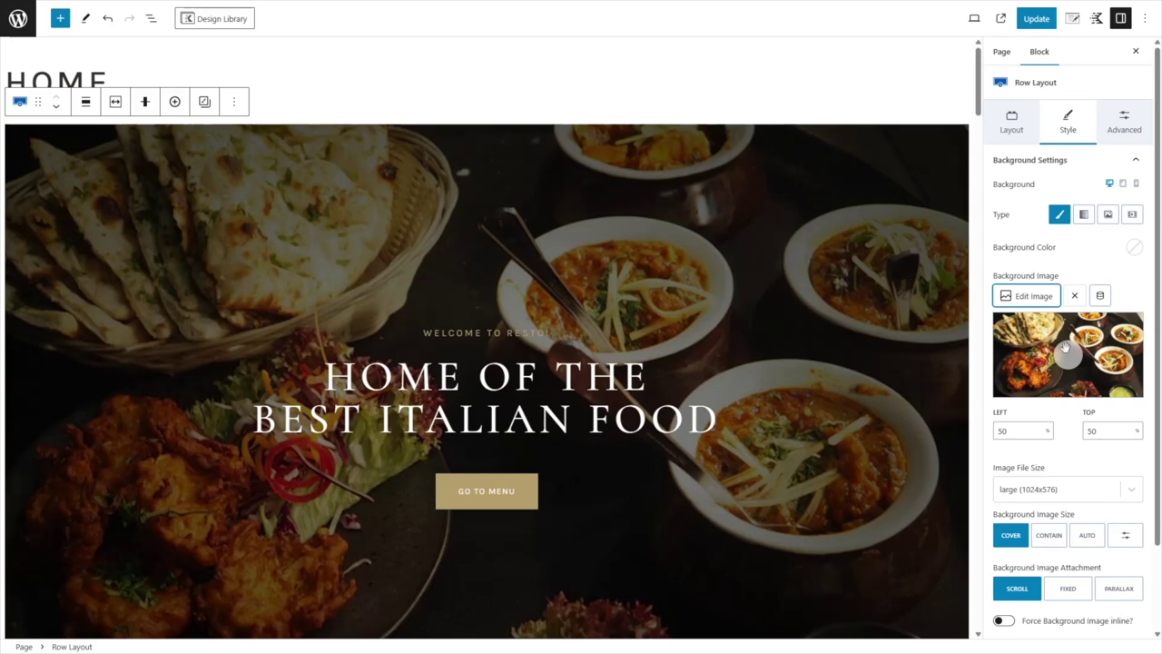
# - Replace the hero background with the media library image restaurant-449952_1920.jpg
pyautogui.click(1029, 296)
pyautogui.click(134, 58)
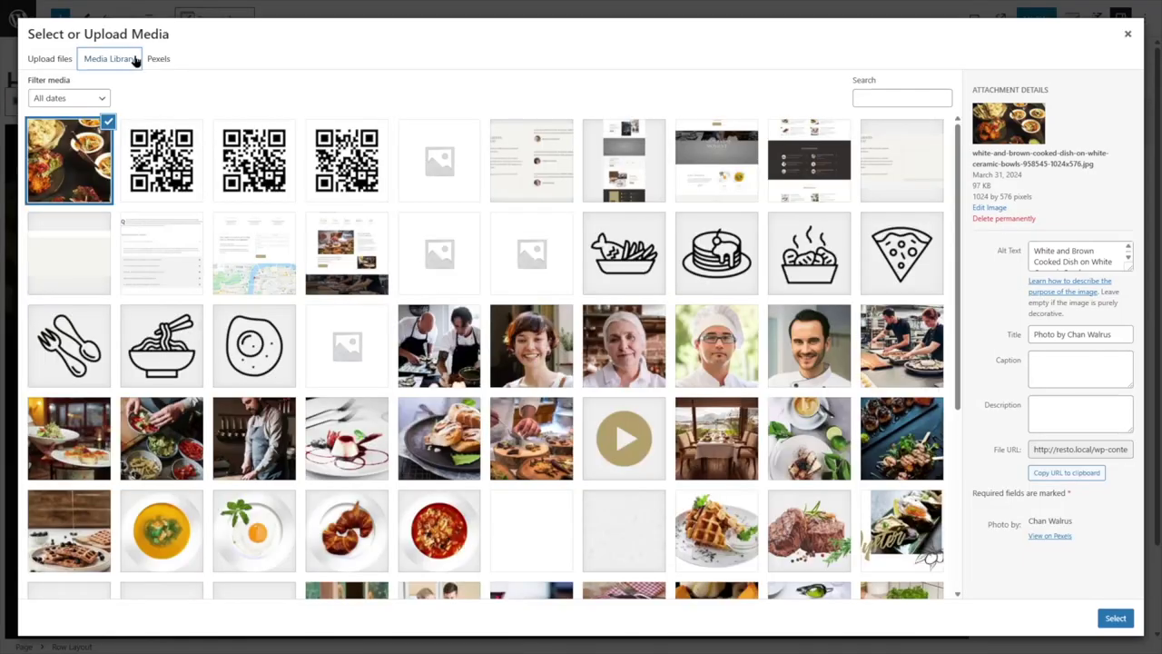
pyautogui.scroll(-5, 545, 236)
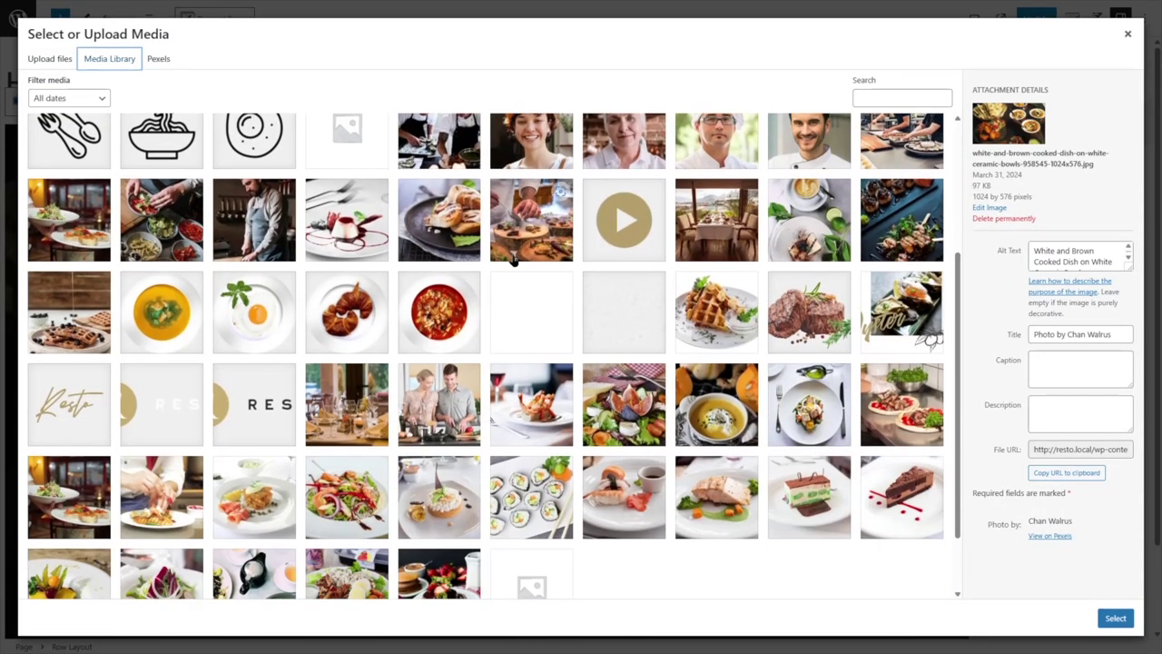
pyautogui.click(368, 404)
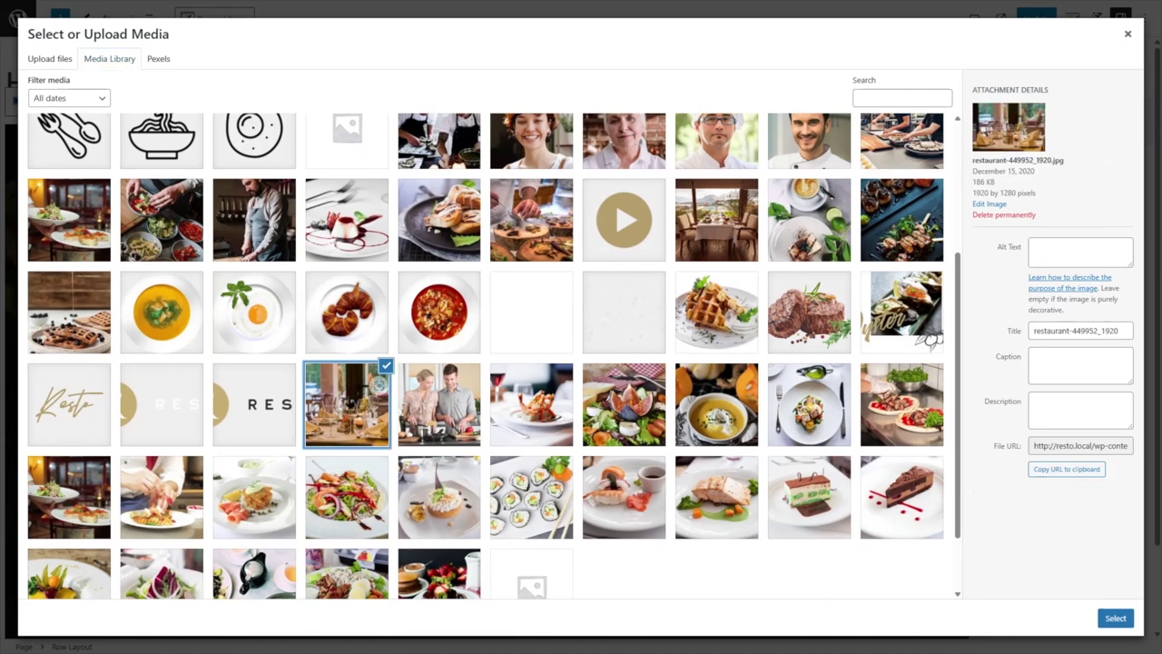
pyautogui.click(1116, 618)
# - Try the H2 tag and left alignment on the hero's "Welcome to Resto!" text, restoring H6 and centre alignment
pyautogui.scroll(-3, 563, 136)
pyautogui.scroll(2, 563, 137)
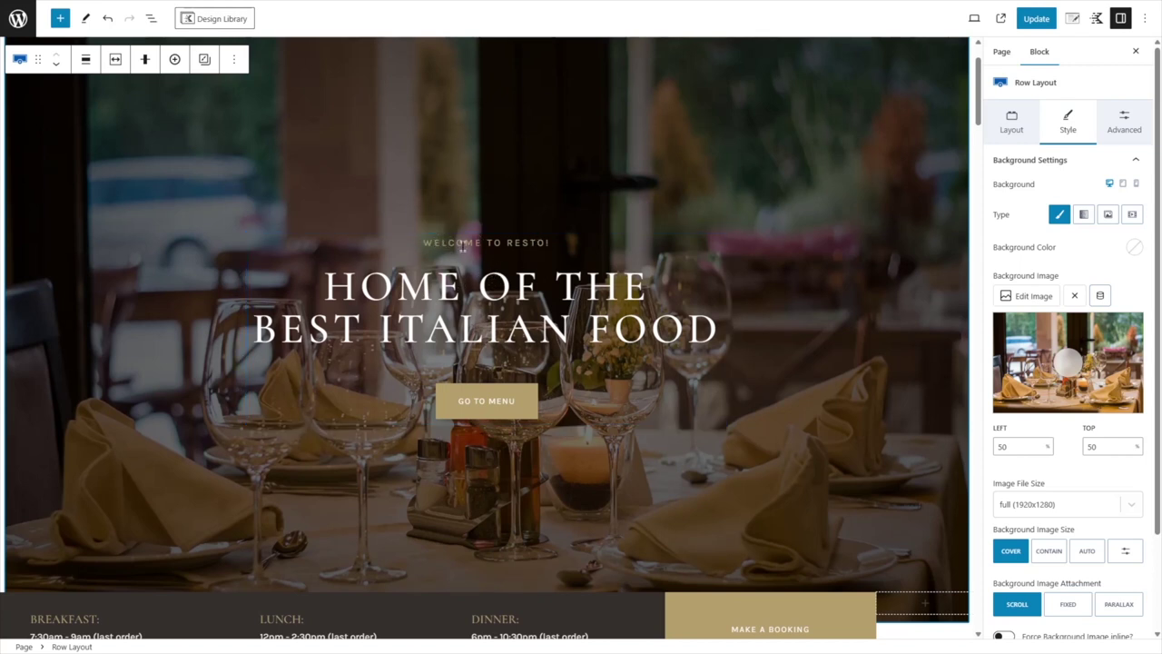
pyautogui.click(423, 243)
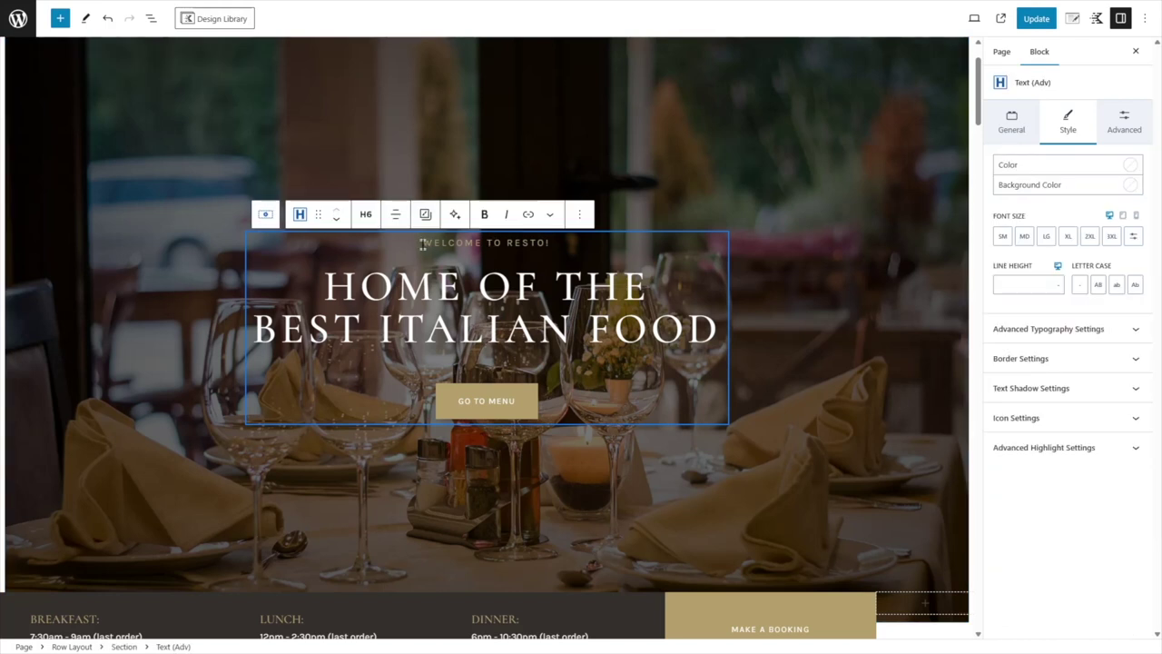
pyautogui.moveTo(550, 243); pyautogui.dragTo(430, 242)
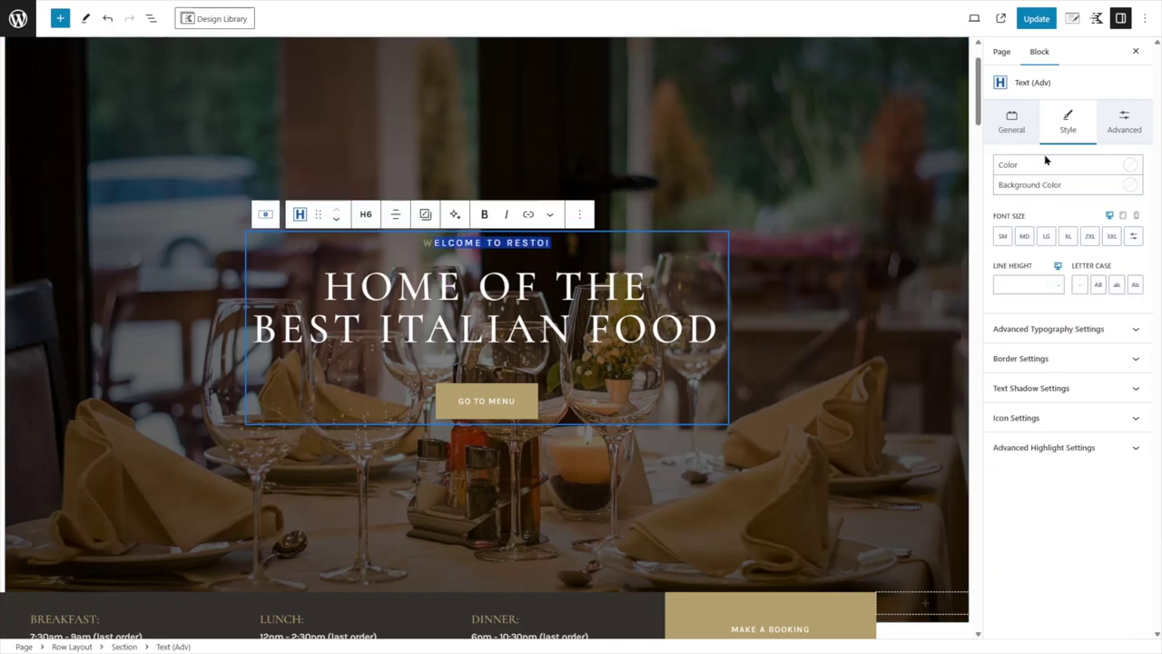
pyautogui.click(1011, 122)
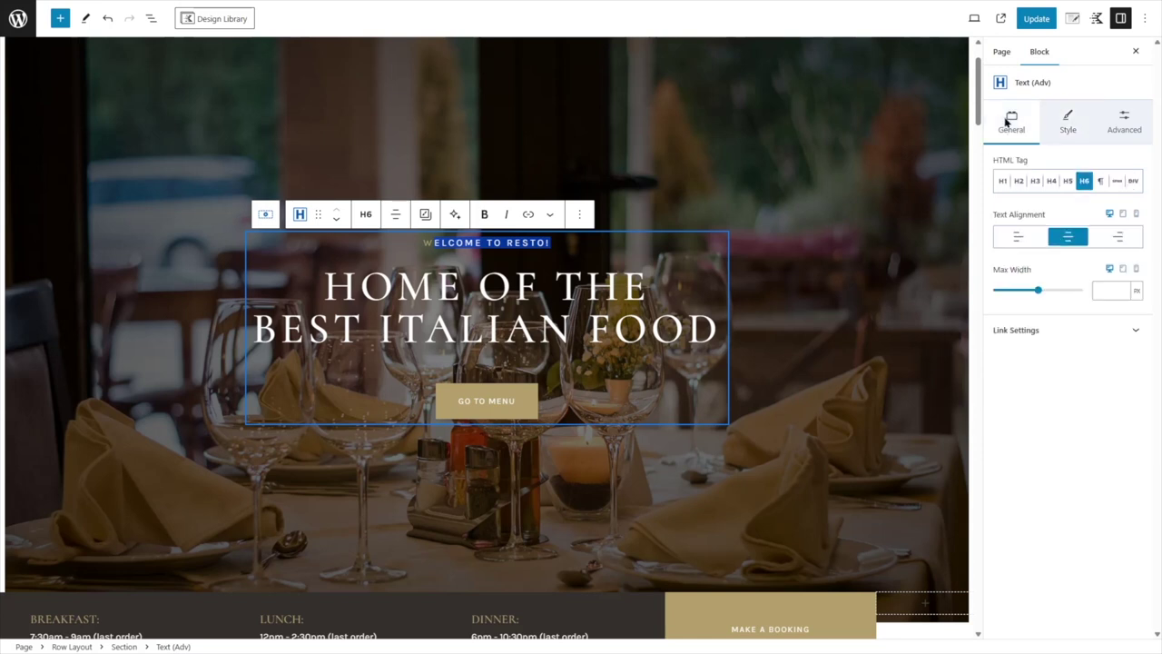
pyautogui.click(1019, 181)
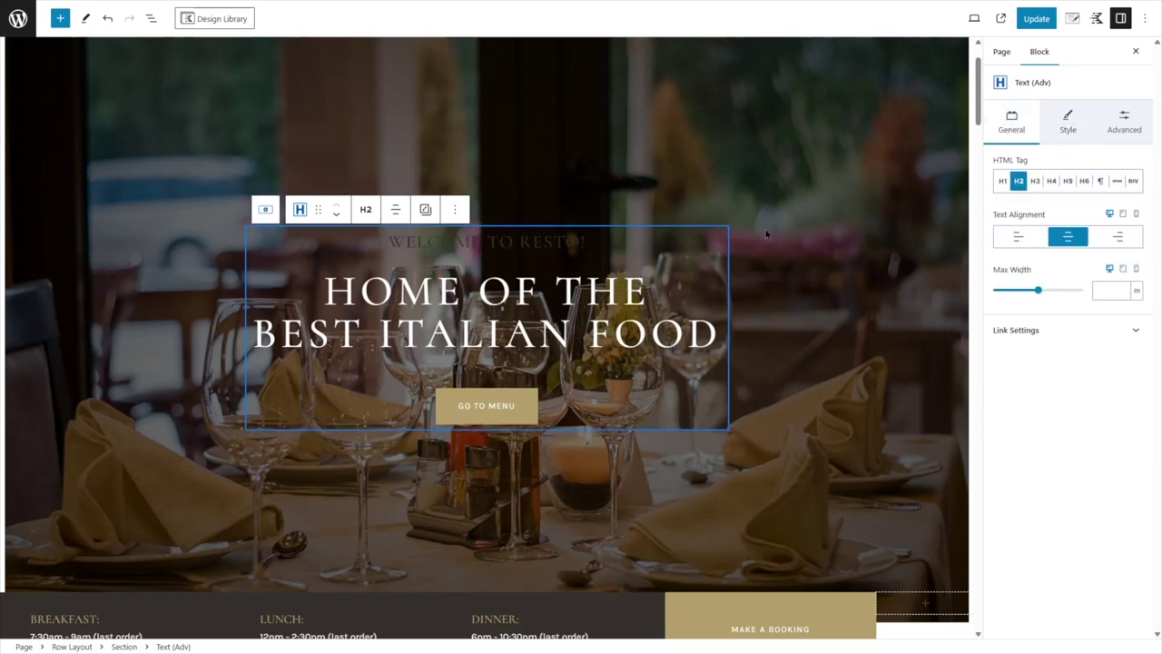
pyautogui.click(1084, 181)
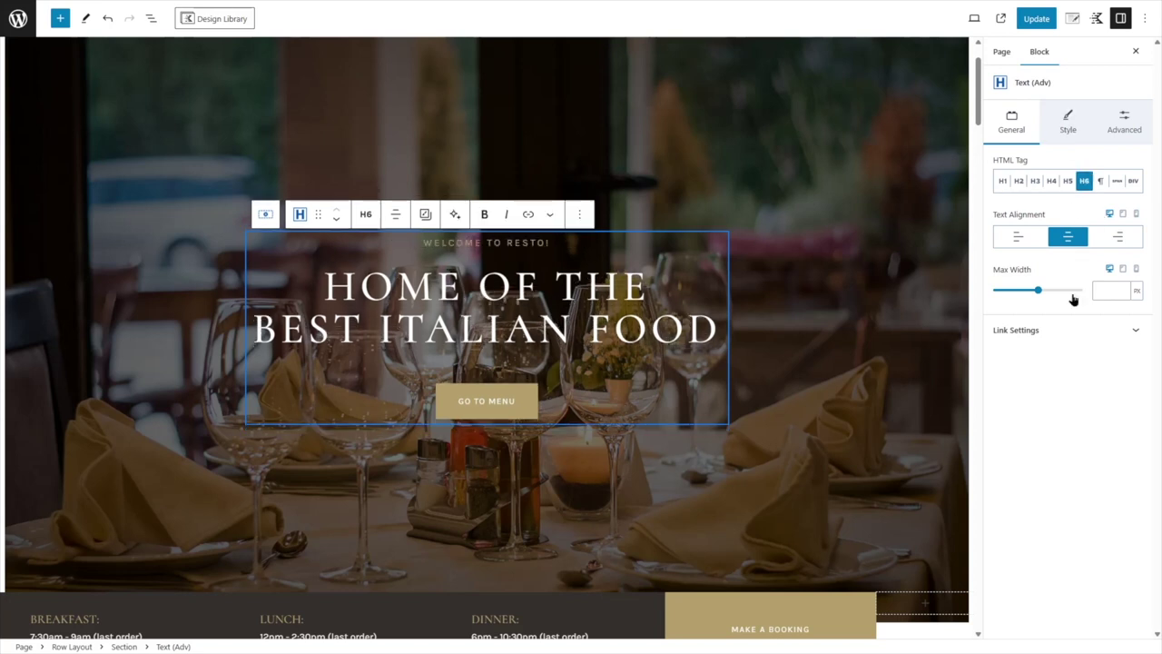
pyautogui.click(1021, 237)
pyautogui.click(1059, 239)
# - Review the style settings of the hero's welcome text, main heading and "Go to Menu" button
pyautogui.click(1067, 123)
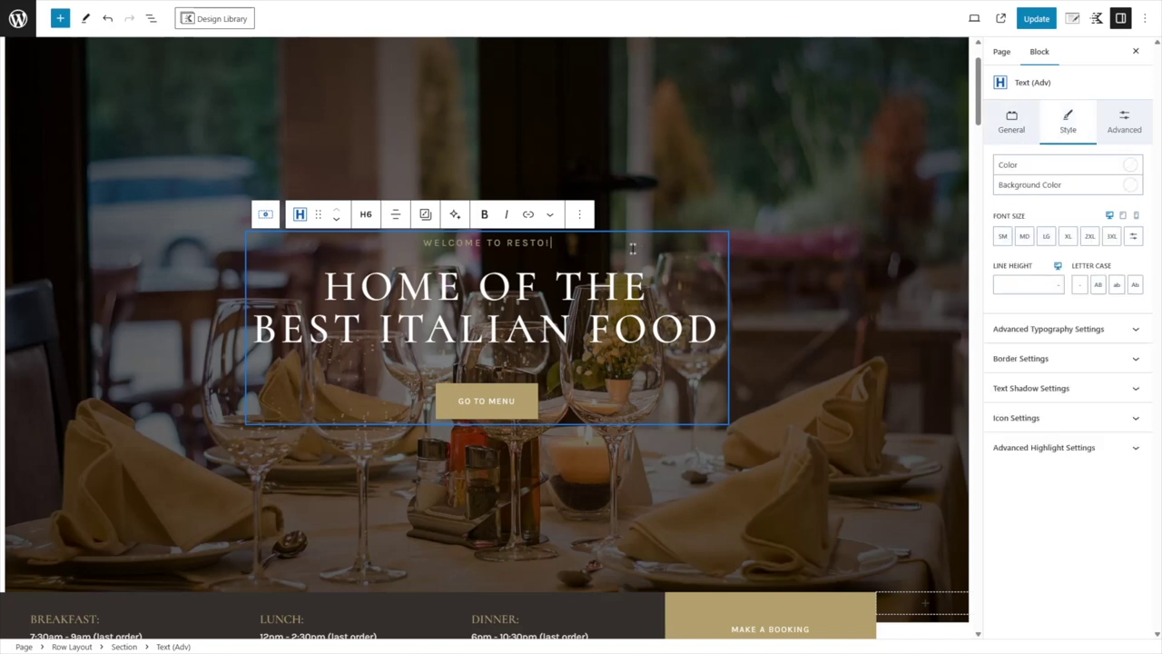
pyautogui.moveTo(323, 285); pyautogui.dragTo(683, 327)
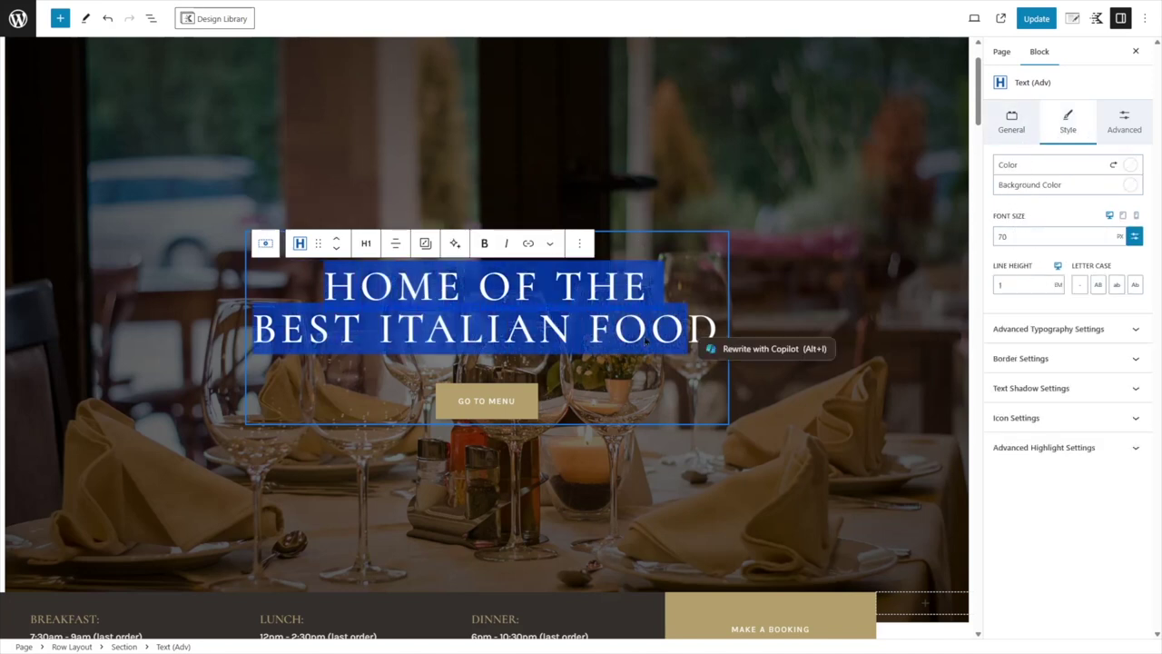
pyautogui.click(517, 379)
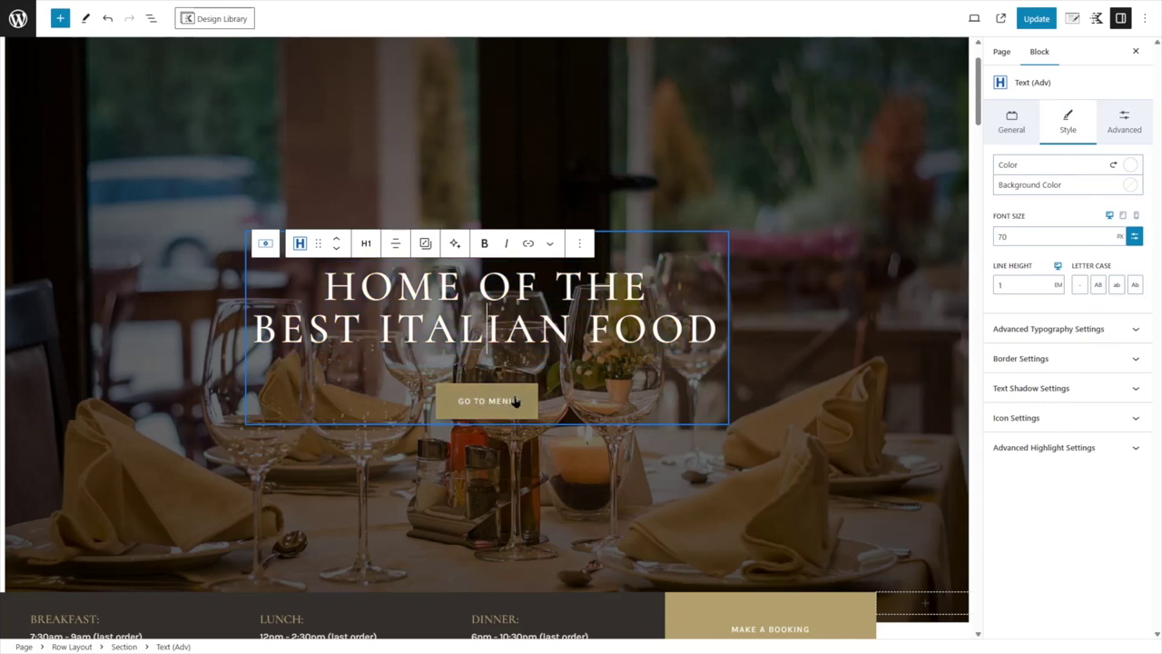
pyautogui.click(518, 402)
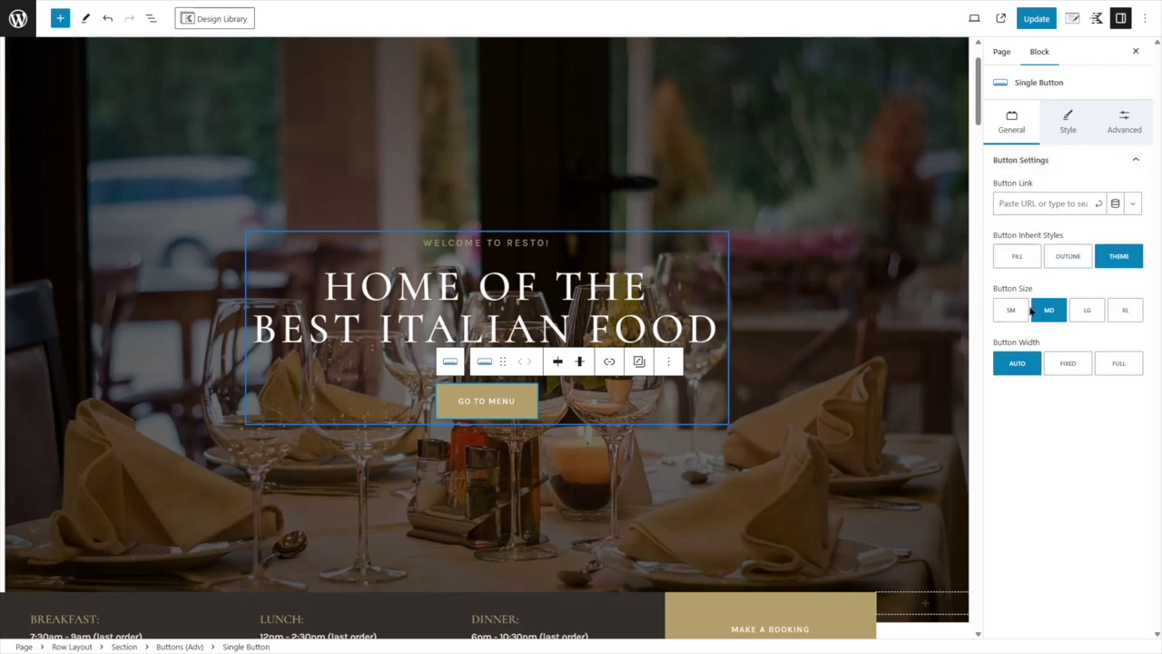
pyautogui.click(1064, 122)
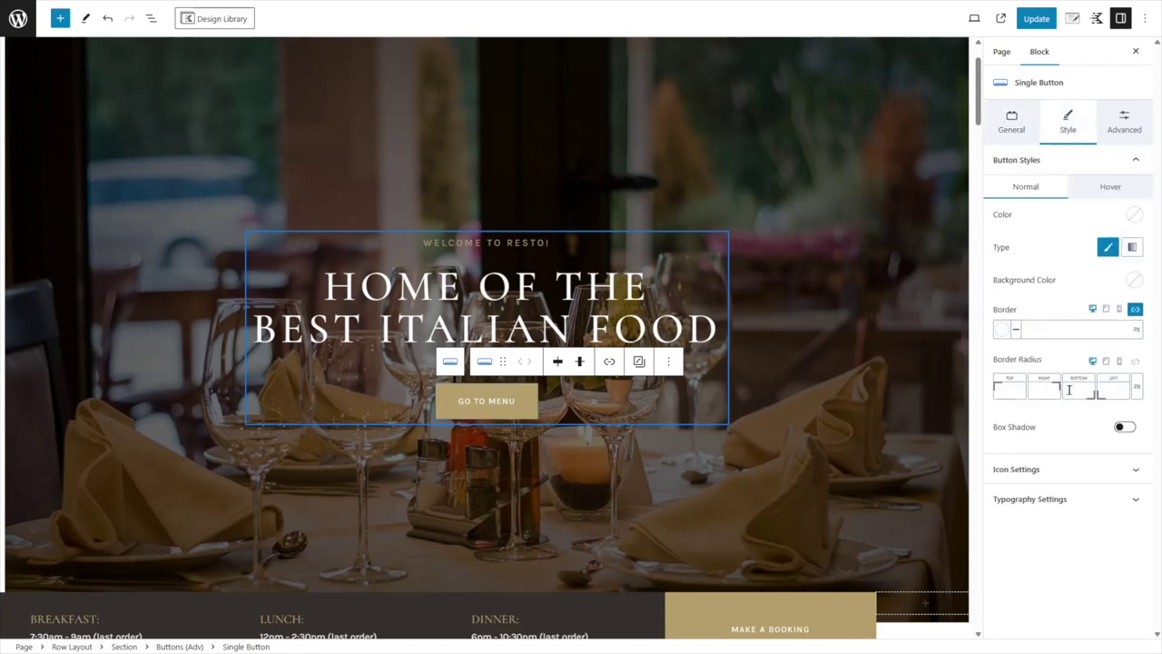
# - Link the hero's "Go to Menu" button to resto.local/our-menu
pyautogui.click(1034, 113)
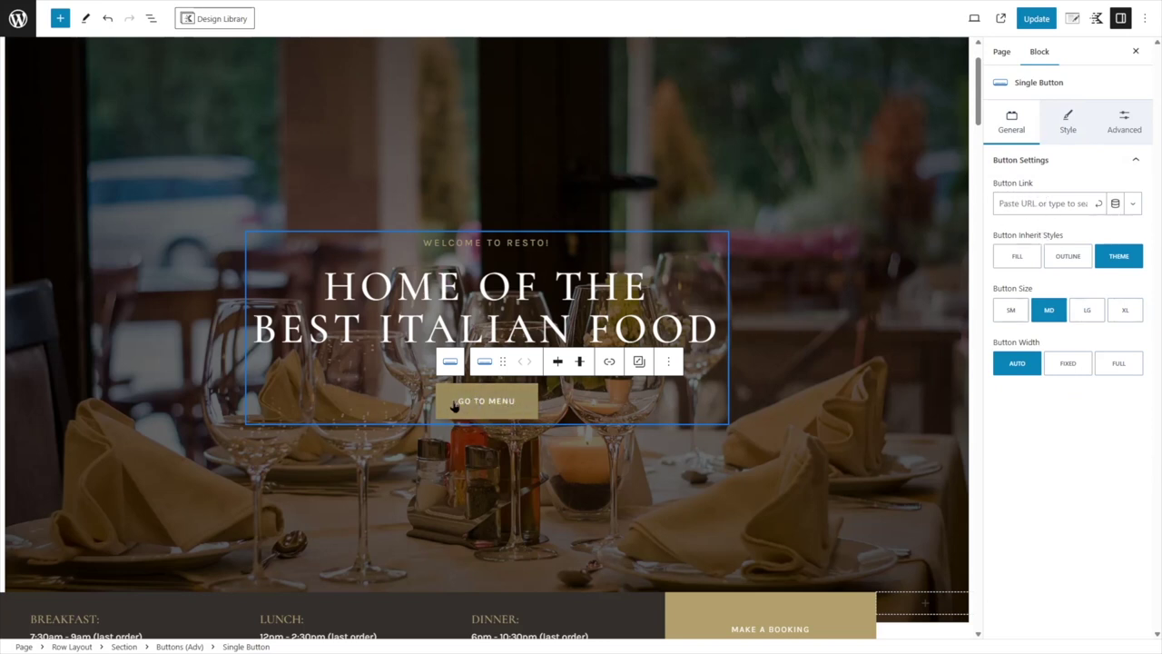
pyautogui.click(1041, 205)
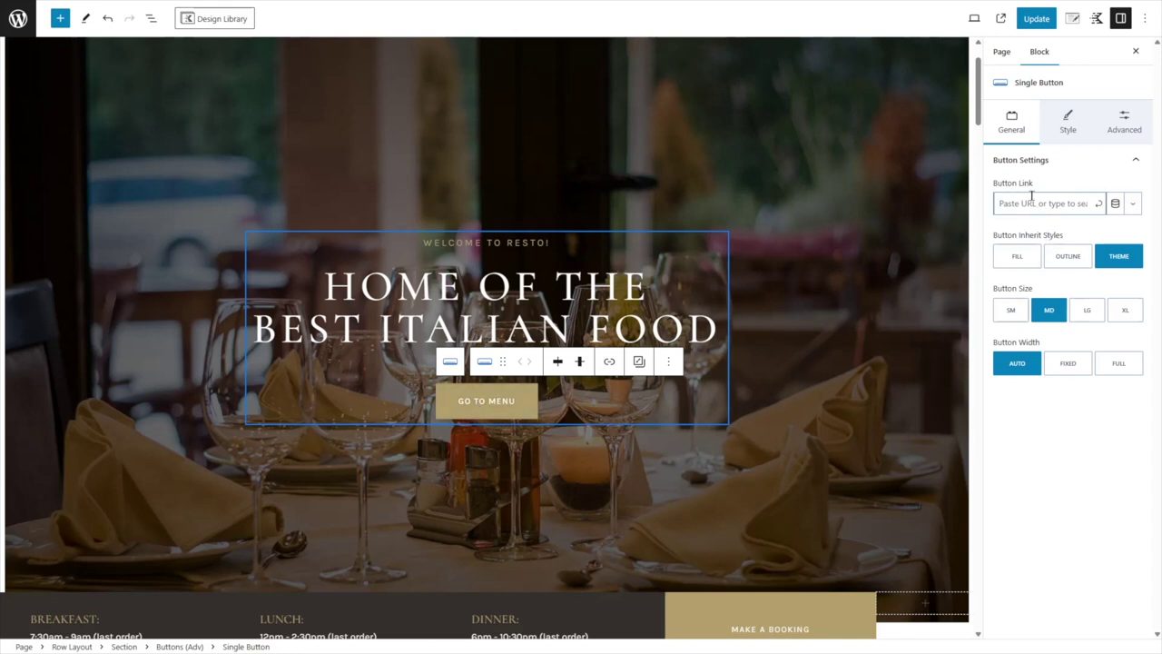
pyautogui.write('resto.local/our-menu')
pyautogui.click(1101, 209)
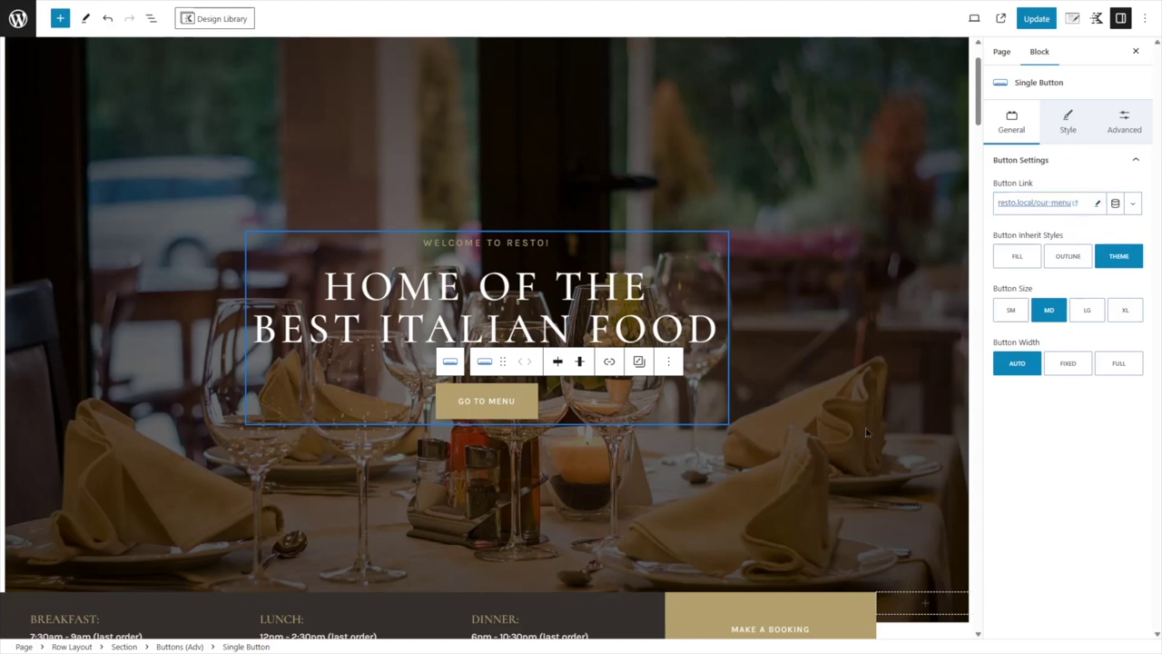
# - Change the closing time in the Breakfast hours below the hero to 11am
pyautogui.scroll(-1, 826, 472)
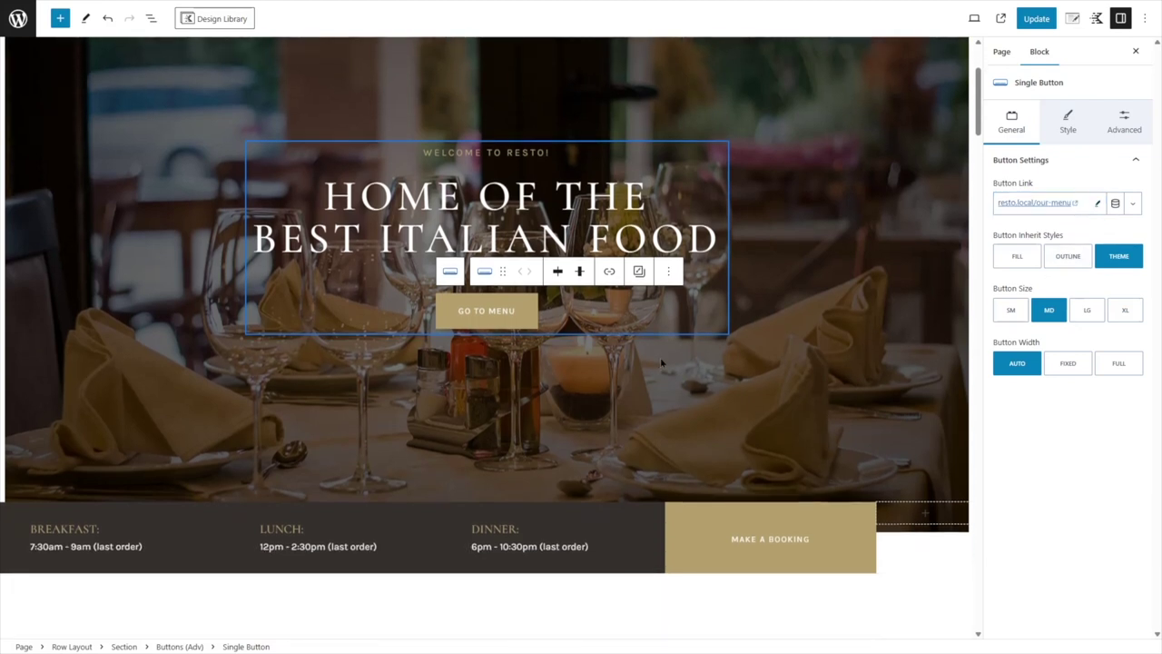
pyautogui.scroll(-1, 661, 363)
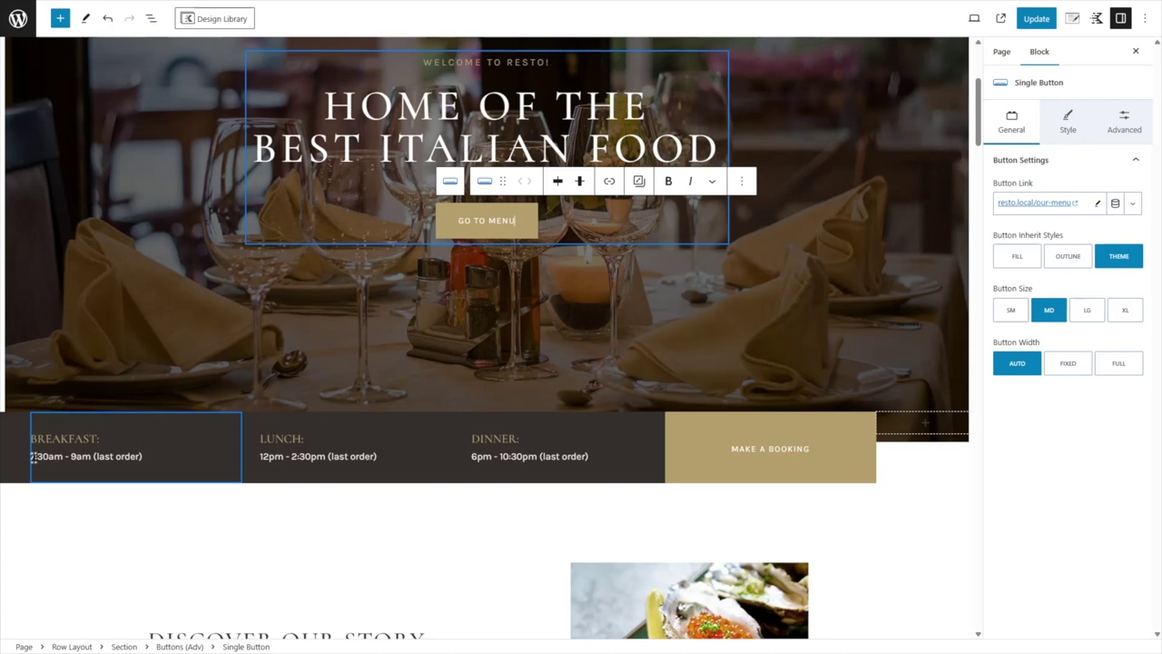
pyautogui.click(74, 456)
pyautogui.press('BackSpace')
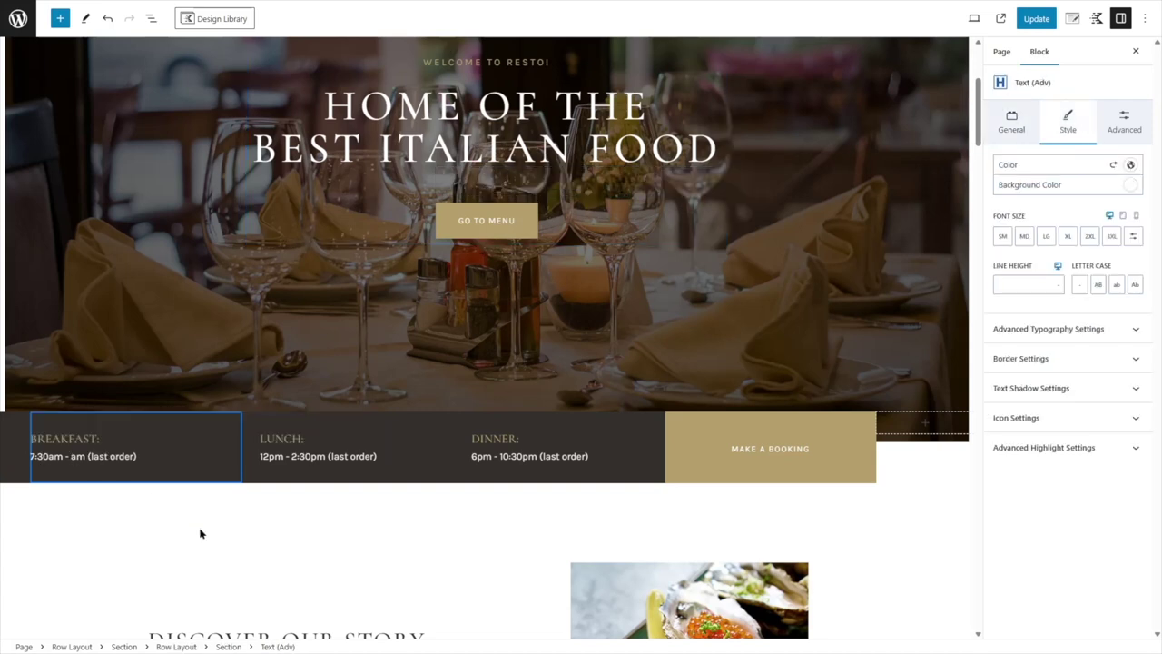
pyautogui.write('11')
pyautogui.press('Up')
pyautogui.press('Up')
# - Change the Lunch hours to 1pm - 4:30pm
pyautogui.click(275, 456)
pyautogui.press('BackSpace')
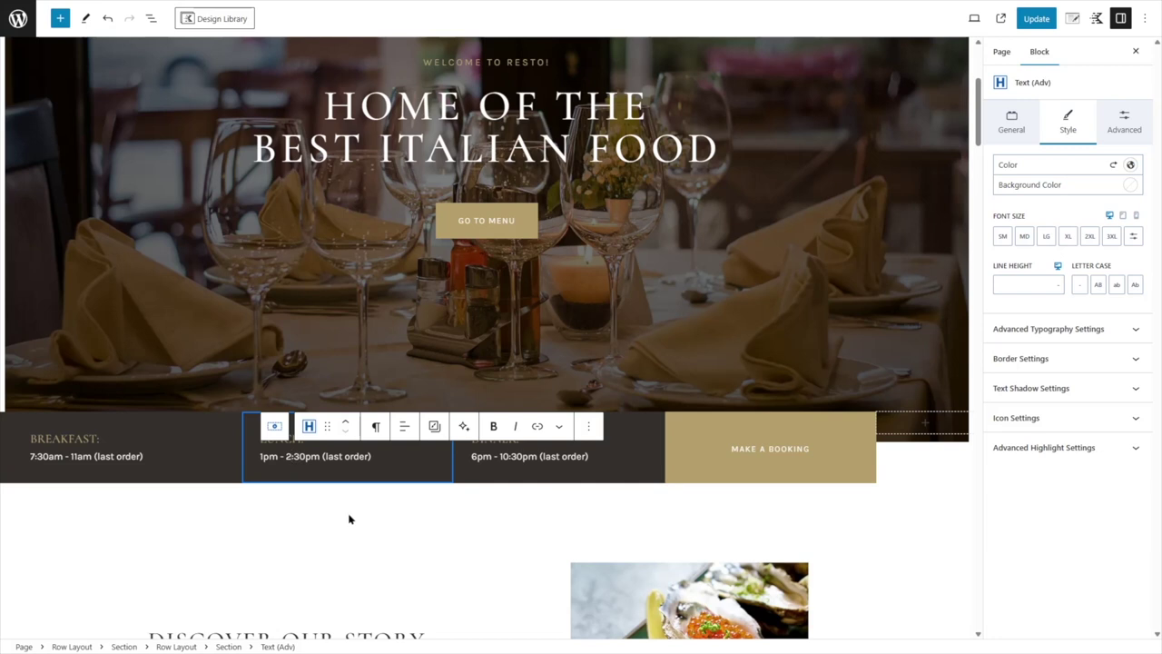
pyautogui.press('BackSpace')
pyautogui.press('BackSpace')
pyautogui.write('4')
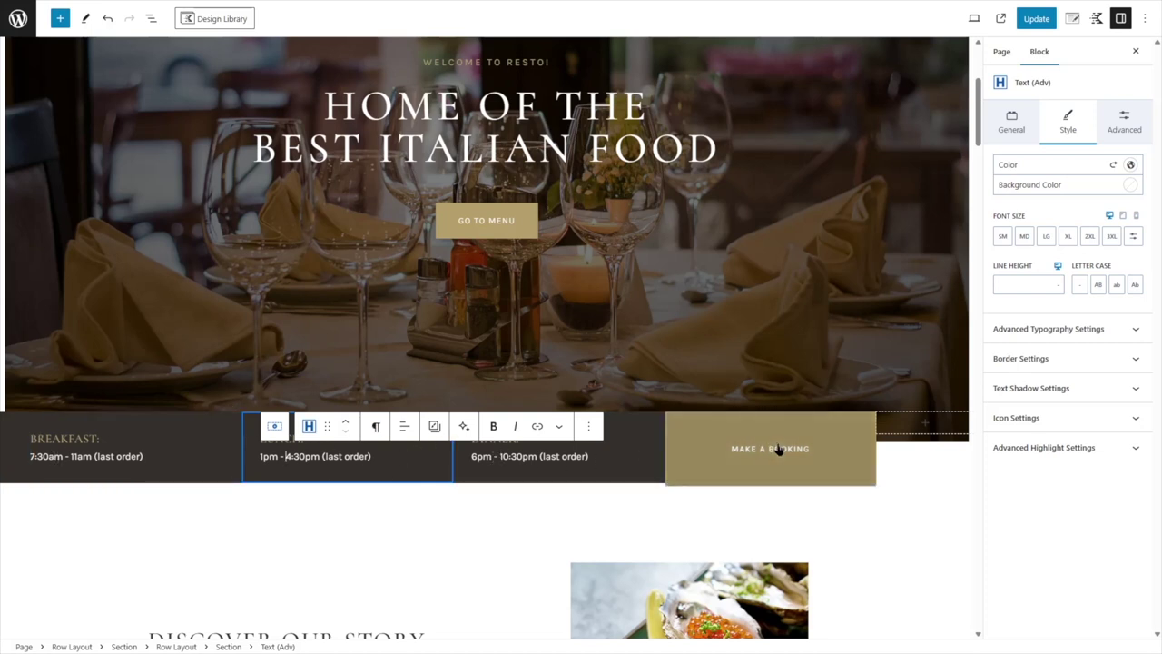
# - Link the "Make a Booking" button beside the opening hours to resto.local/contact and update the home page
pyautogui.click(828, 442)
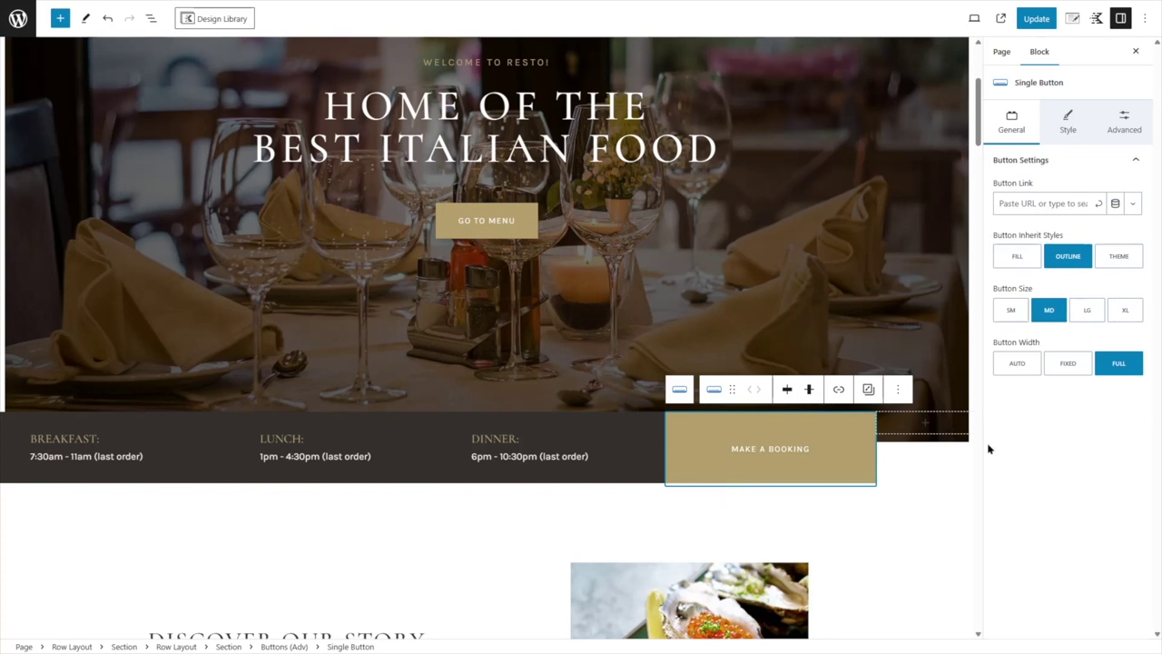
pyautogui.click(1008, 204)
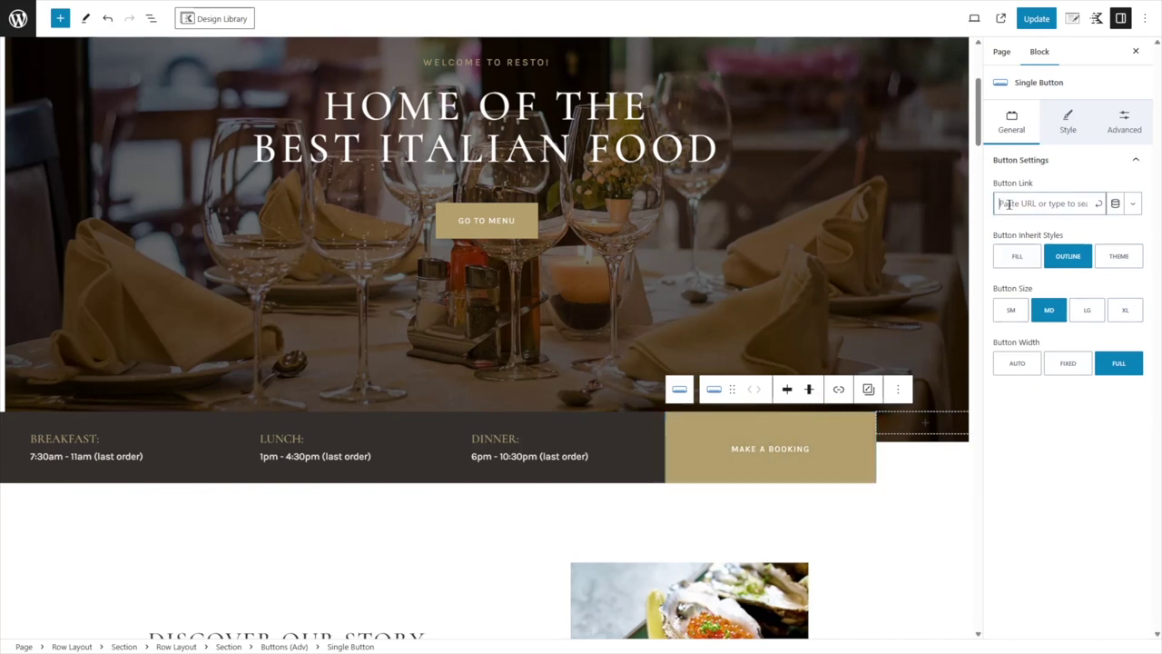
pyautogui.write('resto.local/contact')
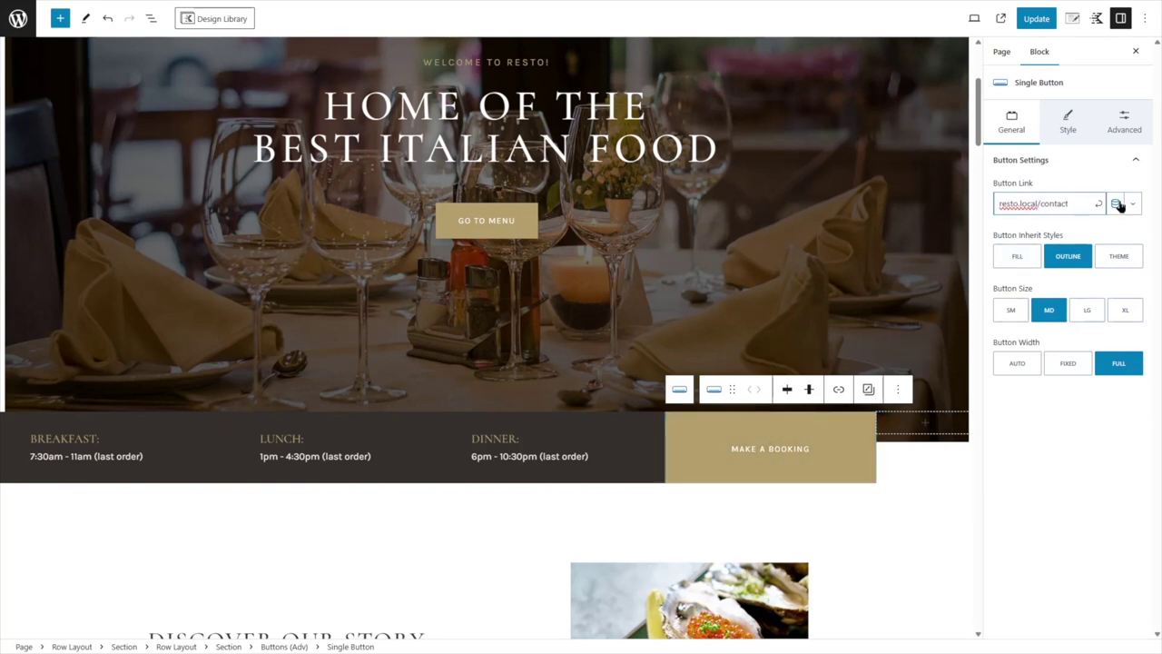
pyautogui.click(1099, 204)
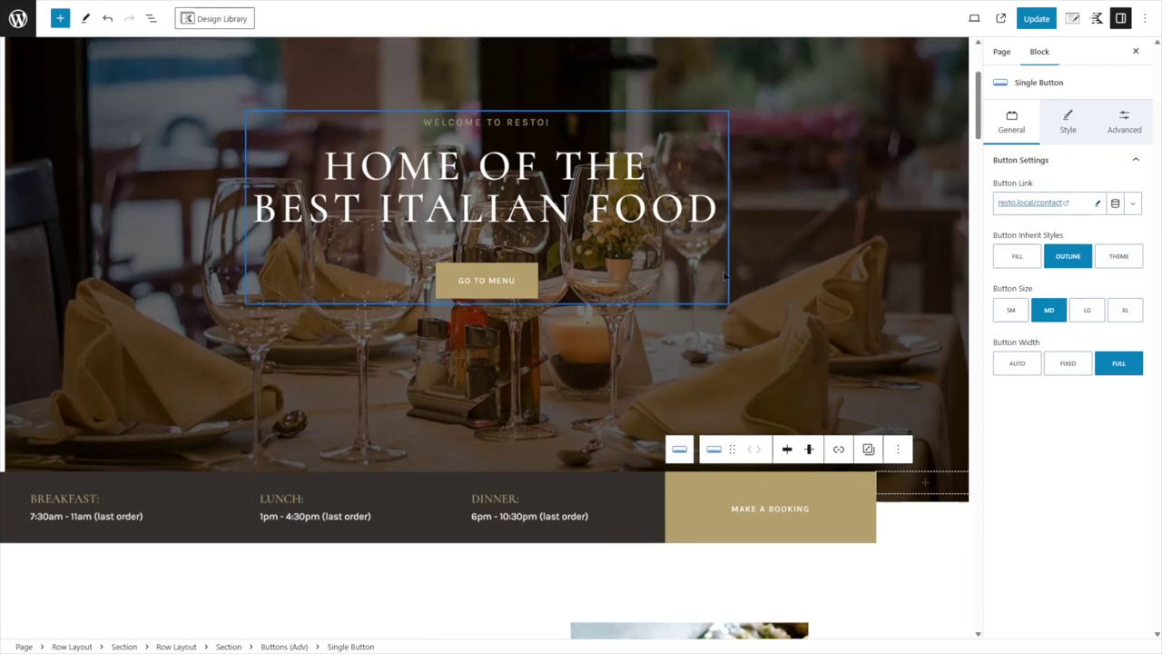
pyautogui.scroll(3, 866, 169)
pyautogui.click(1036, 19)
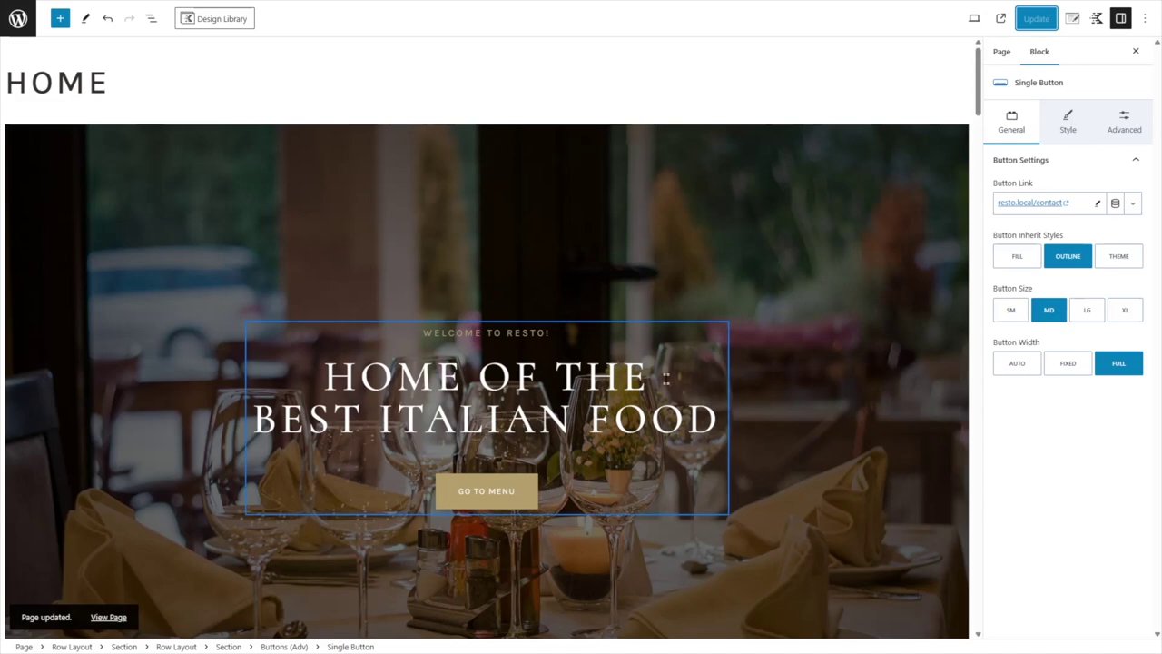
# - View the published home page, dismiss the location popup, and test that "Go to Menu" leads to the Our Menu page
pyautogui.scroll(-1, 700, 370)
pyautogui.click(109, 618)
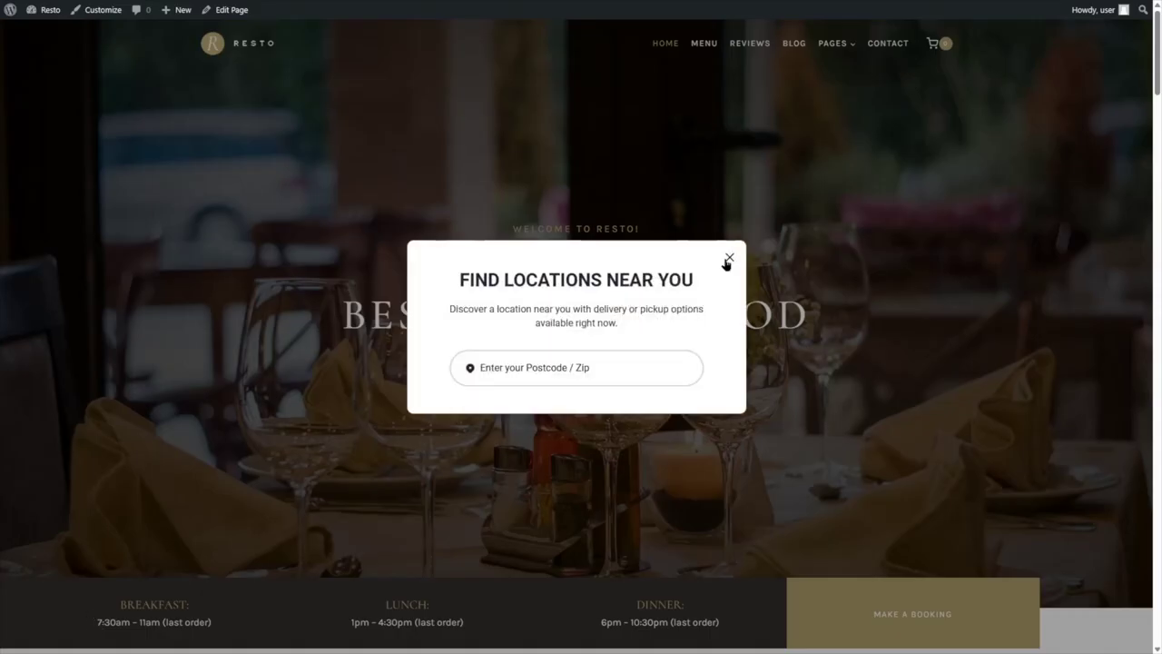
pyautogui.click(728, 260)
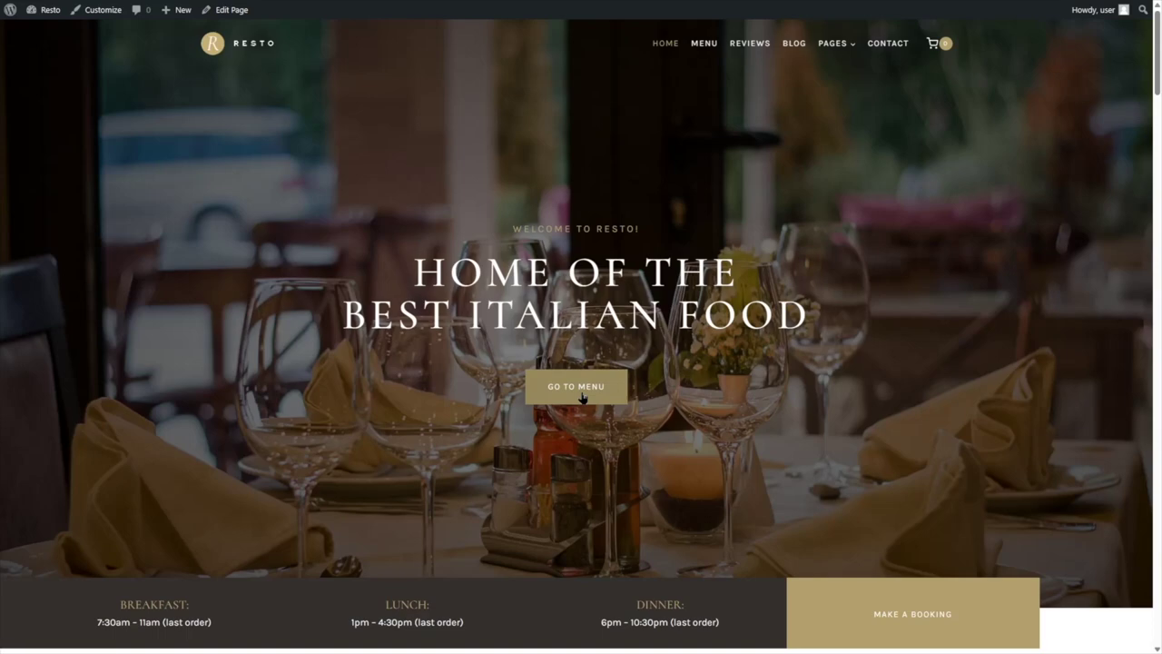
pyautogui.click(582, 398)
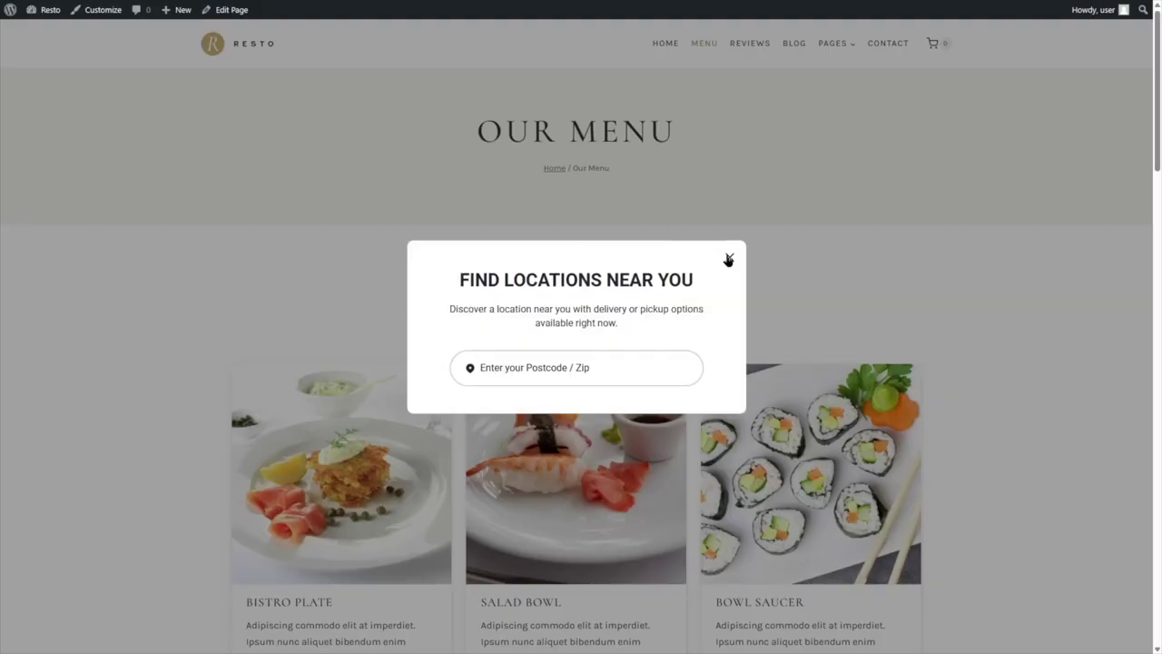
pyautogui.click(728, 260)
pyautogui.scroll(-3, 599, 267)
pyautogui.scroll(3, 612, 166)
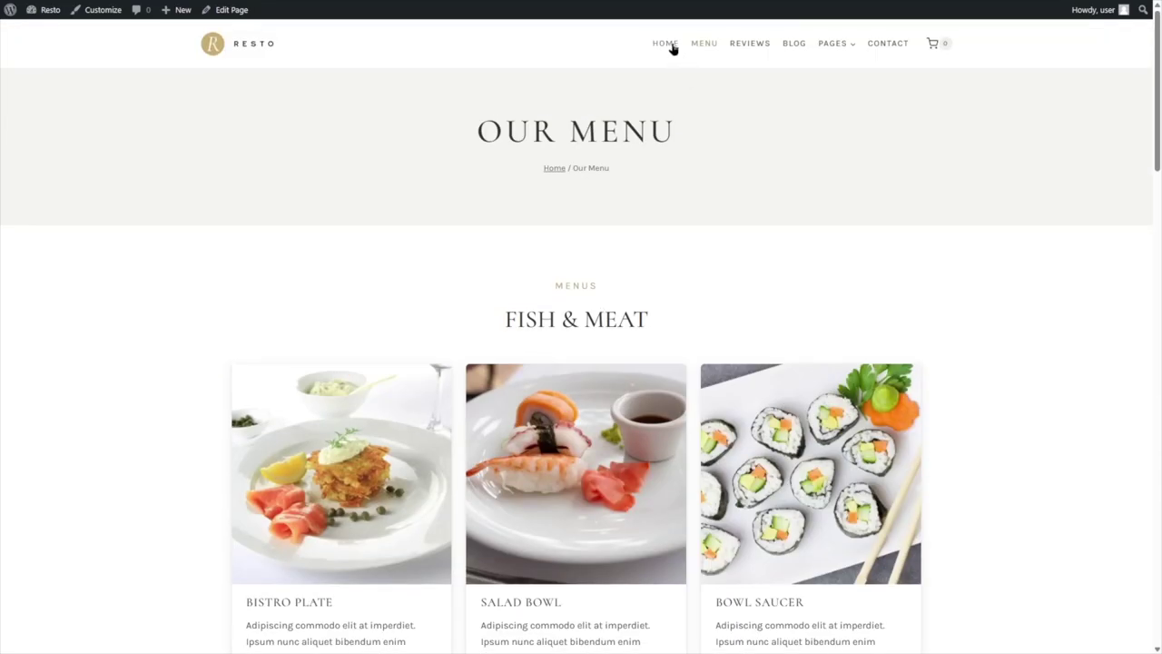
# - Return to the home page, test the "Make a Booking" link to the Contact page, and go back home
pyautogui.click(673, 48)
pyautogui.click(728, 260)
pyautogui.scroll(-2, 729, 259)
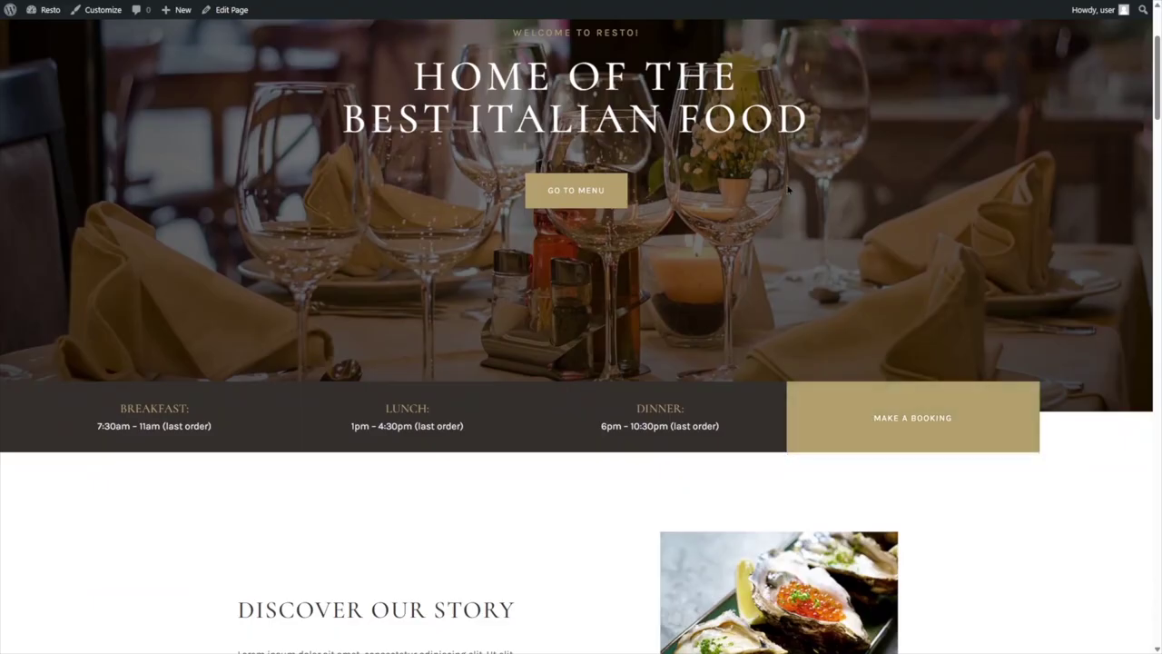
pyautogui.click(885, 433)
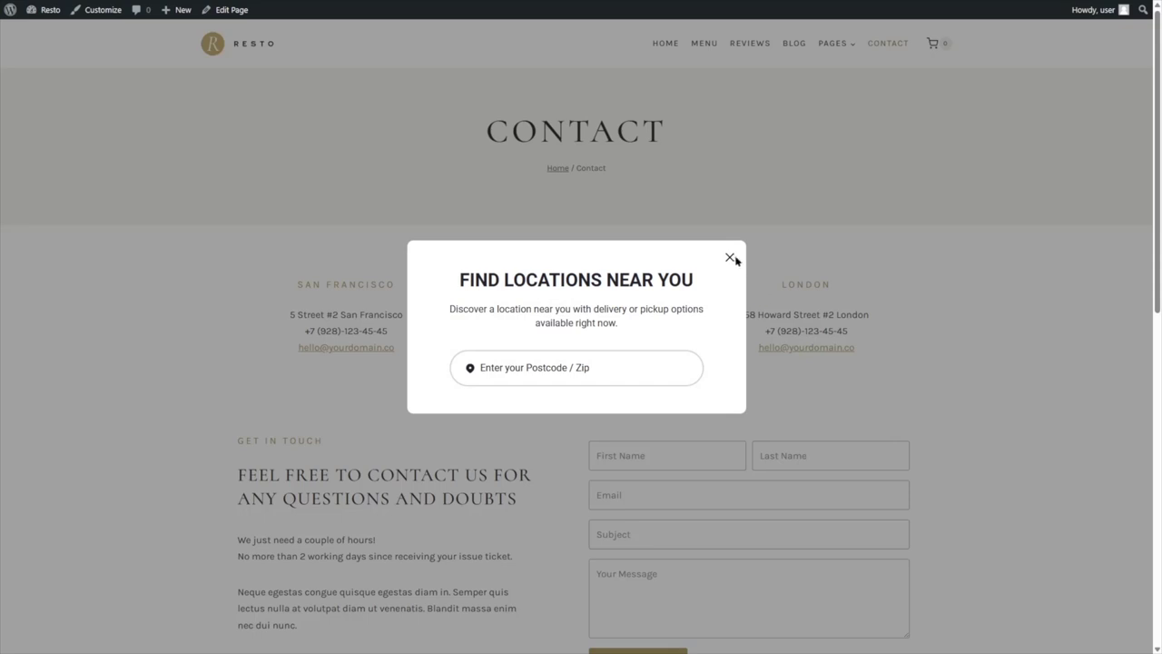
pyautogui.click(729, 259)
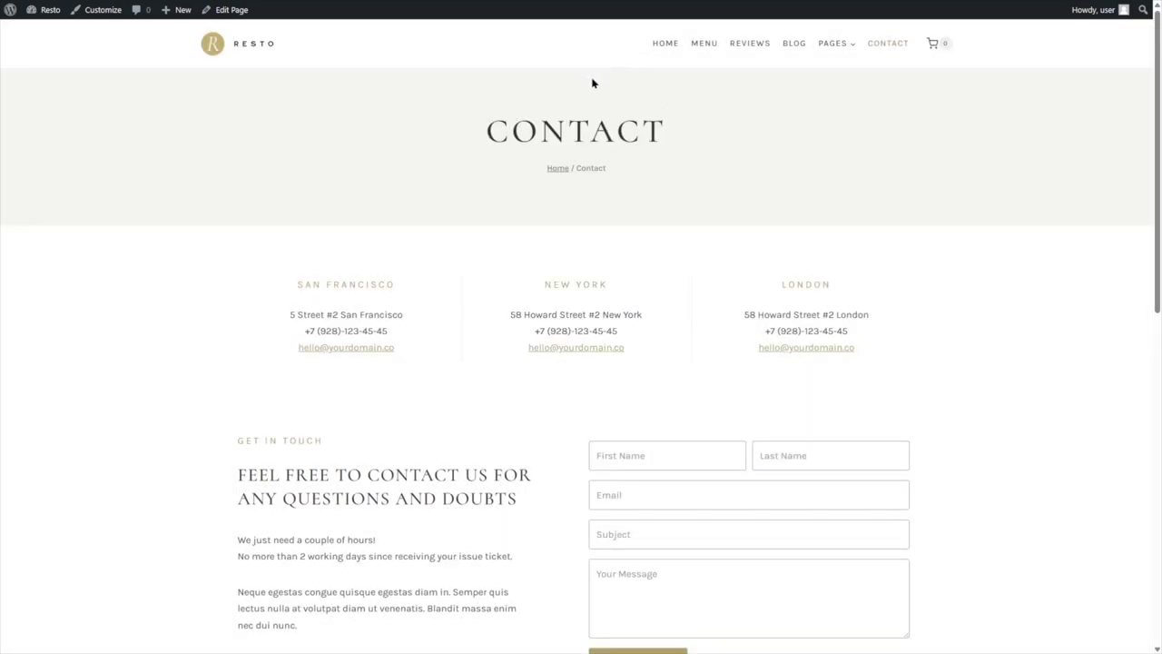
pyautogui.click(664, 43)
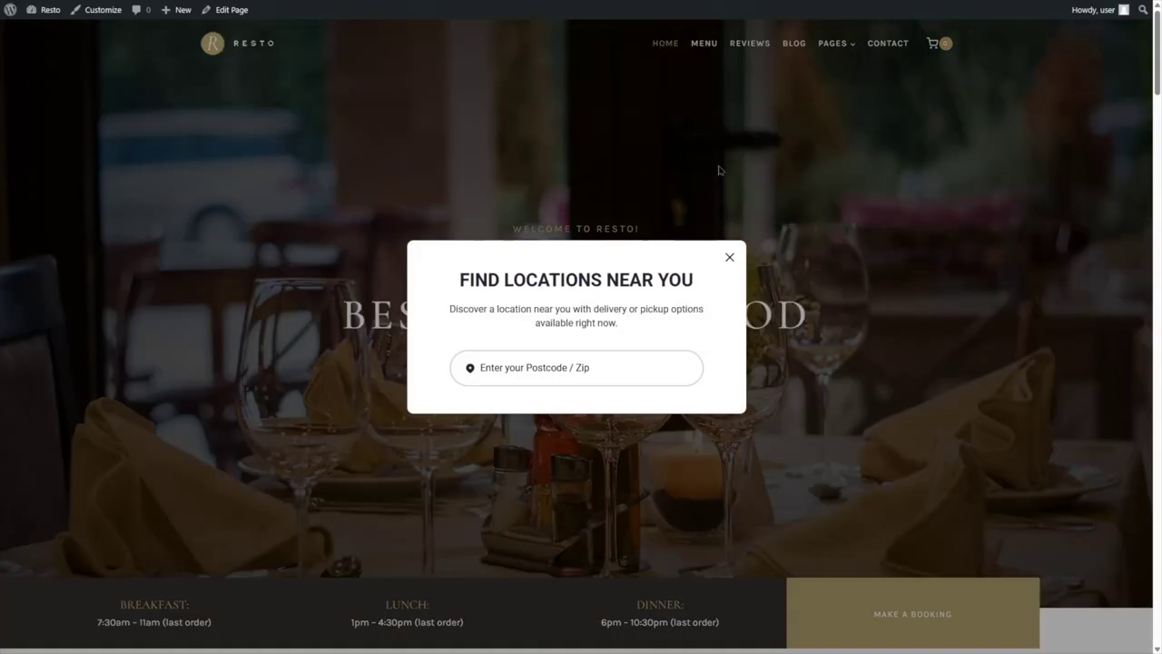
pyautogui.click(729, 257)
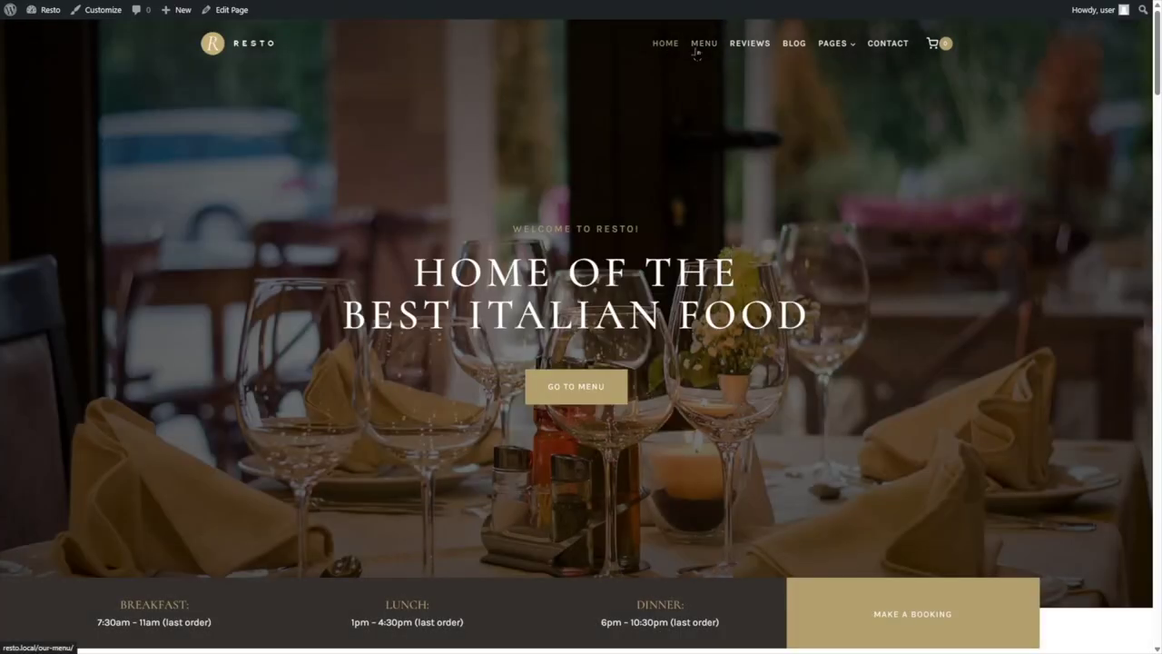
# - Open the Reviews page in the editor and examine its "What do clients say about us?" heading and introductory text
pyautogui.click(752, 46)
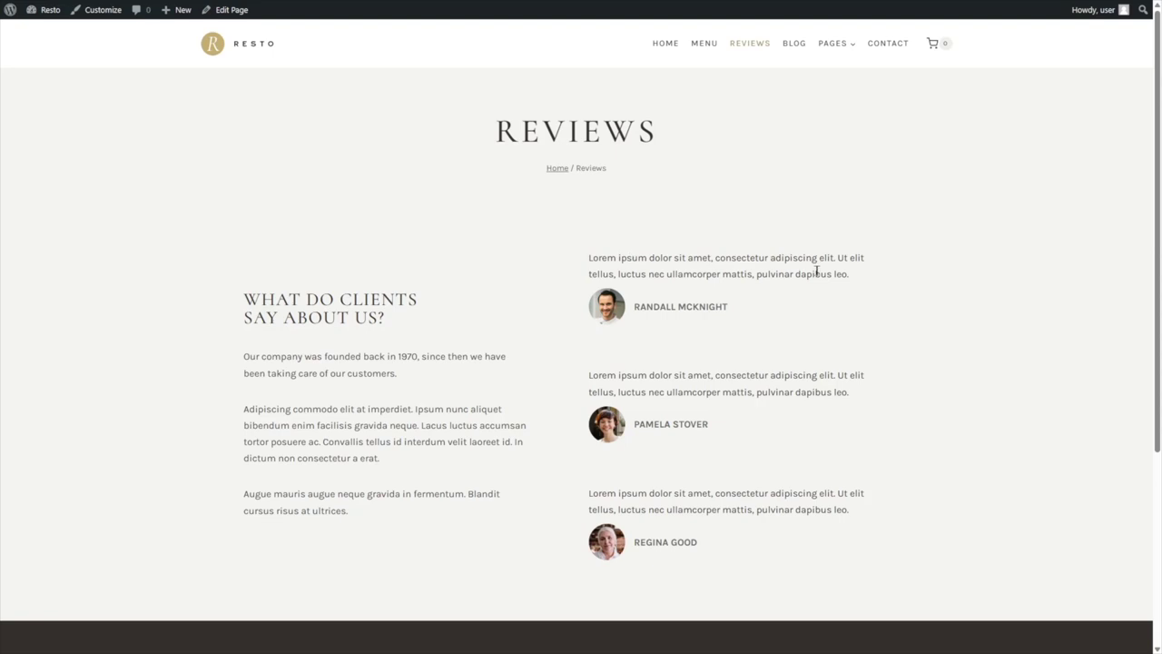
pyautogui.click(232, 10)
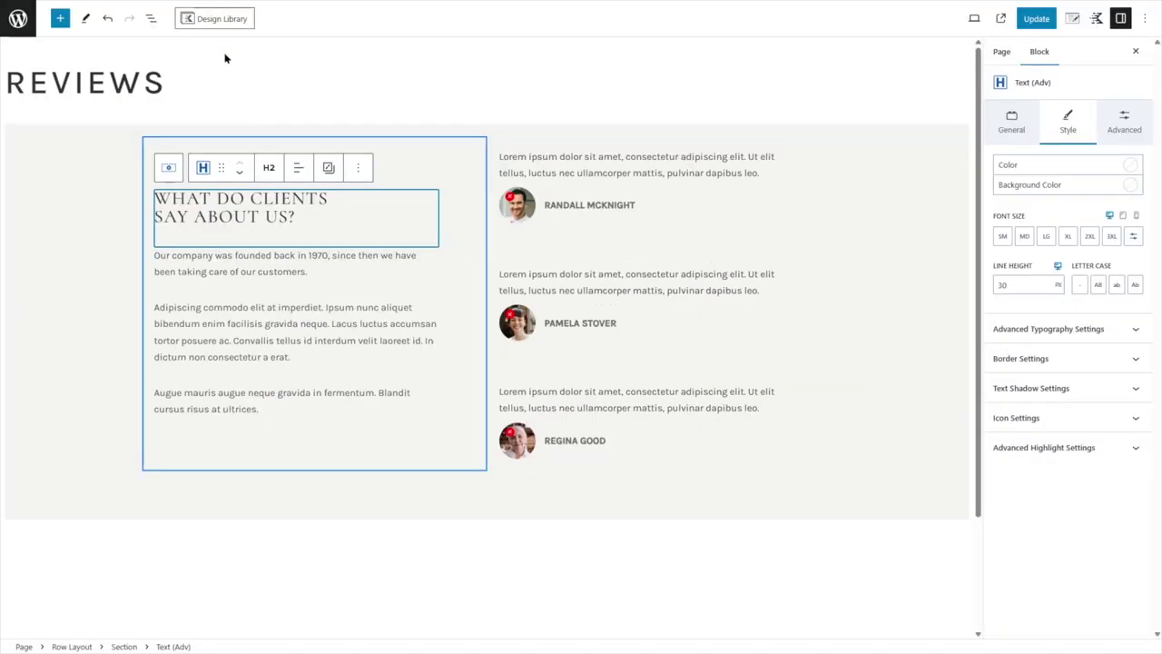
pyautogui.moveTo(298, 217); pyautogui.dragTo(213, 251)
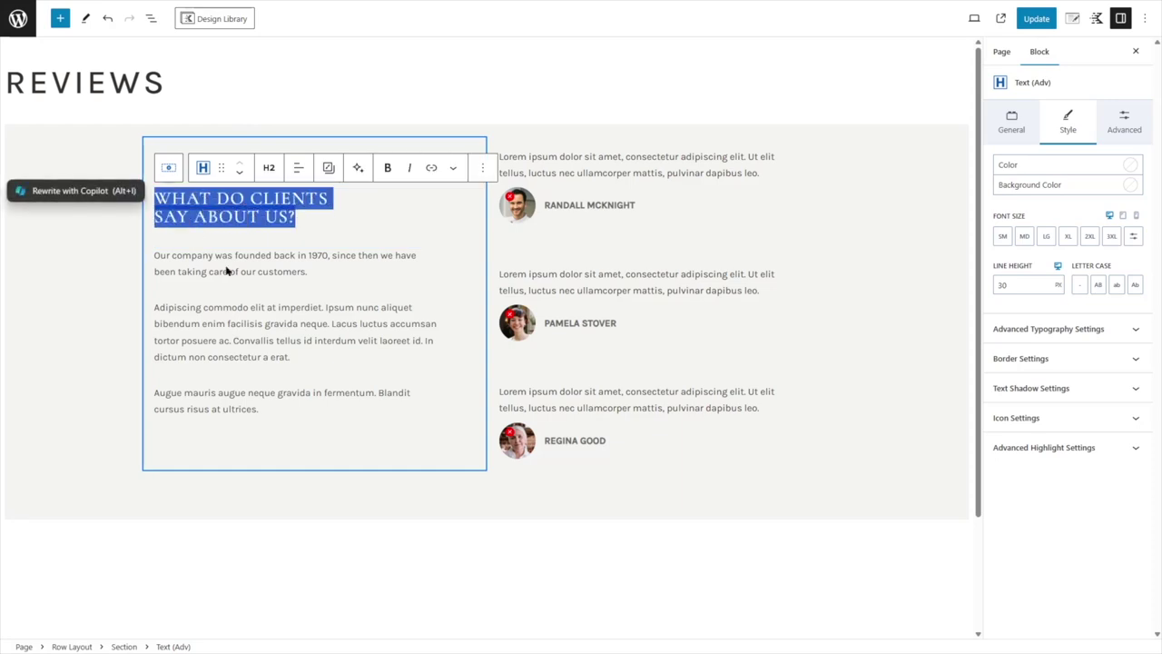
pyautogui.click(273, 255)
# - Examine the first testimonial's editable review text, client name and photo selection without replacing the photo
pyautogui.click(668, 171)
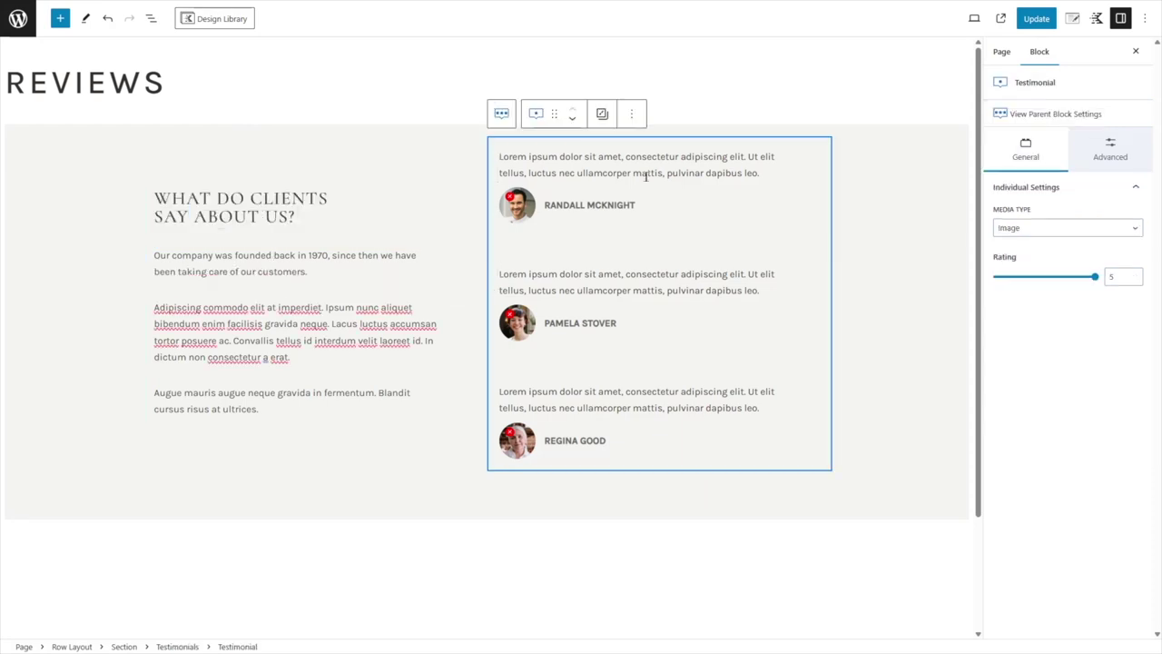
pyautogui.click(567, 205)
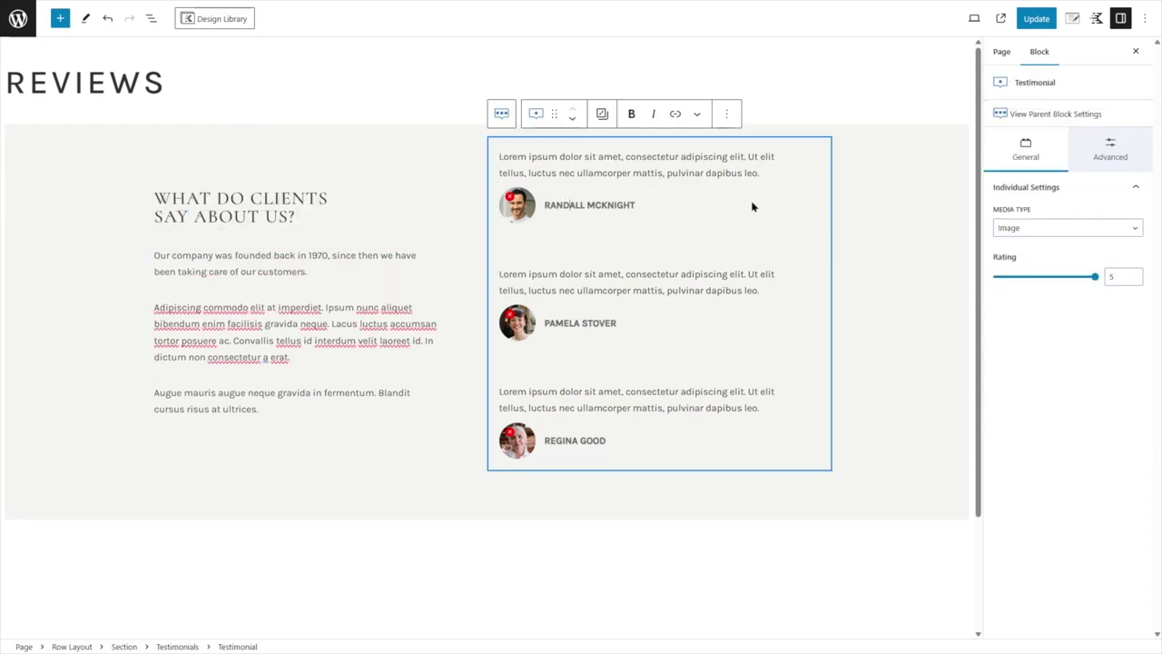
pyautogui.moveTo(500, 156); pyautogui.dragTo(771, 176)
pyautogui.click(527, 216)
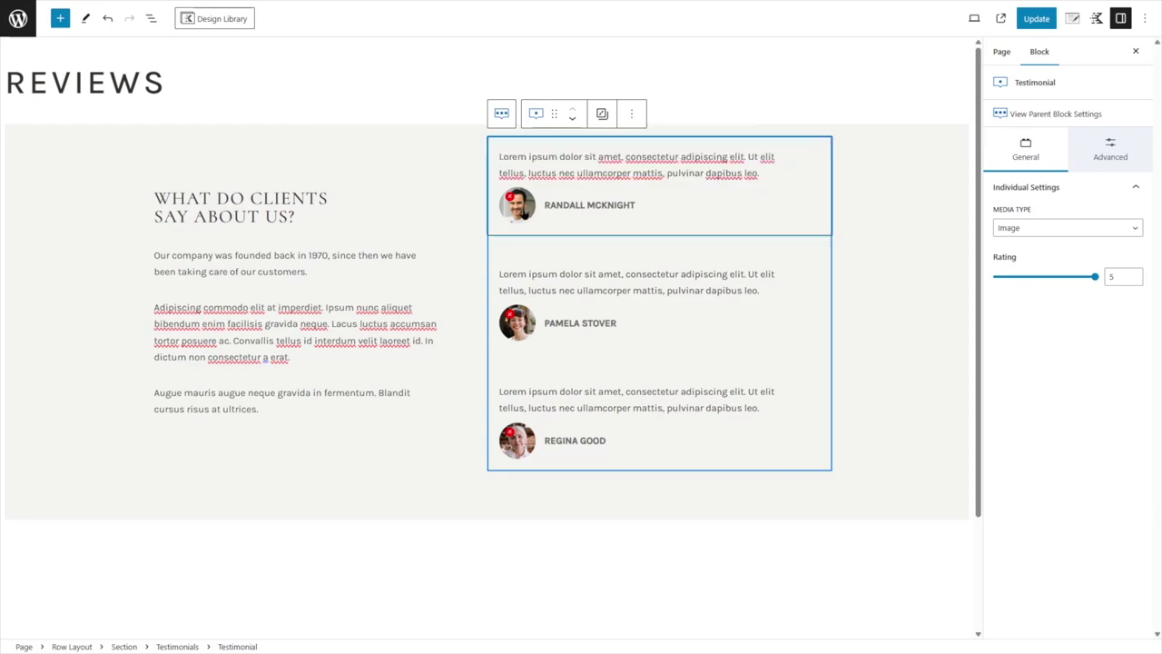
pyautogui.click(527, 216)
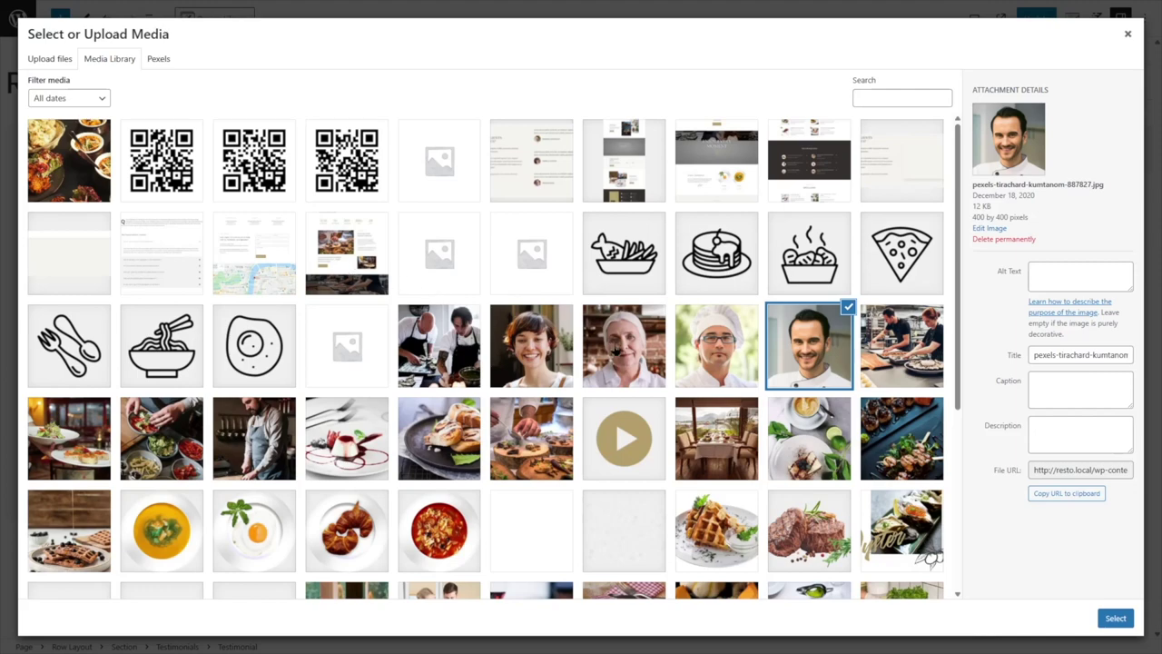
pyautogui.click(1128, 35)
pyautogui.click(565, 207)
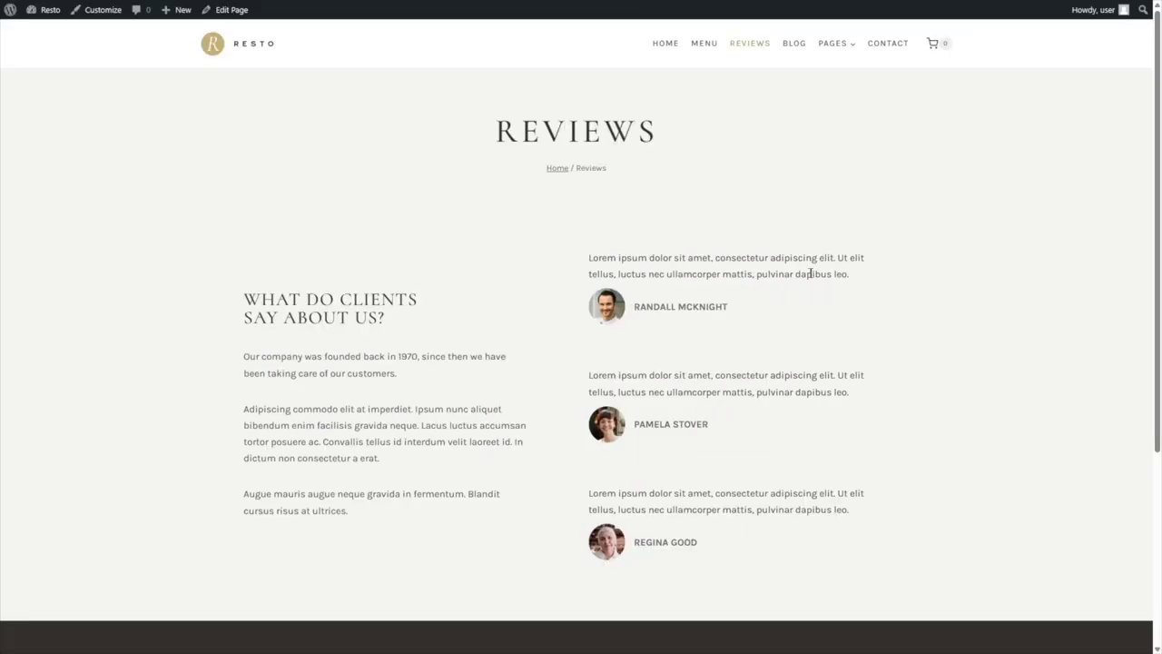
# - Open the site's Blog page and look through its list of posts
pyautogui.click(795, 45)
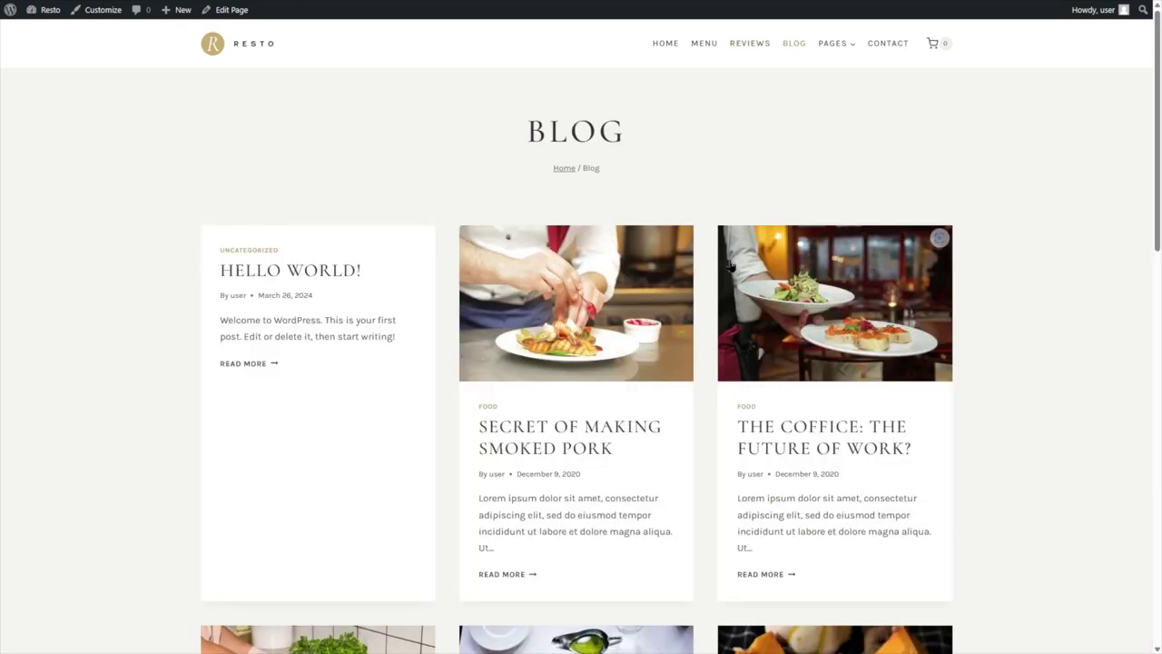
pyautogui.scroll(-6, 793, 414)
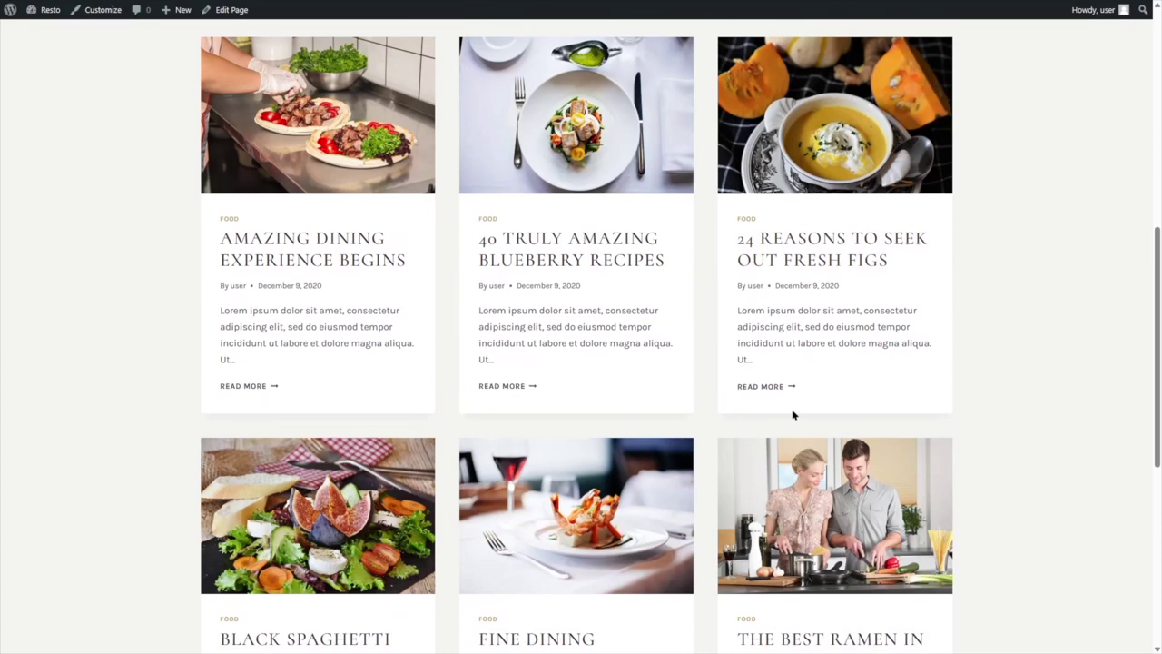
pyautogui.scroll(-4, 791, 409)
pyautogui.scroll(10, 781, 405)
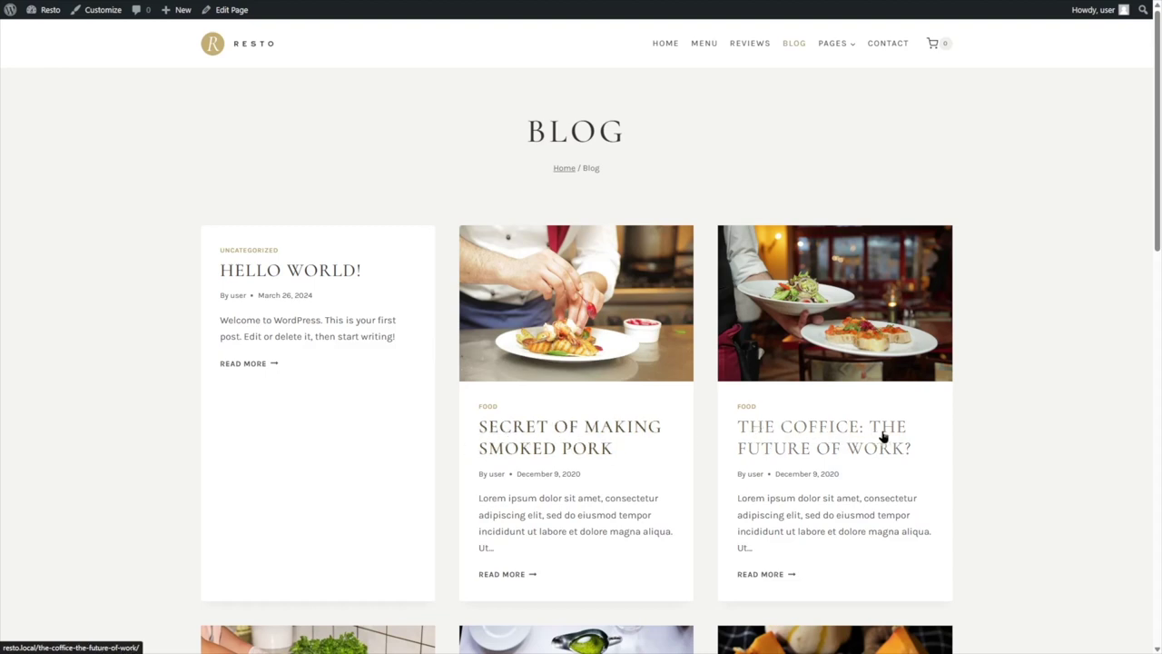
pyautogui.scroll(-3, 870, 448)
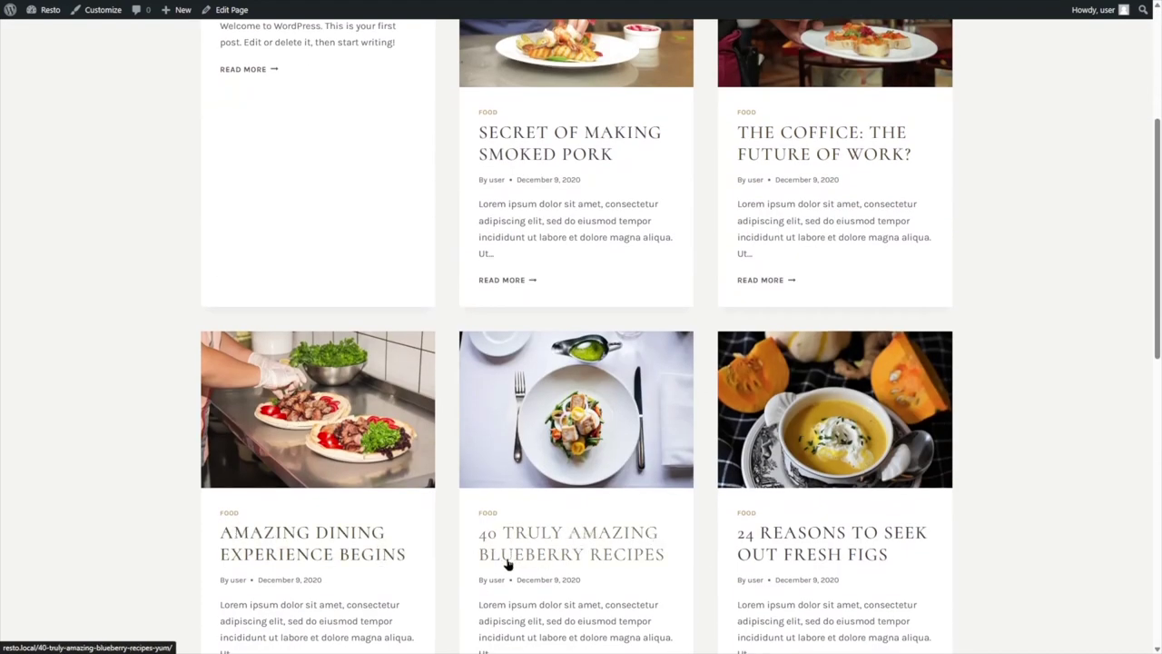
pyautogui.scroll(-2, 641, 553)
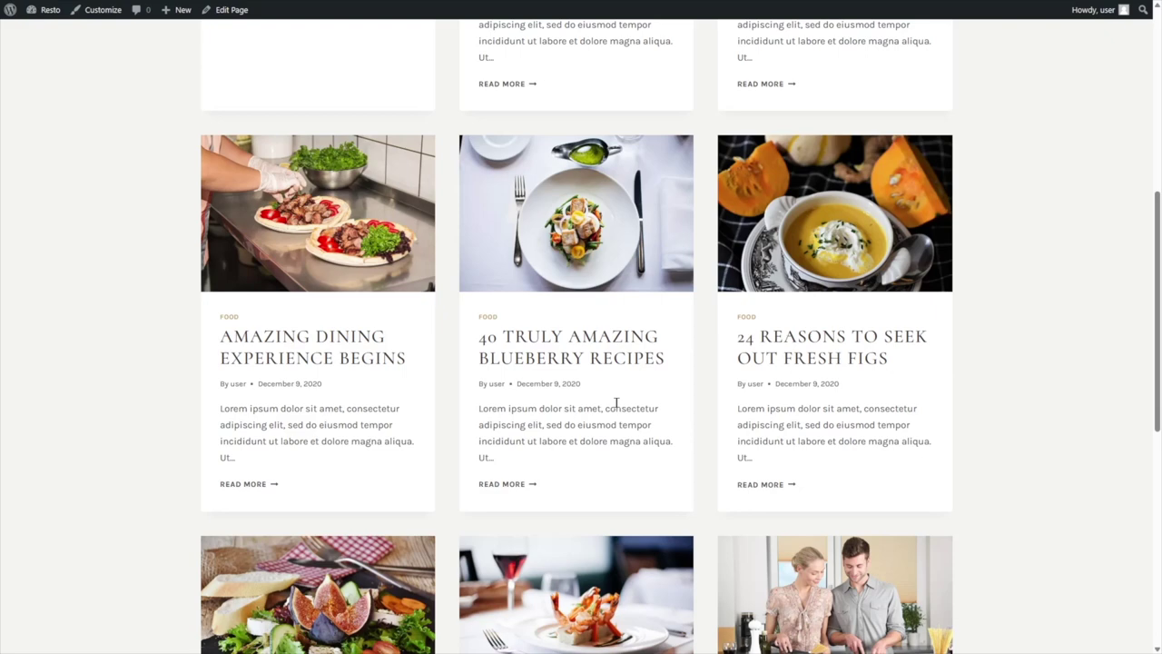
# - Open the "40 Truly Amazing Blueberry Recipes" post and review its layout down to the tags and similar posts
pyautogui.click(521, 487)
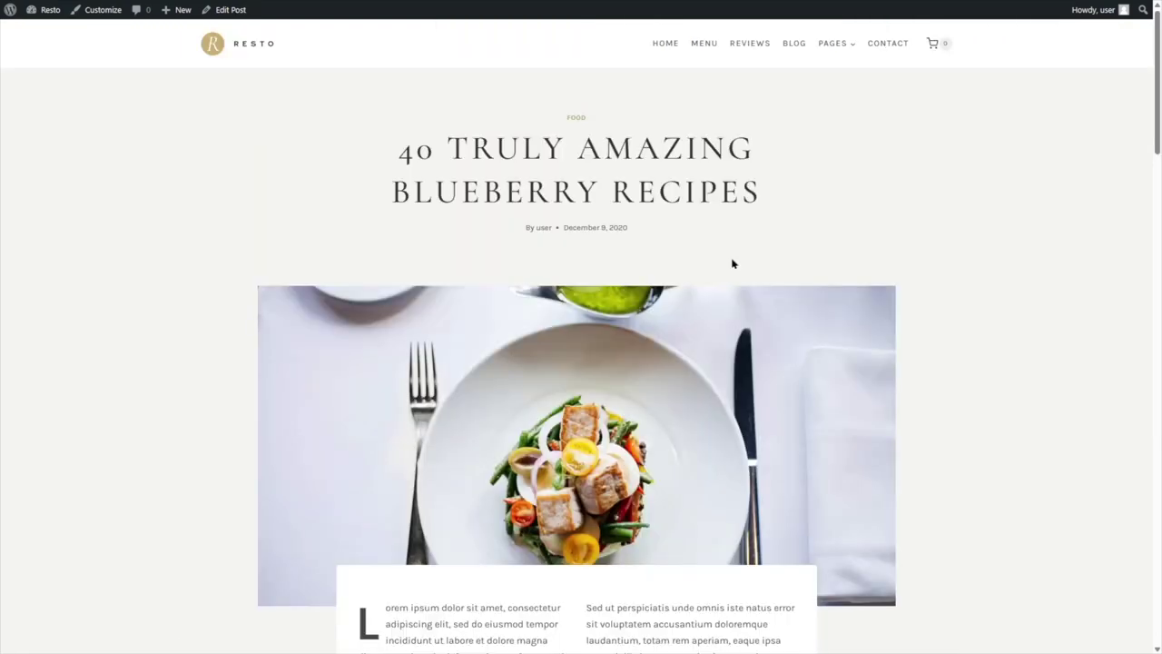
pyautogui.scroll(-3, 461, 165)
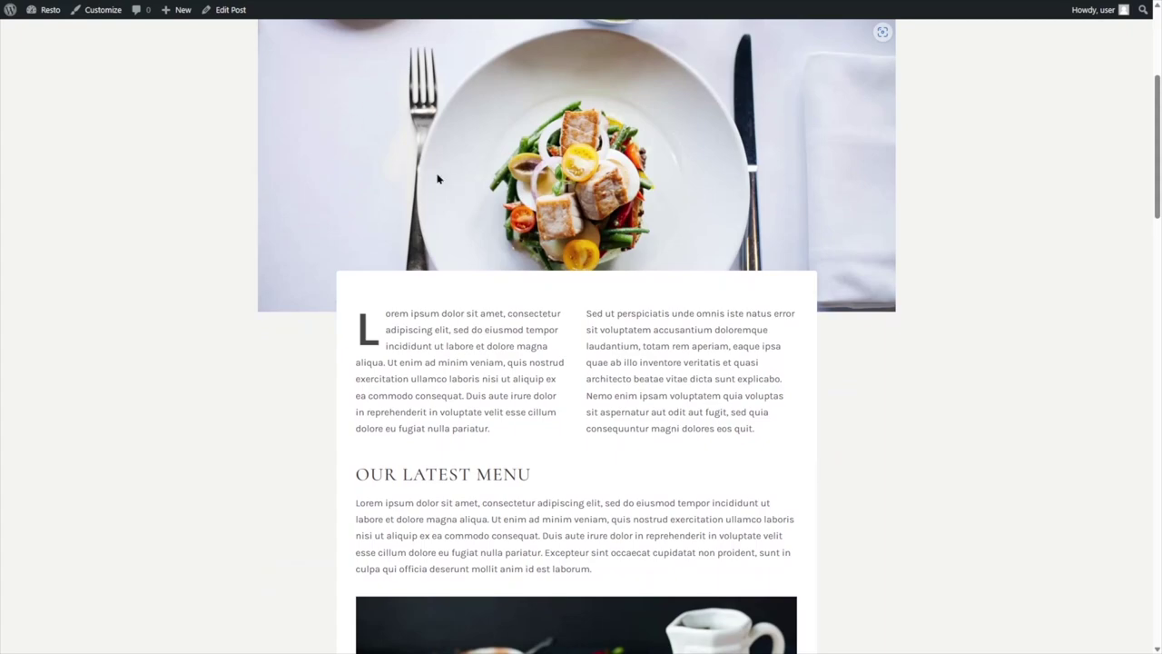
pyautogui.scroll(-2, 396, 179)
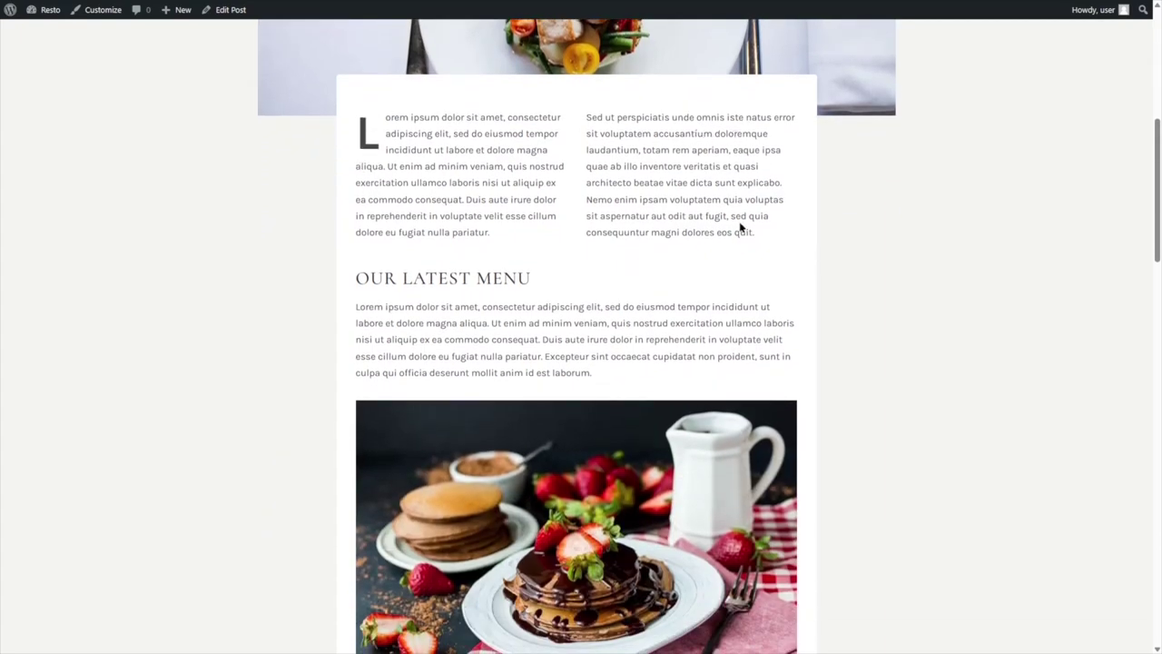
pyautogui.scroll(-12, 651, 179)
pyautogui.scroll(3, 598, 237)
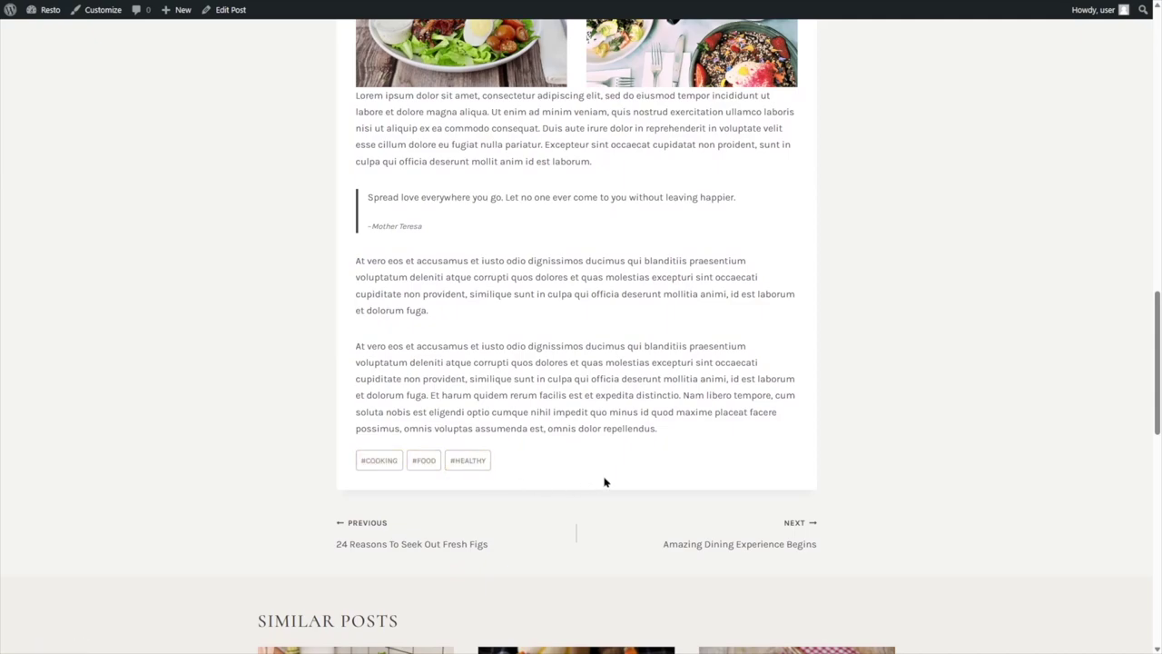
pyautogui.scroll(15, 605, 482)
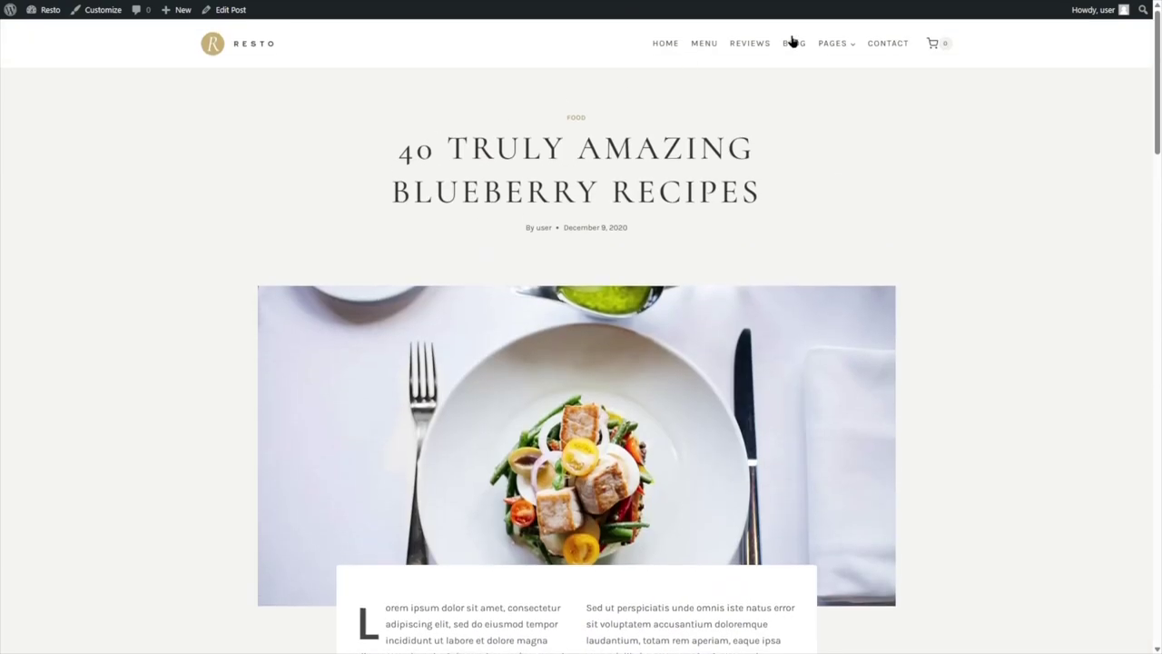
# - Return to the Blog page and go to the site's admin dashboard
pyautogui.click(796, 43)
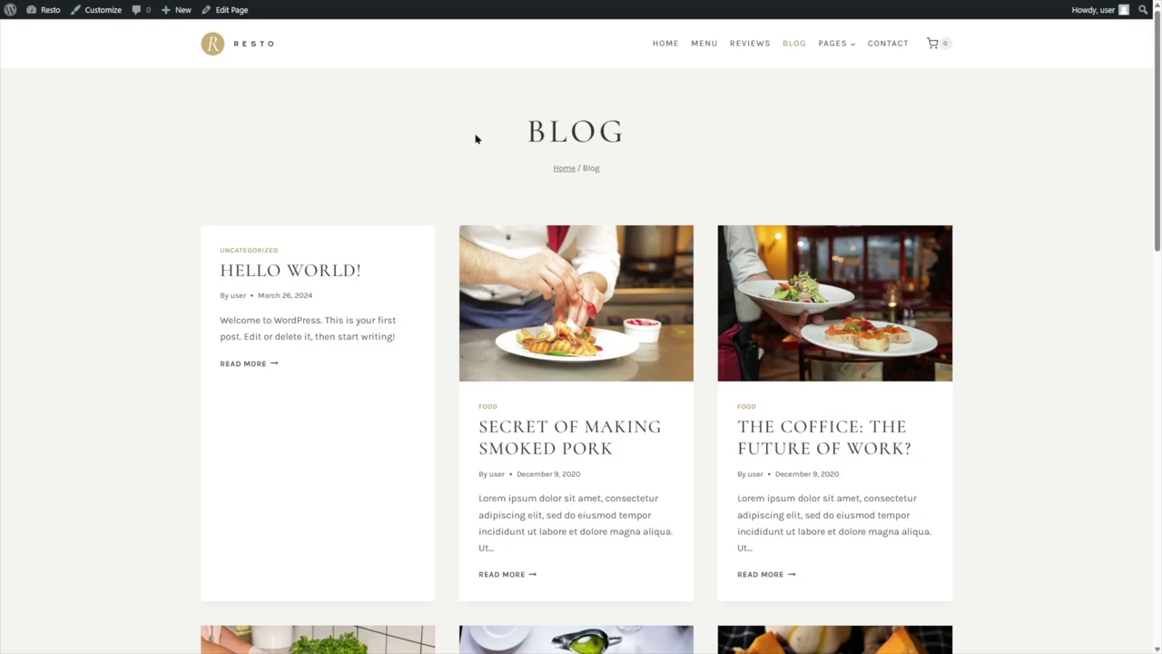
pyautogui.moveTo(46, 11)
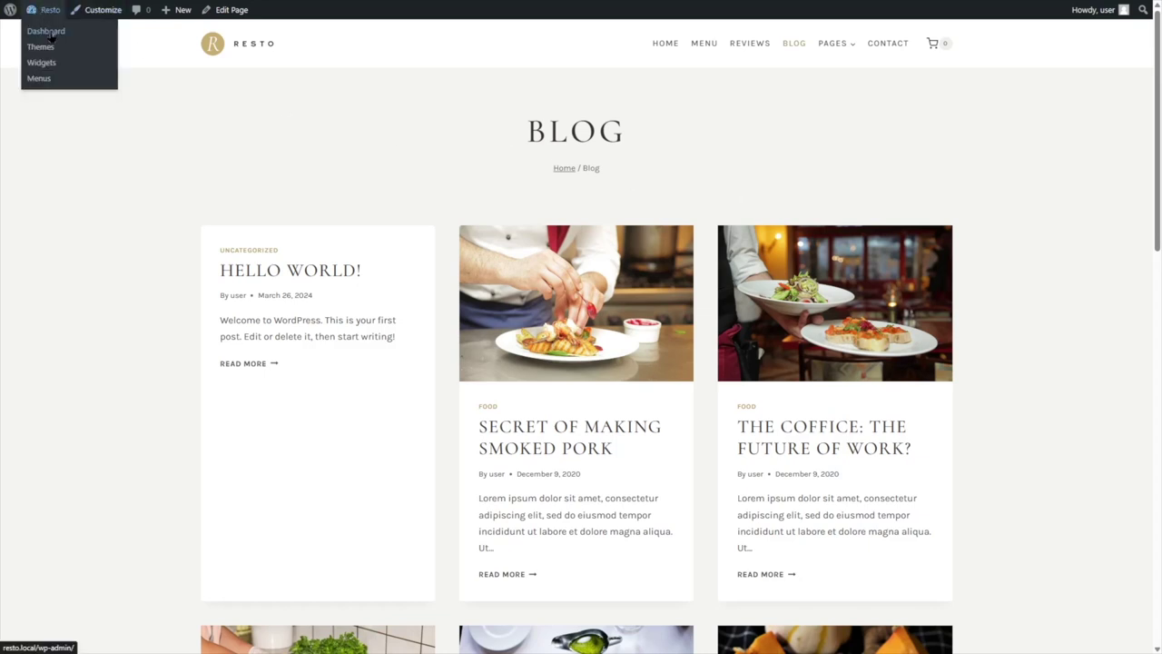
pyautogui.click(47, 32)
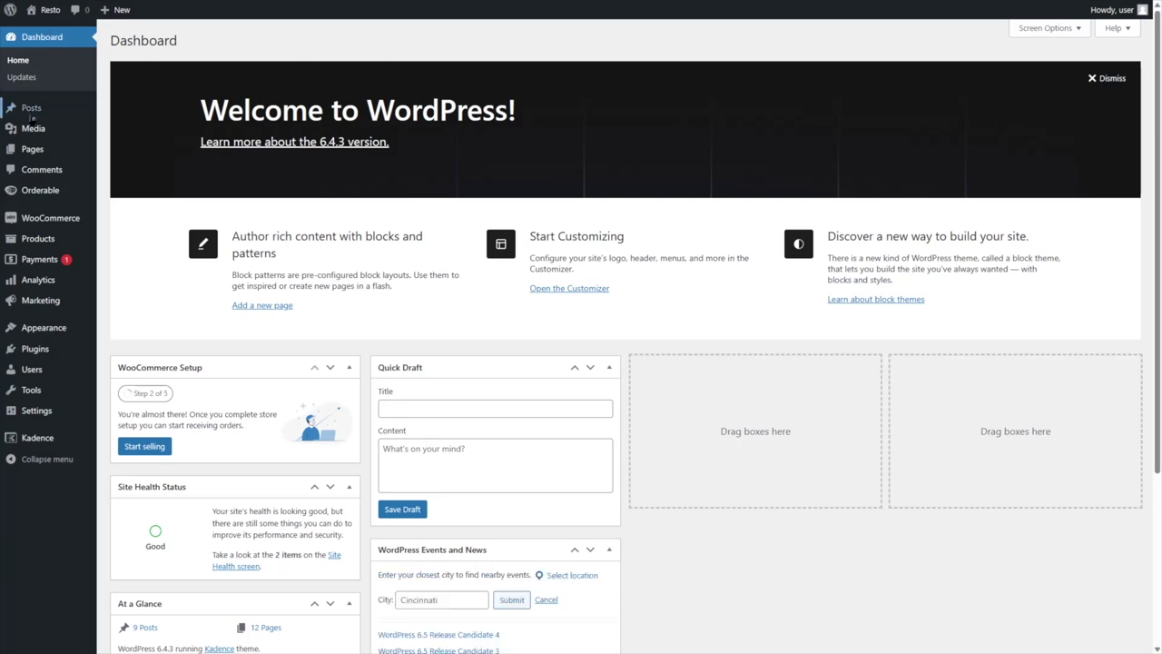
# - Create a new blog post from the Posts list and title it "some of our popular dishes"
pyautogui.moveTo(34, 115)
pyautogui.click(123, 110)
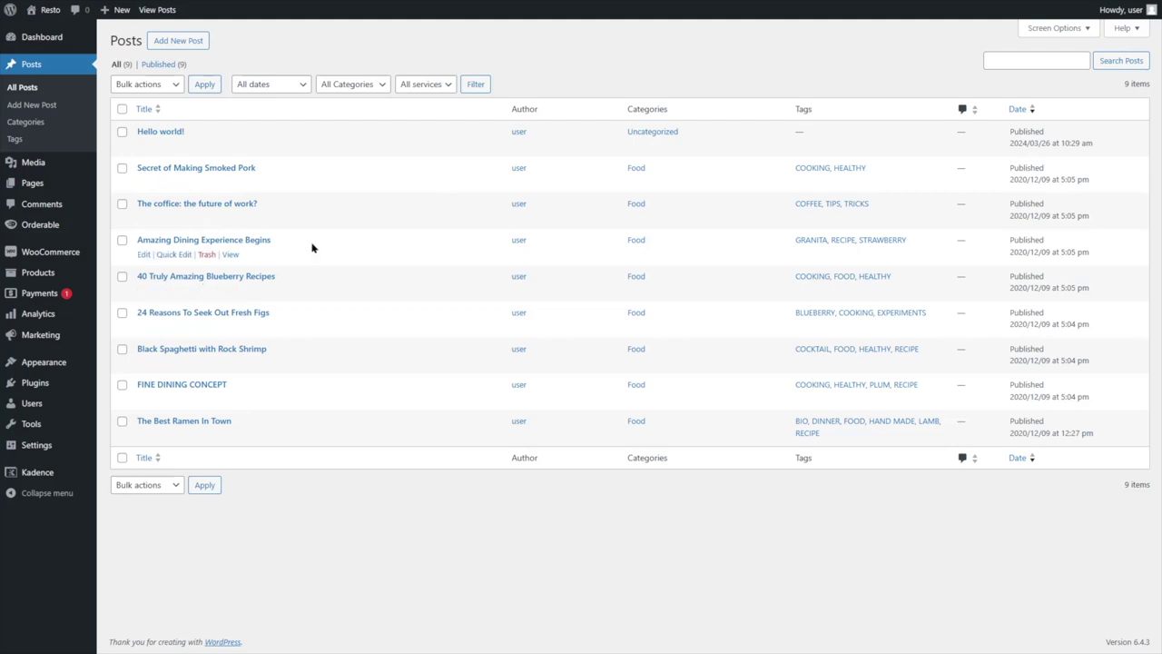
pyautogui.click(191, 42)
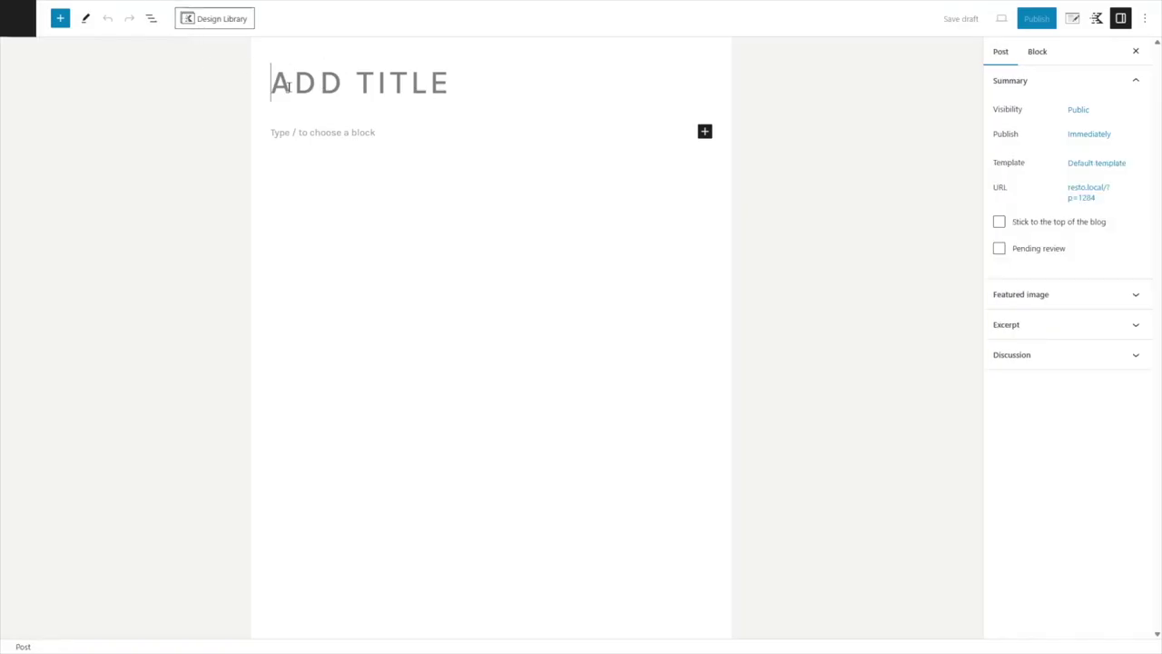
pyautogui.write('SOME OF OUR POPULAR DISHES')
pyautogui.click(485, 174)
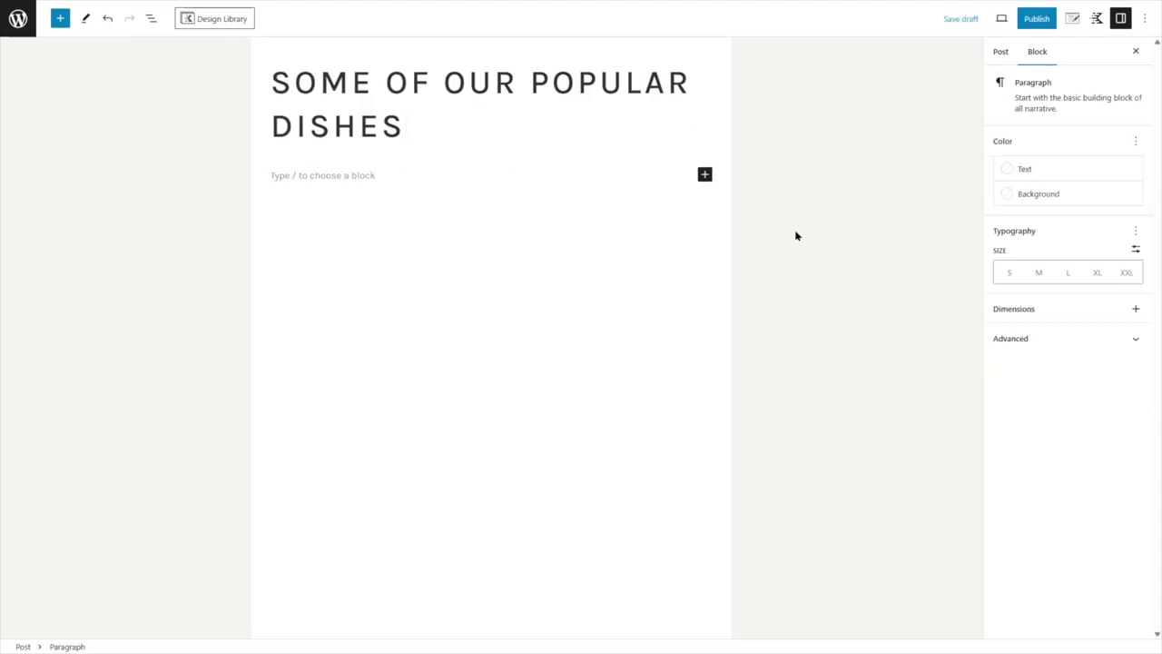
# - Insert an Image (Adv) block below the post title, using the photo of flatbread and curry bowls from the media library
pyautogui.click(704, 175)
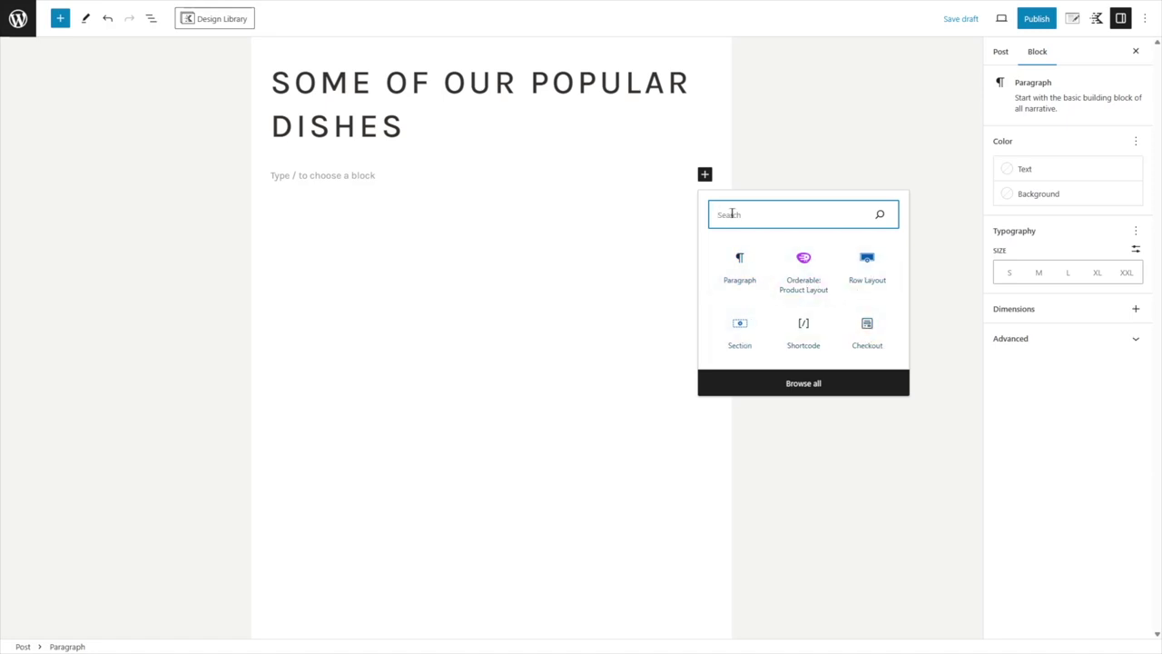
pyautogui.write('imag')
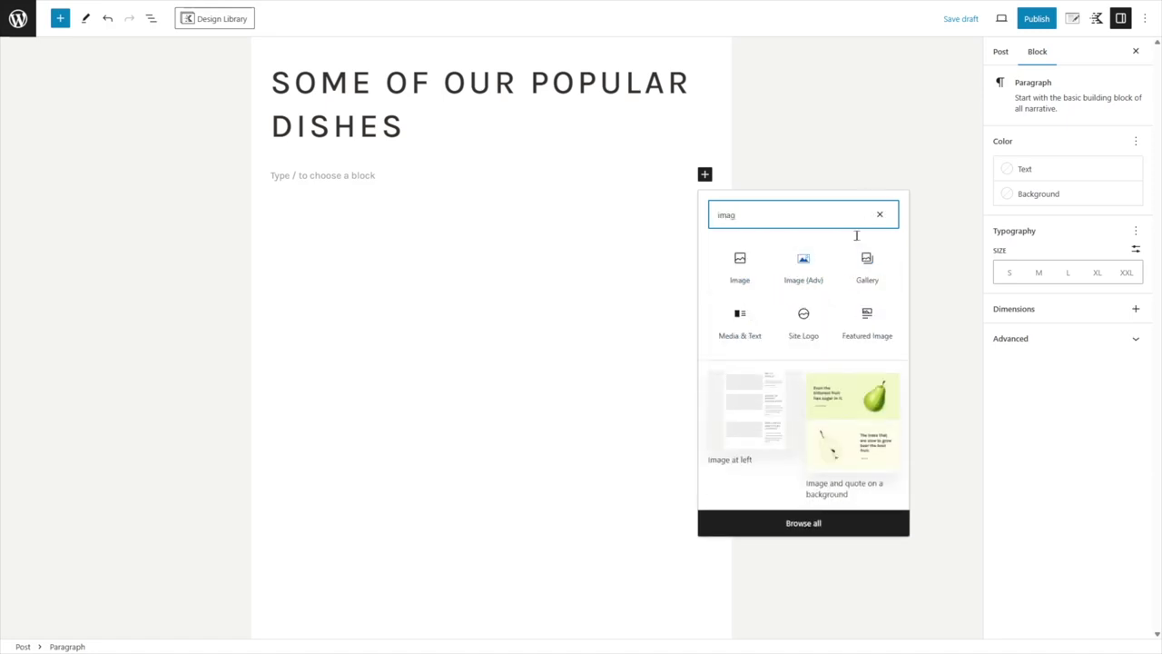
pyautogui.click(789, 273)
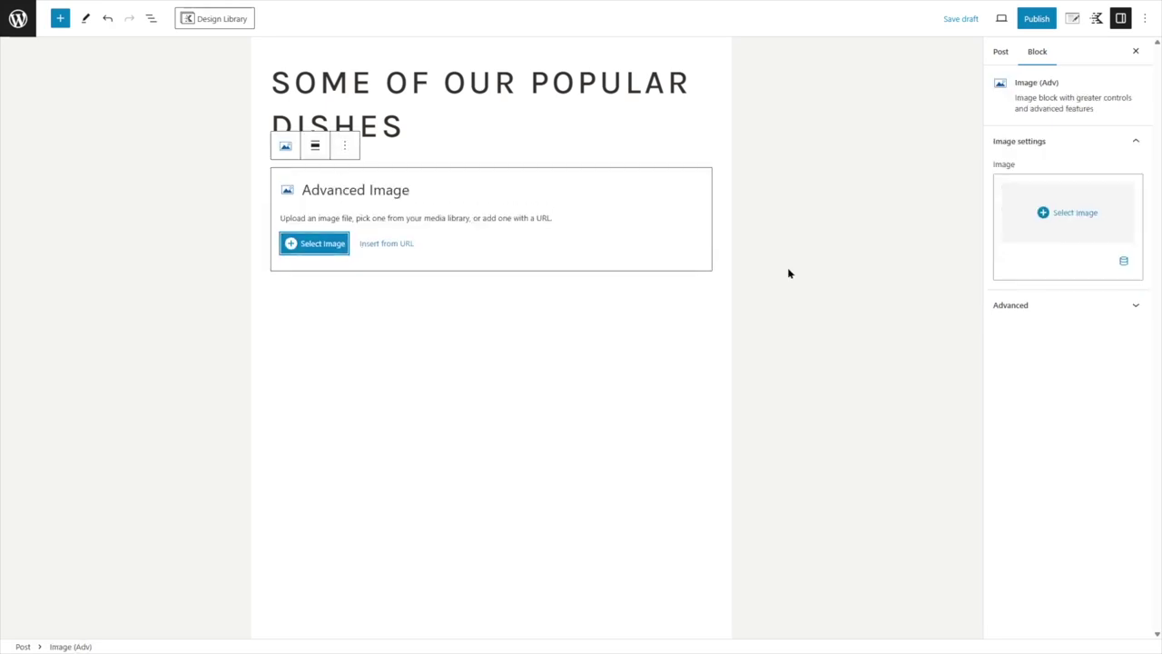
pyautogui.click(323, 243)
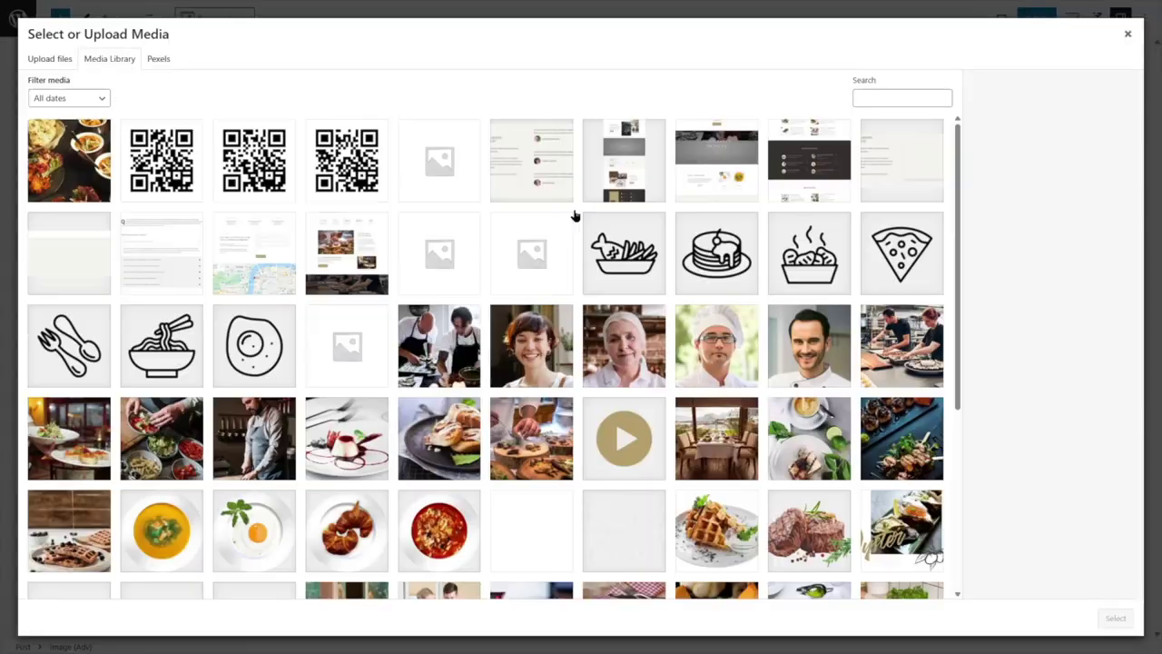
pyautogui.click(1115, 618)
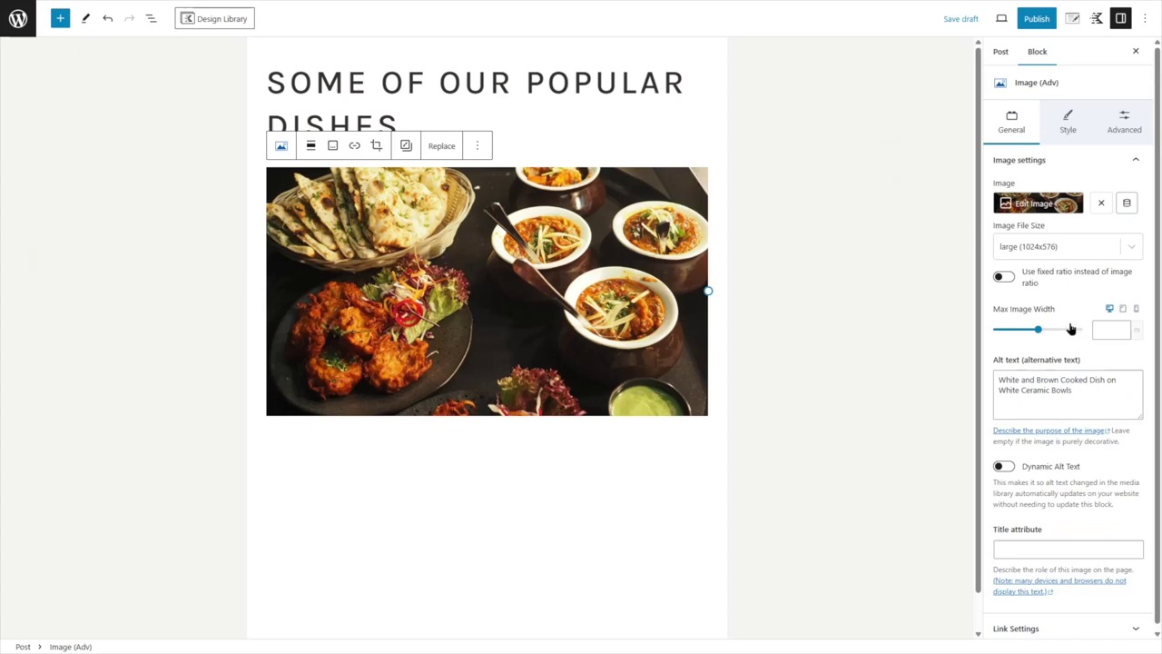
# - Examine the new post's featured image setting and its media library without choosing an image
pyautogui.scroll(-1, 1071, 329)
pyautogui.click(1001, 55)
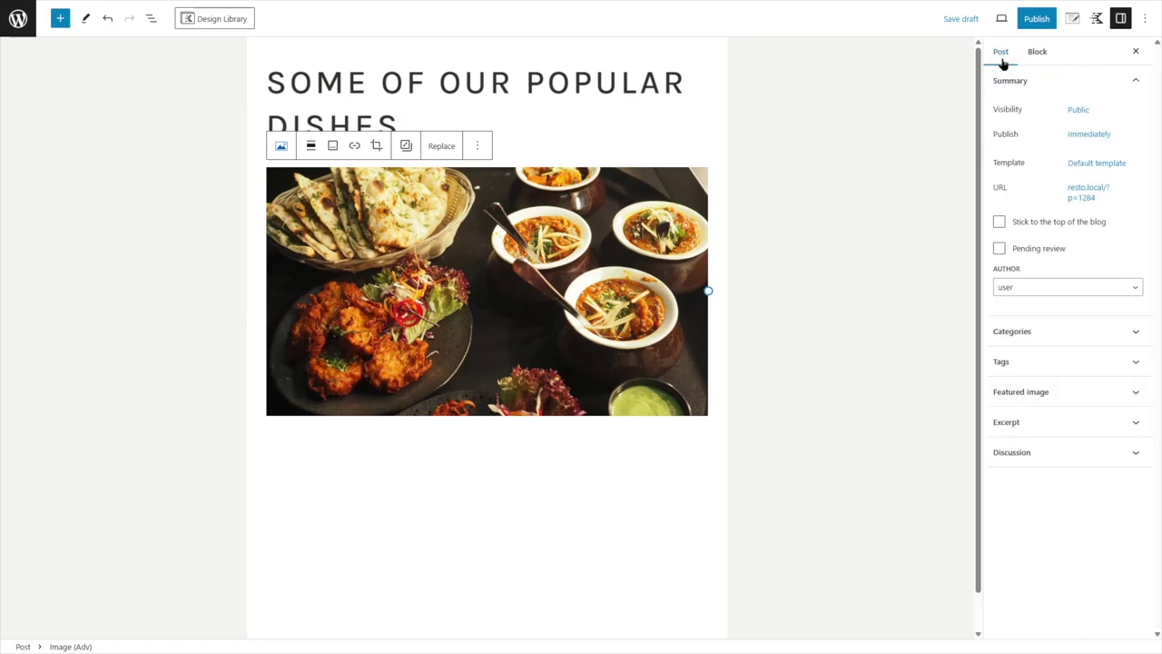
pyautogui.click(1033, 395)
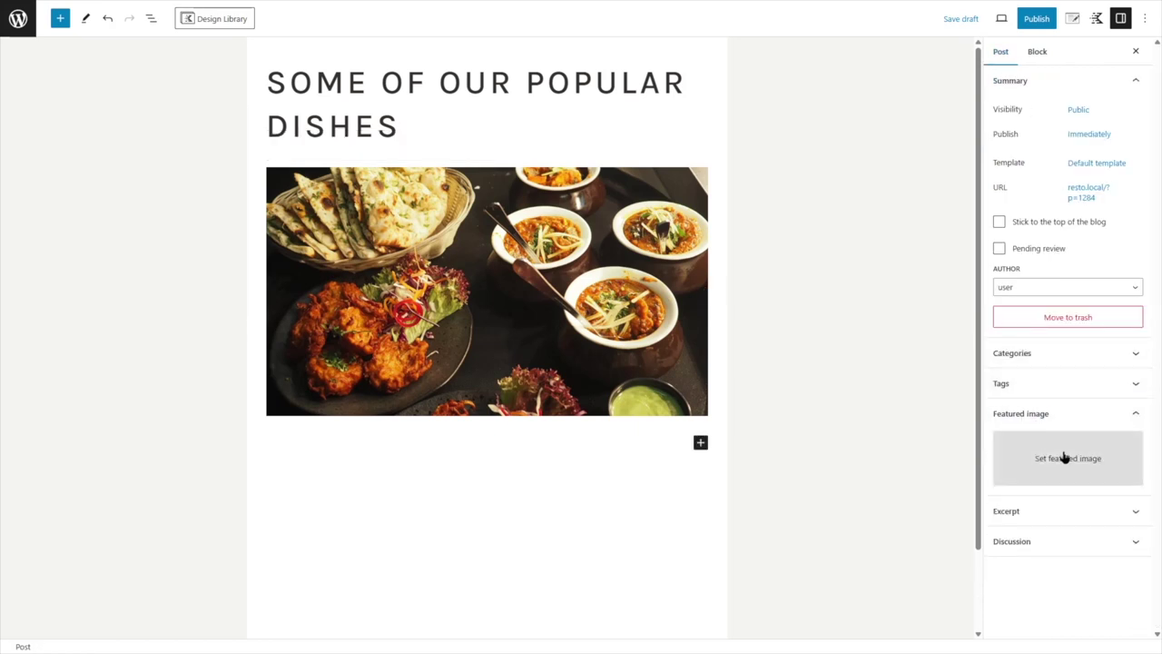
pyautogui.click(1041, 469)
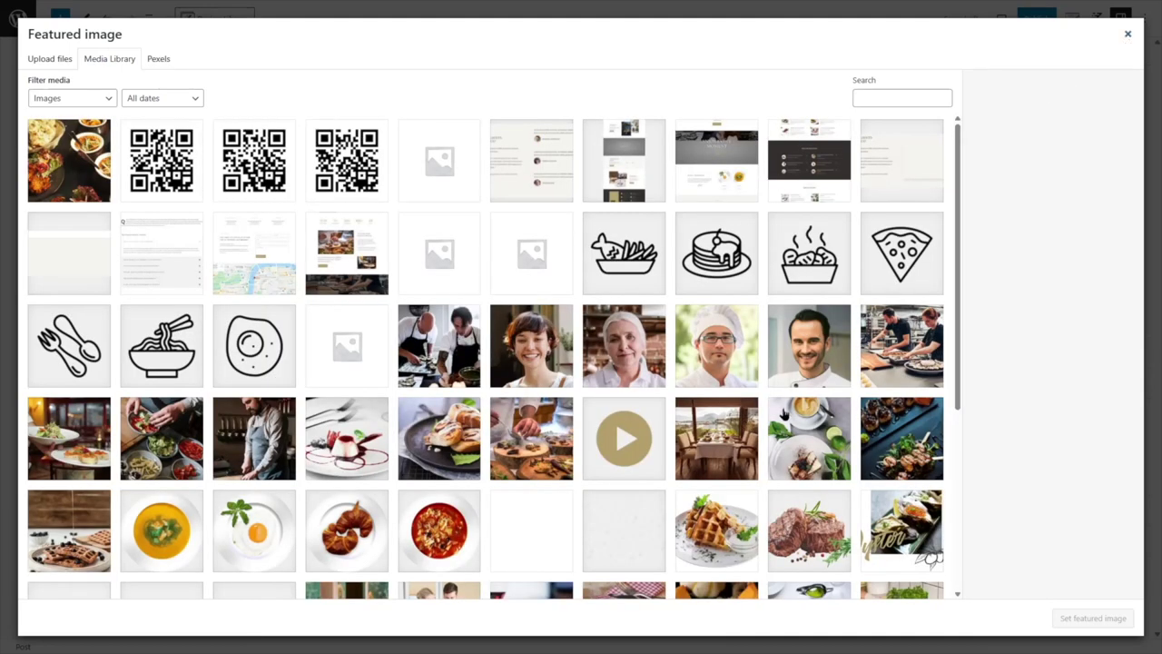
pyautogui.click(1127, 34)
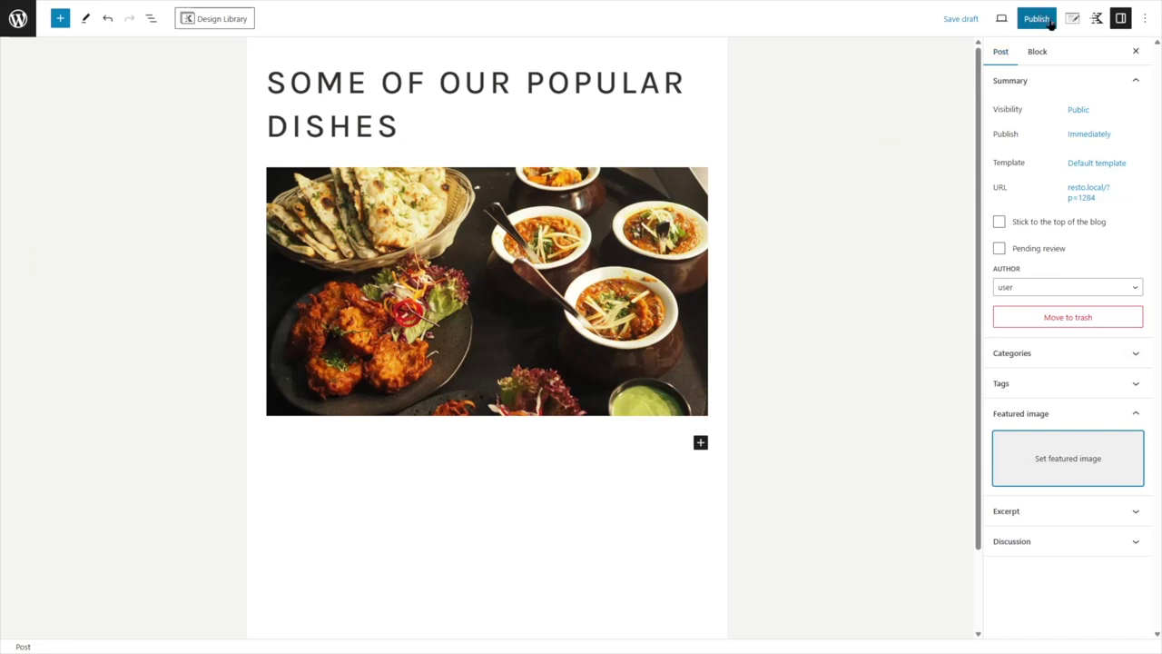
# - Leave the post editor and move the "some of our popular dishes" draft to the trash
pyautogui.click(492, 346)
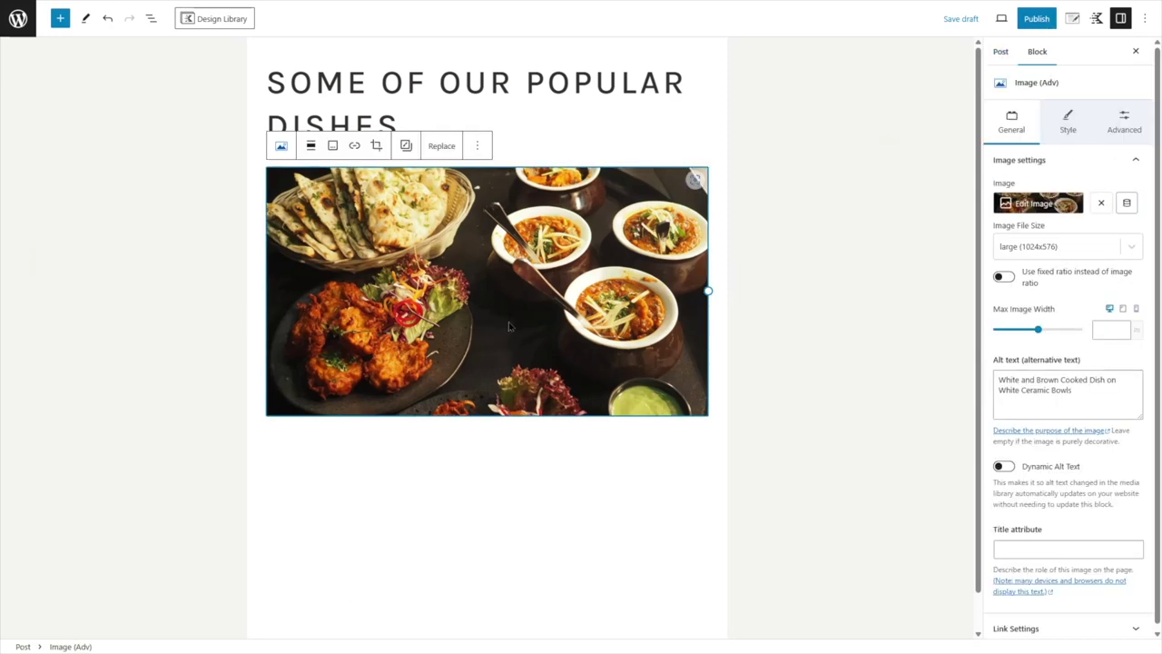
pyautogui.click(18, 20)
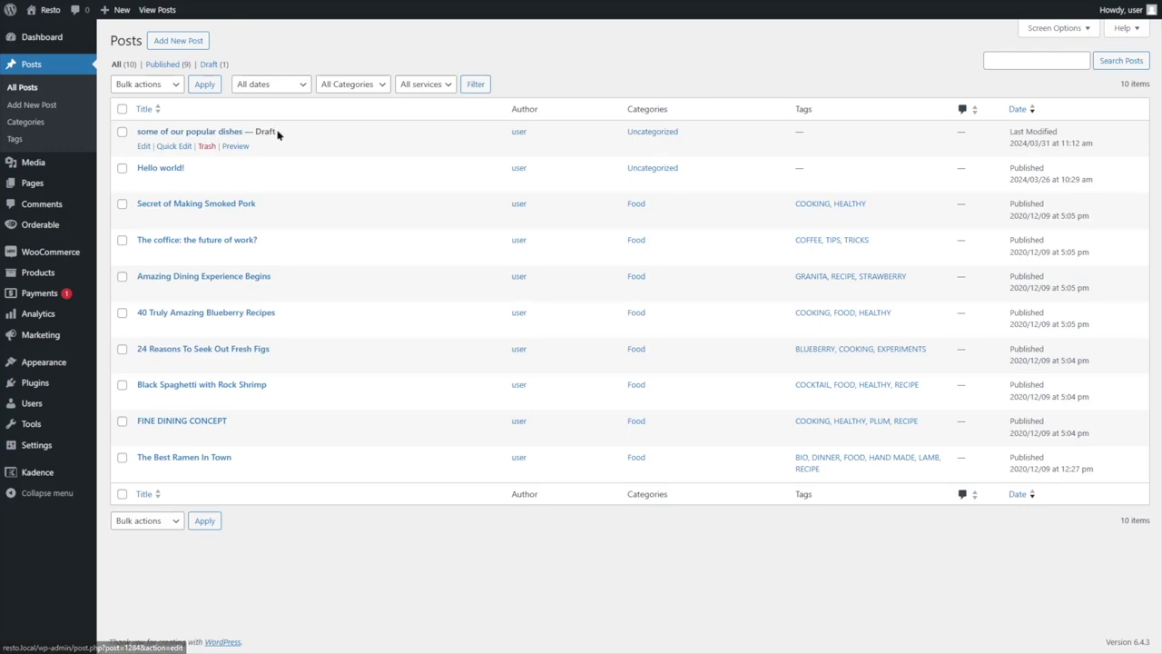
pyautogui.click(207, 146)
# - Look over the Pages list, and check the Reading settings, choosing Blog as the posts page
pyautogui.moveTo(70, 185)
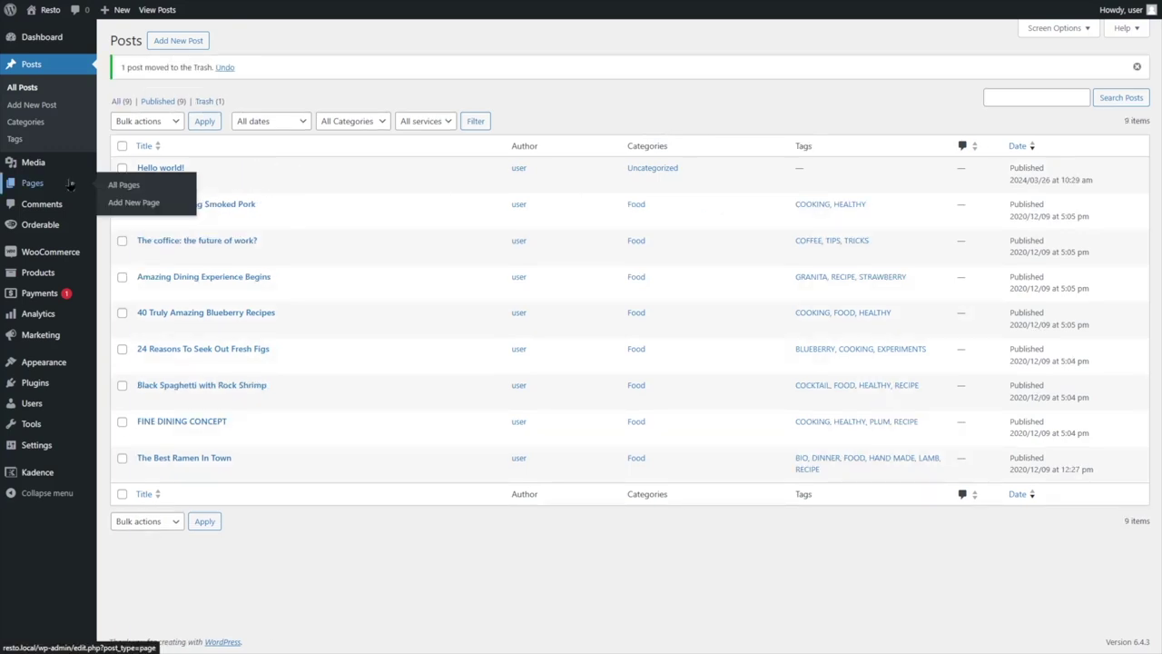
pyautogui.click(64, 185)
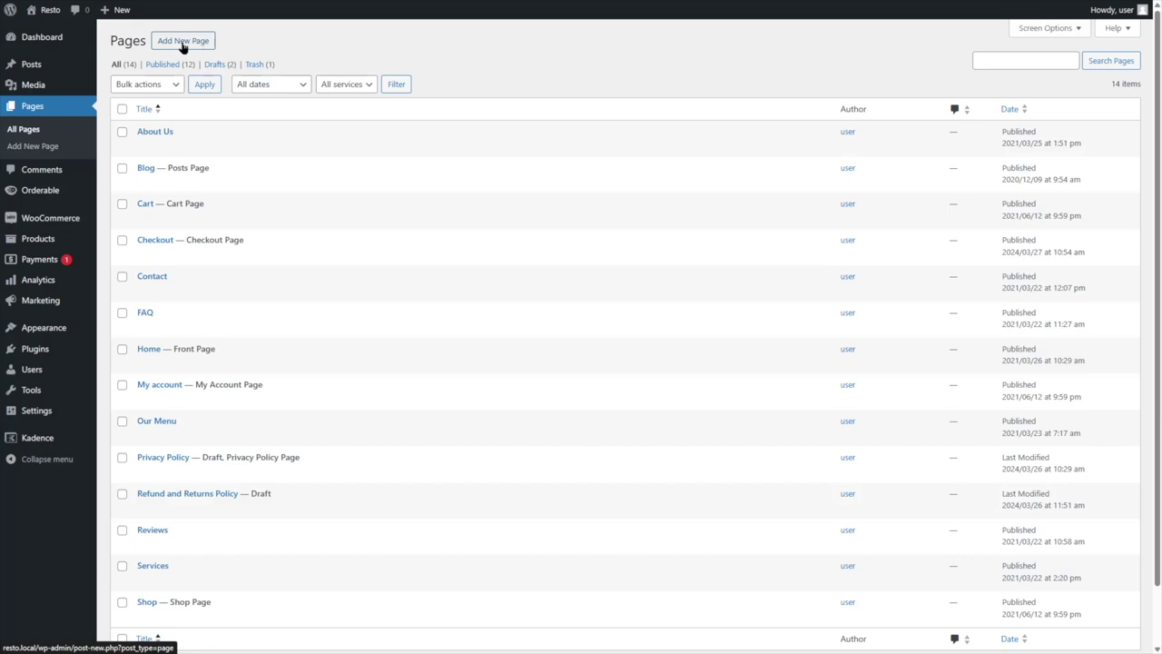
pyautogui.moveTo(41, 411)
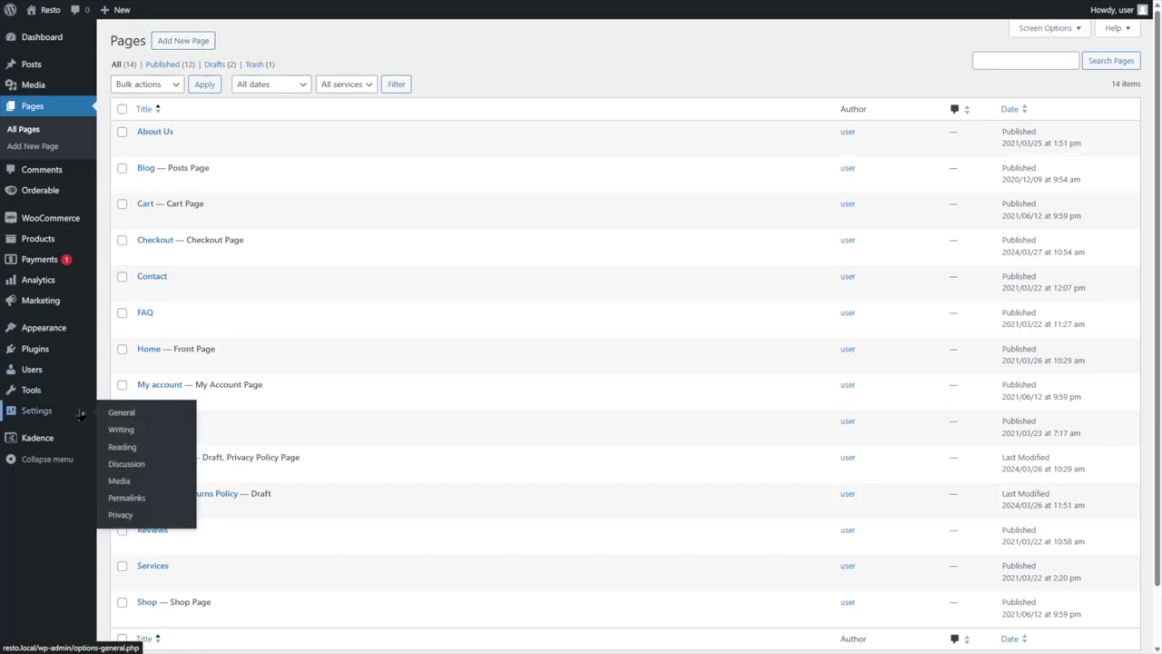
pyautogui.click(141, 451)
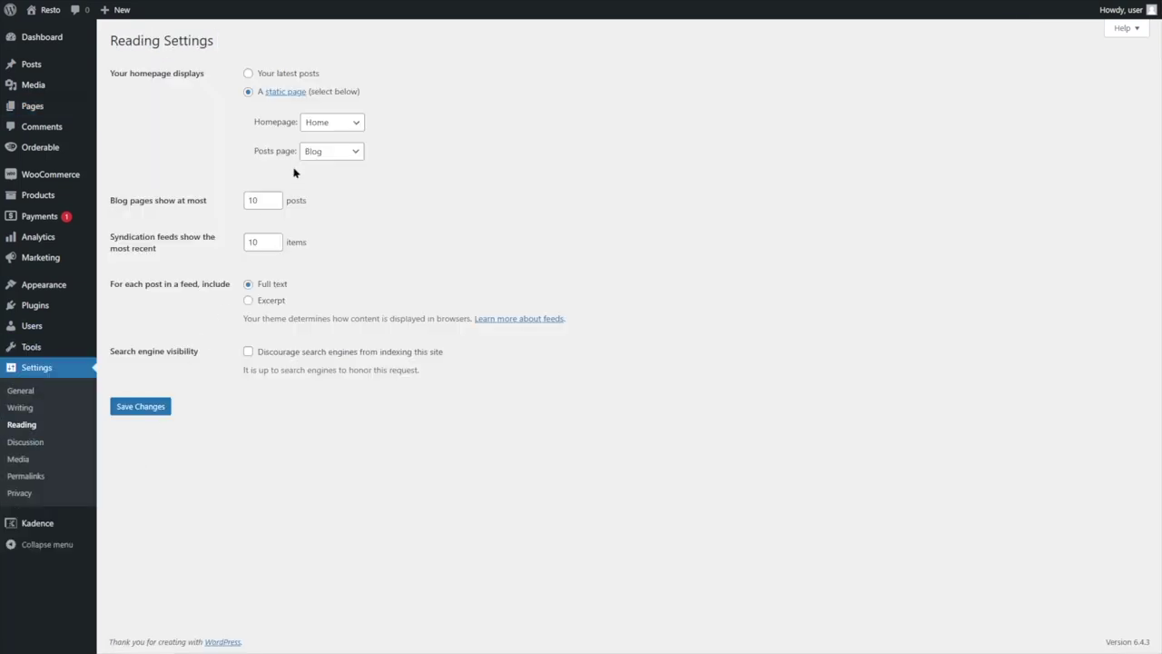
pyautogui.click(335, 152)
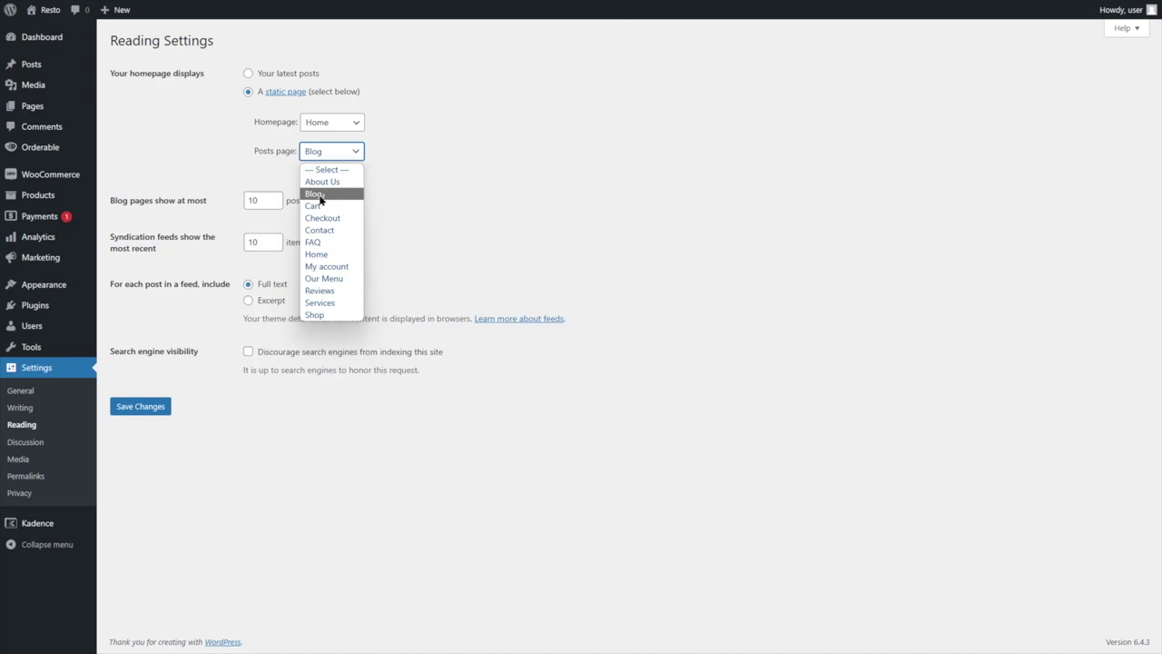
pyautogui.click(318, 195)
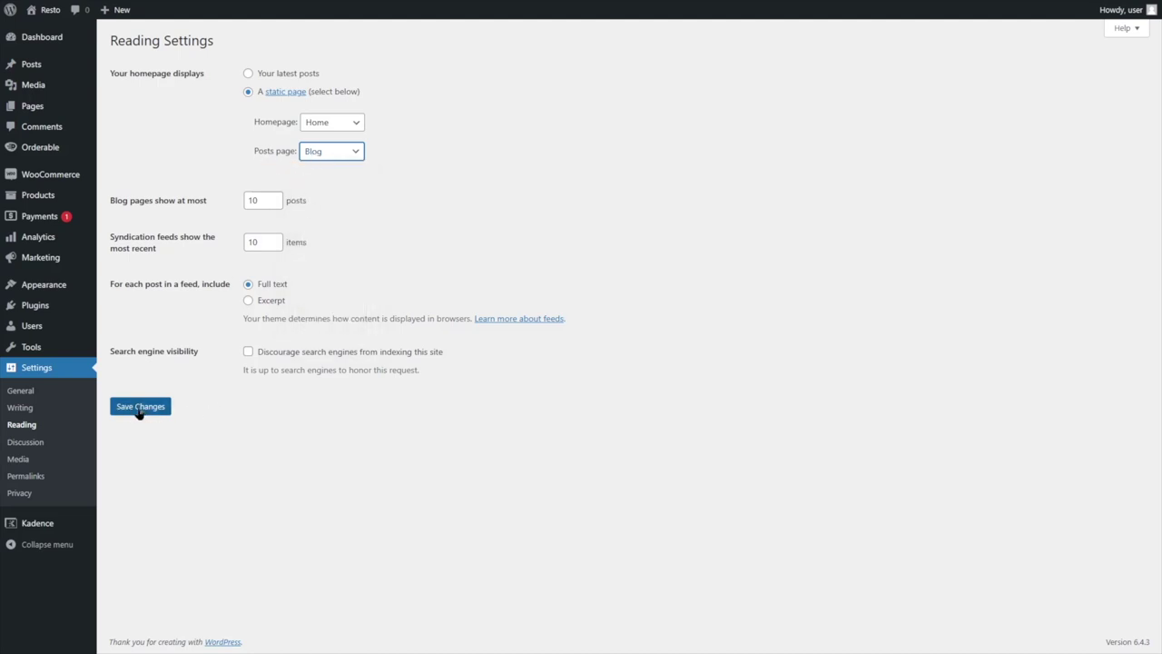
# - Visit the live site, open its Services page and look through the page's sections
pyautogui.moveTo(47, 10)
pyautogui.click(52, 33)
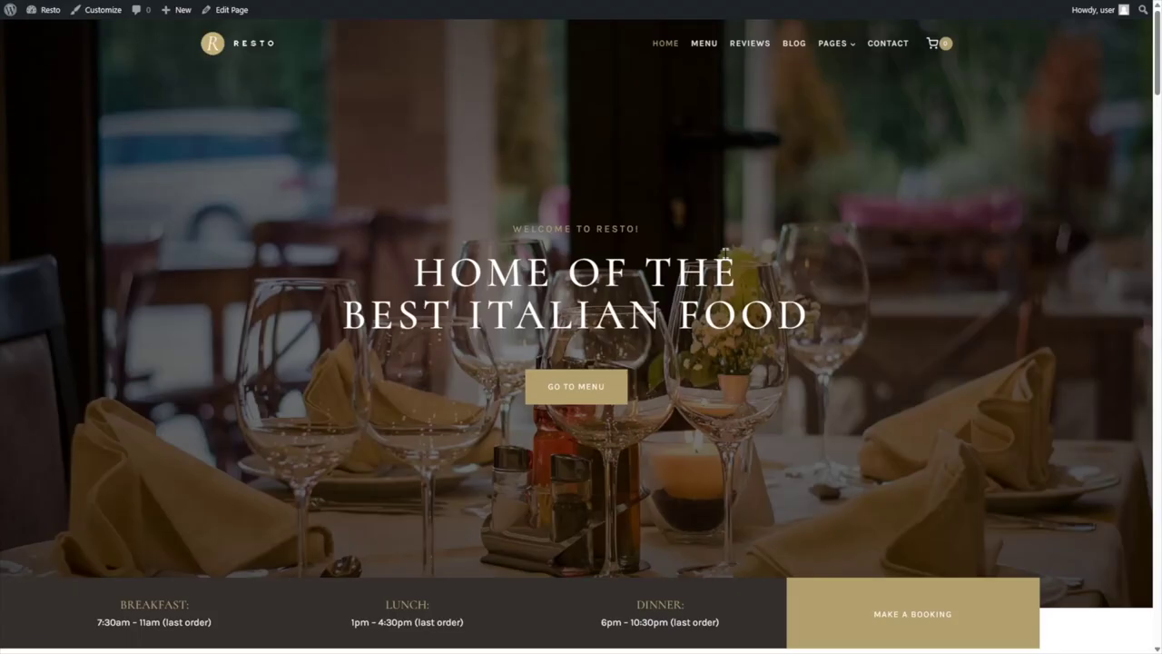
pyautogui.moveTo(843, 47)
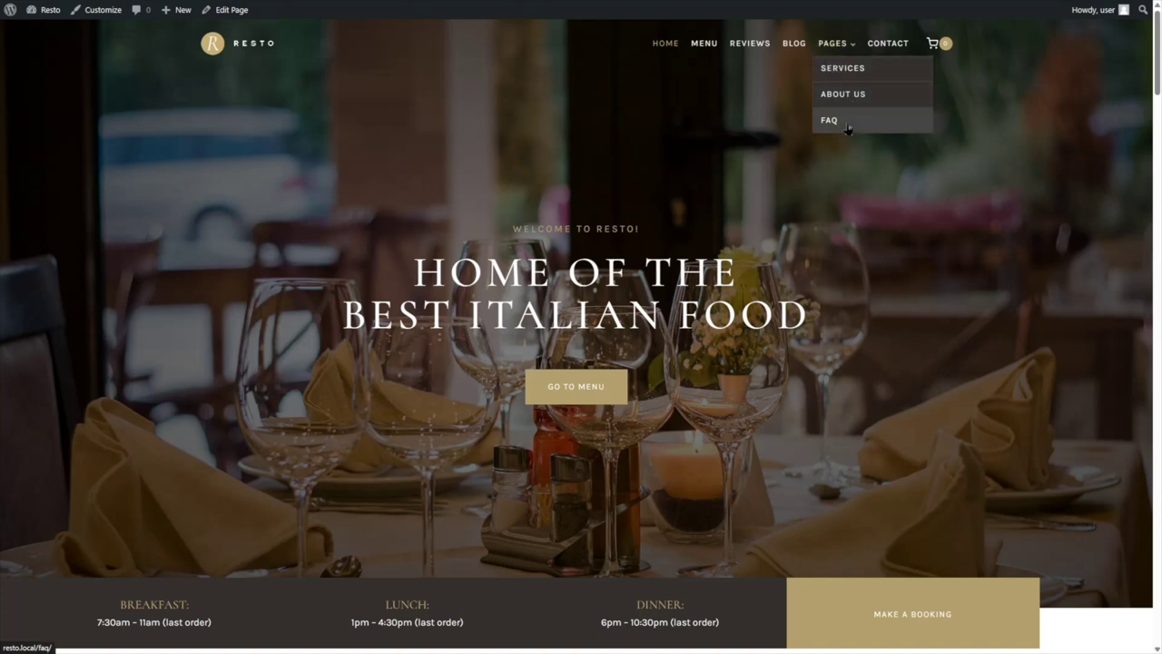
pyautogui.click(841, 77)
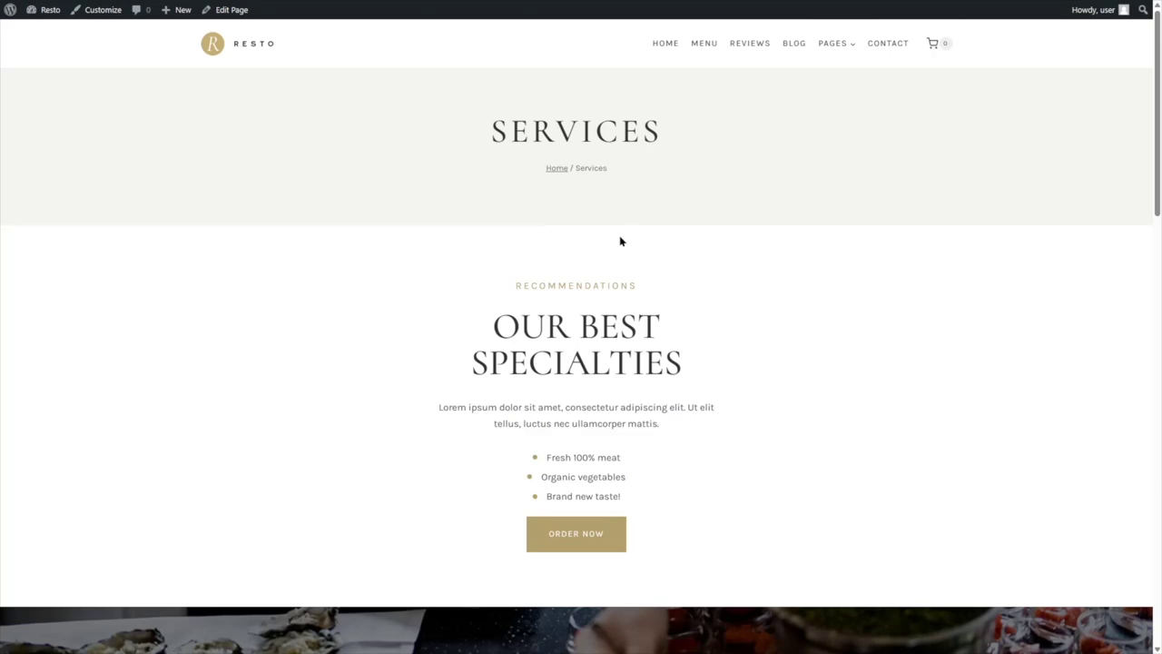
pyautogui.scroll(-15, 621, 240)
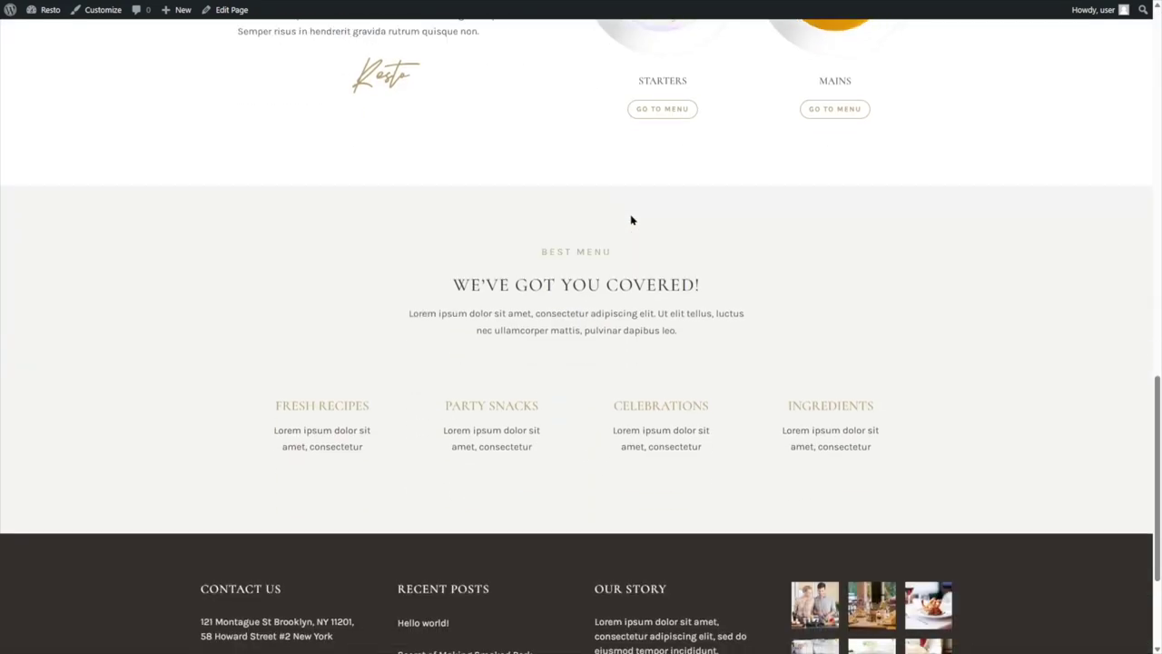
pyautogui.scroll(20, 628, 220)
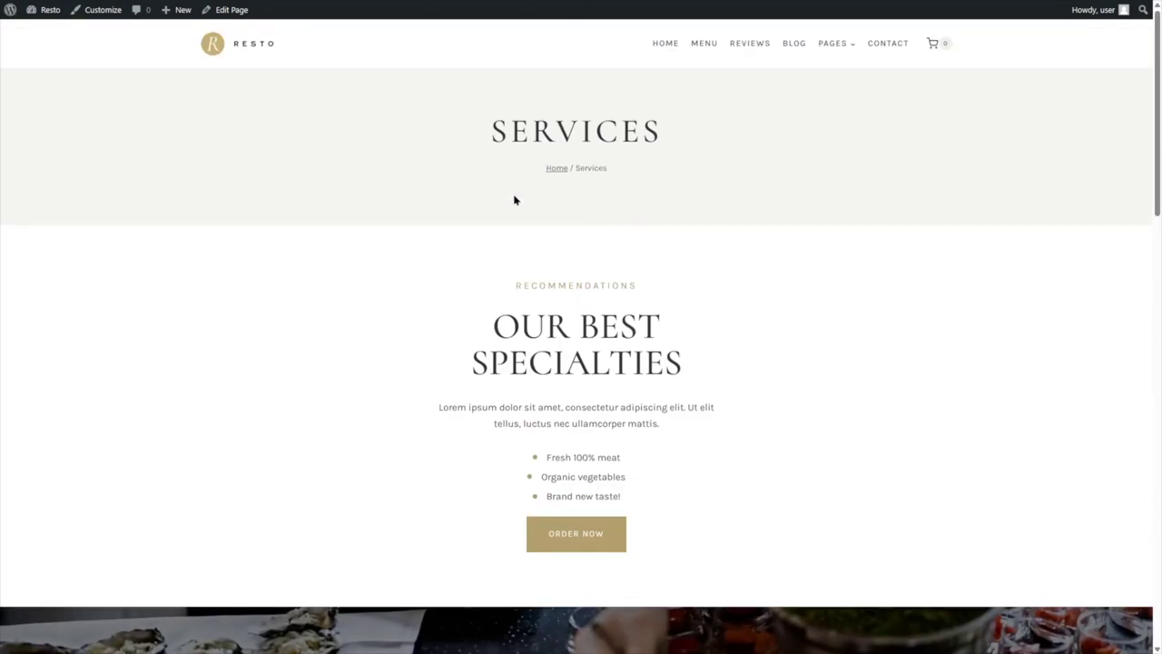
# - Edit the Services page and link the "Order Now" button under Our Best Specialties to resto.local/our-menu
pyautogui.click(229, 14)
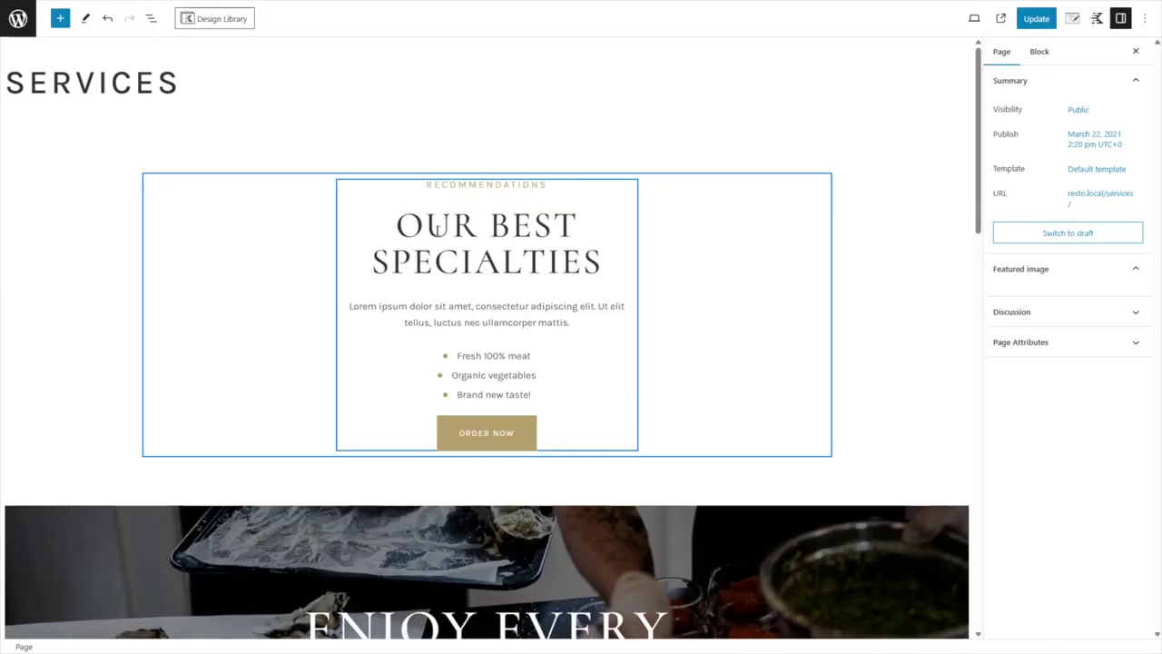
pyautogui.scroll(-2, 544, 285)
pyautogui.click(474, 254)
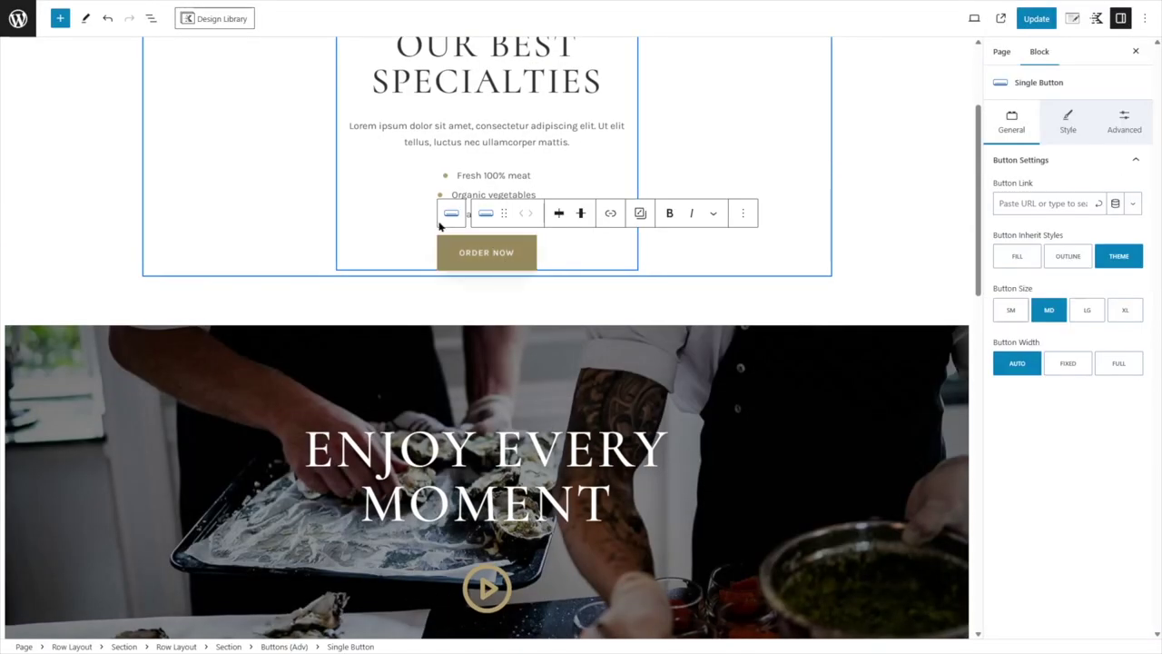
pyautogui.click(1046, 204)
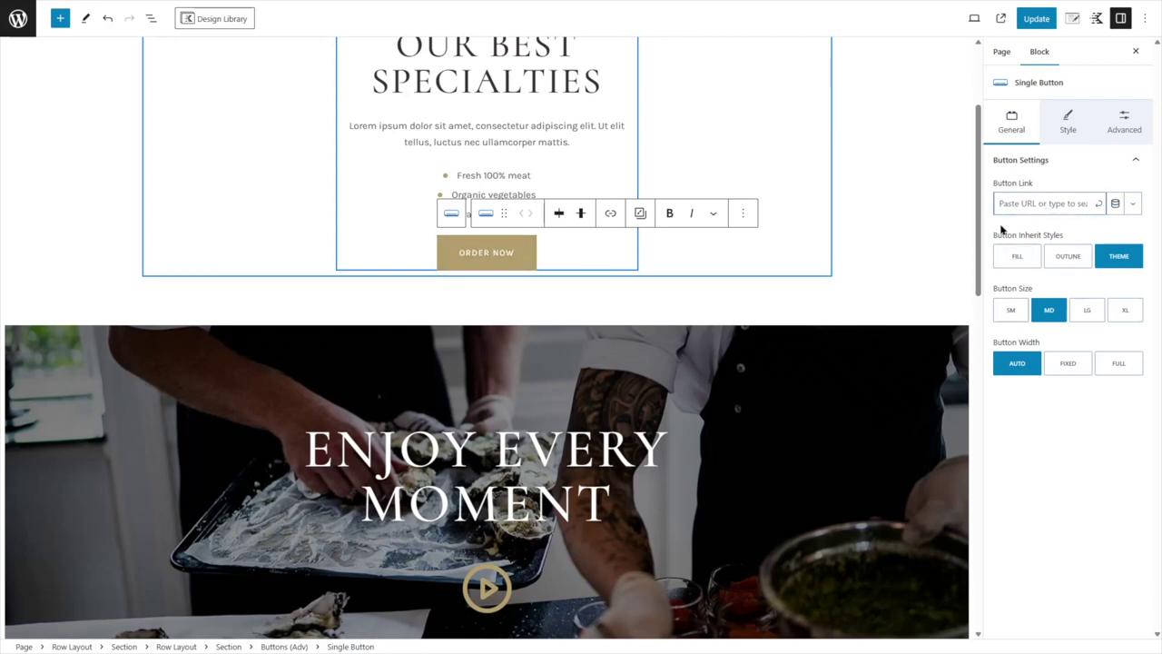
pyautogui.write('resto.local/our-menu')
pyautogui.click(1094, 218)
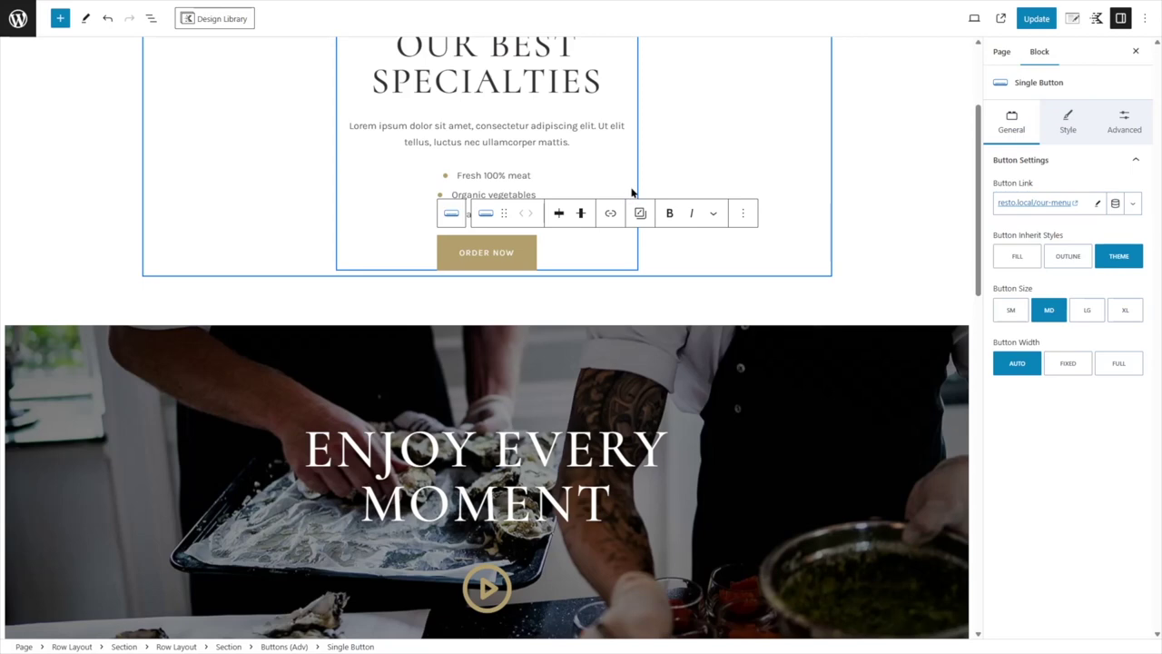
# - Examine the block settings of the "Enjoy Every Moment" row and the Starters and Mains dish images on the Services page
pyautogui.scroll(-3, 524, 260)
pyautogui.scroll(4, 509, 227)
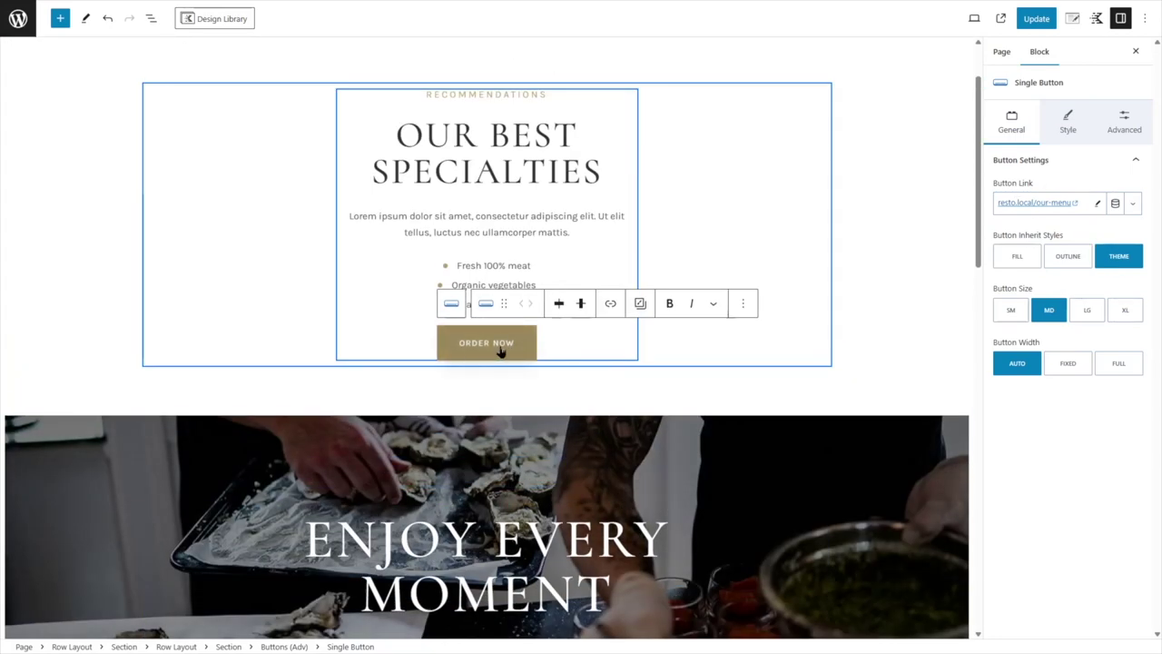
pyautogui.scroll(-4, 500, 352)
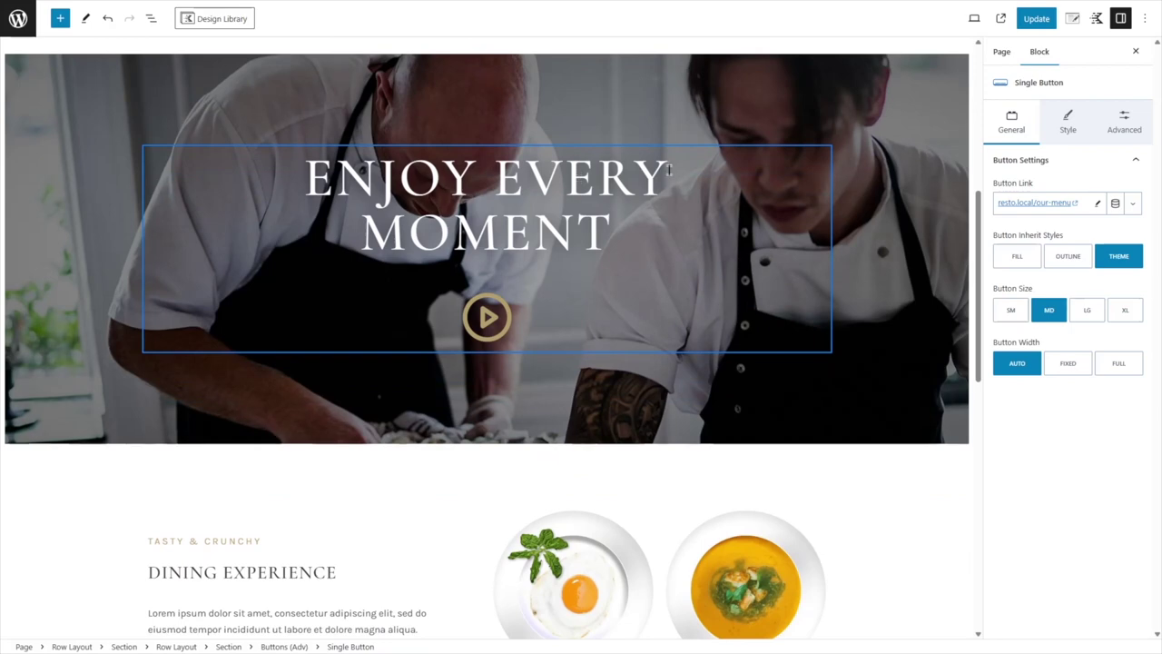
pyautogui.click(894, 252)
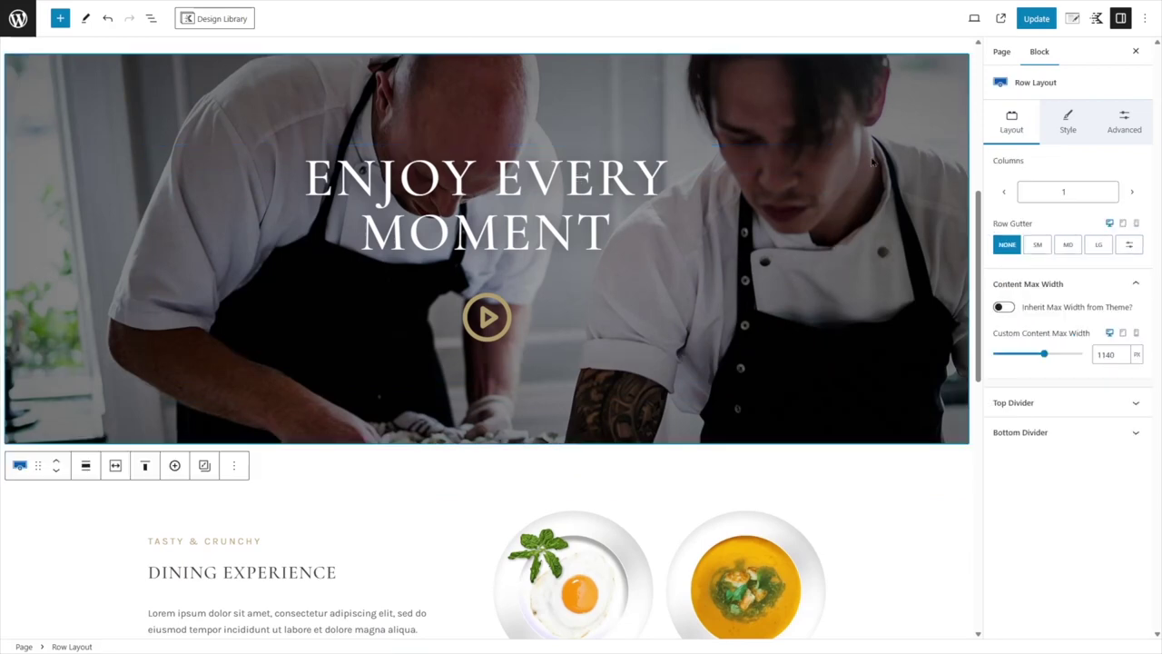
pyautogui.scroll(-3, 363, 168)
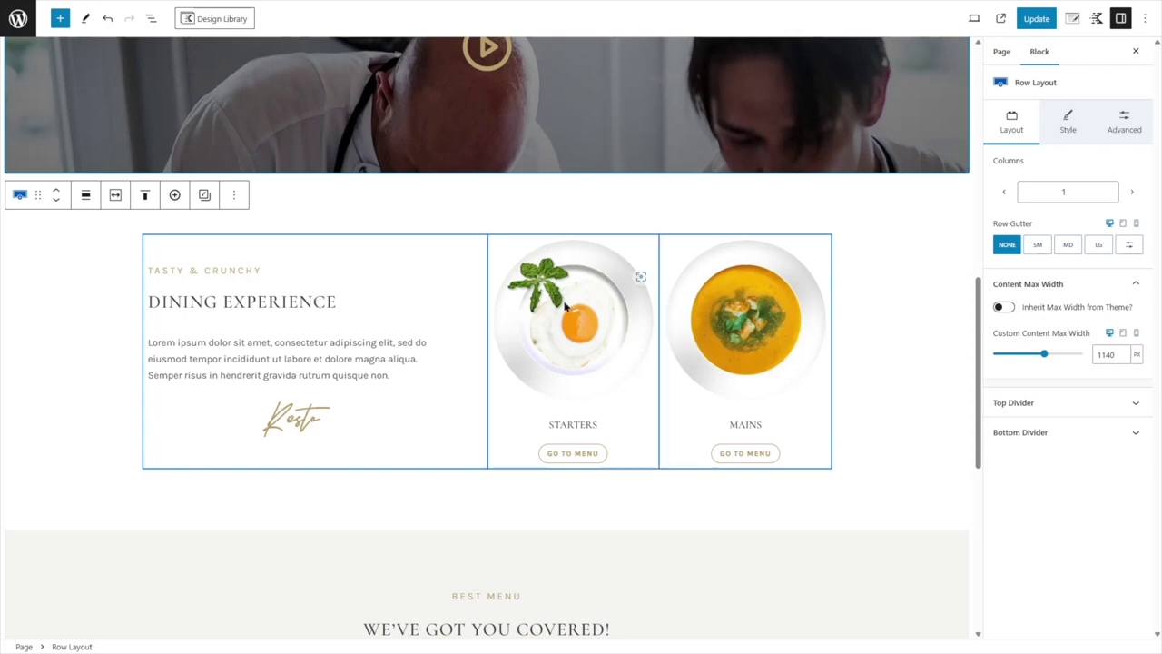
pyautogui.click(524, 265)
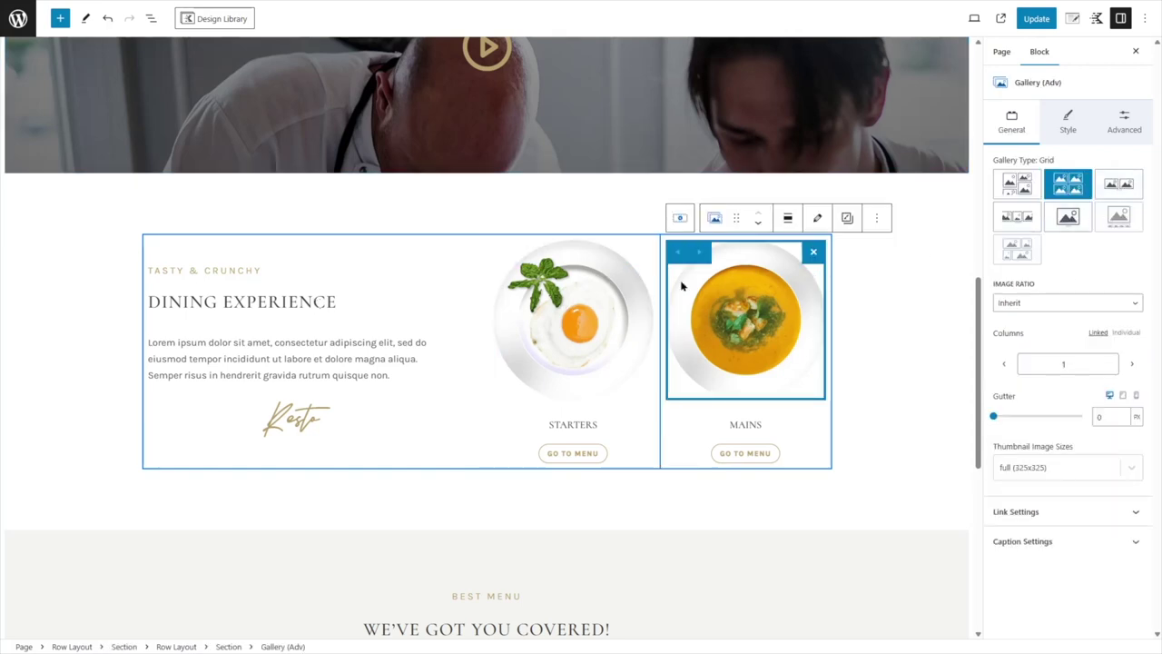
pyautogui.click(563, 311)
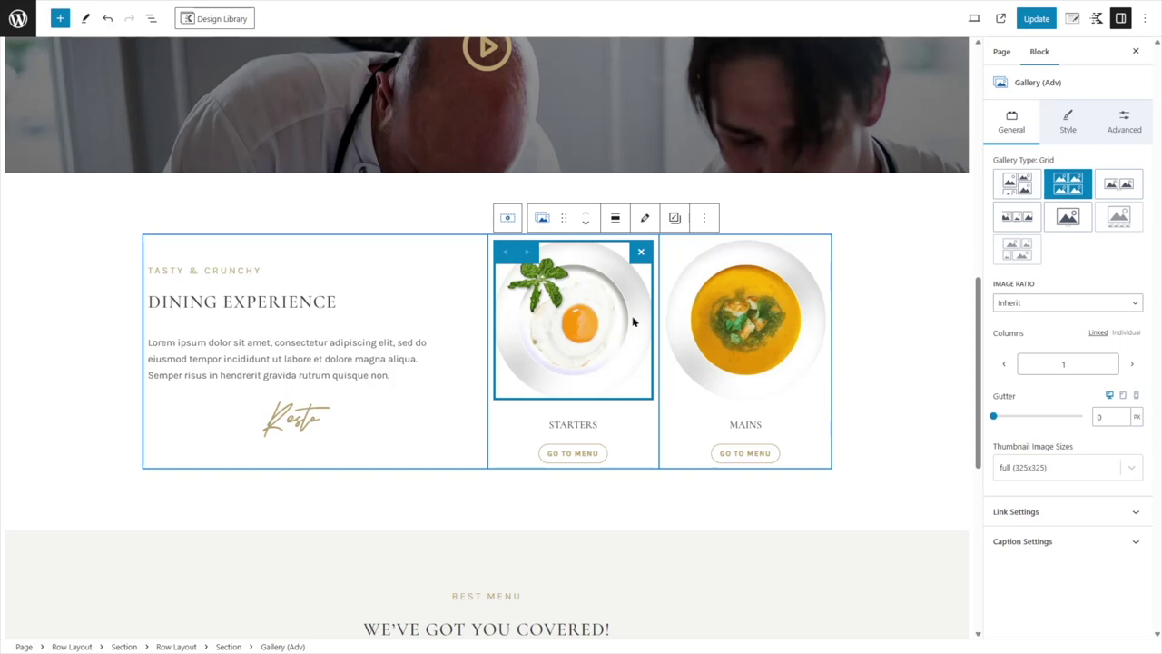
# - Inspect the Starters dish image in its gallery editor, browse the media library for more images, and look over the rest of the Services page
pyautogui.click(646, 221)
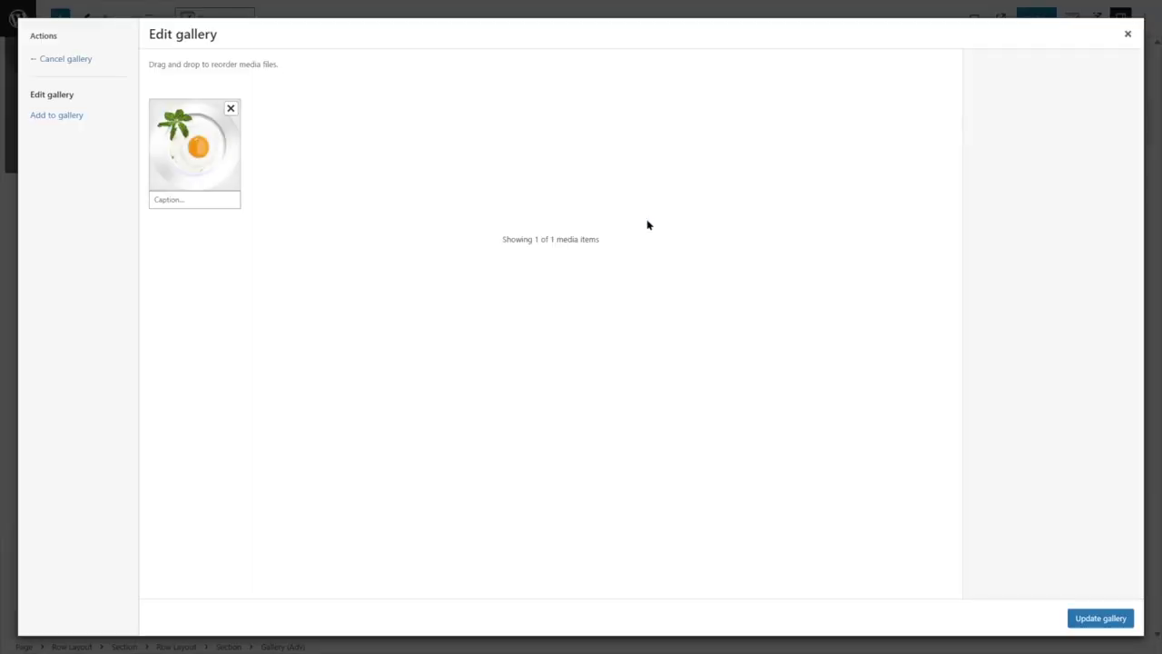
pyautogui.click(153, 130)
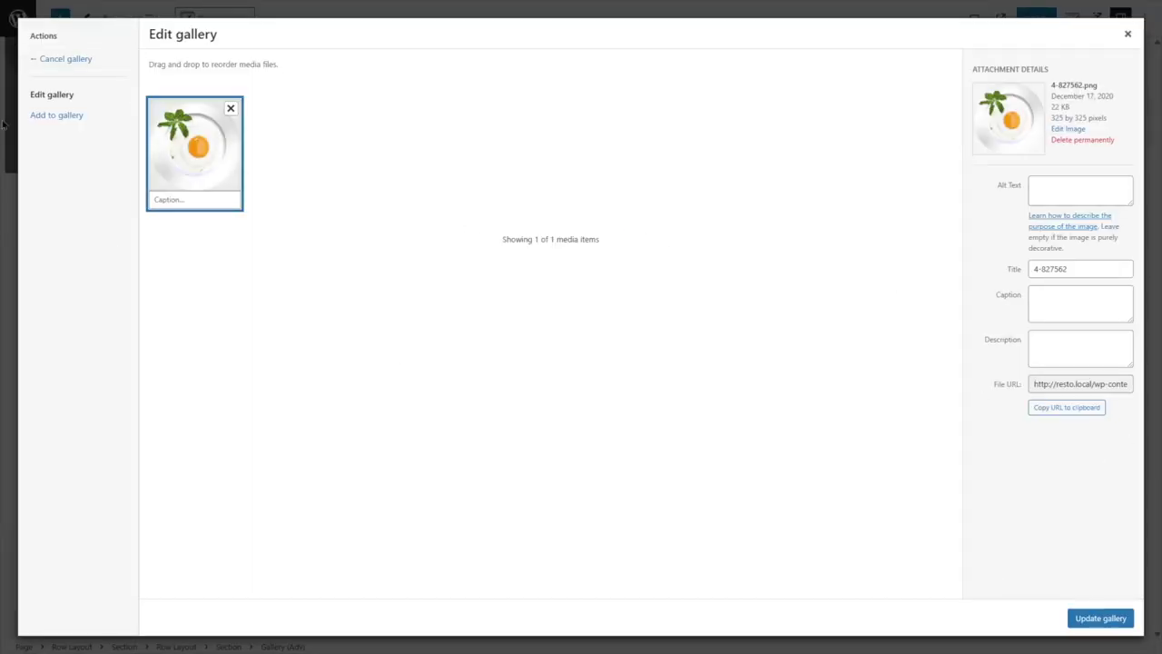
pyautogui.click(56, 116)
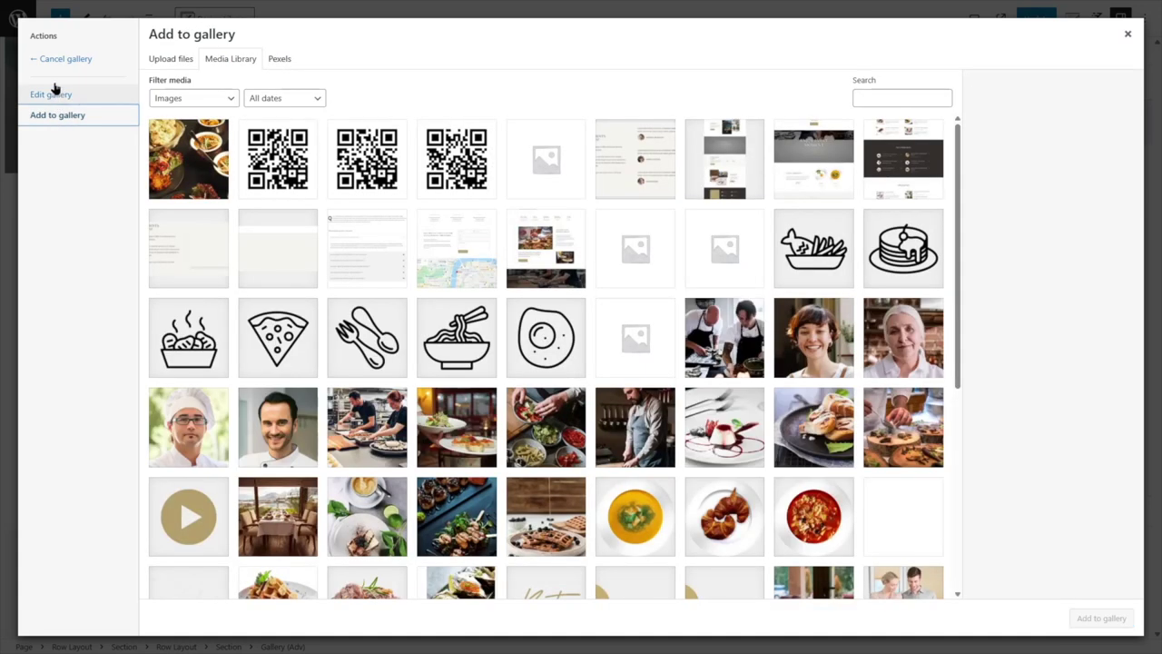
pyautogui.scroll(-1, 486, 541)
pyautogui.scroll(-2, 802, 209)
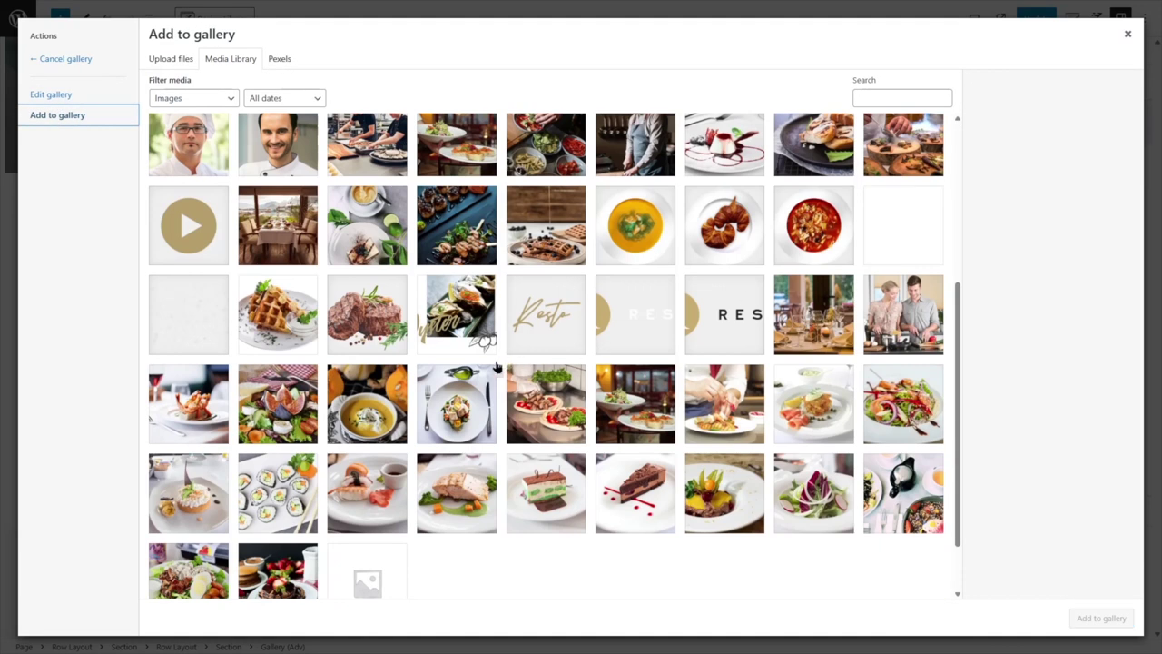
pyautogui.click(1127, 35)
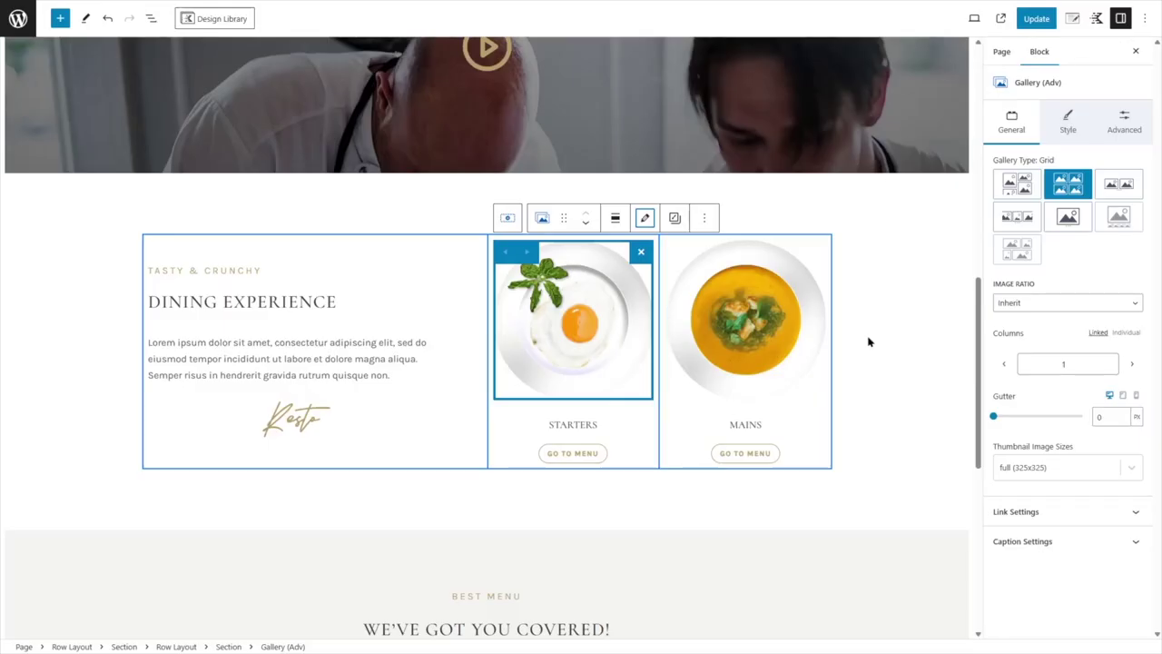
pyautogui.scroll(-5, 869, 342)
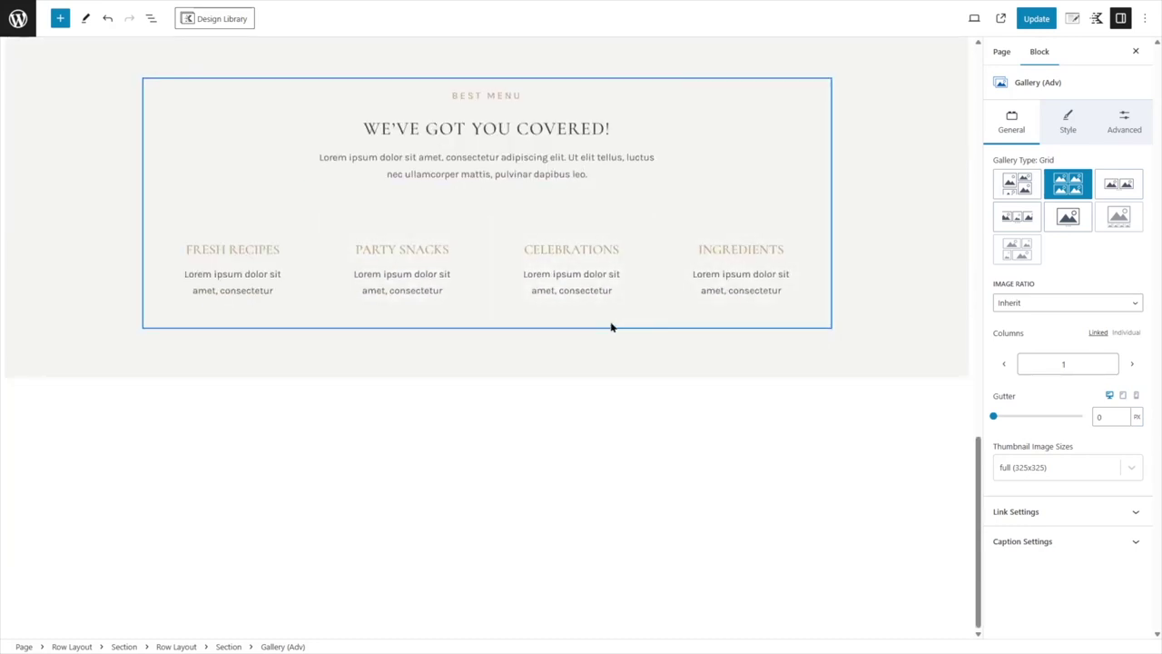
pyautogui.scroll(12, 611, 327)
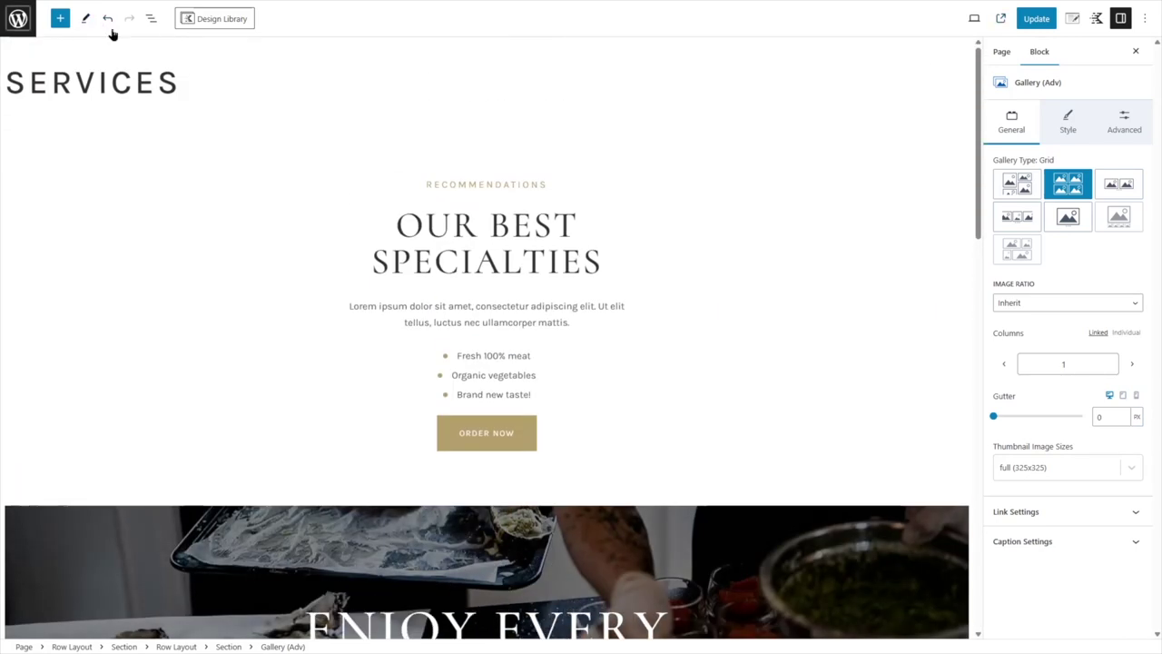
# - Visit the live site, open its About Us page and look through the page's sections
pyautogui.click(975, 20)
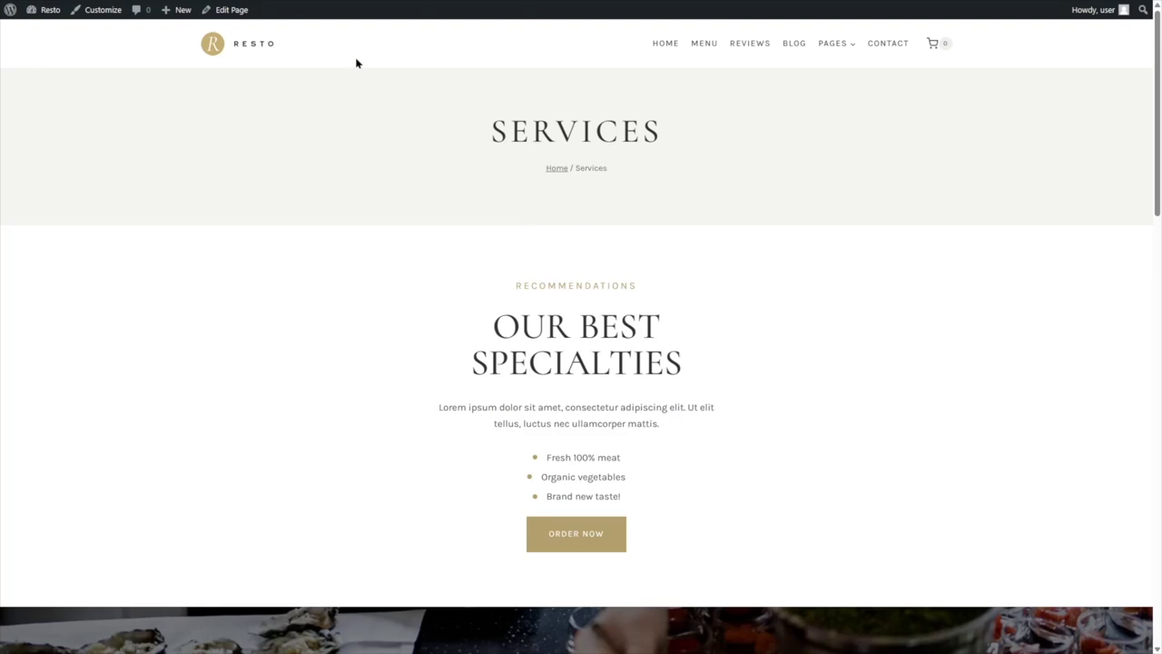
pyautogui.moveTo(846, 44)
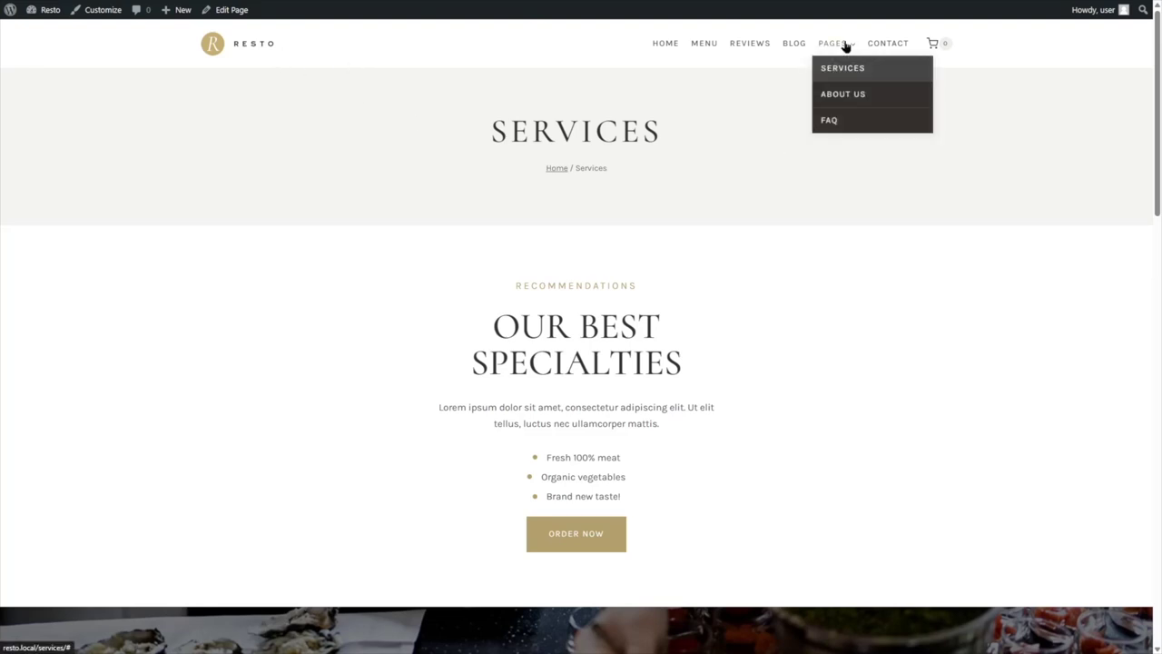
pyautogui.click(850, 98)
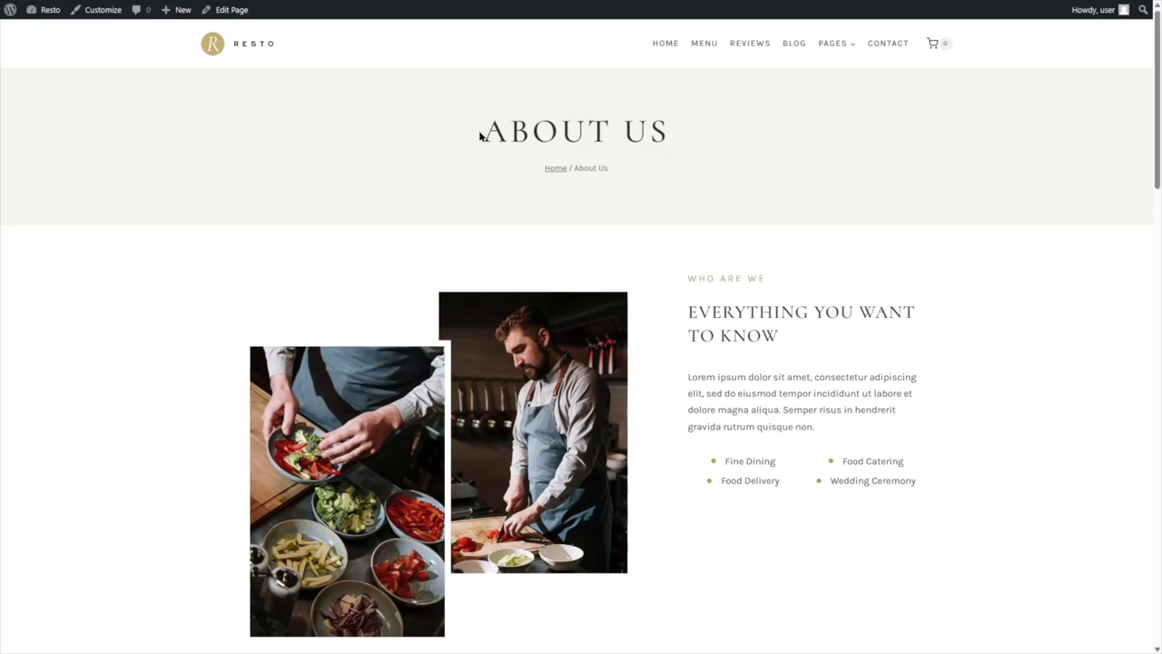
pyautogui.scroll(-1, 649, 133)
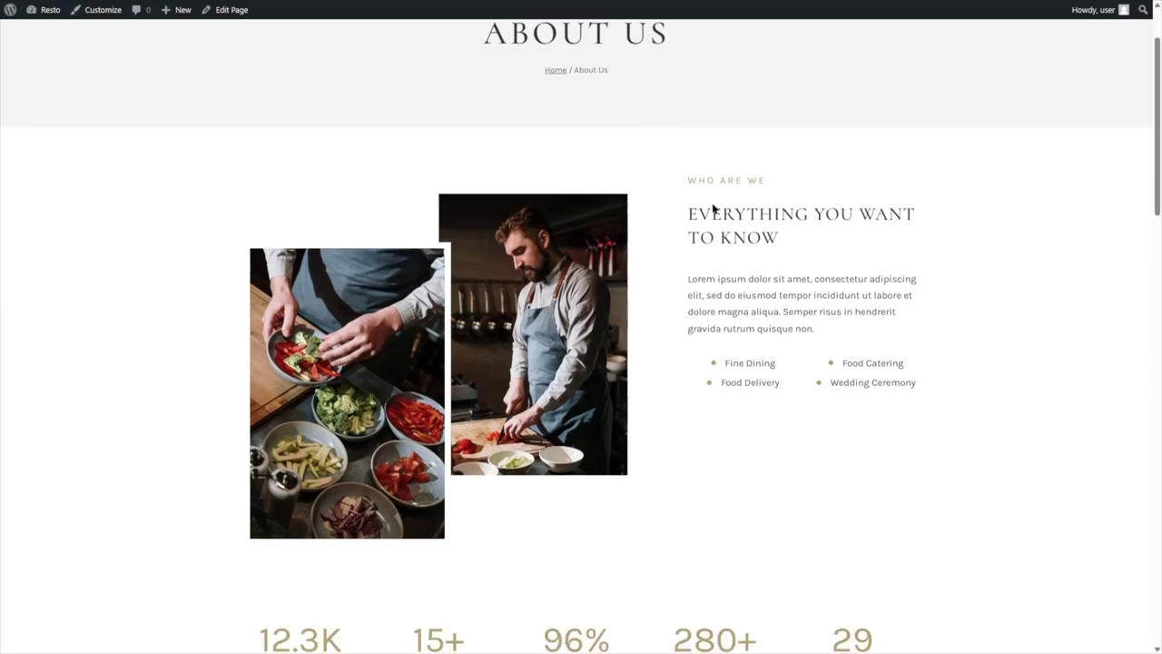
pyautogui.scroll(-3, 727, 207)
pyautogui.scroll(4, 733, 223)
pyautogui.scroll(-5, 630, 314)
pyautogui.scroll(4, 539, 252)
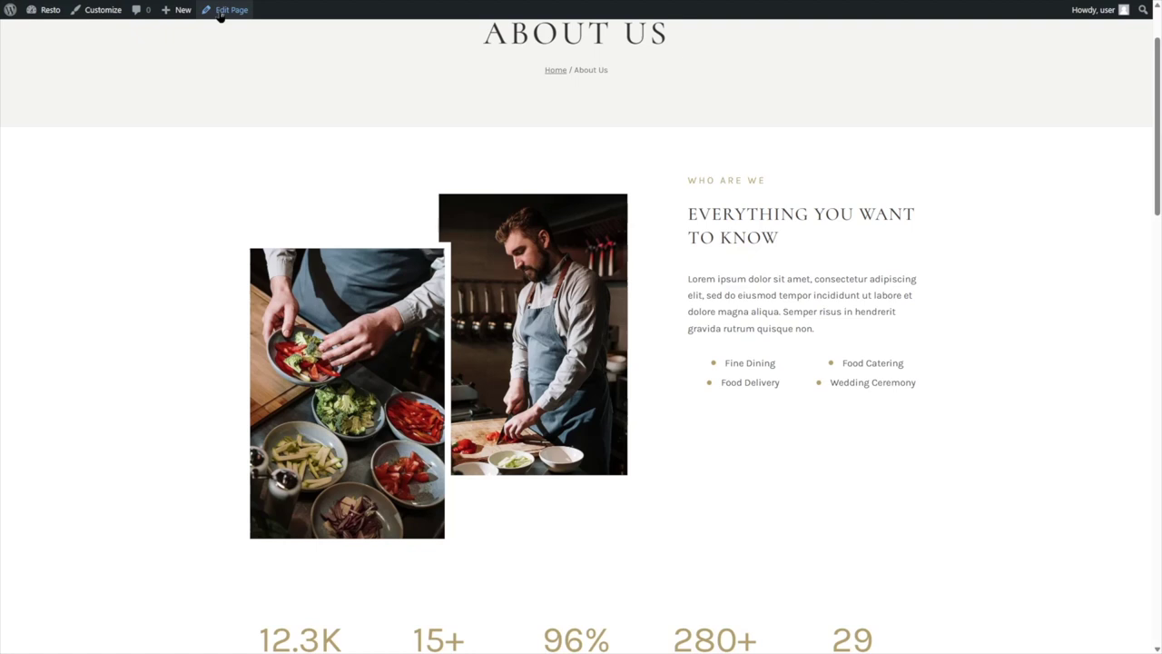
# - Open the About Us page for editing and inspect the gallery media of the chef photo and the vegetable bowls photo
pyautogui.click(221, 13)
pyautogui.scroll(-1, 454, 227)
pyautogui.click(355, 143)
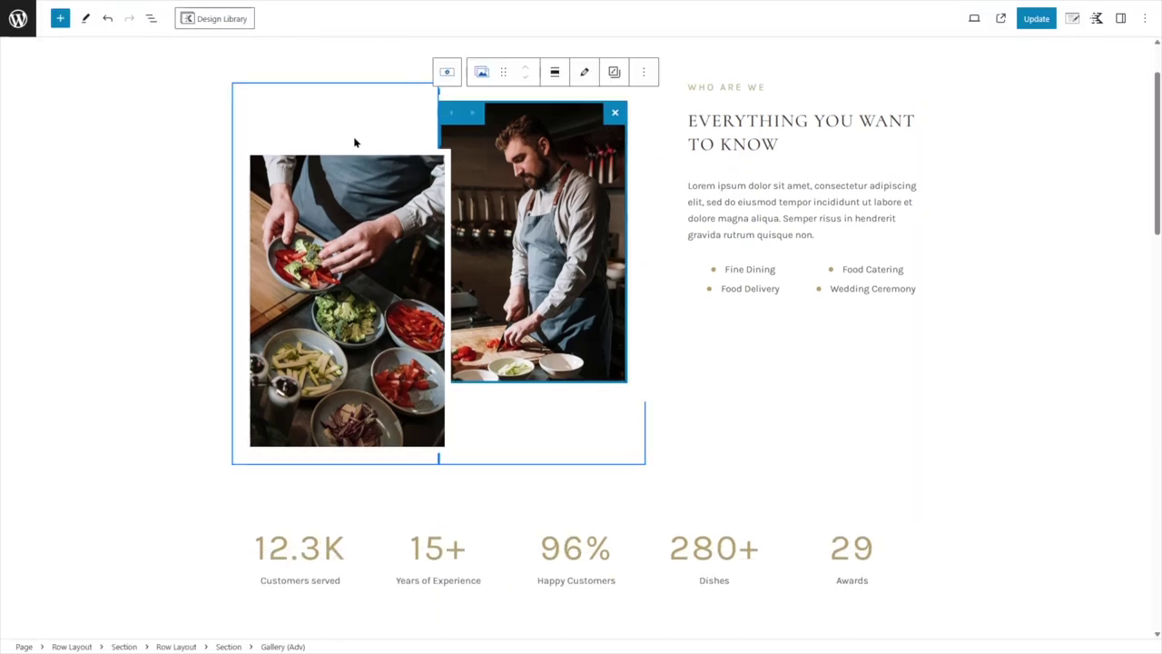
pyautogui.click(584, 75)
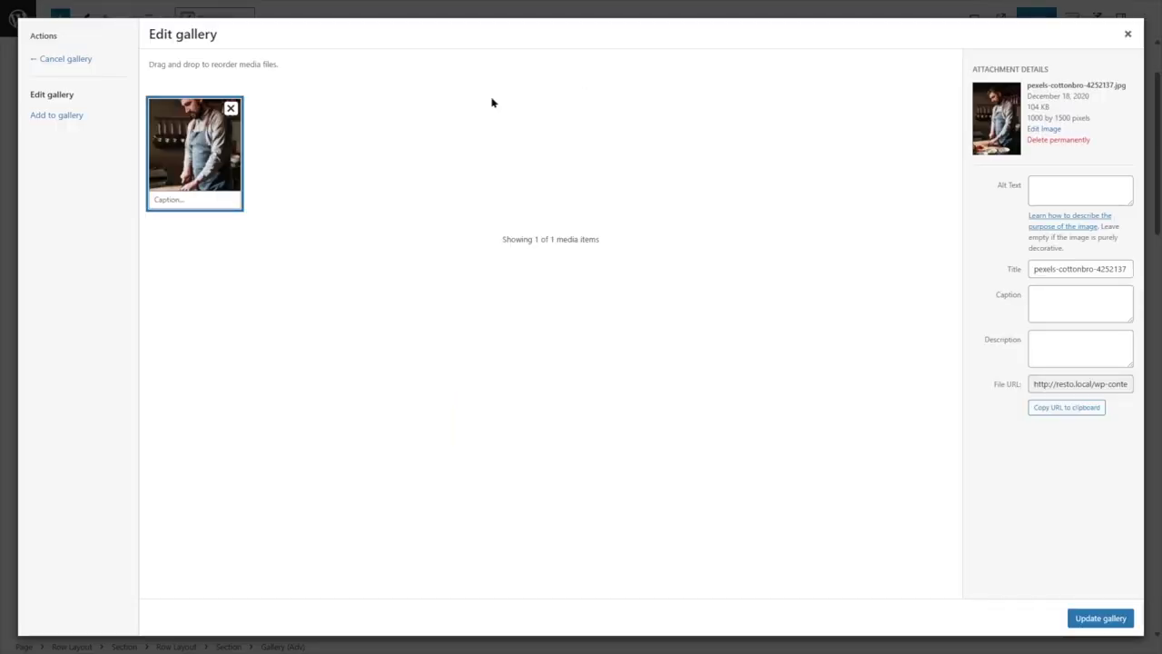
pyautogui.click(1128, 34)
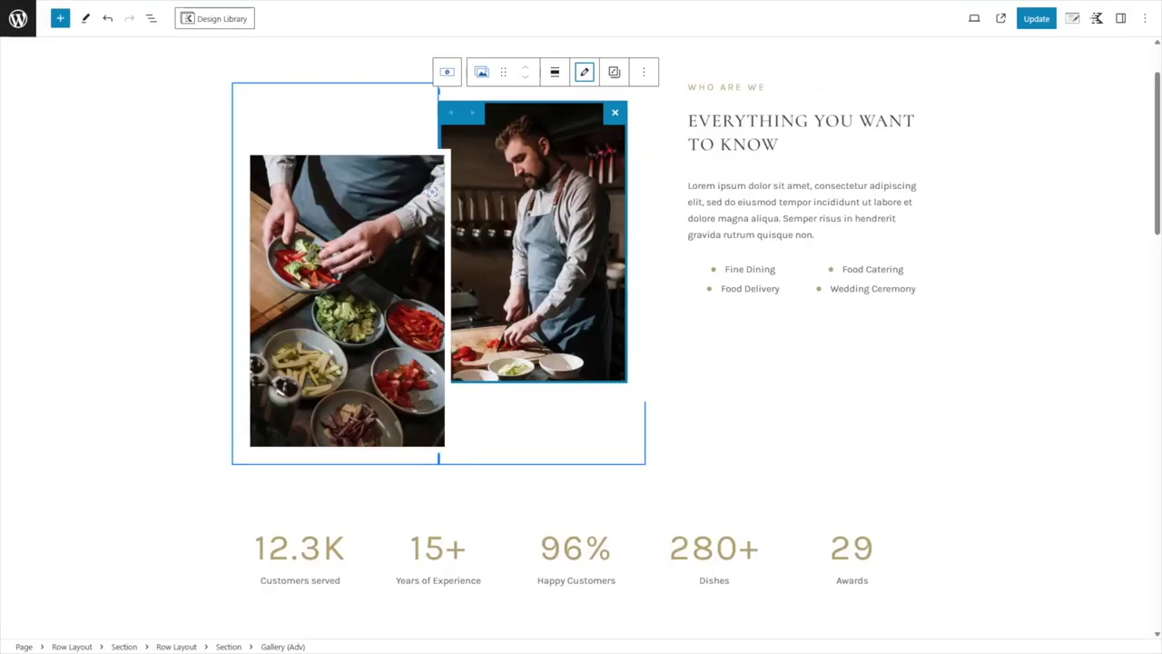
pyautogui.click(410, 186)
pyautogui.click(397, 128)
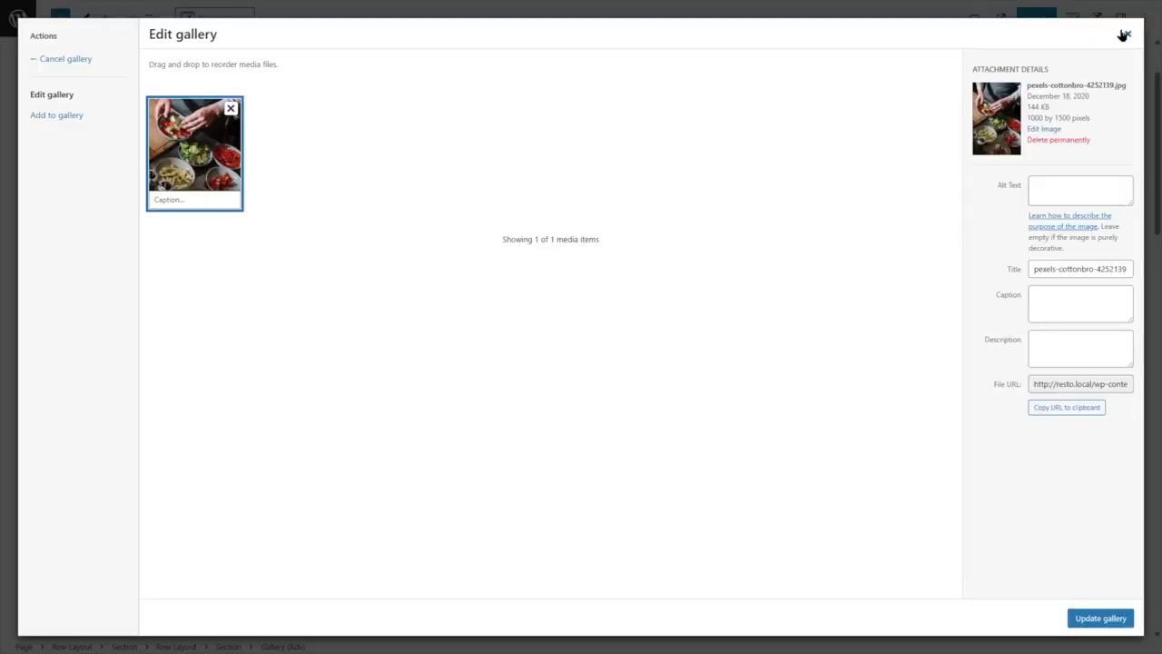
pyautogui.click(1122, 33)
# - Examine the editable figures in the statistics row, from Customers served to Awards, on the About Us page
pyautogui.scroll(-3, 758, 268)
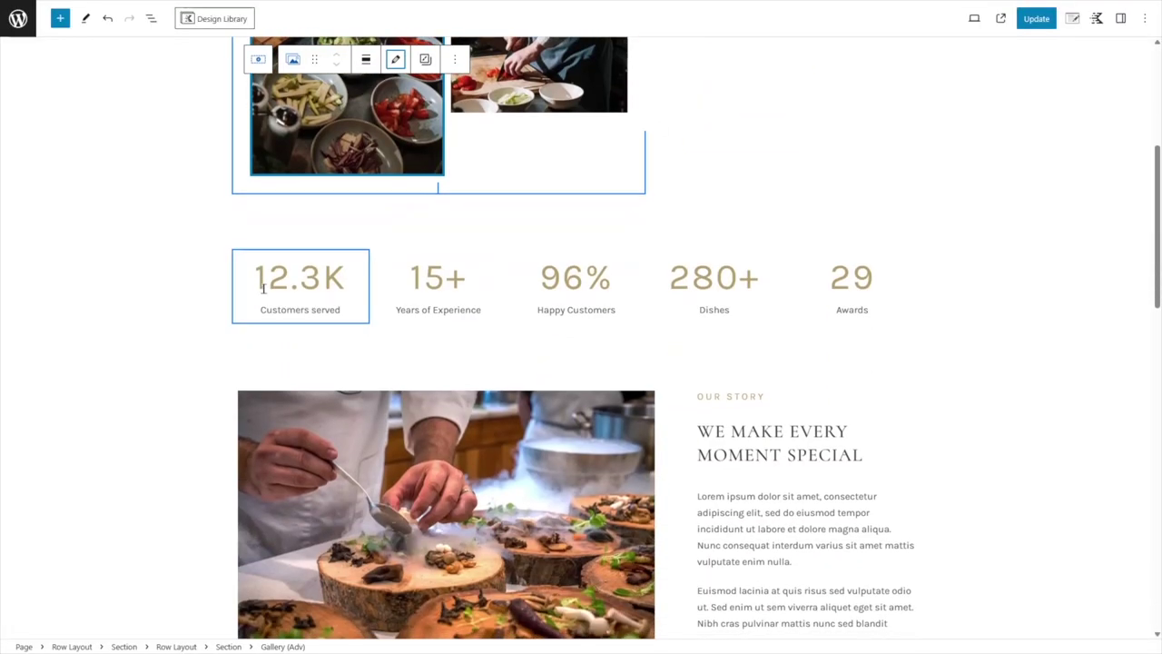
pyautogui.doubleClick(249, 280)
pyautogui.click(450, 278)
pyautogui.moveTo(405, 280); pyautogui.dragTo(471, 286)
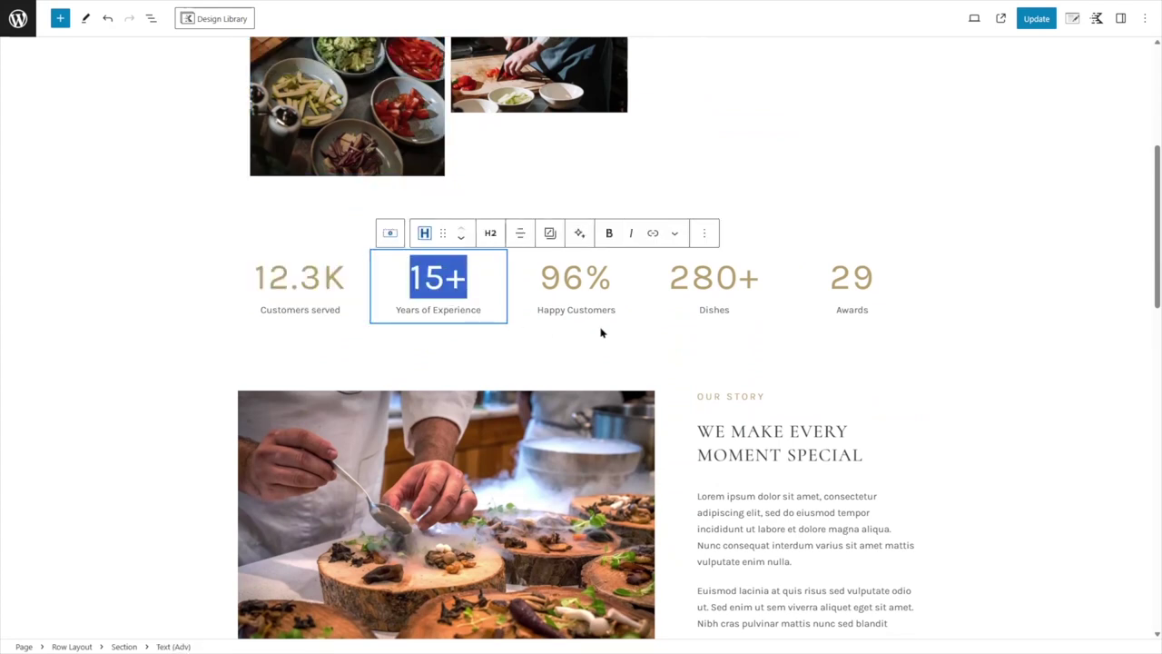
pyautogui.moveTo(665, 278); pyautogui.dragTo(878, 276)
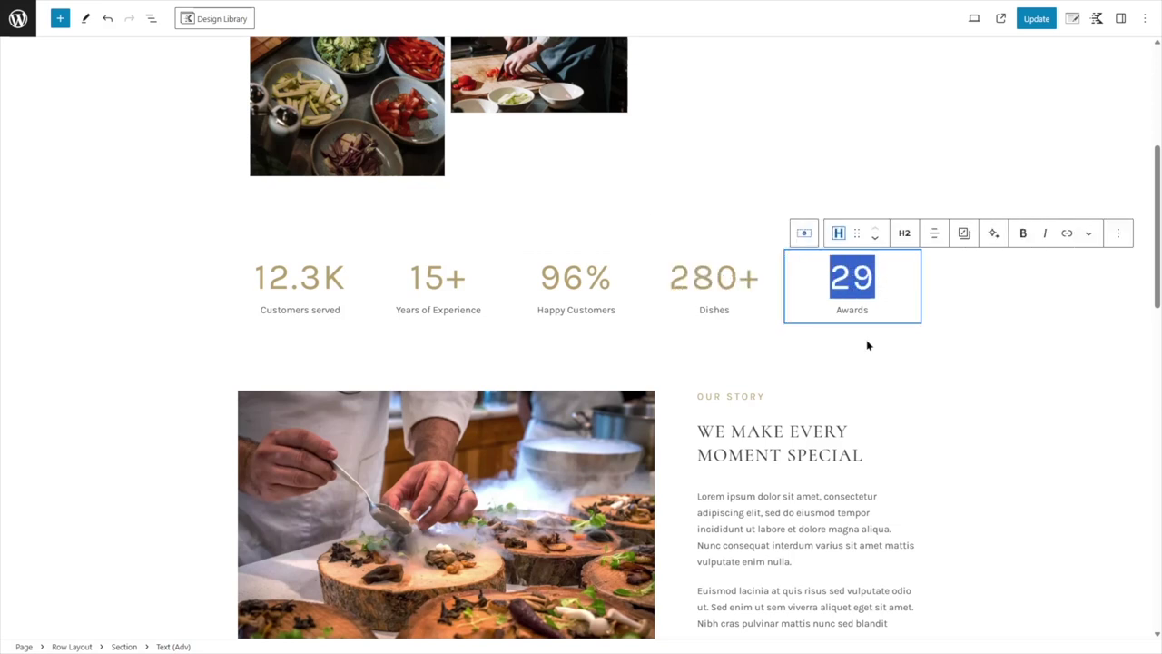
pyautogui.click(779, 332)
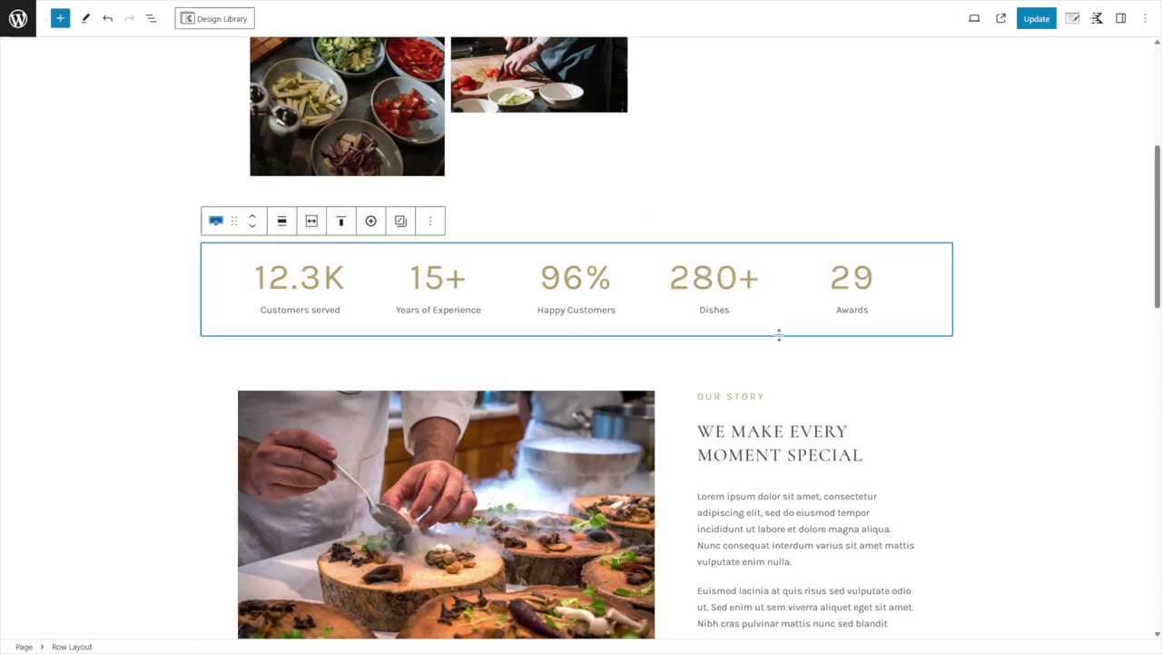
# - Try deleting the number heading above Awards, and undo the deletion
pyautogui.click(805, 272)
pyautogui.scroll(1, 897, 385)
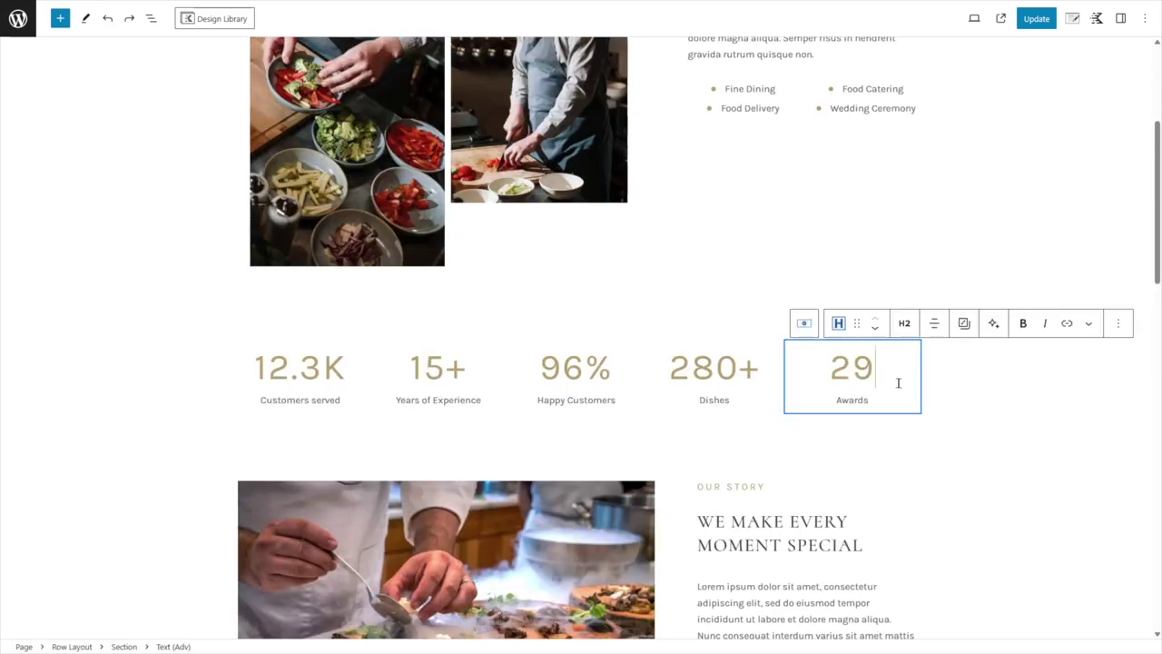
pyautogui.click(1123, 323)
pyautogui.click(985, 624)
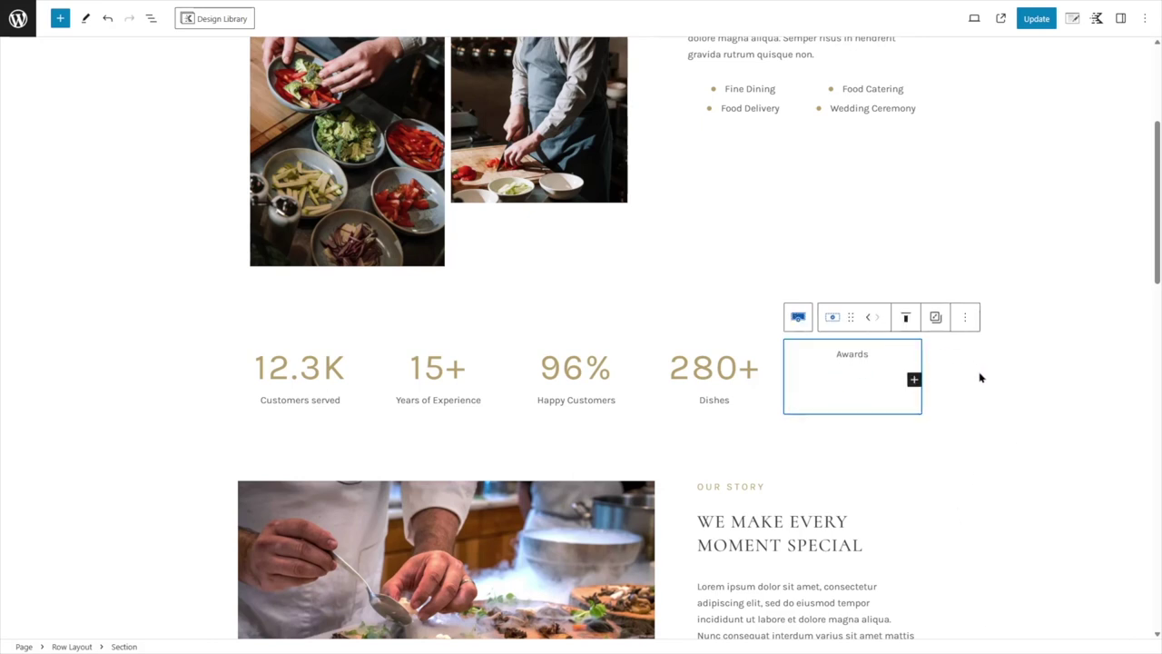
pyautogui.hotkey('ctrl', 'z')
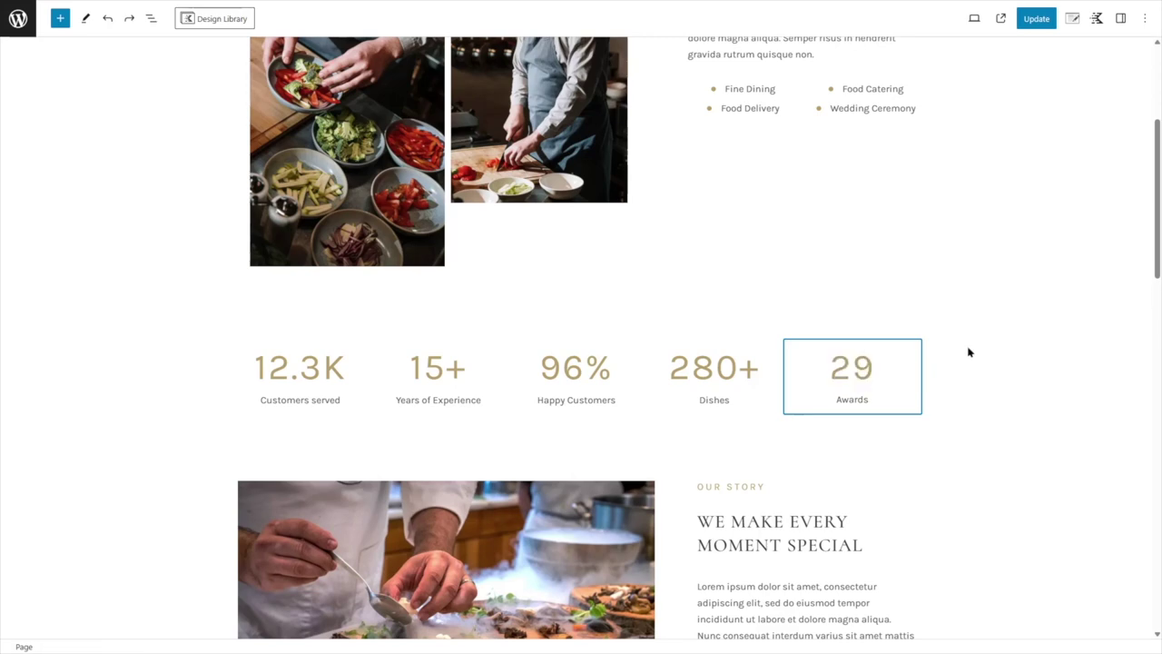
# - Link the "Our Services" button under the restaurant's 7-year heading to the Services page at resto.local/services/
pyautogui.scroll(-3, 971, 371)
pyautogui.click(465, 302)
pyautogui.scroll(-4, 465, 302)
pyautogui.click(303, 277)
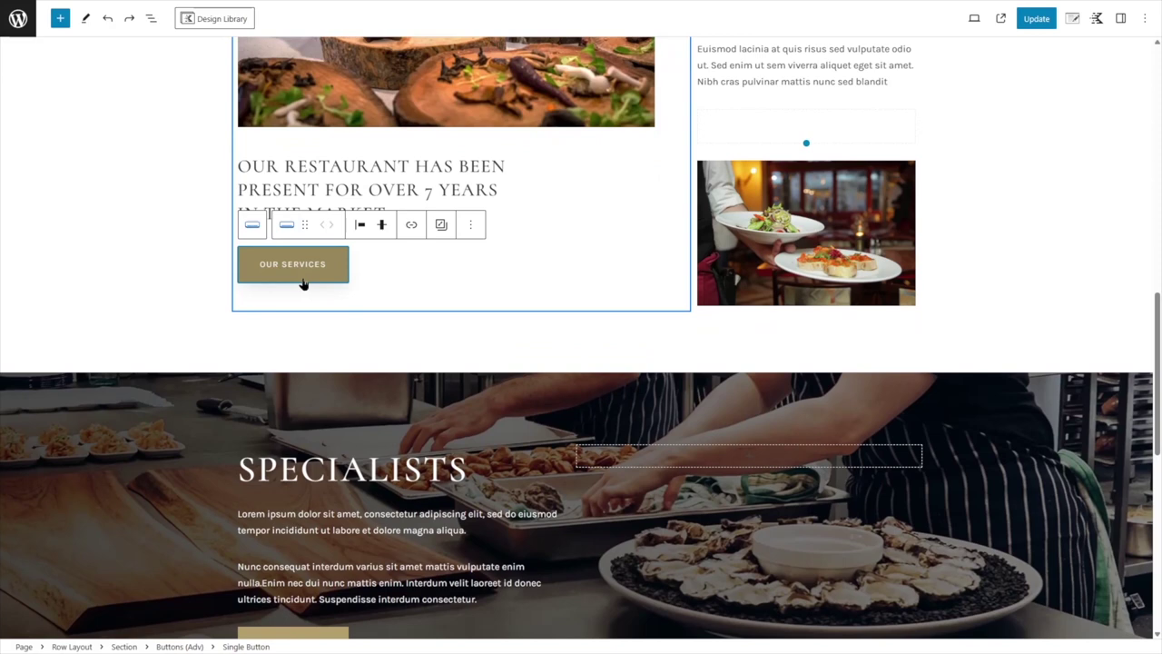
pyautogui.click(1120, 18)
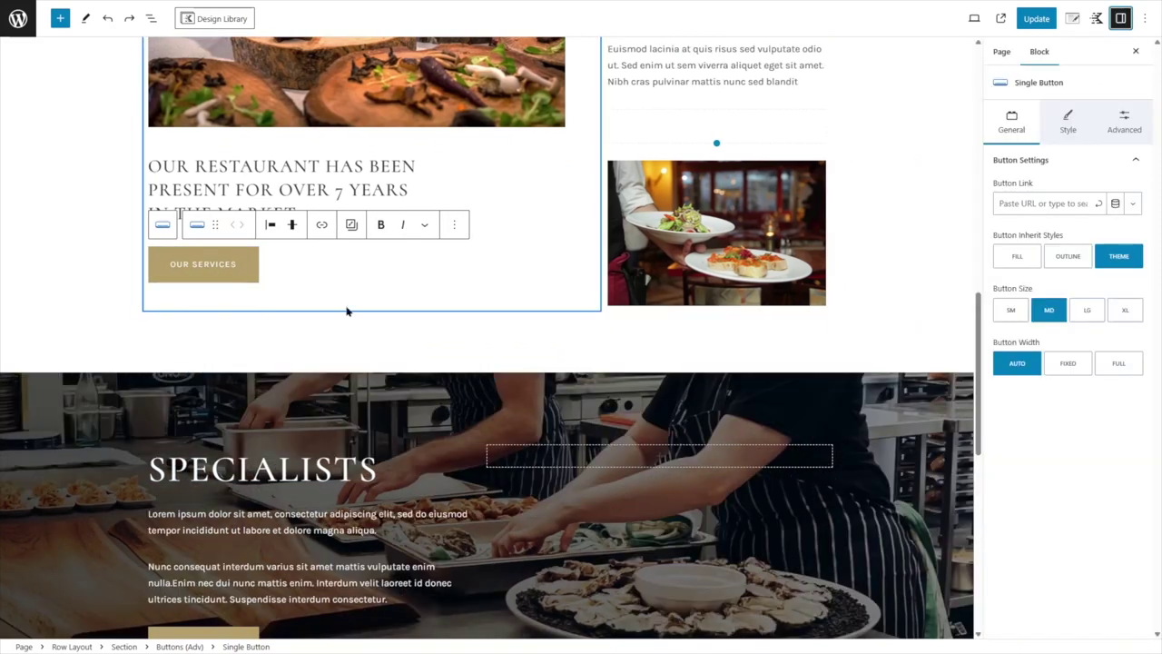
pyautogui.click(253, 273)
pyautogui.click(1049, 204)
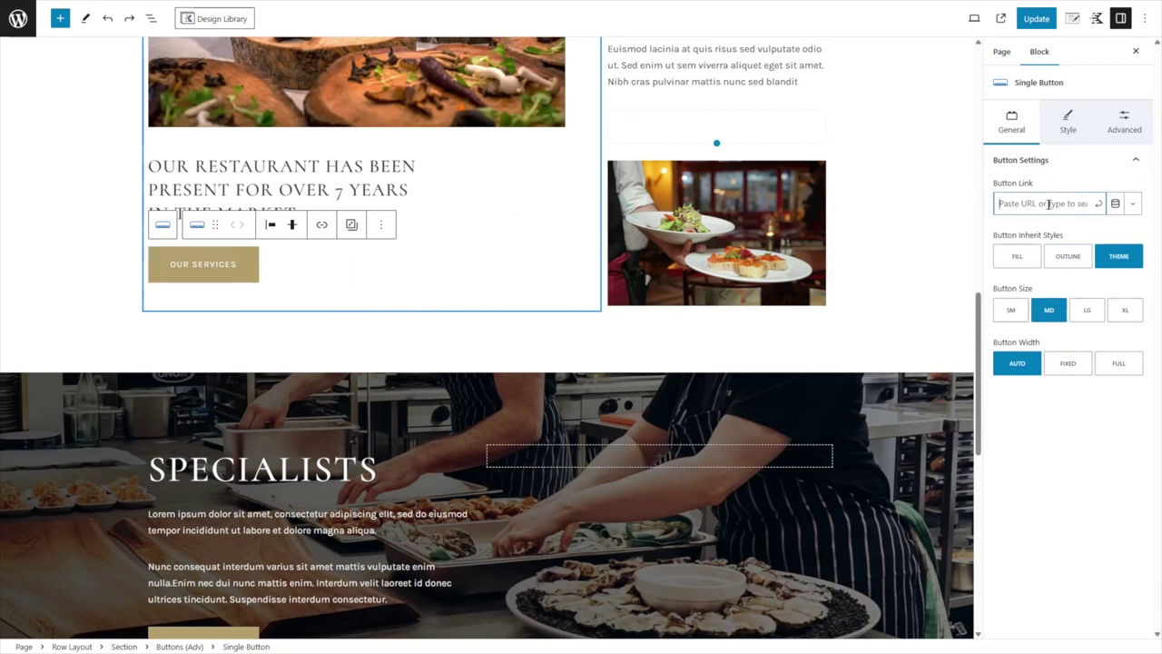
pyautogui.write('resto.local')
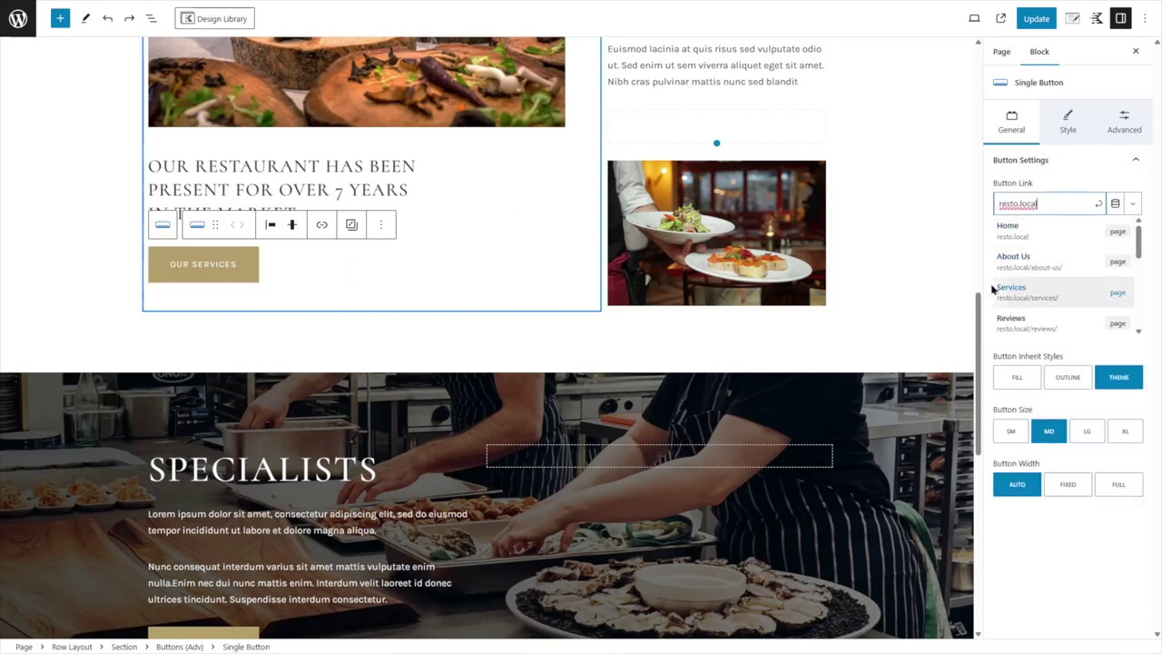
pyautogui.click(1044, 300)
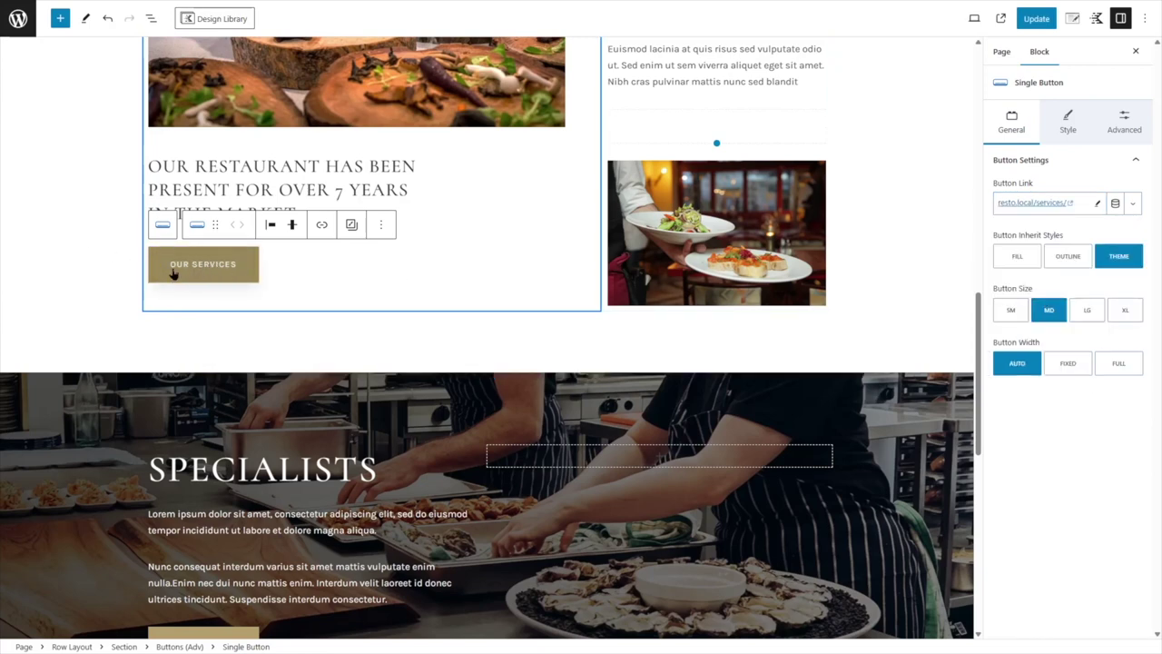
# - Examine the block settings of the "Our Services" button in the Specialists section and the team member photos below it
pyautogui.scroll(-3, 172, 272)
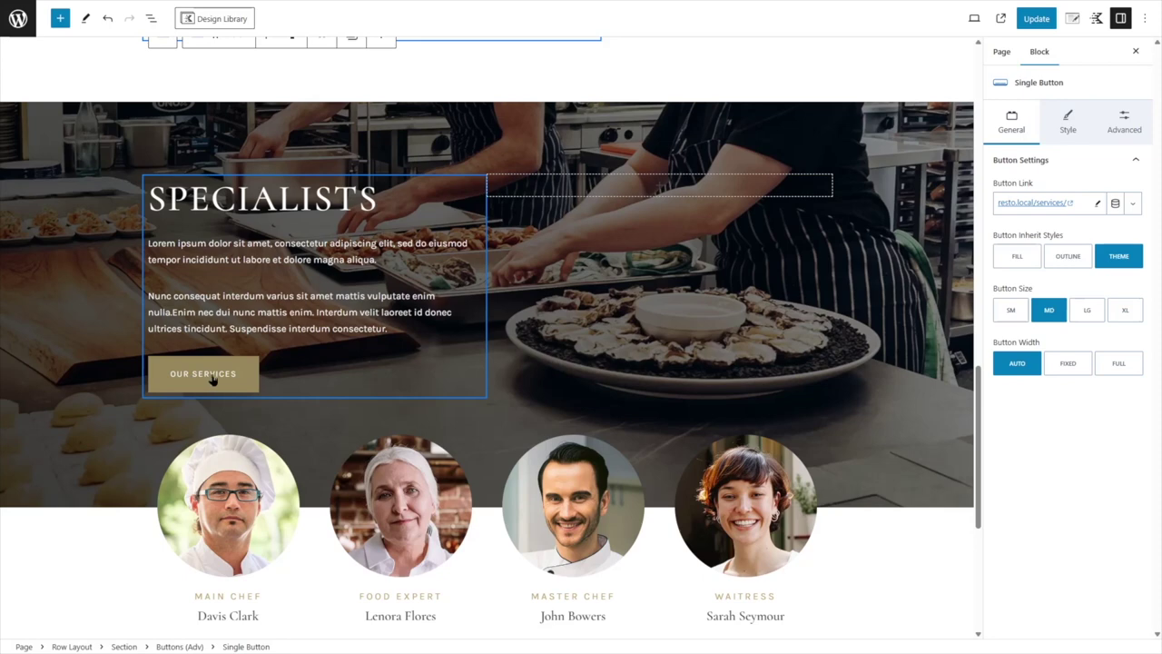
pyautogui.click(222, 380)
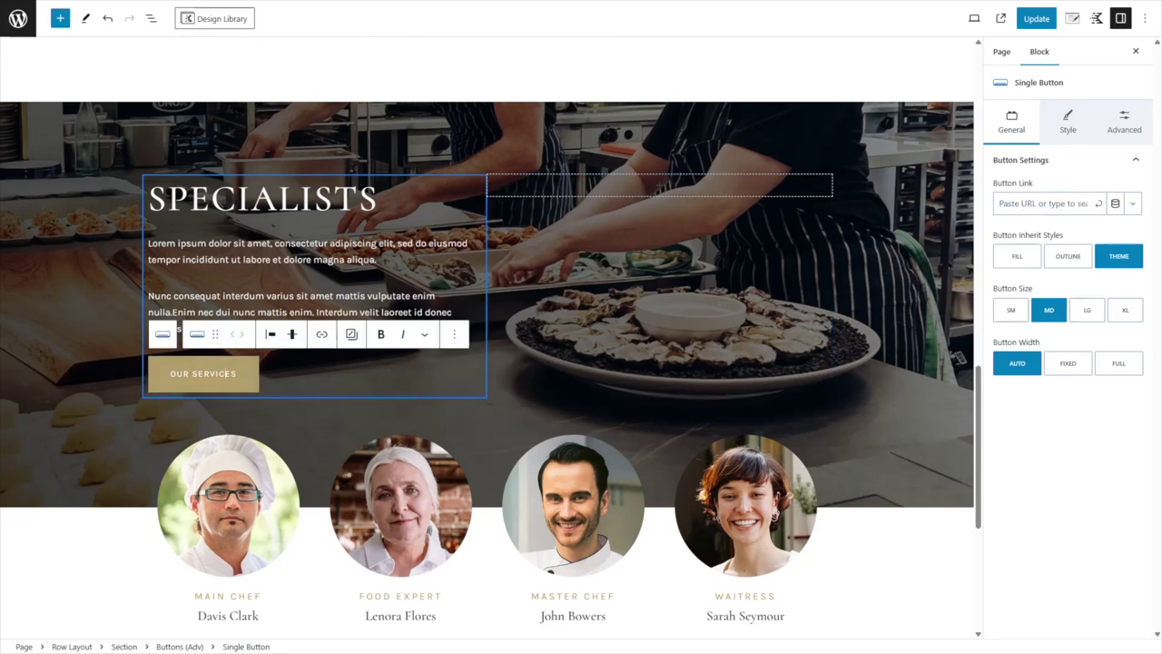
pyautogui.scroll(-2, 264, 288)
pyautogui.click(264, 288)
pyautogui.click(423, 325)
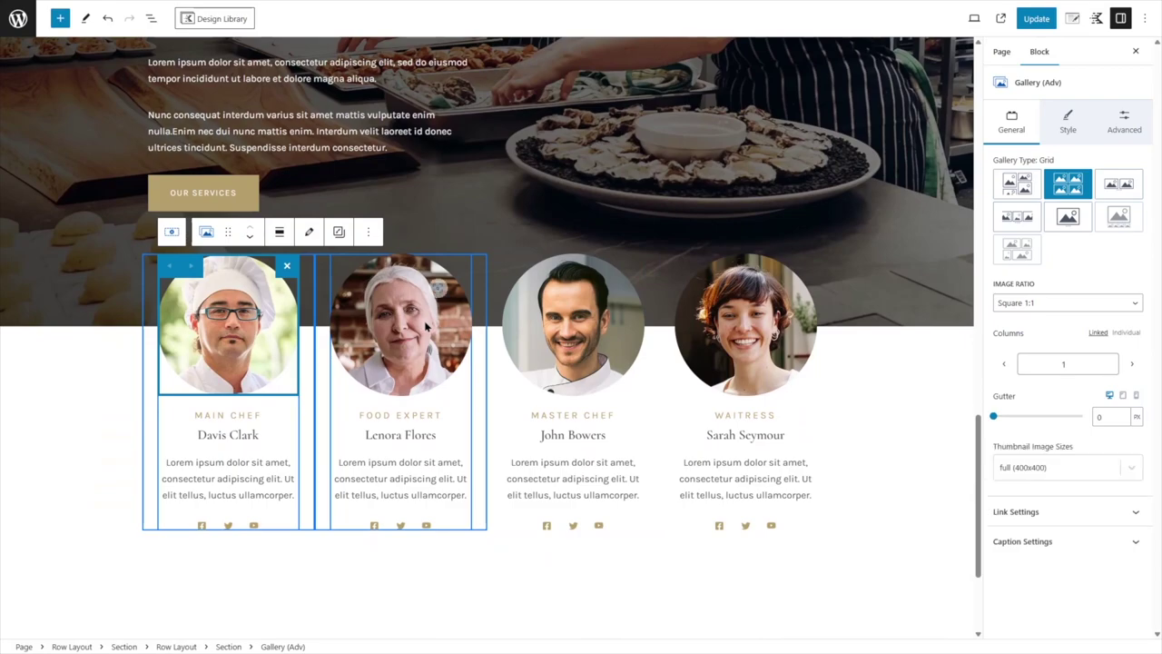
pyautogui.scroll(-2, 425, 325)
pyautogui.scroll(15, 423, 331)
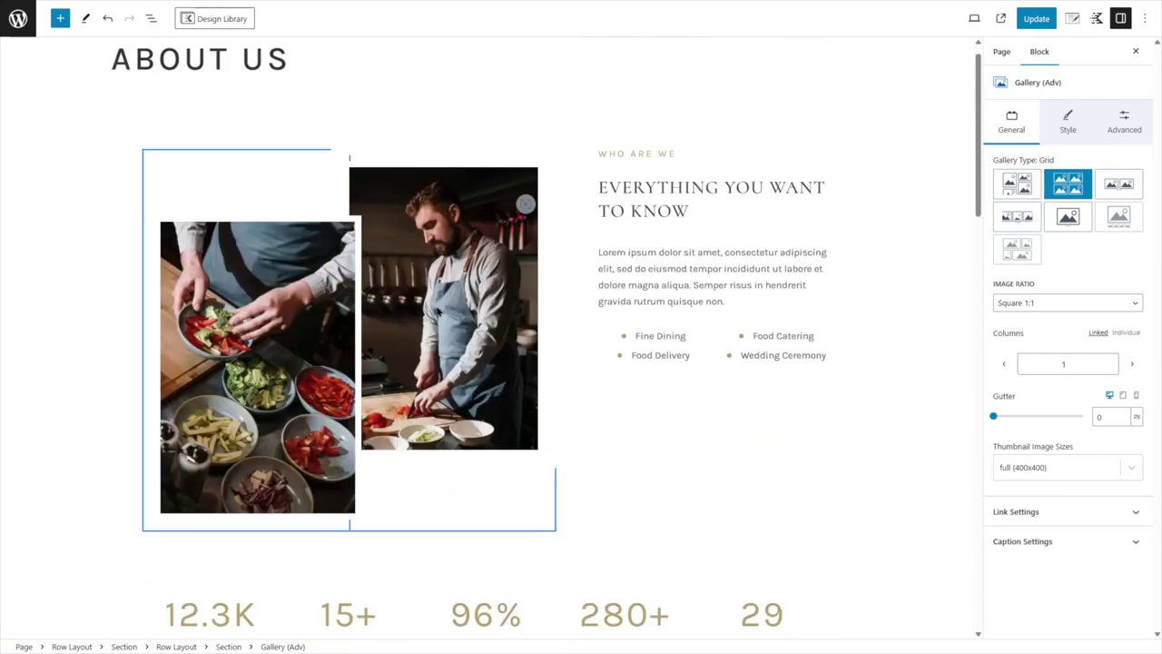
# - View the live About Us page, and open the FAQ page from the site's navigation
pyautogui.click(1000, 18)
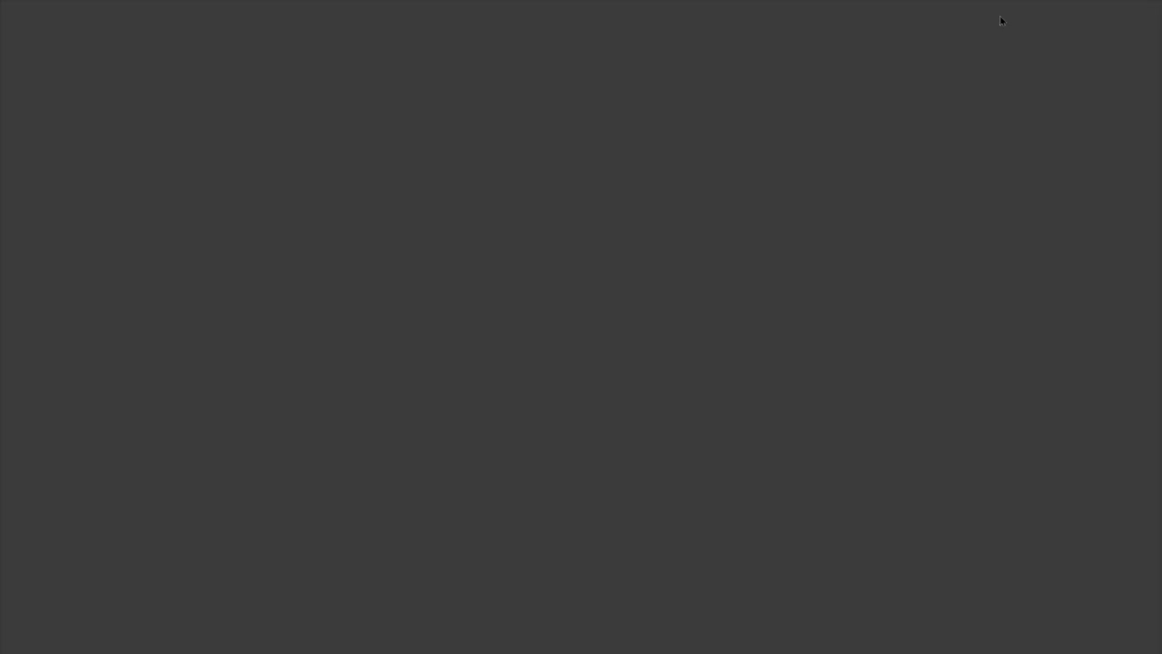
pyautogui.moveTo(844, 47)
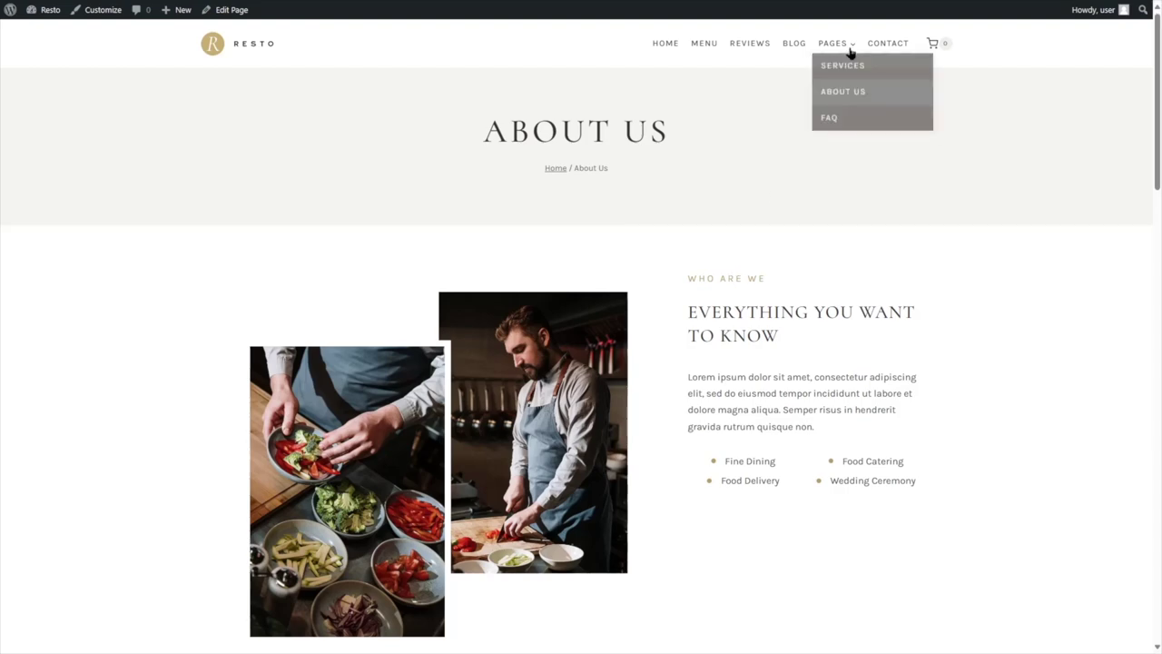
pyautogui.click(829, 120)
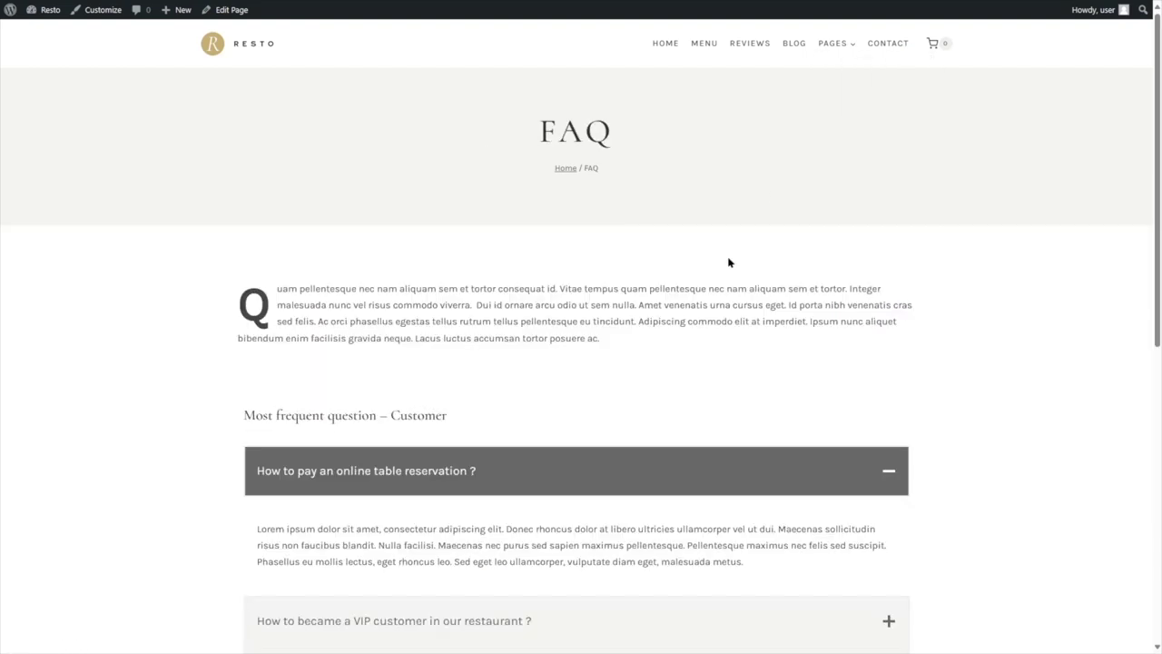
# - Look through the questions on the live FAQ page, collapse the first answer, and open the page for editing
pyautogui.scroll(-5, 728, 263)
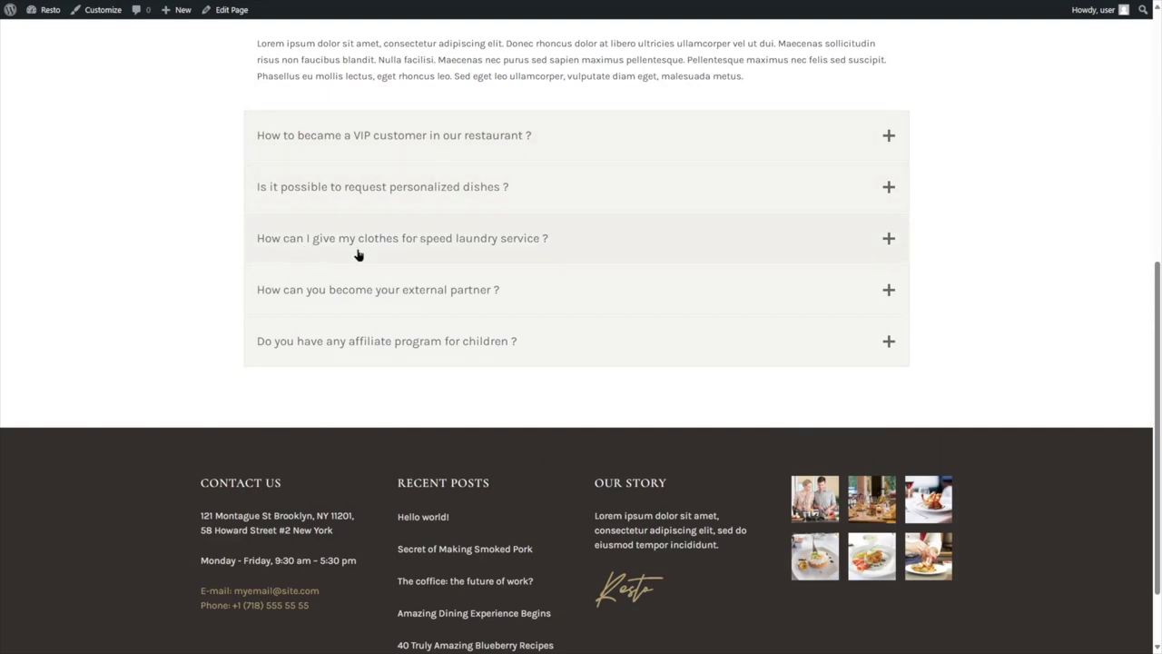
pyautogui.scroll(1, 341, 254)
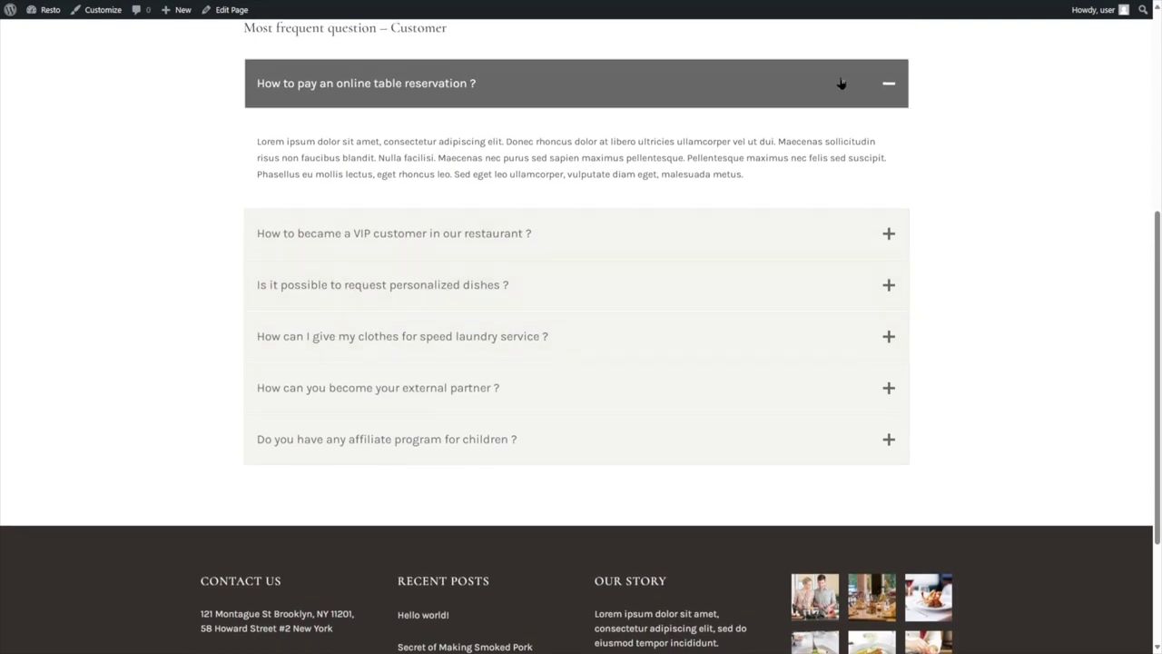
pyautogui.click(839, 82)
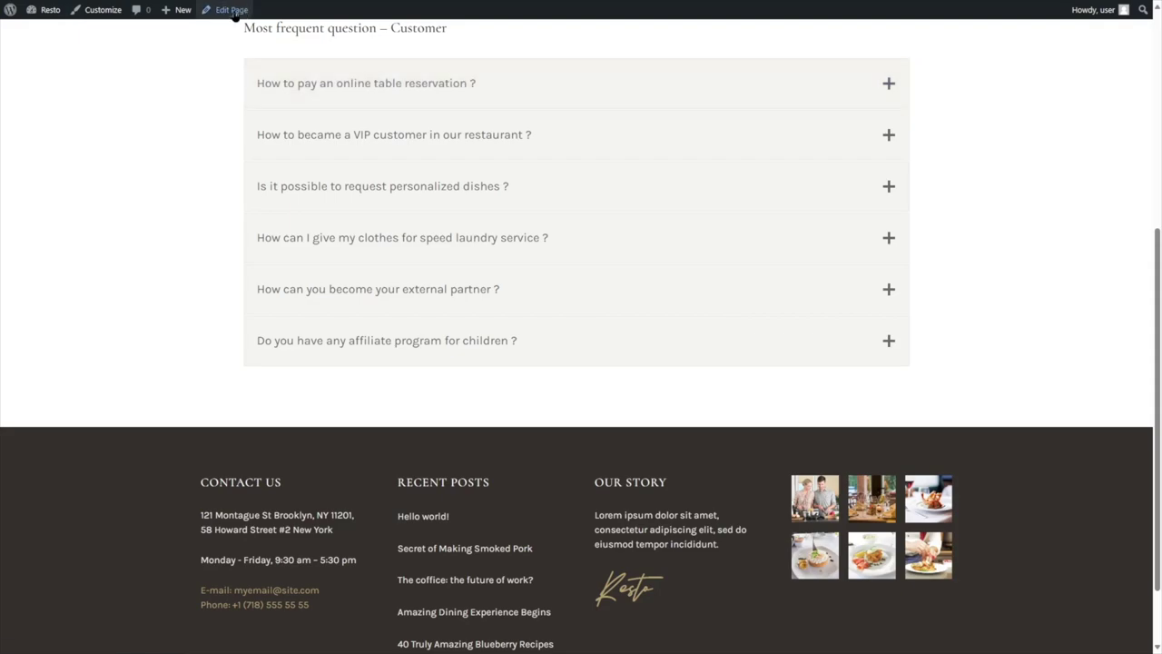
pyautogui.click(232, 10)
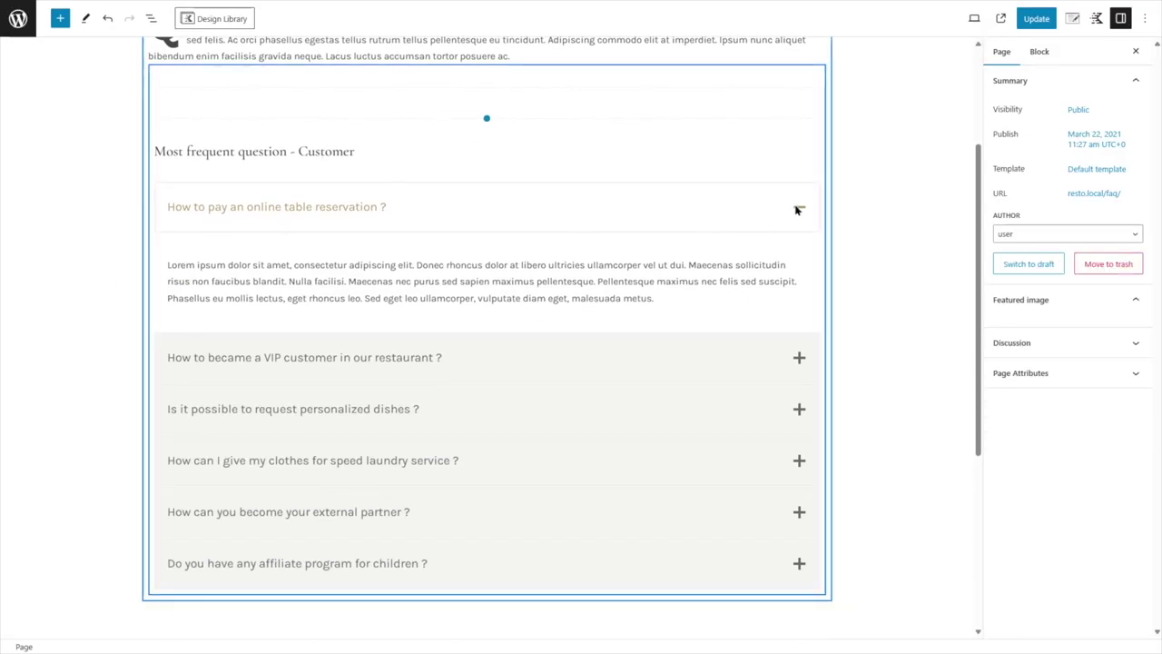
# - Delete the FAQ accordion panes about speed laundry service, becoming an external partner, and the affiliate program for children
pyautogui.click(797, 208)
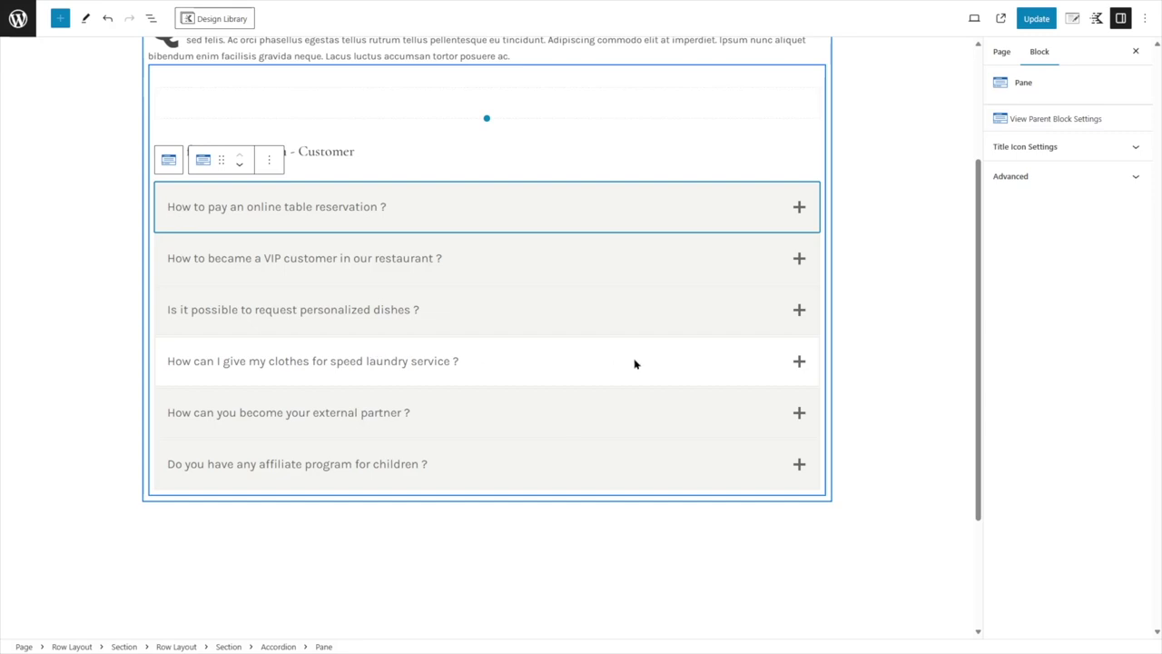
pyautogui.click(553, 355)
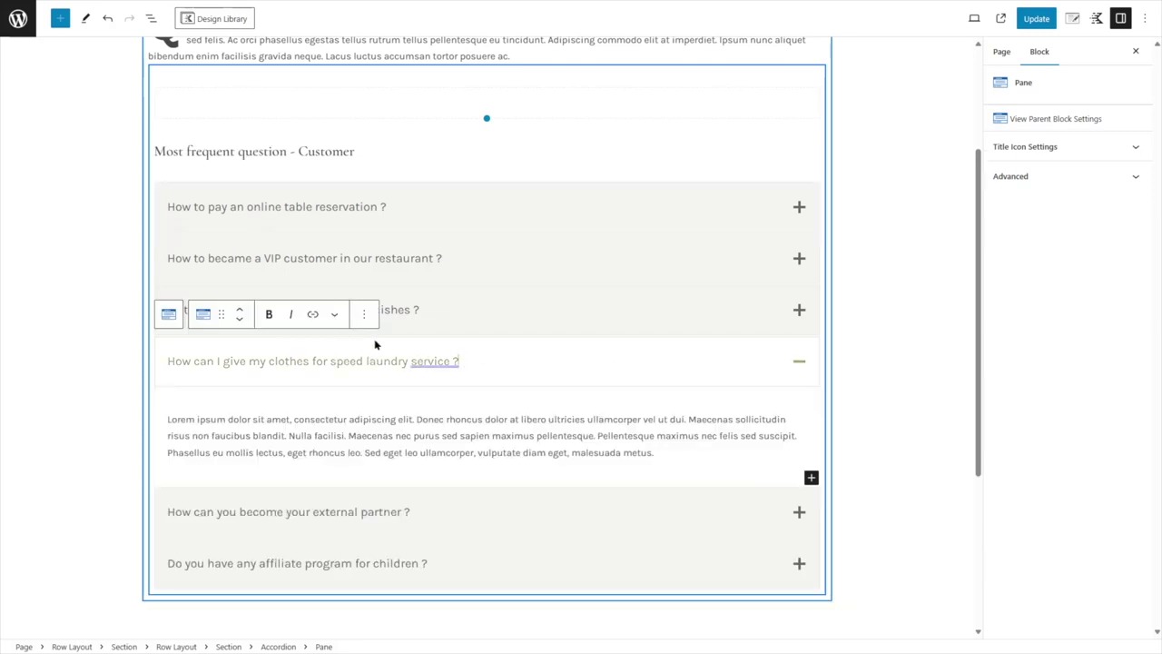
pyautogui.click(364, 314)
pyautogui.click(378, 480)
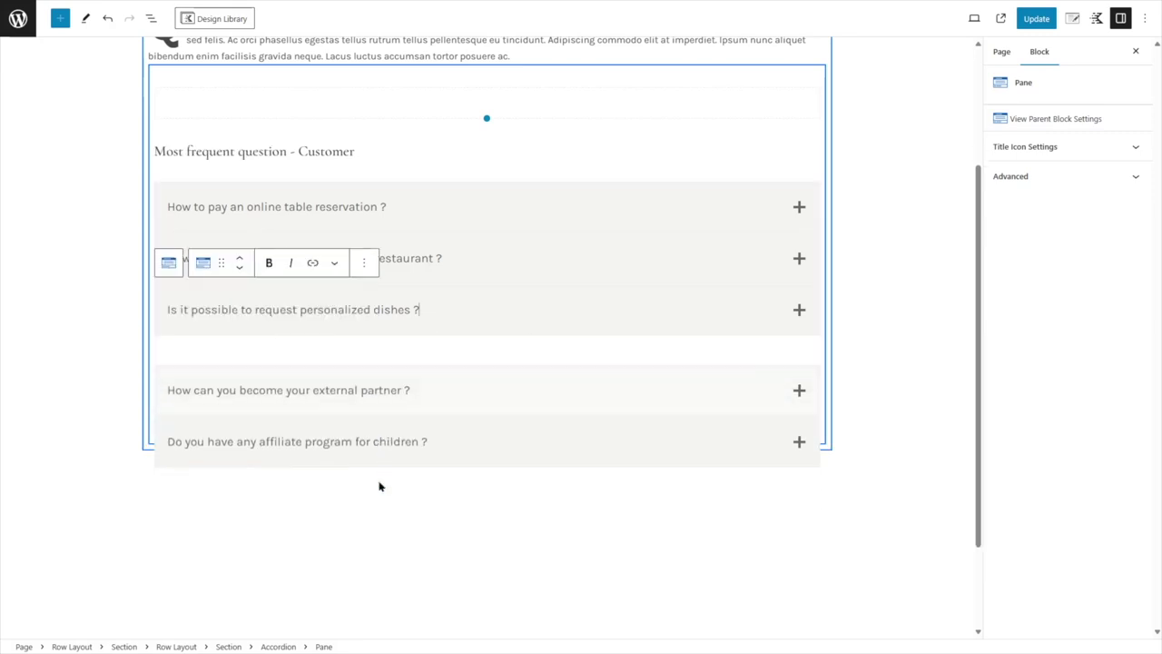
pyautogui.click(441, 369)
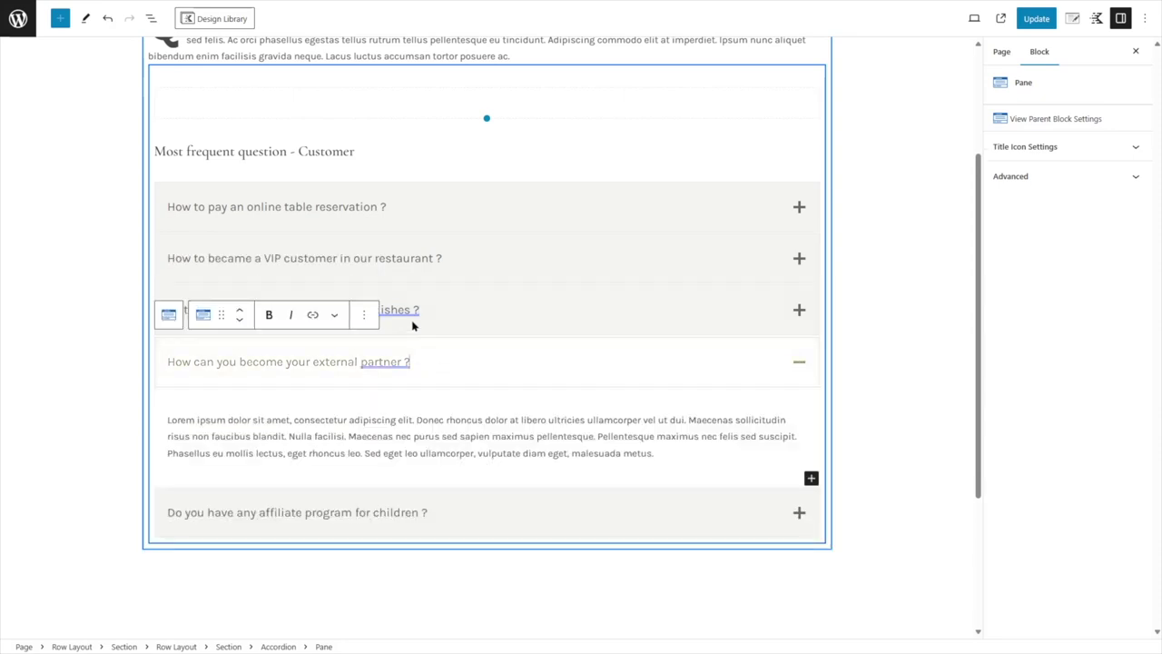
pyautogui.click(364, 315)
pyautogui.click(388, 481)
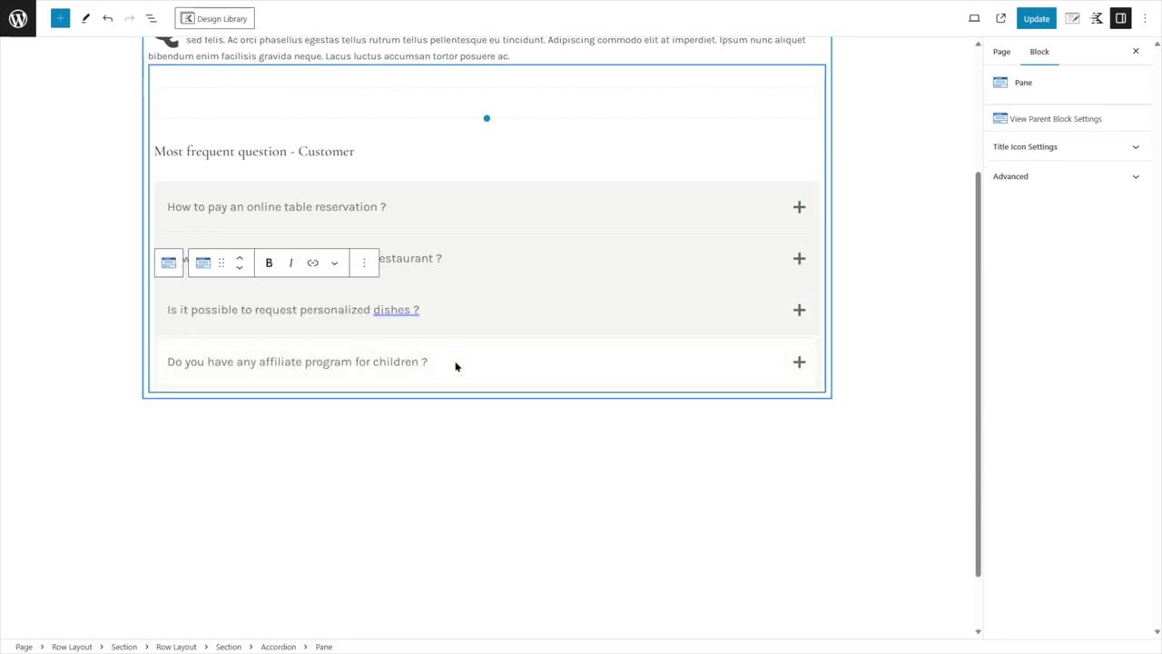
pyautogui.click(457, 364)
pyautogui.click(364, 314)
pyautogui.click(396, 489)
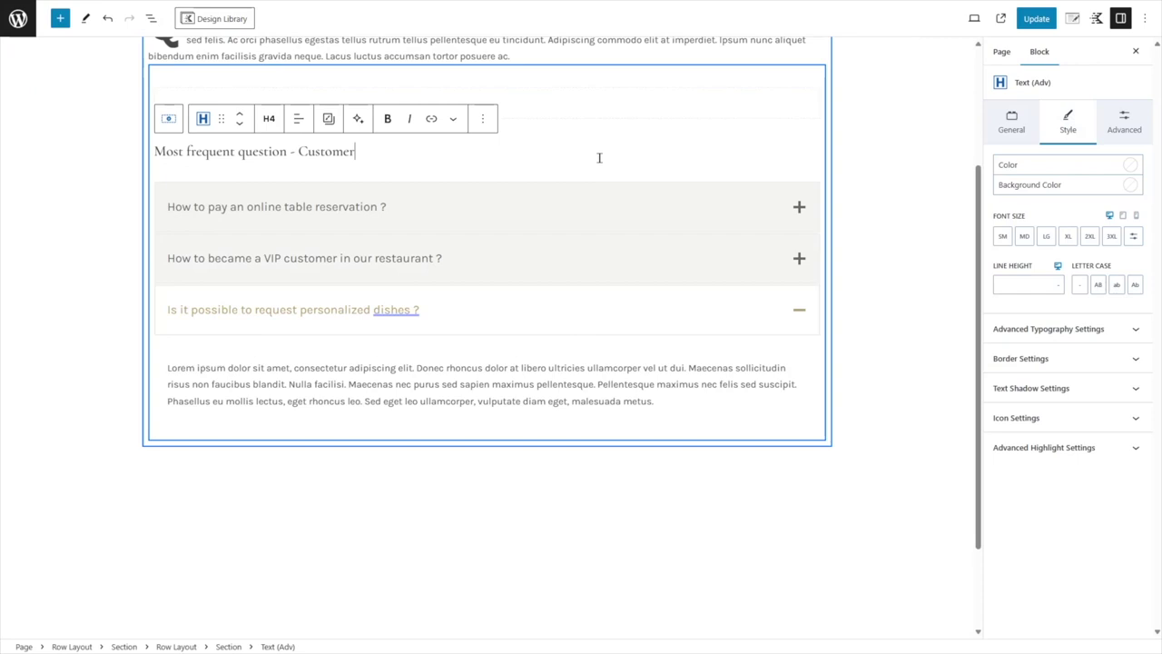
# - Add a new item to the FAQ accordion with the title "Can I reserve a table online?"
pyautogui.click(800, 310)
pyautogui.click(150, 18)
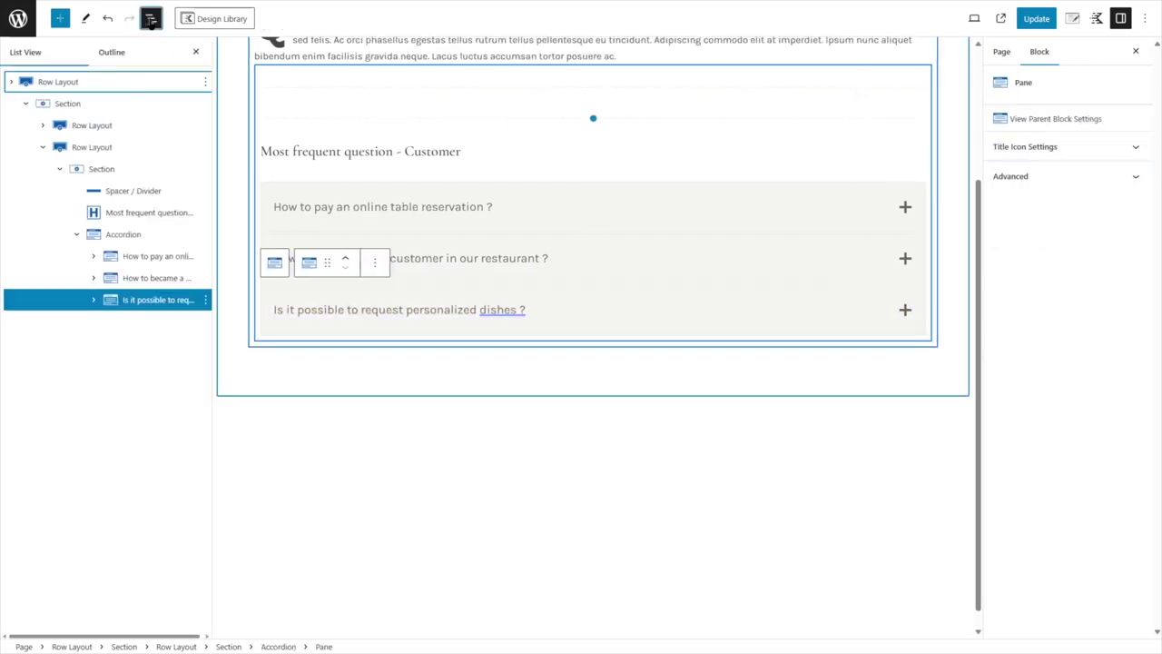
pyautogui.click(123, 234)
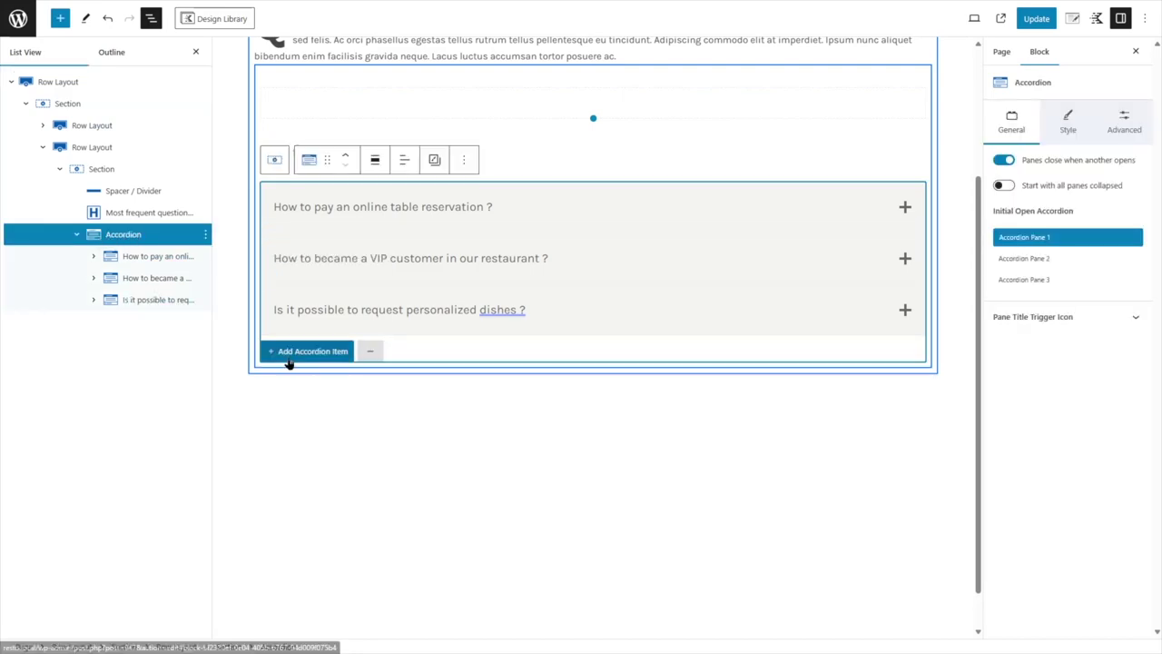
pyautogui.click(335, 353)
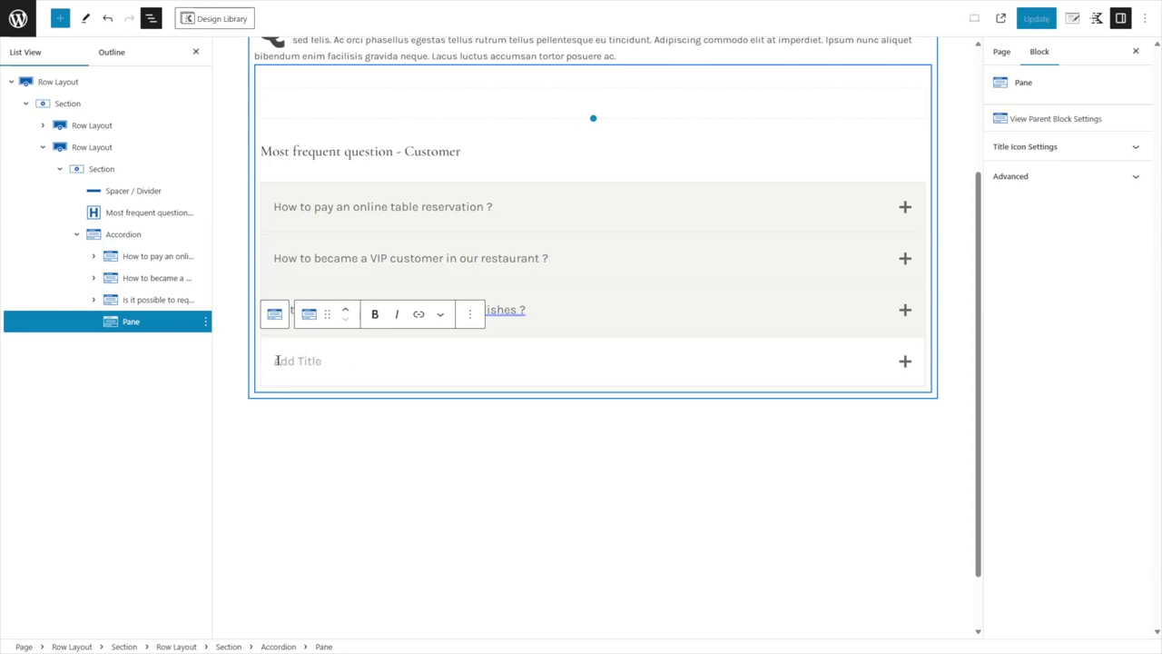
pyautogui.write('Can I reserve a table online?')
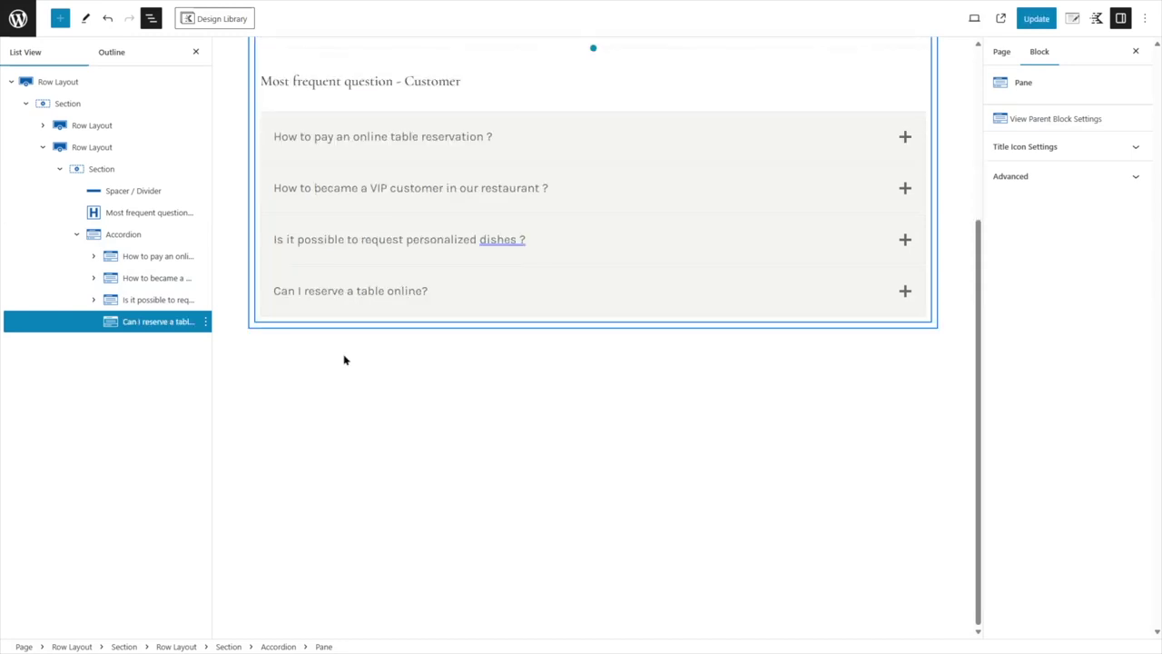
# - Answer the table reservation question with the paragraph "Yes you can make online reservations directly from our website." and update the page
pyautogui.click(492, 295)
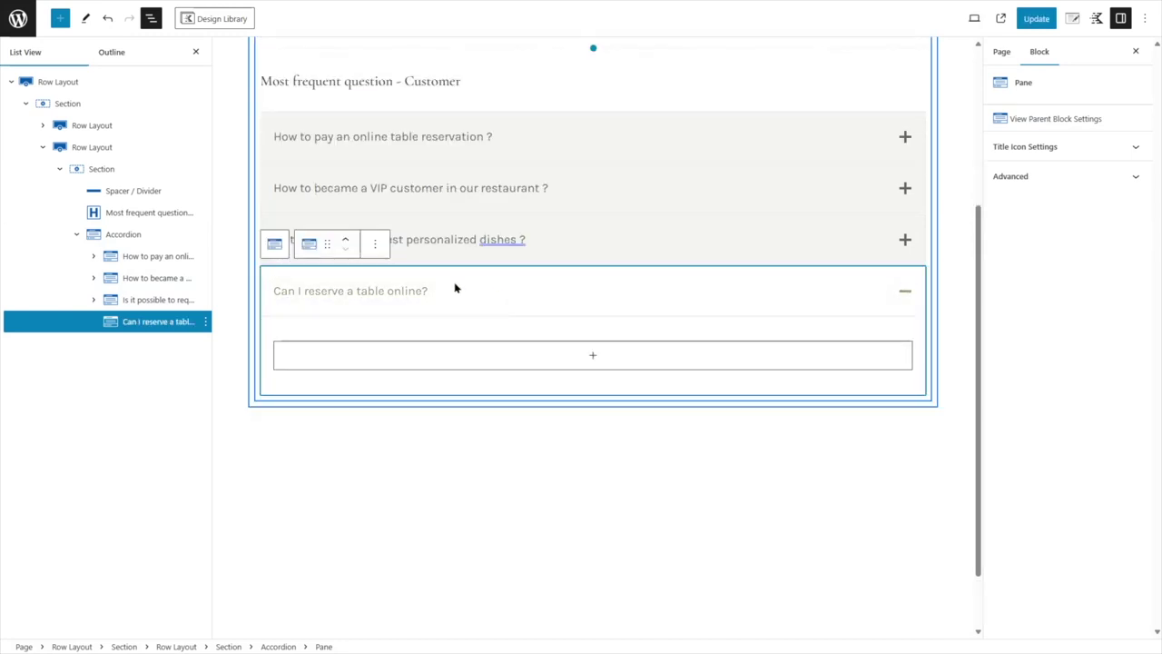
pyautogui.click(588, 361)
pyautogui.click(522, 456)
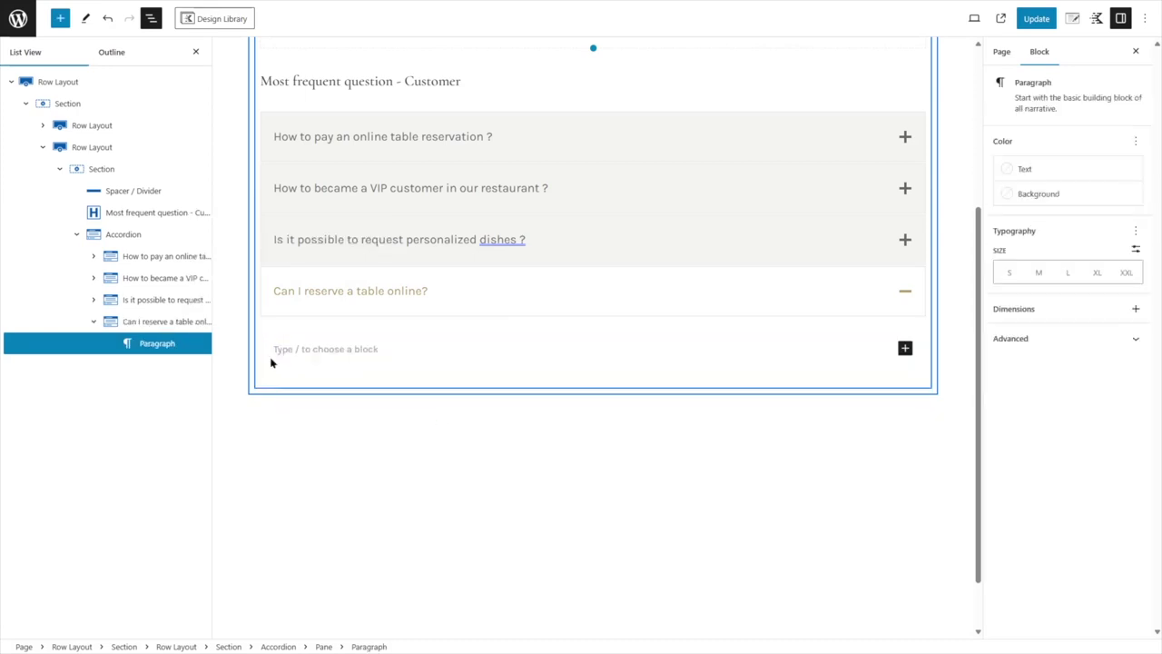
pyautogui.write('Yes you can make online reservations directly from our website.')
pyautogui.click(1044, 22)
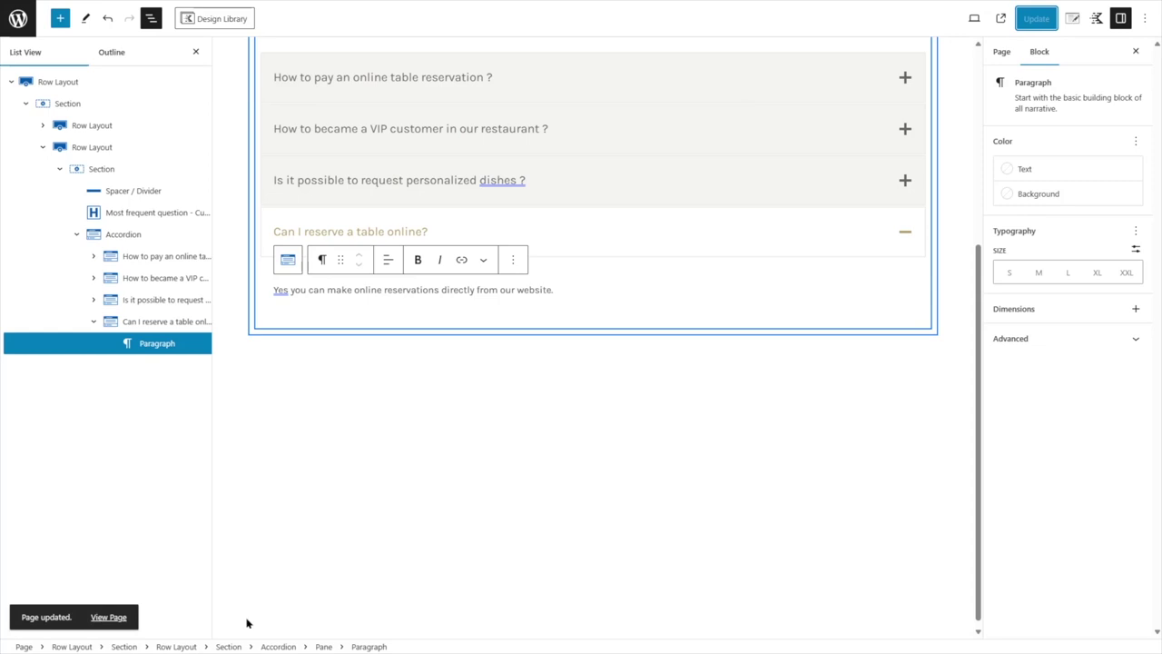
# - View the live FAQ page, test expanding and collapsing its questions, and reload it
pyautogui.click(110, 617)
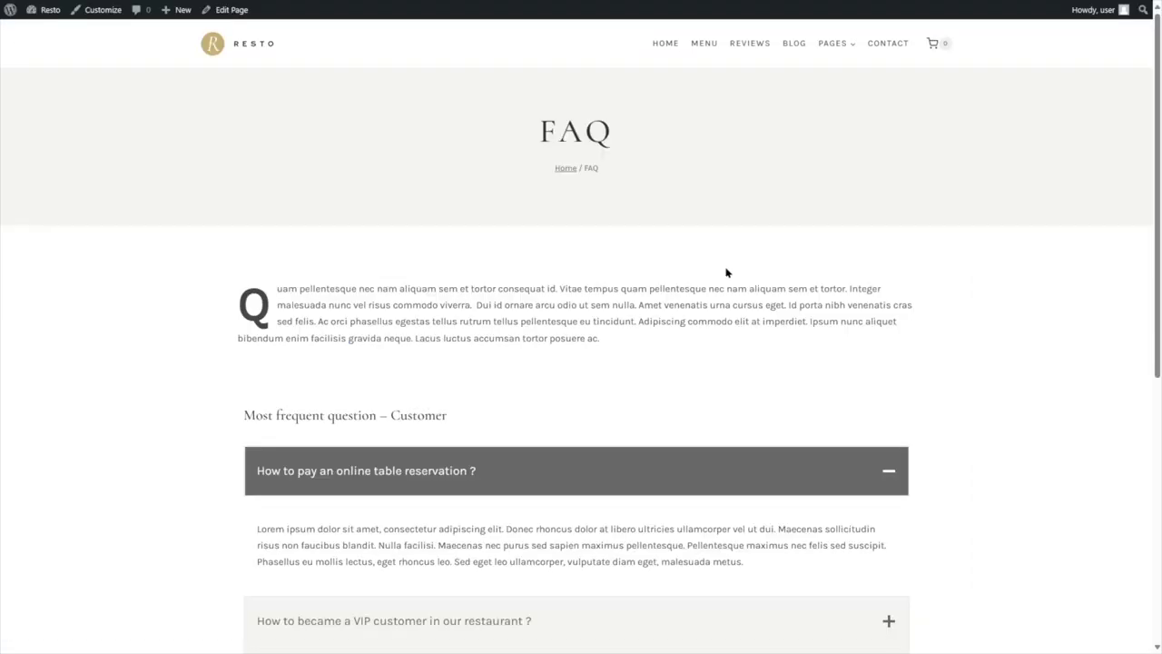
pyautogui.scroll(-5, 553, 278)
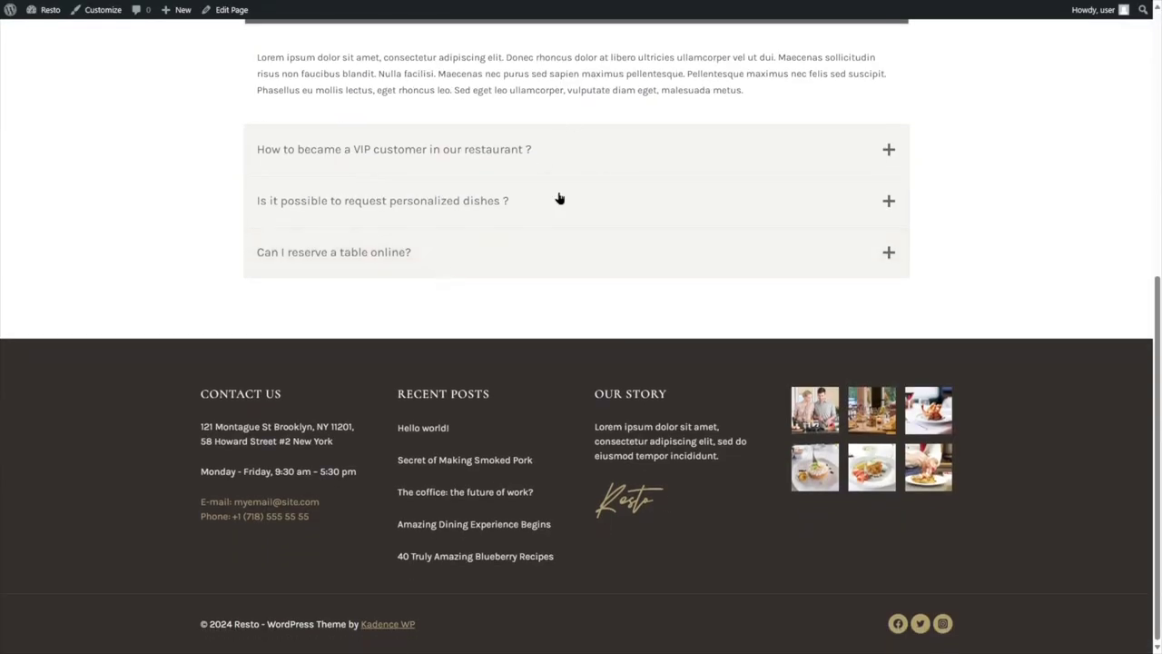
pyautogui.click(869, 238)
pyautogui.click(781, 208)
pyautogui.scroll(2, 697, 379)
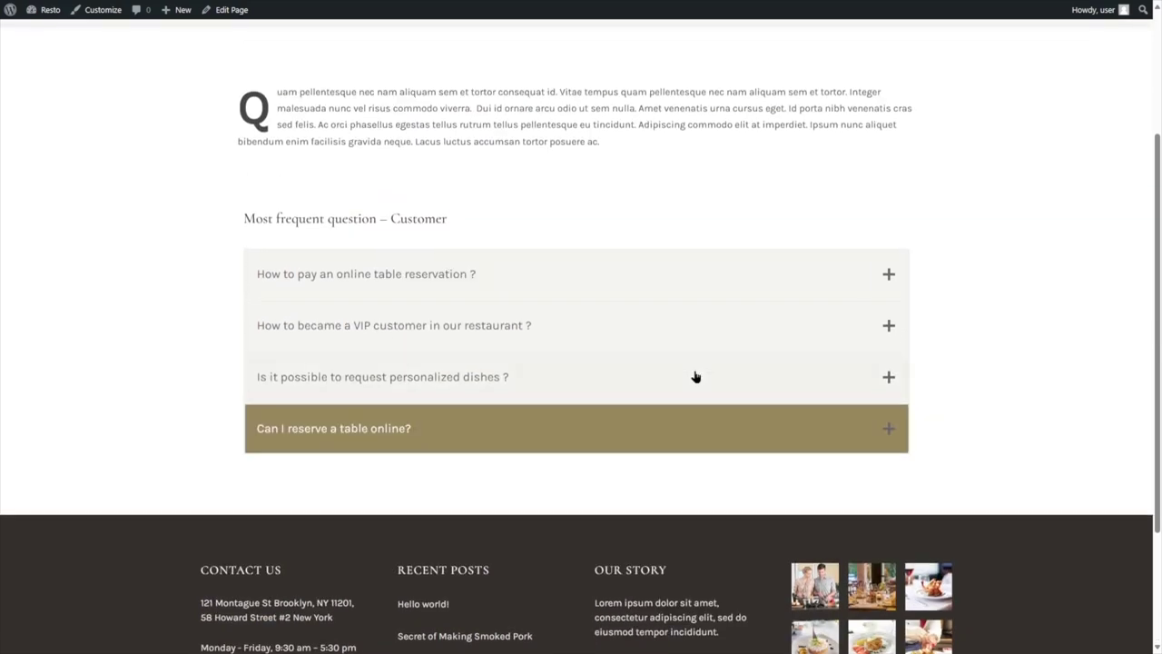
pyautogui.click(697, 379)
pyautogui.click(695, 378)
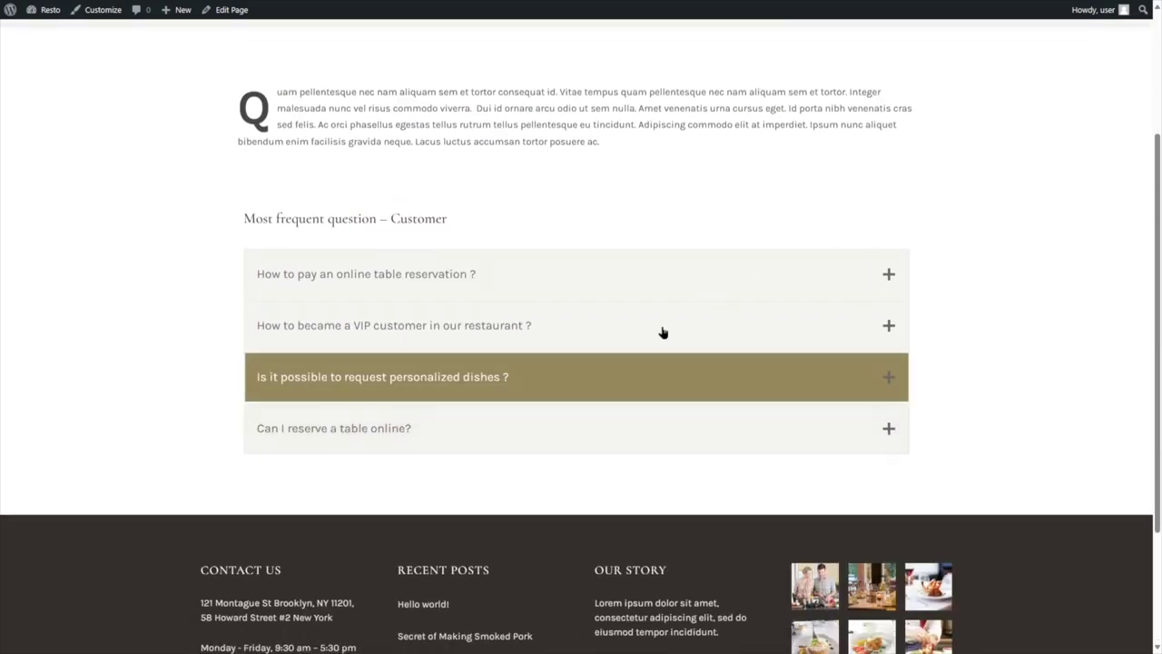
pyautogui.press('F5')
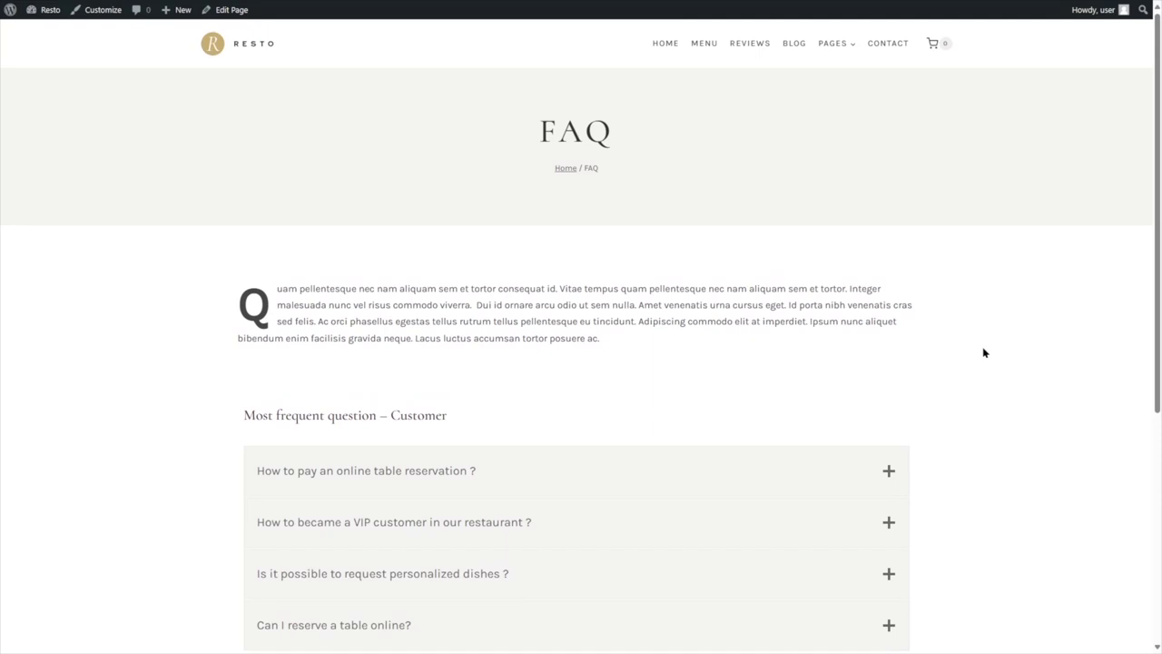
# - Go to the site dashboard's navigation menu management and load Menu (Primary) for editing
pyautogui.moveTo(833, 43)
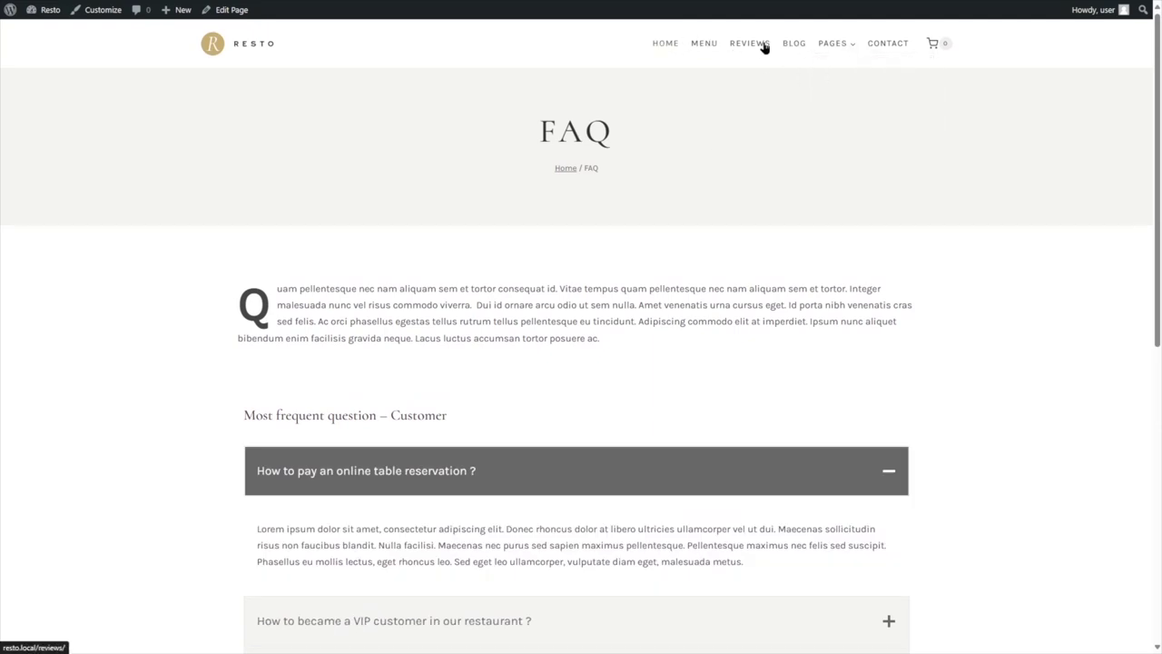
pyautogui.moveTo(50, 13)
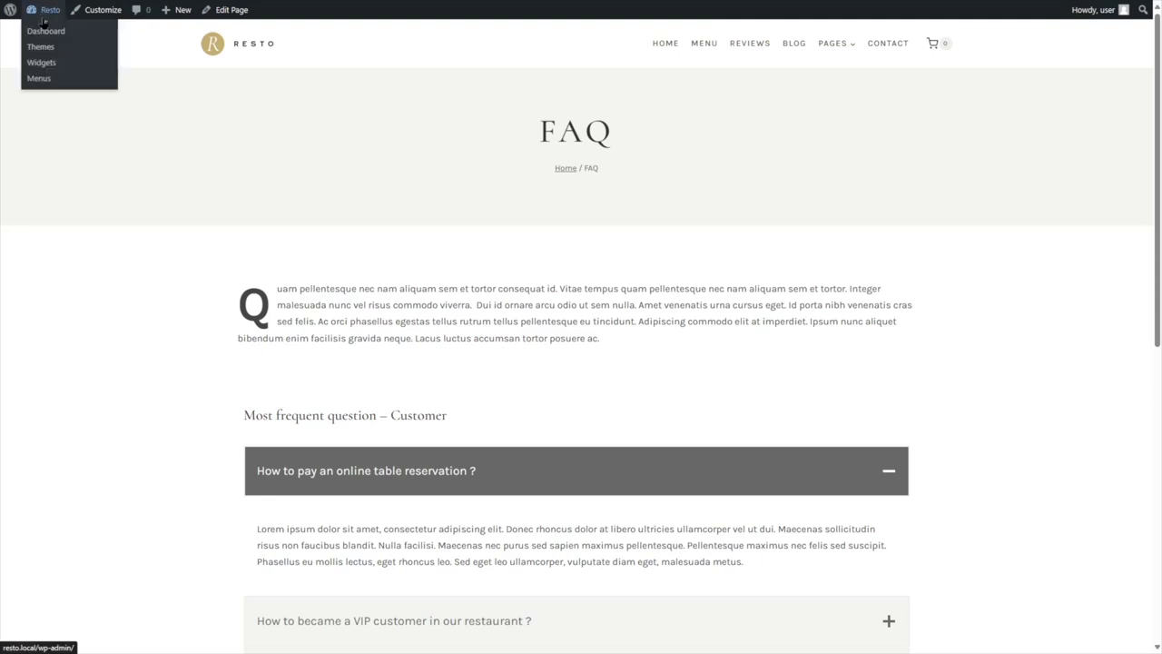
pyautogui.click(47, 32)
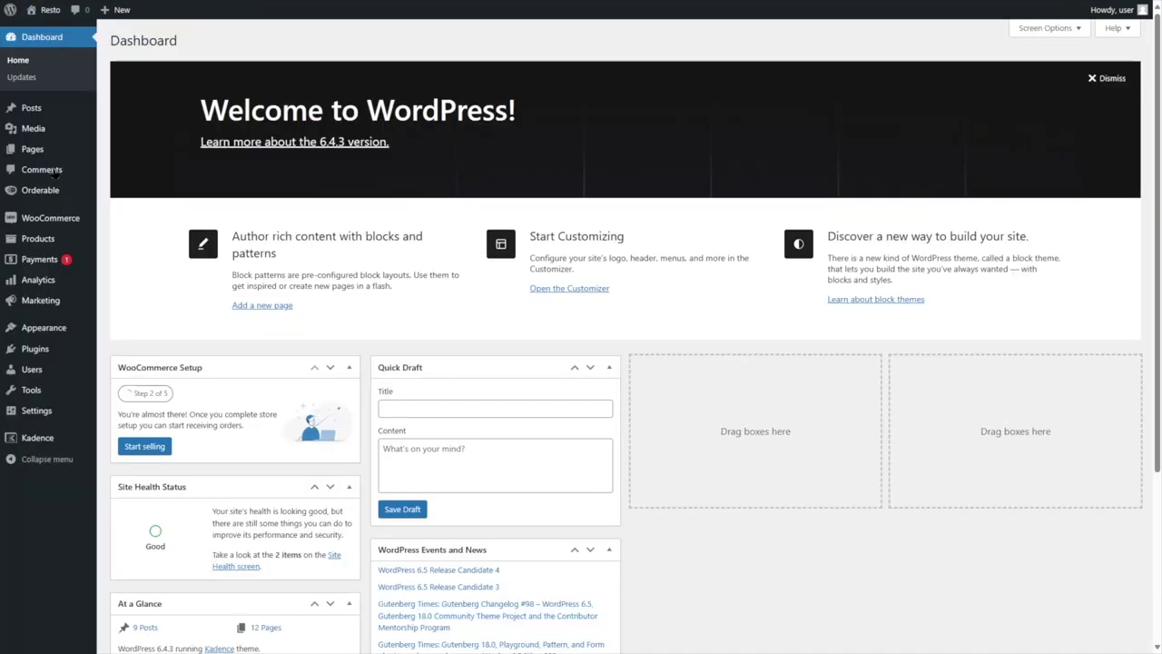
pyautogui.moveTo(72, 336)
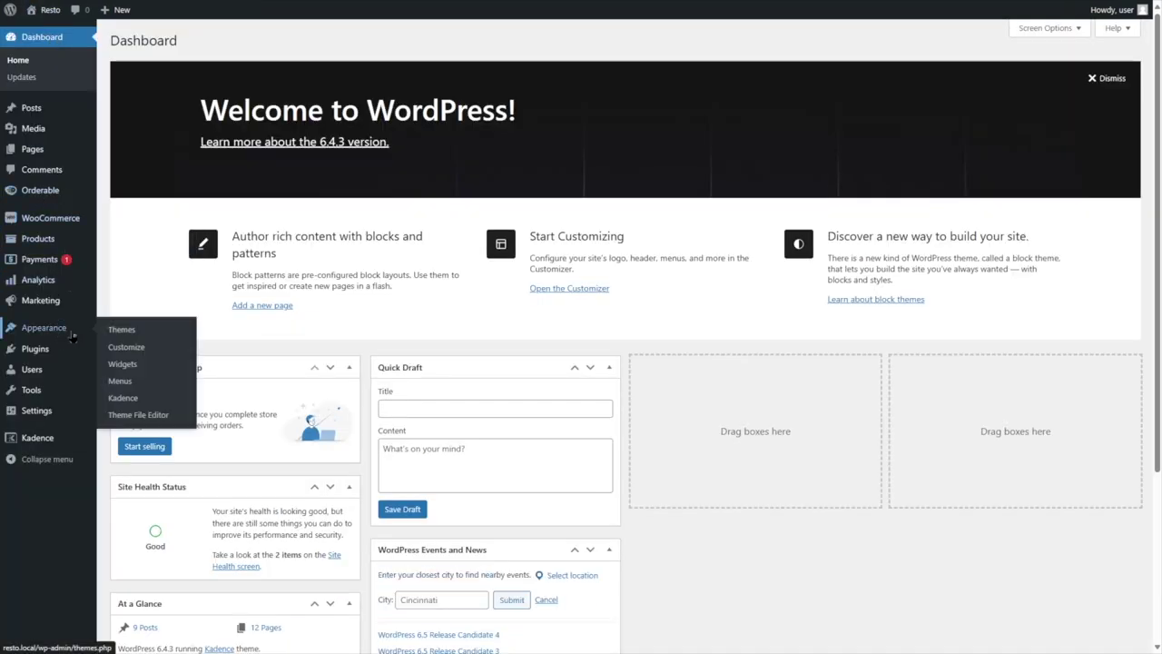
pyautogui.click(120, 381)
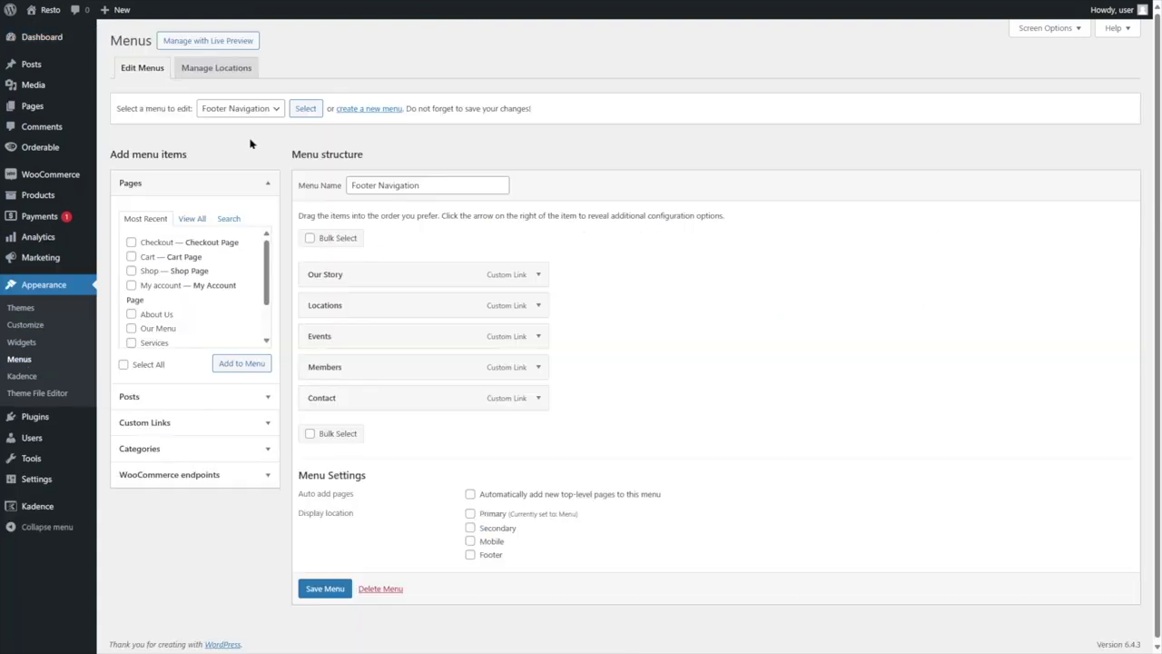
pyautogui.click(273, 112)
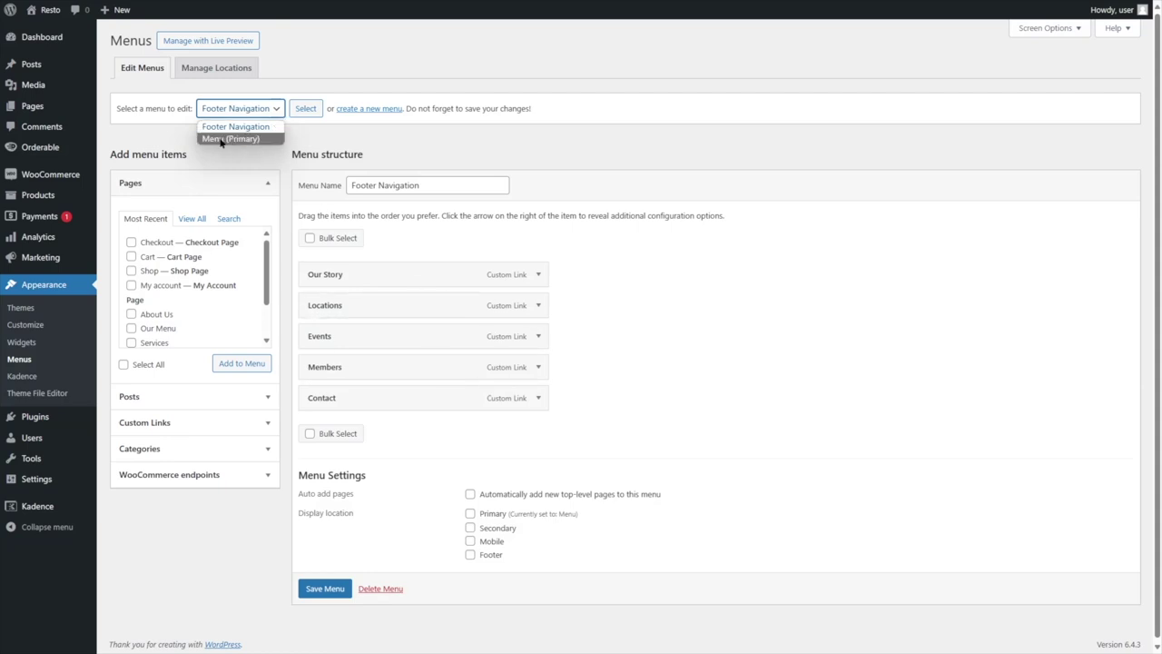
pyautogui.click(258, 142)
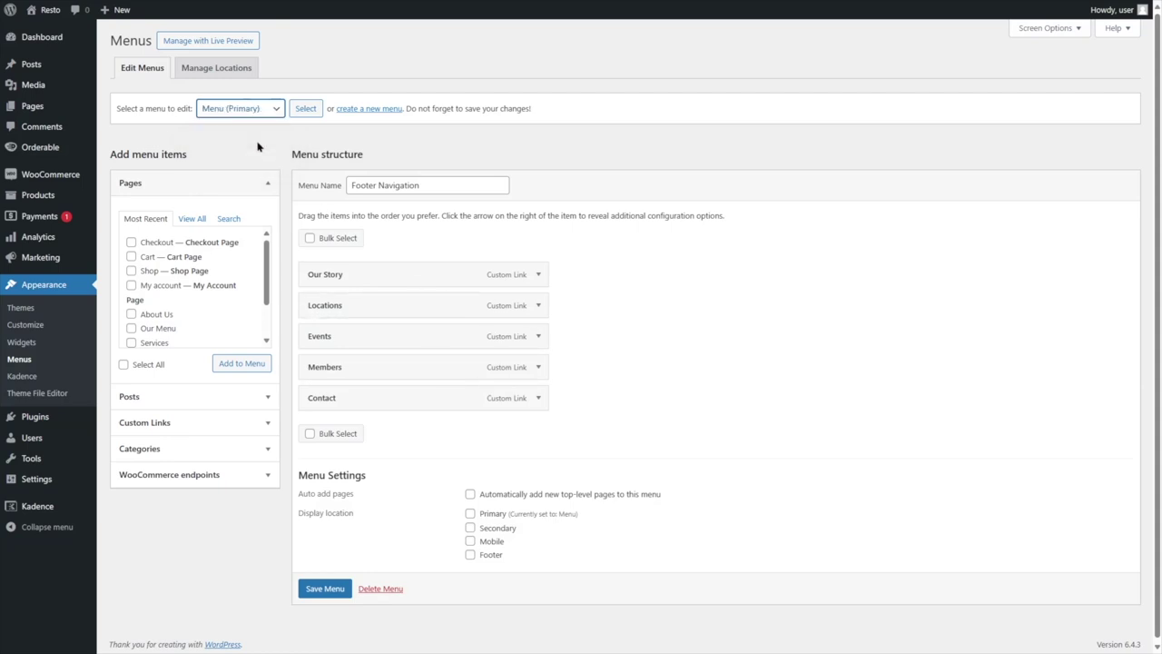
pyautogui.click(313, 114)
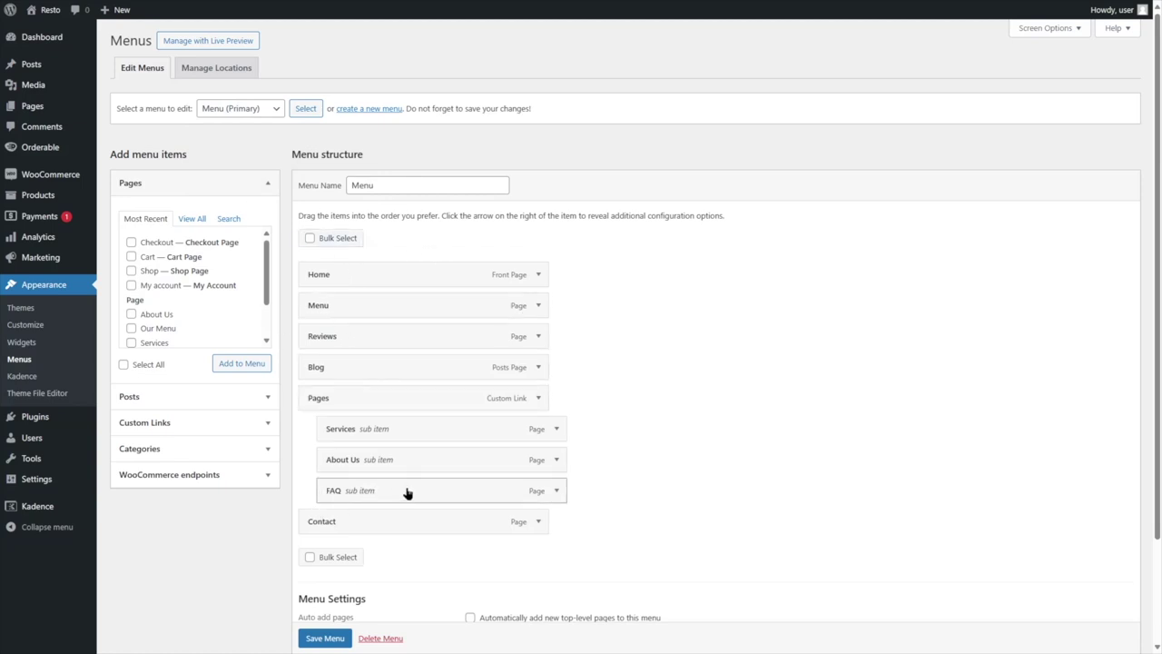
# - Remove the FAQ sub item under Pages from the primary menu
pyautogui.click(557, 491)
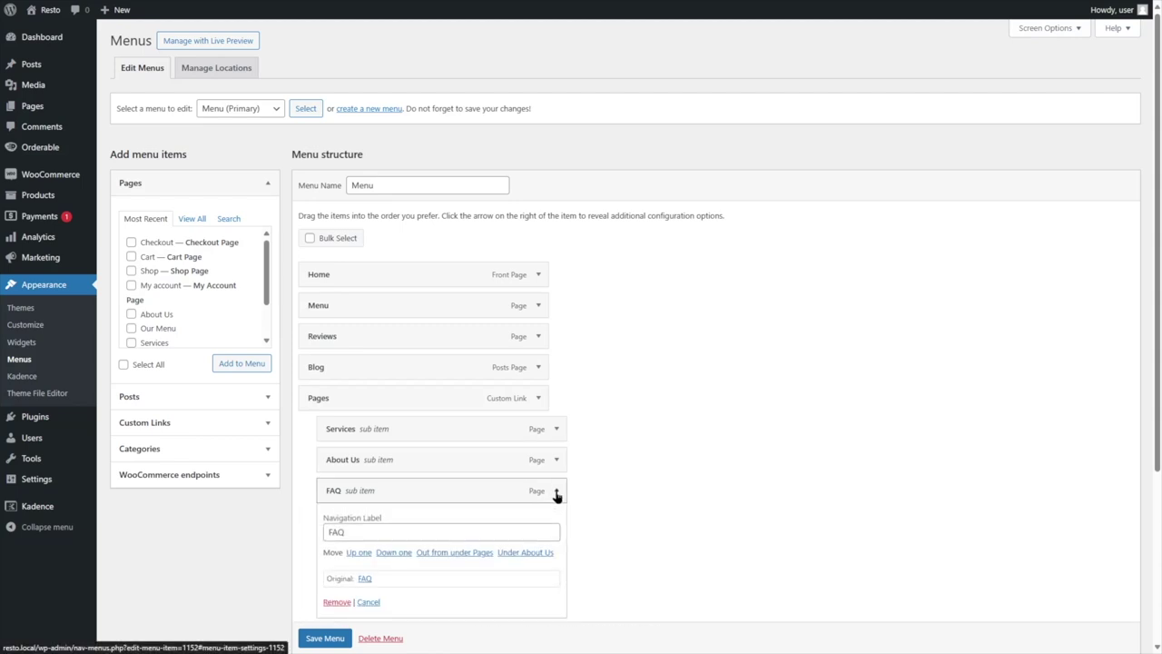
pyautogui.click(336, 602)
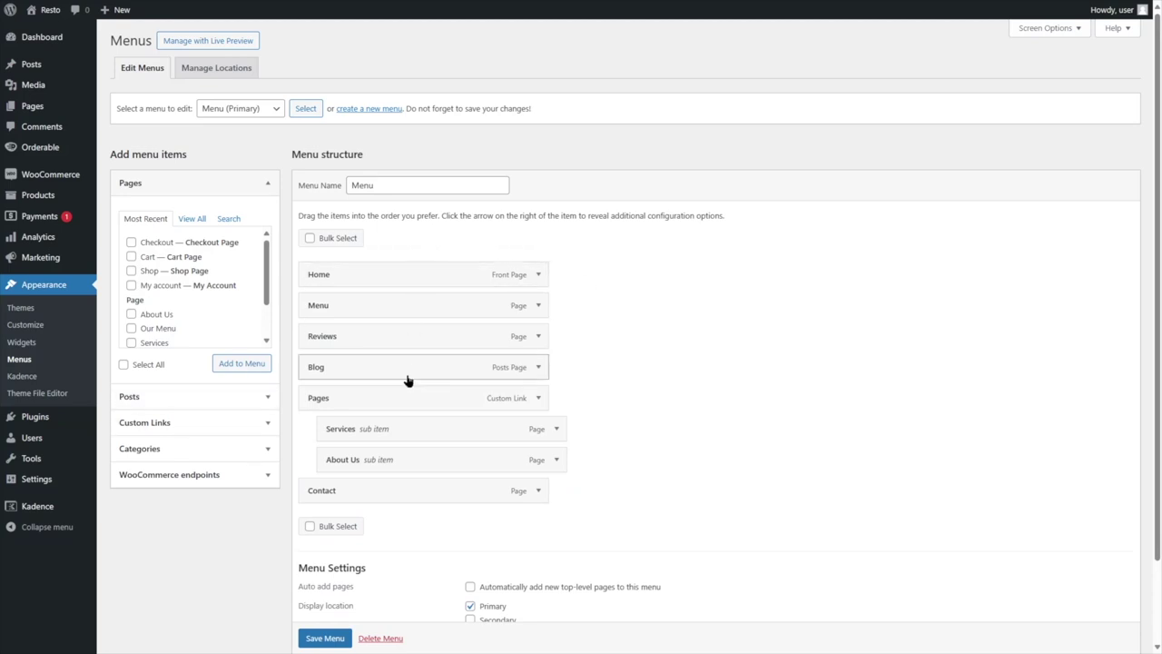
pyautogui.click(539, 368)
pyautogui.click(539, 369)
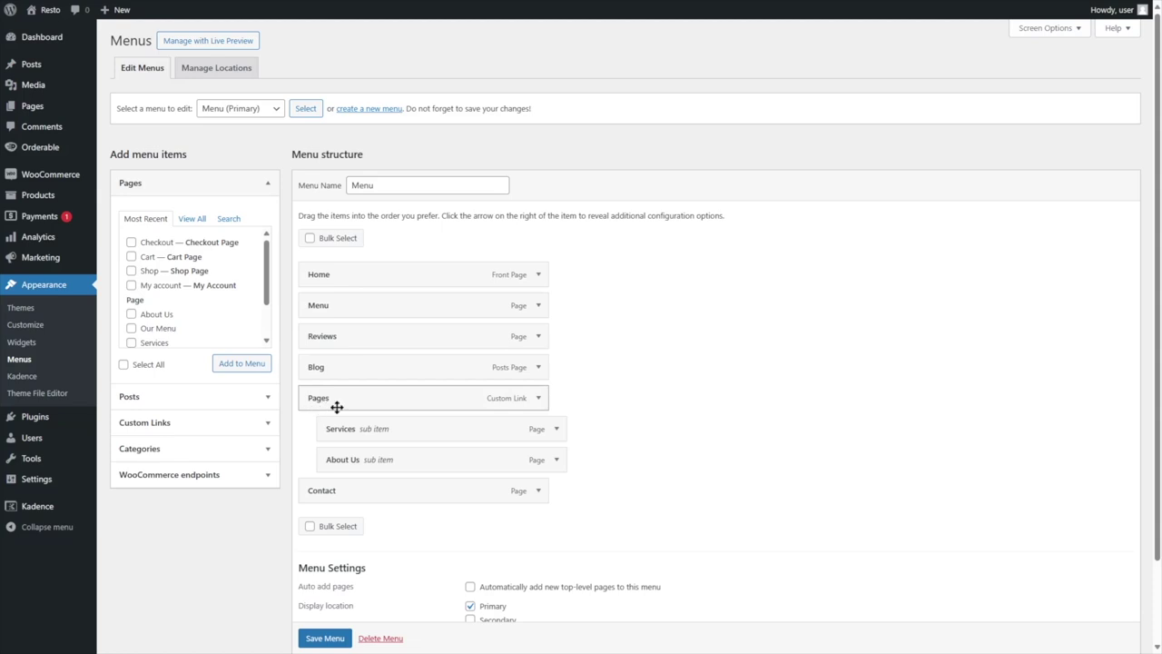
# - Try moving the Services and About Us items out from under Pages to the top level, and nest them back under Pages
pyautogui.moveTo(379, 433); pyautogui.dragTo(318, 438)
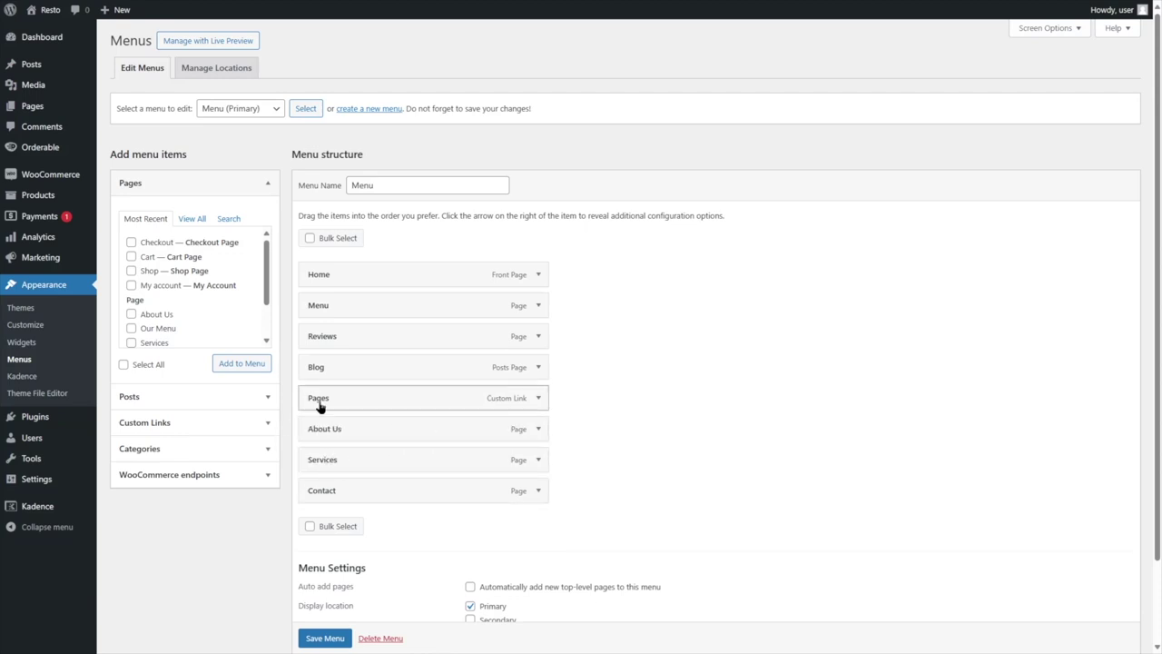
pyautogui.moveTo(320, 466); pyautogui.dragTo(347, 464)
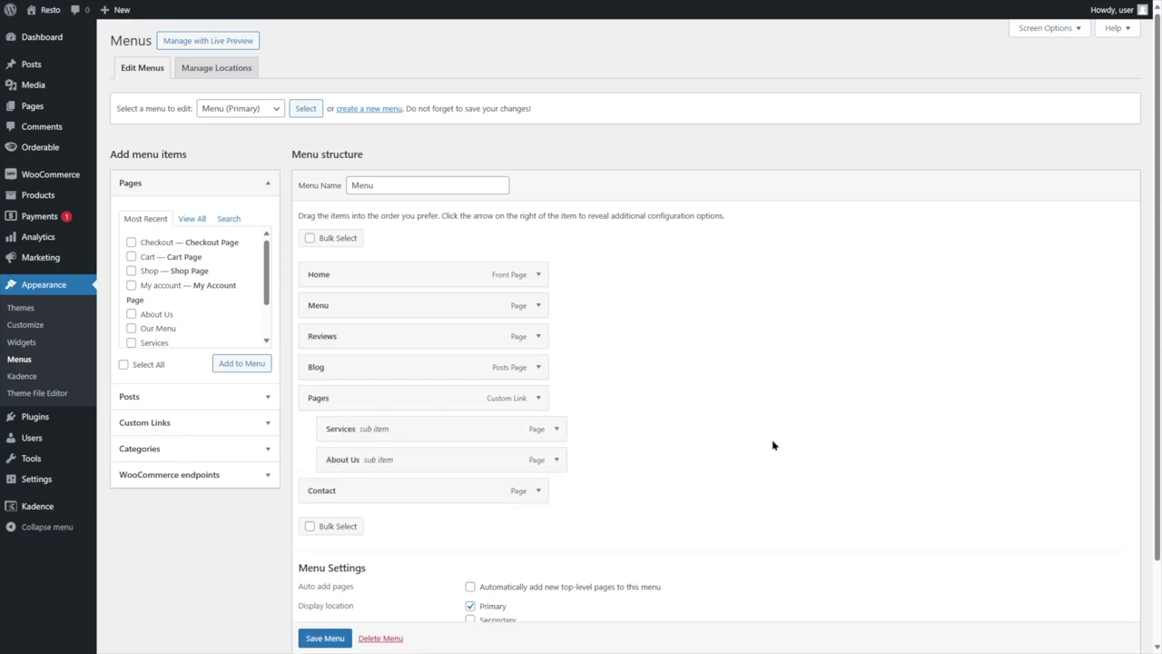
# - Save the primary menu and visit the live site to check the Pages submenu
pyautogui.click(323, 638)
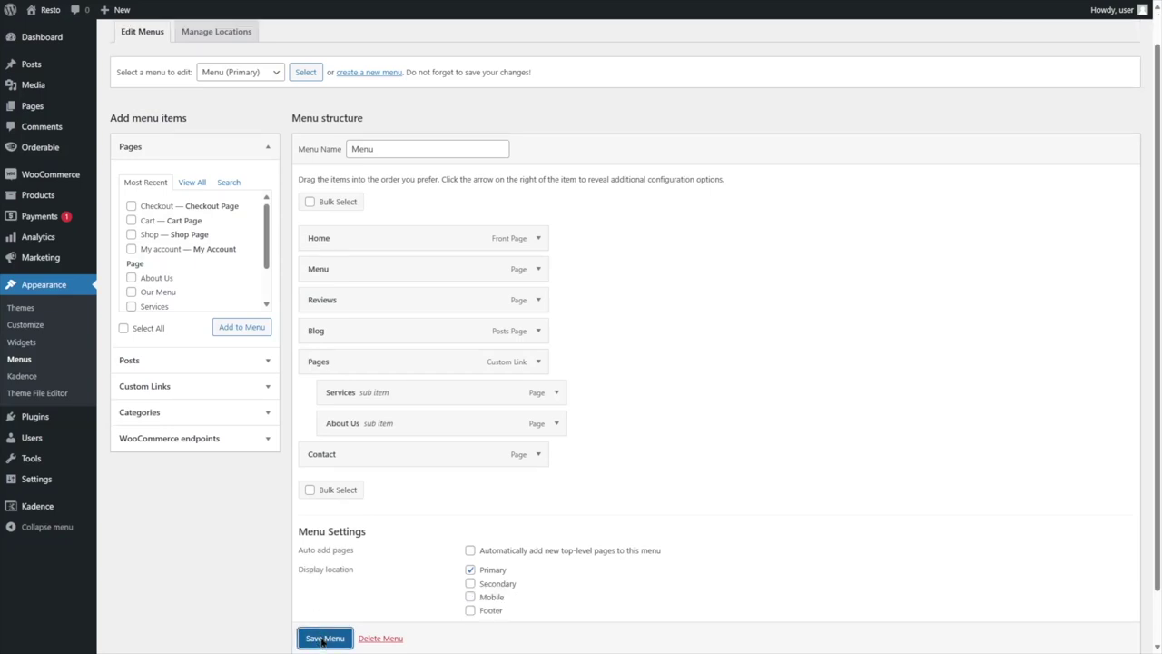
pyautogui.moveTo(50, 19)
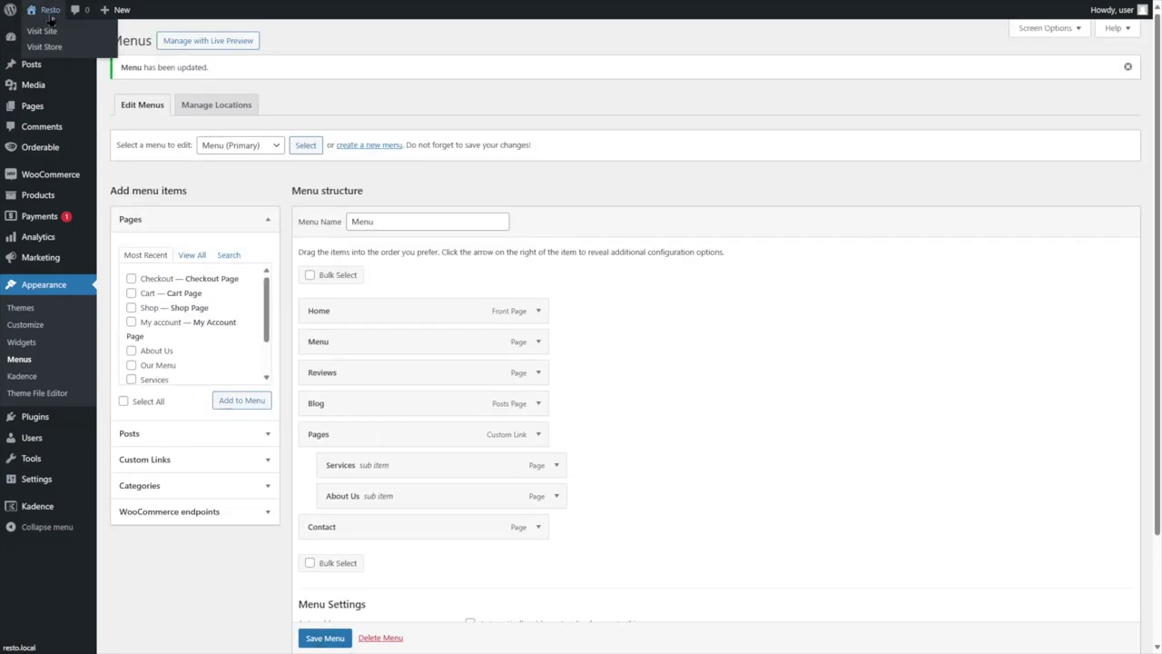
pyautogui.click(44, 31)
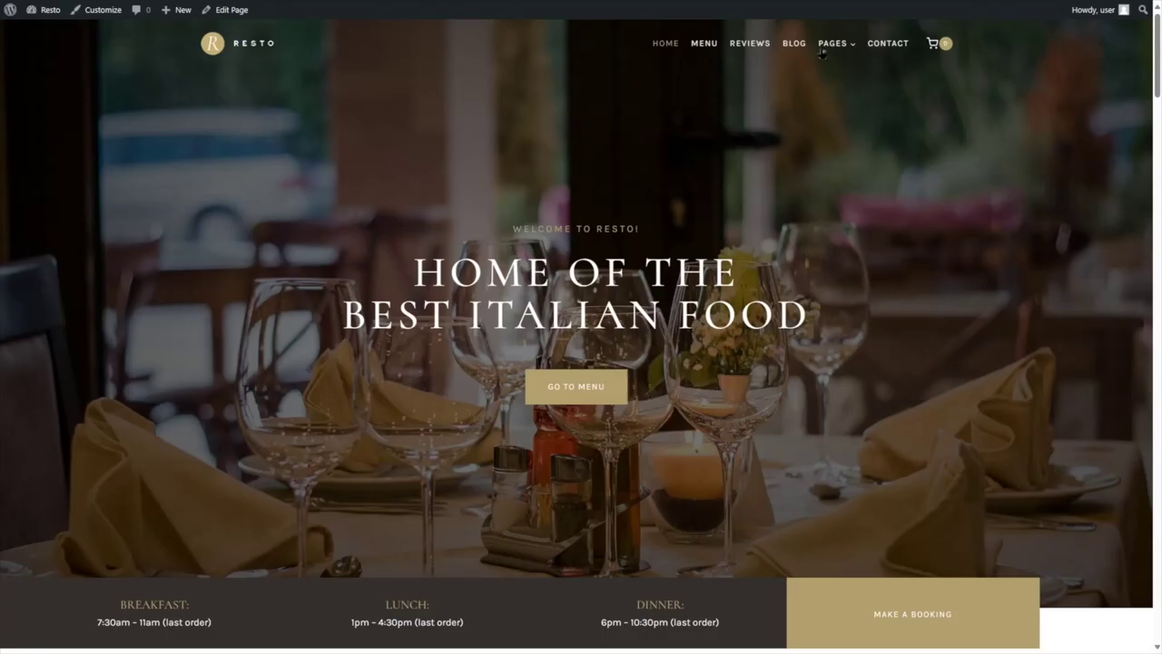
pyautogui.moveTo(837, 53)
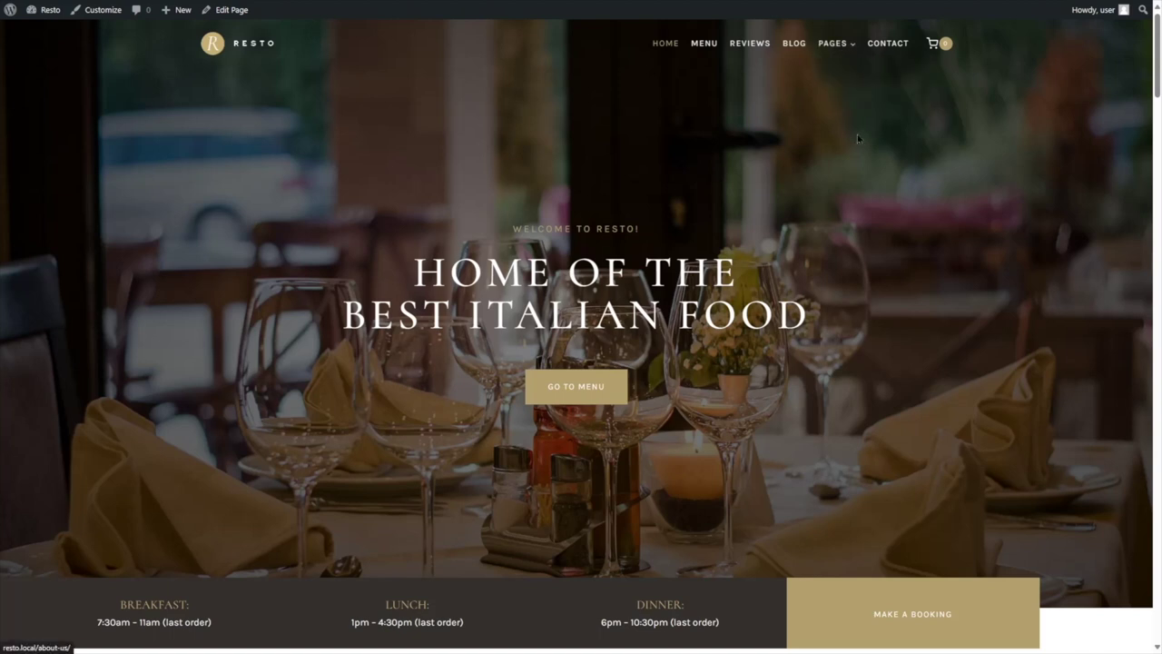
# - Go to the live Contact page, open it for editing, and review its contact details, form and map
pyautogui.click(876, 53)
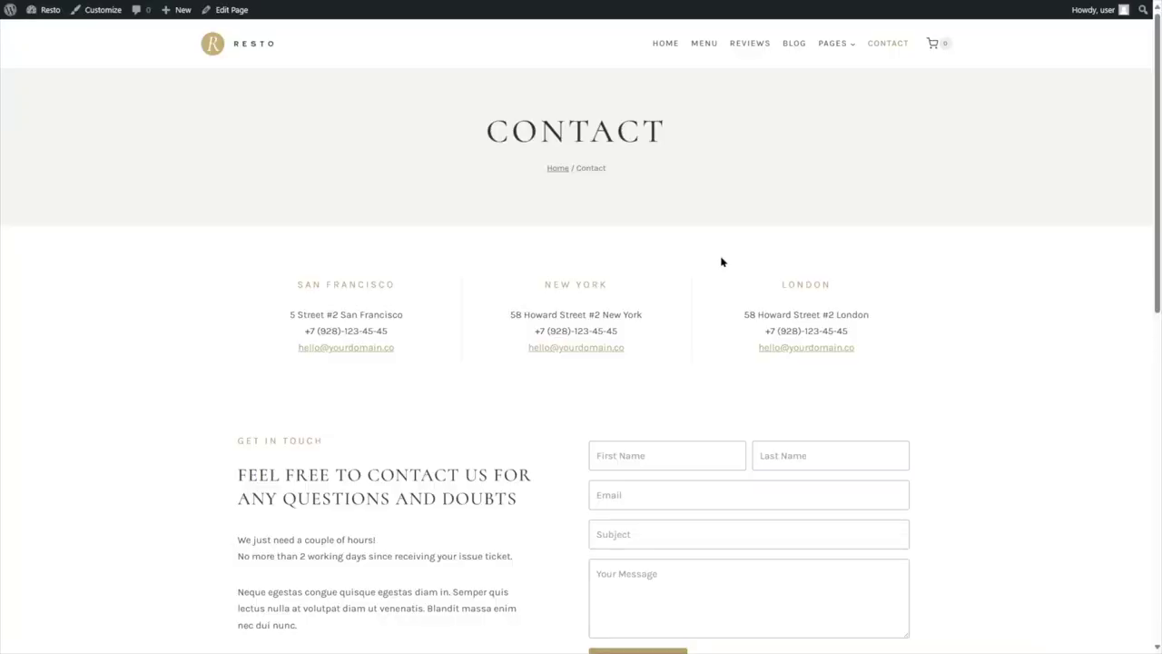
pyautogui.click(233, 11)
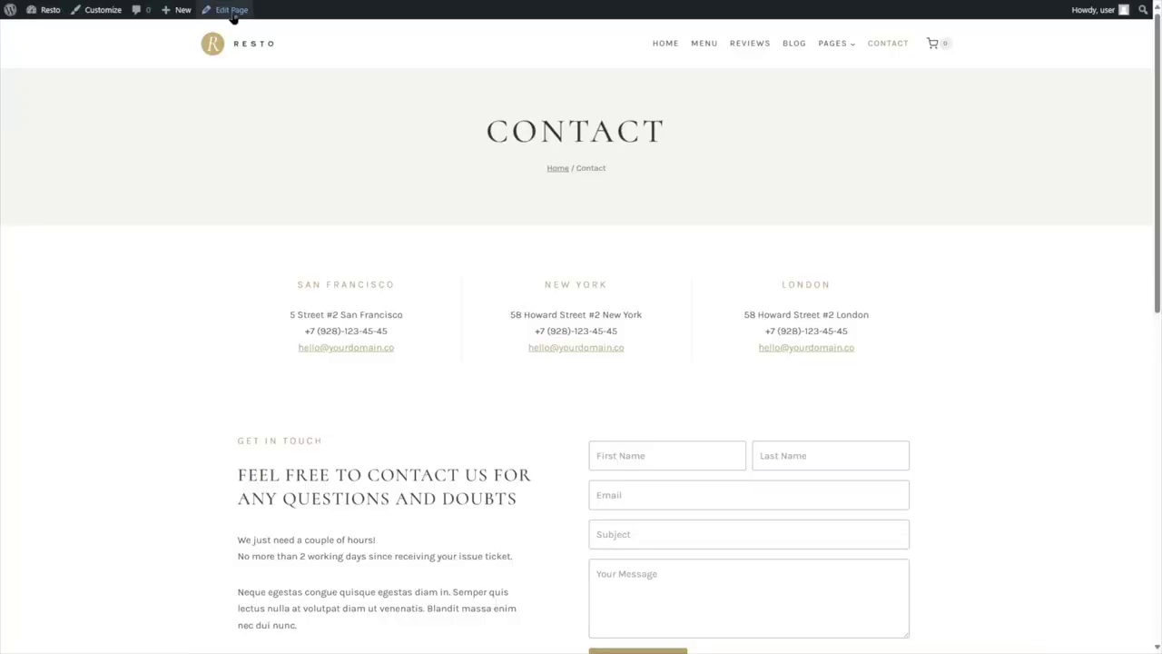
pyautogui.scroll(-3, 506, 321)
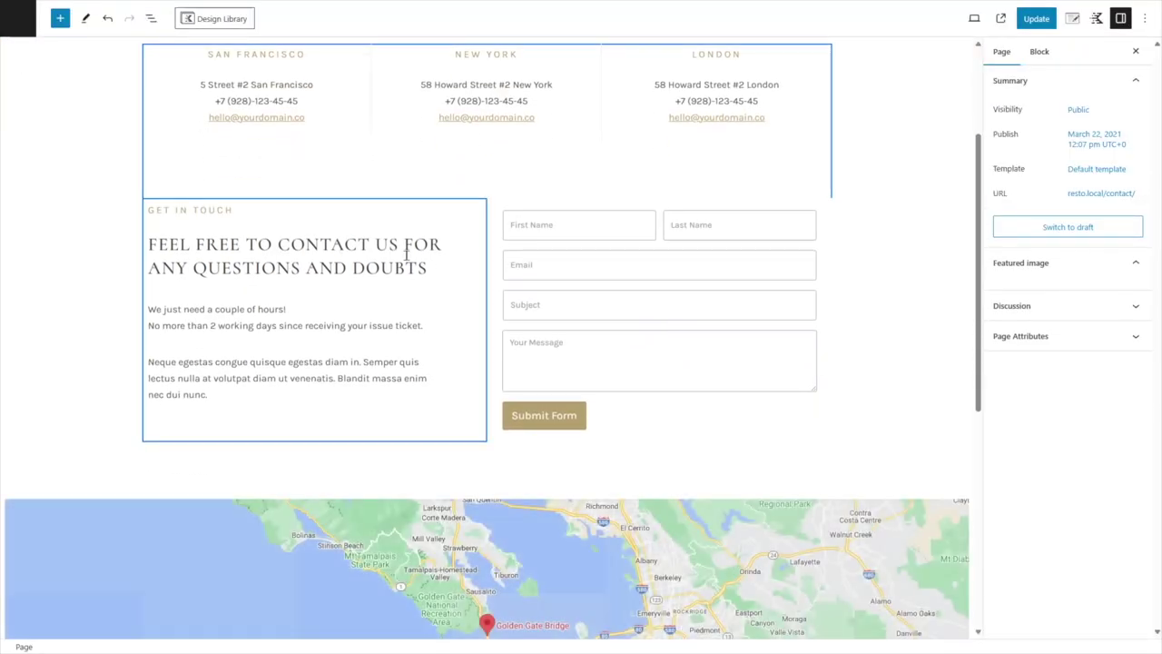
pyautogui.scroll(-4, 341, 233)
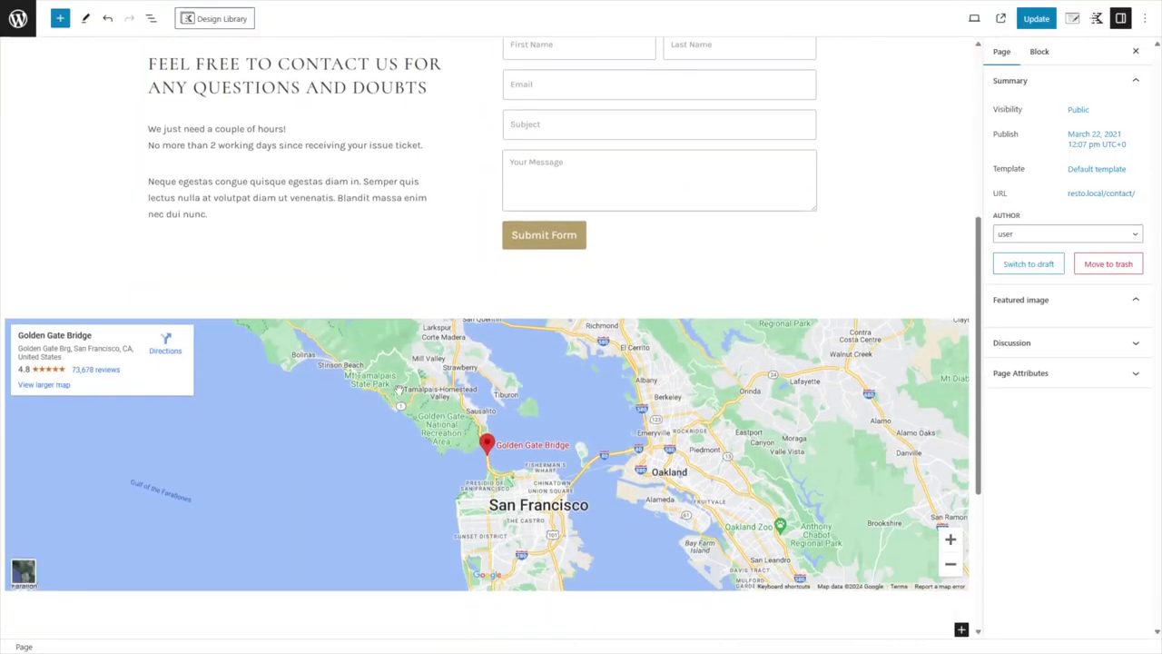
pyautogui.scroll(3, 497, 364)
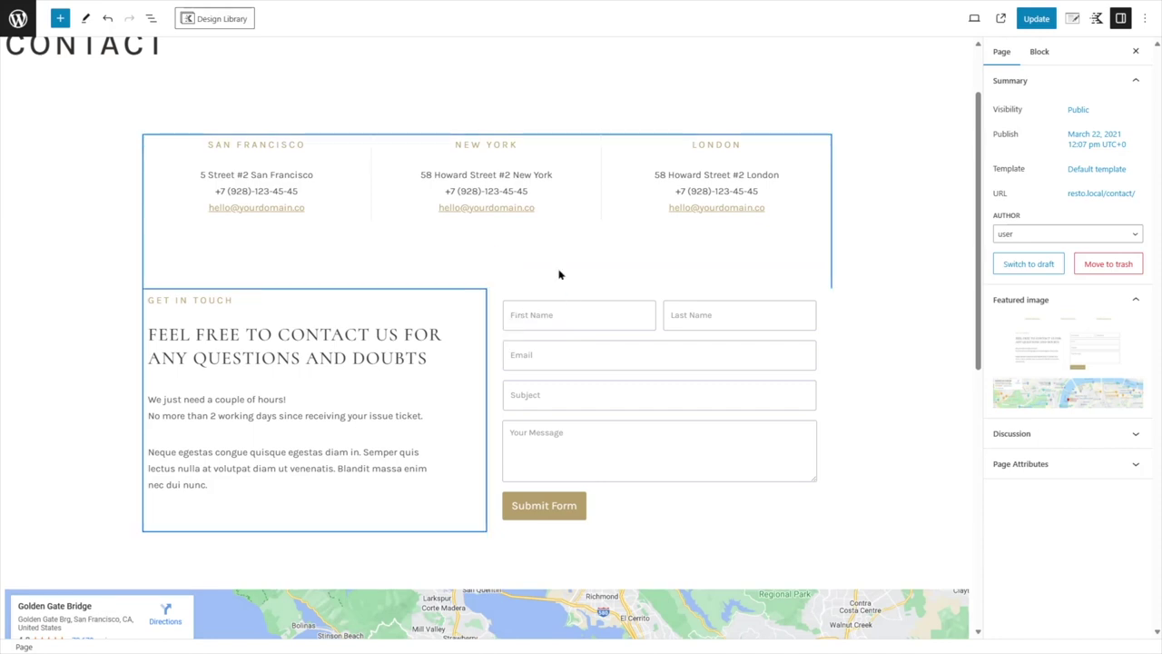
# - Examine the settings of the First Name and Last Name fields in the contact form, including their placeholders and column widths
pyautogui.click(586, 341)
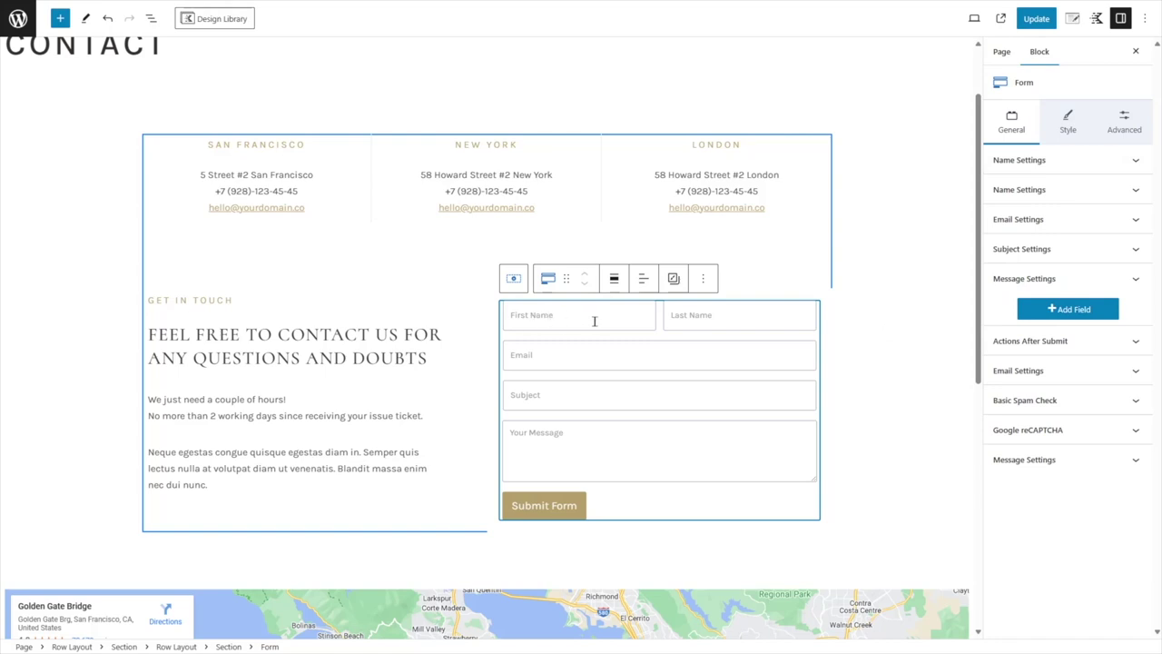
pyautogui.click(1134, 162)
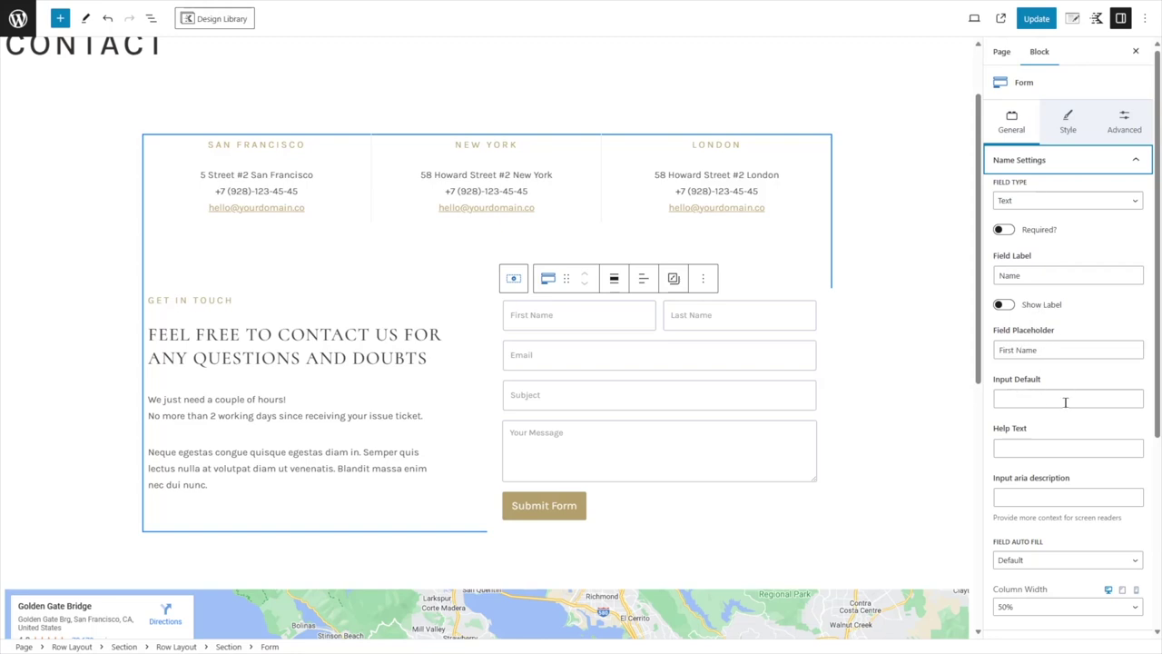
pyautogui.scroll(-2, 1026, 543)
pyautogui.scroll(2, 1046, 565)
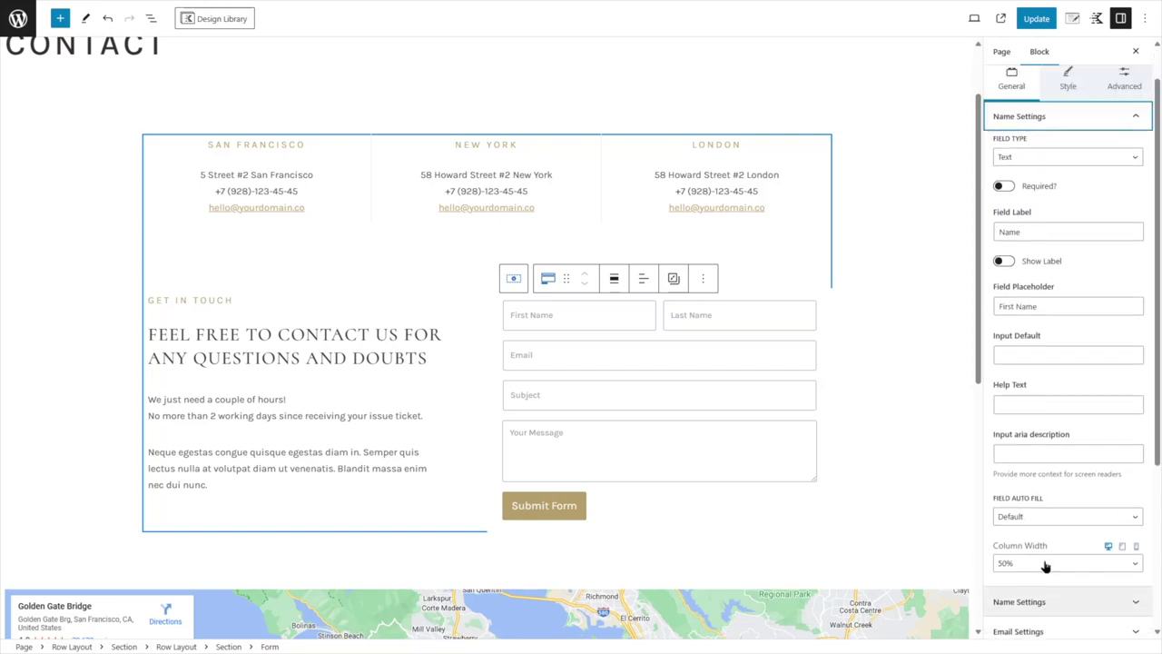
pyautogui.click(1069, 166)
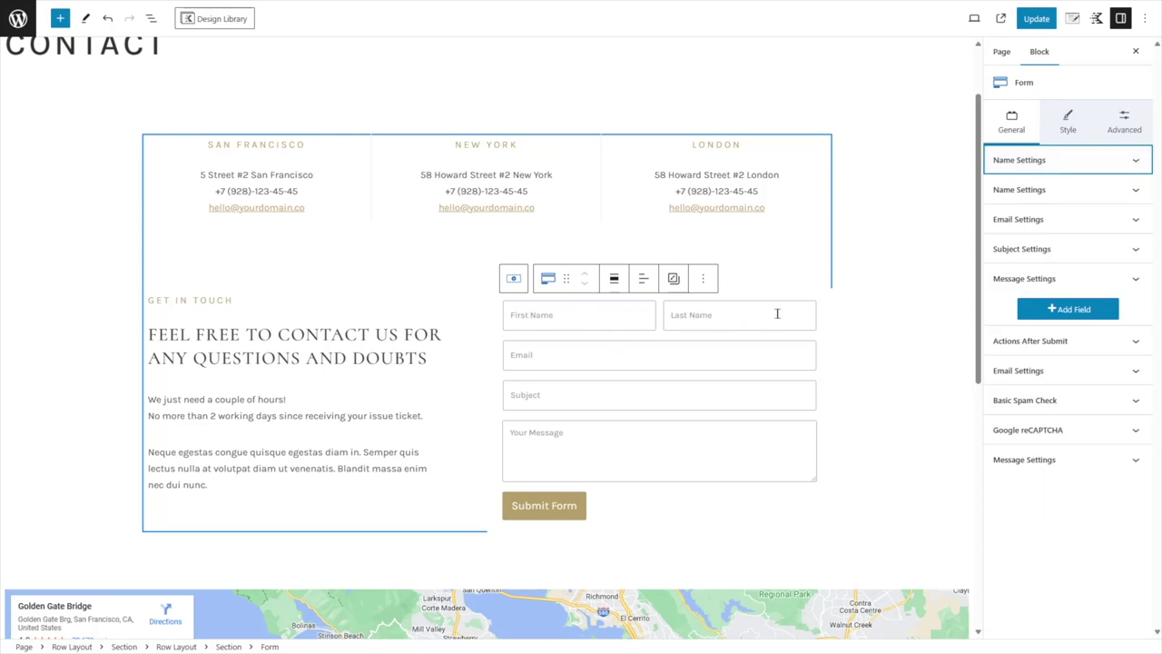
pyautogui.click(1070, 188)
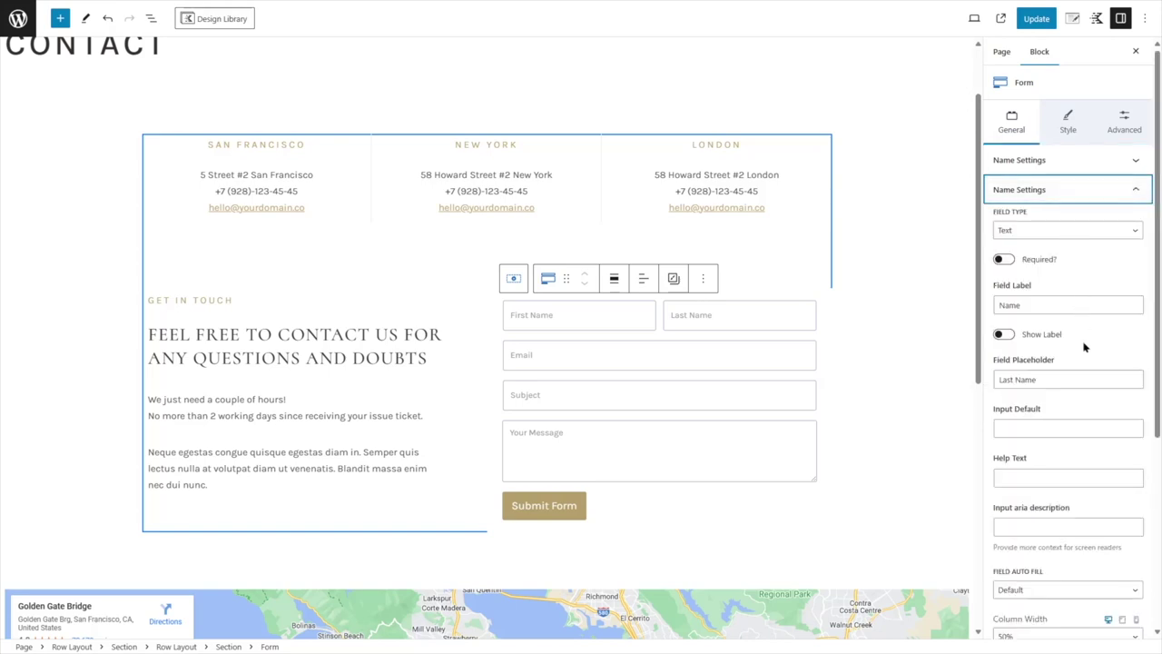
pyautogui.scroll(-4, 1074, 259)
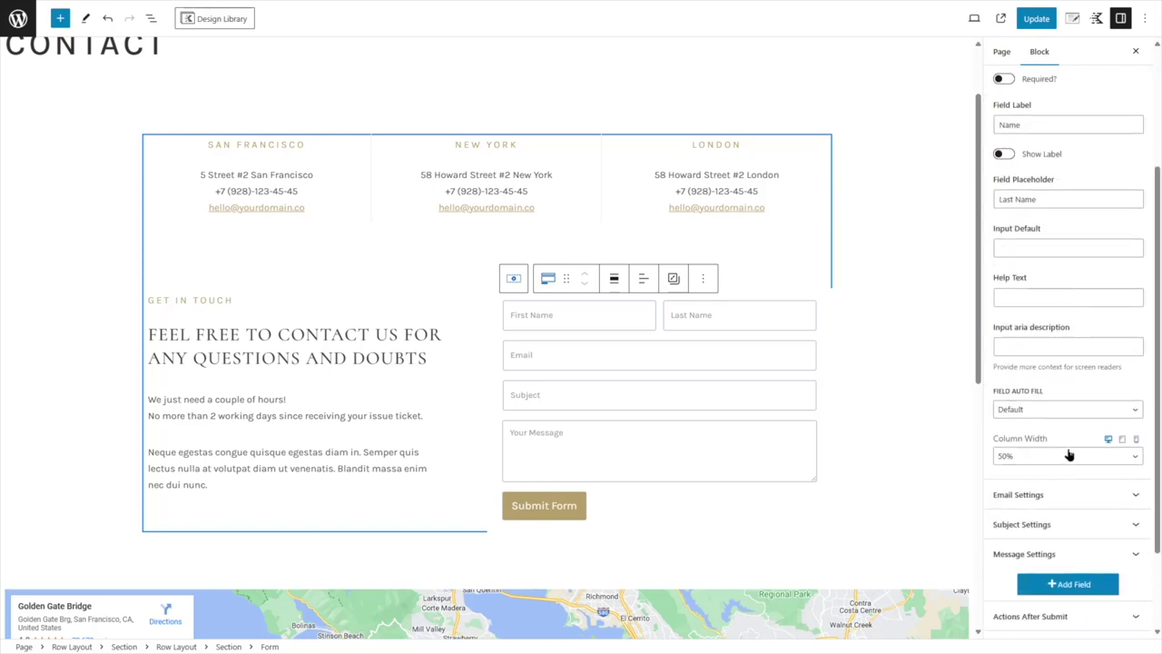
pyautogui.scroll(2, 1071, 450)
pyautogui.click(1047, 189)
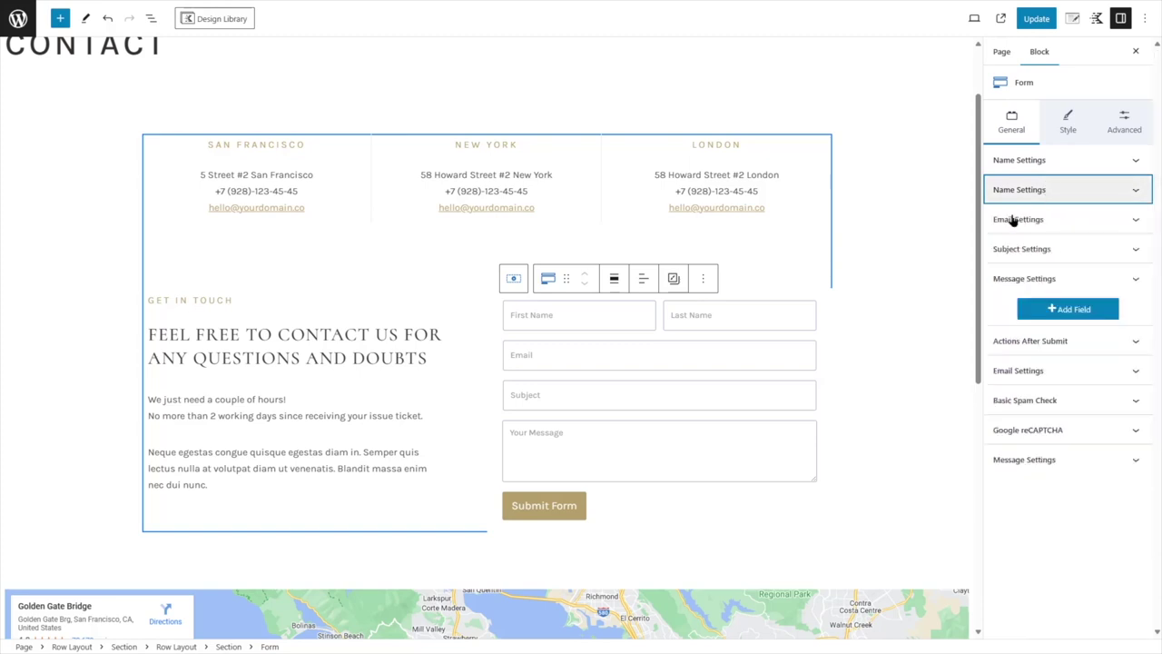
# - Delete the Last Name field from the contact form and set the First Name field's column width to 100%
pyautogui.click(767, 311)
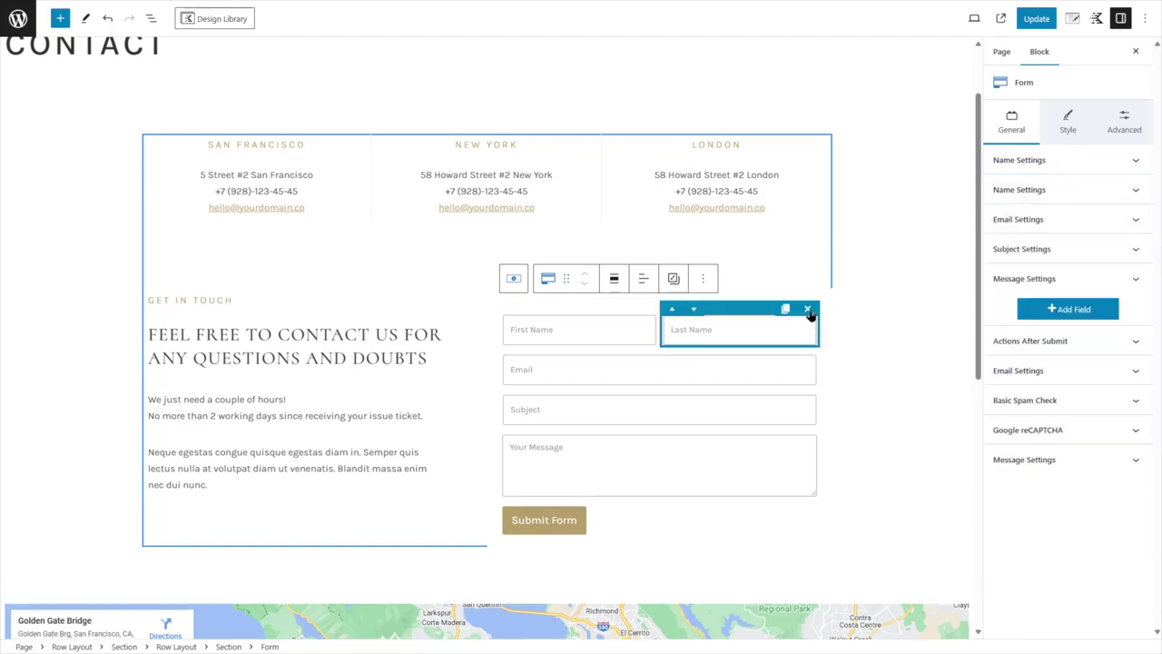
pyautogui.click(809, 310)
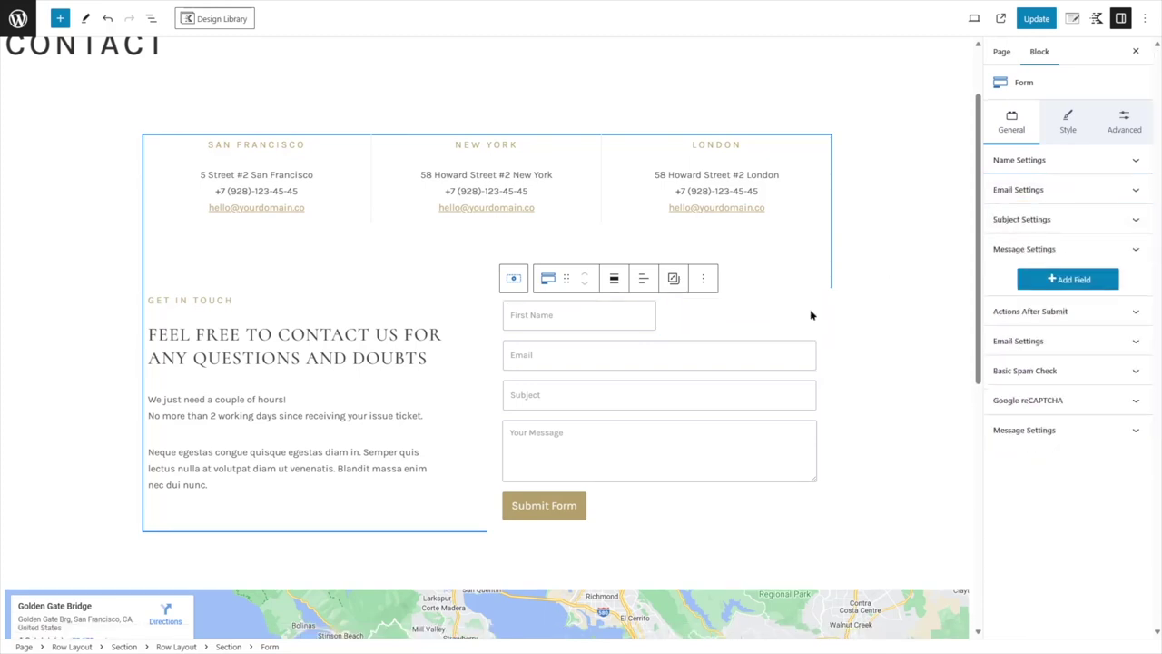
pyautogui.click(617, 319)
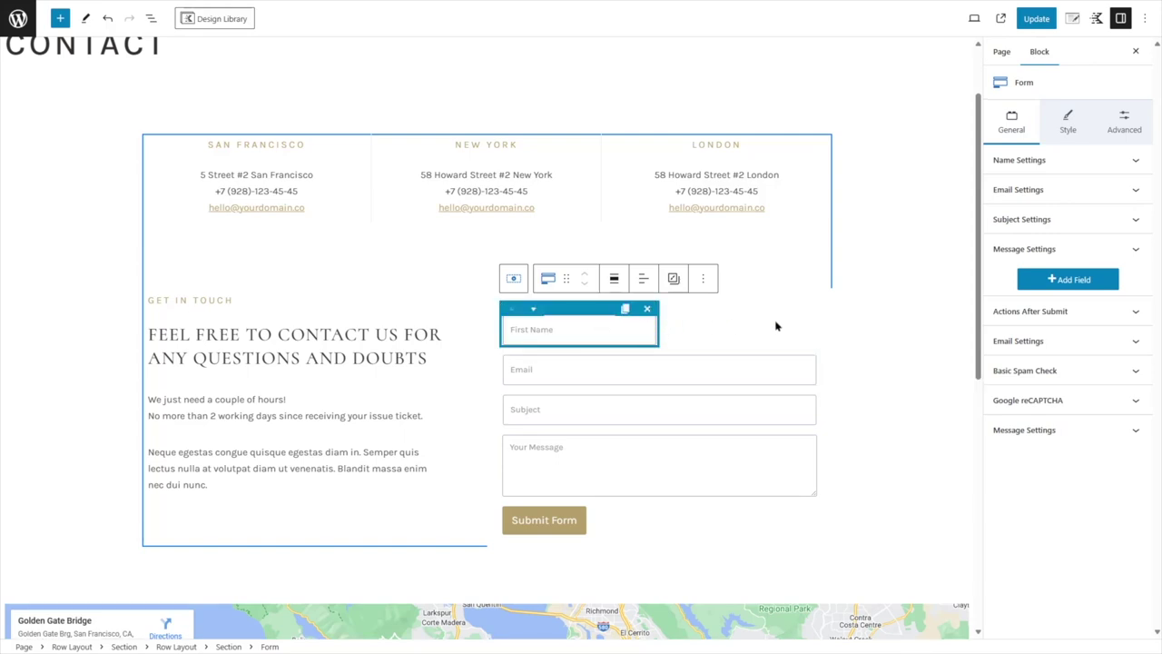
pyautogui.click(1135, 161)
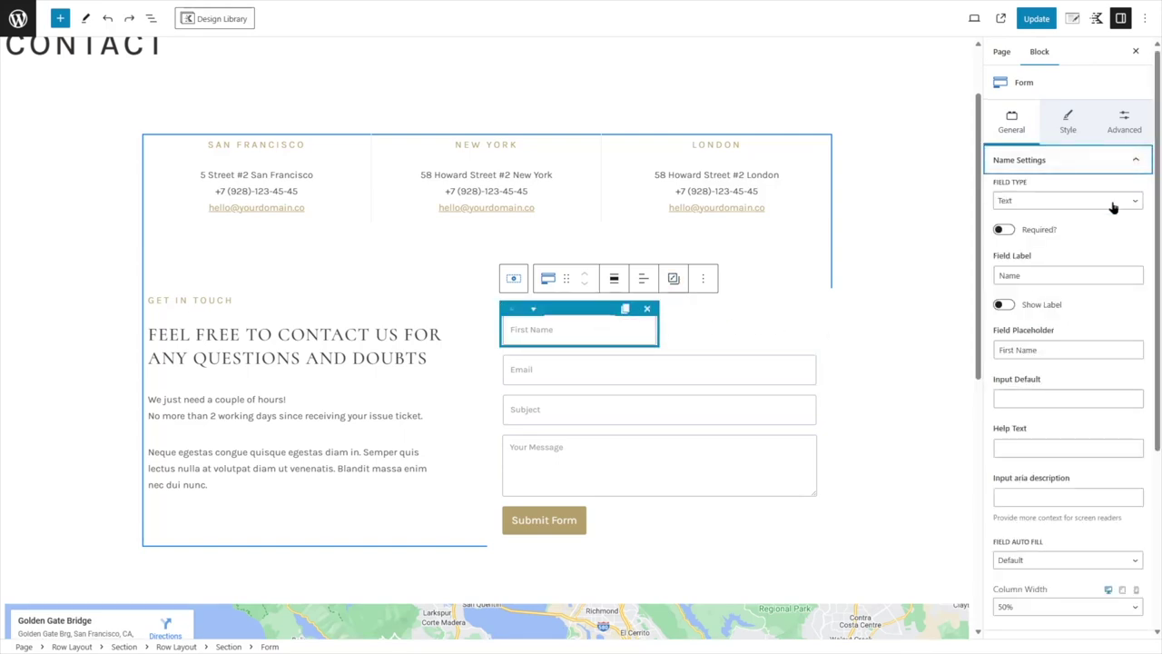
pyautogui.scroll(-4, 1113, 208)
pyautogui.click(1045, 426)
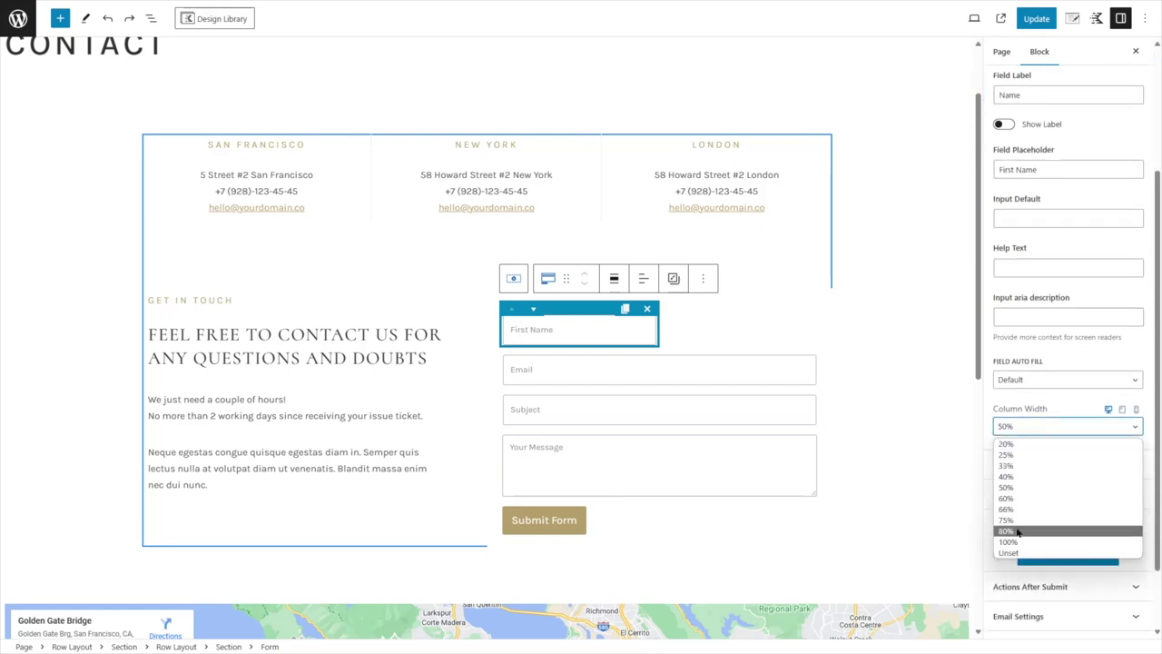
pyautogui.click(1010, 542)
pyautogui.click(616, 366)
pyautogui.click(618, 318)
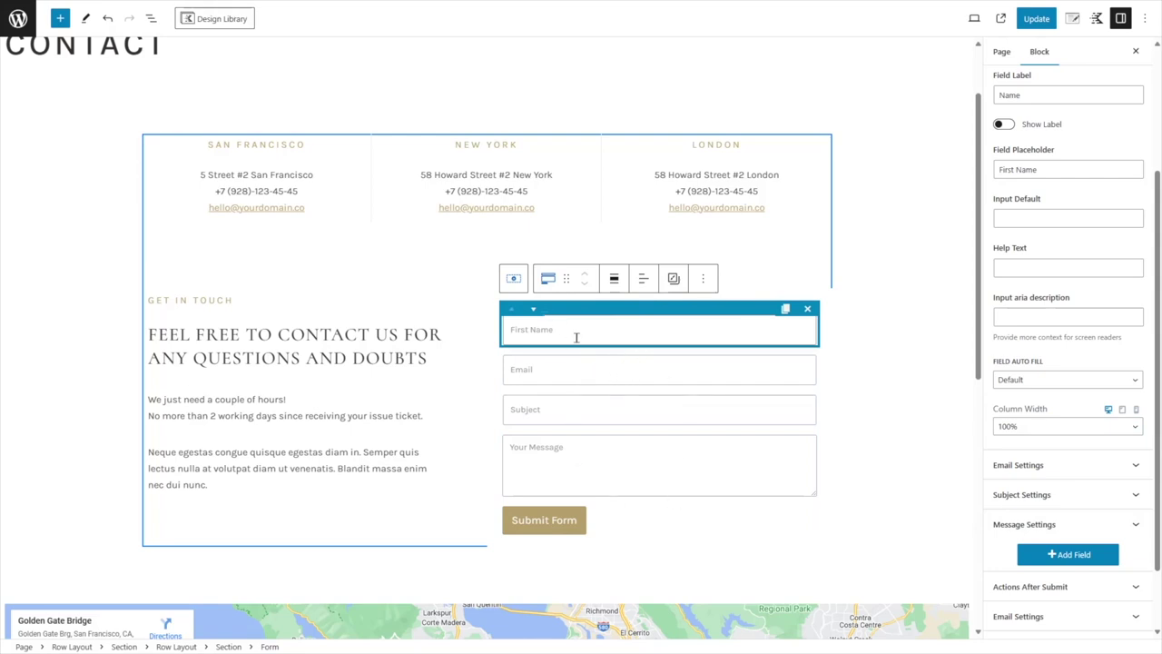
pyautogui.scroll(3, 1099, 163)
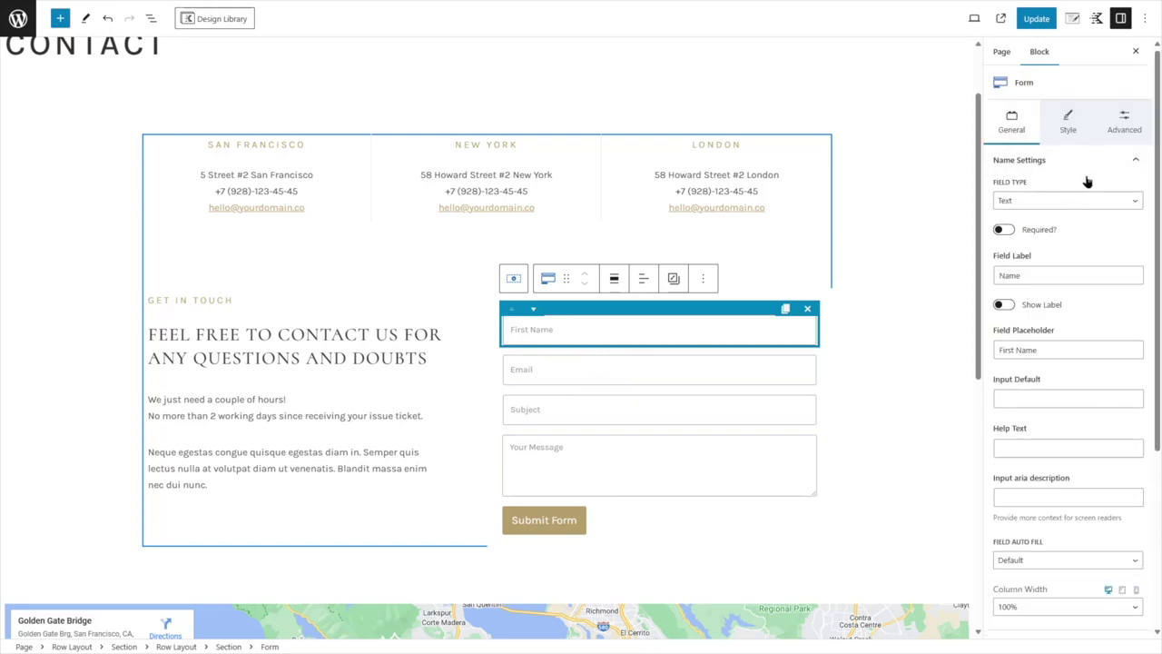
pyautogui.click(1093, 167)
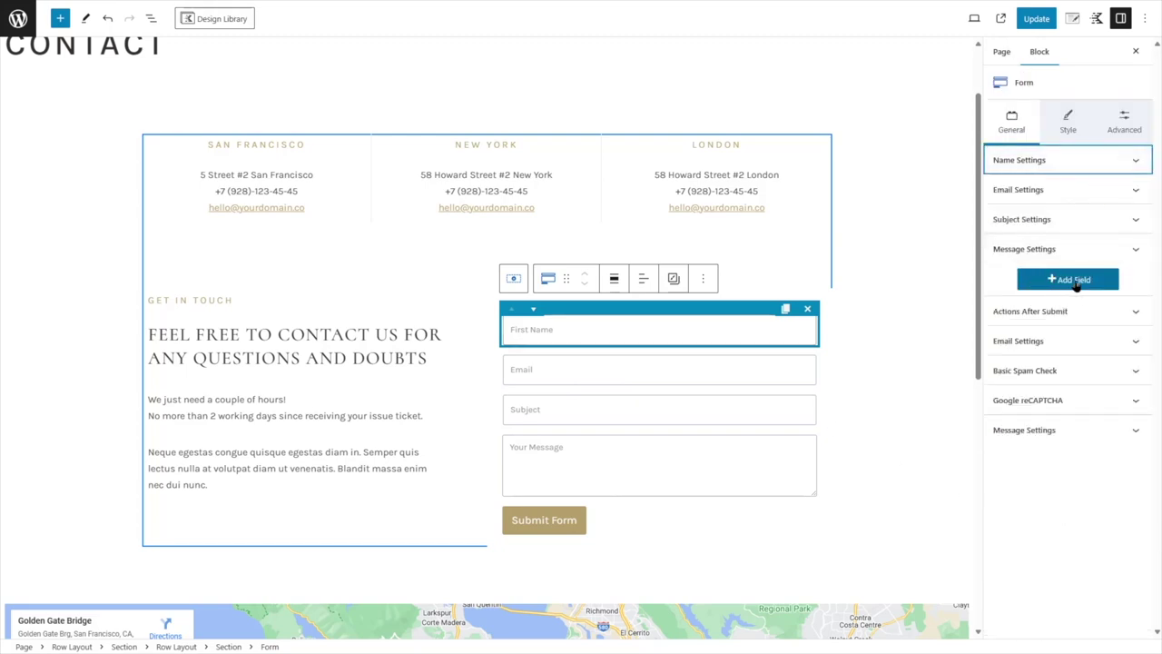
# - Add a text field to the contact form with "Your Order" as both placeholder and label, and hide the label
pyautogui.click(1075, 282)
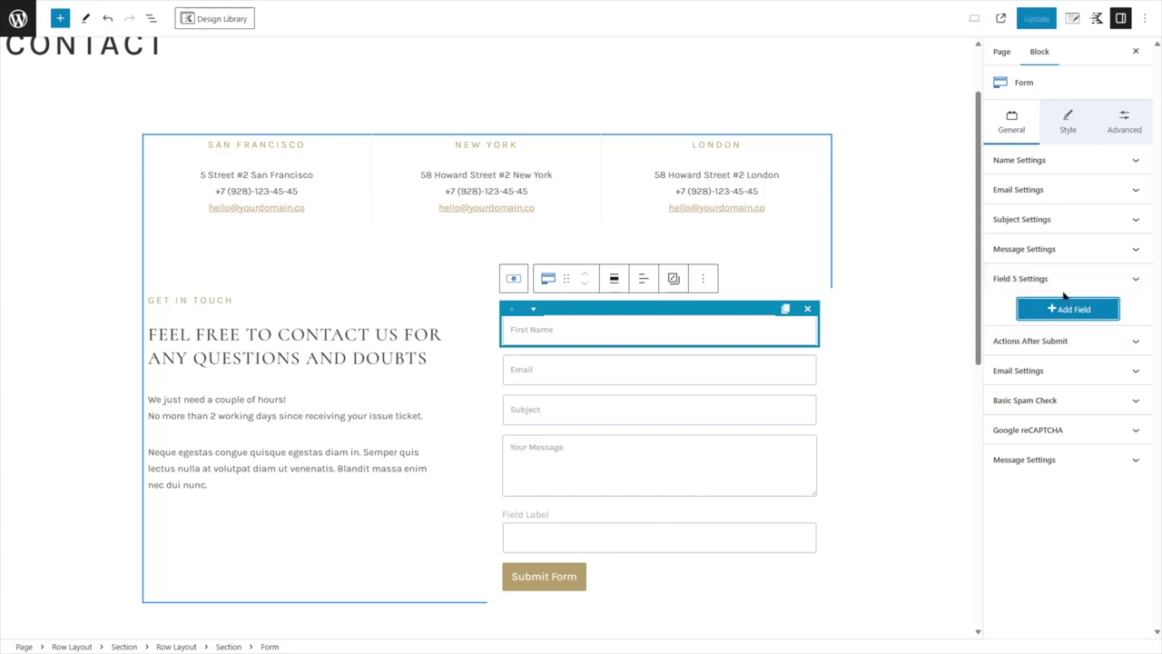
pyautogui.click(1126, 278)
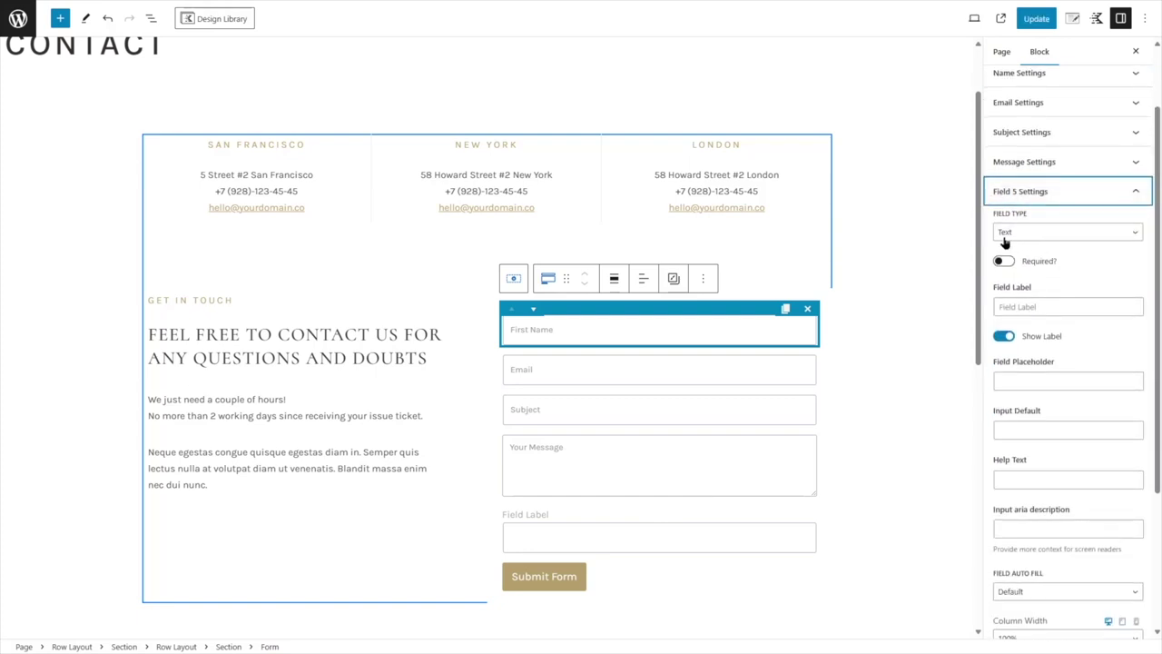
pyautogui.click(1050, 307)
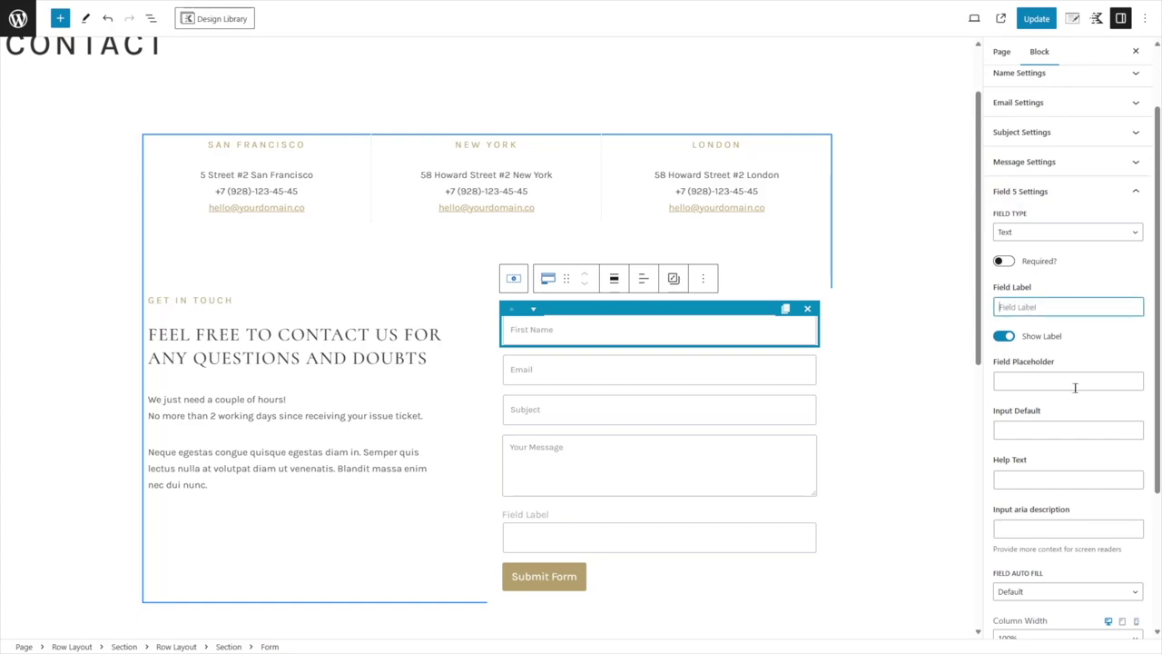
pyautogui.click(1035, 387)
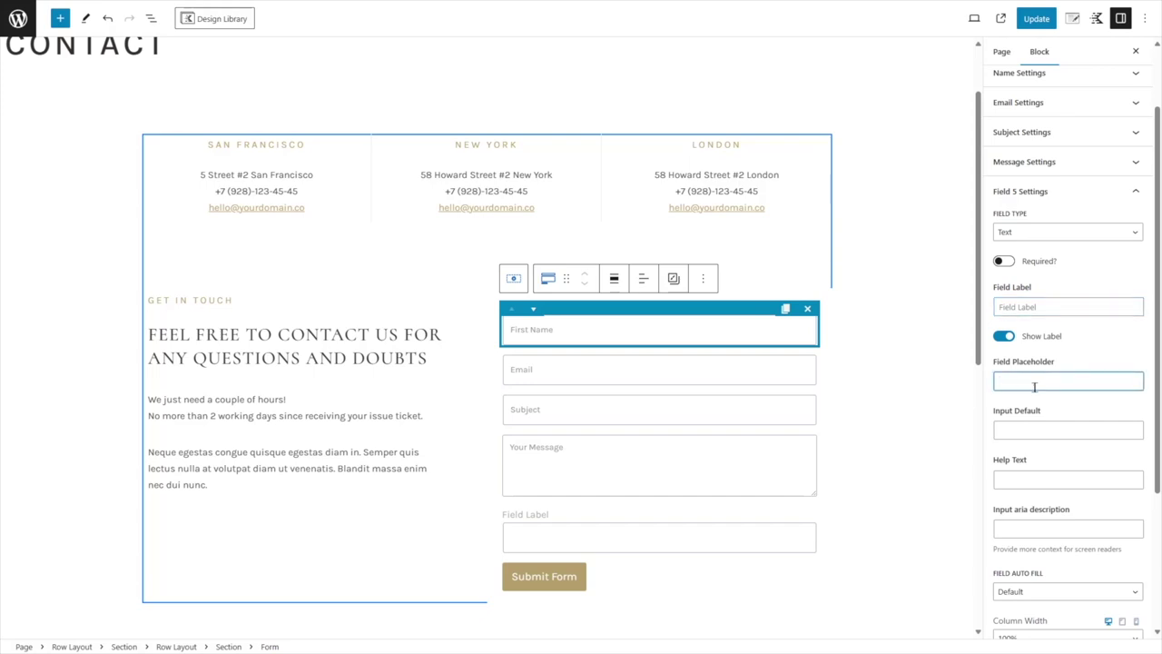
pyautogui.write('Your Order')
pyautogui.click(1032, 306)
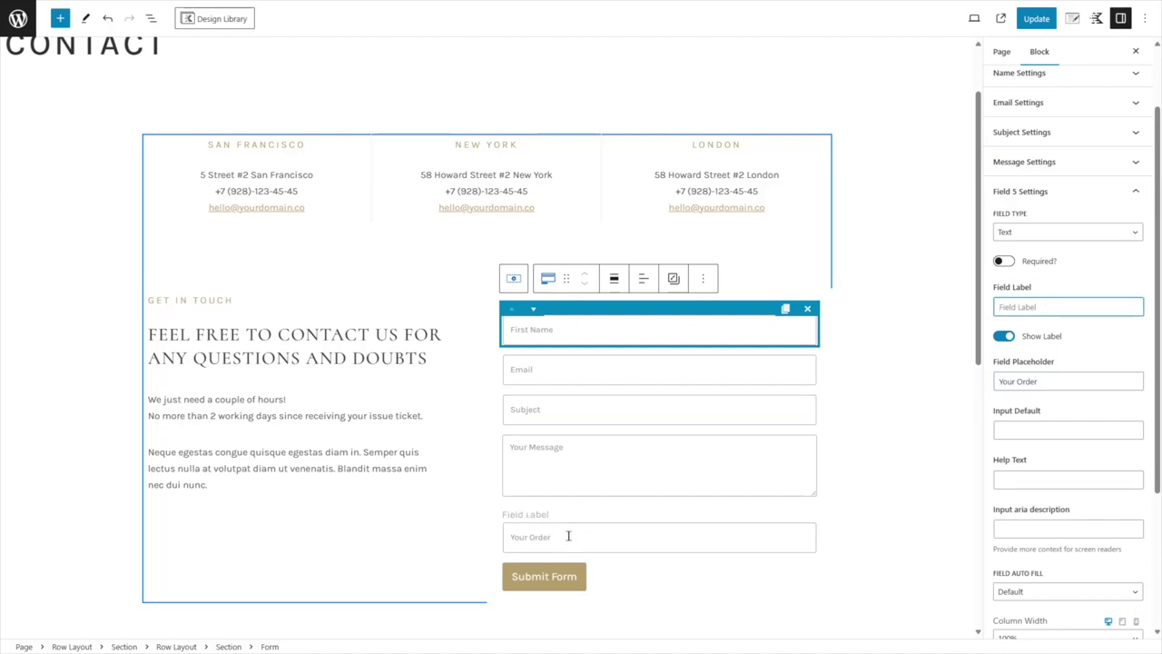
pyautogui.write('Your Order')
pyautogui.click(1003, 336)
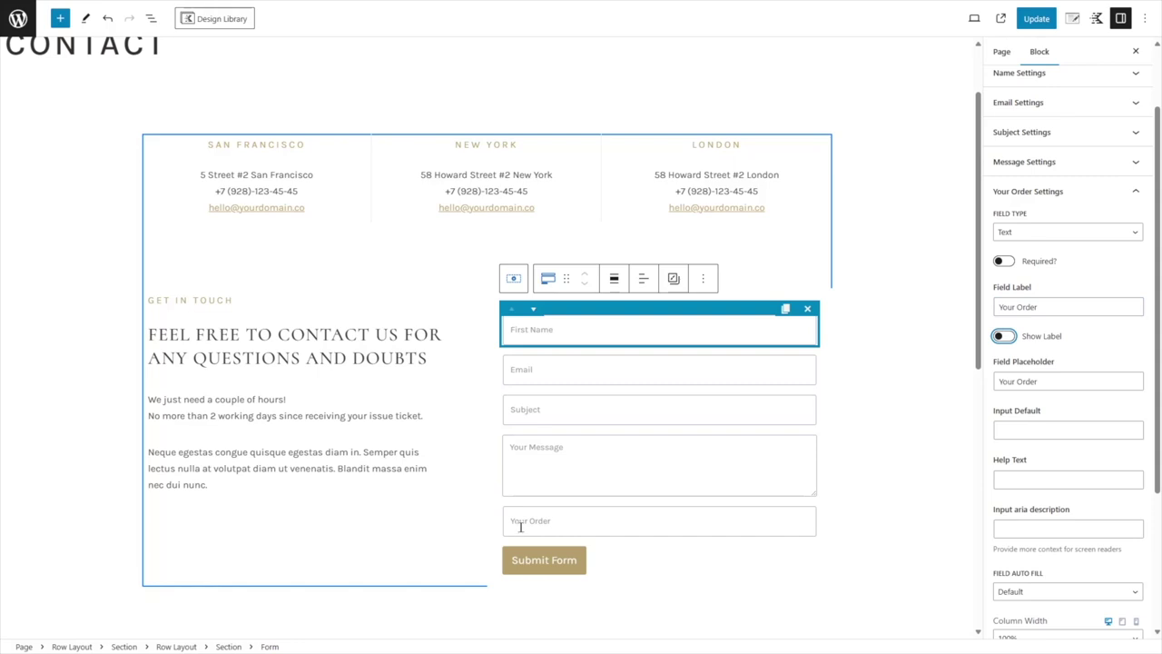
# - Move the Your Order field above the Your Message field and make it required
pyautogui.click(550, 524)
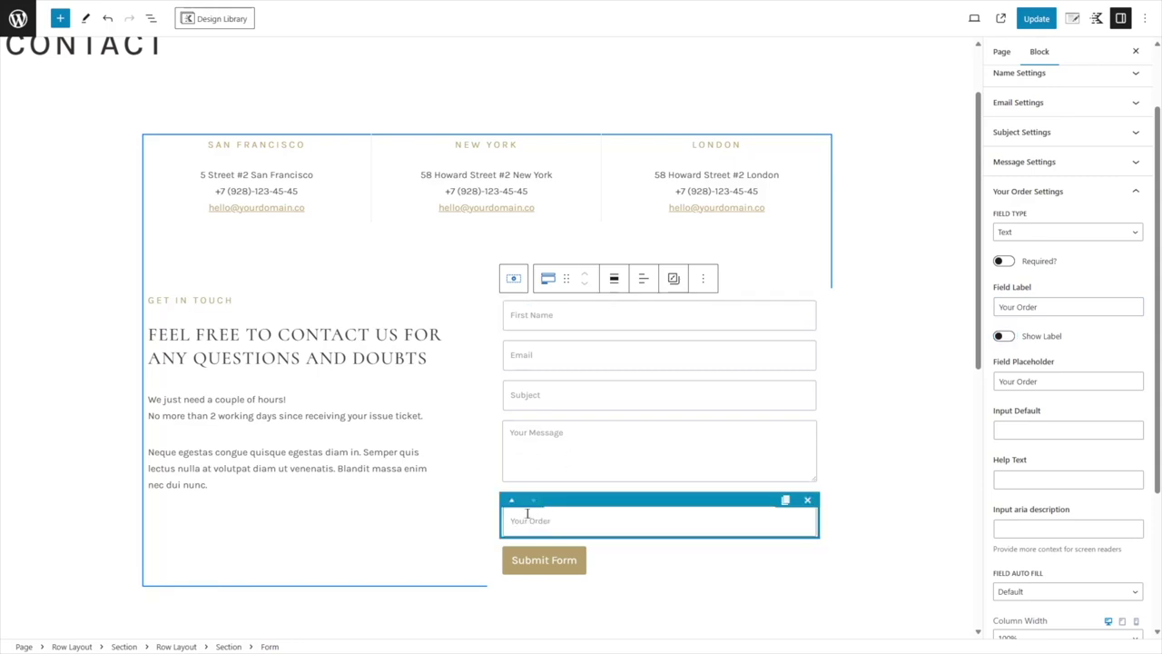
pyautogui.click(513, 502)
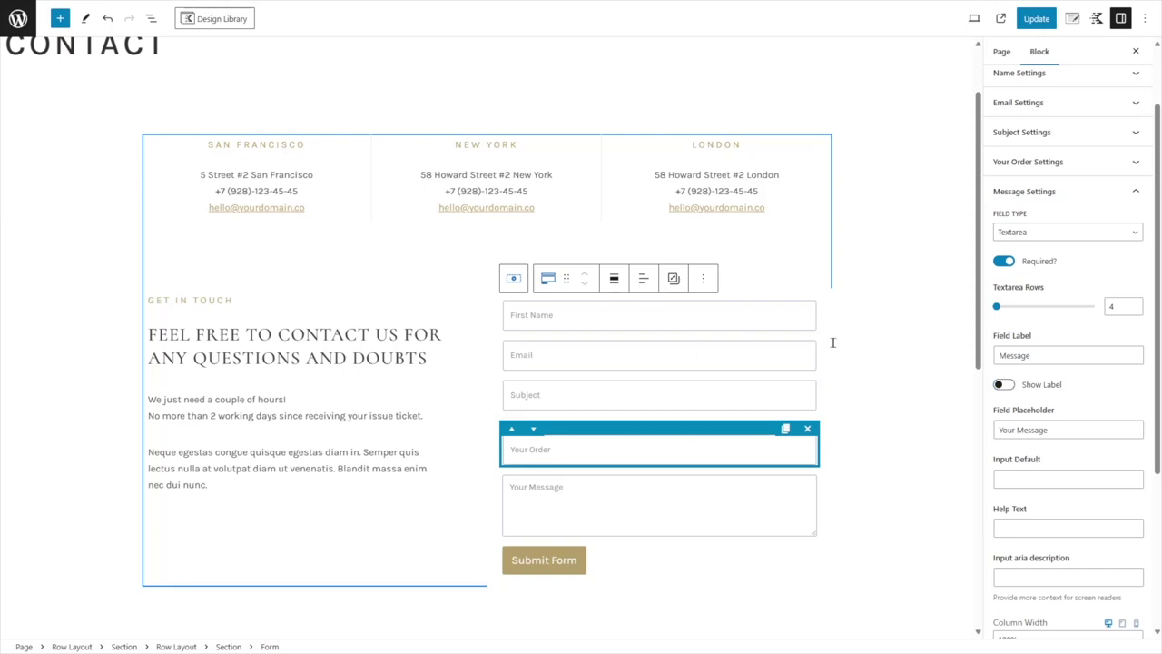
pyautogui.click(1056, 193)
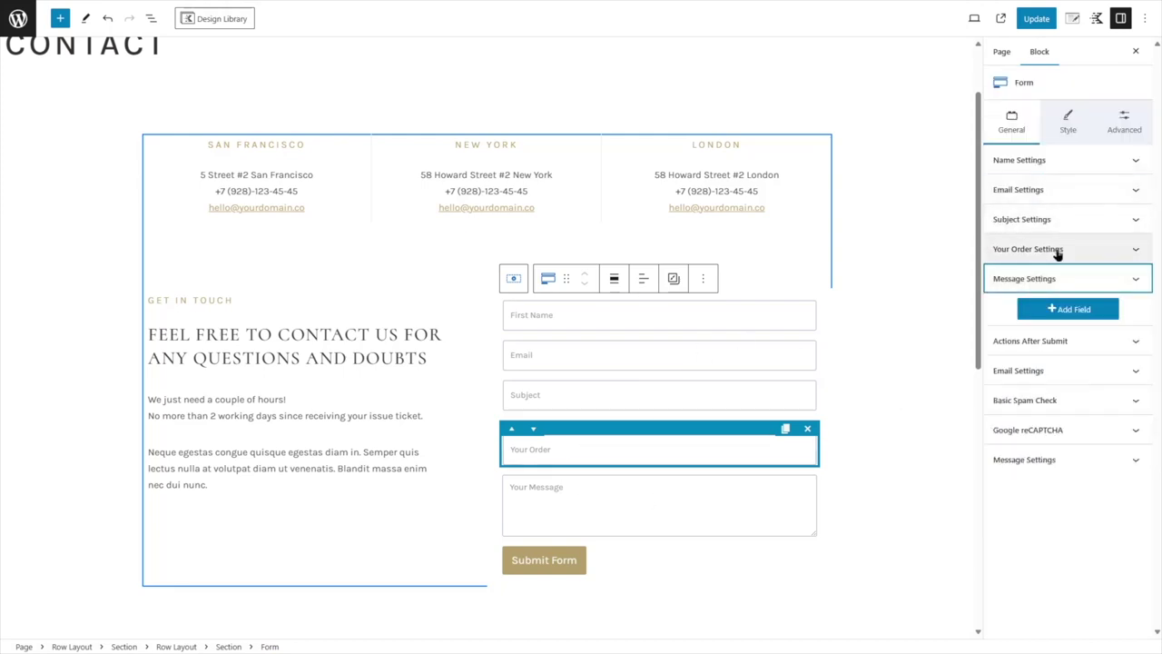
pyautogui.click(1056, 250)
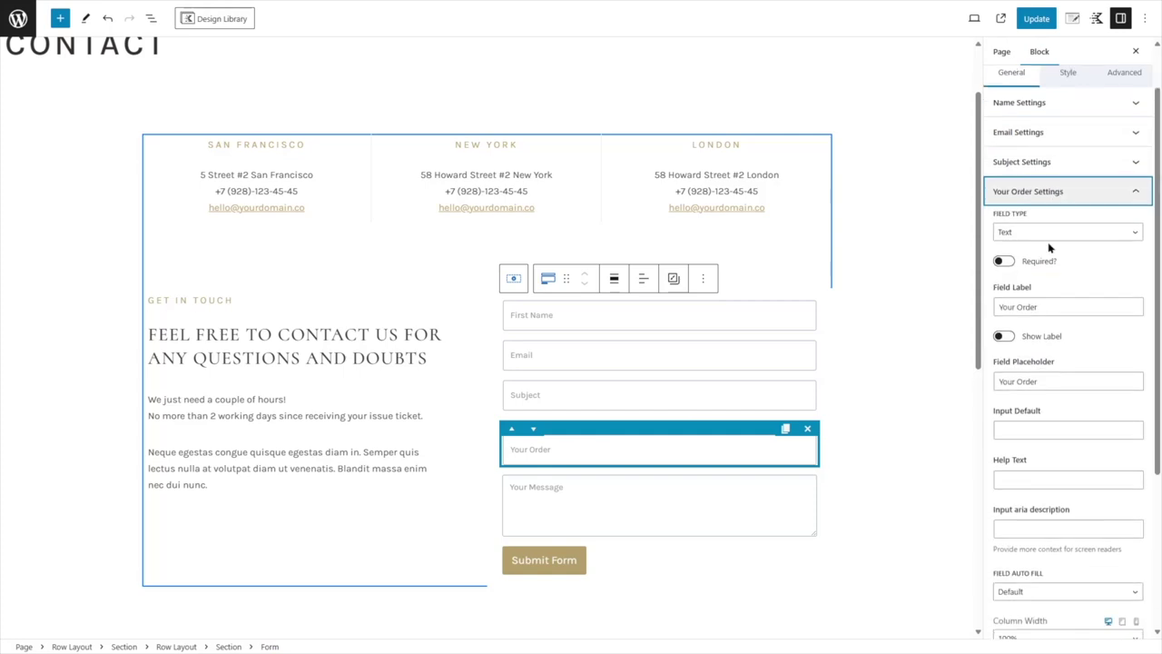
pyautogui.click(1003, 262)
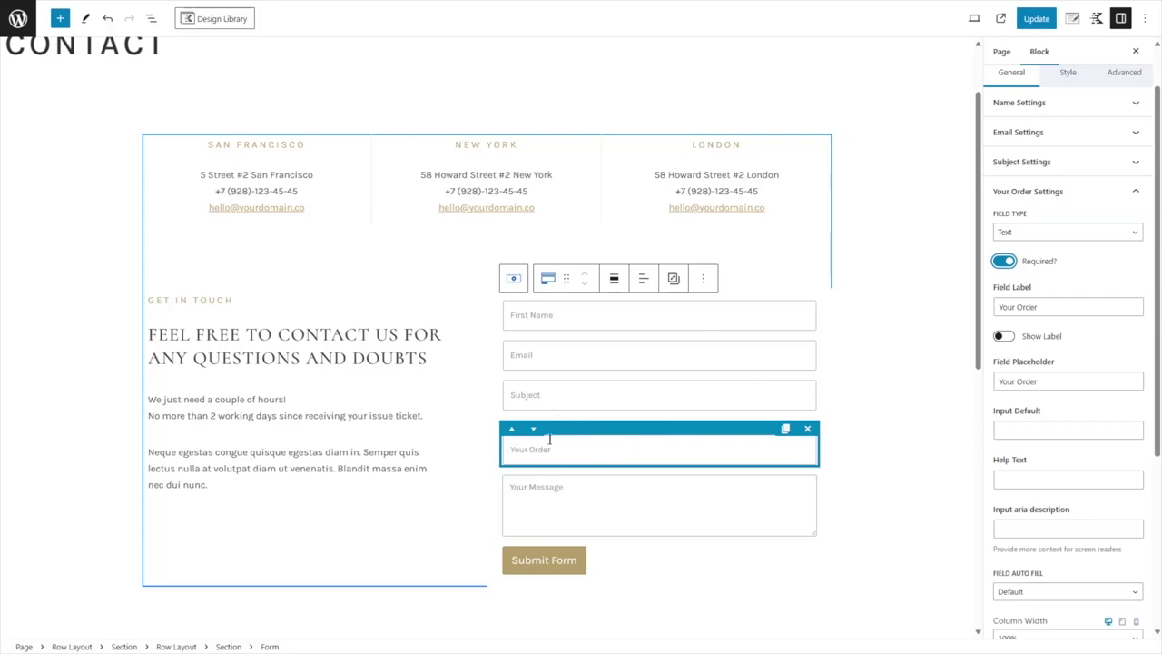
# - Show the Your Order field's label and switch its Required setting off and back on
pyautogui.click(1004, 337)
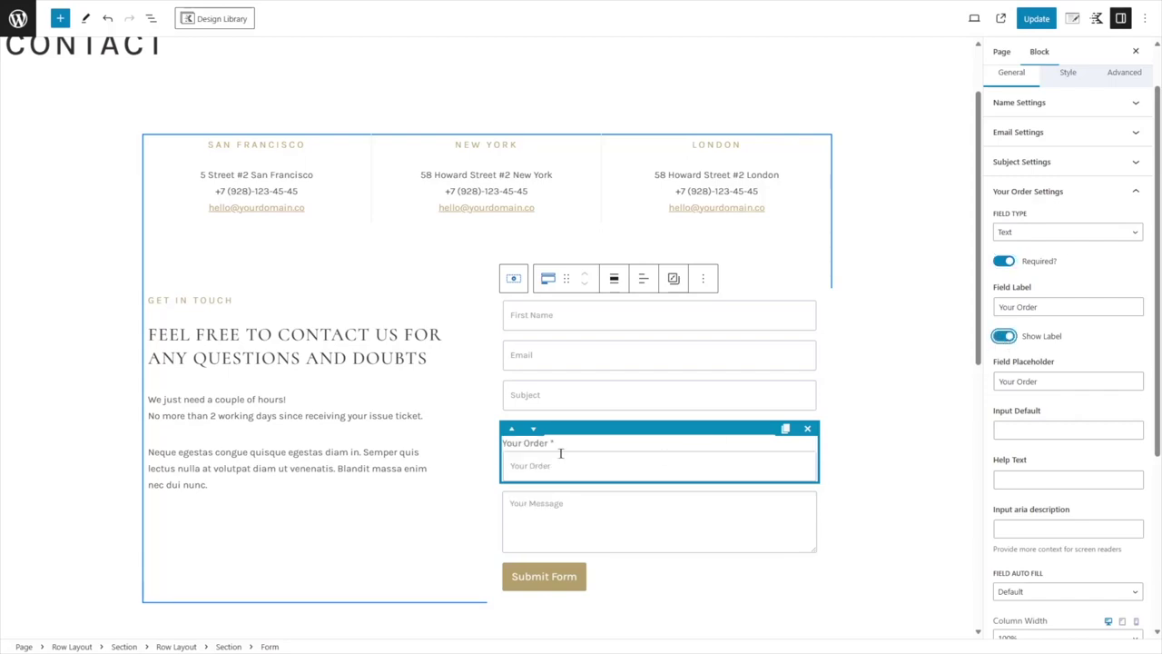
pyautogui.click(1003, 263)
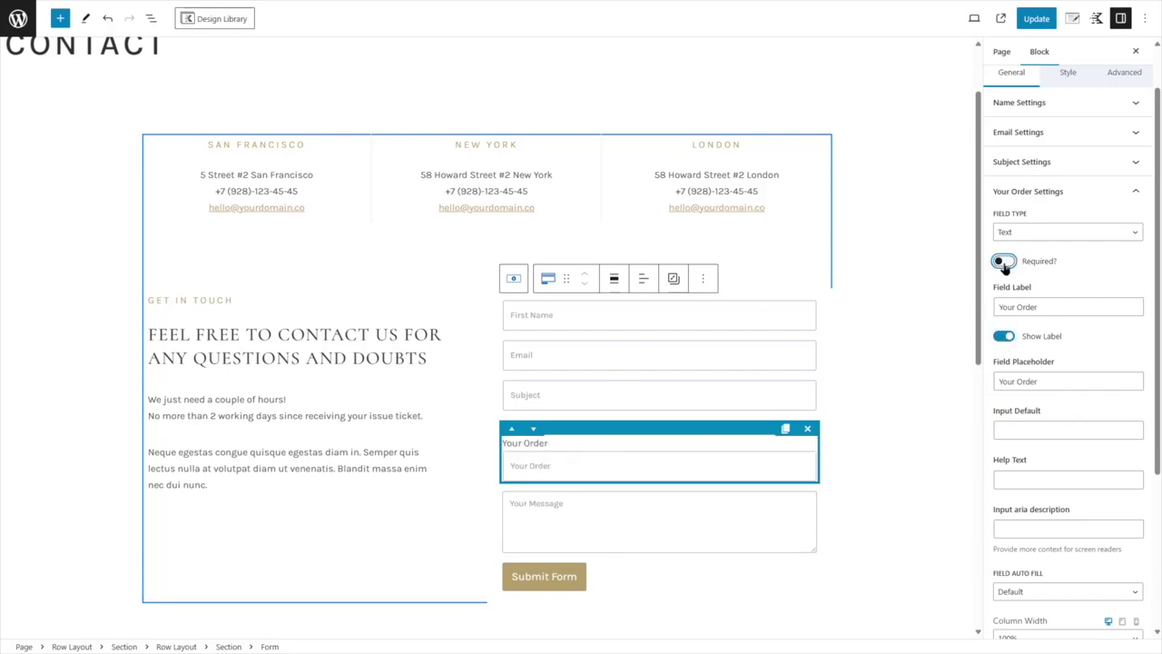
pyautogui.click(1003, 262)
# - Delete the Your Order field from the contact form and collapse the Message field's settings
pyautogui.click(808, 430)
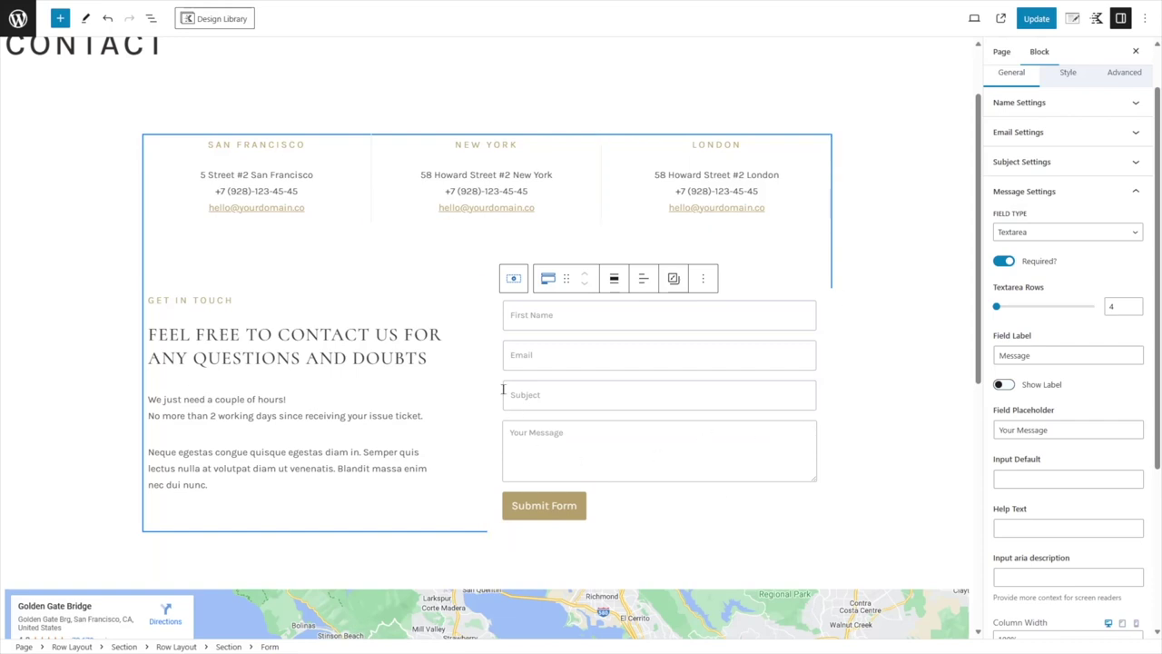
pyautogui.click(1130, 193)
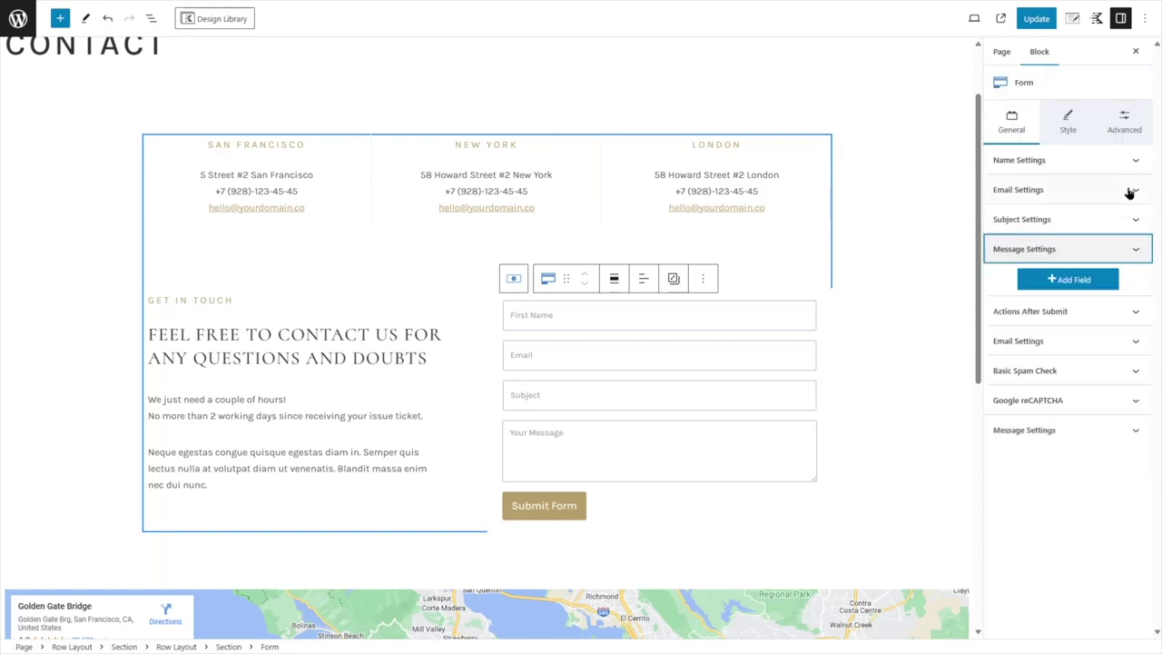
# - Try the Redirect action after form submission, view its redirect URL setting, and disable the action again
pyautogui.click(542, 505)
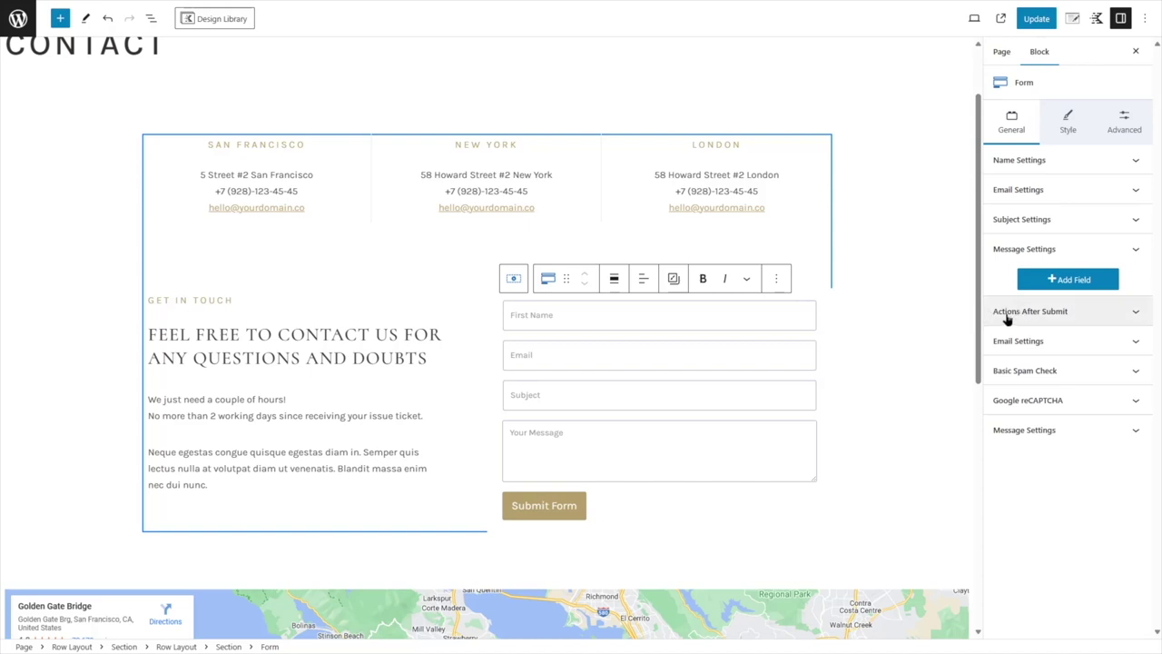
pyautogui.click(1044, 311)
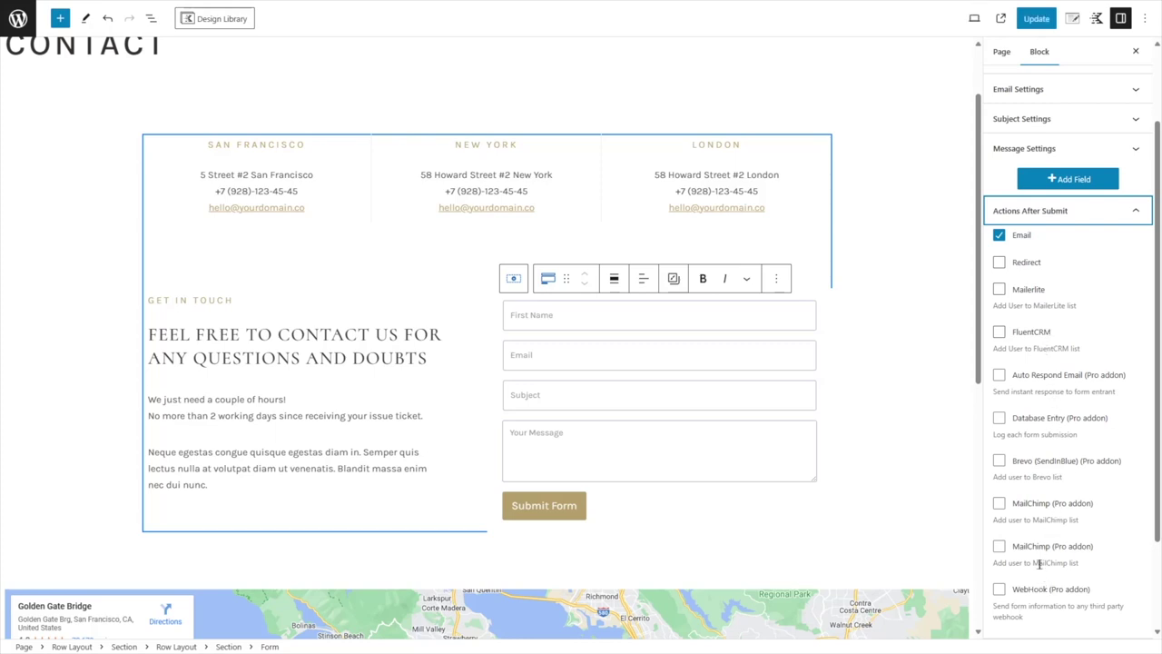
pyautogui.click(999, 261)
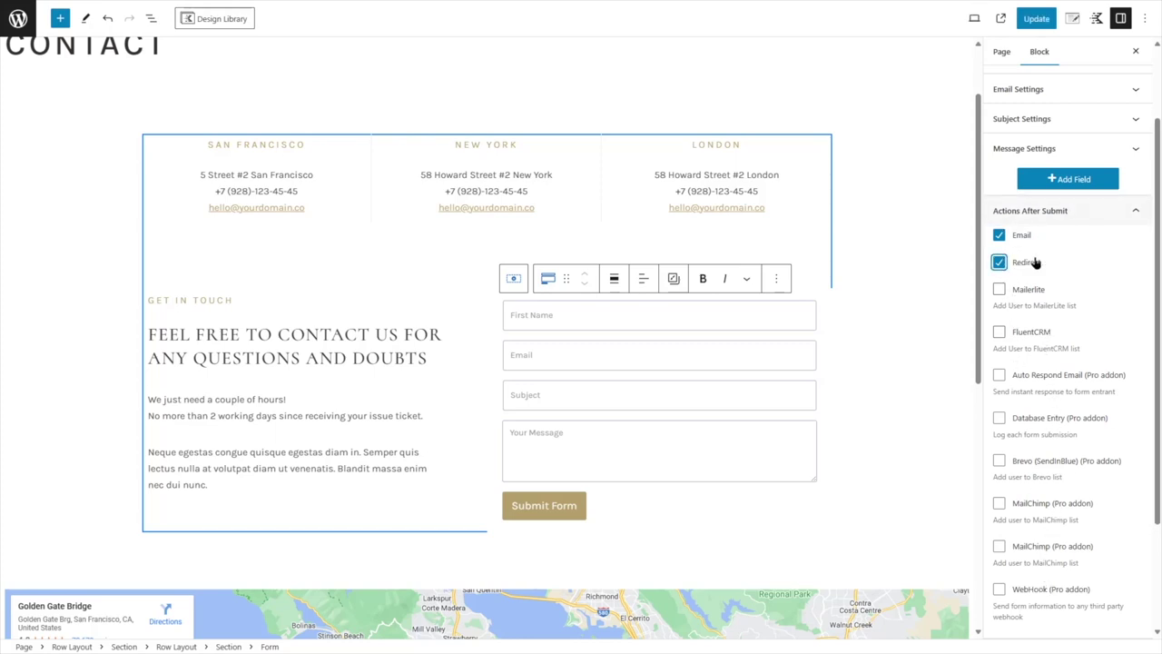
pyautogui.click(998, 261)
pyautogui.press('space')
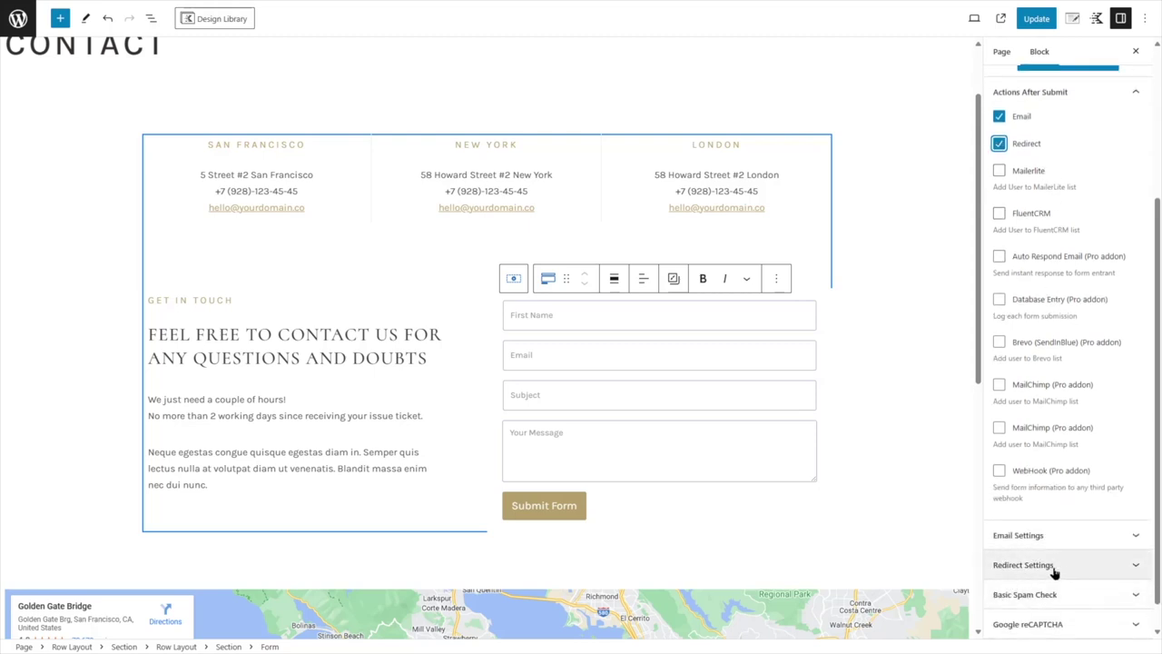
pyautogui.scroll(-1, 1063, 556)
pyautogui.click(1082, 538)
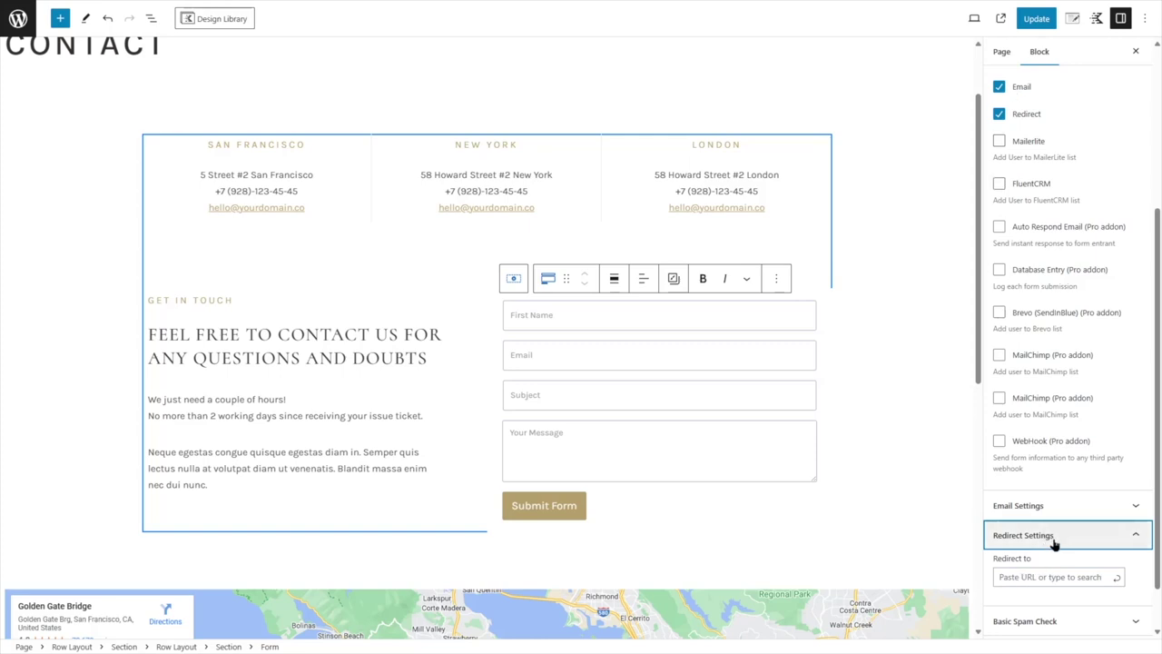
pyautogui.click(1054, 537)
pyautogui.click(999, 113)
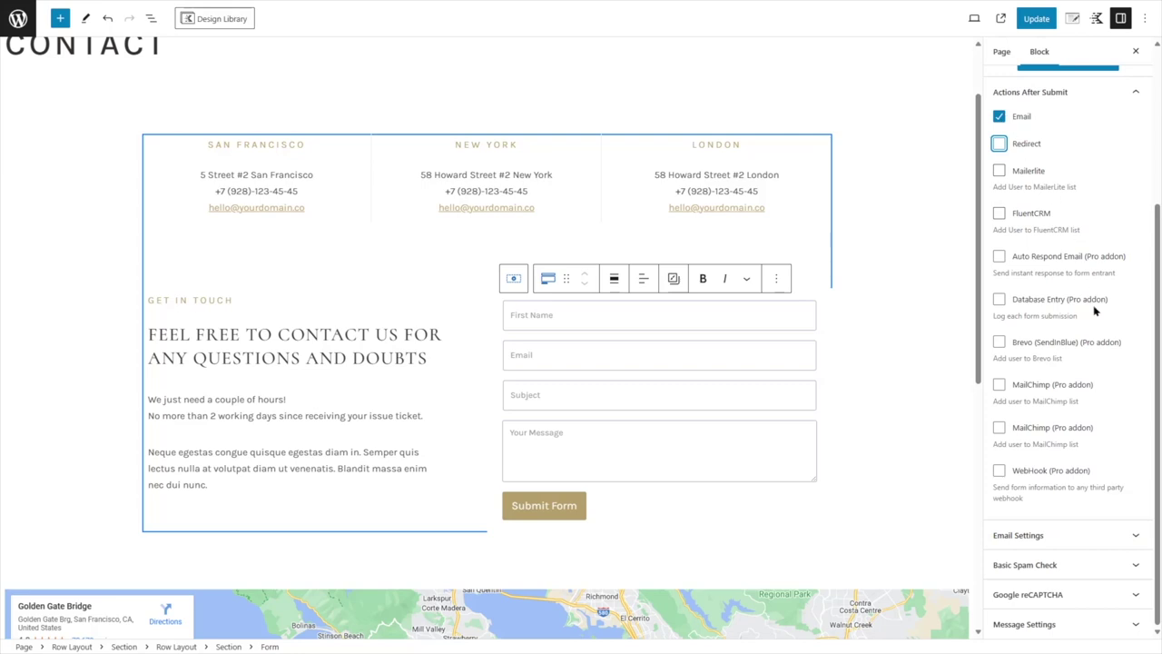
# - Try the Mailerlite action after form submission, view its API key setting, and disable the action again
pyautogui.click(999, 172)
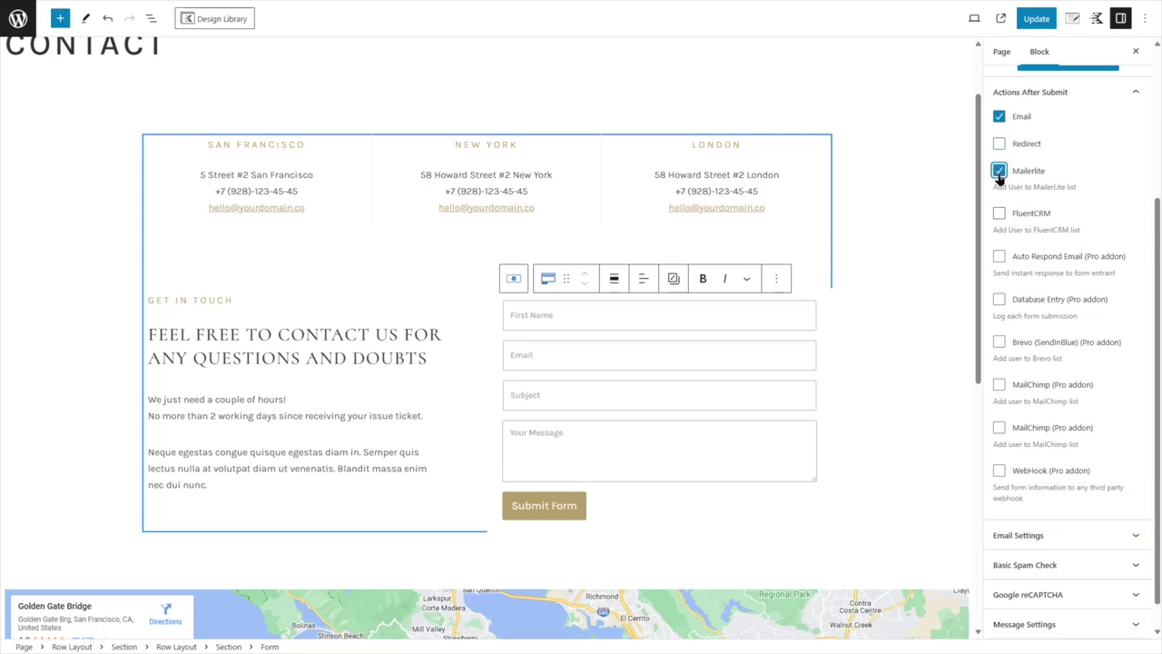
pyautogui.scroll(-1, 1116, 548)
pyautogui.click(1044, 625)
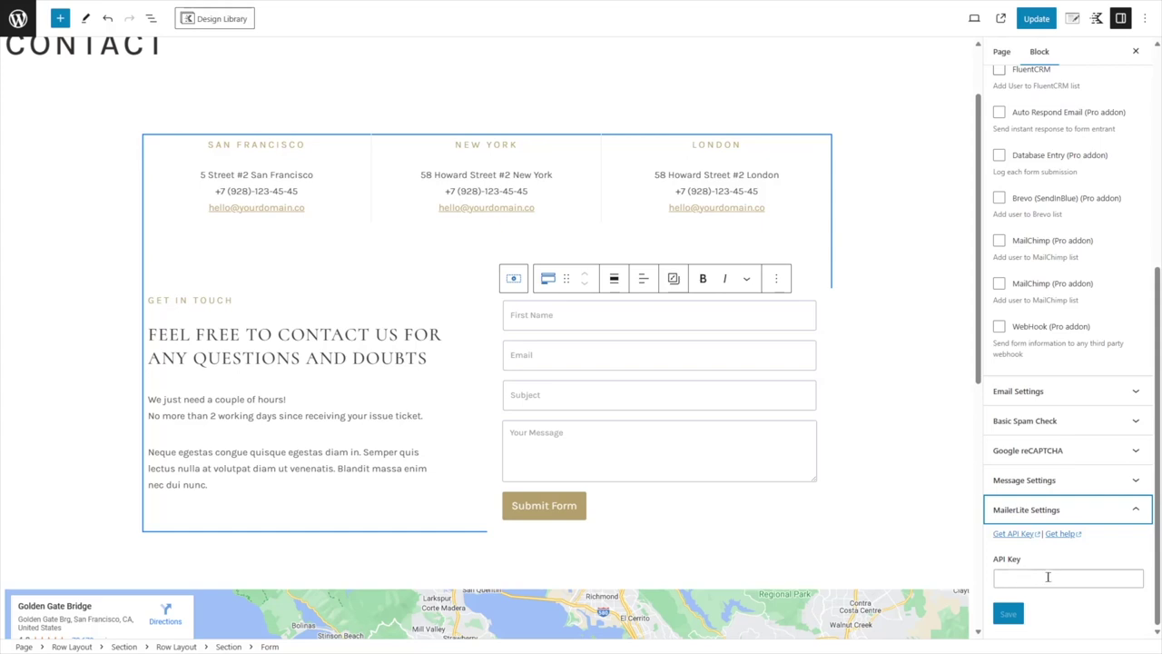
pyautogui.scroll(5, 1008, 418)
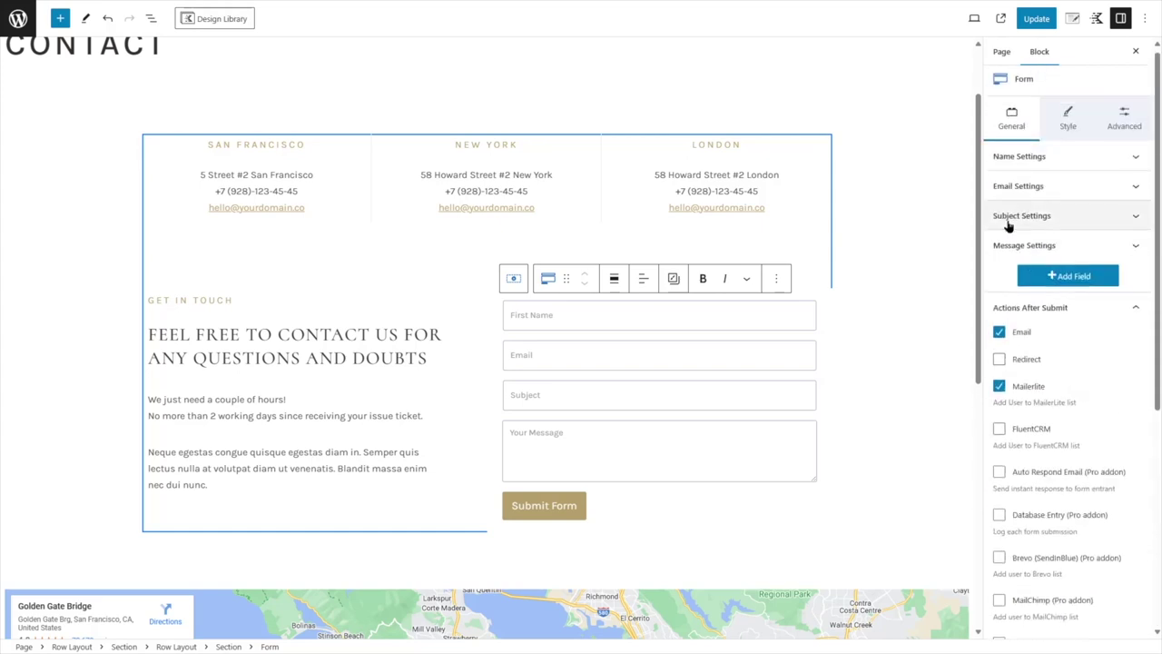
pyautogui.click(1000, 388)
pyautogui.scroll(-2, 1083, 407)
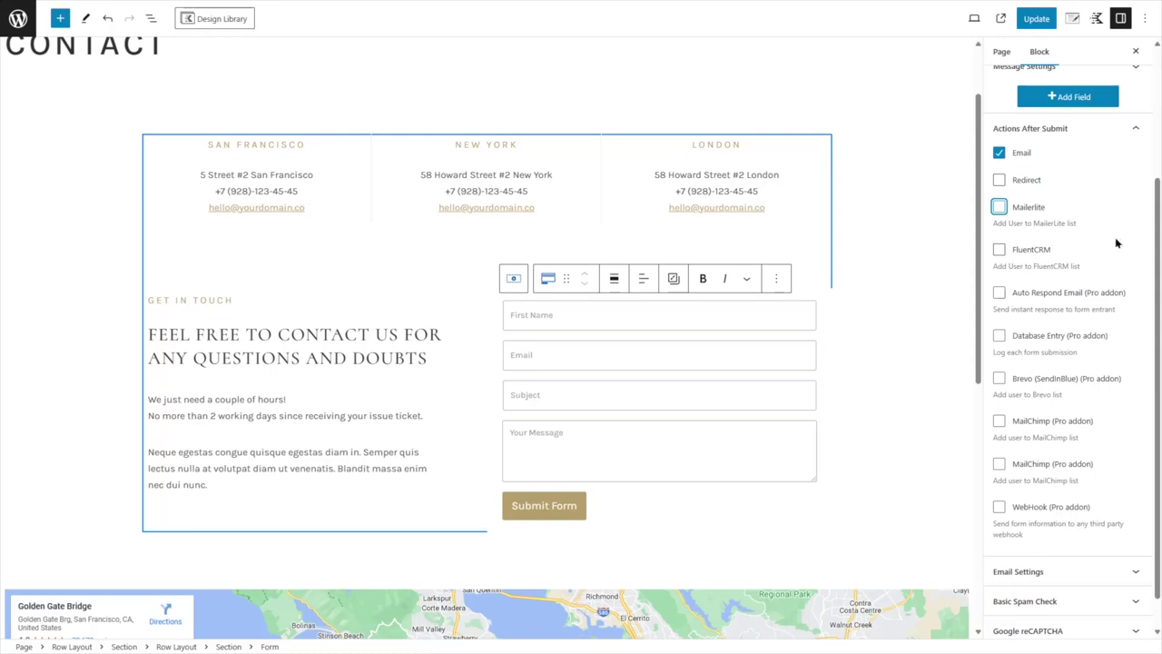
pyautogui.click(1101, 128)
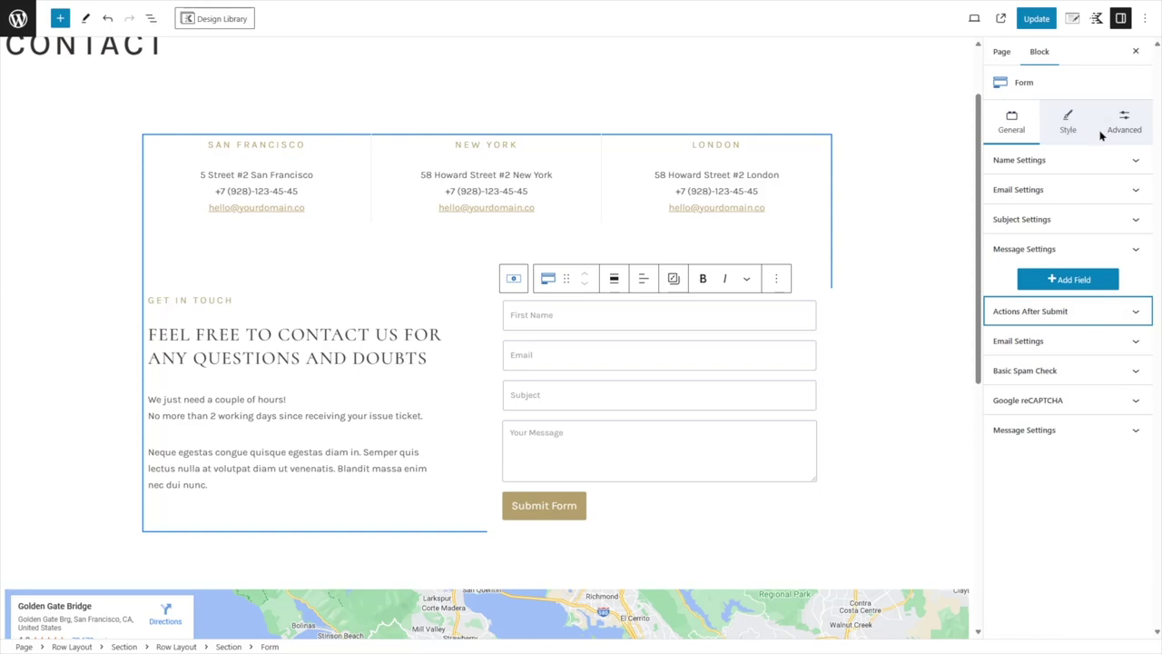
# - Examine the contact form's email settings, including recipient address, subject, sender, reply-to, Cc and Bcc options
pyautogui.click(1056, 342)
pyautogui.click(1051, 255)
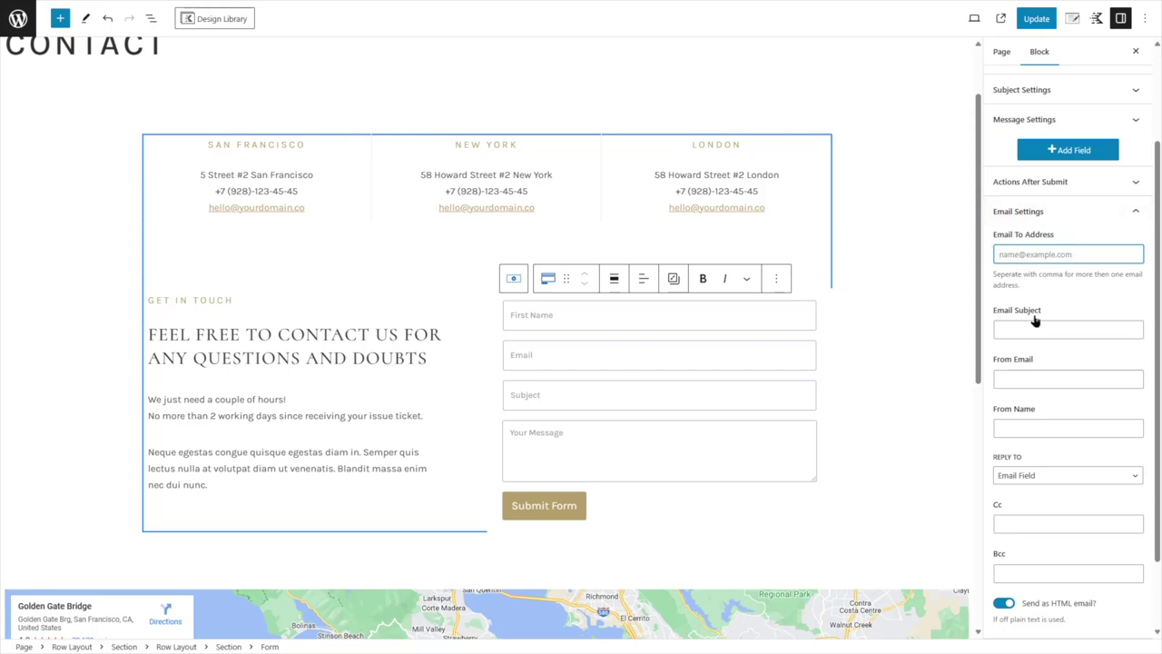
pyautogui.scroll(-2, 1032, 420)
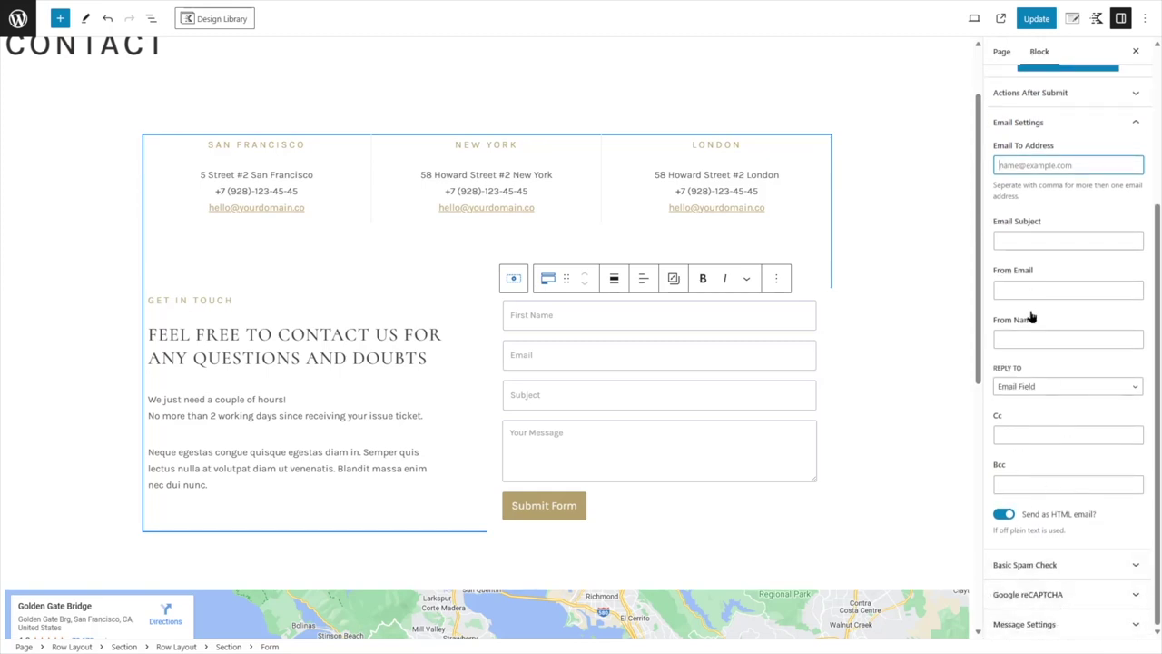
# - Enable Google reCAPTCHA for the contact form using version V3 and close the settings sidebar
pyautogui.click(1055, 594)
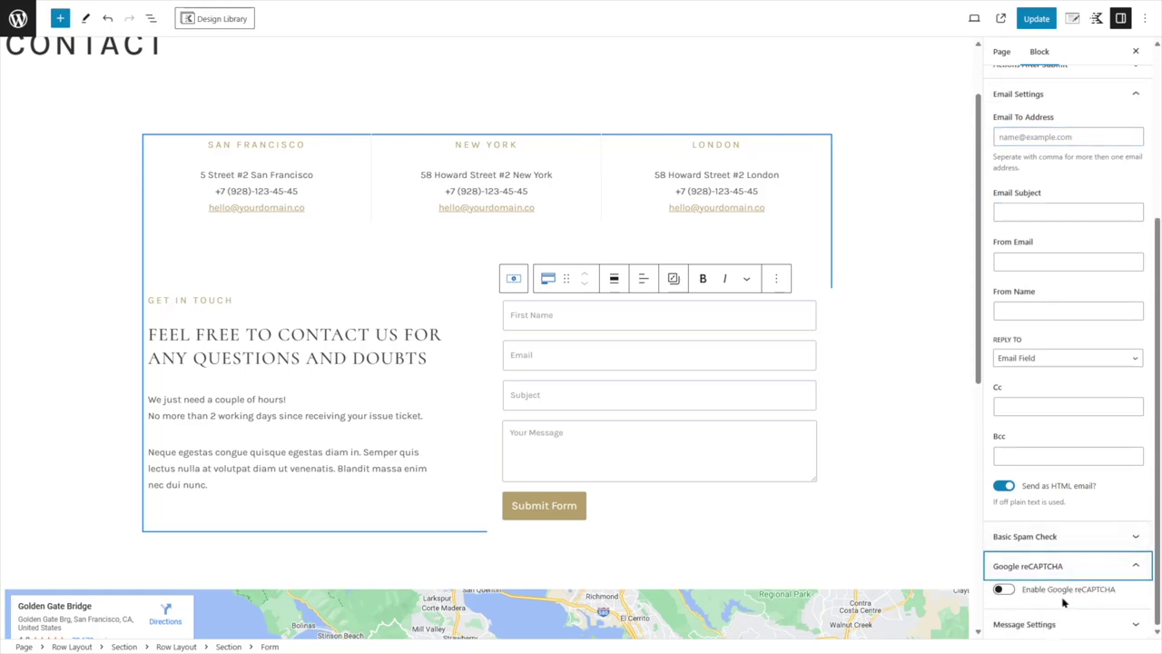
pyautogui.click(1004, 591)
pyautogui.scroll(-2, 639, 431)
pyautogui.scroll(-3, 1058, 575)
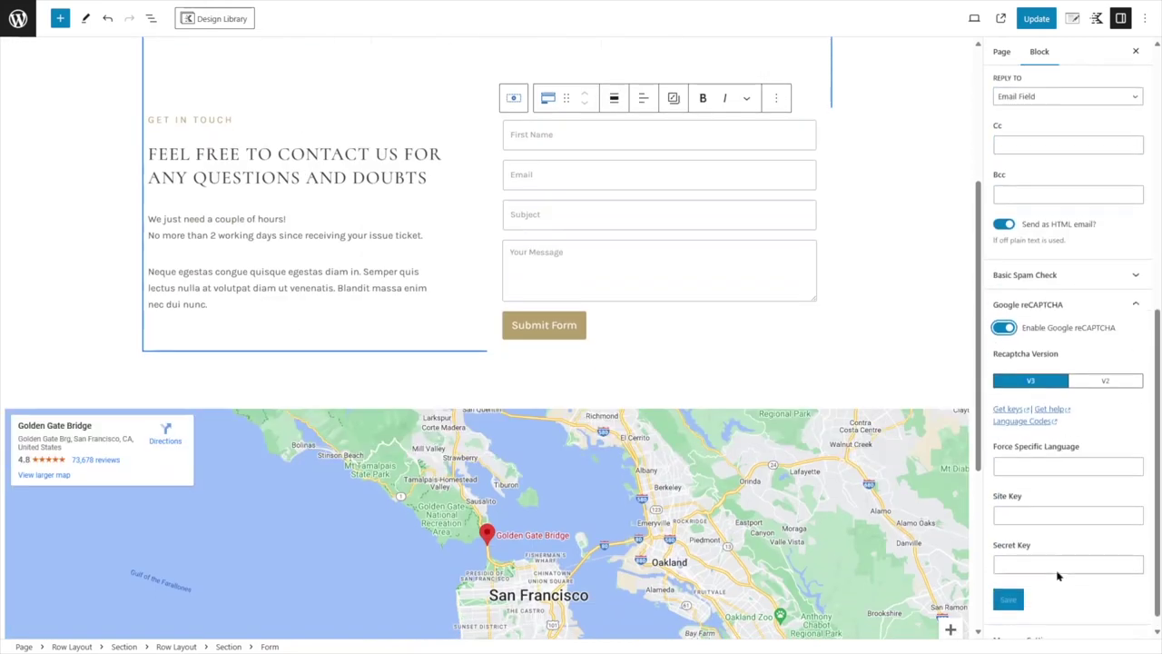
pyautogui.click(1113, 373)
pyautogui.click(1031, 371)
pyautogui.scroll(2, 1063, 350)
pyautogui.moveTo(950, 442)
pyautogui.hotkey('ctrl', 'shift', ',')
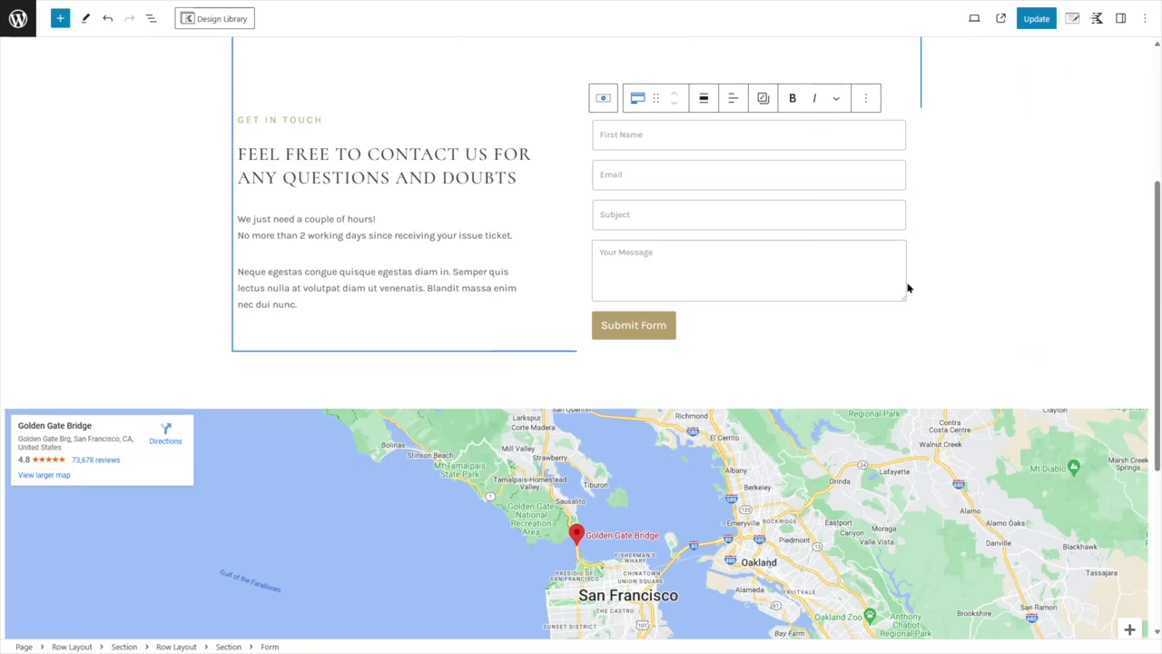
# - Set the location of the Google Maps block below the contact form to Greenwich Village, with zoom 11
pyautogui.scroll(-2, 920, 329)
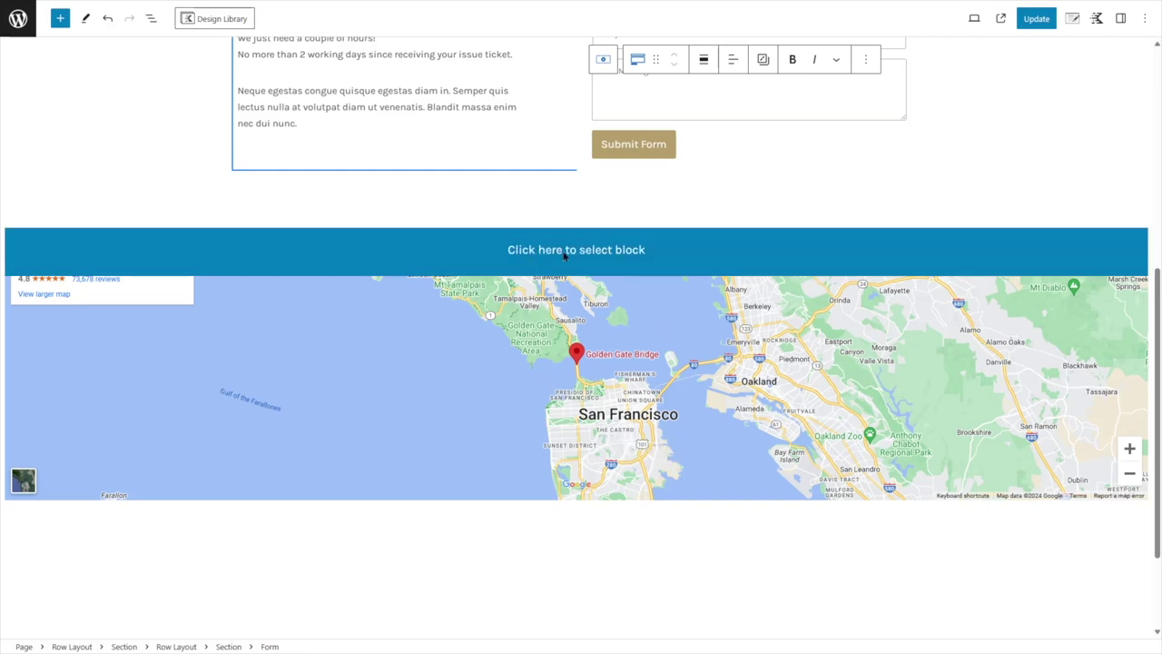
pyautogui.moveTo(559, 258)
pyautogui.click(599, 257)
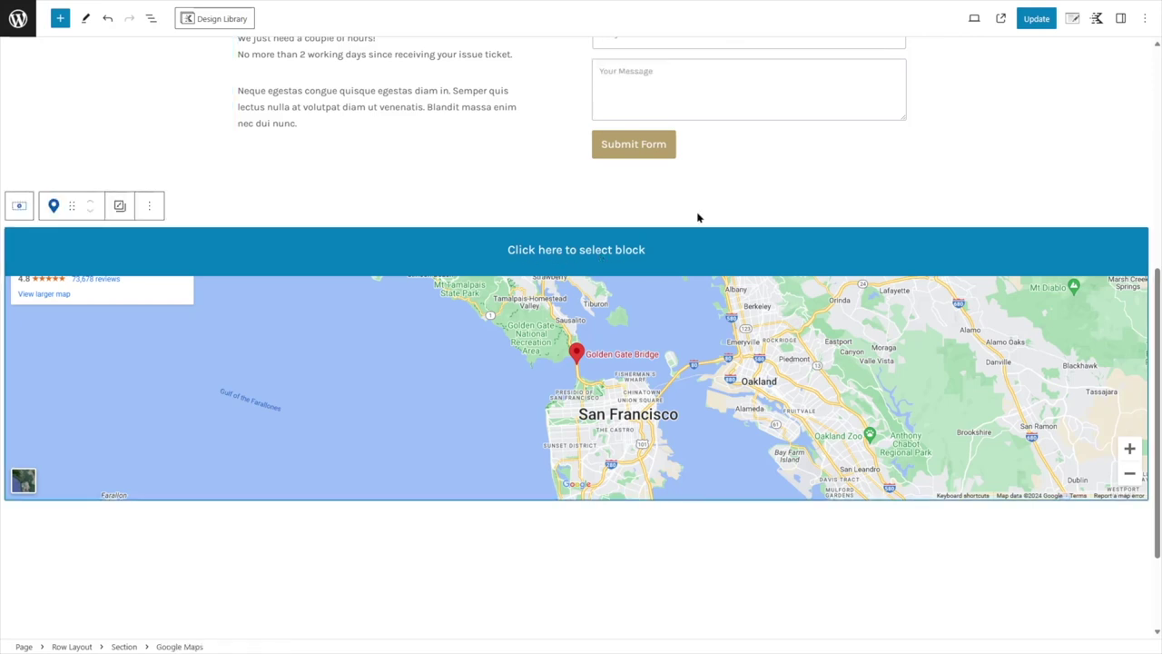
pyautogui.click(1120, 18)
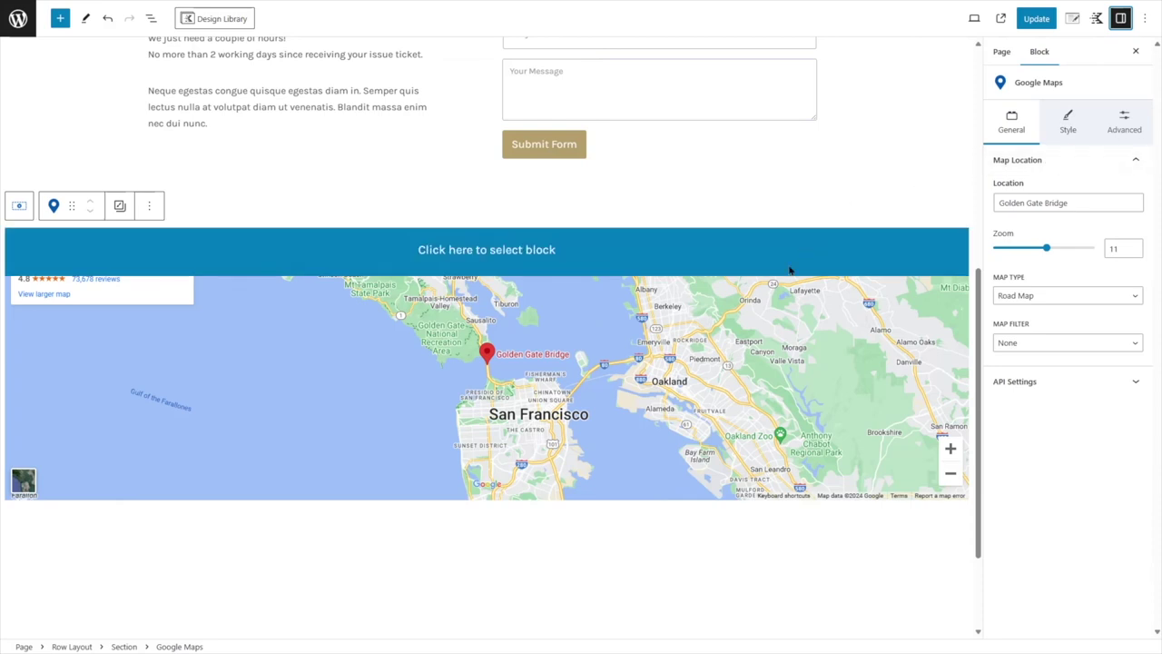
pyautogui.moveTo(998, 202); pyautogui.dragTo(1071, 201)
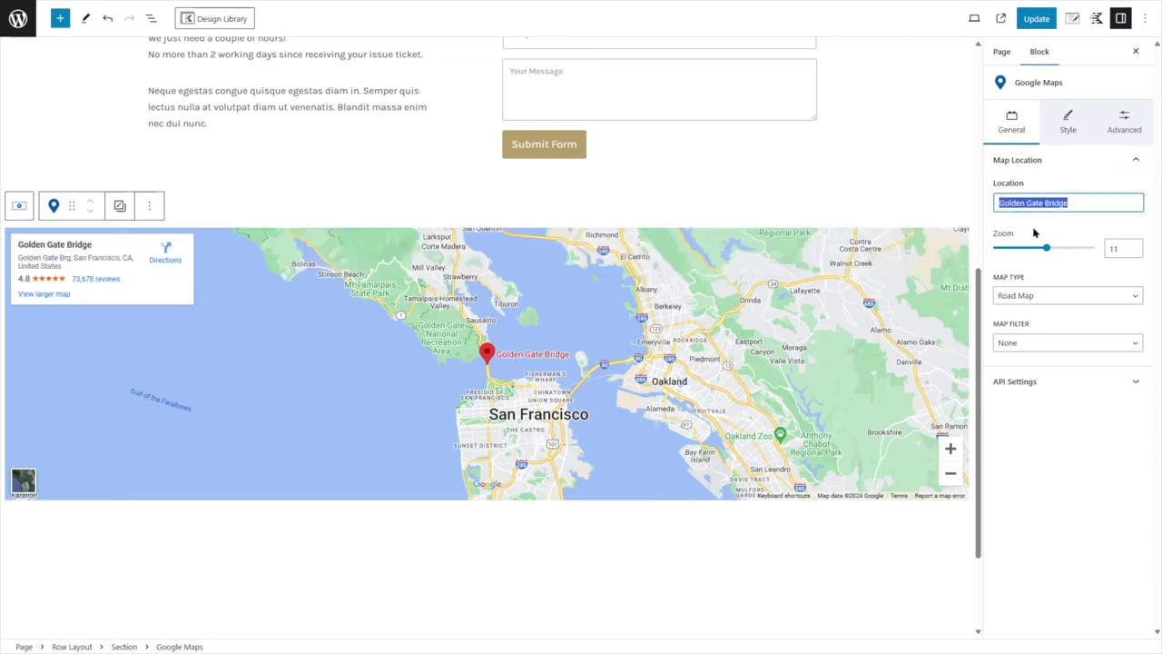
pyautogui.moveTo(1050, 249); pyautogui.dragTo(1034, 253)
pyautogui.moveTo(1036, 251); pyautogui.dragTo(1047, 248)
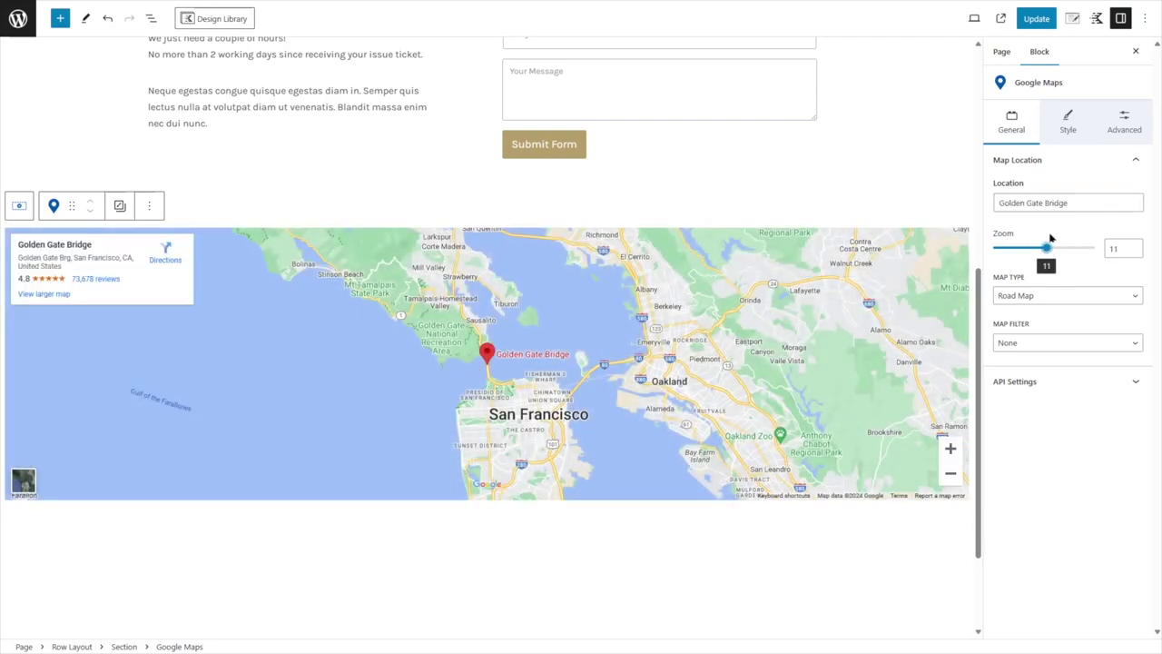
pyautogui.moveTo(1088, 200); pyautogui.dragTo(998, 203)
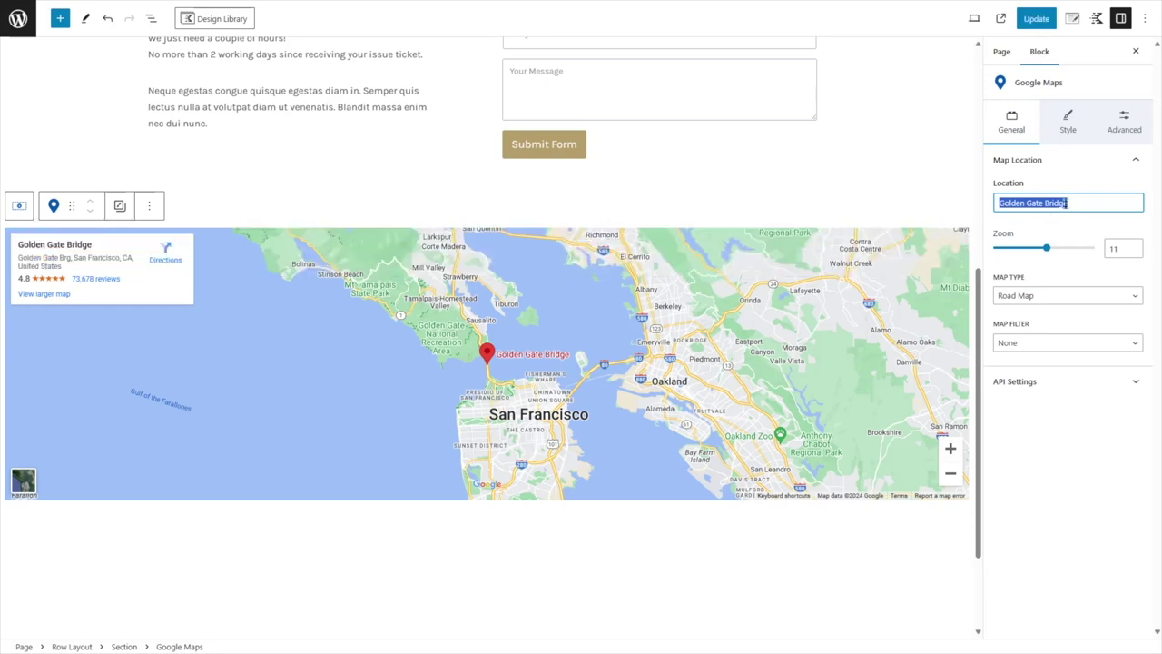
pyautogui.write('Greenwich Village')
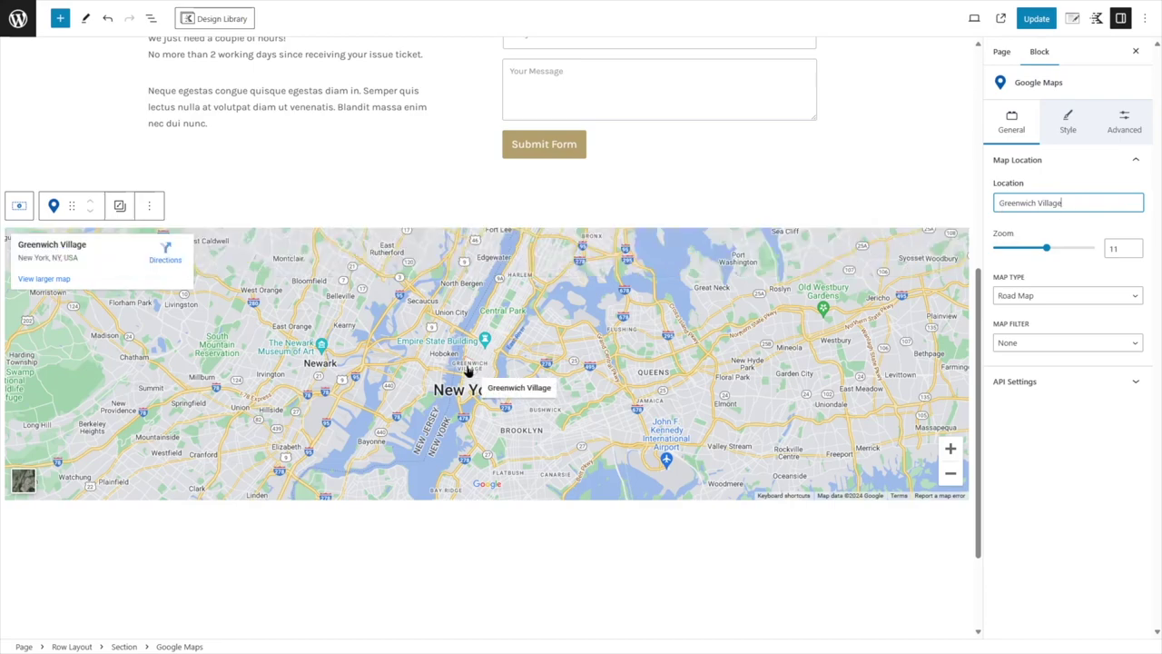
pyautogui.scroll(2, 476, 377)
pyautogui.moveTo(480, 411); pyautogui.dragTo(487, 364)
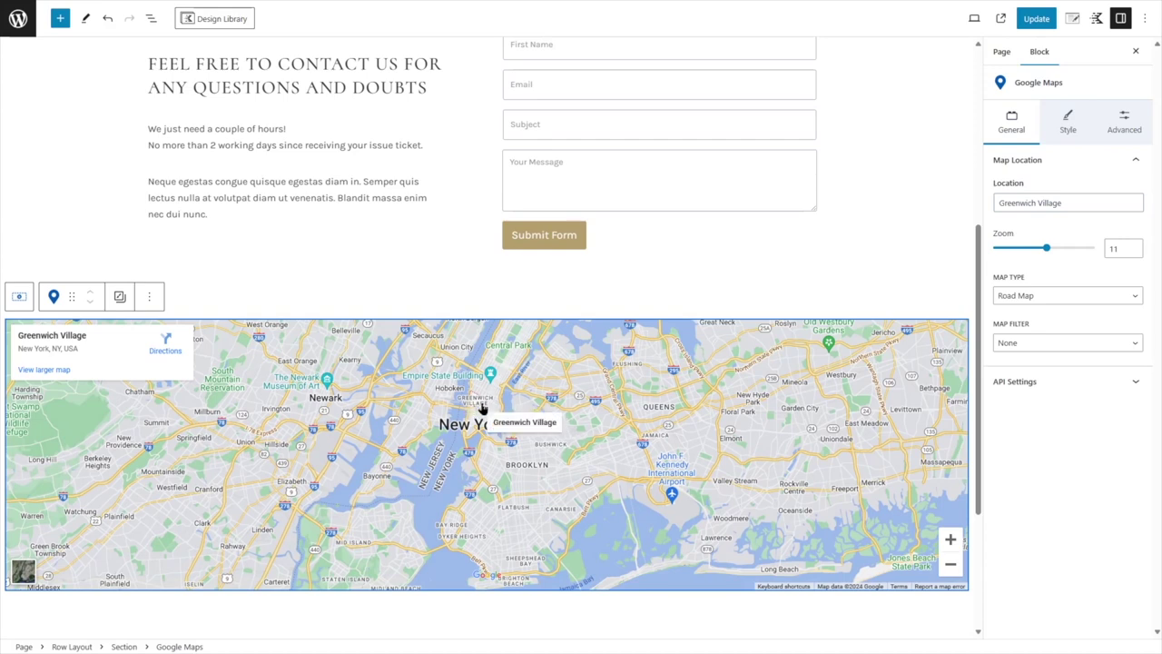
# - Try the Saturate and Sepia filters on the map and set the map filter back to None
pyautogui.click(1050, 344)
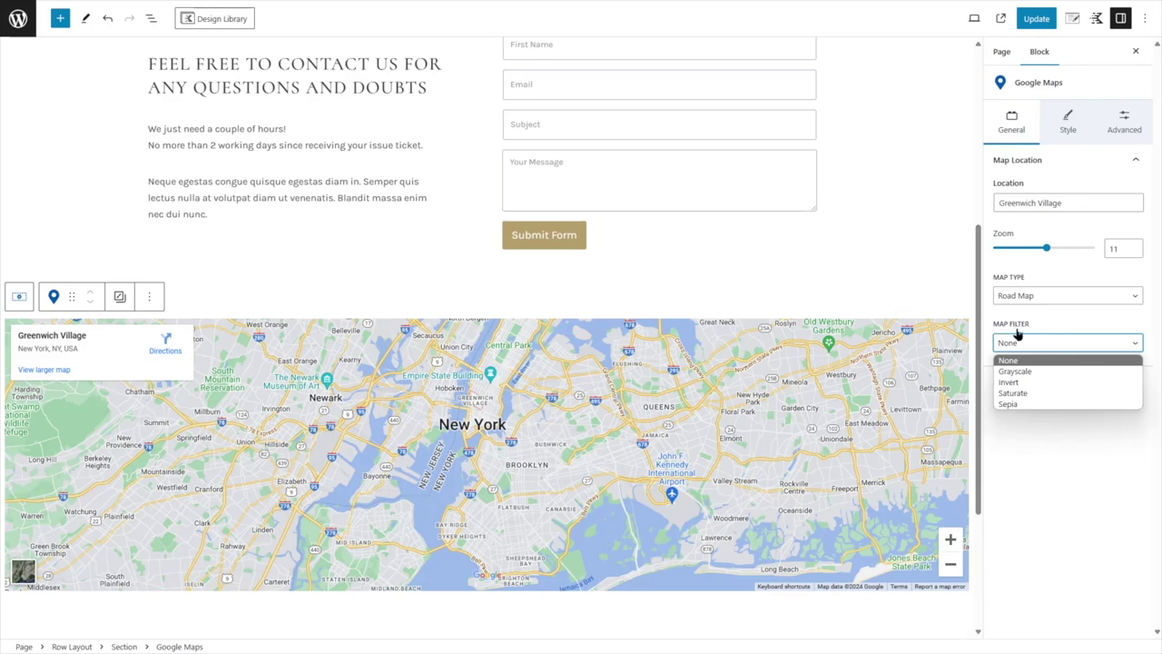
pyautogui.click(1013, 394)
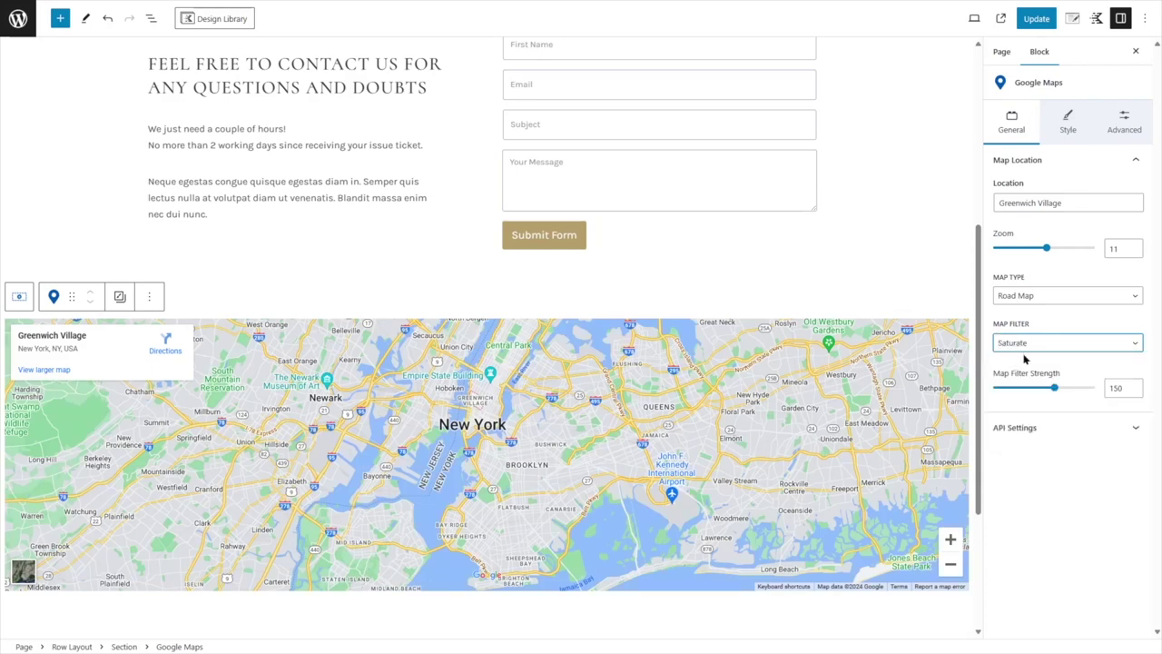
pyautogui.click(1024, 348)
pyautogui.click(1015, 405)
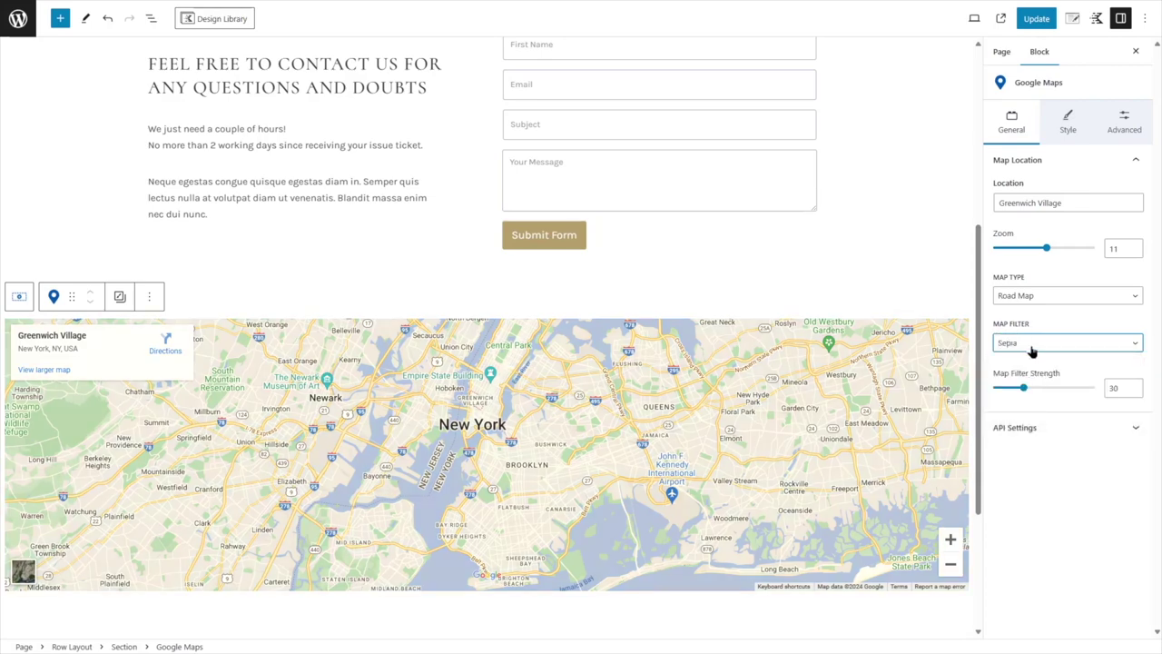
pyautogui.click(1030, 349)
pyautogui.click(1026, 363)
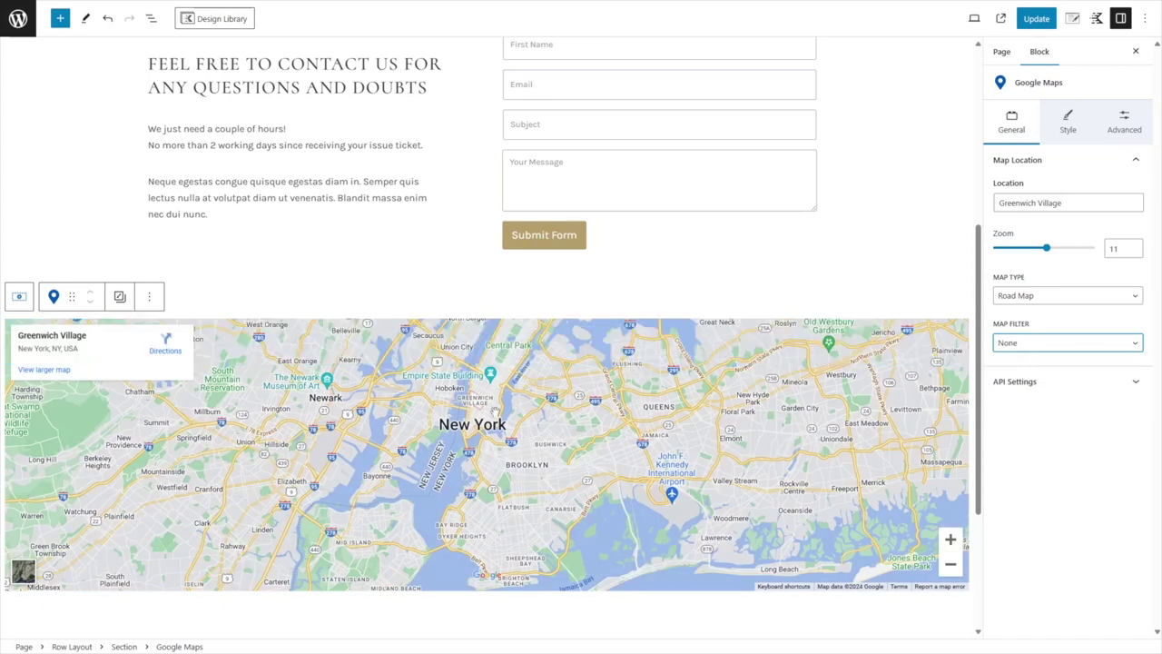
# - Examine the Google Maps block's API settings for using a custom key
pyautogui.click(1051, 379)
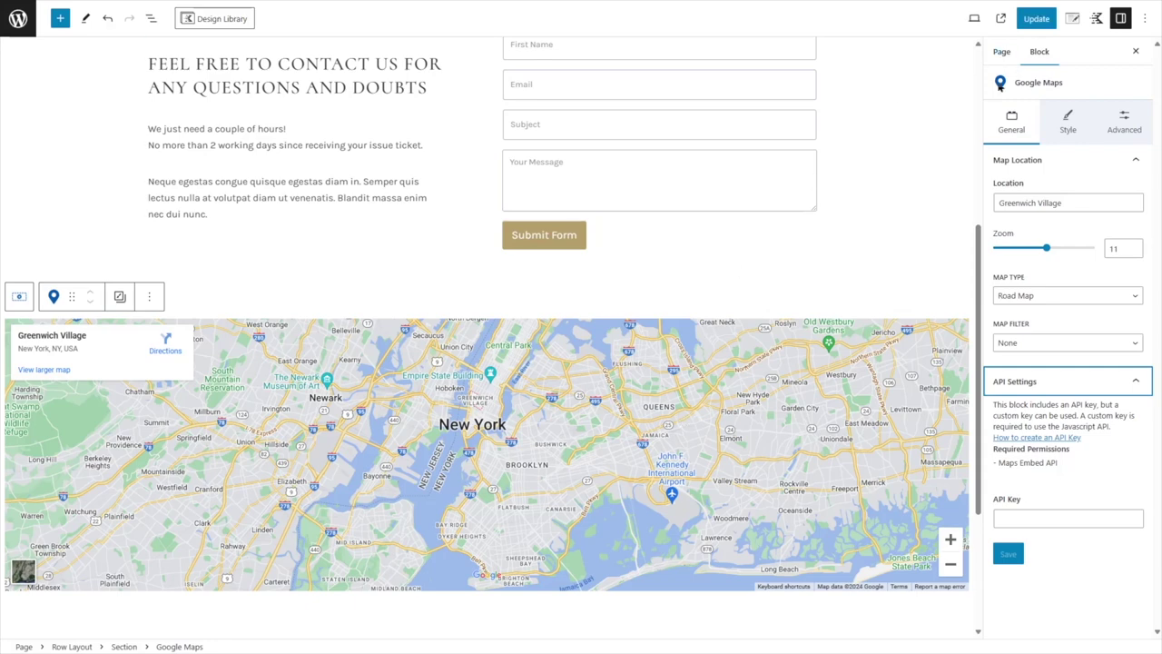
pyautogui.scroll(3, 949, 390)
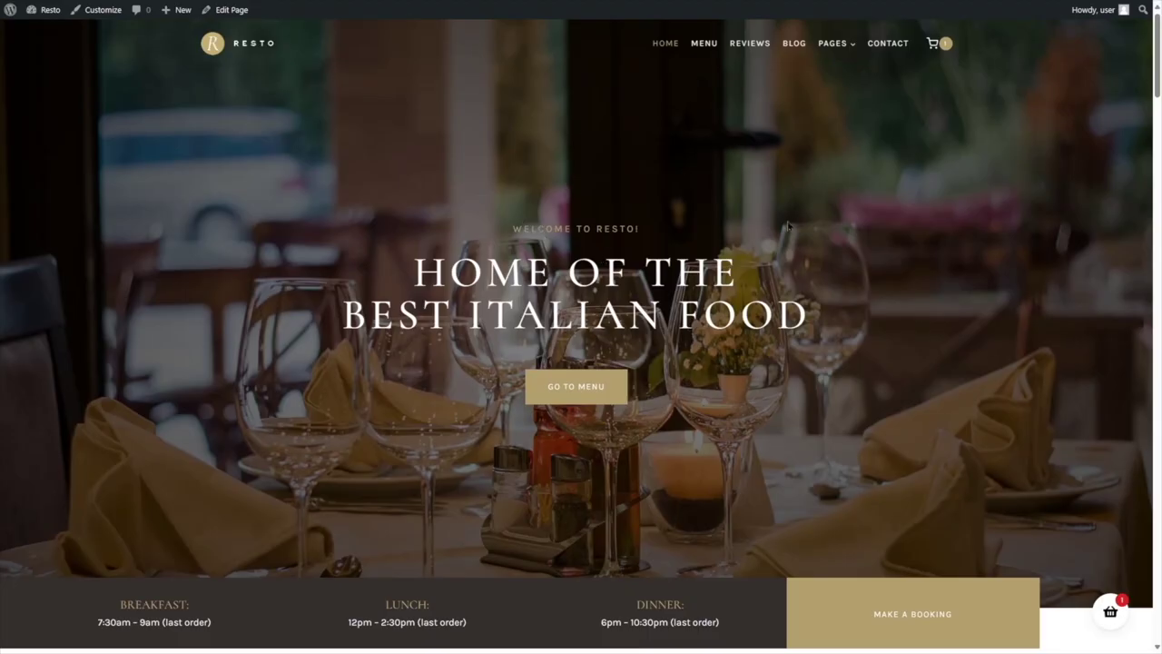
# - Review the live home page of the restaurant site, from the hero banner to the sections below it
pyautogui.scroll(-5, 788, 224)
pyautogui.scroll(-2, 788, 225)
pyautogui.scroll(6, 787, 224)
pyautogui.scroll(-4, 686, 239)
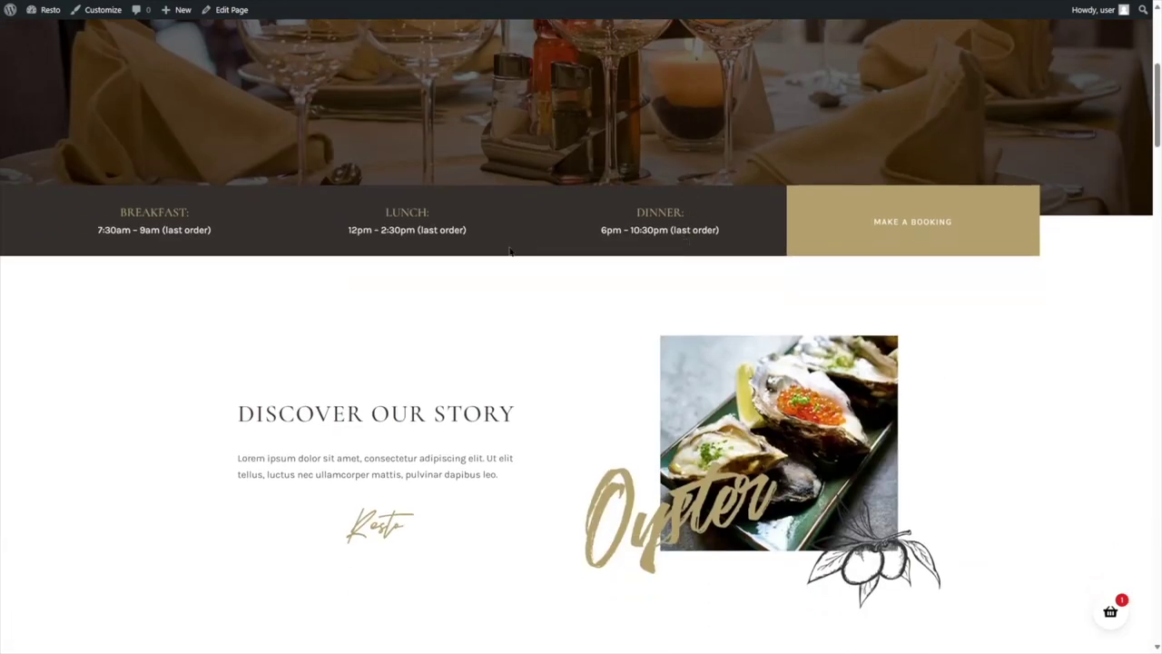
# - Look over the home page's Discover Our Story and Recommendations sections, and return to the hero banner
pyautogui.scroll(-3, 563, 287)
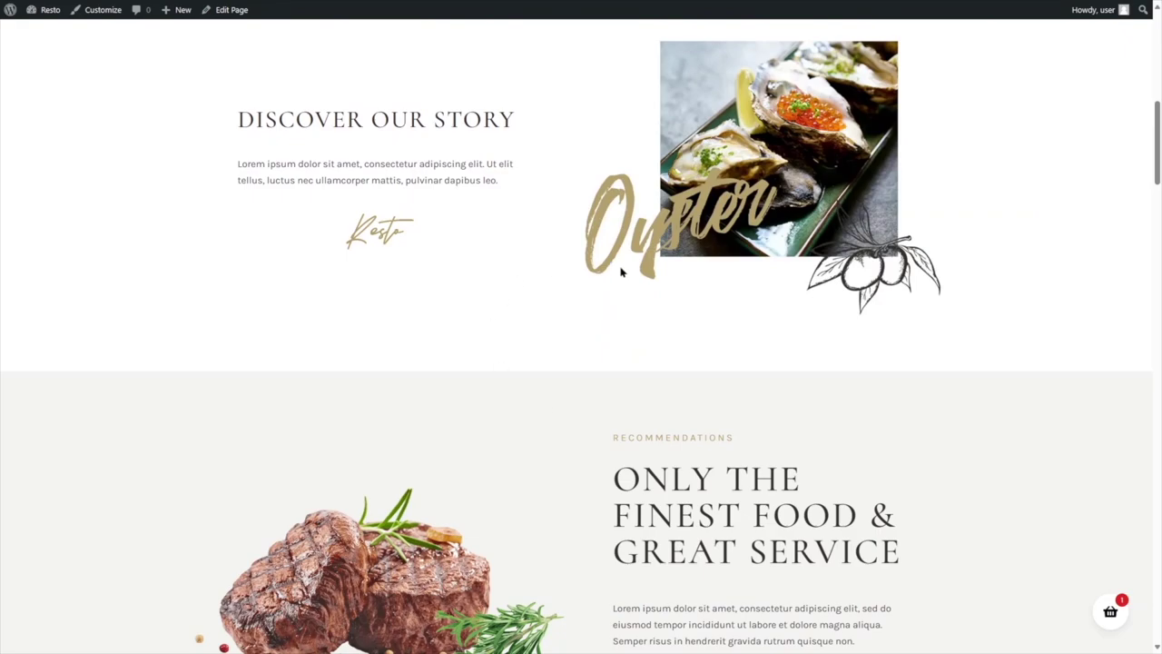
pyautogui.scroll(-3, 682, 337)
pyautogui.scroll(10, 677, 339)
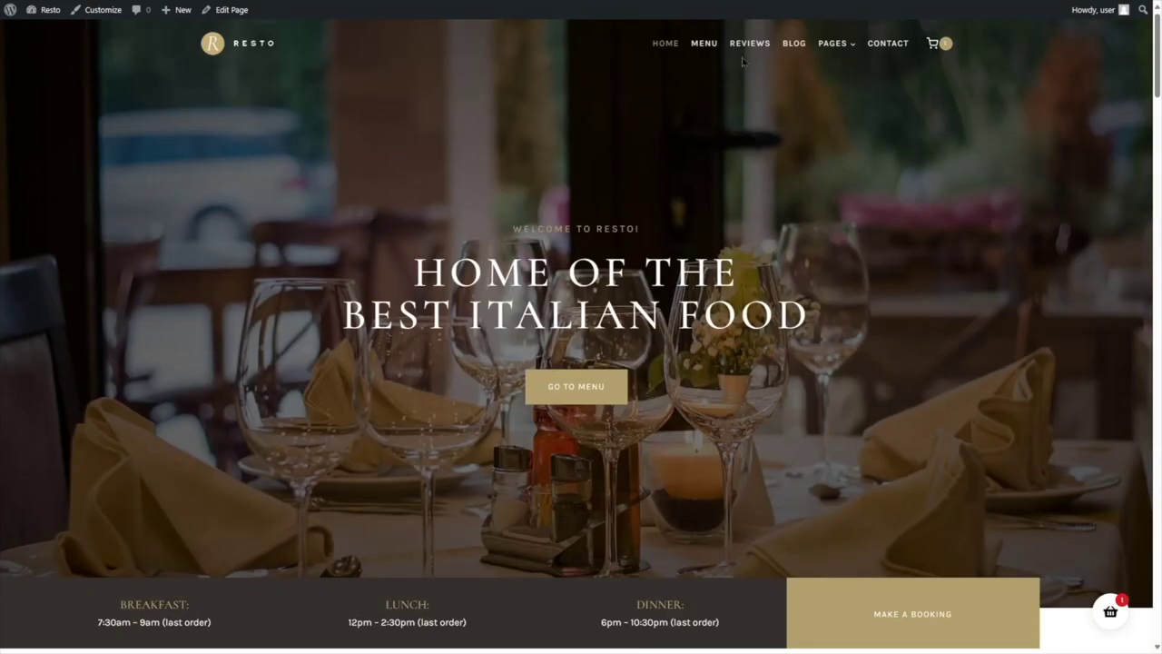
# - Review the live Our Menu page, including the Fish & Meat and Salads dish listings
pyautogui.click(703, 43)
pyautogui.scroll(-4, 545, 345)
pyautogui.scroll(-6, 556, 312)
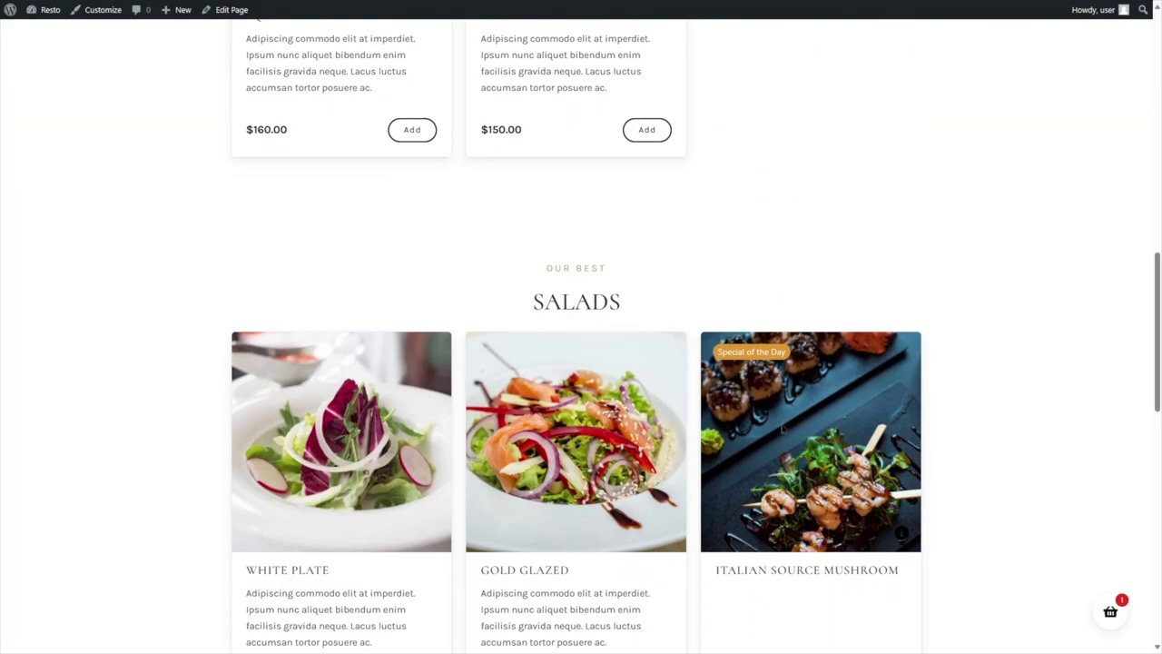
pyautogui.scroll(-5, 518, 329)
pyautogui.scroll(12, 518, 329)
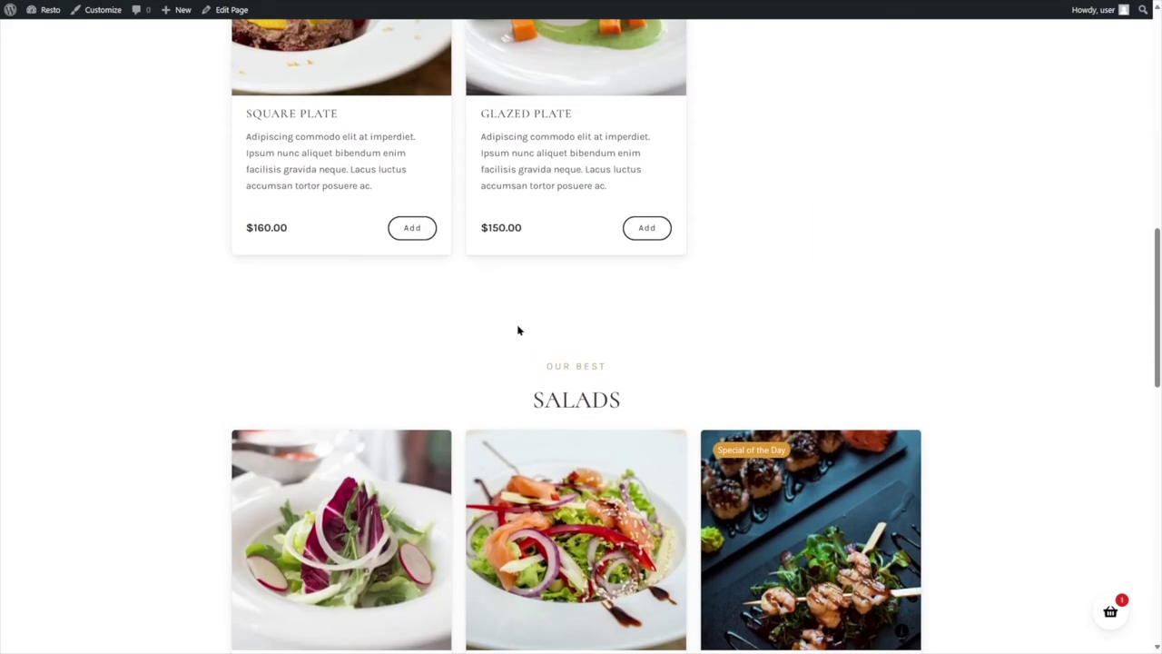
pyautogui.scroll(4, 518, 330)
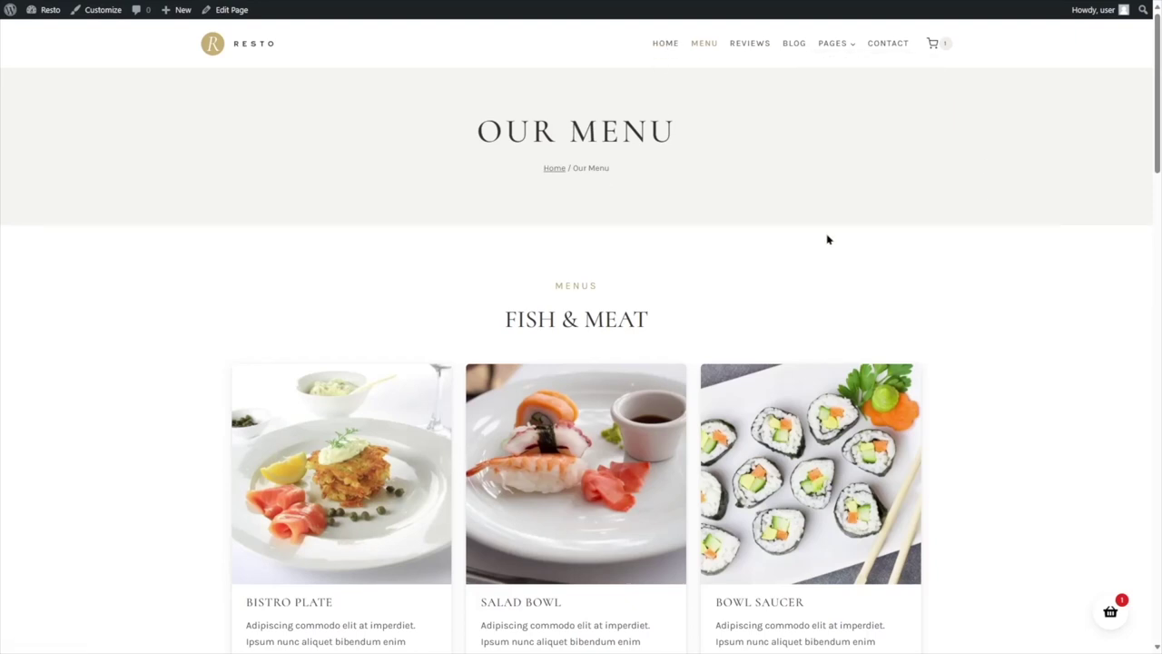
# - Review the cart containing the Bistro Plate and proceed to checkout
pyautogui.click(933, 47)
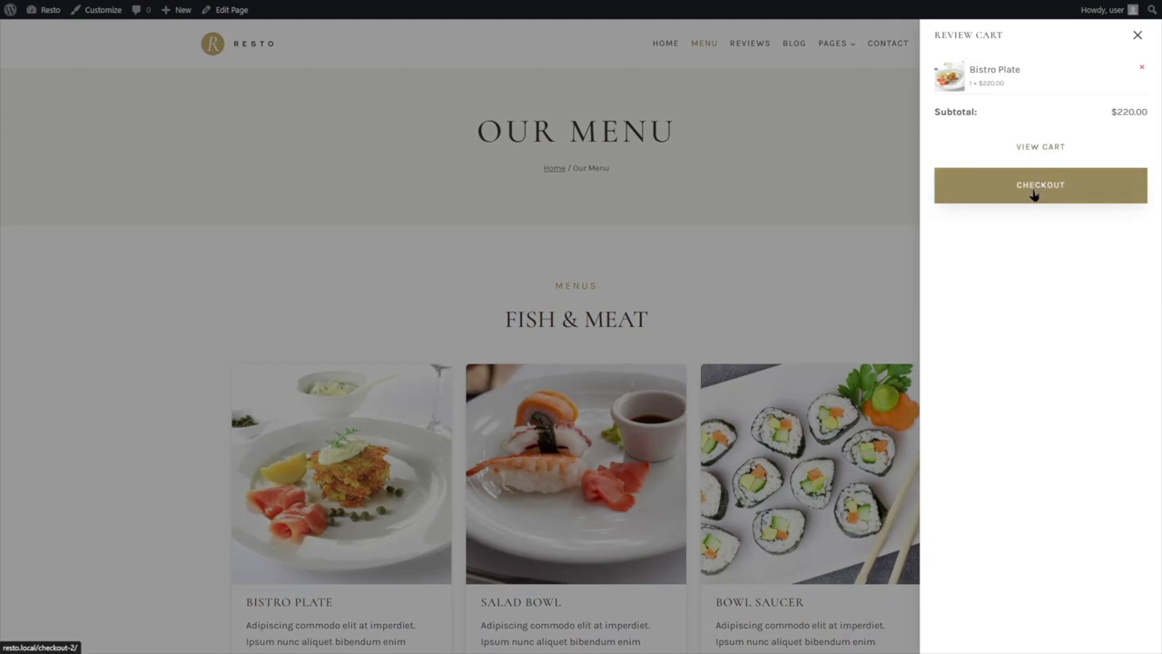
pyautogui.click(1031, 194)
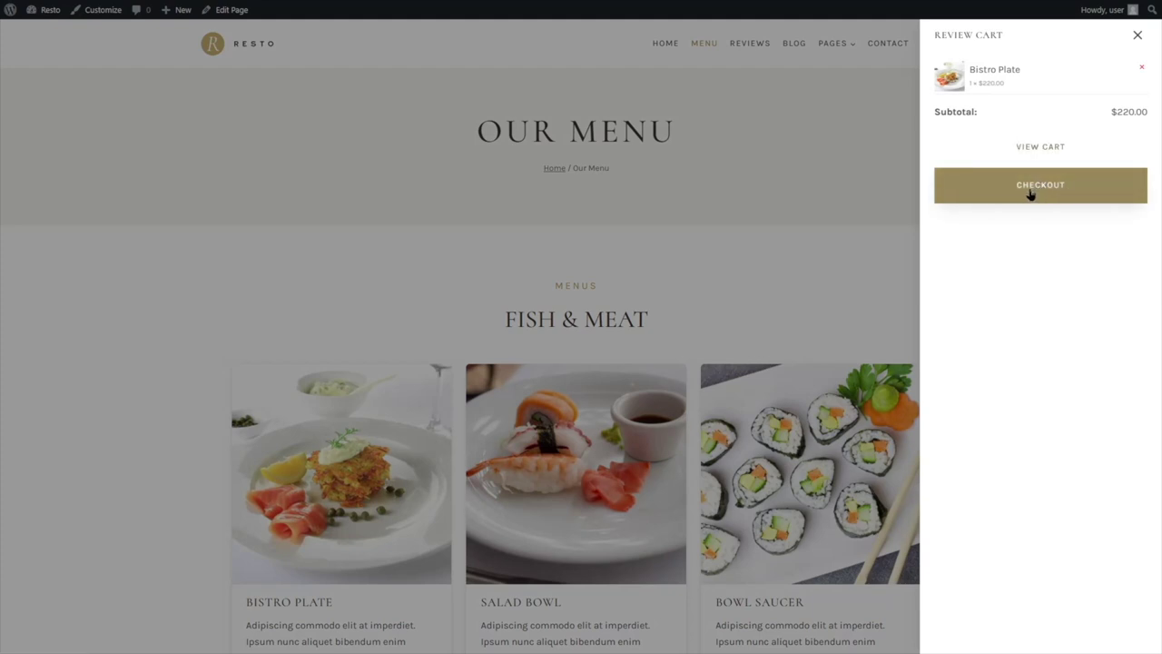